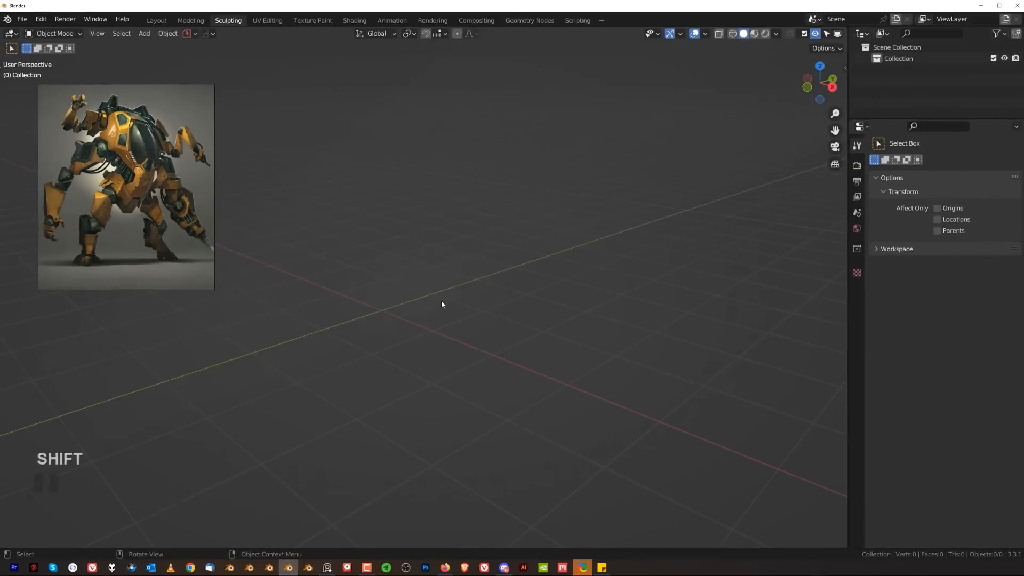
- Add a plane mesh and stretch it along the Y axis to roughly twice its original length
key("shift+a")
mouse_move(442, 304)
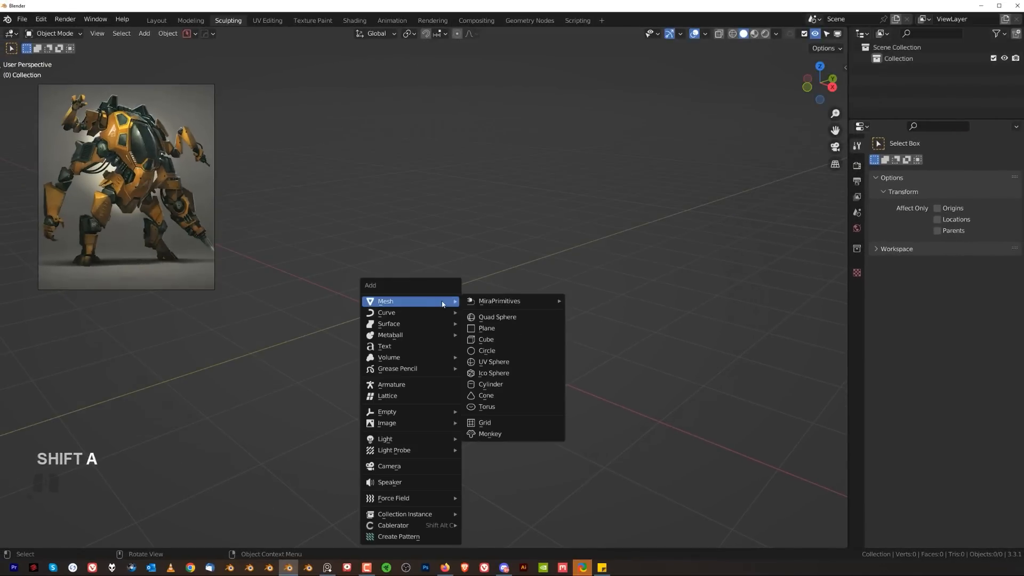
left_click(493, 329)
key("grave")
key("s")
key("y")
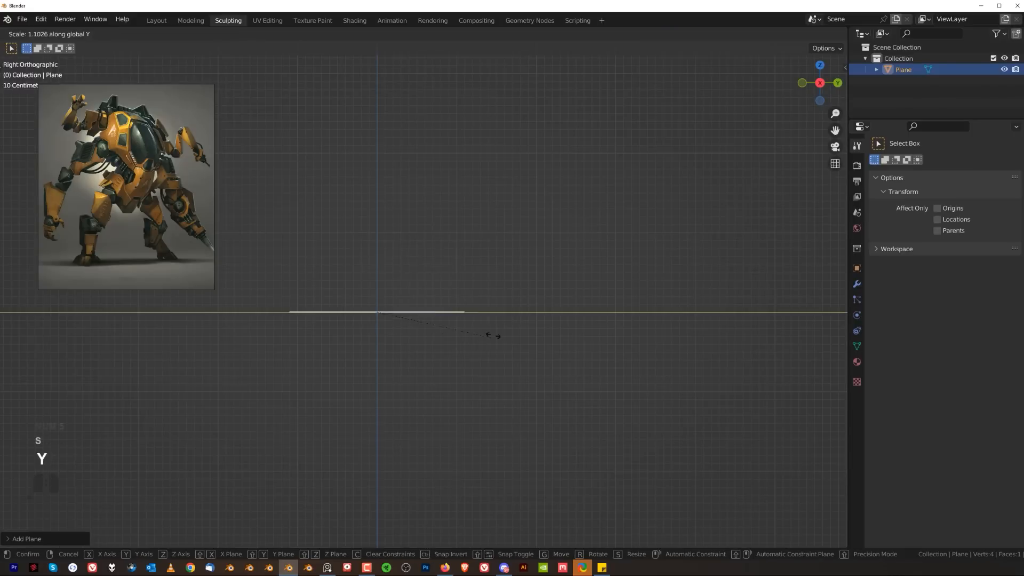
left_click(599, 352)
- Rotate the stretched plane upright and narrow it along the X axis into a tall, thin strip
key("r")
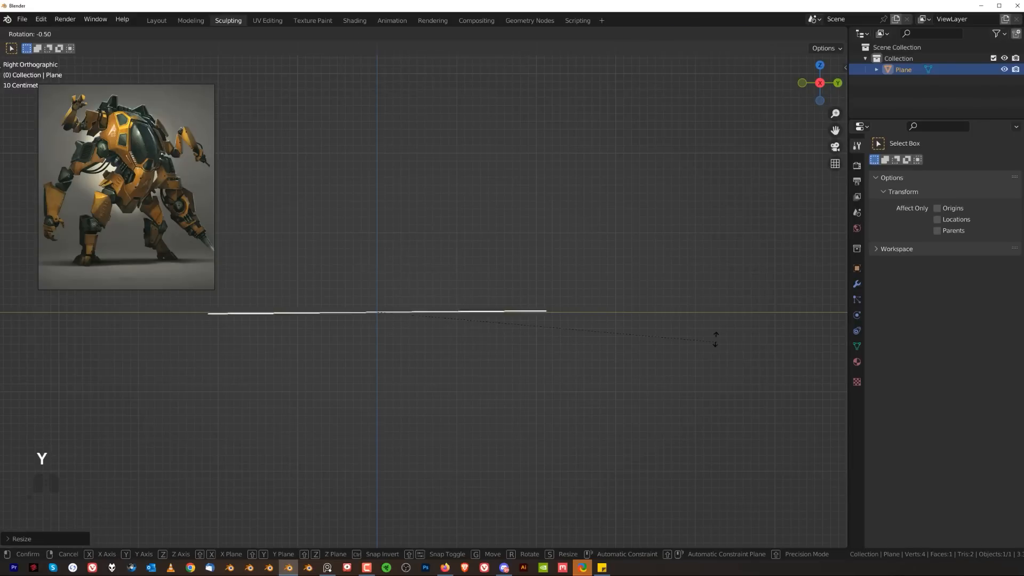
left_click(395, 164)
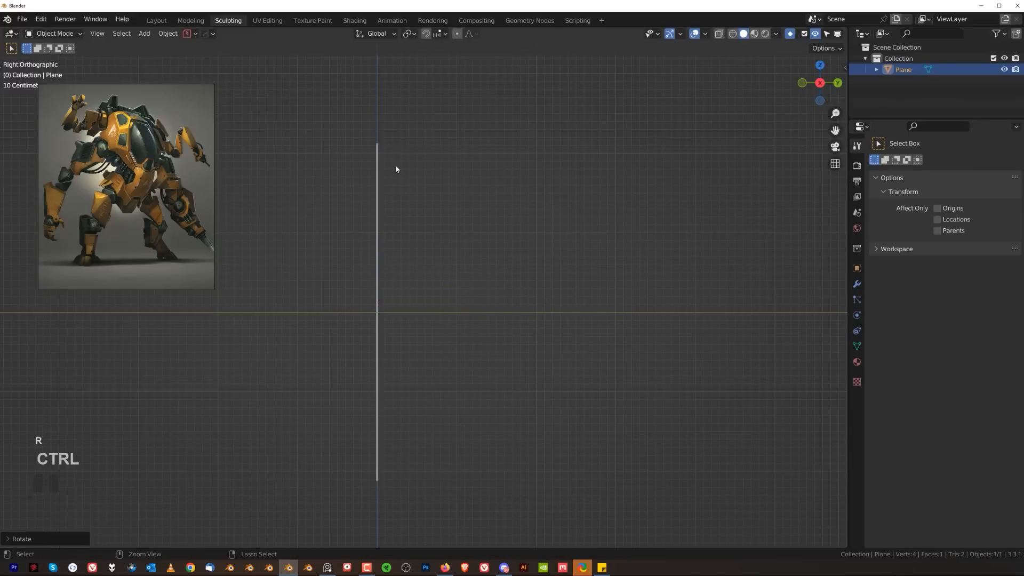
middle_click_drag(395, 165, 623, 286)
key("s")
key("x")
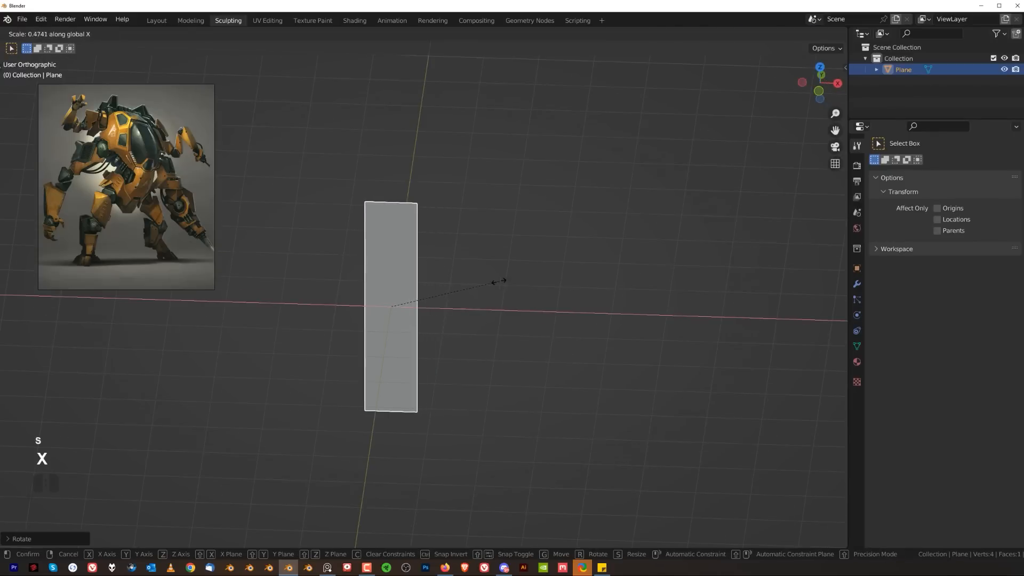
left_click(496, 281)
middle_click_drag(496, 281, 448, 286)
- Extrude the strip's long vertical side edge along Y into a side wall and shift that edge along X
key("Tab")
key("e")
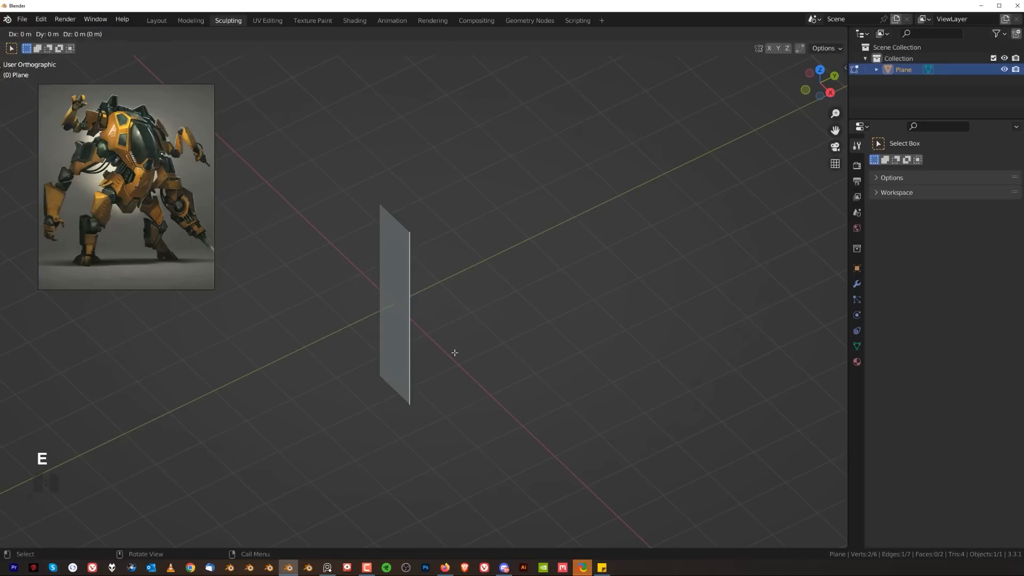
key("y")
key("x")
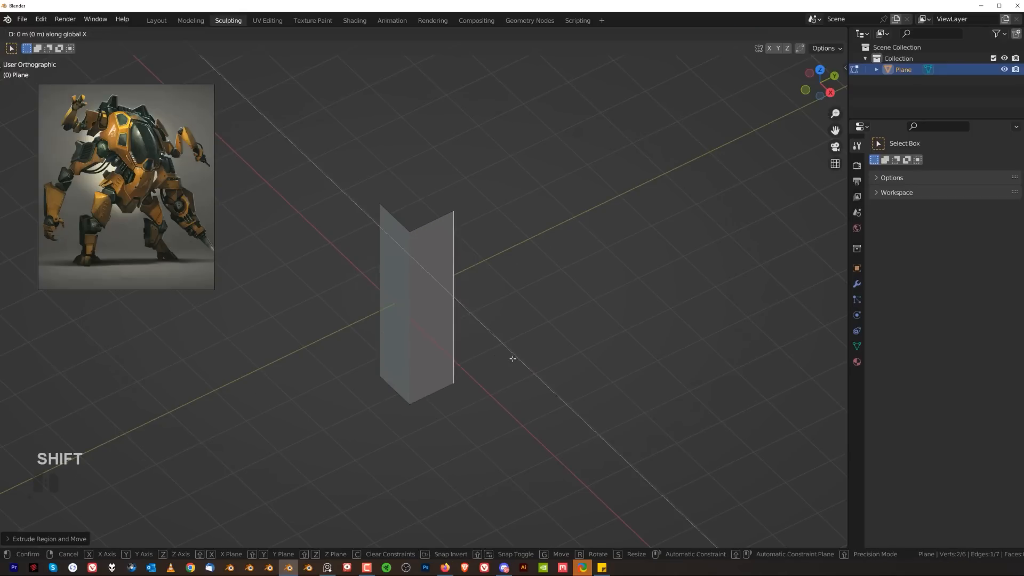
left_click(549, 434)
- Symmetrize the mesh and add a horizontal edge loop across its upper third
key("grave")
key("alt+x")
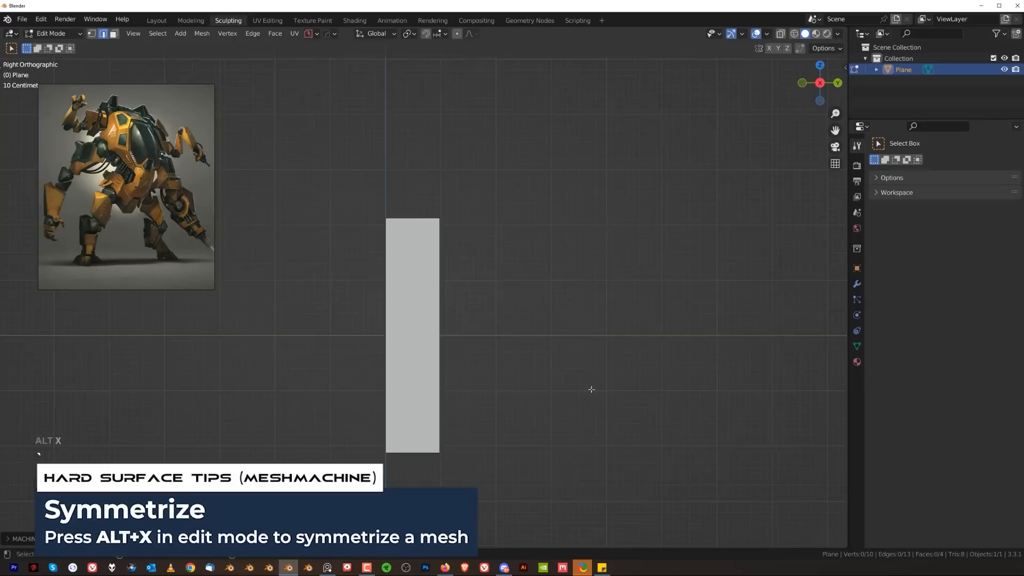
left_click(366, 288)
left_click(371, 236)
- Move the mesh's top edges along Y and rotate them 30 degrees with the edge-constrained transform
left_click(393, 198, "alt")
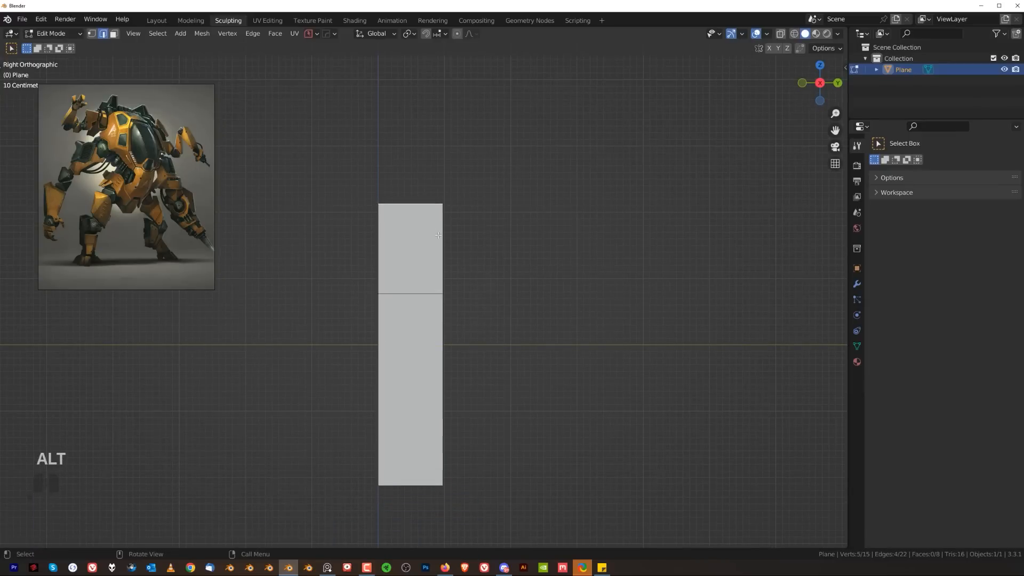
key("g")
key("y")
left_click(496, 245)
key("alt+r")
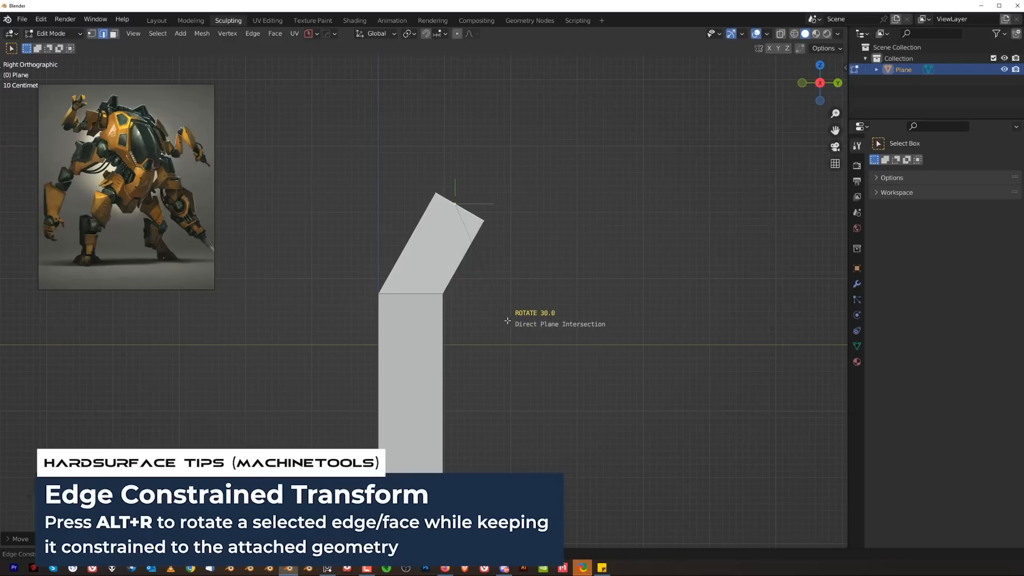
- Enable see-through vertex selection and lower the inner vertices of the bend along Z
key("Tab")
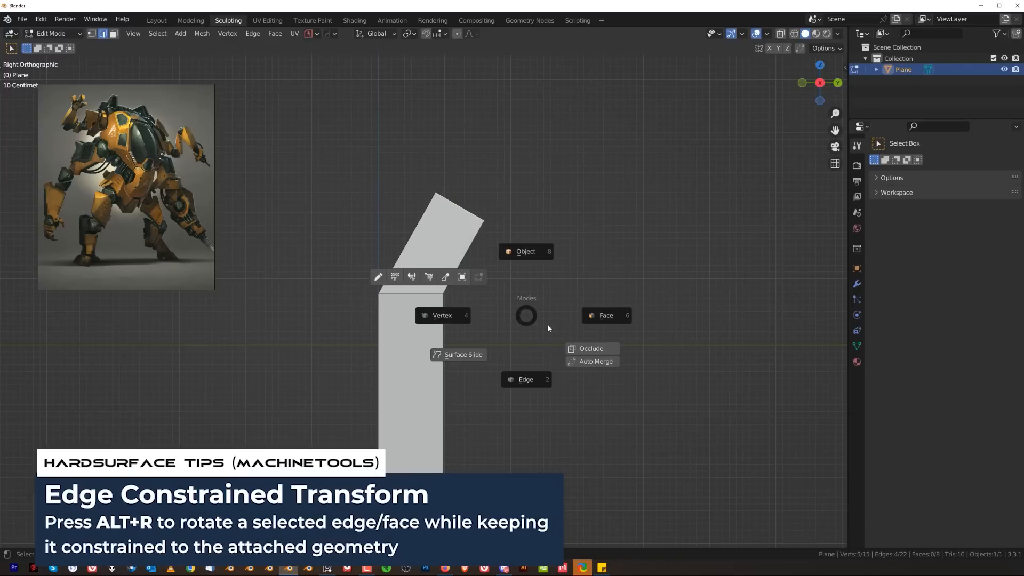
left_click(596, 348)
key("Tab")
key("b")
left_click_drag(429, 280, 498, 344)
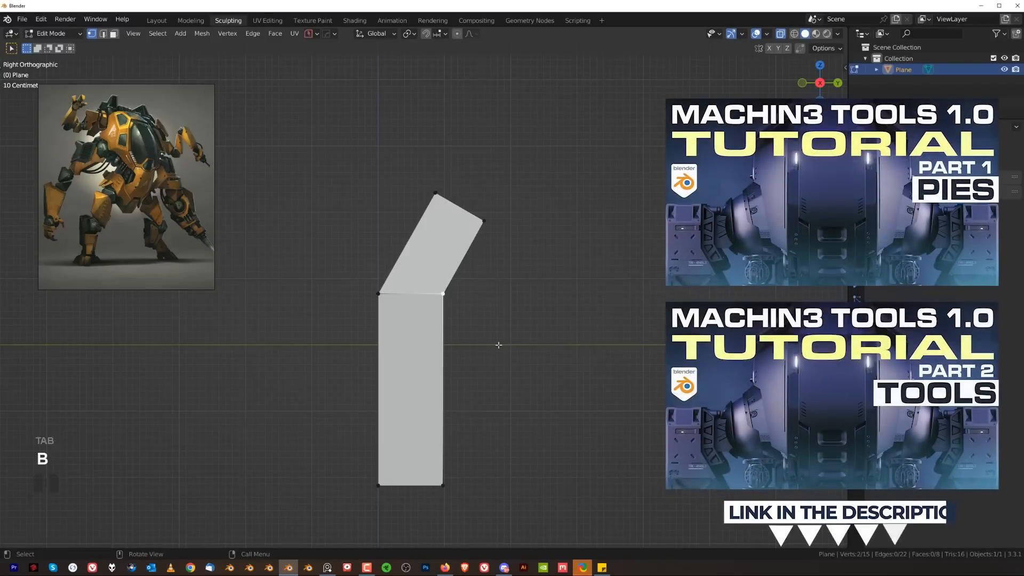
key("g")
key("z")
left_click(495, 413)
- Select the mesh's top edges and scale them inward along X to taper the upper section
key("Tab")
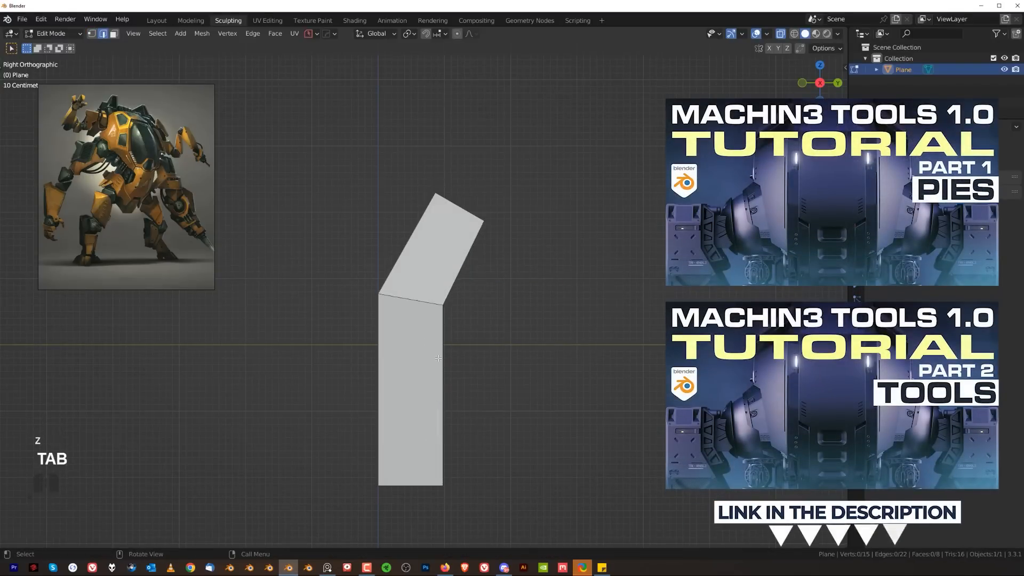
middle_click_drag(482, 441, 504, 234)
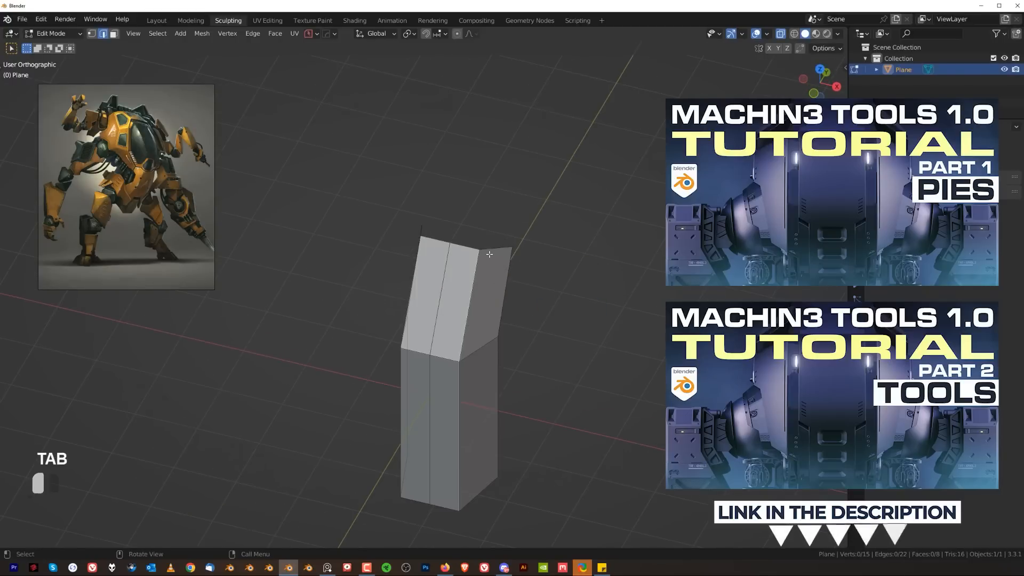
left_click(489, 254)
key("s")
key("x")
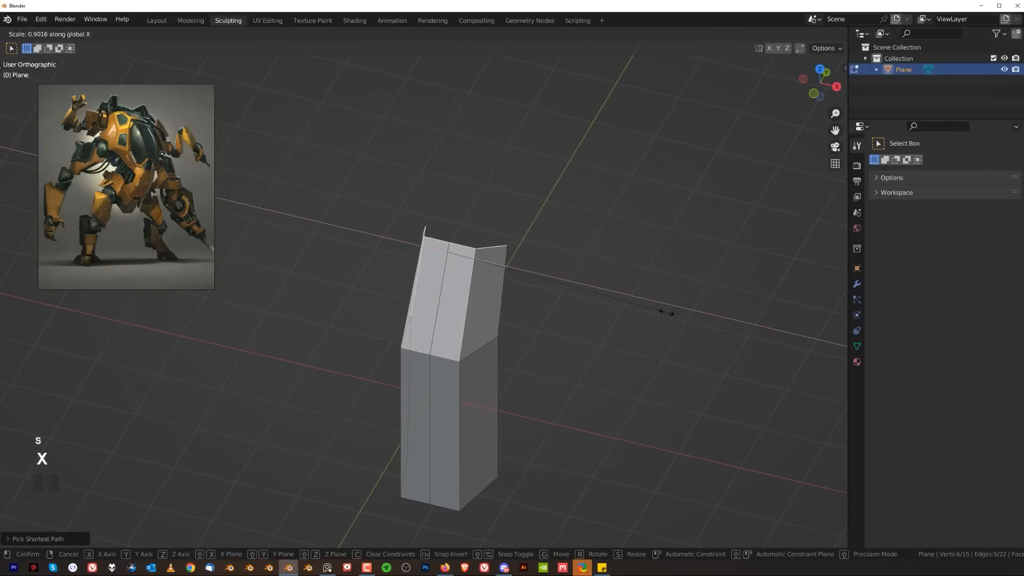
left_click(637, 302)
- Select the edge loop at the bend and add a HardOps vertex group bevel to round it
key("KP_3")
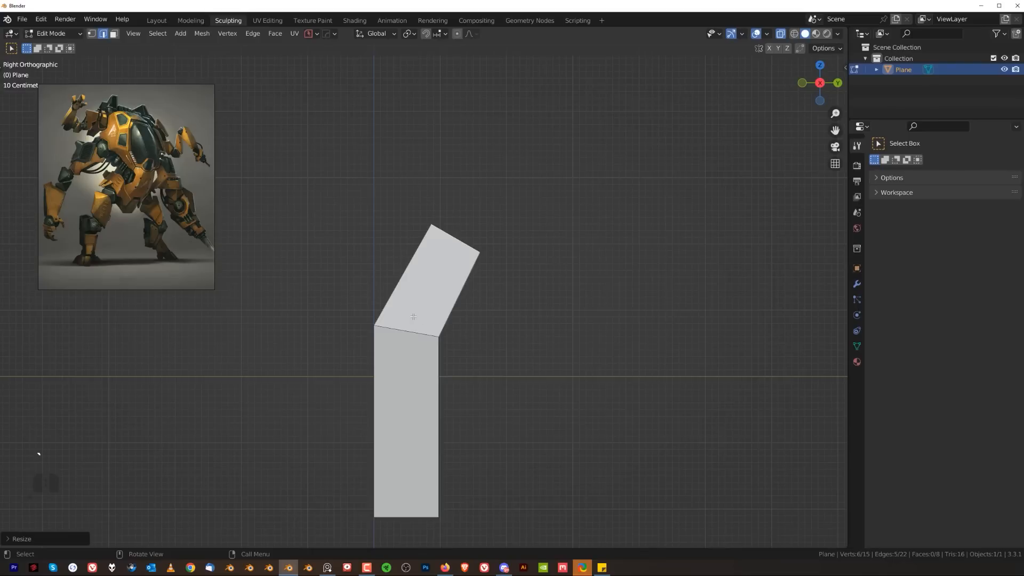
middle_click_drag(381, 356, 581, 374)
left_click(443, 338, "ctrl")
scroll(505, 315, "up", 2)
mouse_move(581, 320)
middle_mouse_down()
mouse_move(505, 315)
mouse_move(568, 314)
middle_mouse_up()
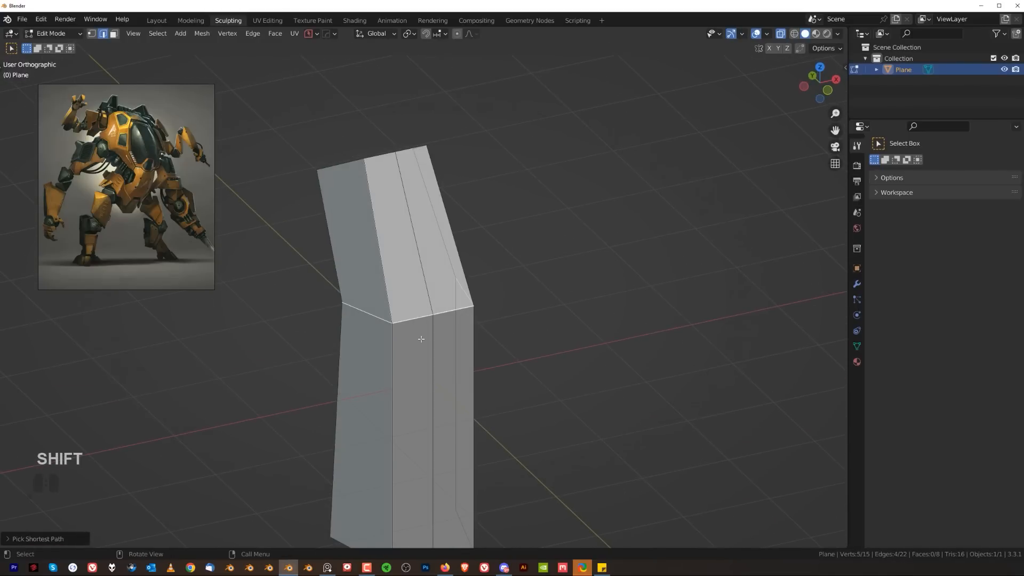
key("q")
left_click(603, 259, "ctrl")
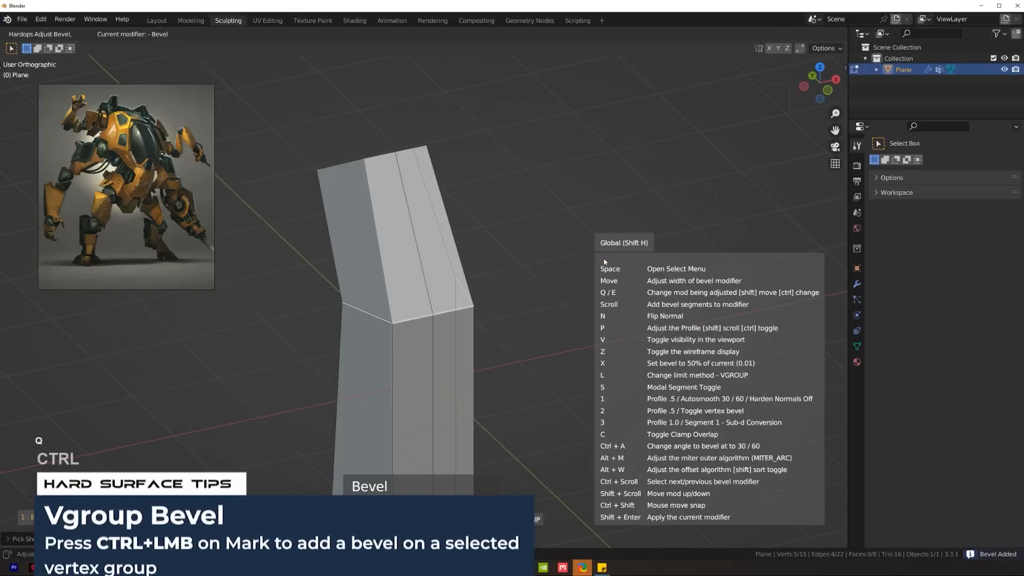
left_click(564, 265)
- Return to Object Mode, sharpen the bent piece with HardOps and adjust its bevel modifier
middle_click_drag(565, 265, 457, 276)
key("Tab")
left_click(467, 193)
key("q")
left_click(460, 248)
key("q")
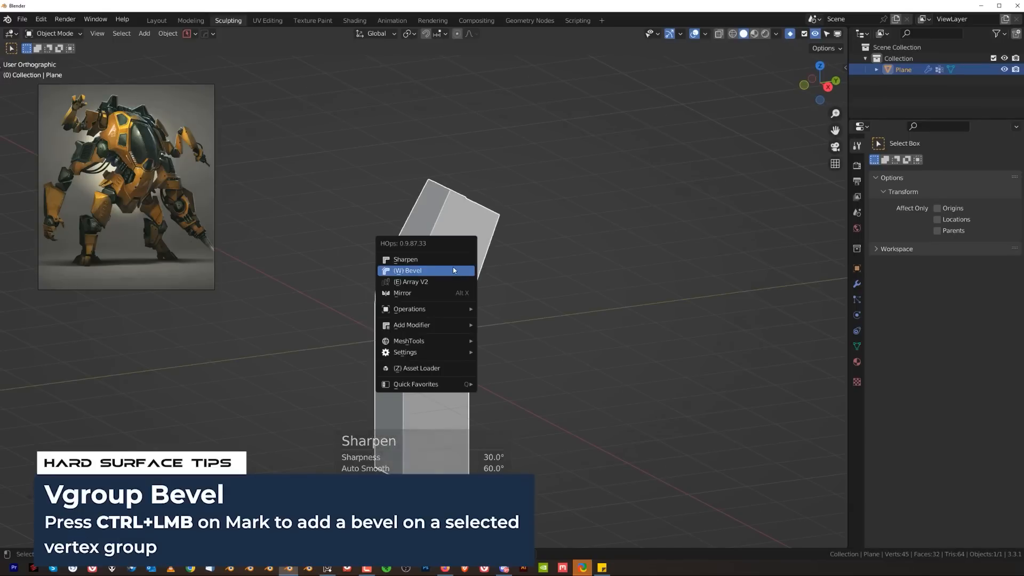
left_click(453, 266)
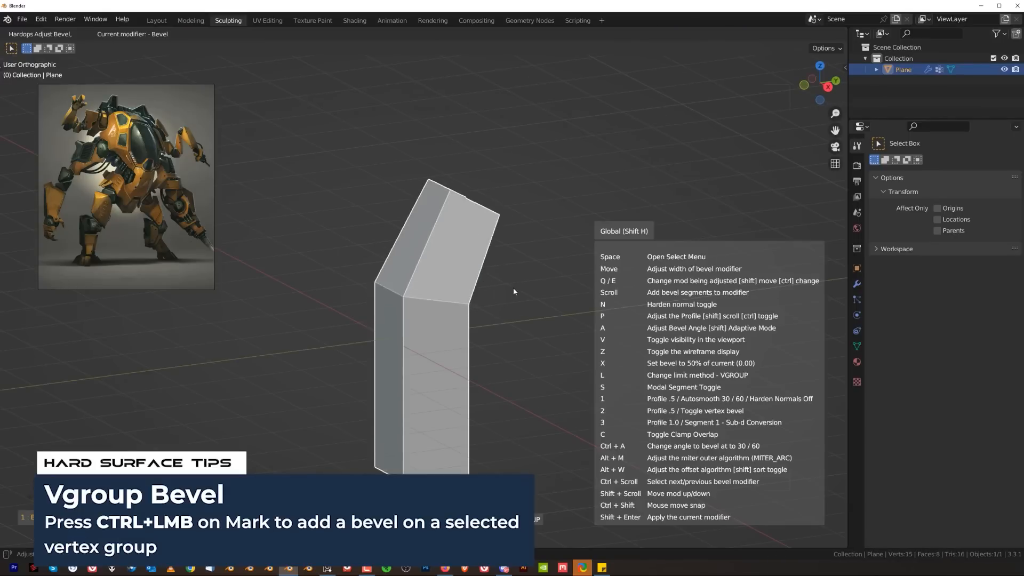
left_click(426, 241)
- Mirror the bent piece across the X axis with the HardOps mirror modifier
middle_click_drag(426, 241, 511, 295)
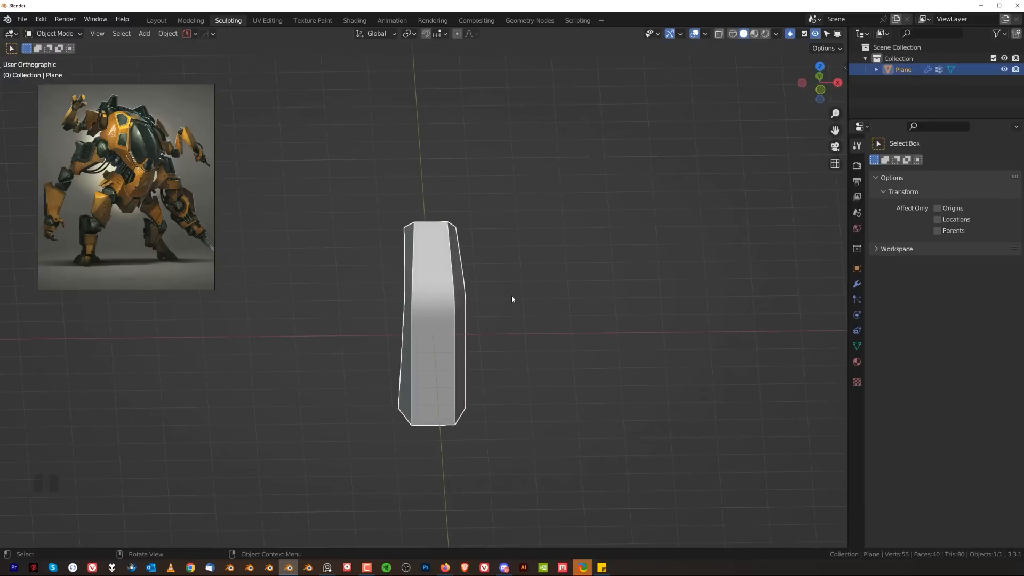
key("alt+x")
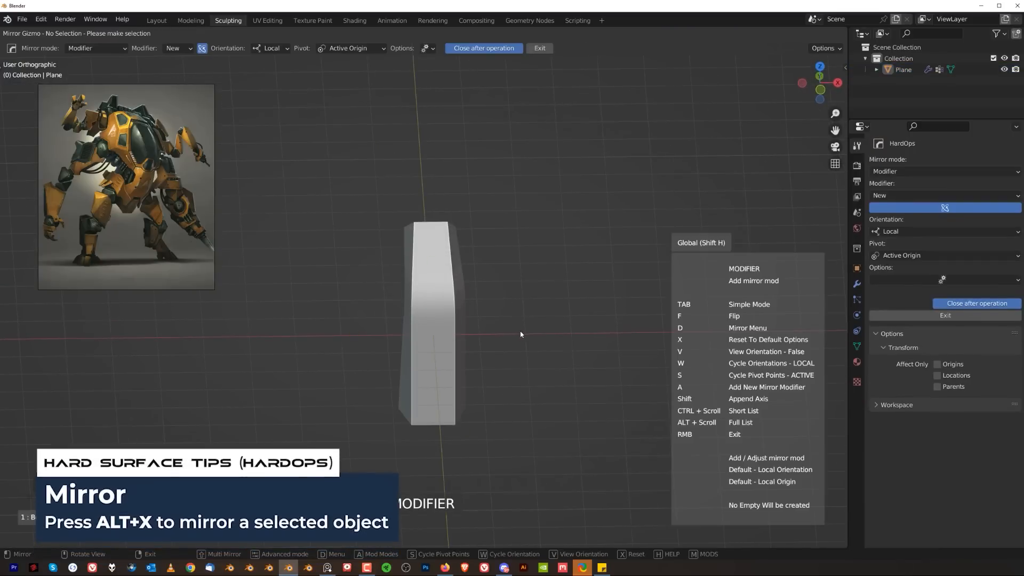
left_click(513, 334)
- Select the top edges of the bent piece and extract them into a separate object with Curve/Extract
scroll(544, 299, "up", 2)
key("grave")
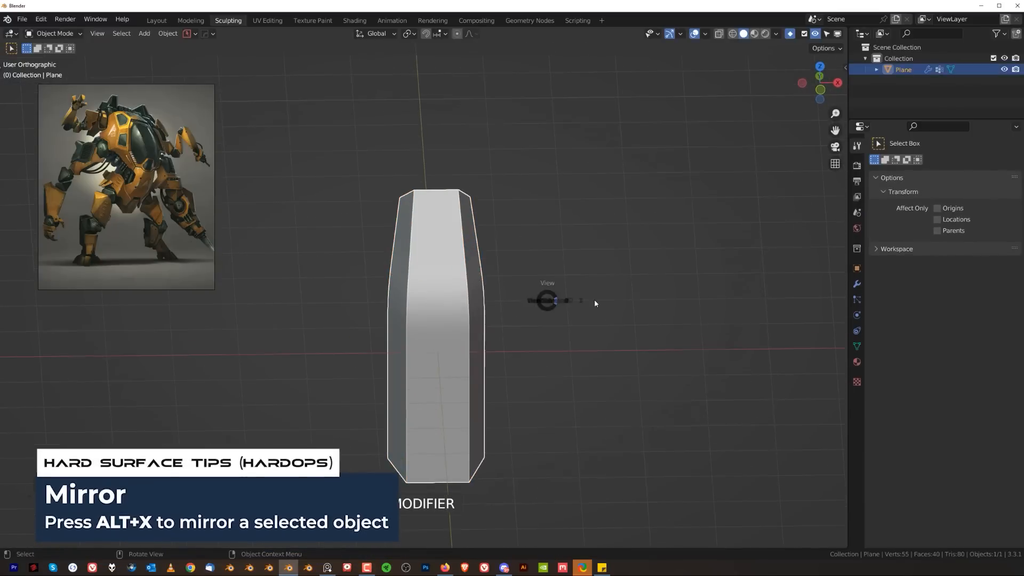
scroll(528, 256, "up", 1)
middle_click_drag(516, 219, 442, 286, "shift")
scroll(470, 267, "down", 2)
key("Tab")
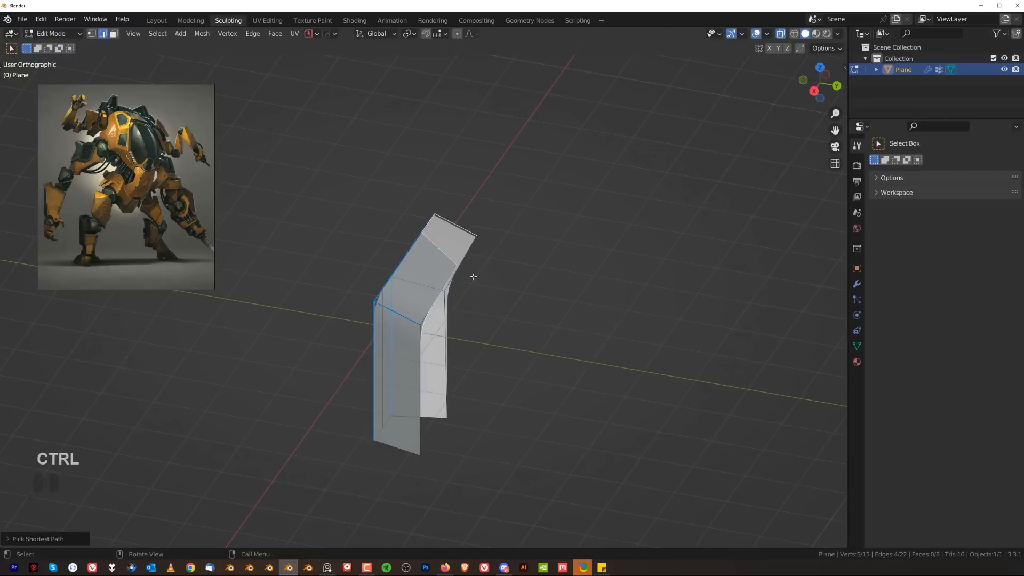
key("grave")
scroll(533, 266, "up", 3)
middle_click_drag(498, 254, 464, 300, "shift")
key("q")
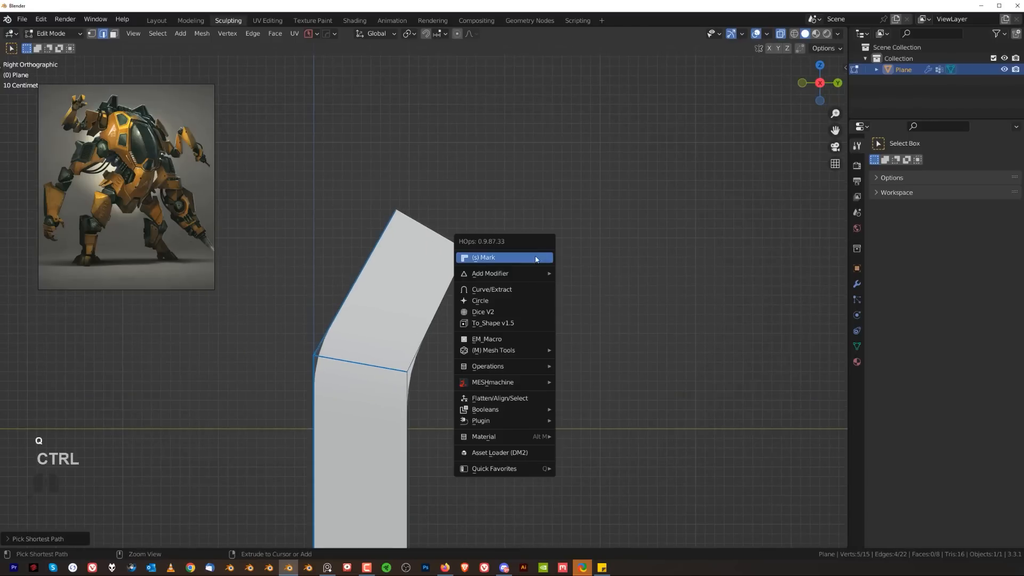
key("q")
left_click(548, 298, "ctrl")
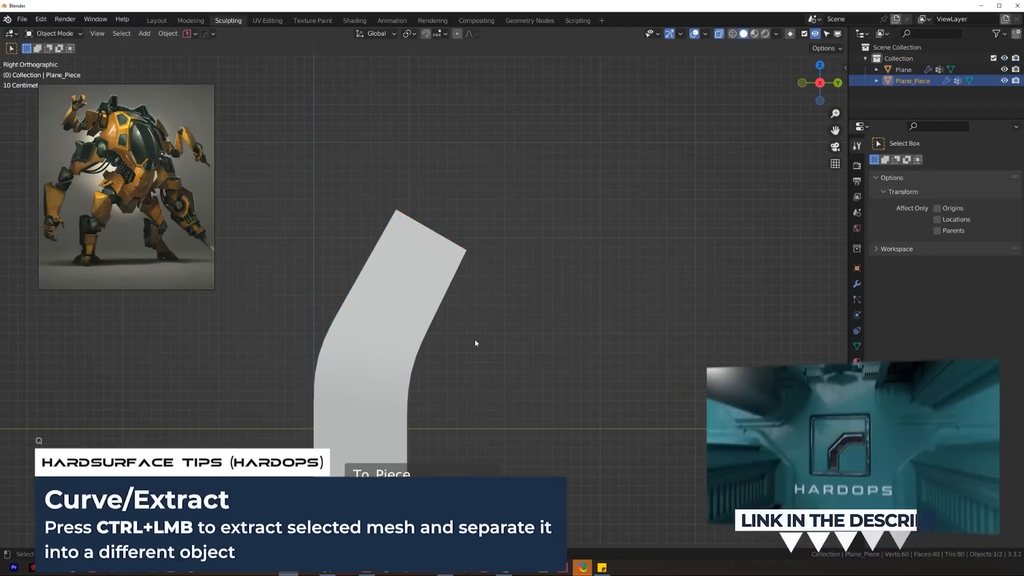
- Extrude the extracted edges diagonally upward along the bend and rotate the end edges with the edge-constrained transform
key("Tab")
scroll(463, 322, "down", 4)
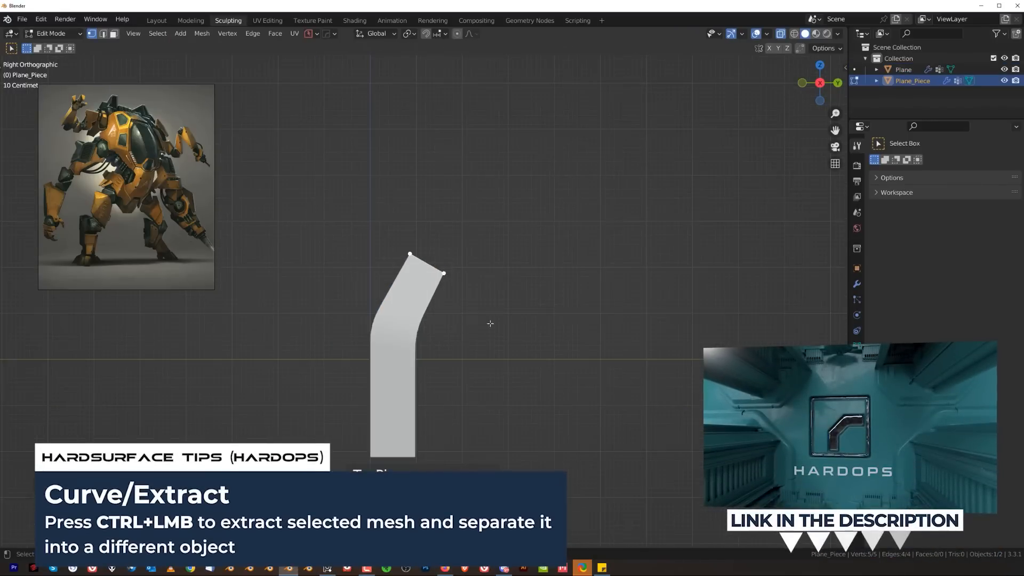
middle_click_drag(489, 320, 441, 343, "shift")
key("e")
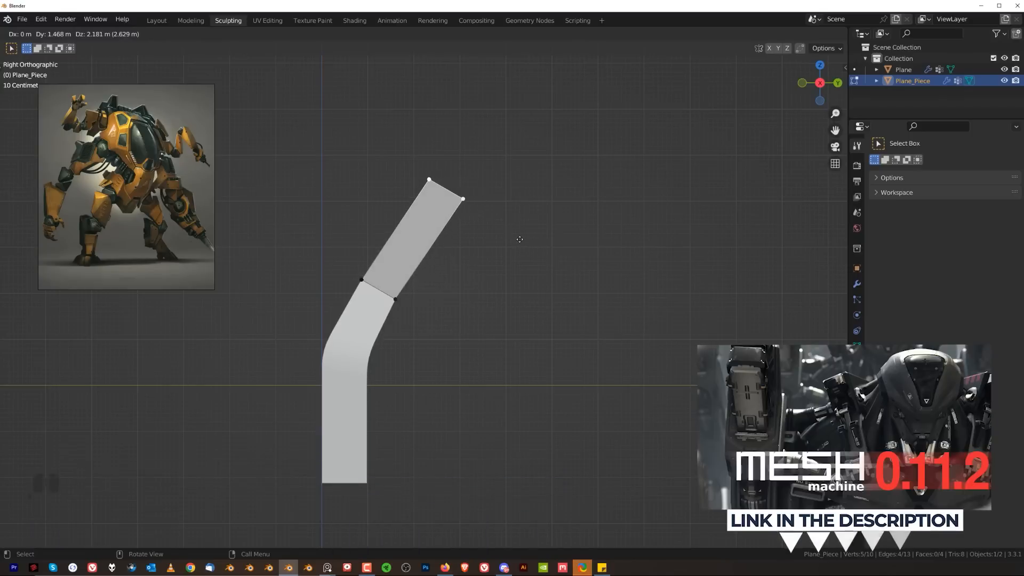
left_click(554, 258)
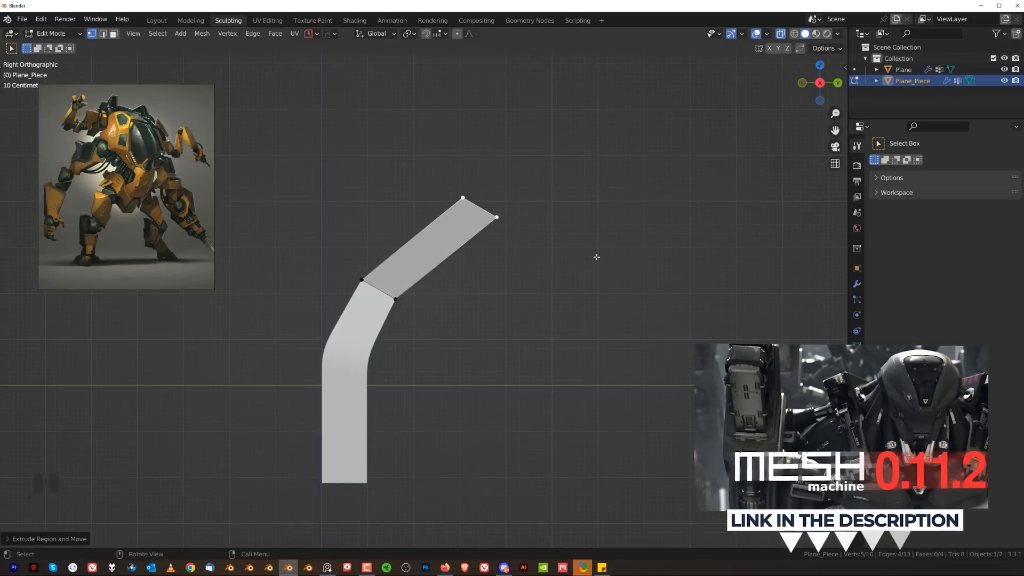
key("alt+r")
left_click(438, 252)
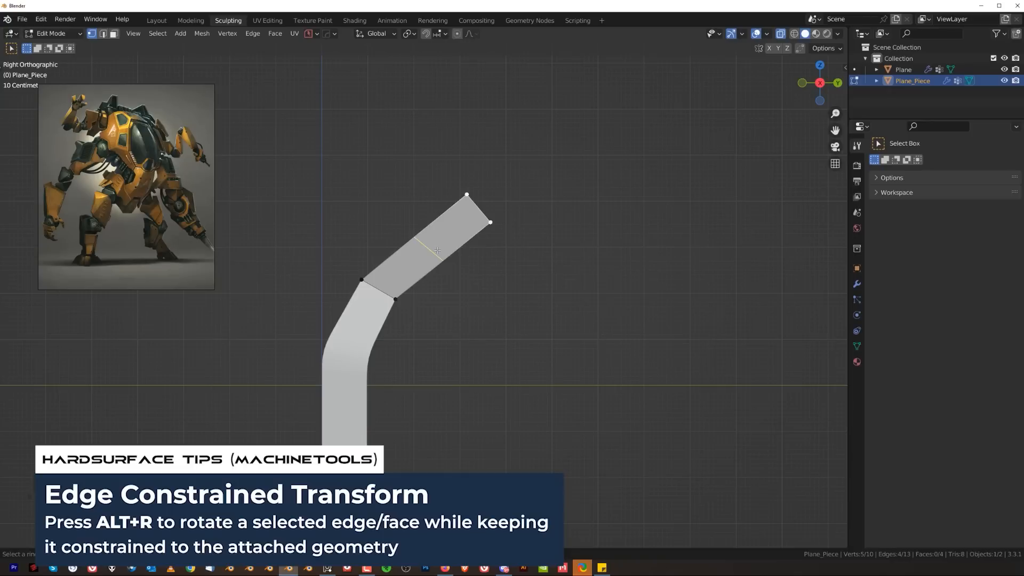
- Add an edge loop across the middle of the extruded segment and move it outward to arch the segment
left_click(437, 251)
left_click(445, 259)
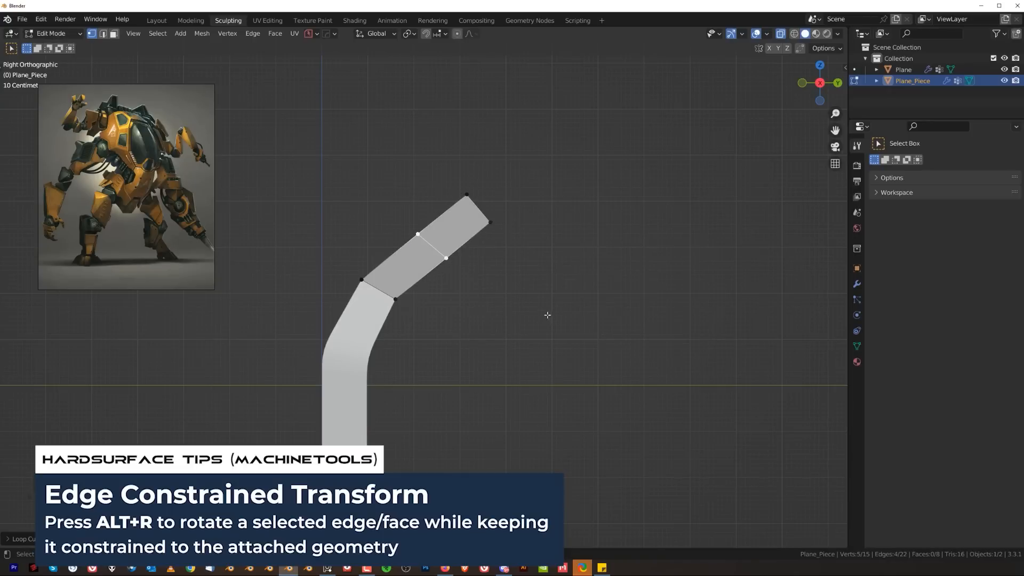
key("g")
key("shift")
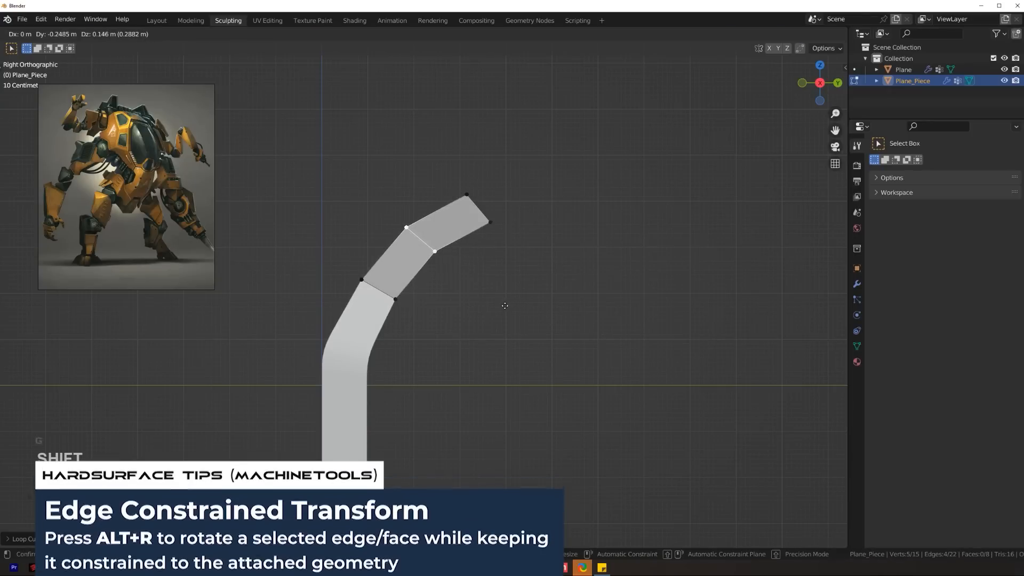
left_click(445, 279)
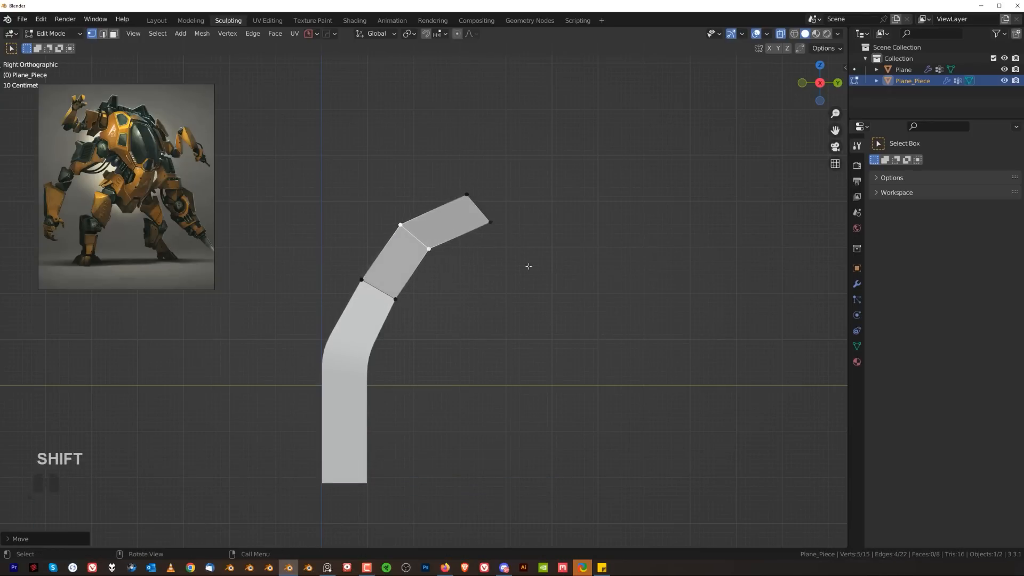
- Add a HardOps vertex-group bevel to the middle edge loop of the arched upper segment to round its bend
middle_click_drag(475, 254, 526, 288)
key("Tab")
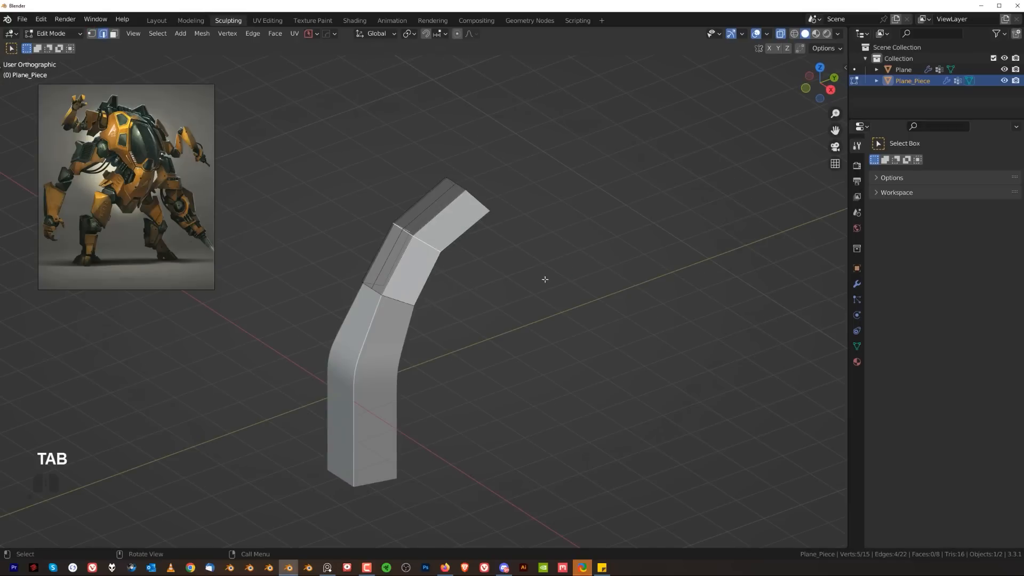
key("q")
left_click(534, 246, "ctrl")
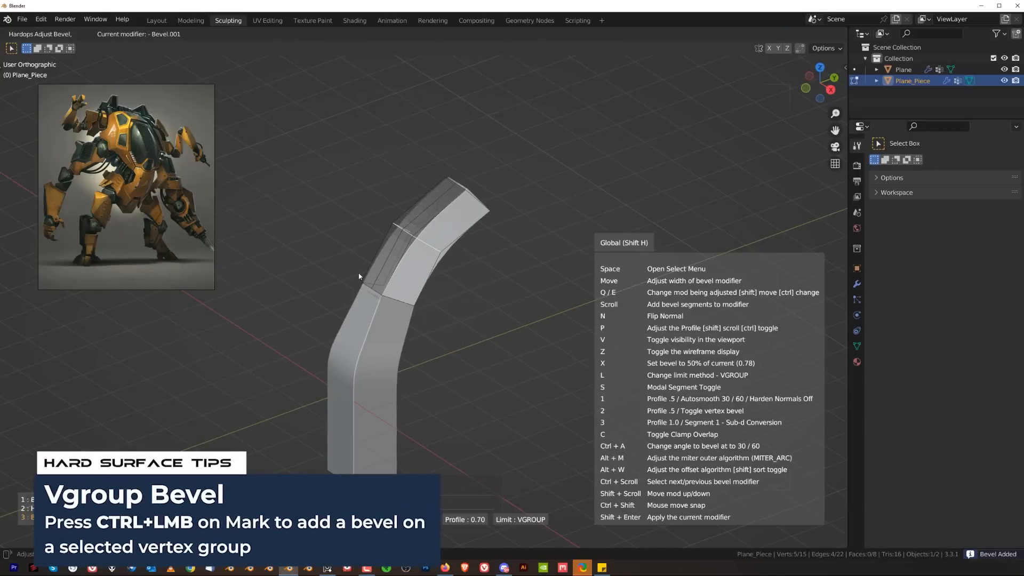
left_click(420, 256)
key("Tab")
- Move the two outer vertices at one side of the upper segment's tip inward along X by about 0.1 m
left_click(421, 177)
middle_click_drag(421, 193, 372, 208)
key("Tab")
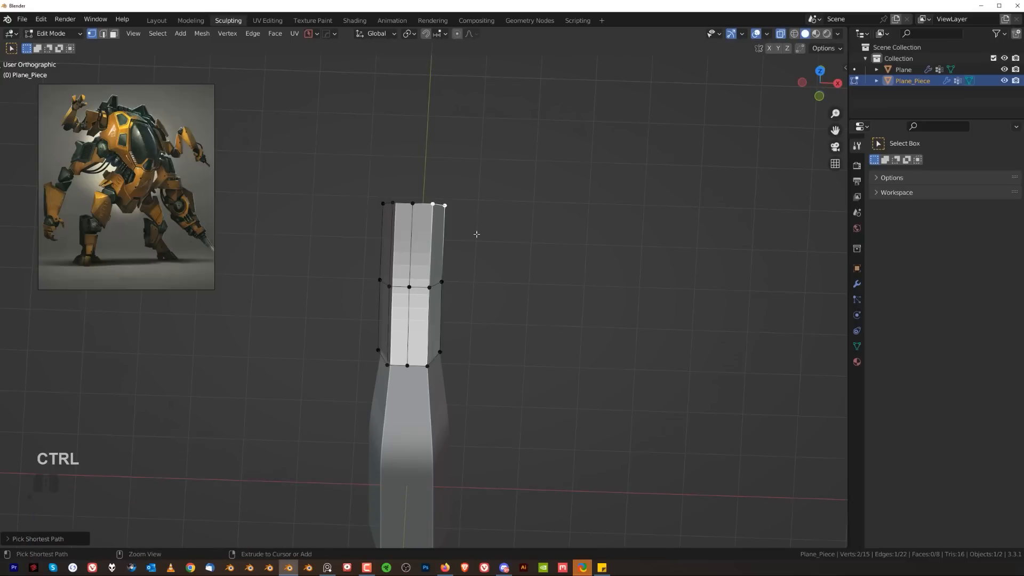
key("g")
key("x")
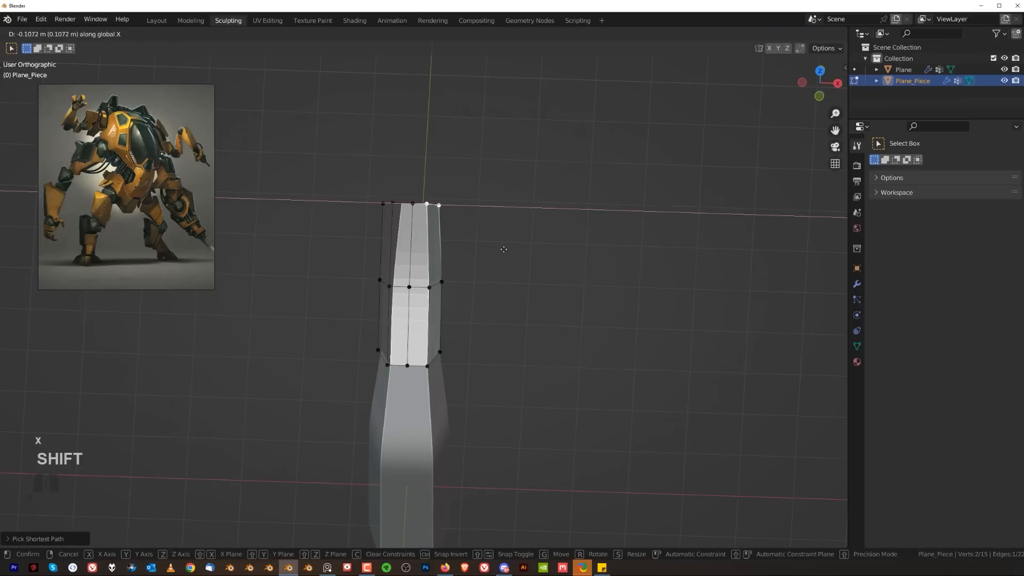
left_click(487, 245)
key("Tab")
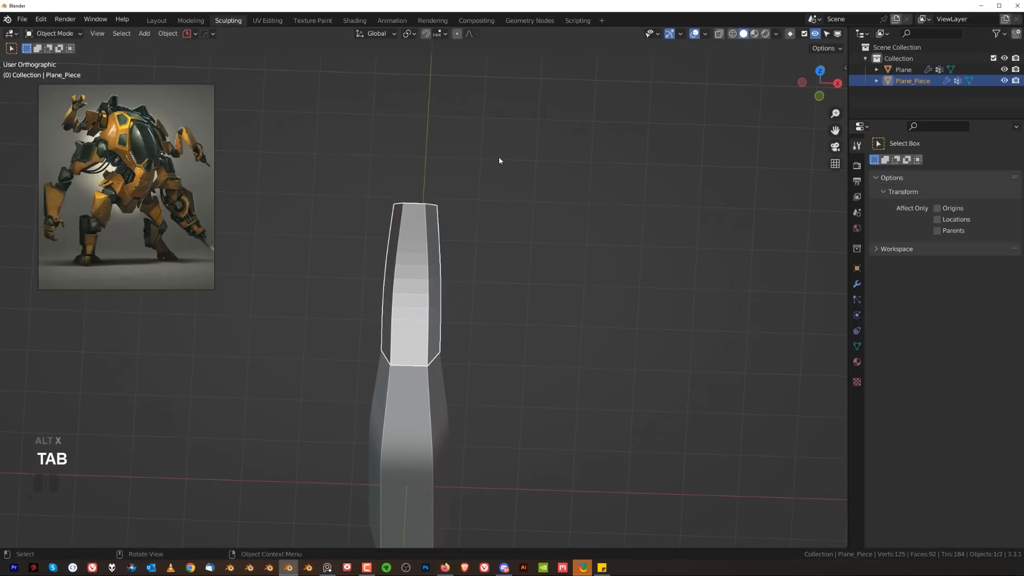
- Apply HardOps Sharpen to the upper segment for smooth shading with autosmooth
middle_click_drag(499, 160, 465, 273)
key("q")
left_click(453, 259)
- Cut the tip of the upper segment at an angle in side view with a BoxCutter Ngon cut
middle_click_drag(620, 297, 442, 281, "alt")
scroll(427, 256, "up", 2)
key("alt+w")
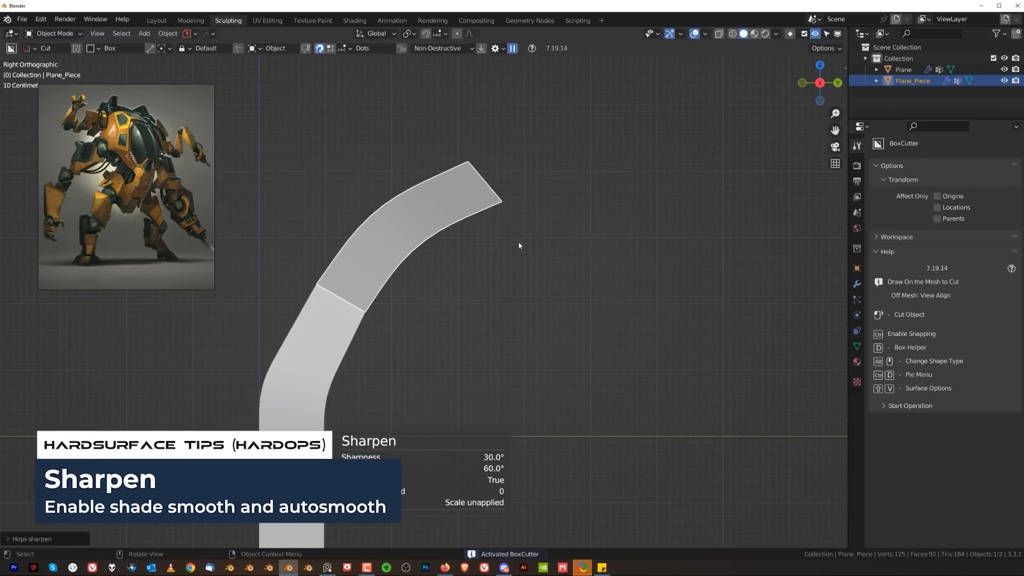
key("d")
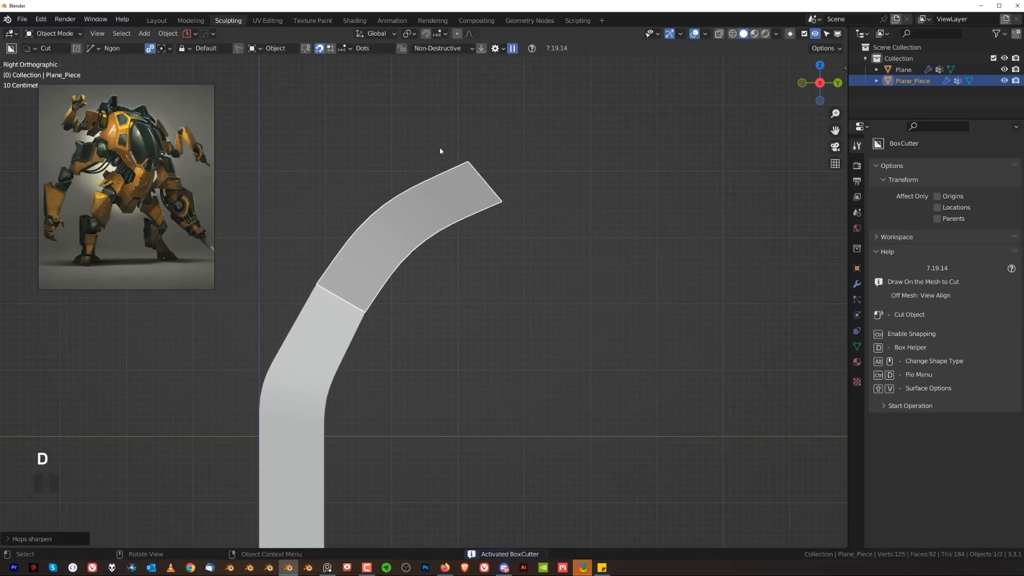
left_click(439, 147)
left_click(510, 266)
left_click(656, 172)
key("space")
scroll(459, 248, "down", 3)
mouse_move(453, 249)
middle_mouse_down("shift")
mouse_move(460, 236)
mouse_move(587, 311)
mouse_move(569, 283)
mouse_move(590, 290)
mouse_move(578, 301)
middle_mouse_up("shift")
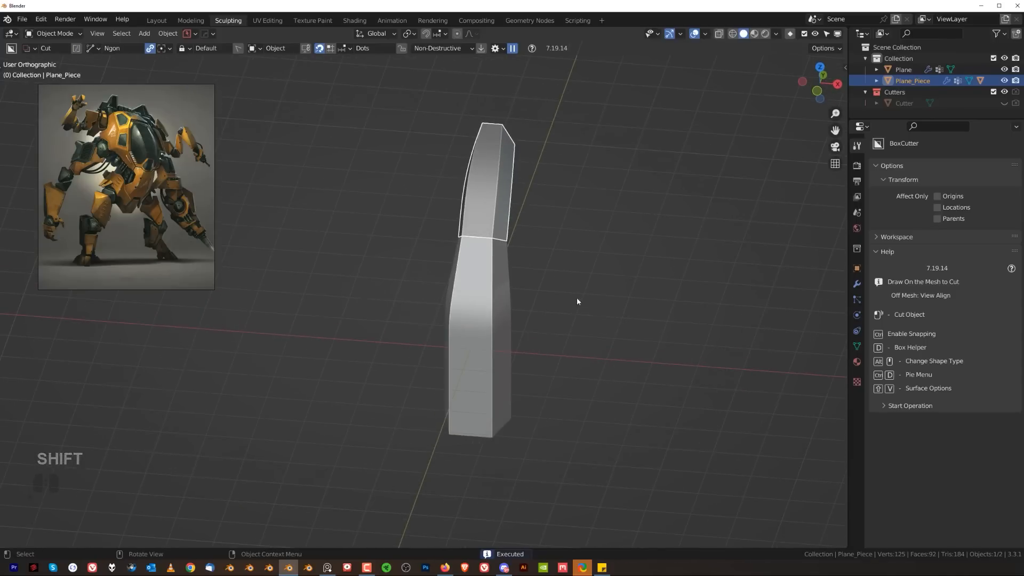
- Select both segments and scale them wider along the X axis
key("a")
key("s")
key("x")
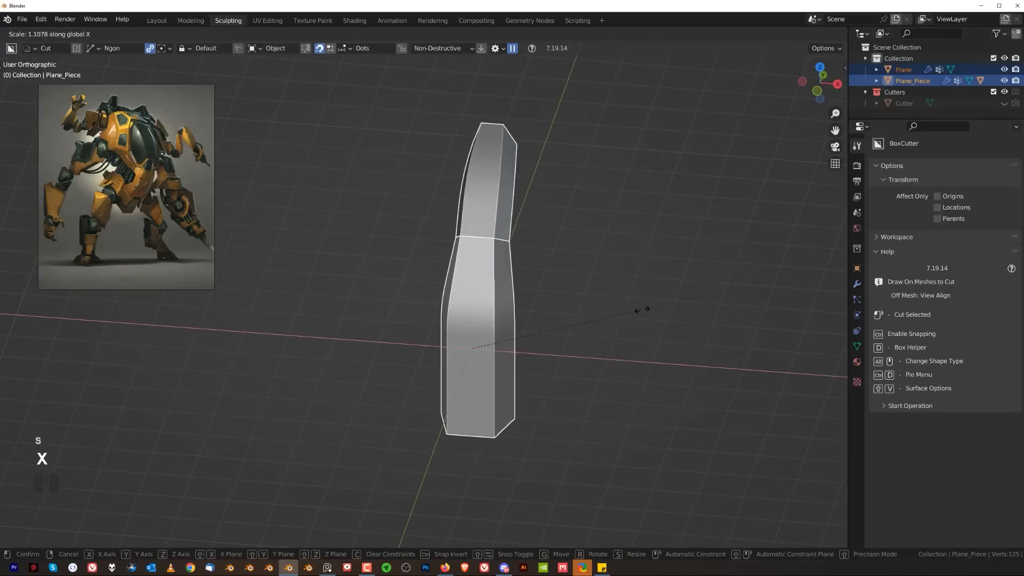
left_click(663, 314)
- Examine the shape of the two widened segments from several angles
middle_click_drag(664, 313, 542, 296)
scroll(541, 297, "up", 2)
key("grave")
left_click(637, 267)
middle_click_drag(499, 259, 498, 283, "shift")
scroll(498, 283, "up", 2)
middle_click_drag(498, 282, 598, 347)
left_click(689, 288)
scroll(690, 288, "down", 2)
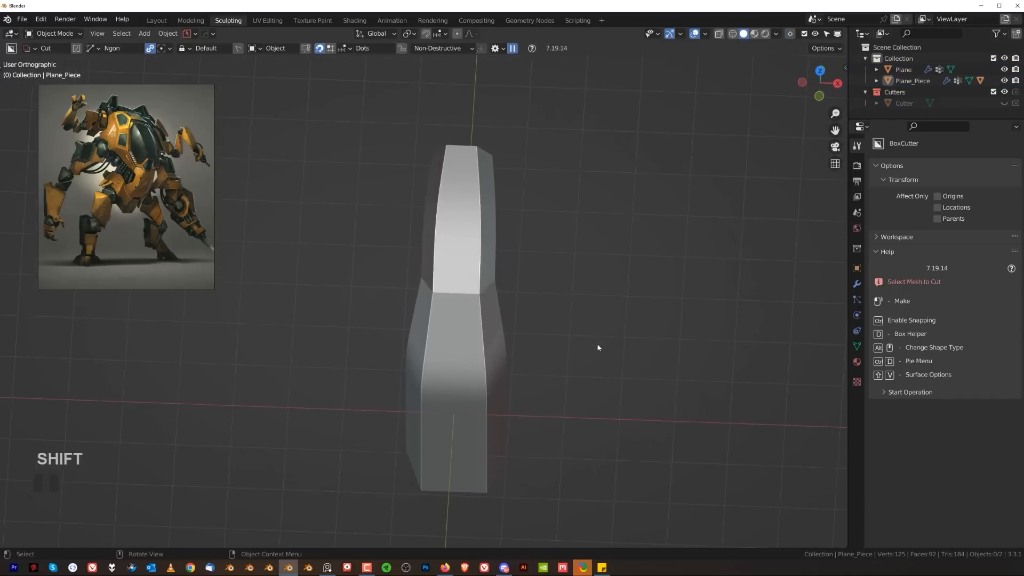
middle_click_drag(481, 250, 496, 219)
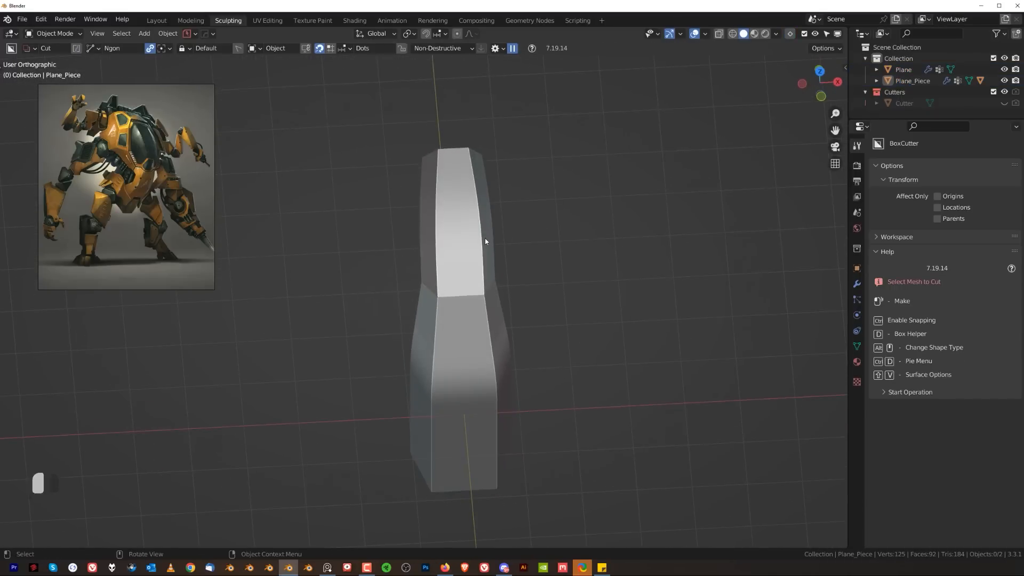
- Scale the upper segment's middle edge loop narrower along the X axis
left_click(485, 238)
key("Tab")
key("x")
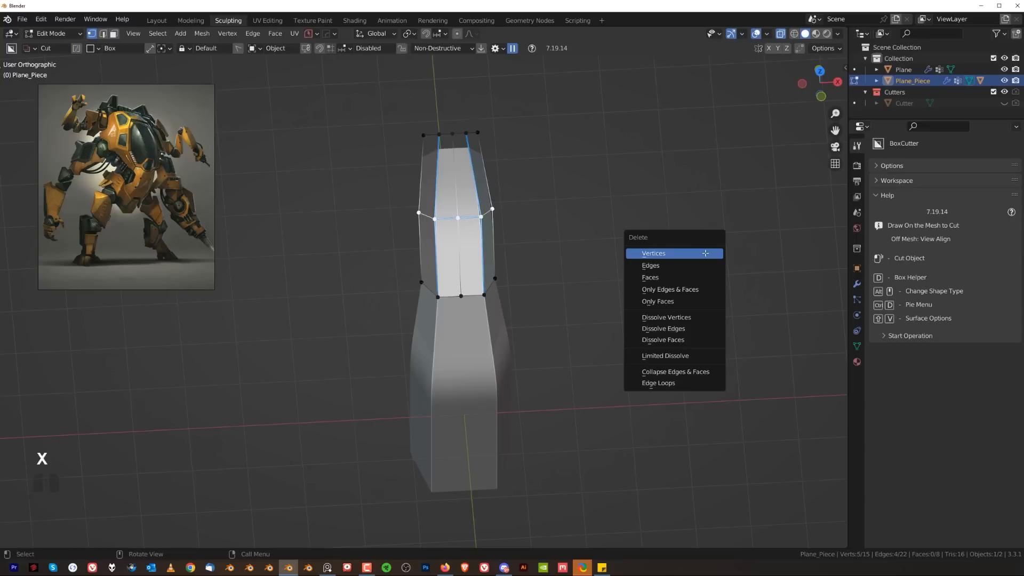
key("s")
key("x")
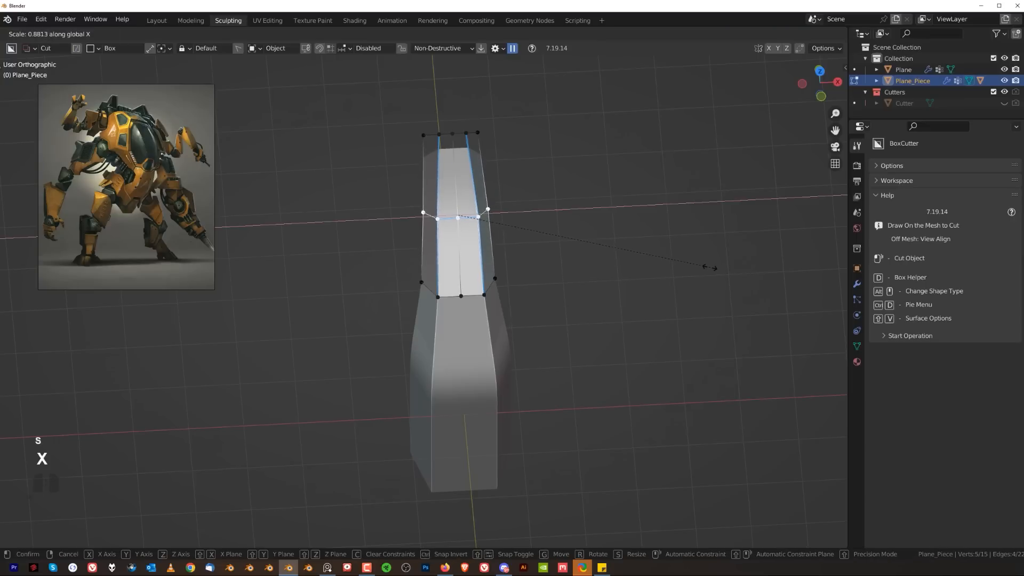
left_click(693, 264)
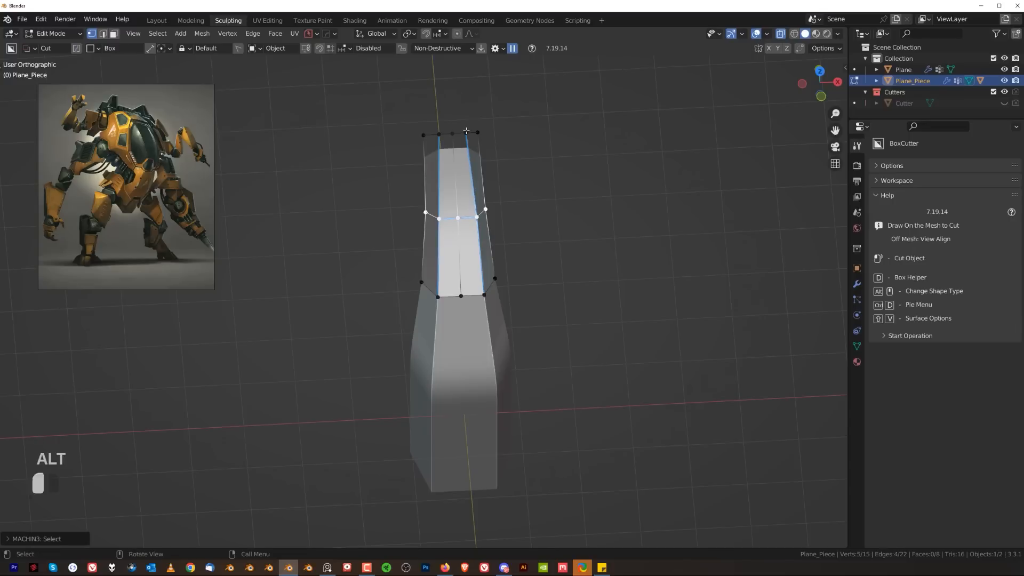
- Scale the upper segment's tip edge loop narrower along the X axis so the piece tapers
left_click(424, 134, "ctrl")
key("s")
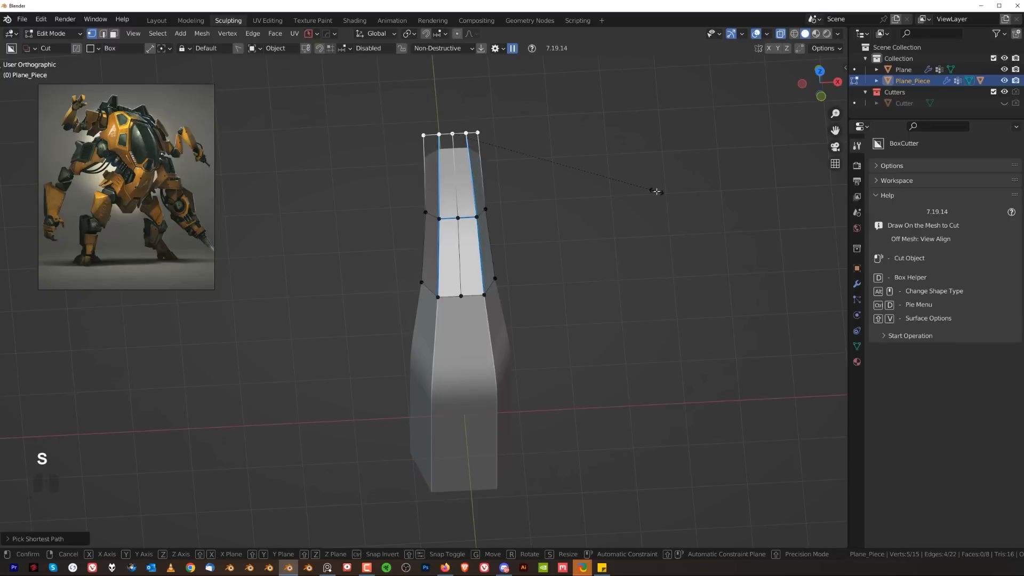
key("x")
left_click(582, 182)
key("Tab")
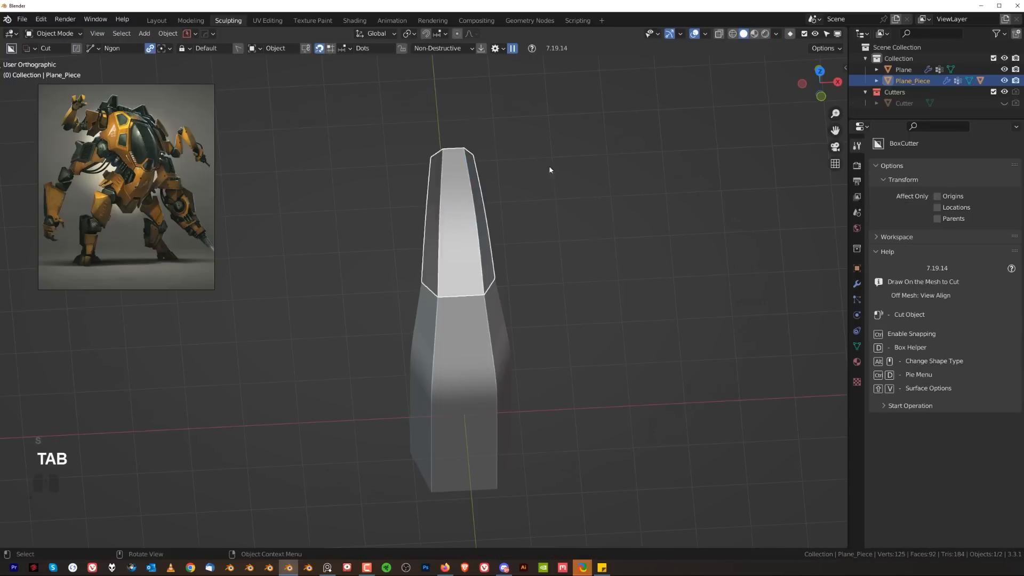
middle_click_drag(548, 165, 454, 267)
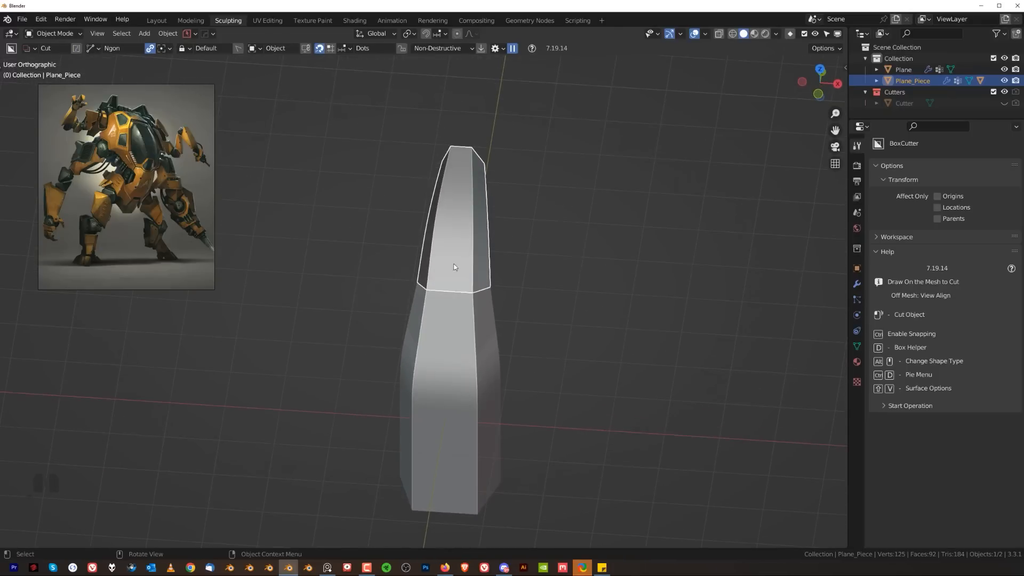
- Edit both segments together and scale their shared seam vertices to about 1.16 along the X axis
left_click(481, 299, "shift")
key("Tab")
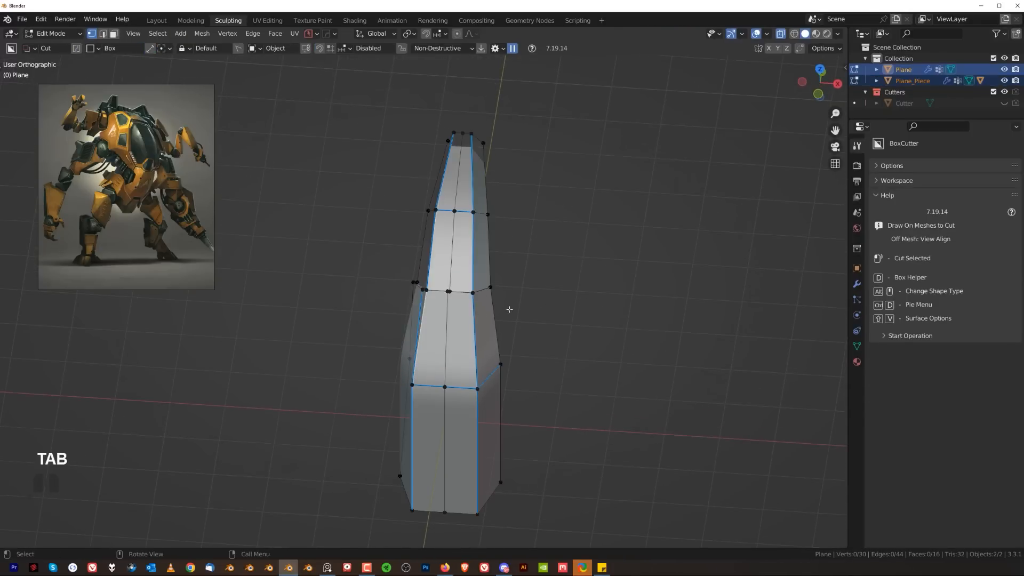
key("b")
left_click_drag(376, 275, 589, 296)
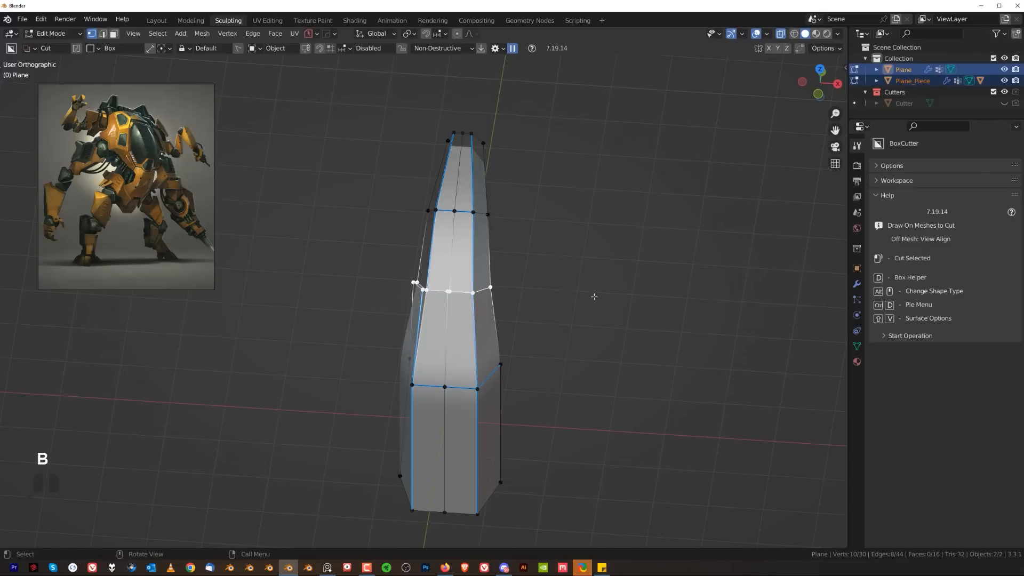
key("s")
key("x")
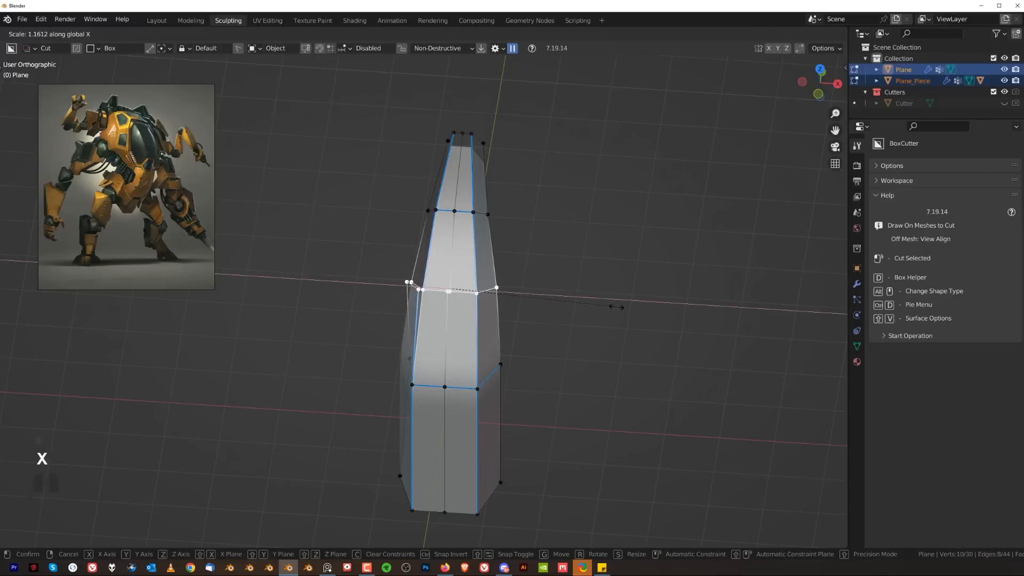
left_click(616, 307)
key("Tab")
middle_click_drag(580, 224, 619, 284)
scroll(564, 234, "down", 1)
left_click(565, 235)
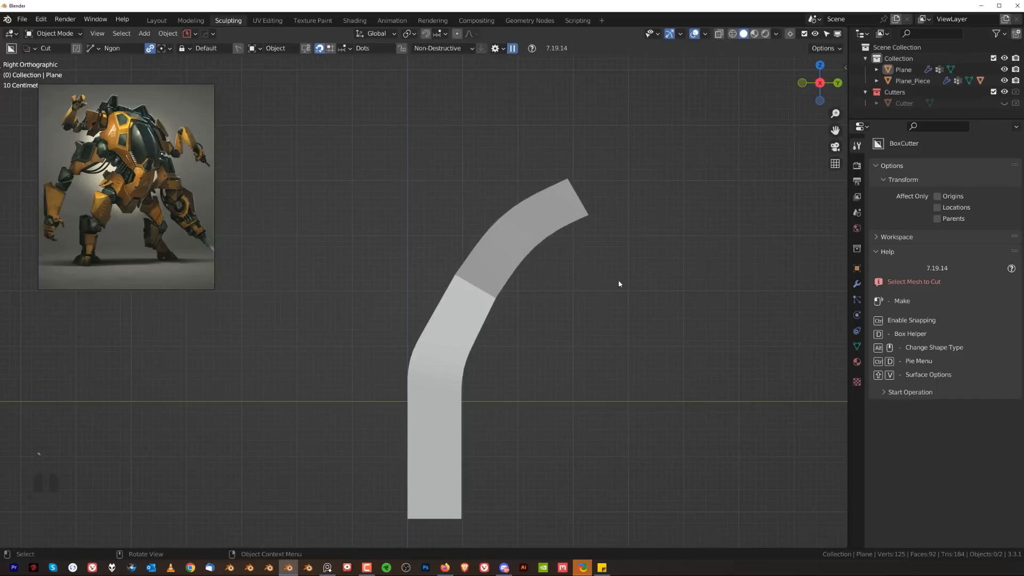
- Save the scene with PowerSave and reposition the robot reference image
left_click(190, 34)
left_click(191, 73)
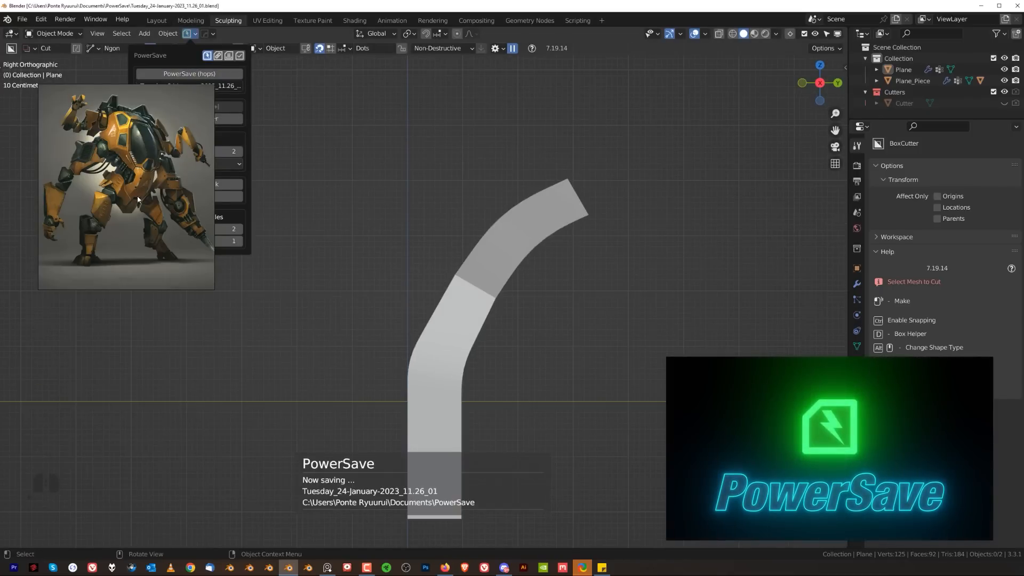
right_click_drag(138, 364, 114, 159)
- Select the upper segment and toggle the Face Orientation overlay
middle_click_drag(523, 306, 593, 352)
key("grave")
middle_click_drag(511, 309, 597, 307)
left_click(524, 252)
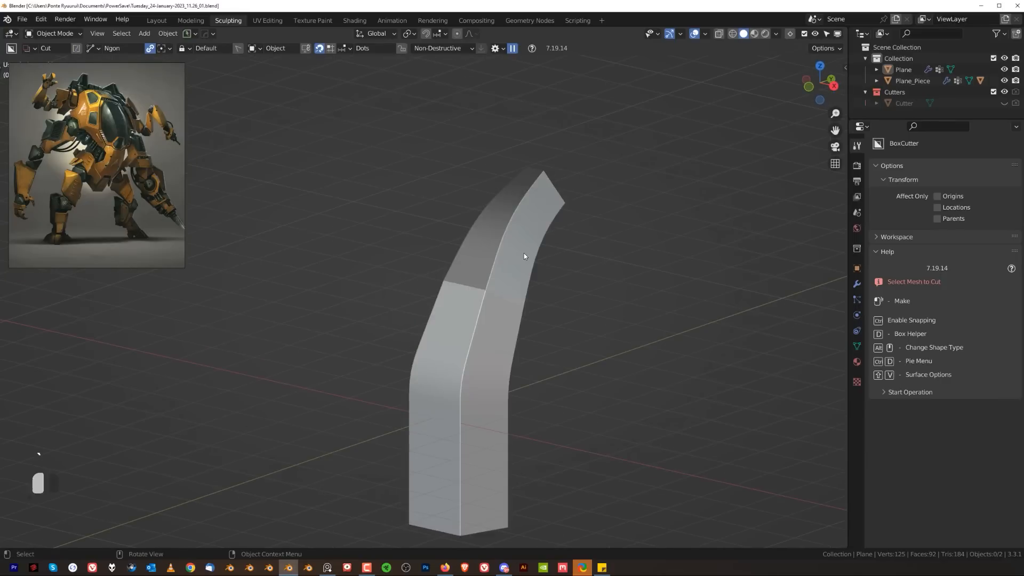
scroll(524, 253, "up", 2)
middle_click_drag(524, 253, 560, 304)
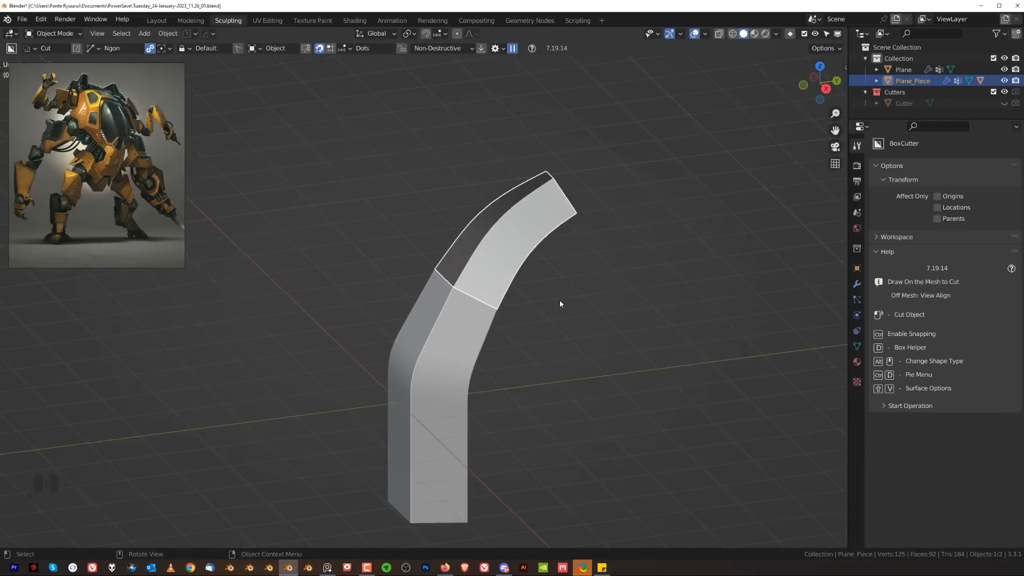
key("alt+v")
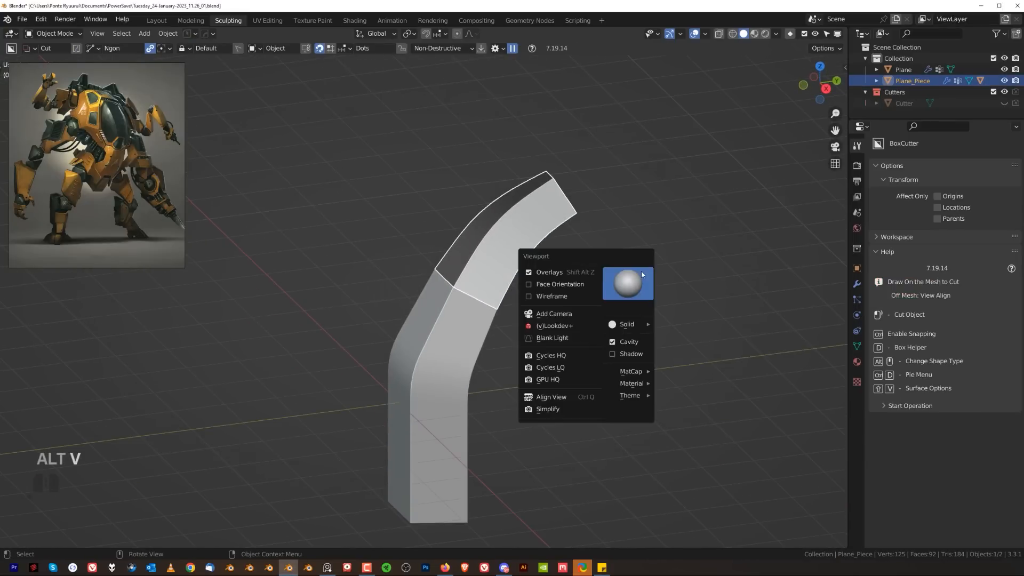
left_click(575, 286)
- Correct the normals of all the upper segment's faces and deselect everything
mouse_move(504, 260)
middle_mouse_down()
mouse_move(539, 262)
mouse_move(506, 255)
mouse_move(574, 311)
mouse_move(539, 283)
mouse_move(569, 267)
mouse_move(461, 336)
mouse_move(446, 295)
mouse_move(564, 322)
mouse_move(485, 308)
mouse_move(502, 329)
mouse_move(483, 301)
mouse_move(486, 338)
mouse_move(442, 309)
middle_mouse_up()
key("Tab")
key("a")
scroll(511, 255, "up", 2)
key("alt+n")
left_click(576, 302)
key("Tab")
key("alt+a")
- Cut a small trapezoidal notch into the front panel of the lower segment, directly below the seam, with a BoxCutter Ngon
left_click(507, 324)
scroll(483, 302, "up", 2)
left_click(487, 338, "shift")
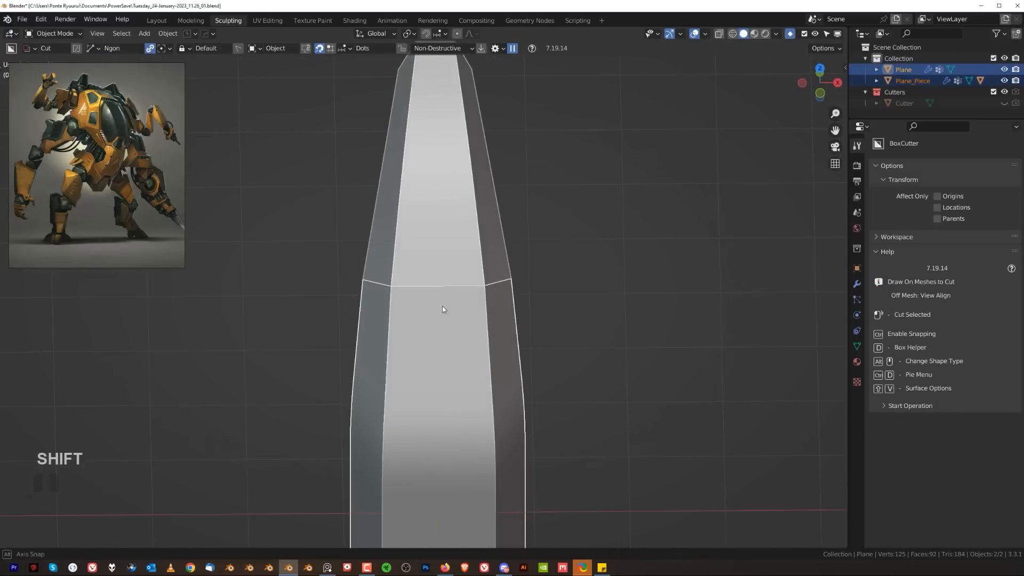
left_click_drag(402, 265, 415, 310)
double_click(475, 254)
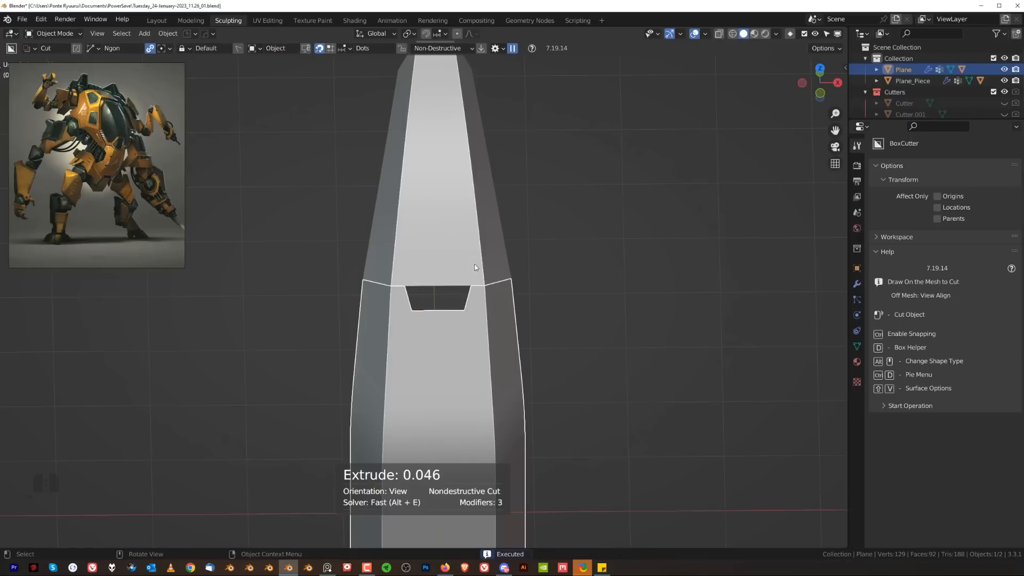
- Vertex-bevel the upper segment's centre seam vertex outward to the width of the notch
left_click(450, 264)
scroll(460, 282, "up", 2)
key("Tab")
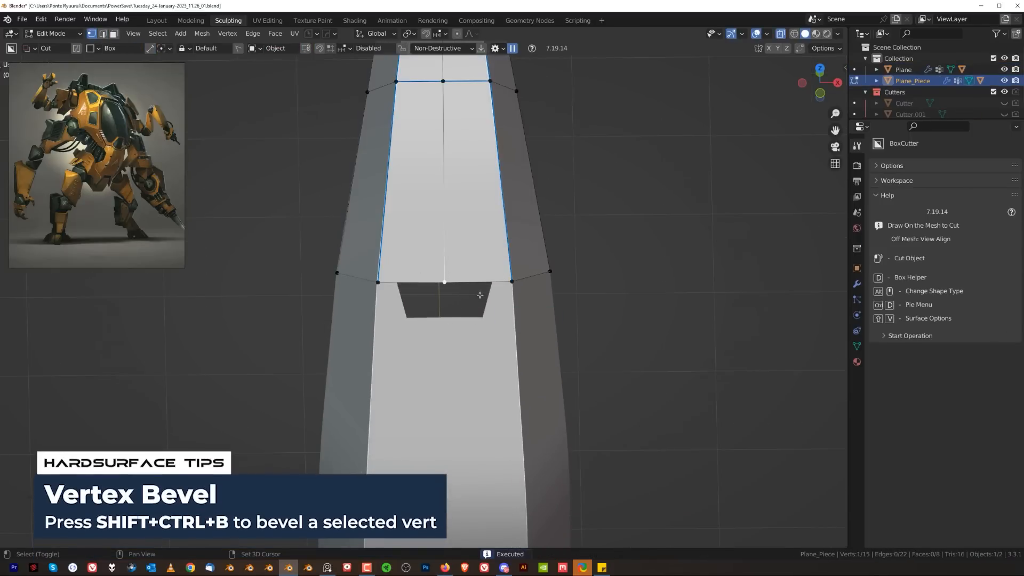
key("ctrl+shift+b")
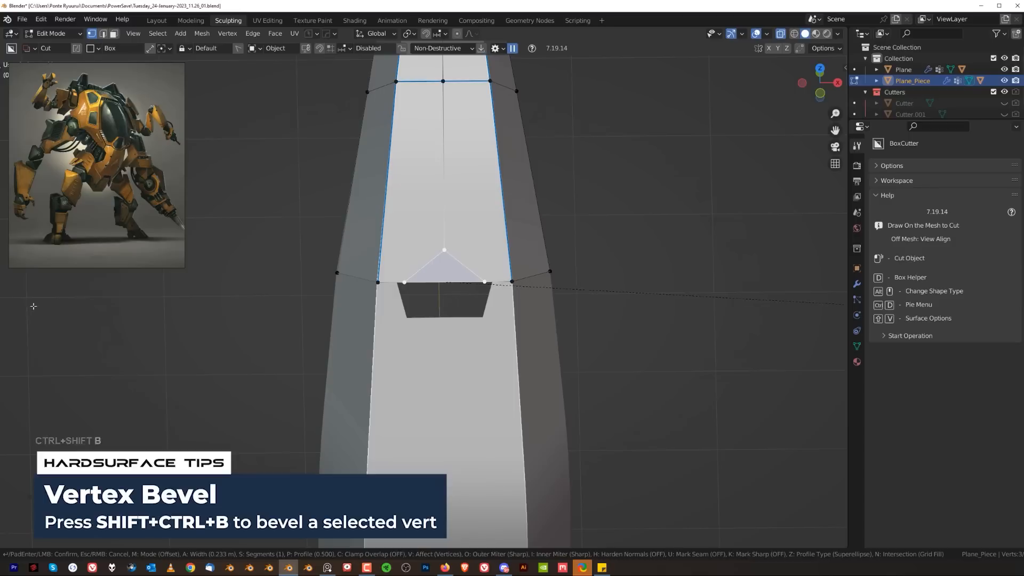
left_click(84, 309)
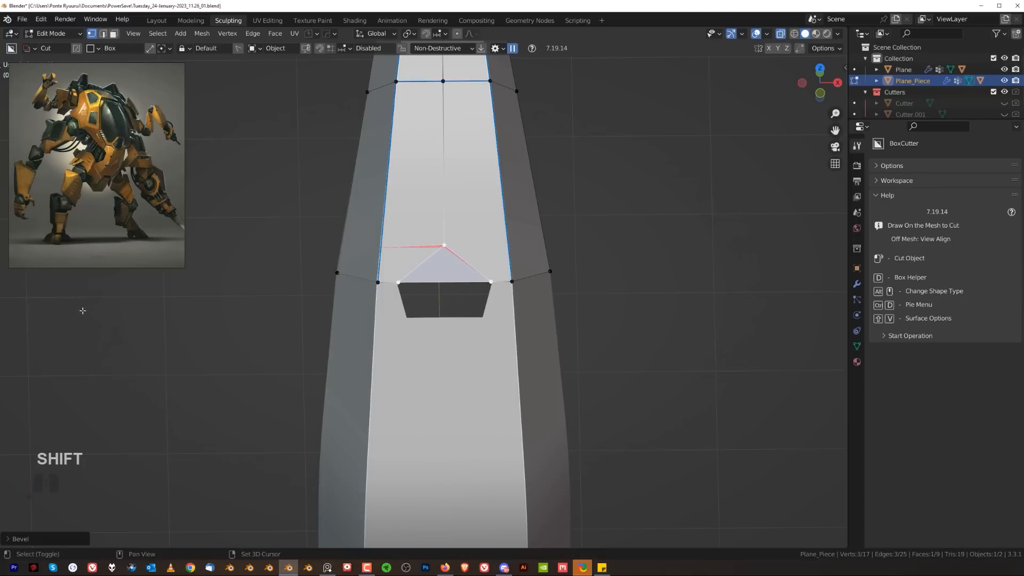
key("Tab")
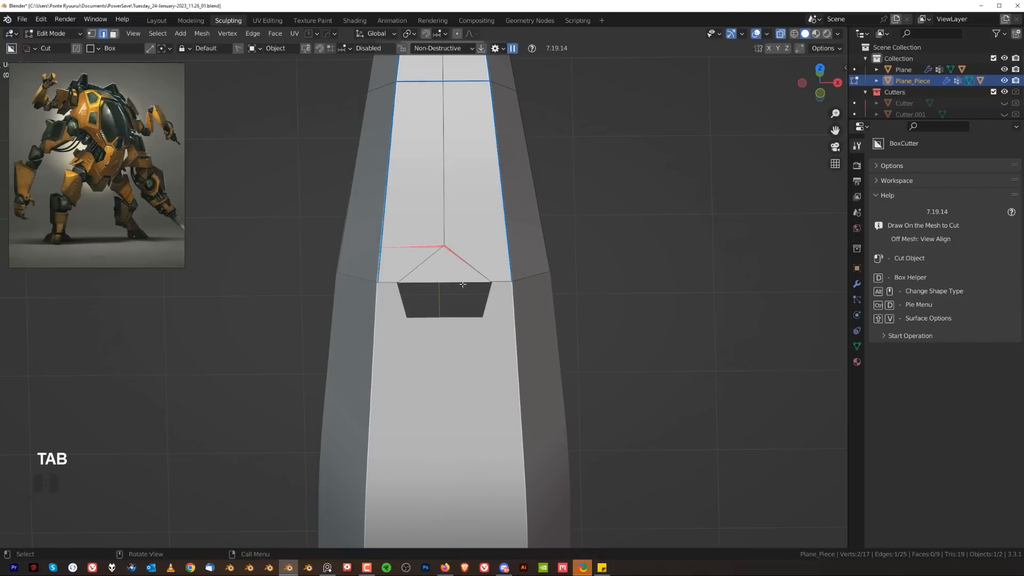
- Subdivide the bevel triangle's seam edge and merge its peak into the new centre vertex
key("1")
right_click(458, 277)
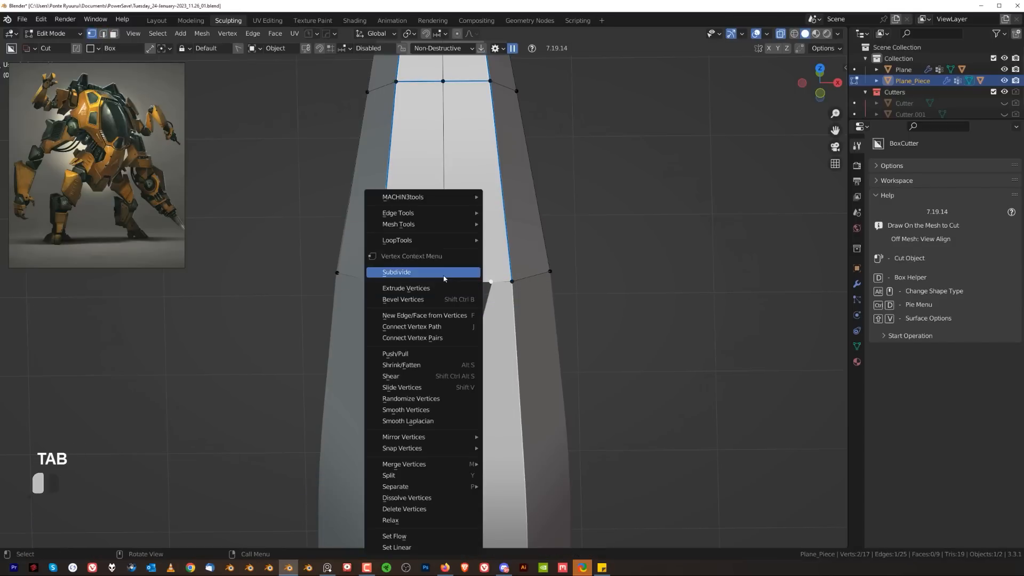
left_click(450, 271)
key("1")
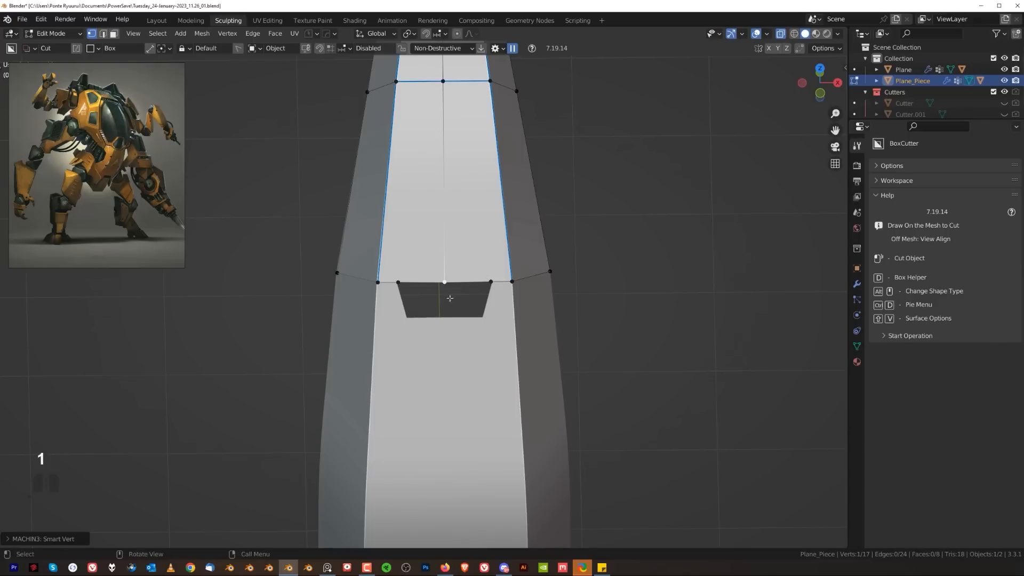
- Clean up the upper segment's mesh with MACHIN3tools and switch to edge selection
key("3")
scroll(409, 279, "up", 4)
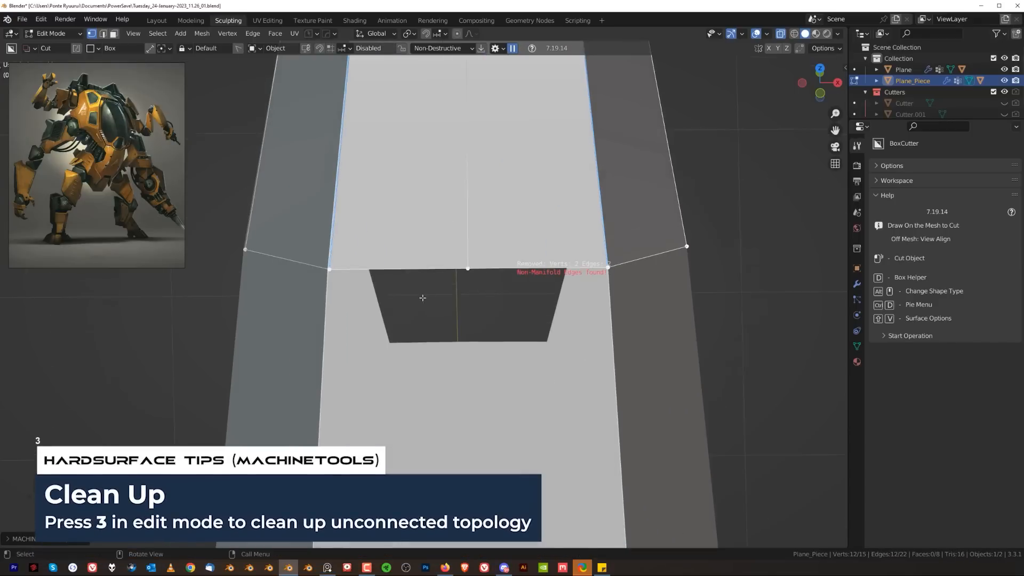
key("2")
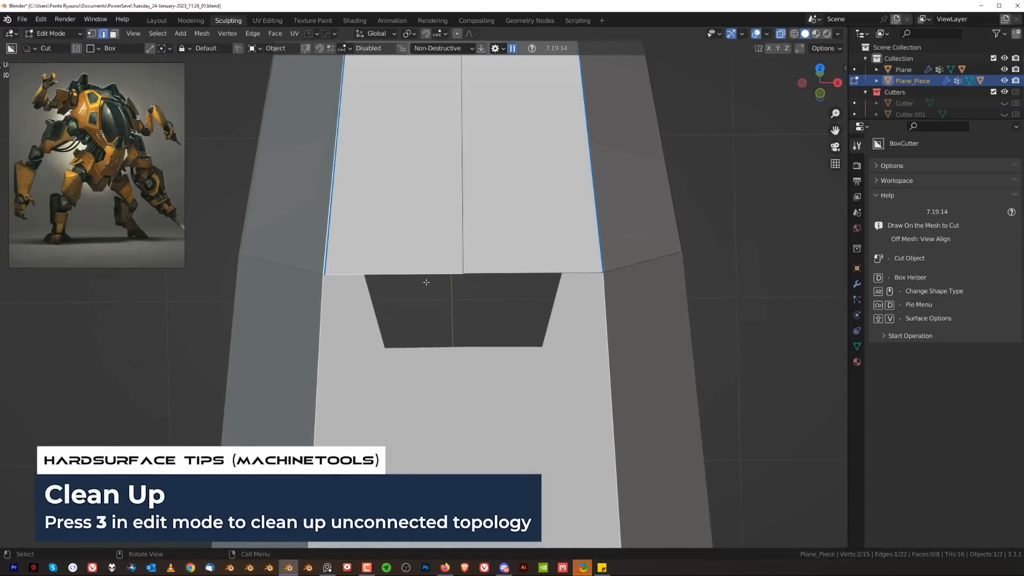
- Add a vertex to the upper segment's seam edge beside the centre line and slide it along the edge to the notch's upper corner
key("Tab")
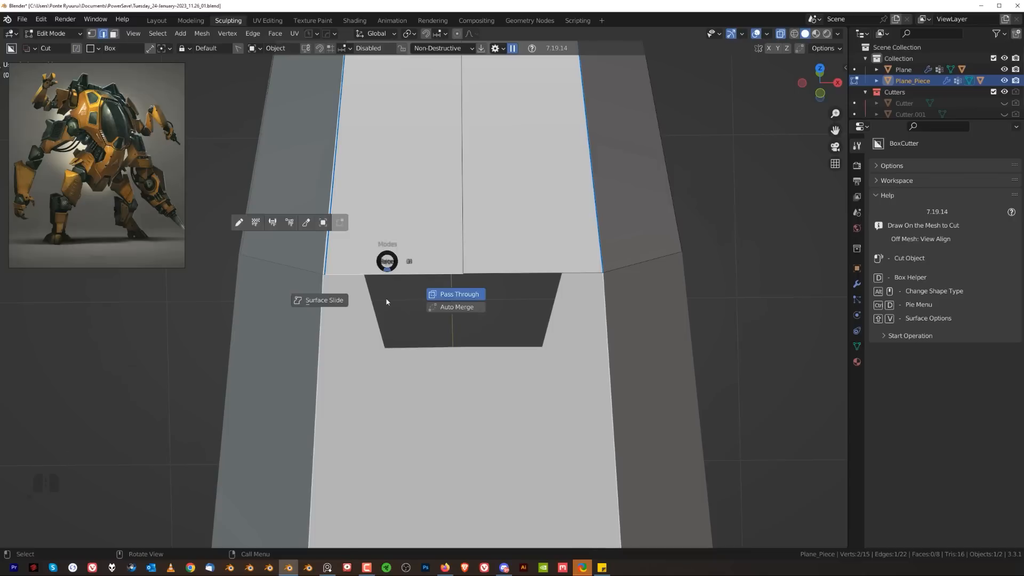
right_click(397, 277)
left_click(341, 208)
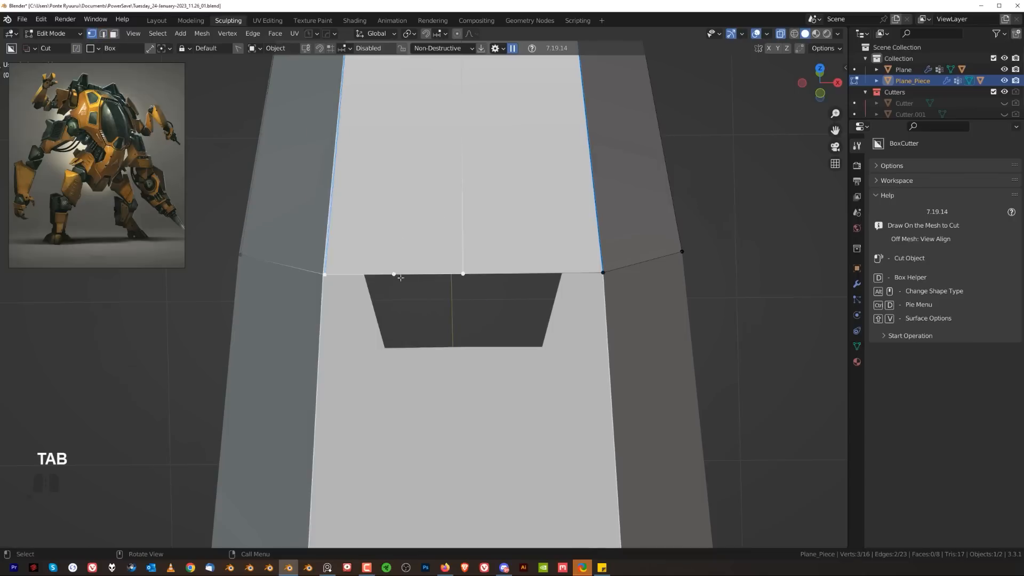
left_click(394, 275)
key("g")
key("g")
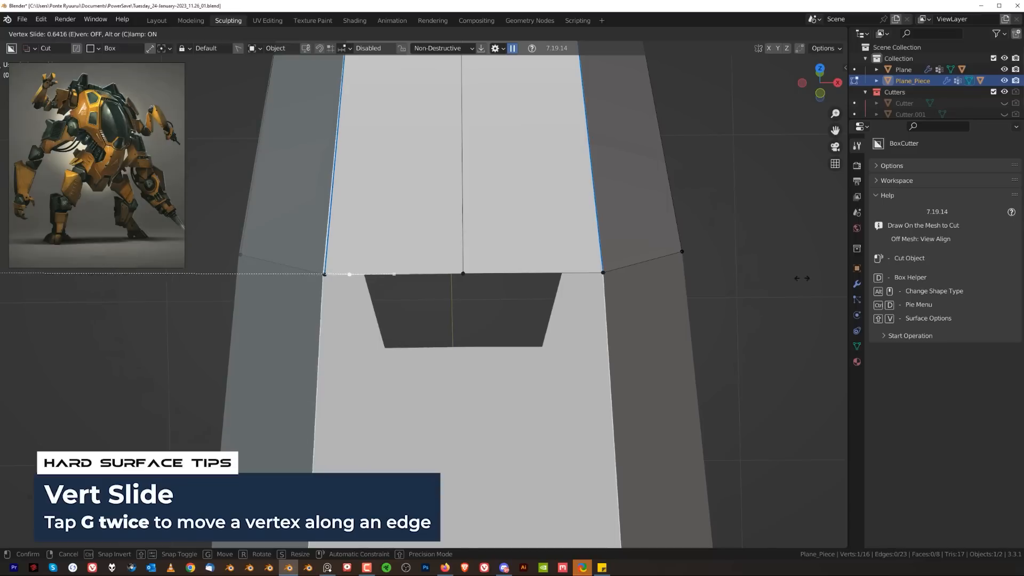
left_click(111, 270)
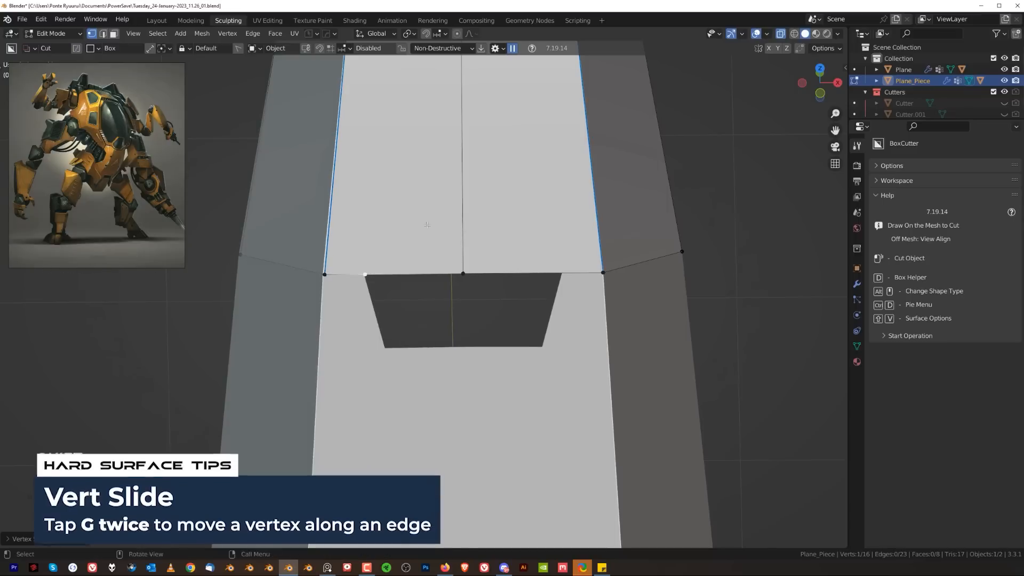
- Extrude the seam edge between that vertex and the centre line down into the notch as a half tab
key("Tab")
key("e")
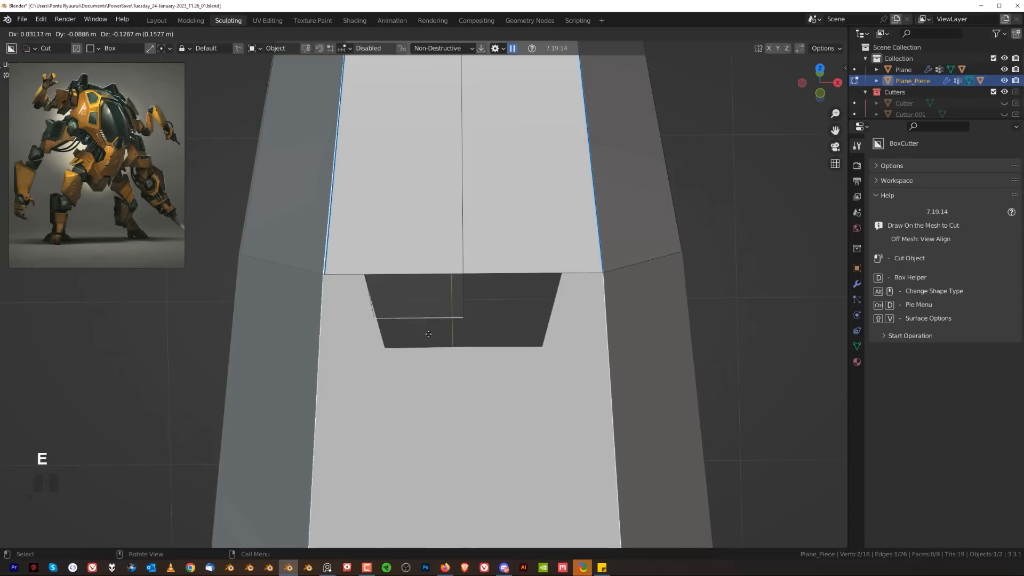
left_click(442, 358)
- Select the extruded tab's lower edge in side view and move it onto the lower segment's sloped front surface
key("grave")
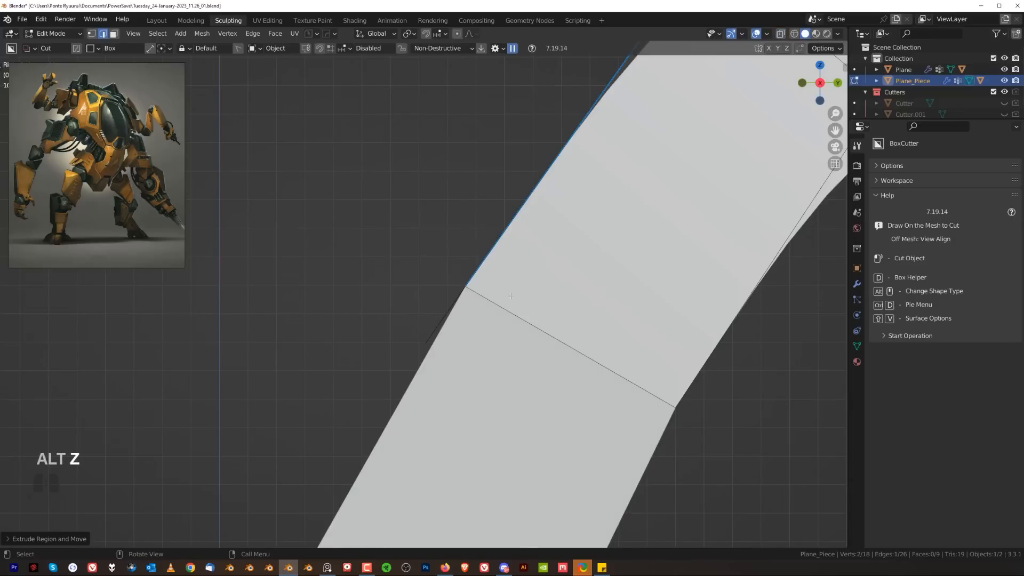
key("Tab")
key("alt+z")
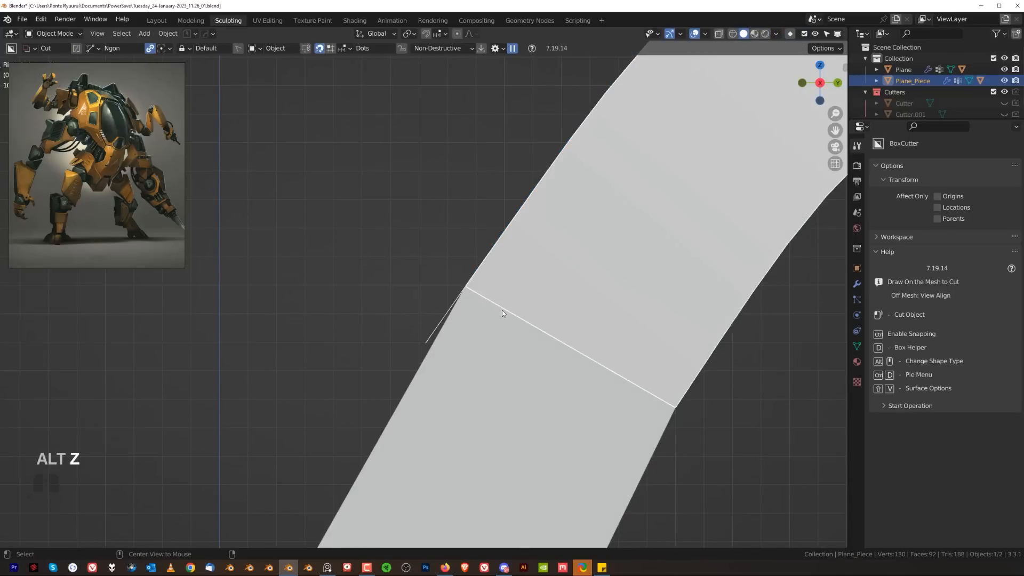
key("Tab")
scroll(438, 341, "up", 2)
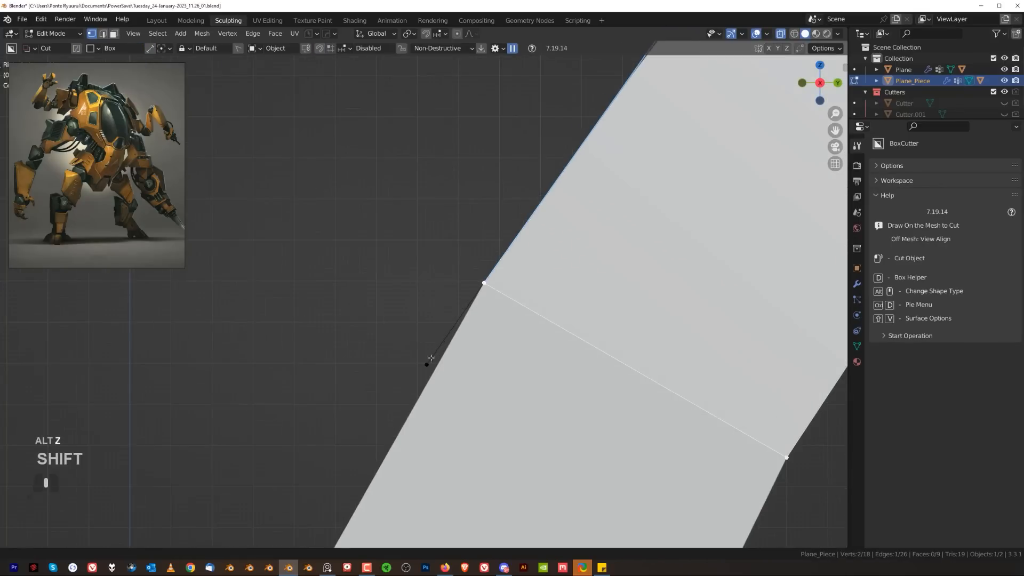
middle_click_drag(430, 361, 384, 325, "shift")
left_click(306, 320)
key("b")
left_click_drag(310, 301, 407, 401)
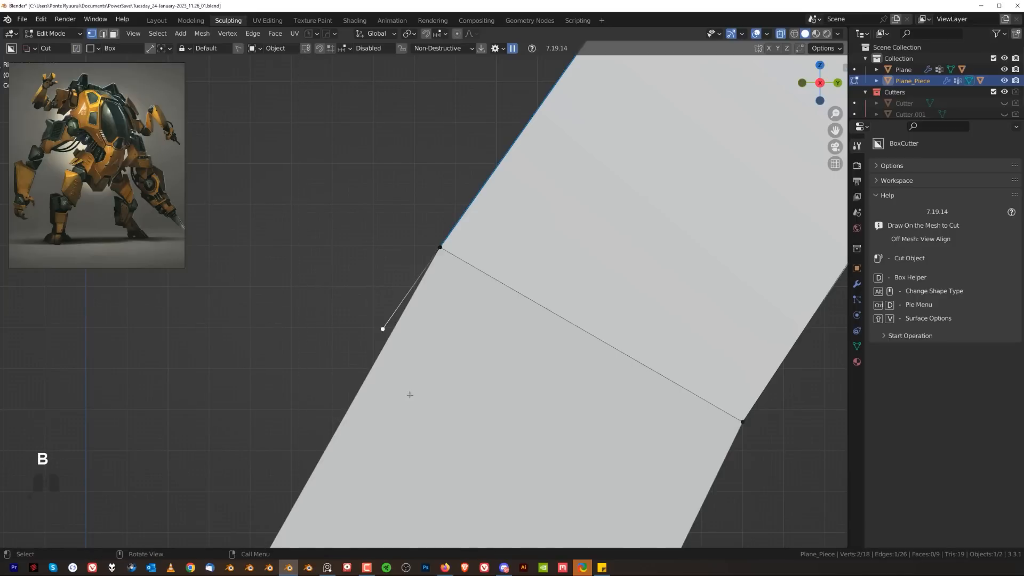
key("g")
left_click(465, 428)
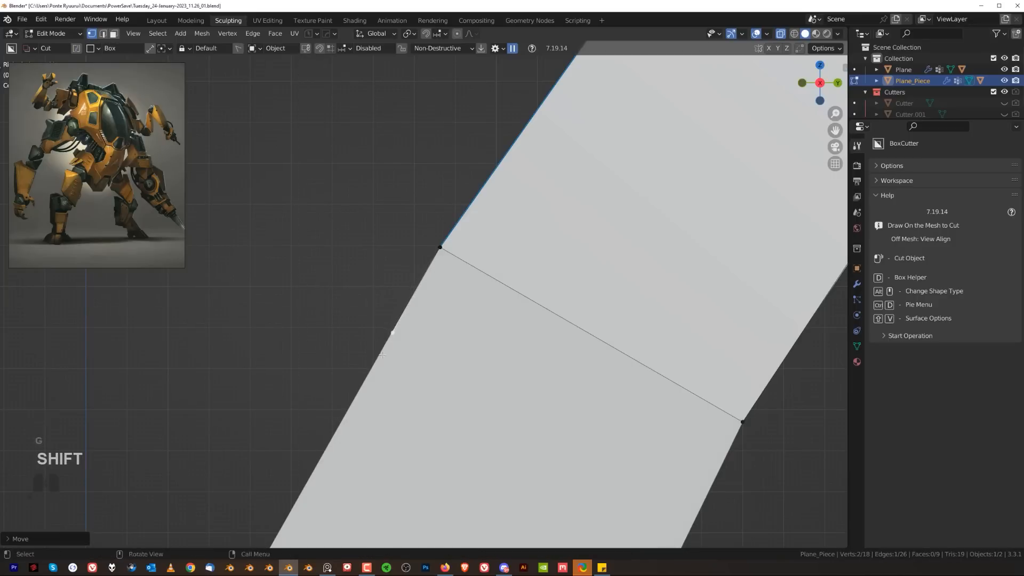
middle_click_drag(465, 428, 497, 393)
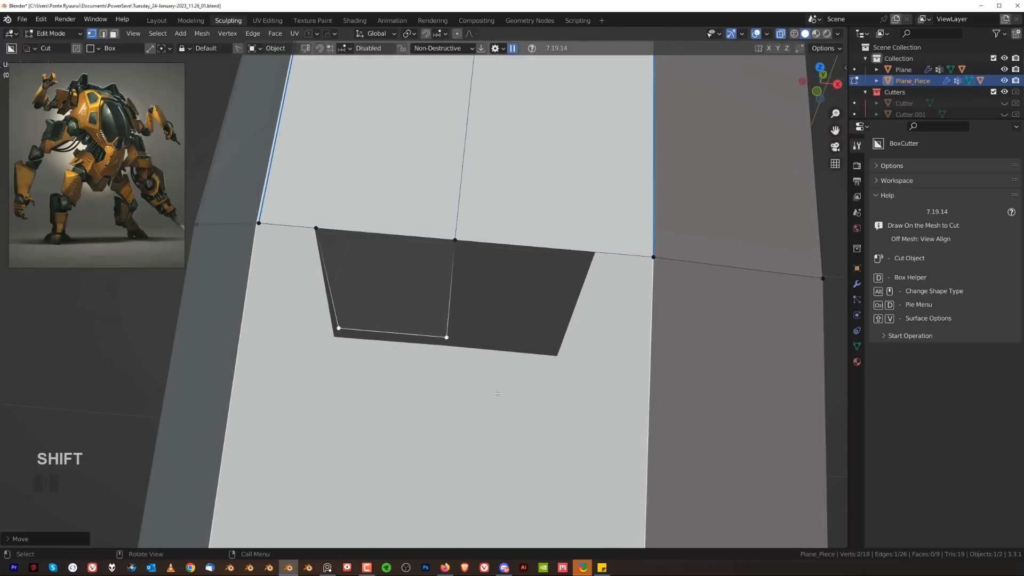
- Fine-tune the tab's lower edge in side view, shifting it further down the front slope to the notch's lower edge
left_click(651, 354)
key("g")
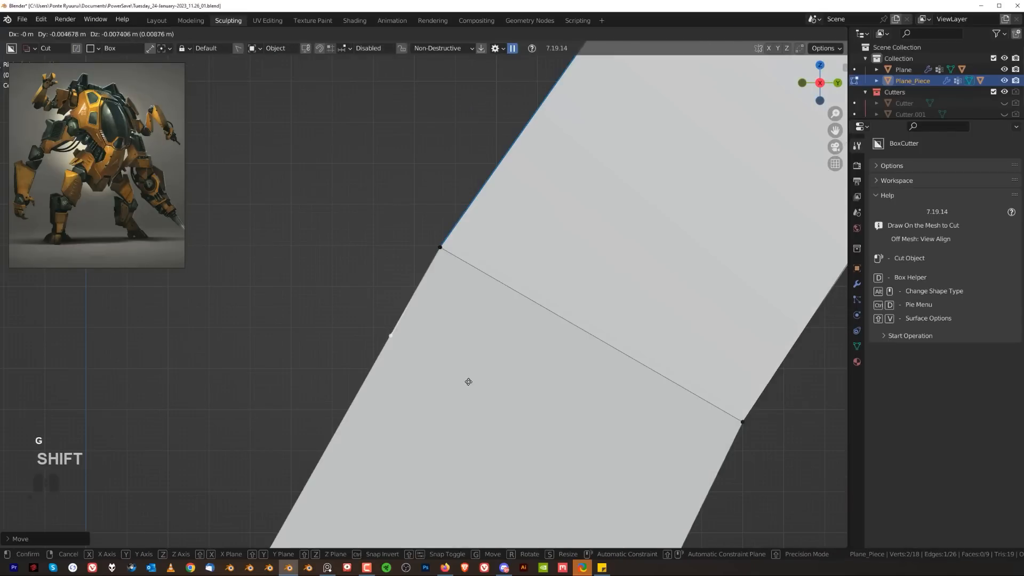
left_click(456, 403)
middle_click_drag(457, 403, 399, 364)
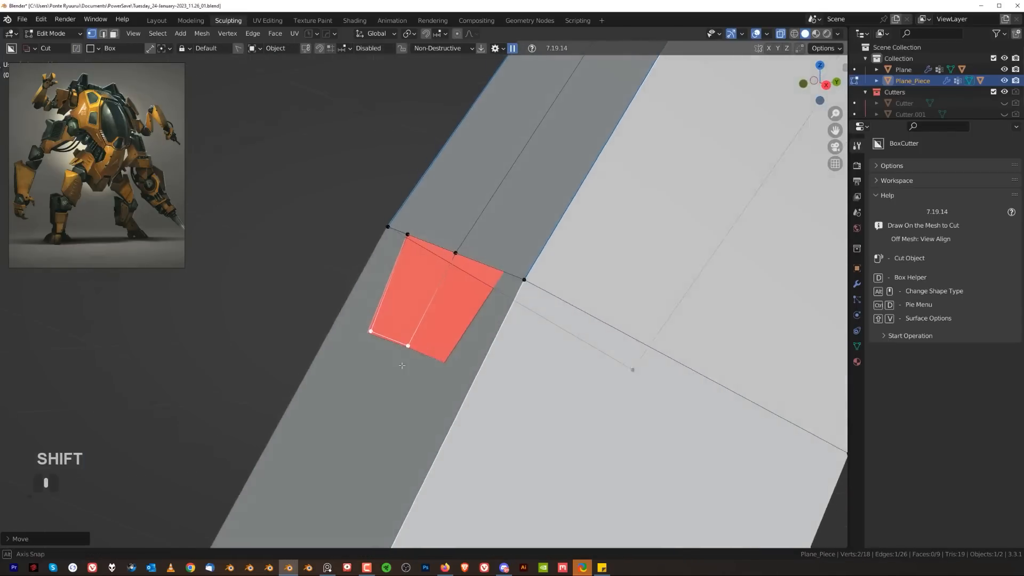
key("grave")
left_click(509, 337)
key("g")
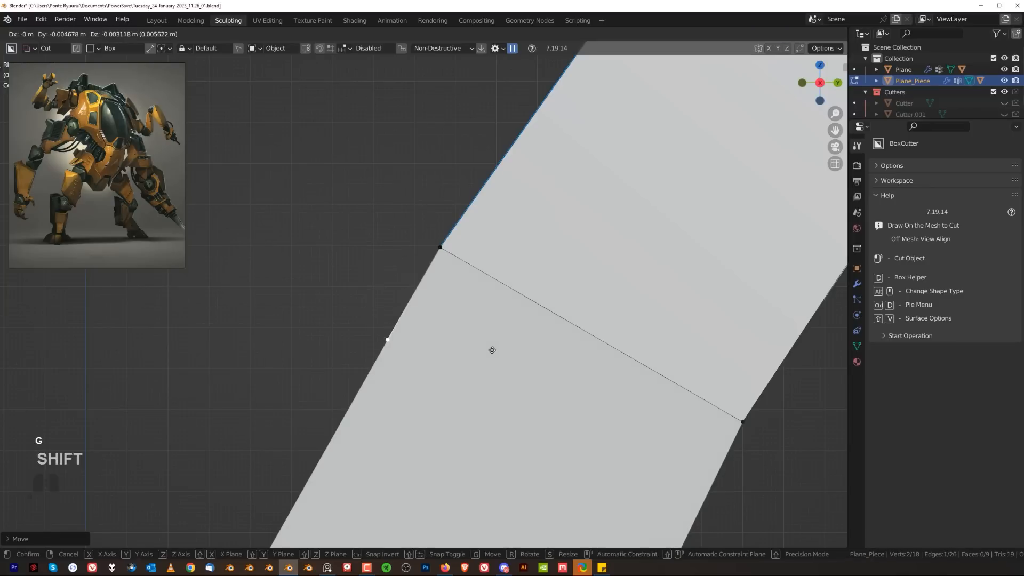
left_click(506, 348)
- Symmetrize the tab across the centre line and move its two lower corners along X to meet the notch's corners
middle_click_drag(506, 349, 483, 310)
key("alt+x")
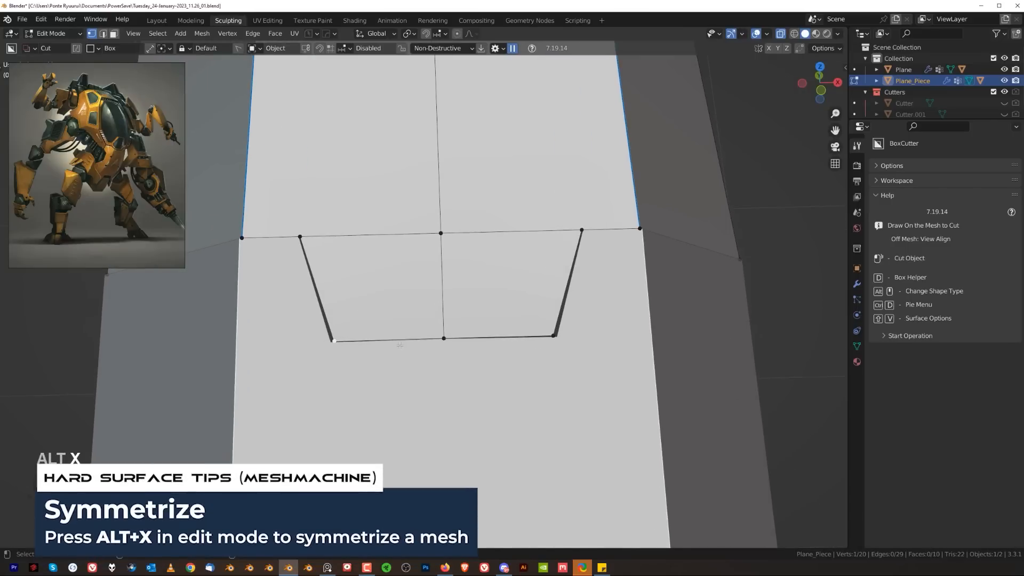
key("g")
key("x")
left_click(371, 341)
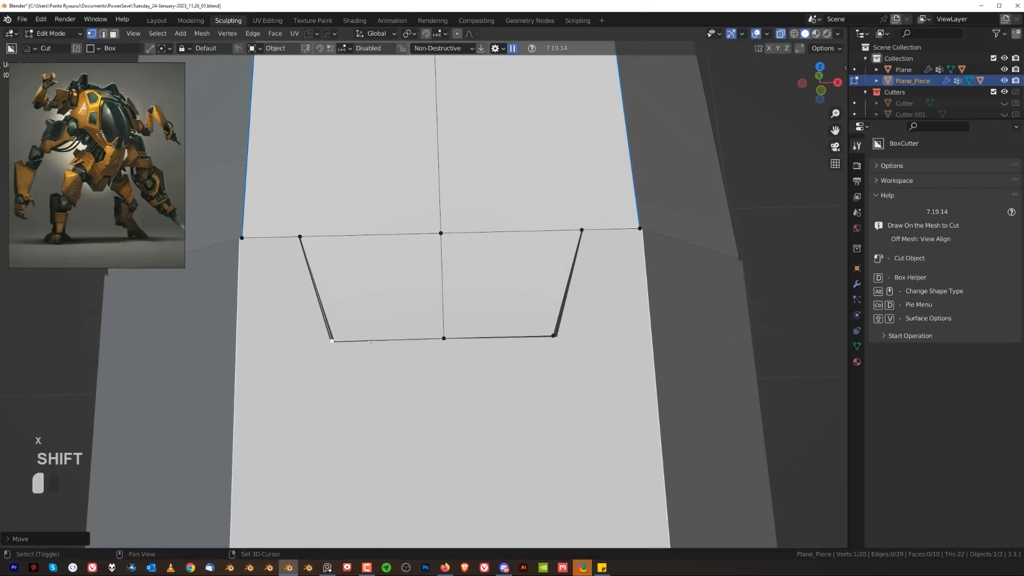
left_click(556, 338)
key("g")
key("x")
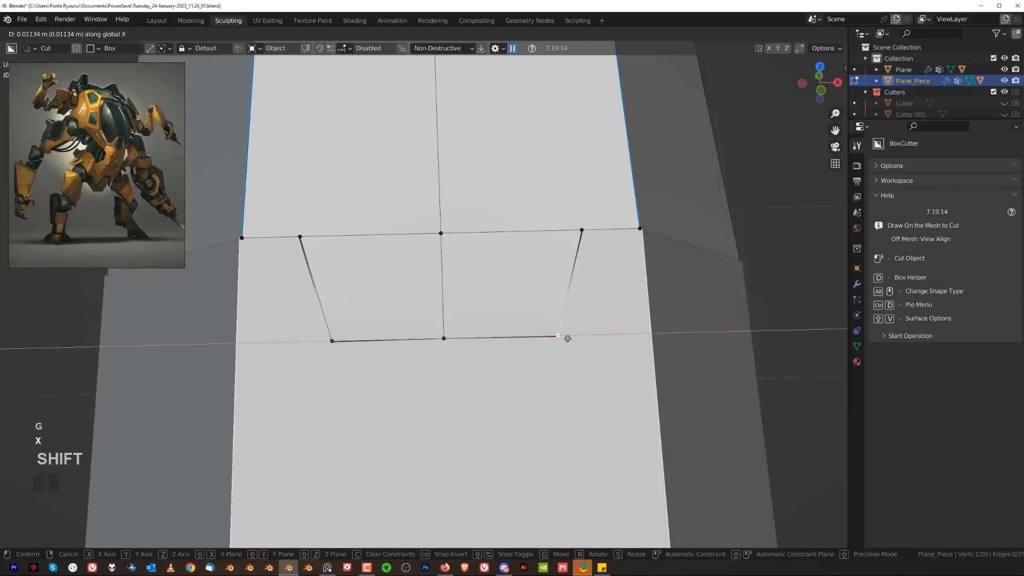
left_click(543, 340)
- Leave mesh editing and apply the object transforms of the upper and lower segments
key("Tab")
middle_click_drag(526, 343, 469, 354)
key("ctrl+a")
left_click(421, 281)
left_click(469, 354)
key("ctrl+a")
left_click(471, 355)
key("KP_3")
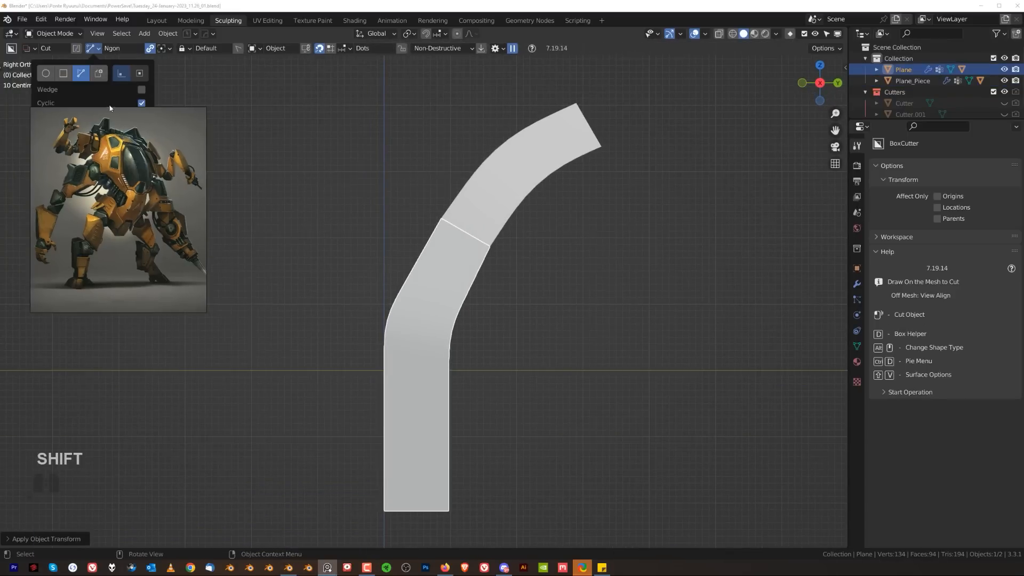
left_click(187, 34)
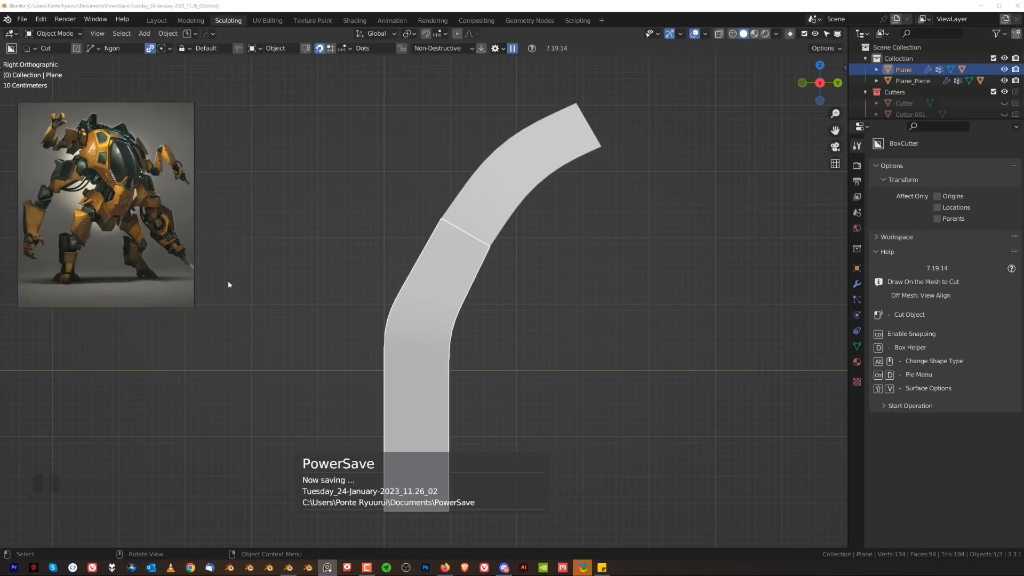
- Cut away the upper segment's concave rear side along a straight diagonal from its tip to the seam with a BoxCutter Ngon in side view
scroll(286, 223, "down", 1)
middle_click_drag(406, 283, 459, 294)
key("grave")
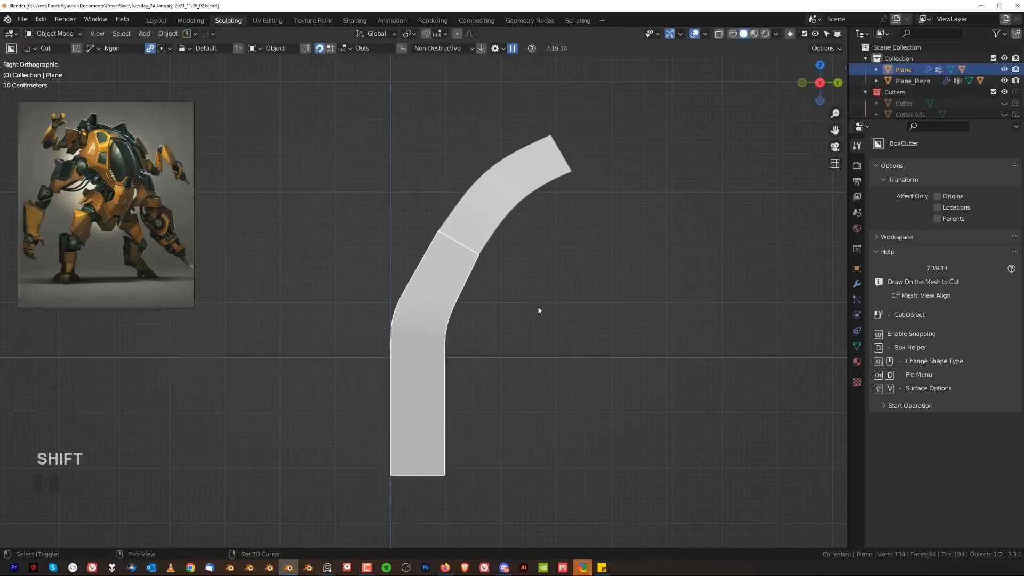
middle_click_drag(538, 306, 526, 334, "shift")
left_click(523, 195)
middle_click_drag(532, 205, 515, 201, "shift")
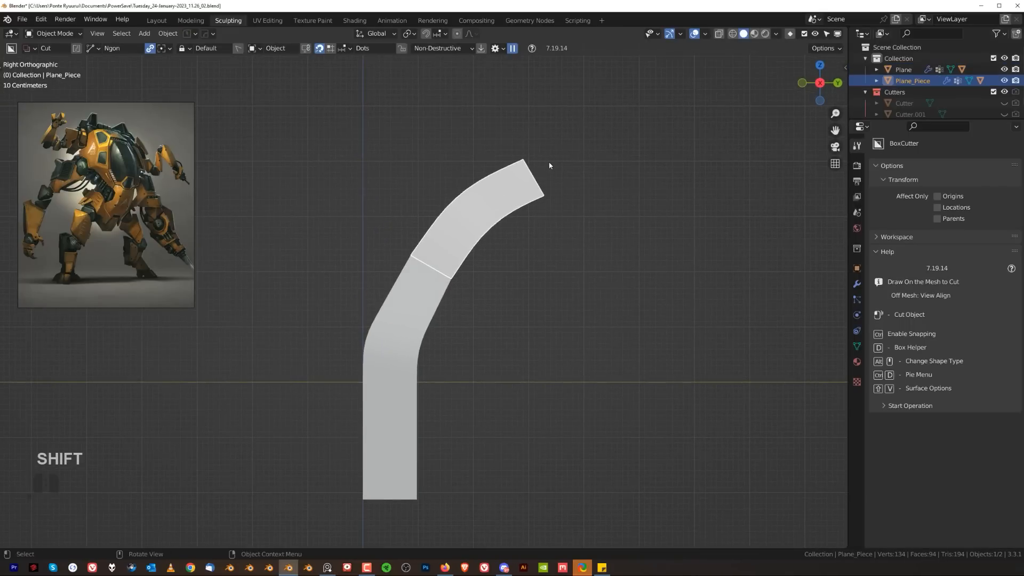
scroll(549, 171, "up", 2)
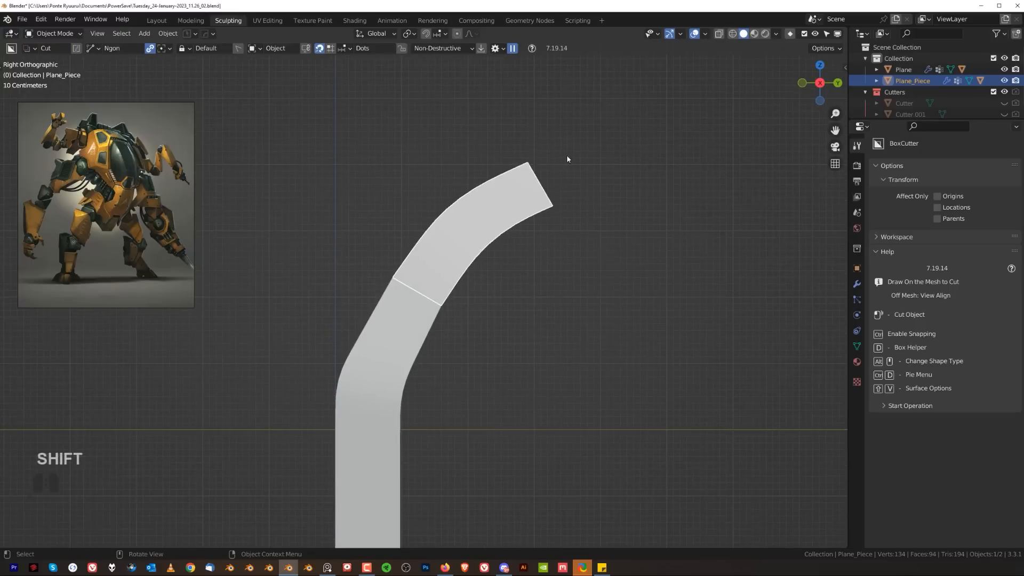
mouse_move(567, 155)
left_mouse_down()
mouse_move(490, 247)
mouse_move(479, 247)
left_mouse_up()
right_click(471, 247)
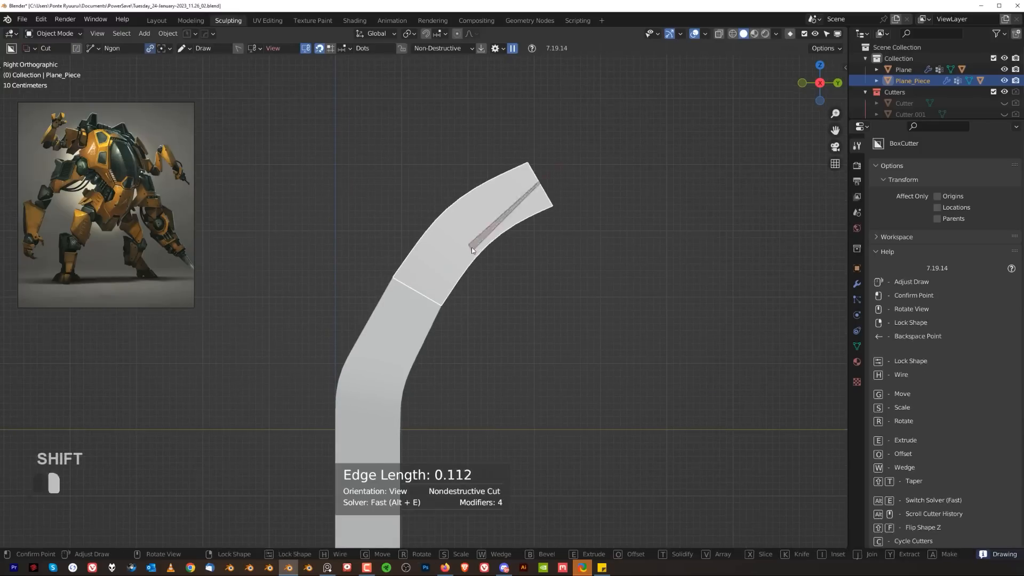
left_click_drag(575, 137, 432, 278)
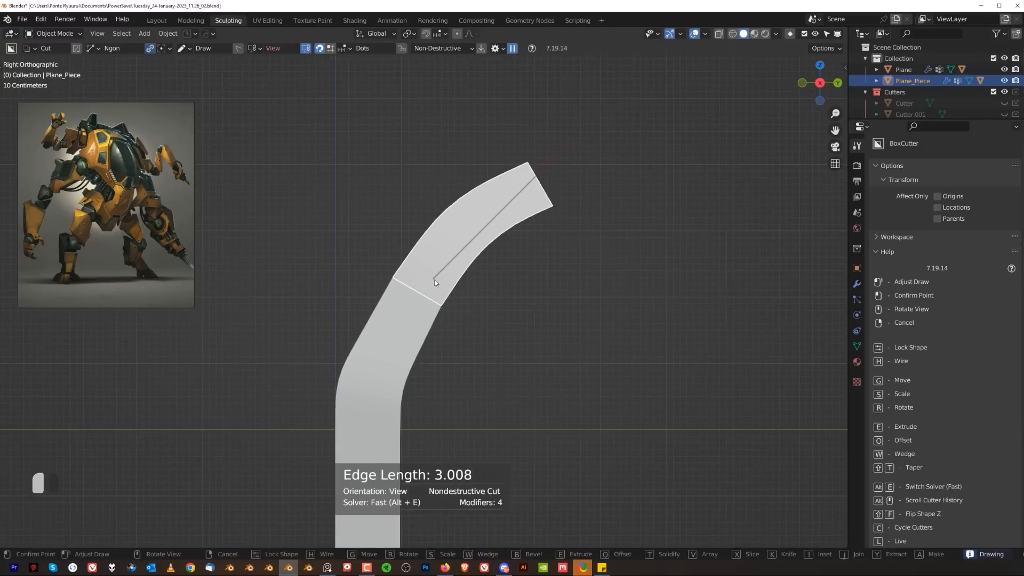
left_click(409, 302)
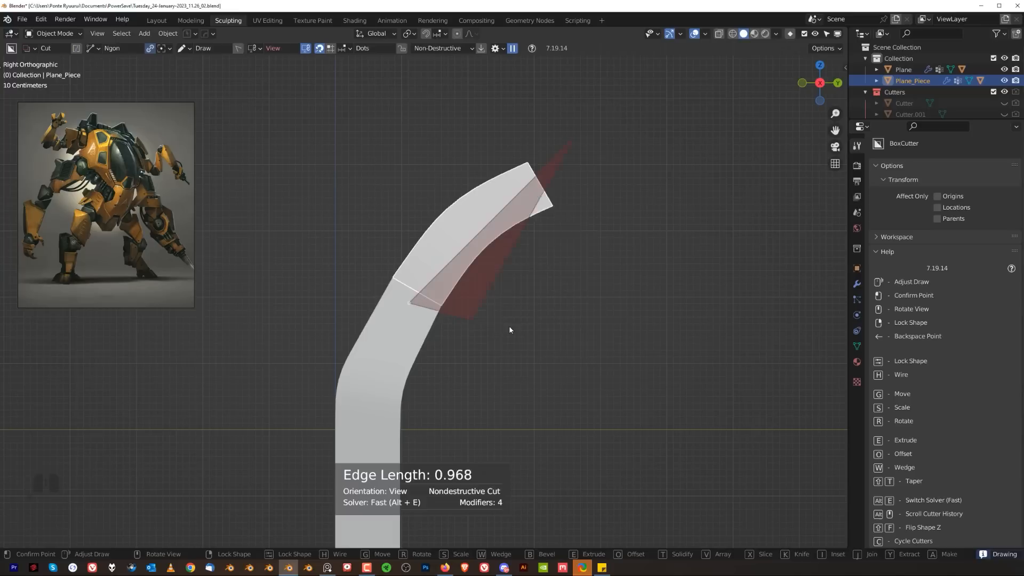
key("space")
key("space")
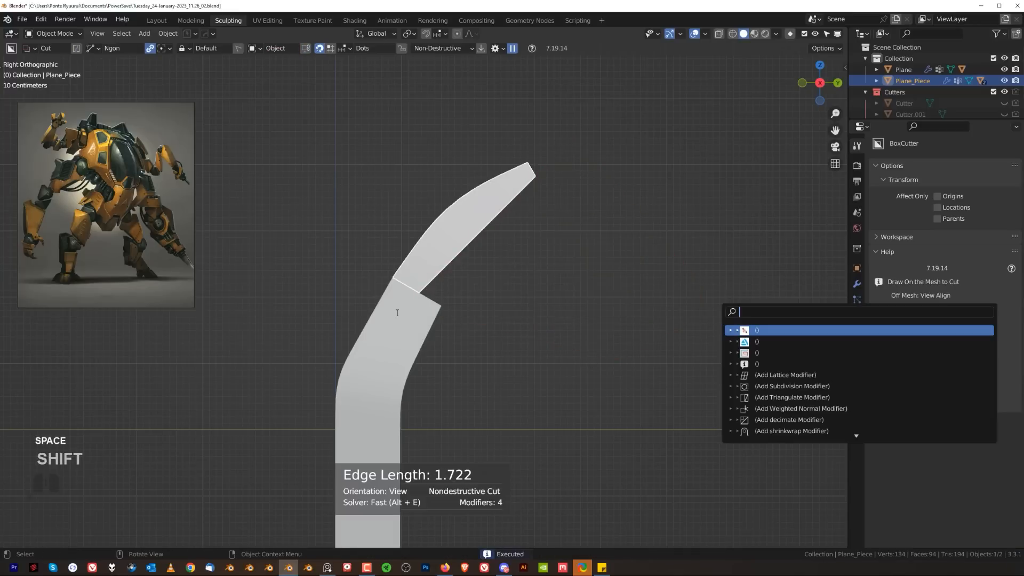
- Cut the lower segment's rear side to a thin stepped profile with a BoxCutter Ngon, starting where the upper segment's diagonal meets the seam
left_click(401, 316)
scroll(406, 318, "up", 5)
left_click(418, 322)
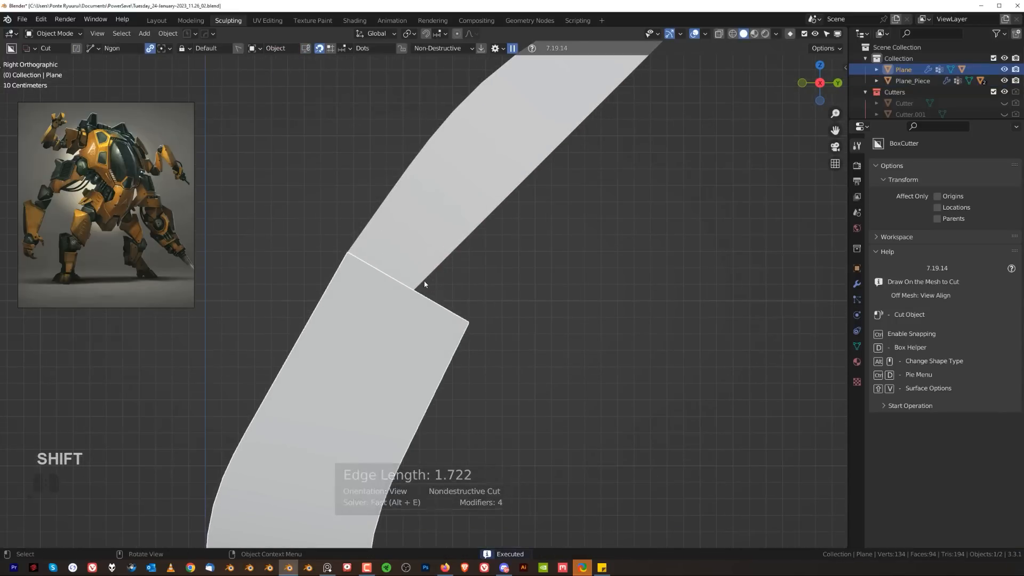
left_click(416, 289)
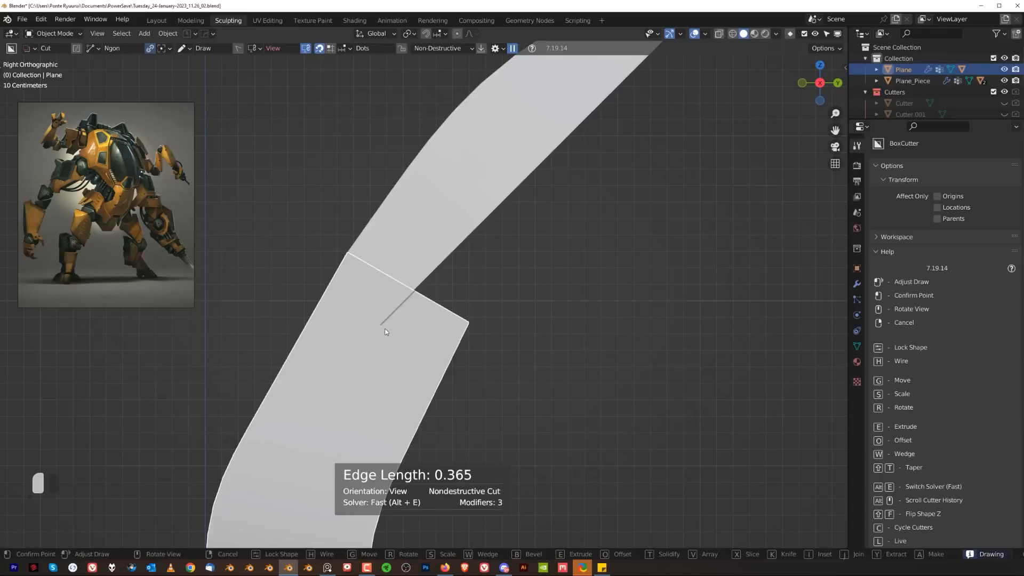
left_click(358, 326)
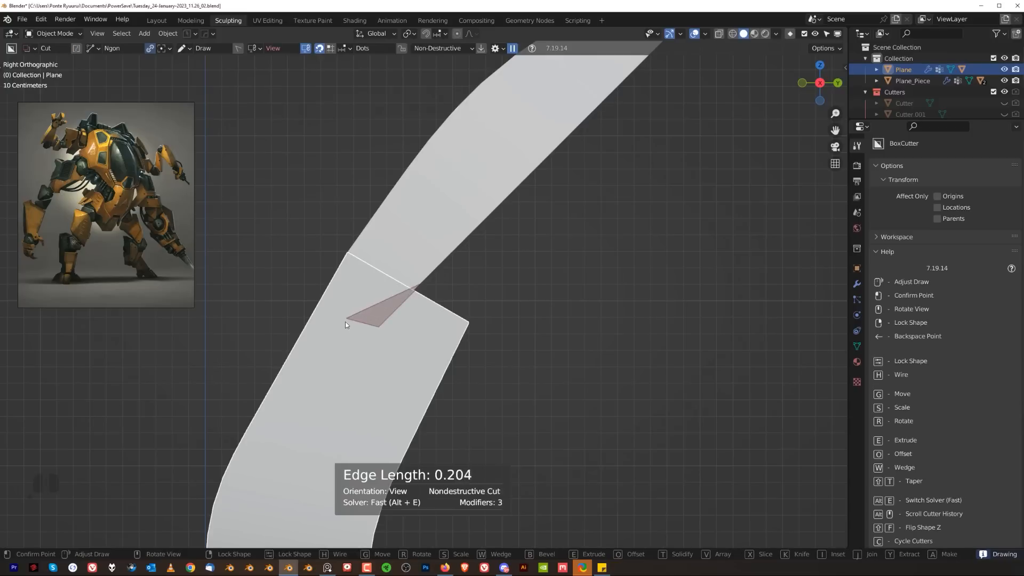
scroll(371, 336, "down", 6)
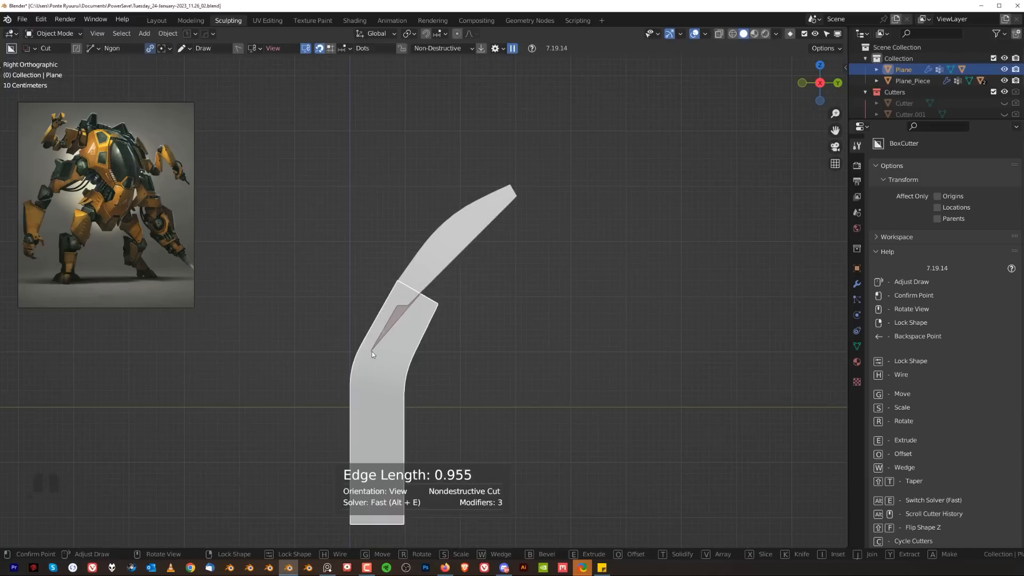
left_click(366, 359)
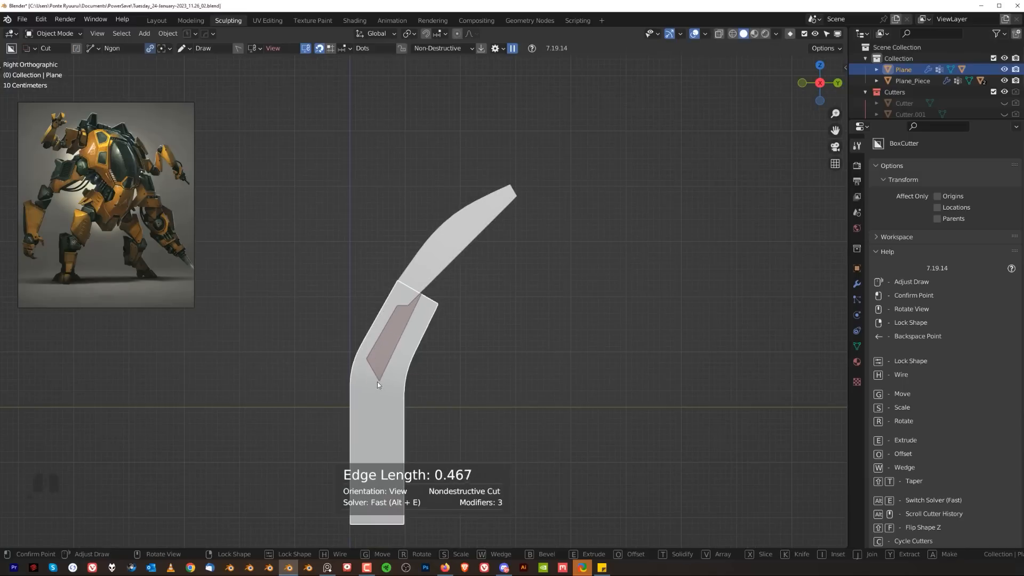
scroll(377, 383, "down", 3)
key("ctrl")
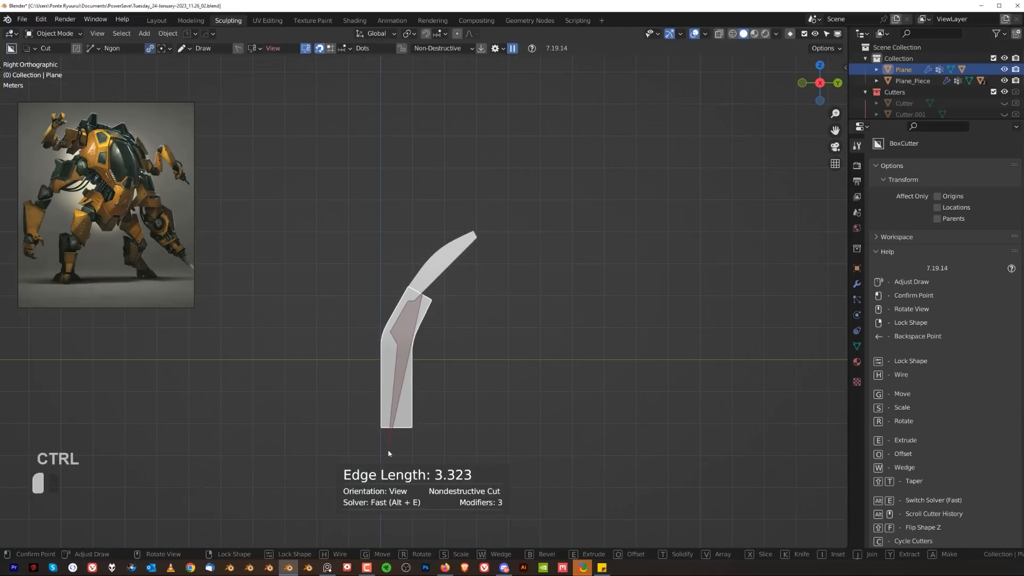
key("space")
scroll(474, 297, "up", 4)
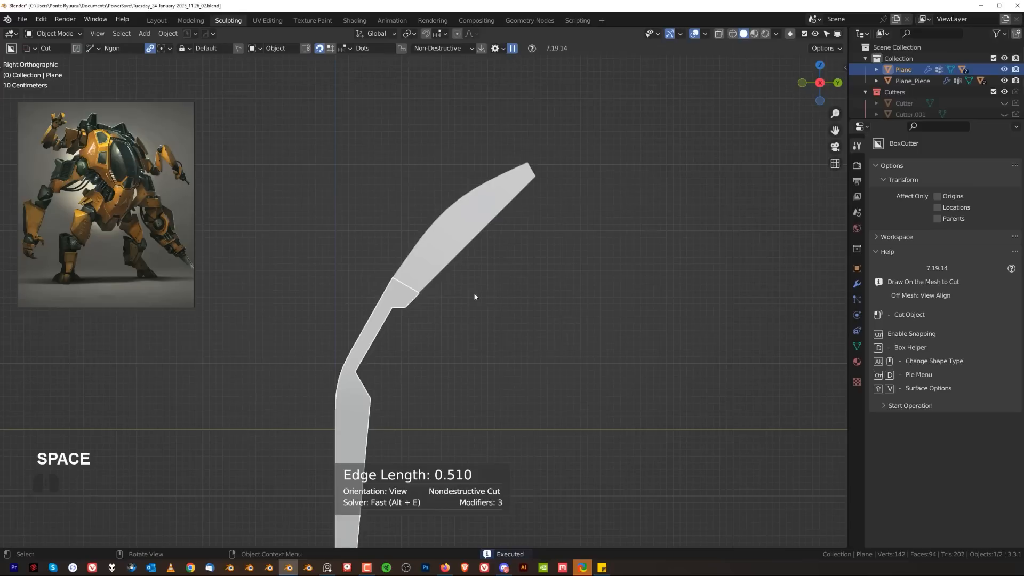
- Cut a tapered notch into the centre of the lower segment's bottom edge with a BoxCutter Ngon in front view
left_click(513, 280)
middle_click_drag(459, 305, 494, 223)
key("grave")
scroll(411, 279, "up", 3)
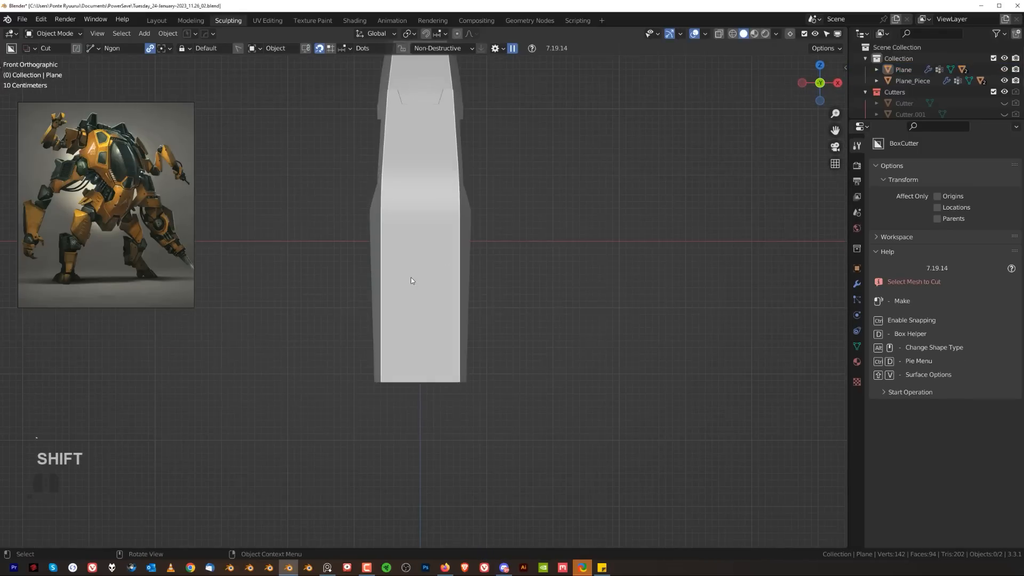
left_click(411, 280)
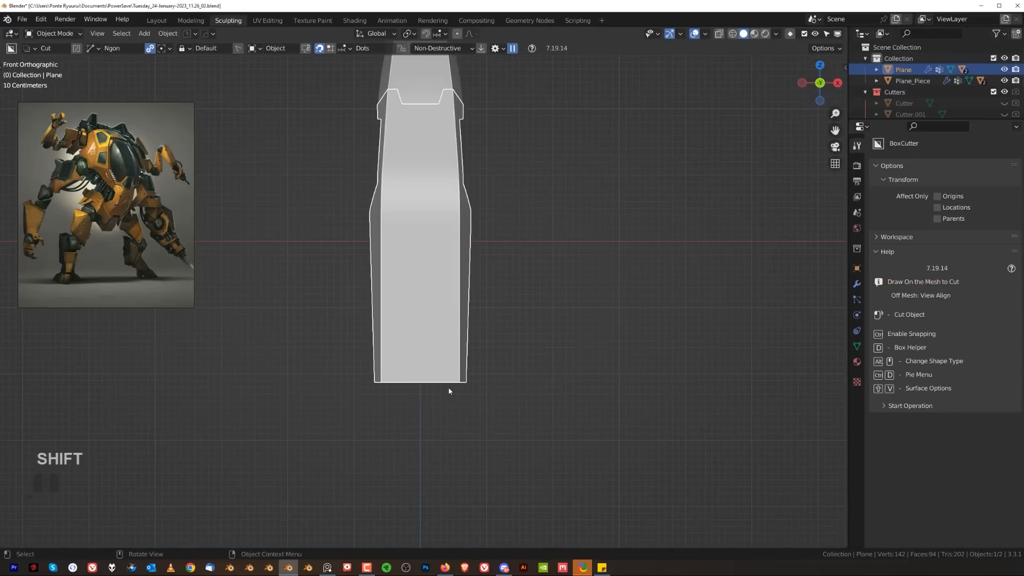
left_click_drag(447, 386, 433, 276)
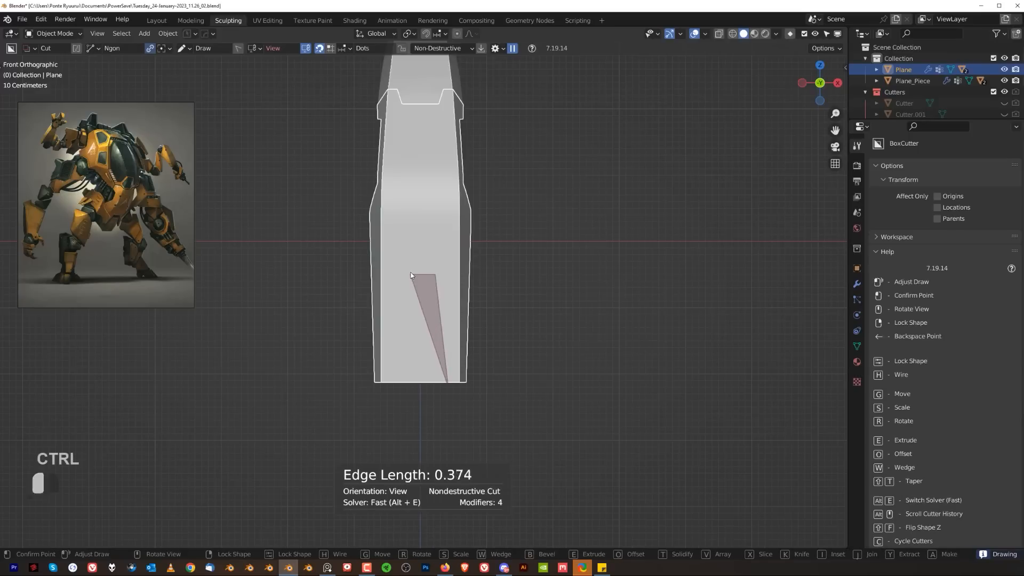
left_click(411, 275, "ctrl")
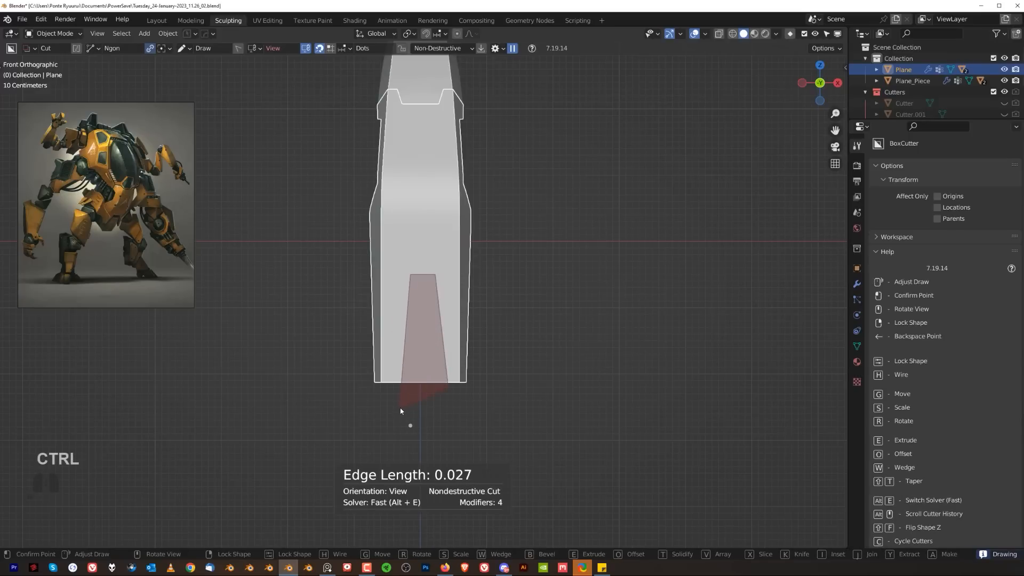
key("space")
- Slice the curved outer portion of the upper segment into a separate piece with a BoxCutter Ngon in Slice mode, drawn in side view
scroll(441, 382, "up", 3)
scroll(470, 336, "down", 4)
middle_click_drag(501, 284, 560, 256, "alt")
middle_click_drag(504, 154, 539, 288, "shift")
scroll(536, 289, "up", 2)
middle_click_drag(534, 290, 470, 425, "shift")
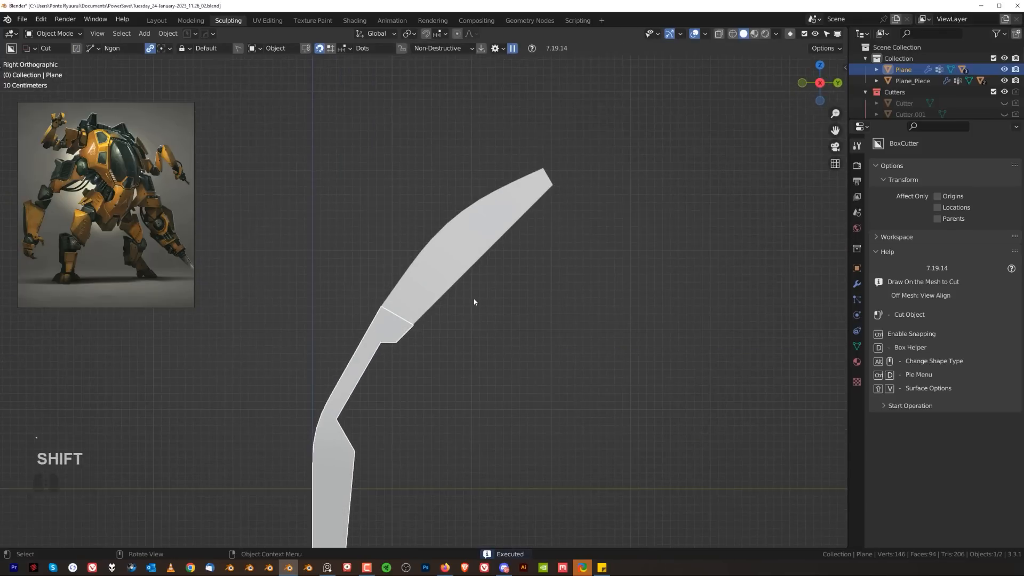
middle_click_drag(474, 302, 526, 323)
key("grave")
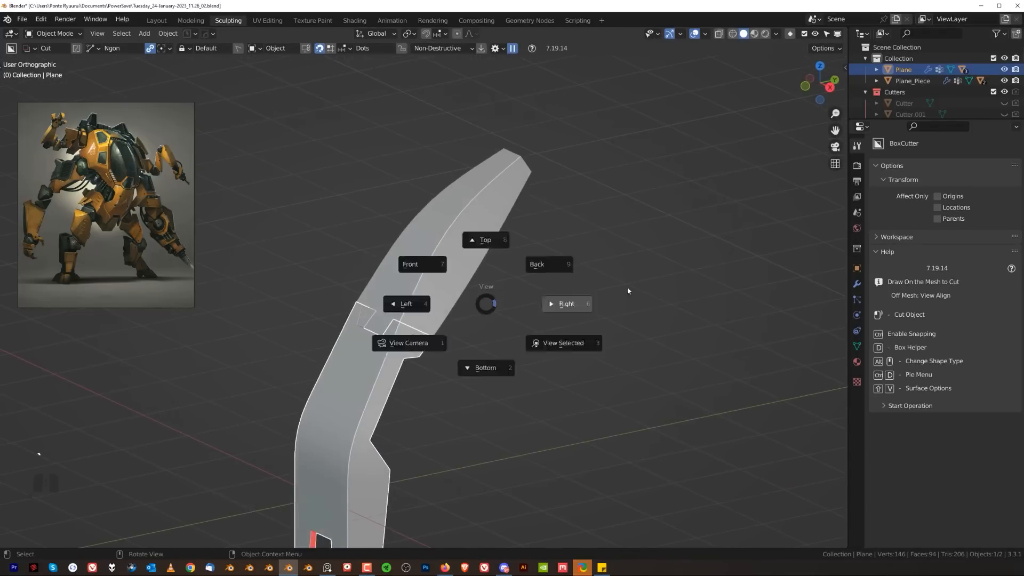
left_click(627, 291)
left_click(459, 293)
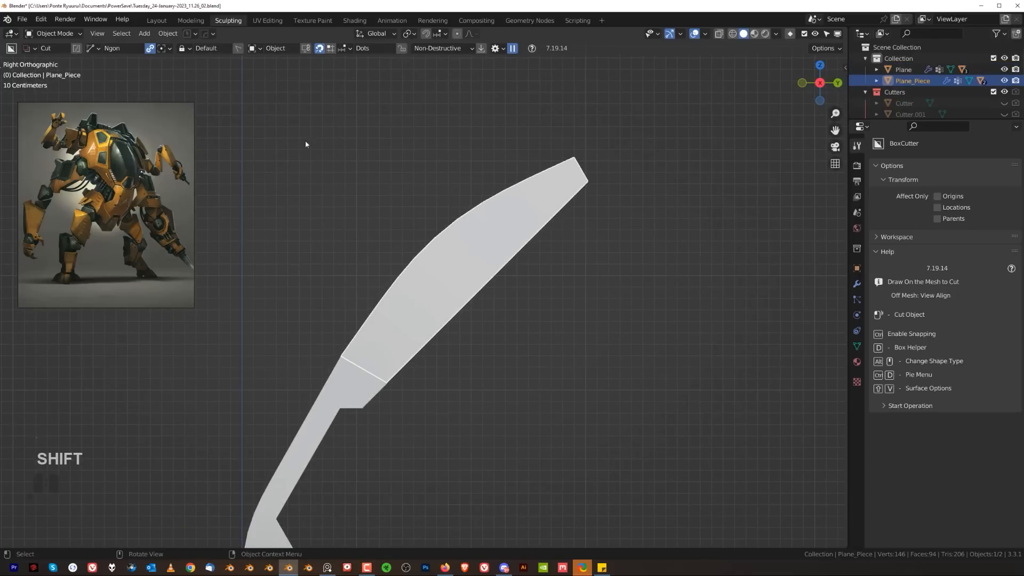
left_click_drag(344, 287, 407, 304)
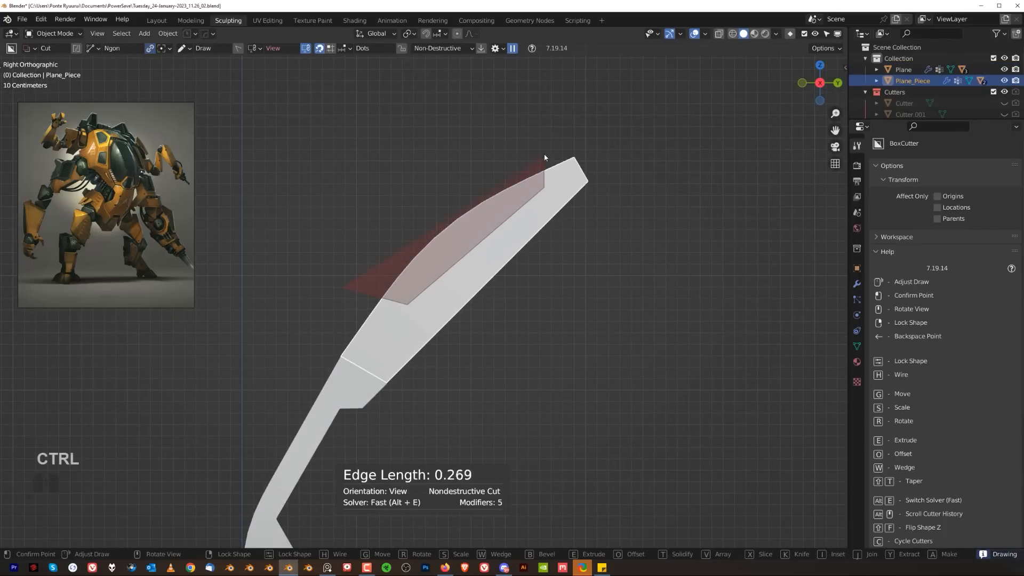
key("x")
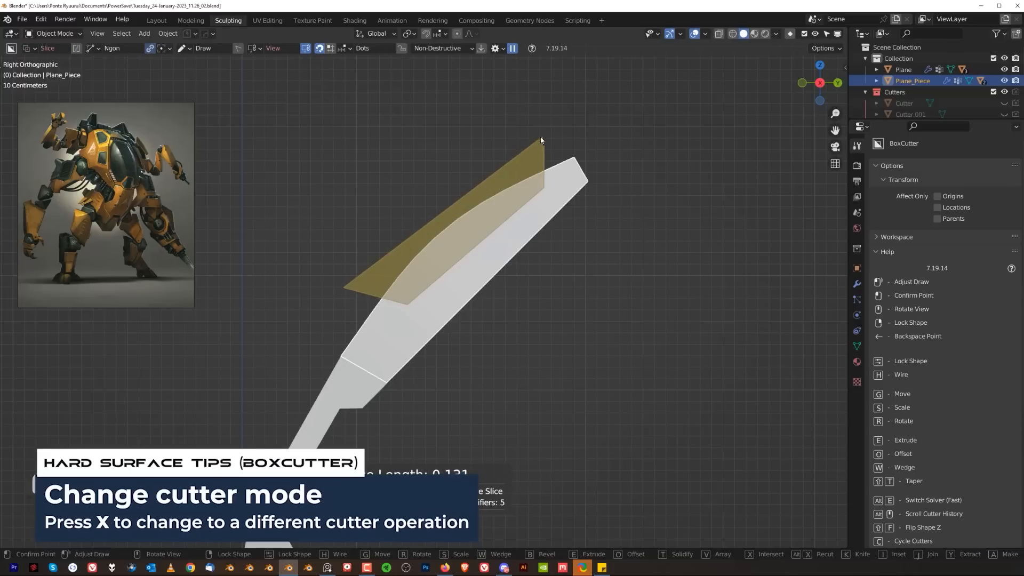
left_click(540, 139)
middle_click_drag(539, 140, 530, 227)
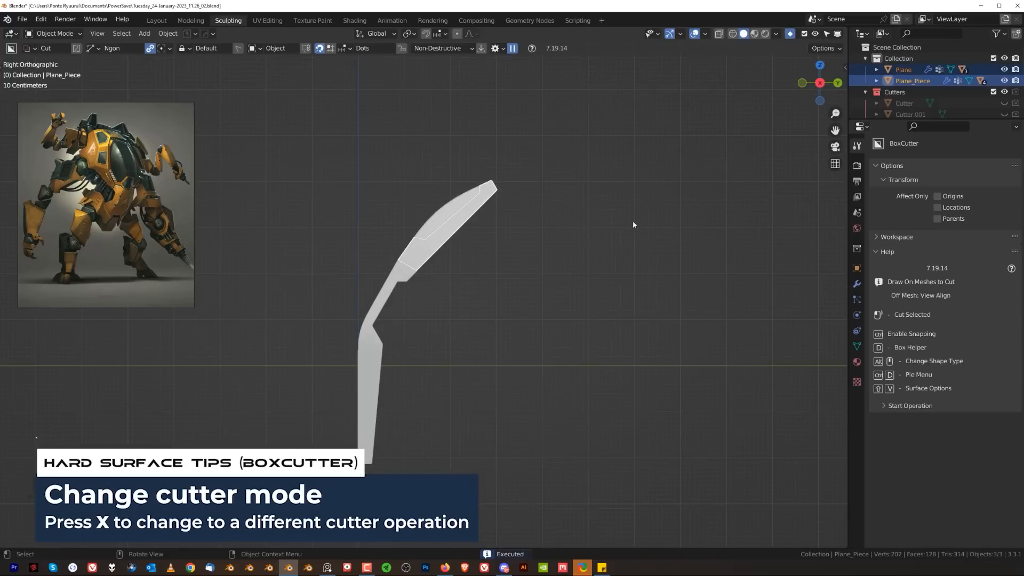
- Rotate all the panel segments together in side view until they lie nearly horizontal, and move them up about 1.9 m
key("r")
key("ctrl")
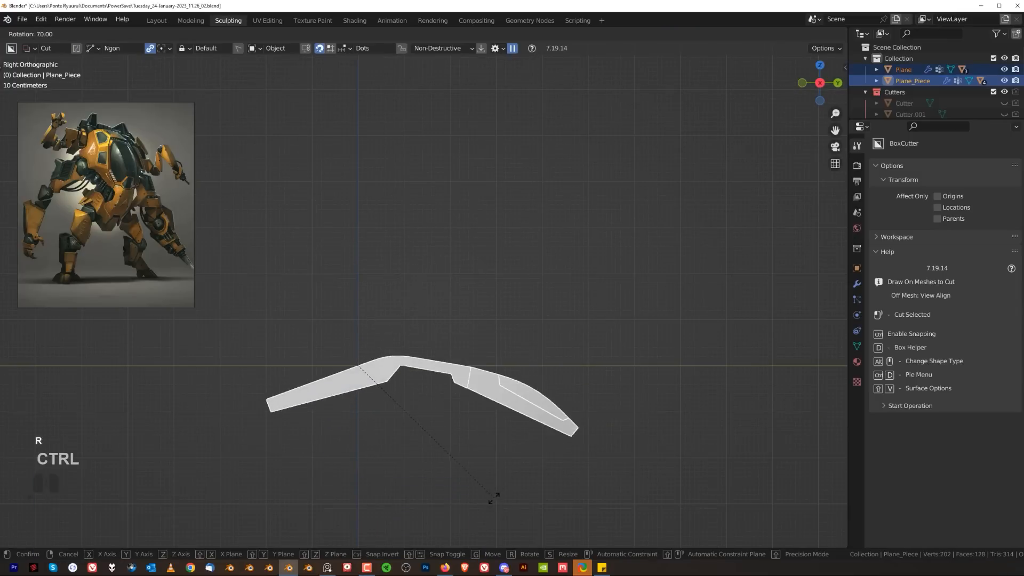
left_click(457, 495)
key("g")
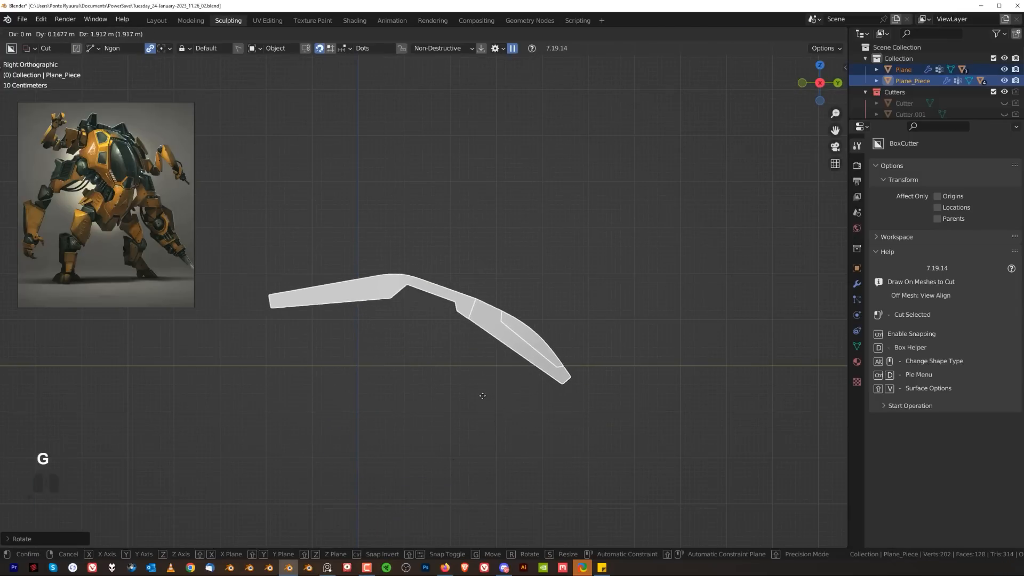
left_click(482, 394)
middle_click_drag(557, 314, 577, 244)
scroll(541, 306, "up", 2)
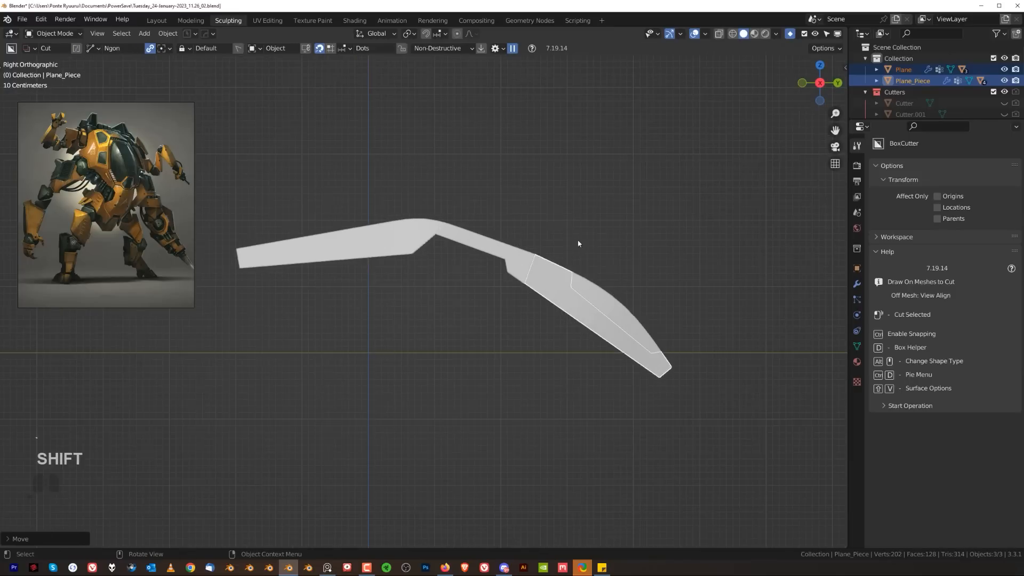
- Fine-tune the panel group's rotation in side view, lowering the long segment's free end and raising the curved end slightly
key("r")
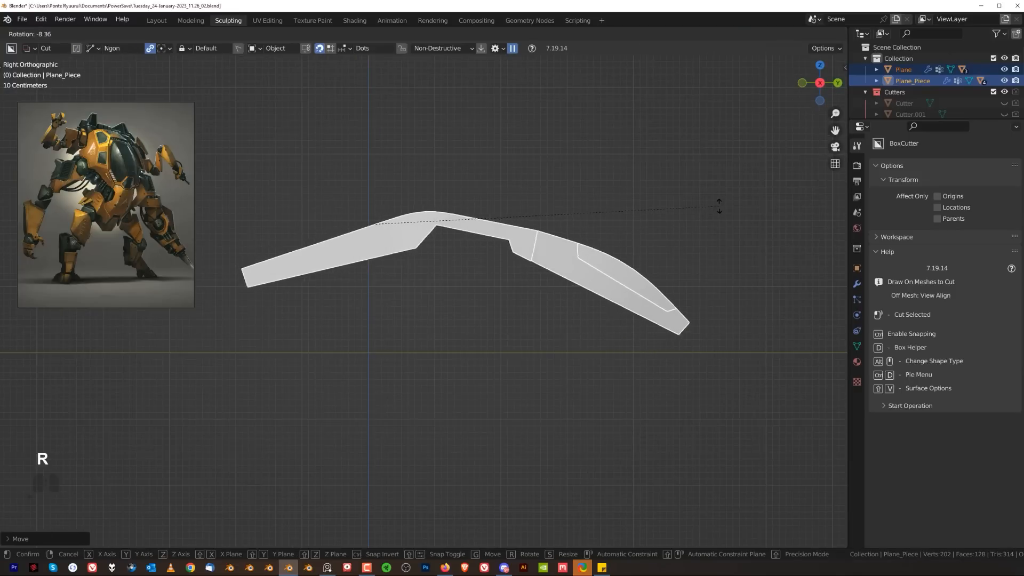
left_click(708, 220)
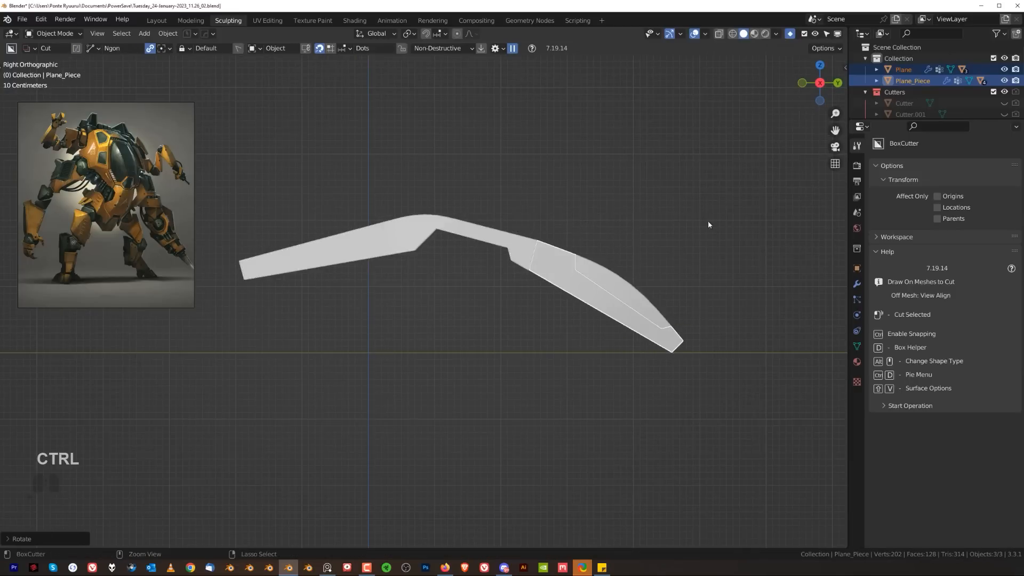
middle_click_drag(708, 220, 666, 271)
scroll(512, 231, "up", 2)
middle_click_drag(512, 231, 534, 245, "shift")
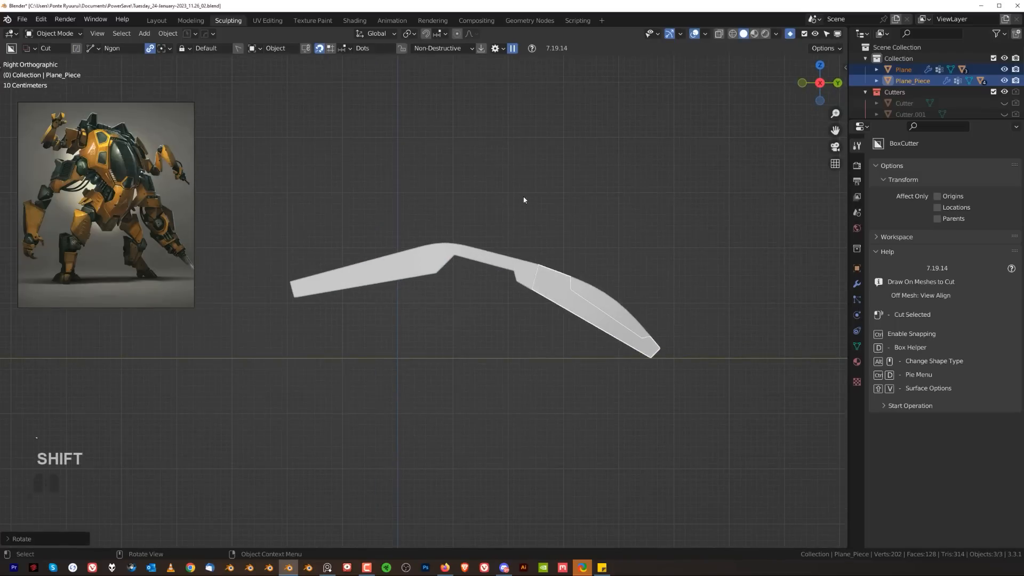
- Add a cube mesh to the scene and close the floating robot reference image
left_click(522, 197)
key("shift+a")
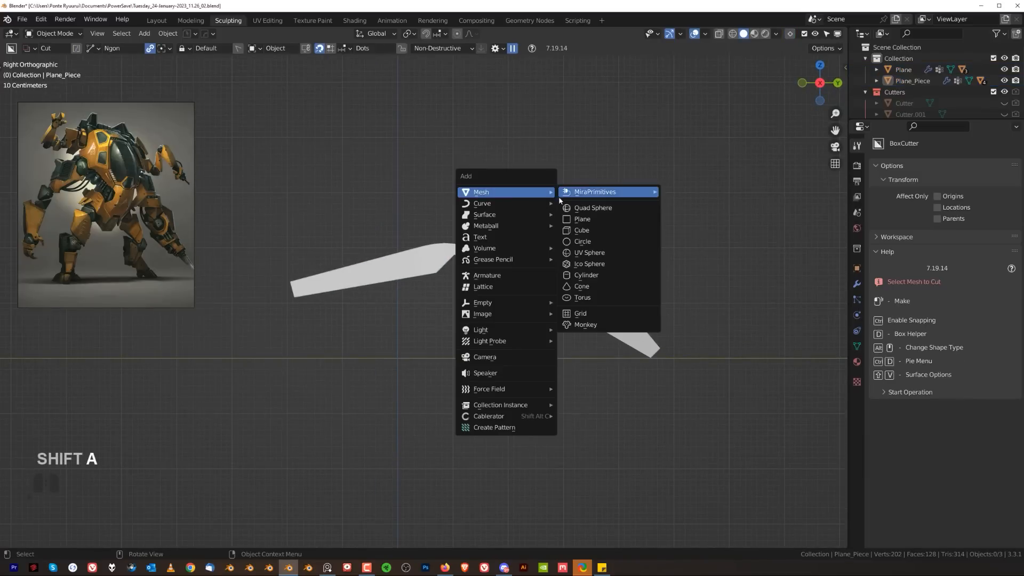
left_click(586, 230)
right_click(141, 189)
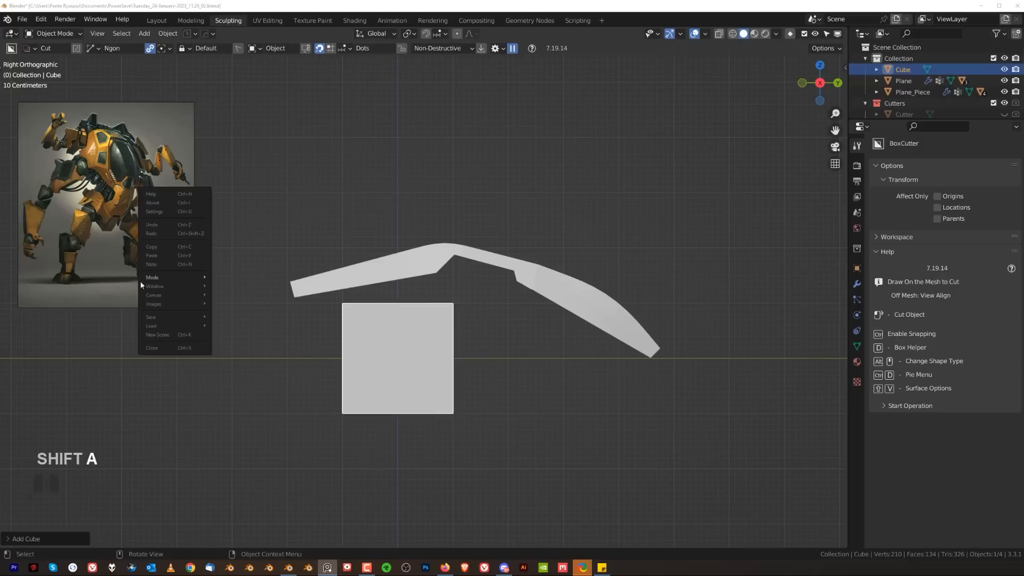
left_click(176, 347)
- Move the cube up beneath the long segment and scale it along X to about 0.51
key("g")
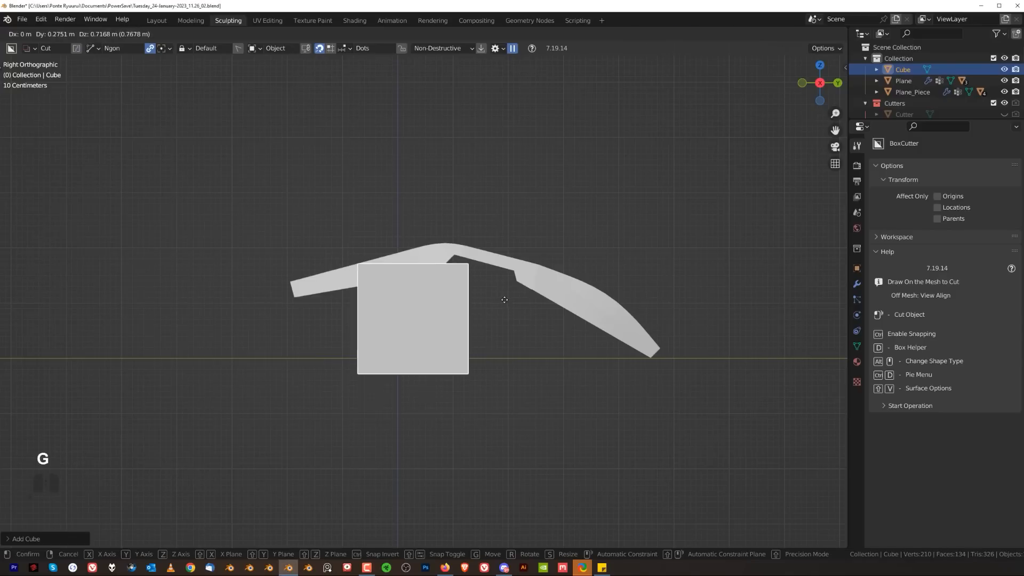
left_click(501, 292)
middle_click_drag(500, 291, 651, 356)
key("s")
key("x")
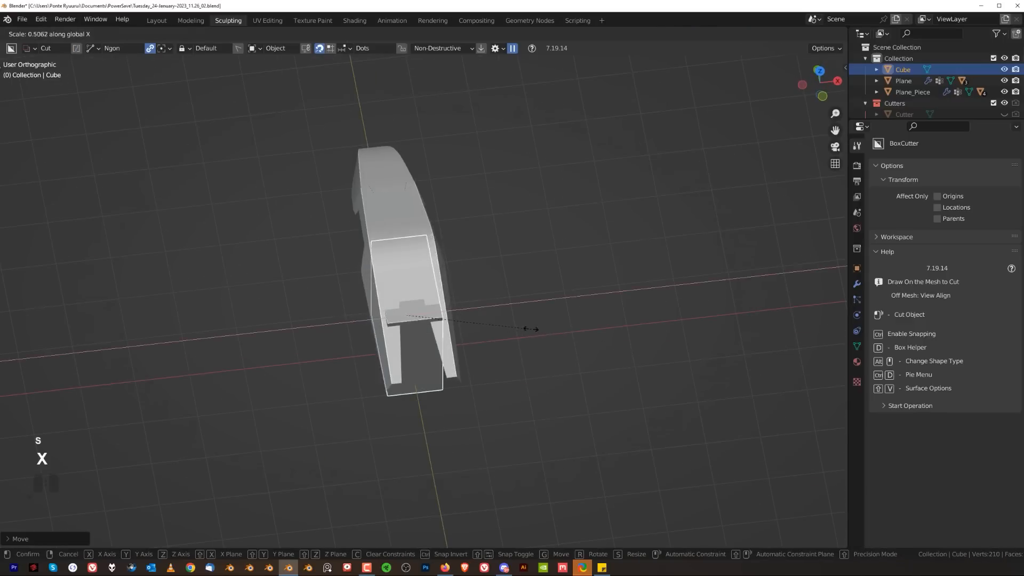
left_click(530, 329)
- Rotate the cube in side view to match the long segment's slope and move it to overlap that segment's free end
middle_click_drag(530, 329, 606, 303, "alt")
scroll(607, 303, "up", 2)
middle_click_drag(500, 269, 447, 274, "shift")
scroll(533, 293, "up", 1)
key("r")
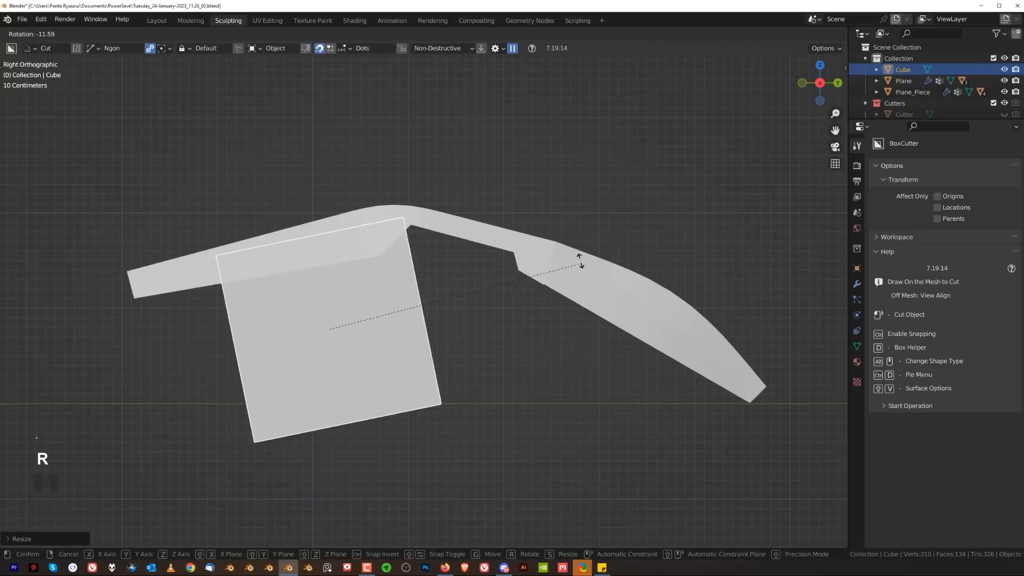
left_click(555, 262)
key("g")
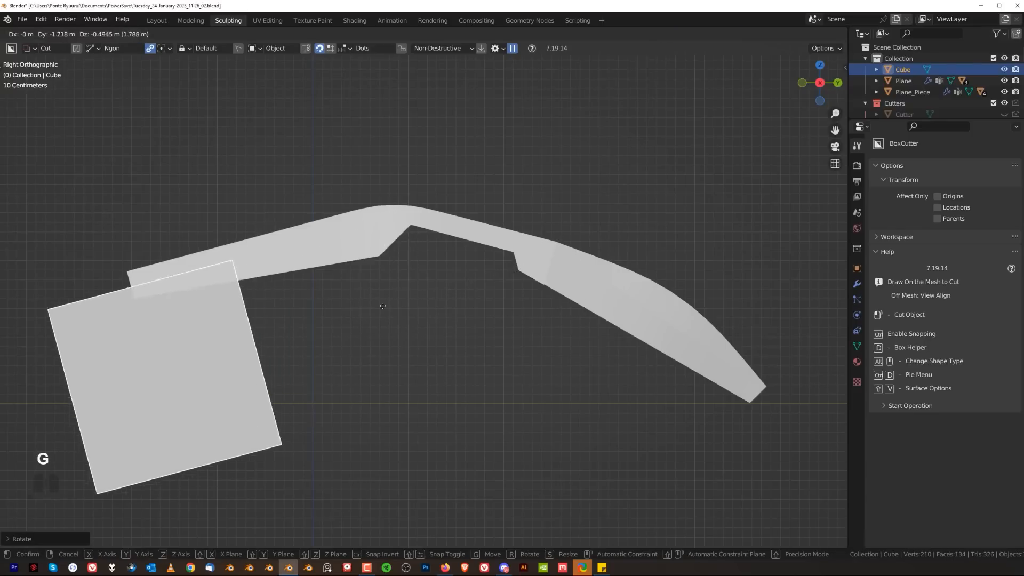
left_click(371, 300)
- Adjust the cube's width along X to fit the panel and nudge its position in side view
middle_click_drag(369, 298, 487, 296, "shift")
key("grave")
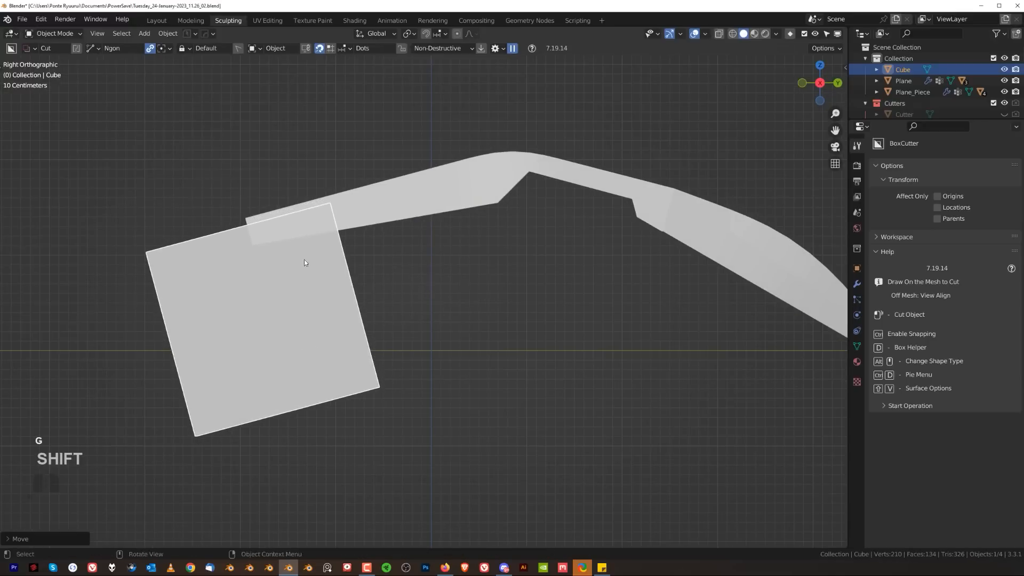
middle_click_drag(304, 259, 457, 279)
key("s")
key("x")
left_click(470, 299)
key("g")
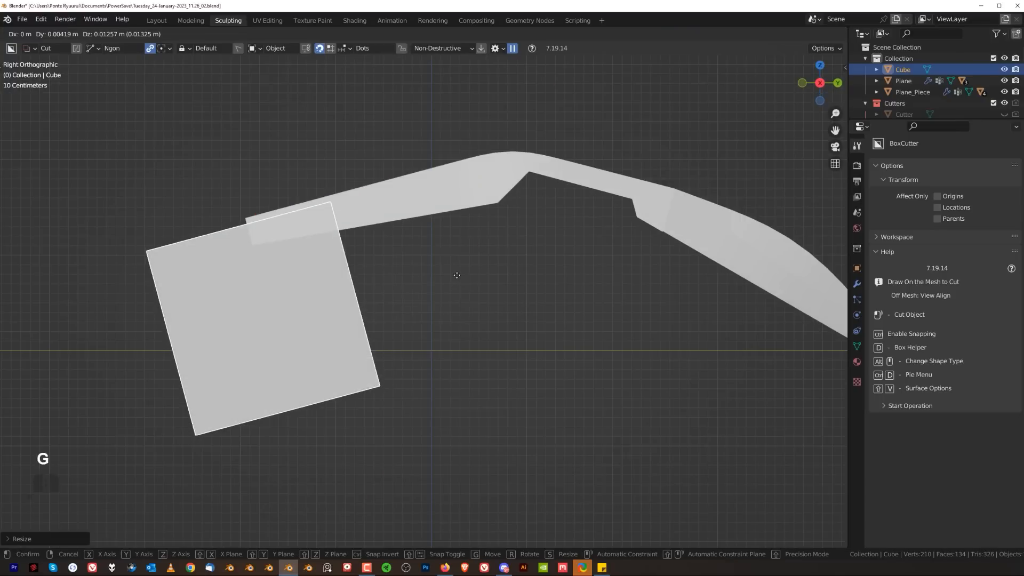
left_click(436, 241)
middle_click_drag(436, 241, 382, 271)
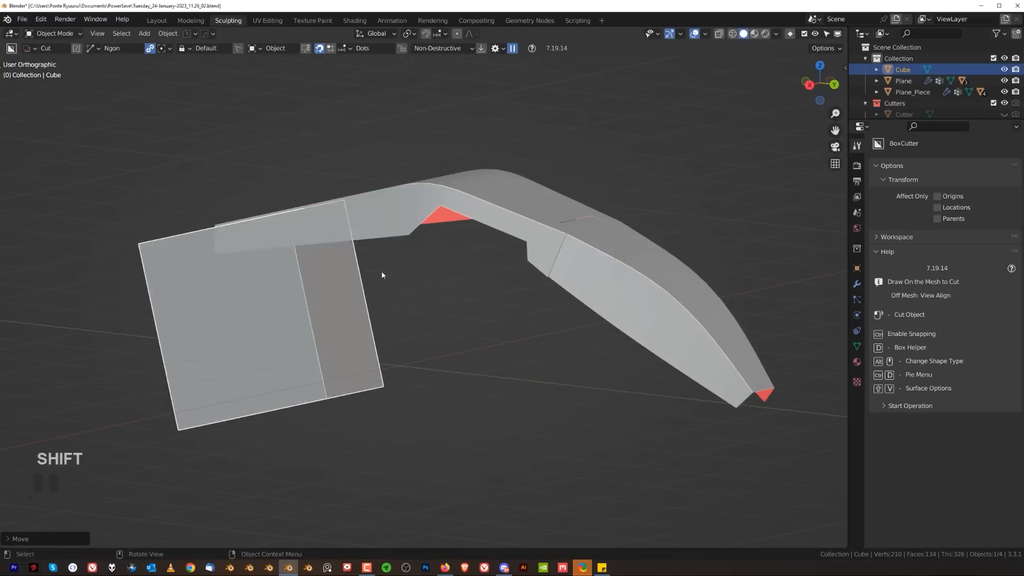
- Lengthen the cube by moving its inner end face about 1.8 m along the long segment to the panel's bend
key("Tab")
scroll(324, 281, "down", 3)
left_click(373, 296)
key("grave")
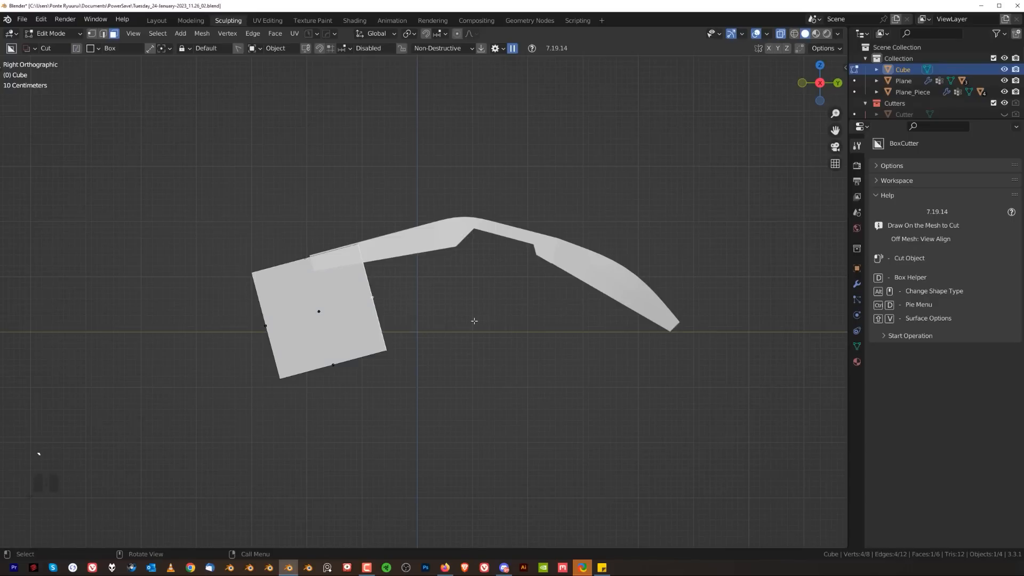
key("g")
key("shift")
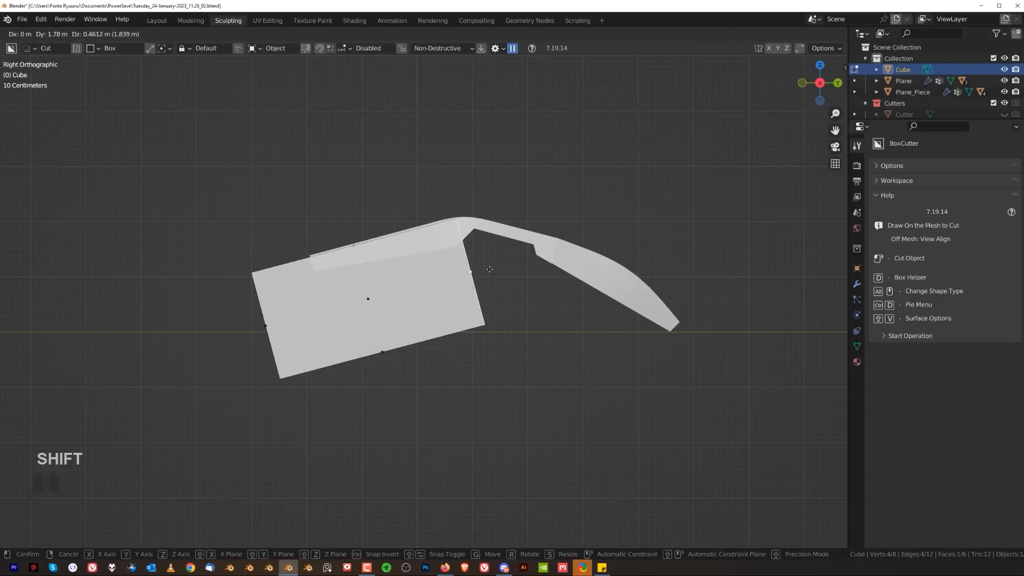
left_click(474, 273)
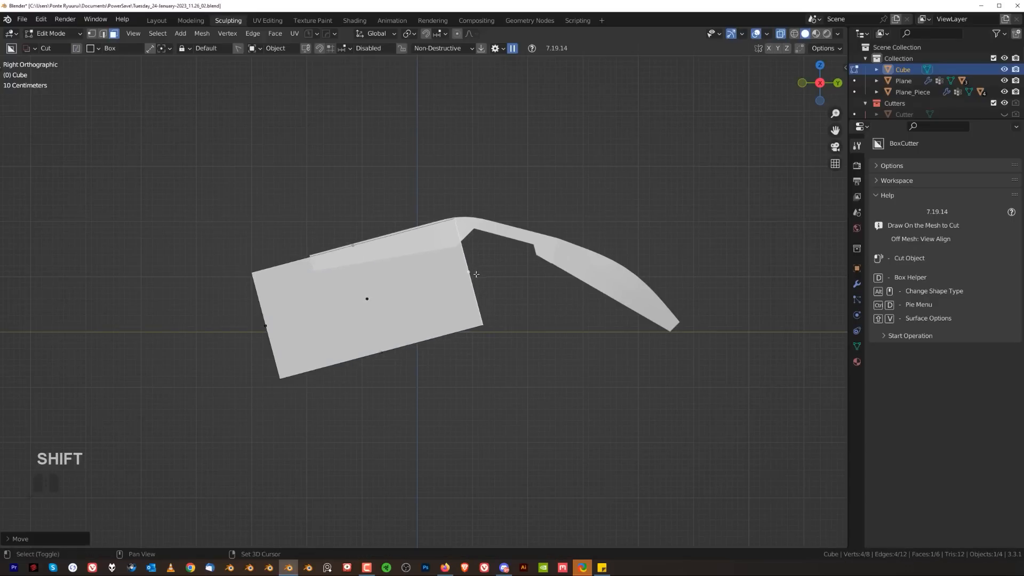
- Extrude the cube's inner end face beyond the bend and place it under the thin section near the seam
key("e")
left_click(714, 252)
key("g")
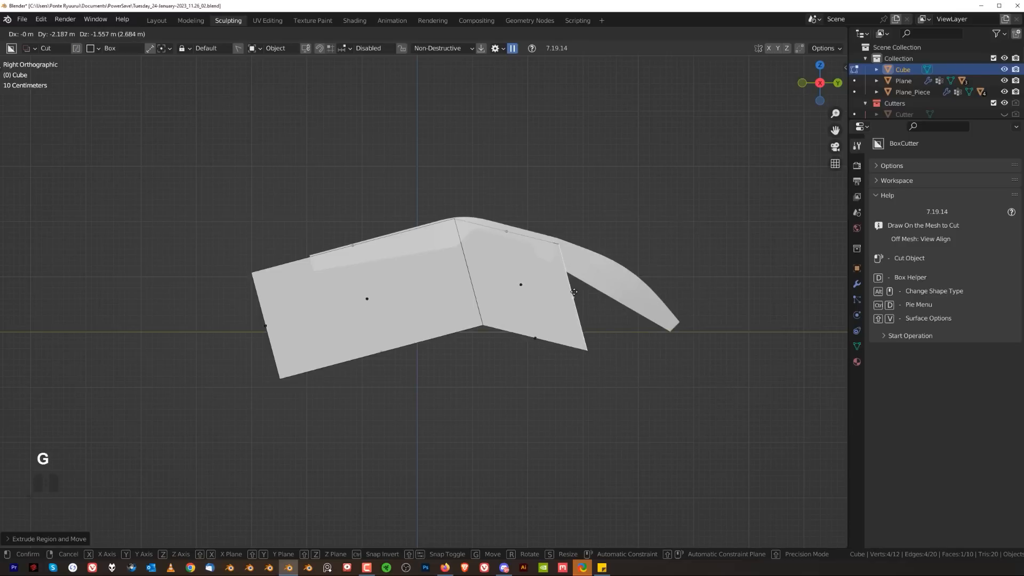
left_click(568, 290)
- Slant the extruded end face inward with MACHIN3tools Edge Constrained Rotation and move it back to meet the seam
key("alt+r")
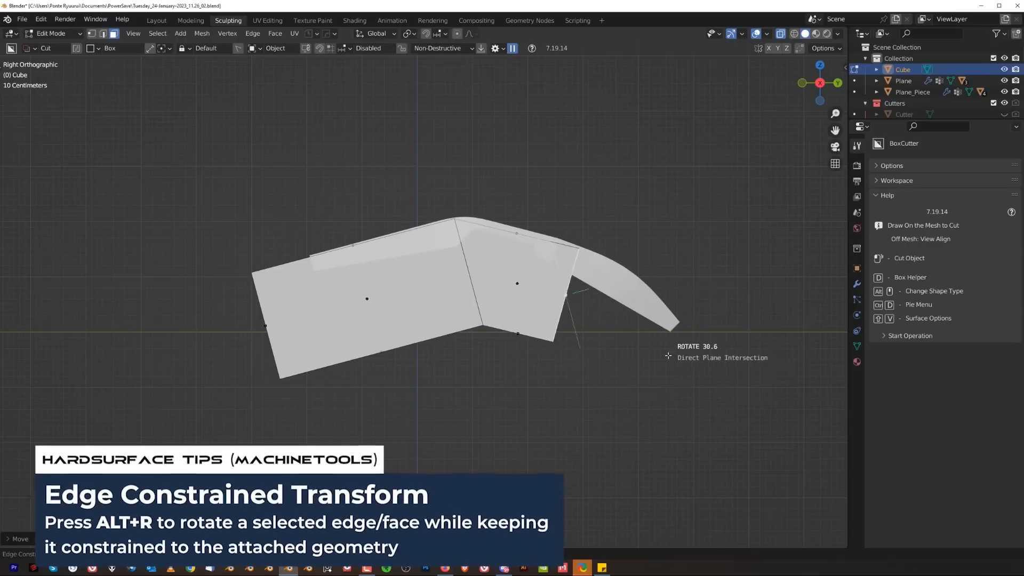
left_click(634, 363)
key("g")
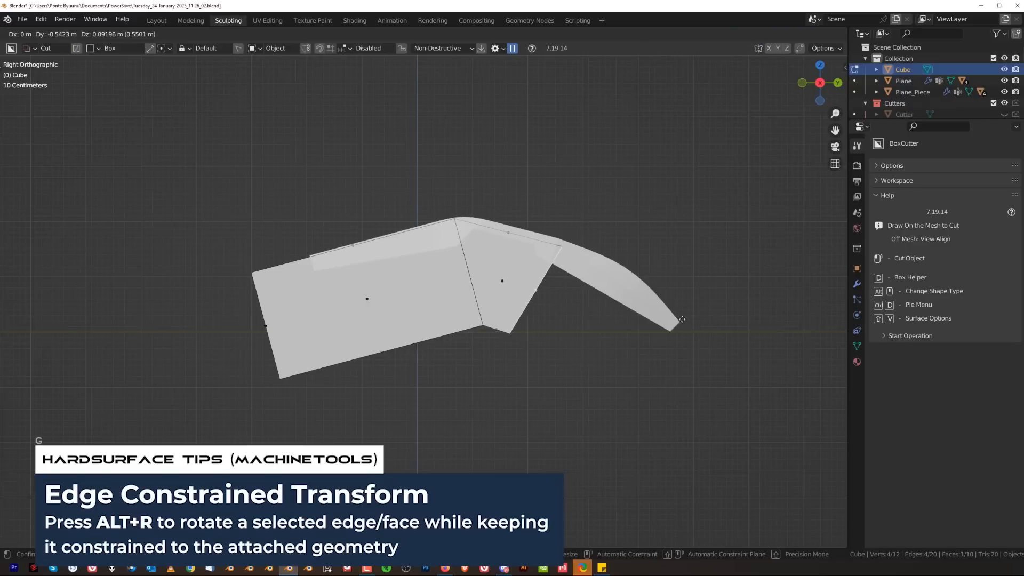
left_click(663, 303)
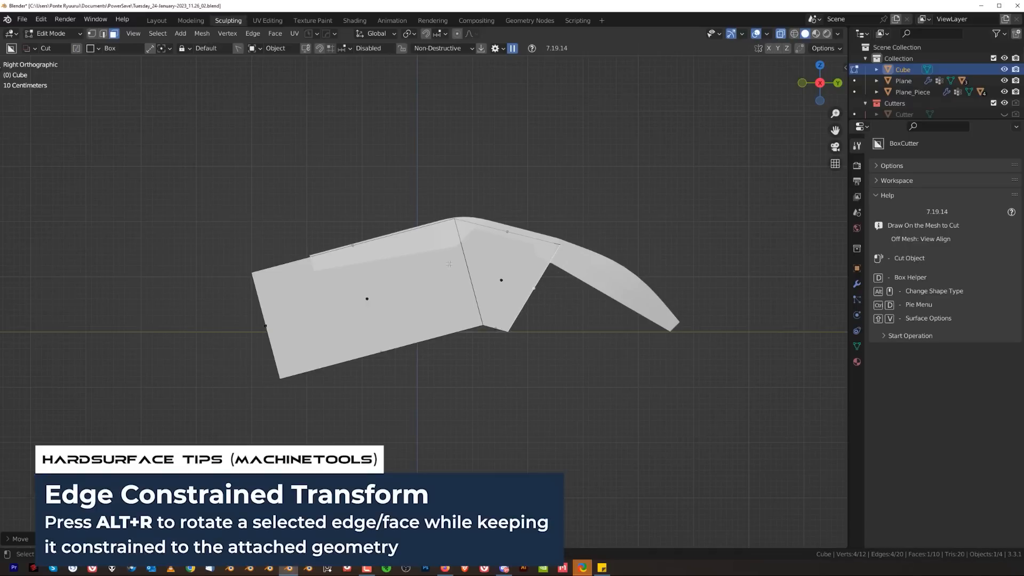
scroll(449, 264, "up", 2)
key("alt+r")
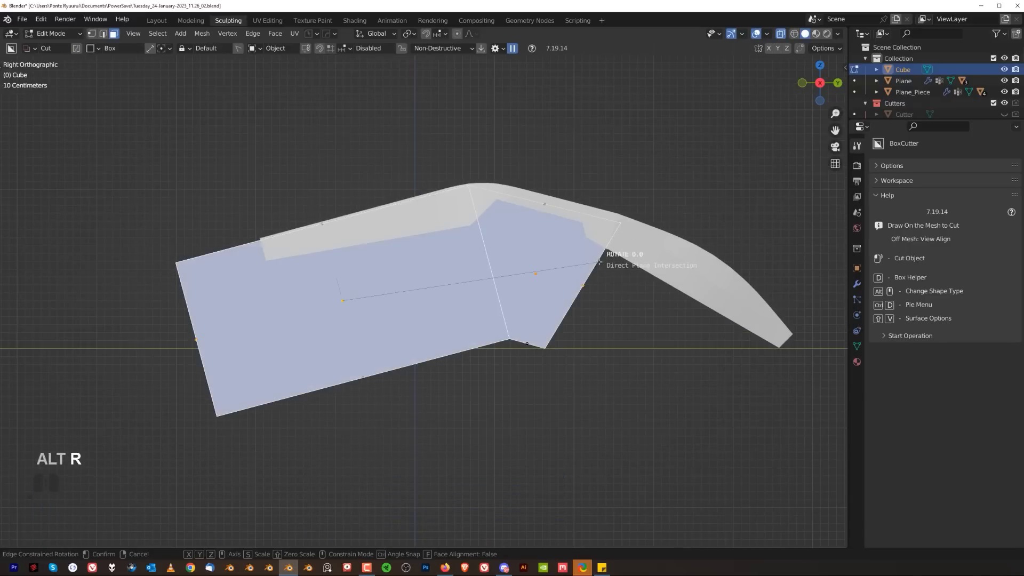
right_click(576, 305)
left_click(528, 377)
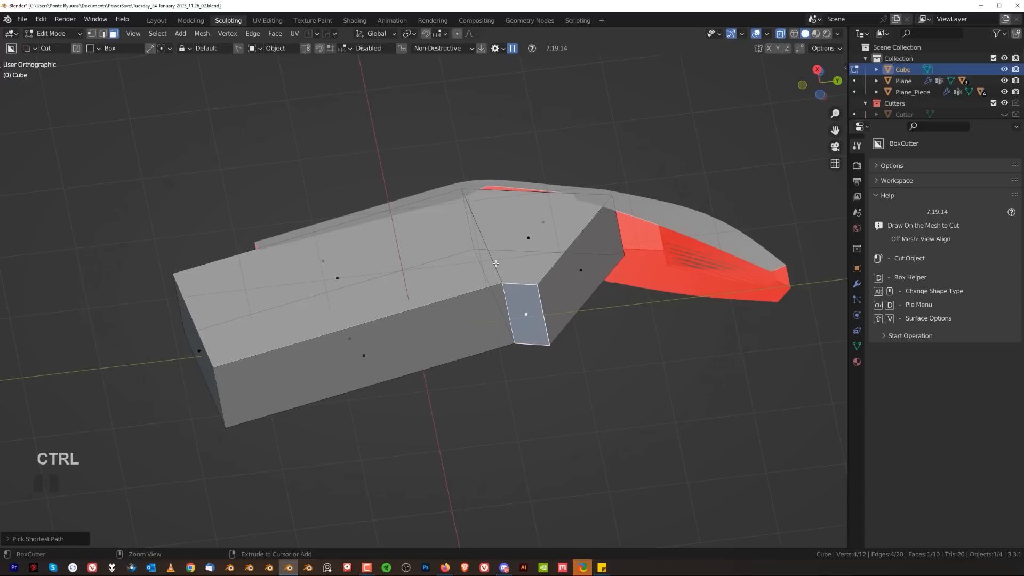
key("Tab")
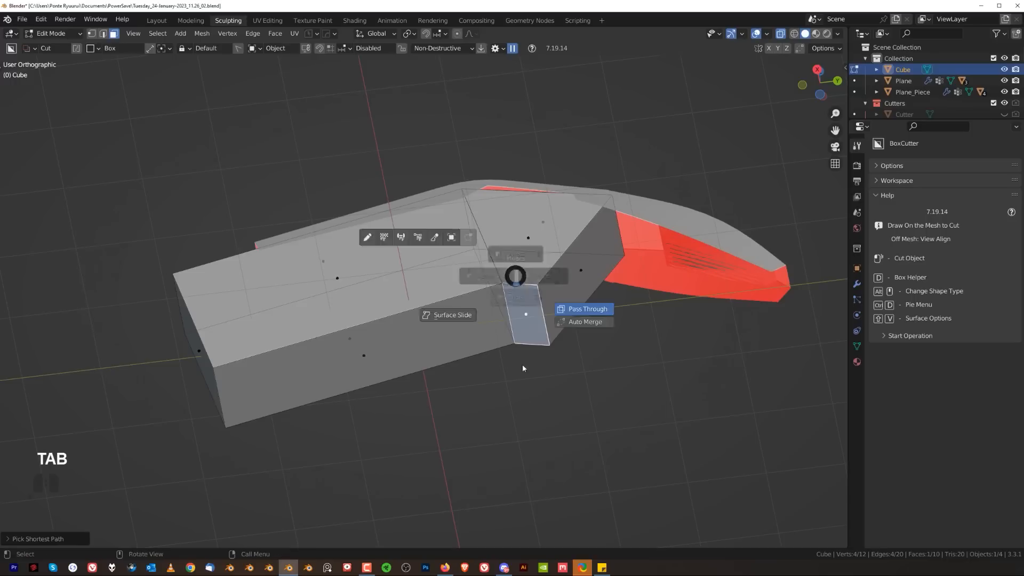
left_click(522, 368)
left_click(469, 251, "alt")
left_click(493, 267)
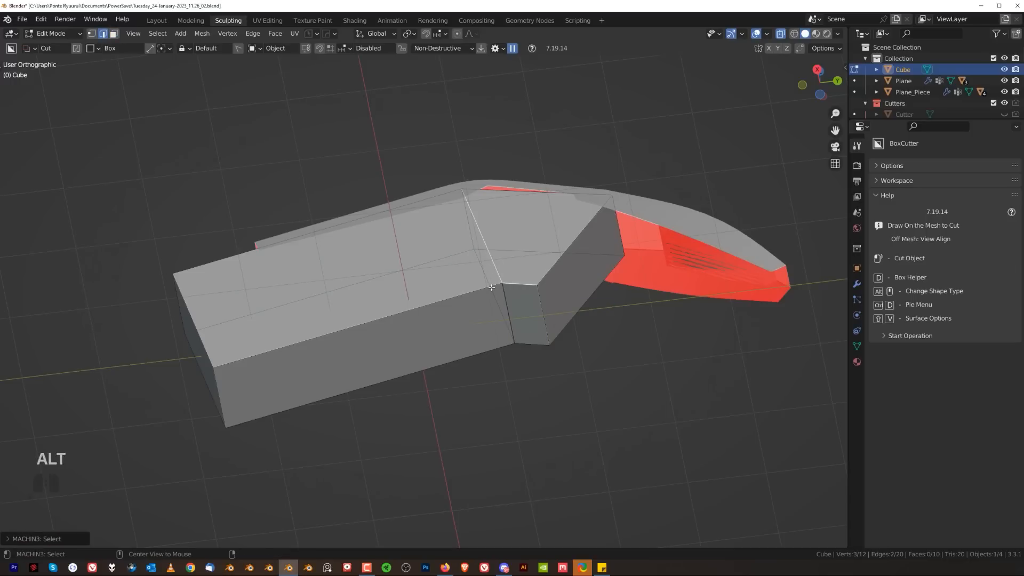
key("ctrl+z")
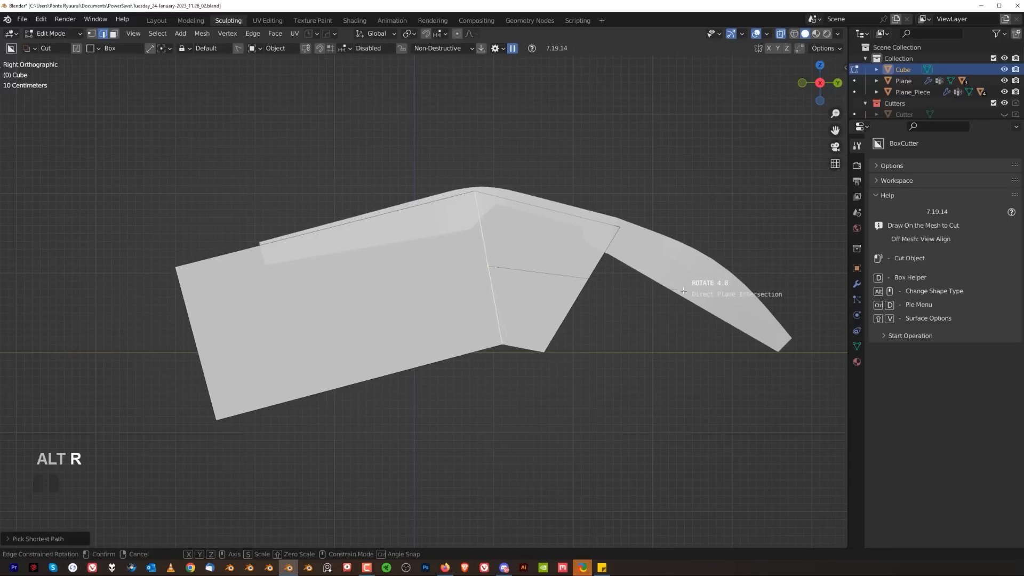
left_click(642, 297)
- Move the lower vertices at the block's bend back toward the long segment in side view
key("Tab")
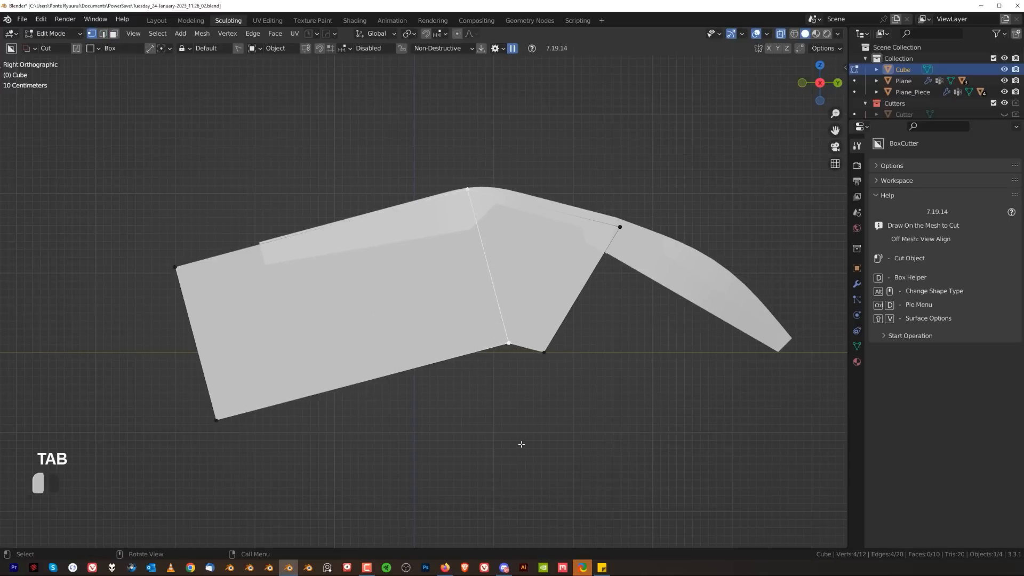
key("b")
left_click_drag(496, 331, 578, 384)
key("g")
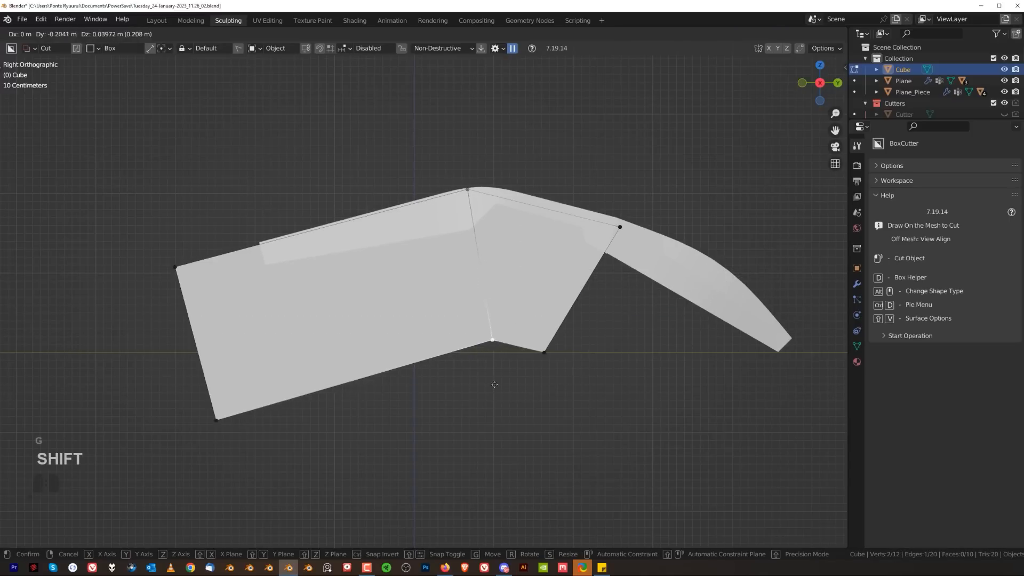
left_click(361, 401)
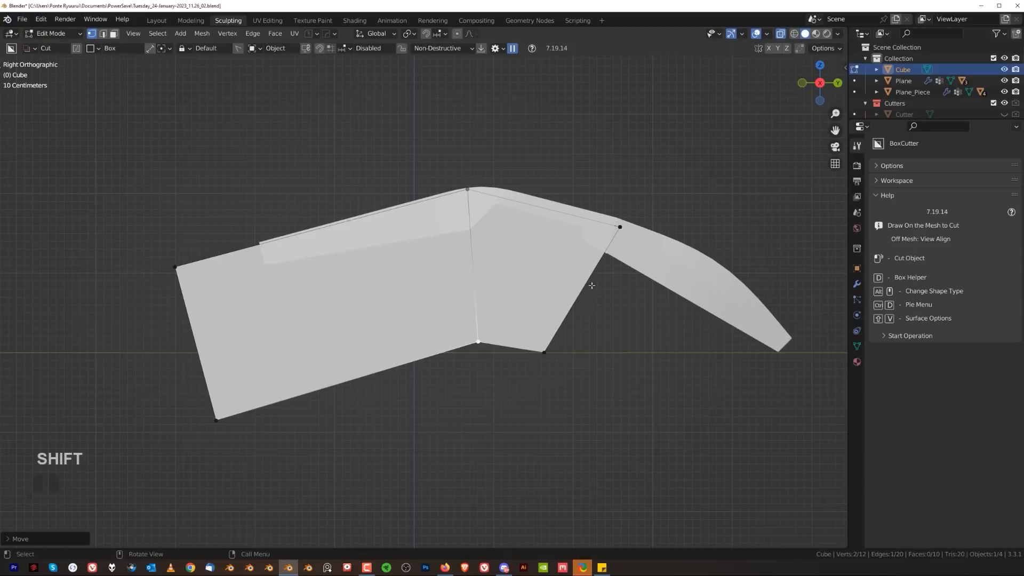
- Extrude the block's slanted end face about 1.26 m and raise it to follow the underside of the curved panel
middle_click_drag(591, 285, 599, 279)
key("Tab")
left_click(571, 293)
key("grave")
middle_click_drag(602, 340, 489, 344, "shift")
key("e")
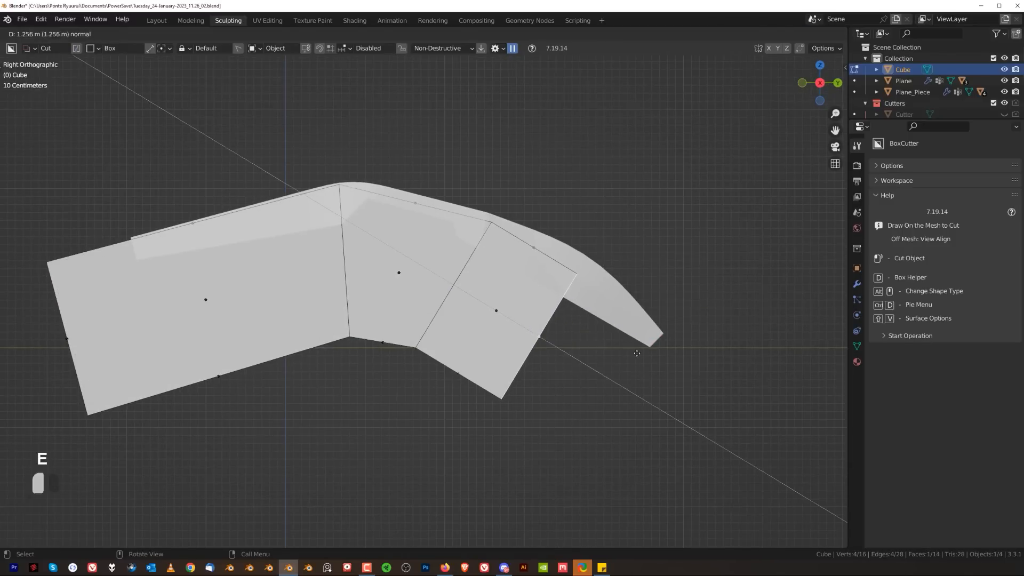
key("g")
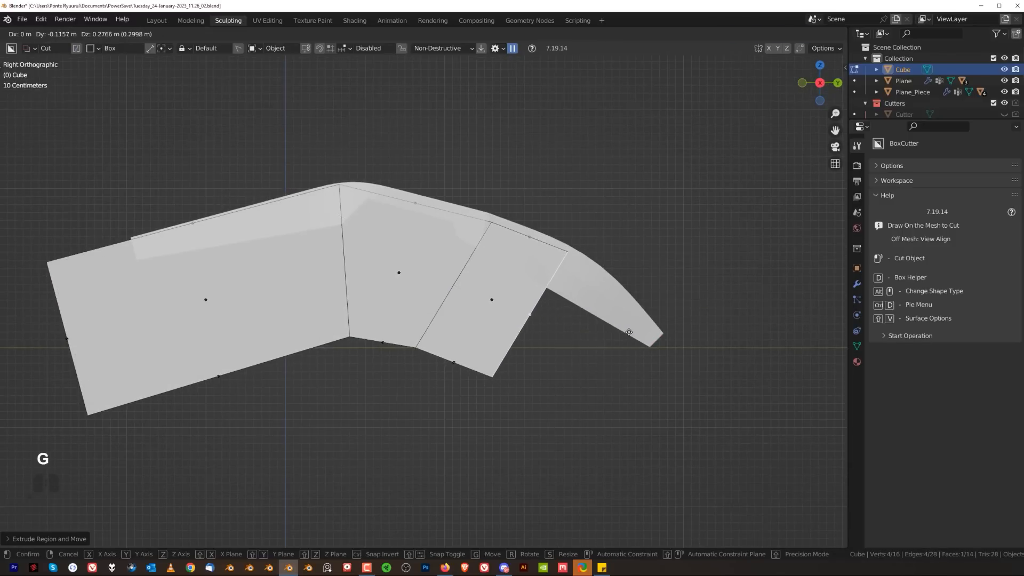
left_click(631, 334)
- Extrude the block's end face twice more, positioning each new face along the panel's curve down to its tip
key("e")
left_click(738, 364)
key("g")
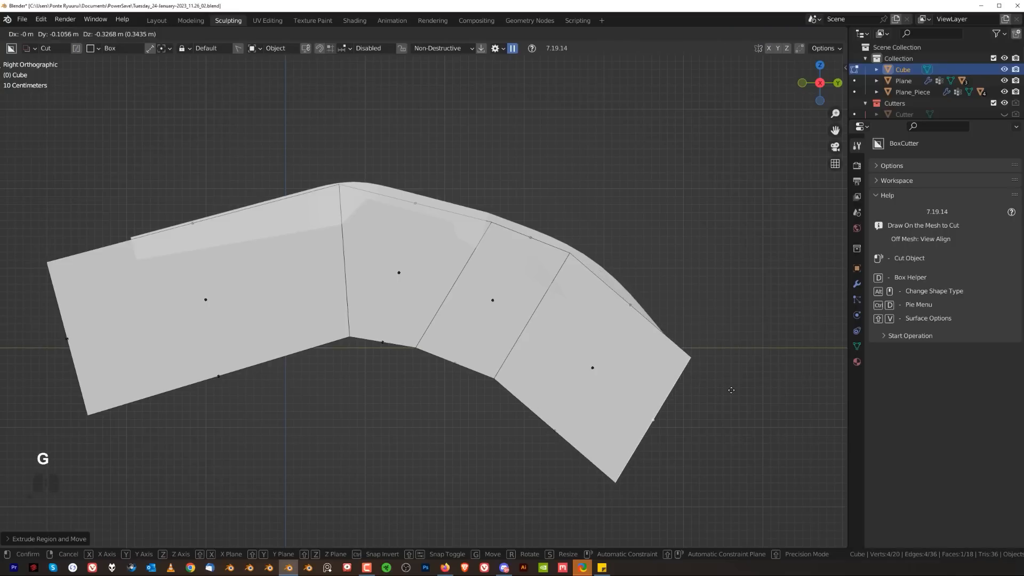
left_click(651, 317)
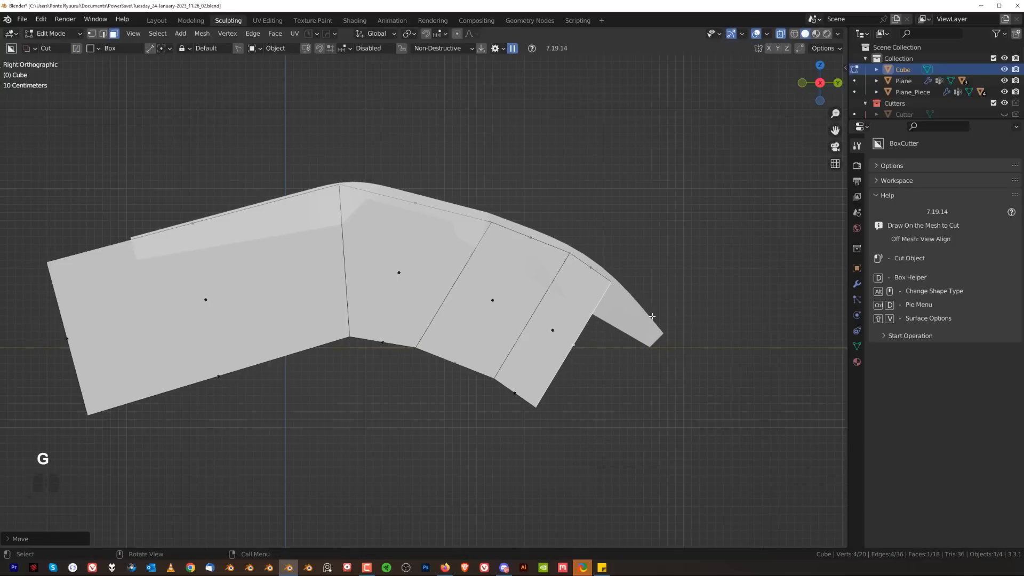
key("e")
left_click(720, 393)
key("g")
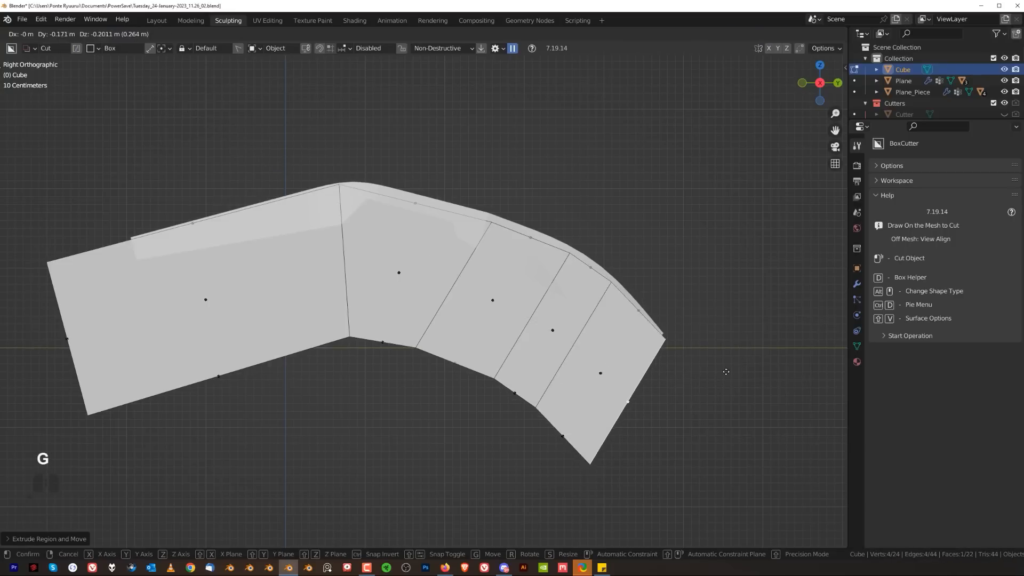
left_click(738, 389)
- Try to narrow only the block's end face along X
middle_click_drag(738, 388, 504, 347)
middle_click_drag(693, 342, 526, 336, "shift")
middle_click_drag(526, 336, 547, 336)
key("s")
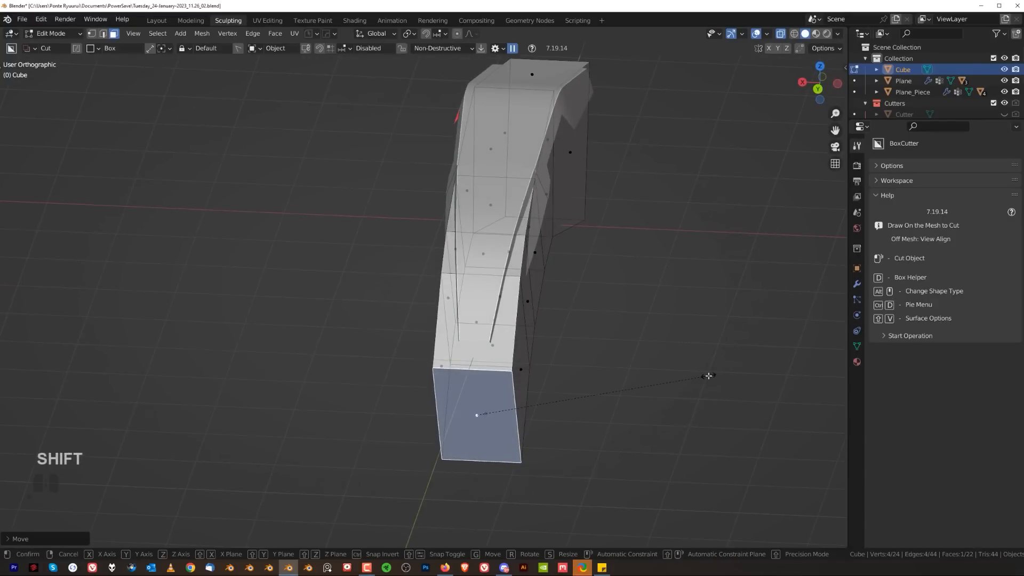
key("x")
left_click(560, 360)
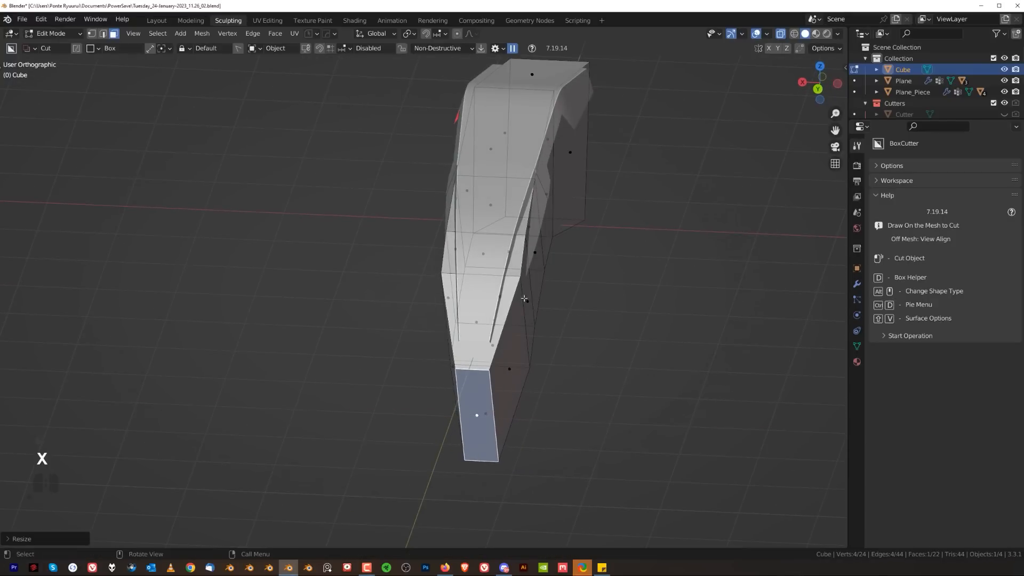
key("ctrl+z")
- Scale the block's last three segments narrower along X to fit the panel, and narrow the last two further
key("ctrl+KP_Add")
key("ctrl+KP_Add")
key("ctrl+KP_Add")
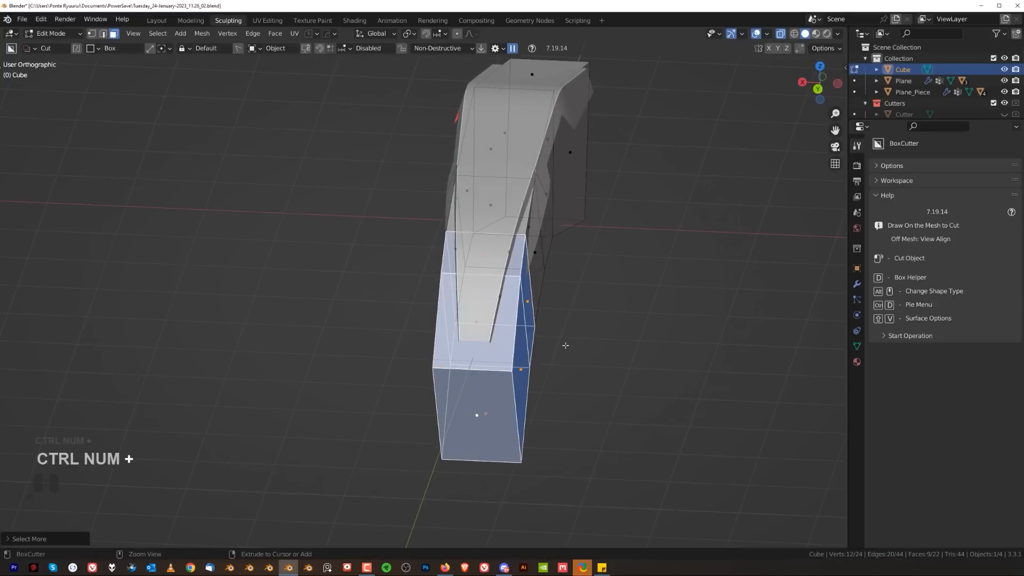
key("s")
key("x")
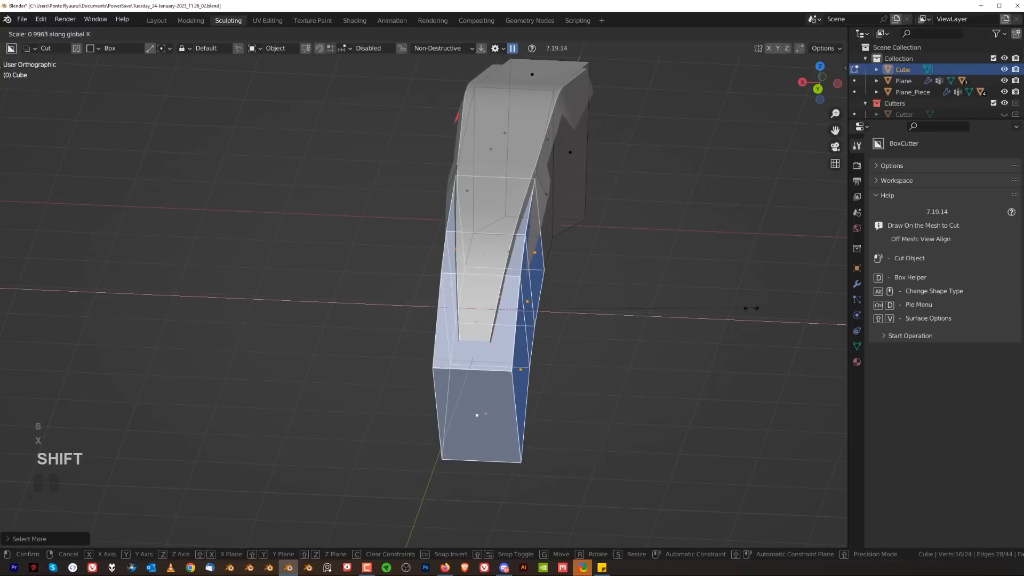
left_click(319, 291)
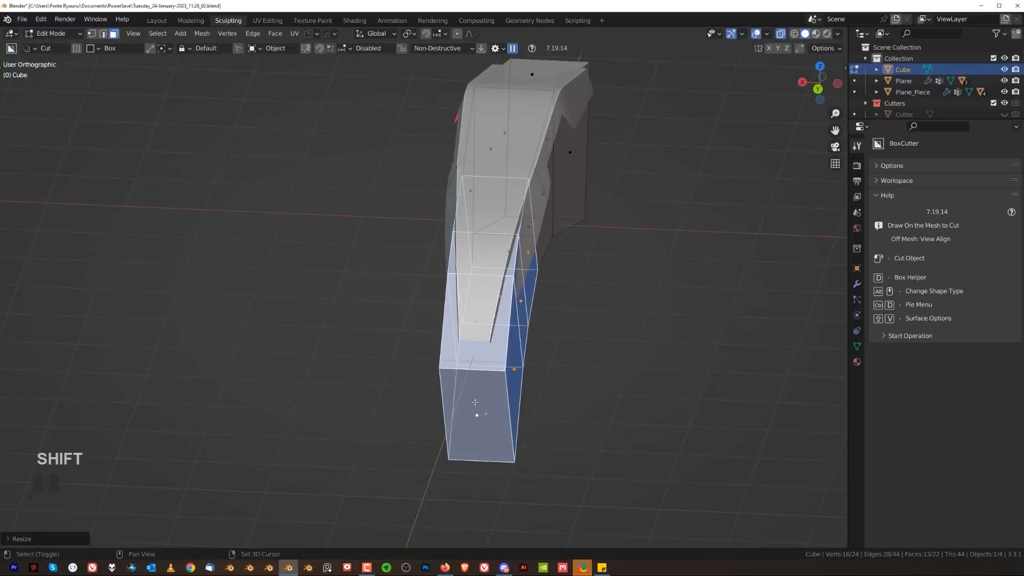
key("ctrl+KP_Subtract")
key("s")
key("x")
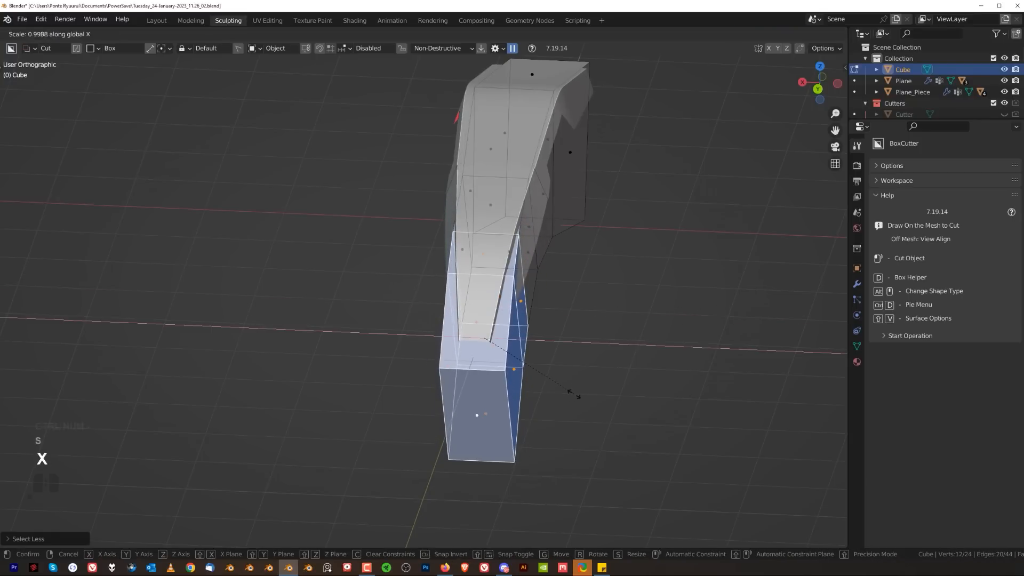
left_click(316, 382)
- Scale the block's last segment to about 0.70 along X and its end face to about 0.79
key("ctrl+KP_Subtract")
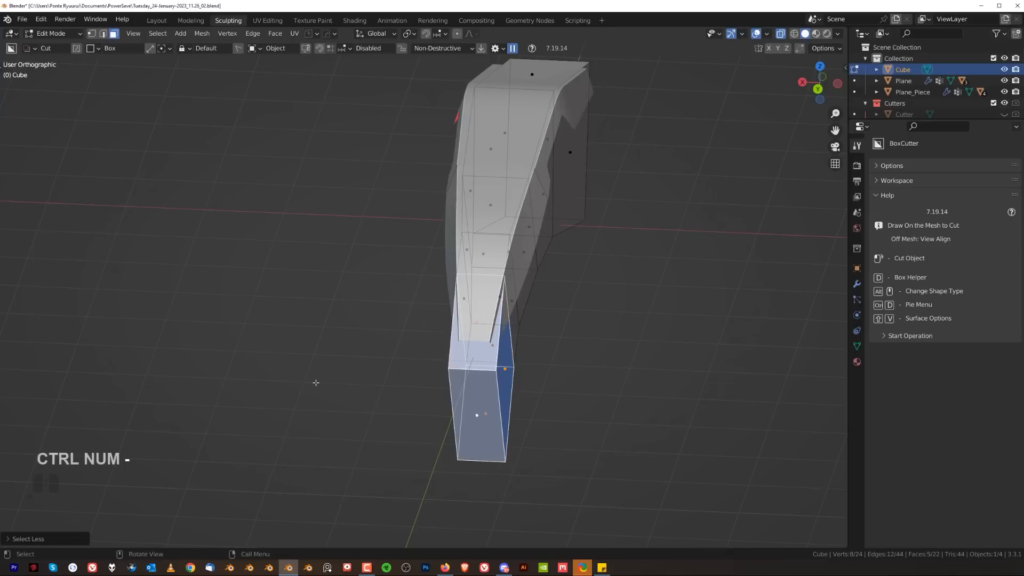
key("s")
key("x")
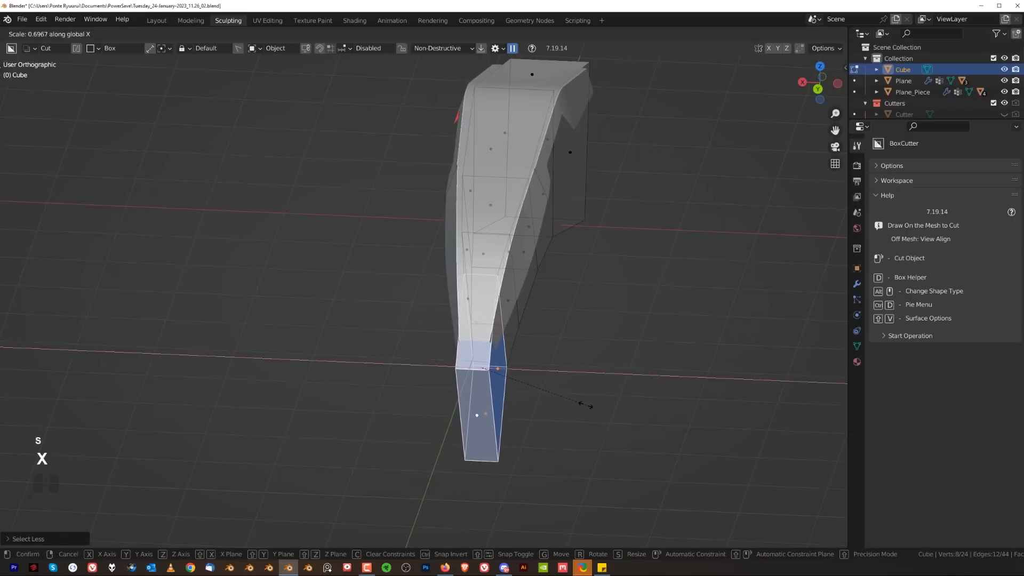
left_click(586, 405)
left_click(486, 407)
left_click(478, 413)
key("s")
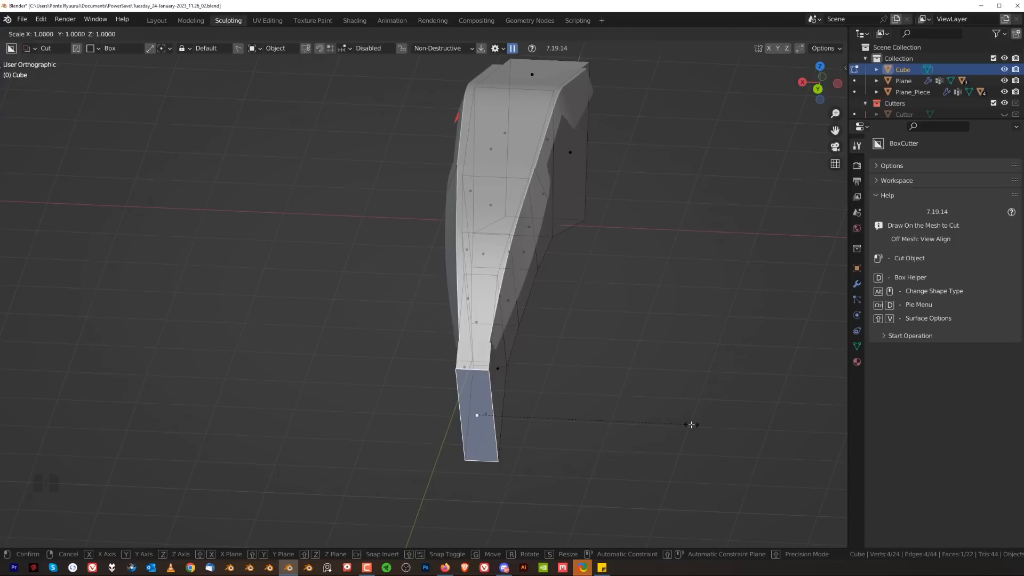
key("x")
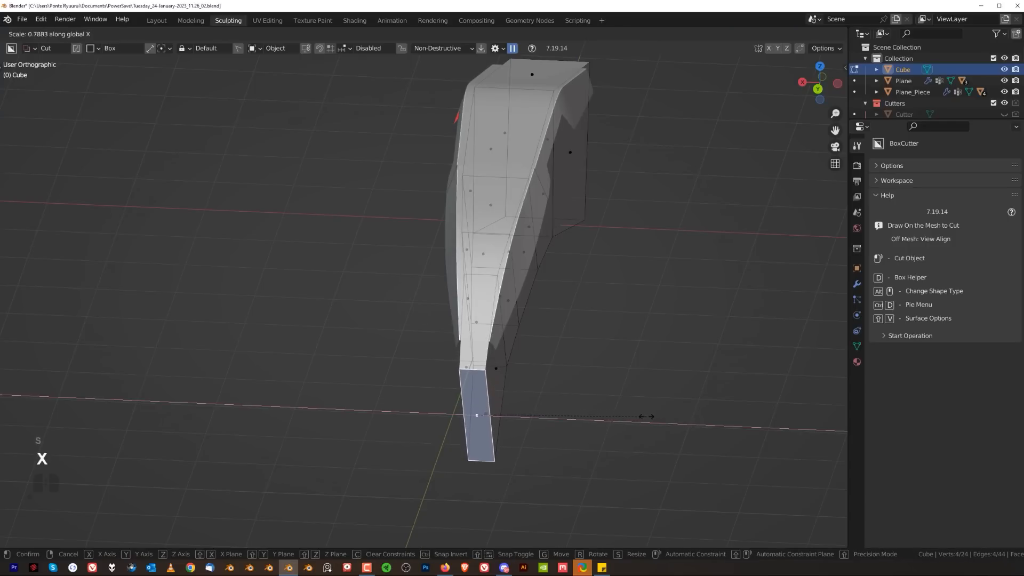
left_click(642, 417)
- Vert Slide the block's underside faces up along their edges in side view, reducing its thickness to roughly half
middle_click_drag(430, 366, 560, 357)
key("Tab")
scroll(516, 263, "down", 3)
key("grave")
left_click(538, 293)
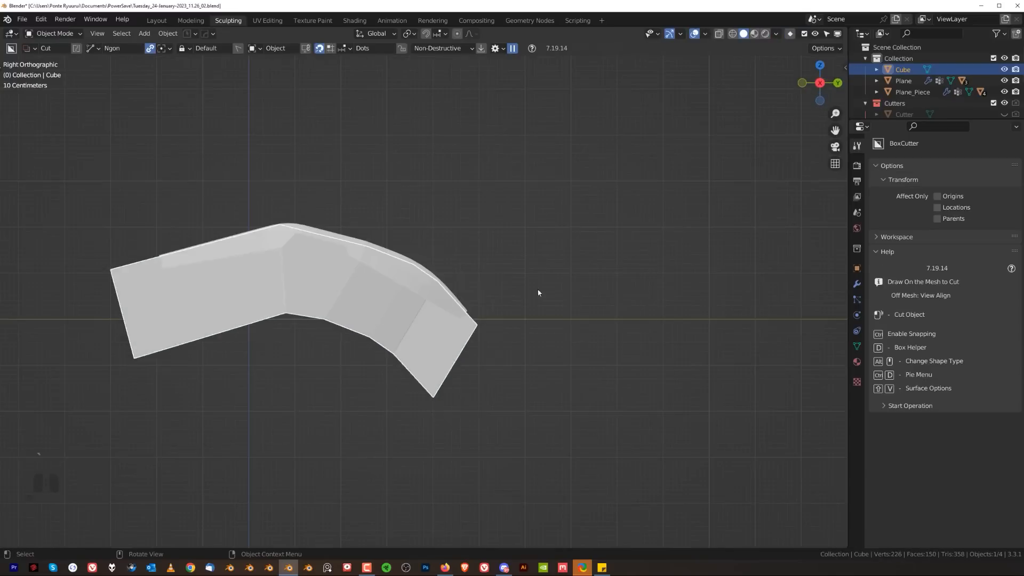
middle_click_drag(538, 293, 447, 373)
key("Tab")
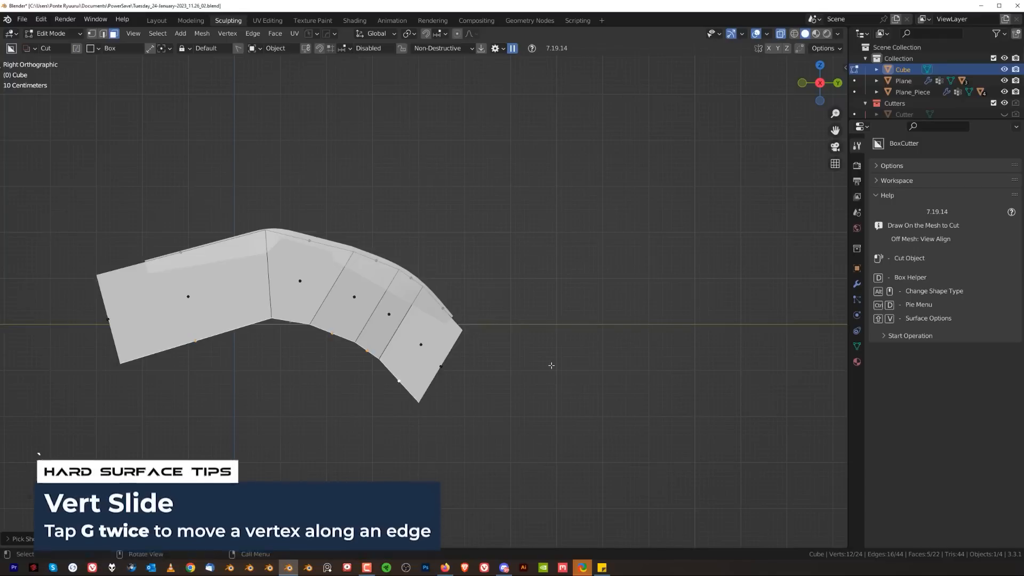
key("g")
key("g")
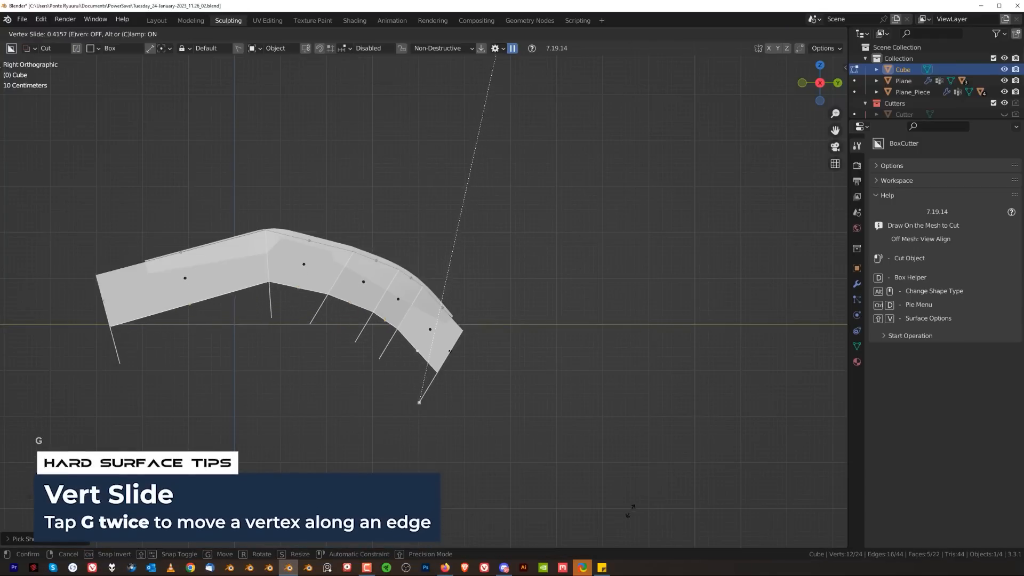
left_click(637, 457)
- Adjust the width of the block's underside faces along X
mouse_move(401, 314)
middle_mouse_down("shift")
mouse_move(533, 373)
mouse_move(521, 338)
mouse_move(532, 331)
mouse_move(547, 343)
mouse_move(540, 356)
mouse_move(363, 363)
mouse_move(416, 306)
middle_mouse_up("shift")
key("s")
key("x")
left_click(577, 418)
- Return to Object Mode and apply HardOps Sharpen to the body block for smooth shading with autosmooth
key("Tab")
key("grave")
left_click(493, 322)
key("q")
middle_click_drag(416, 368, 439, 367, "shift")
left_click(499, 409)
middle_click_drag(362, 271, 425, 271, "shift")
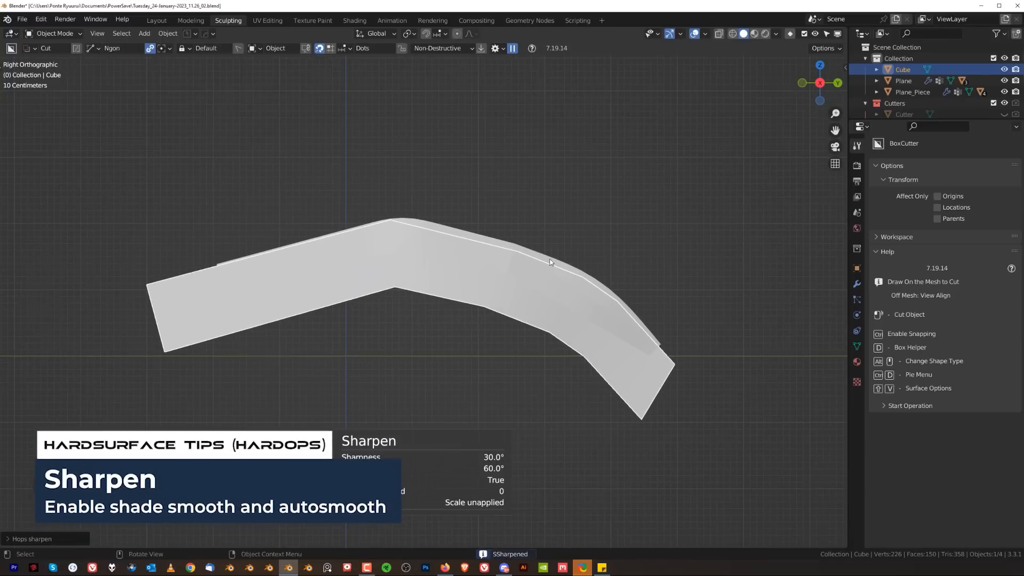
- Toggle the viewport's Cavity shading to inspect the edges of the block and panels
key("alt+v")
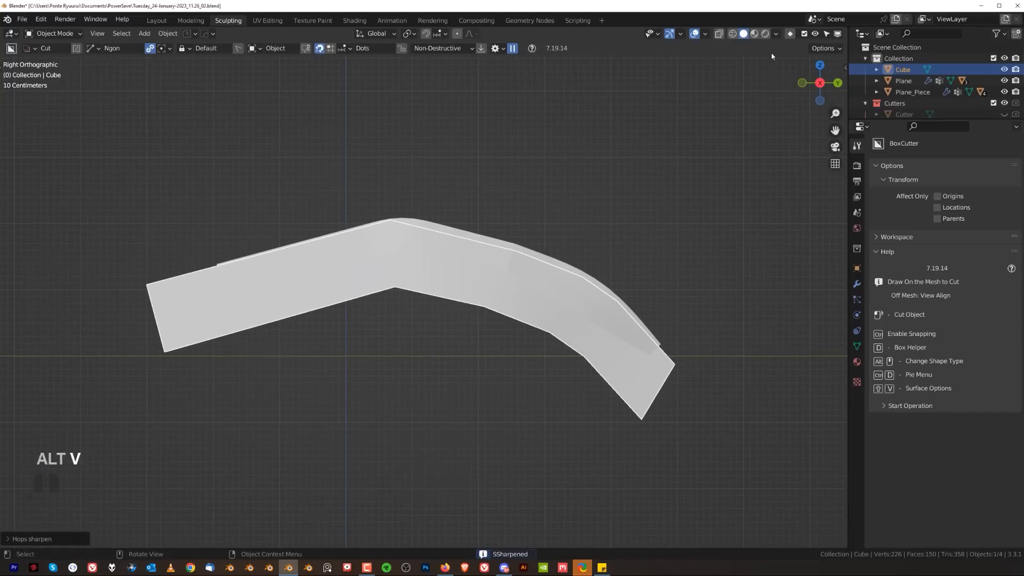
mouse_move(356, 217)
middle_mouse_down()
mouse_move(404, 240)
mouse_move(363, 224)
middle_mouse_up()
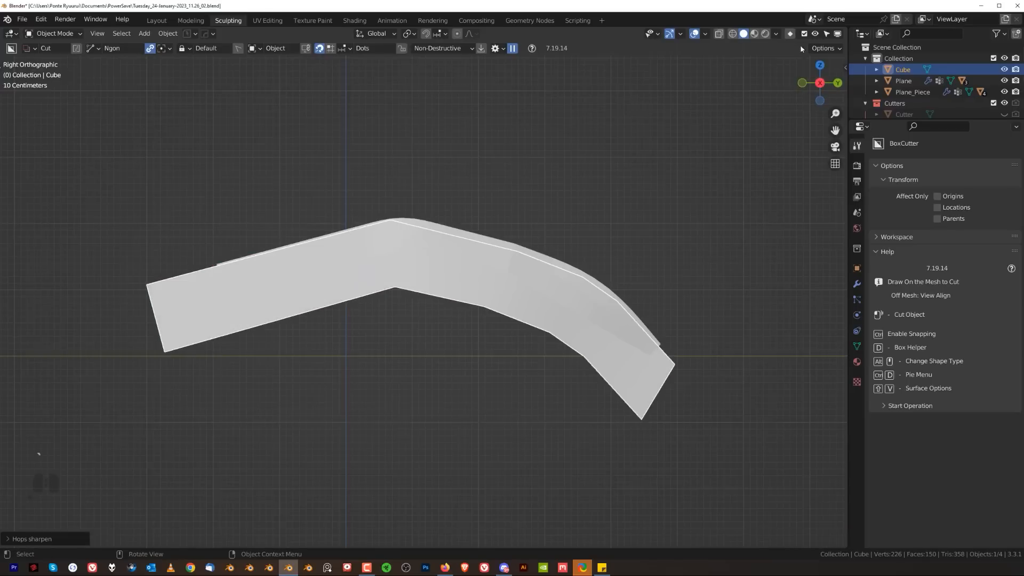
left_click(525, 235)
middle_click_drag(525, 240, 421, 304)
key("alt+v")
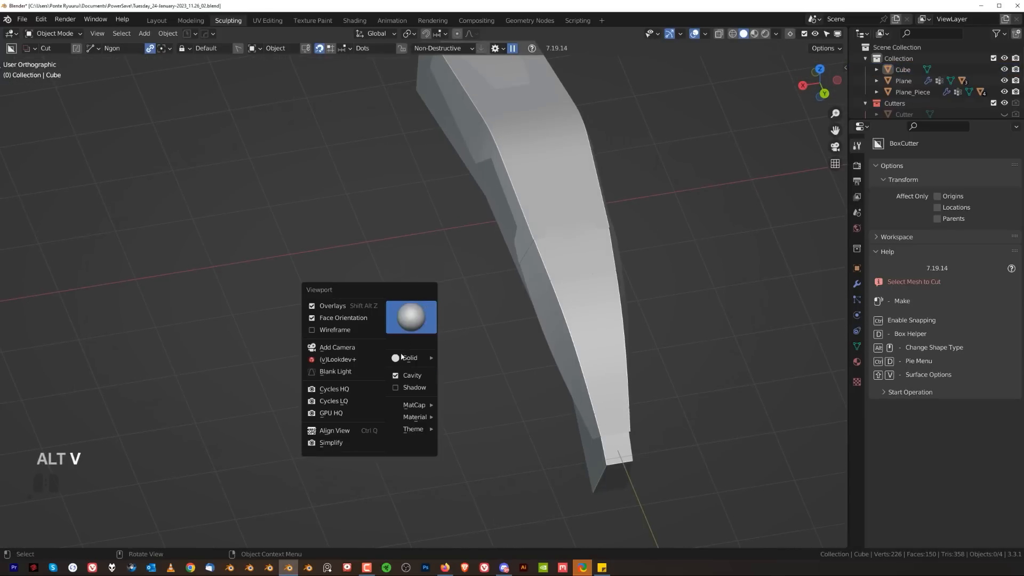
left_click(398, 376)
key("alt+v")
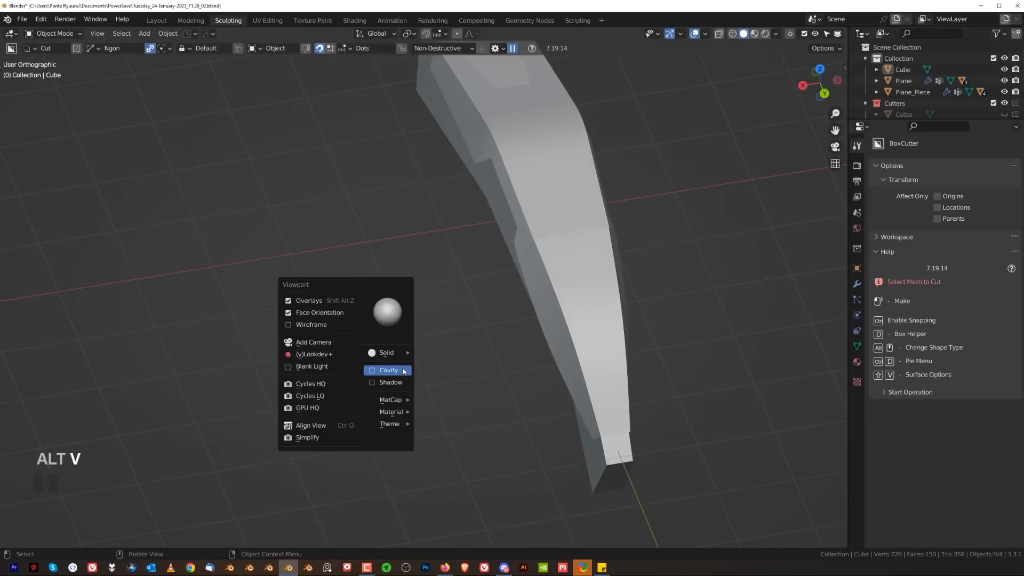
left_click(403, 371)
- Add a HardOps bevel with 3 segments and a 30° angle limit to the long main armour panel
key("grave")
scroll(597, 253, "down", 2)
scroll(485, 318, "up", 1)
middle_click_drag(292, 333, 395, 311, "shift")
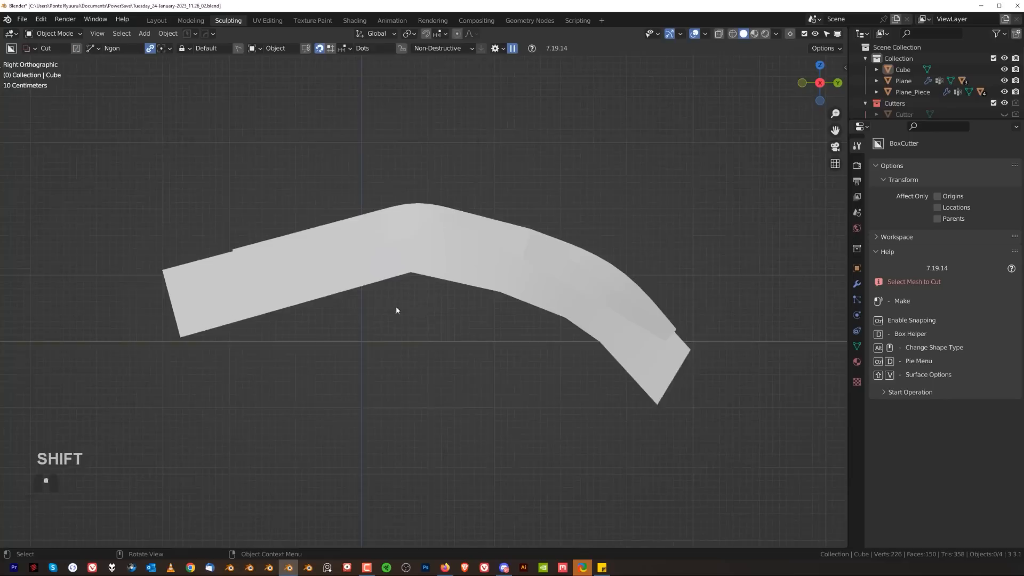
scroll(396, 307, "up", 1)
left_click(321, 283)
middle_click_drag(469, 303, 476, 358, "shift")
left_click(456, 336)
scroll(457, 336, "up", 1)
key("q")
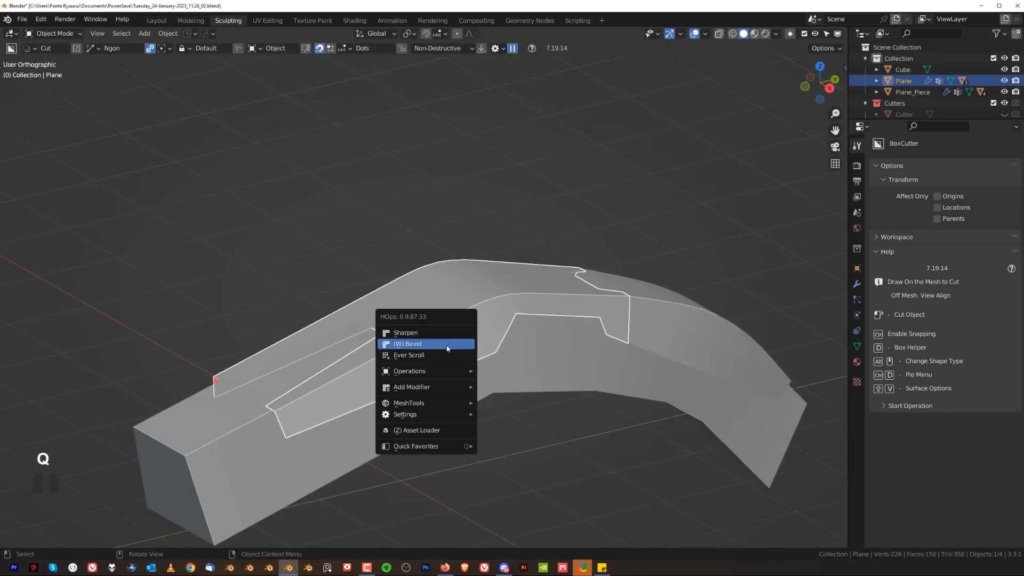
left_click(446, 344)
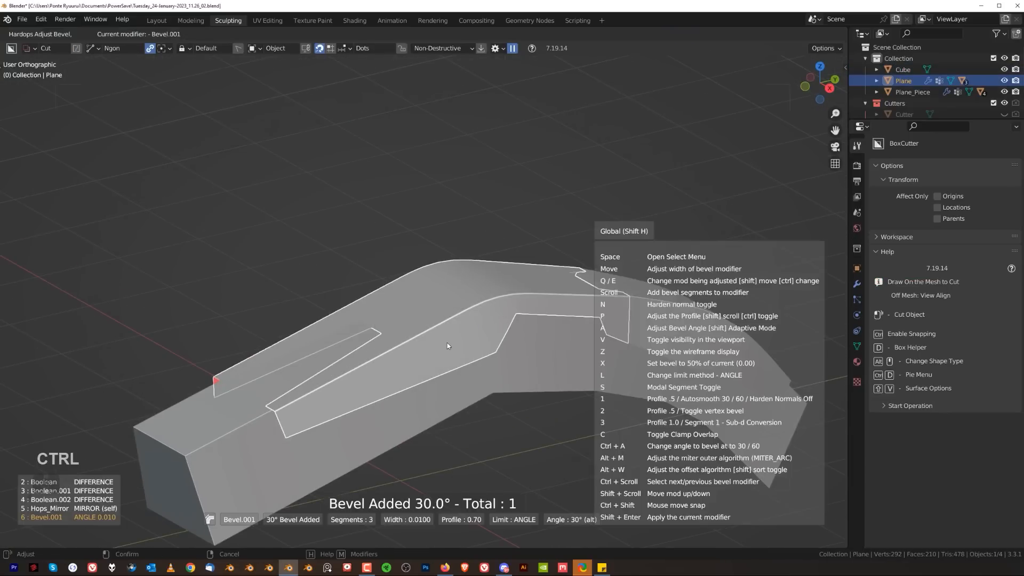
- Apply the boolean modifiers on the curved side panel and the sliced top panel with HardOps Sharpen
left_click(661, 331)
key("q")
left_click(661, 320, "ctrl")
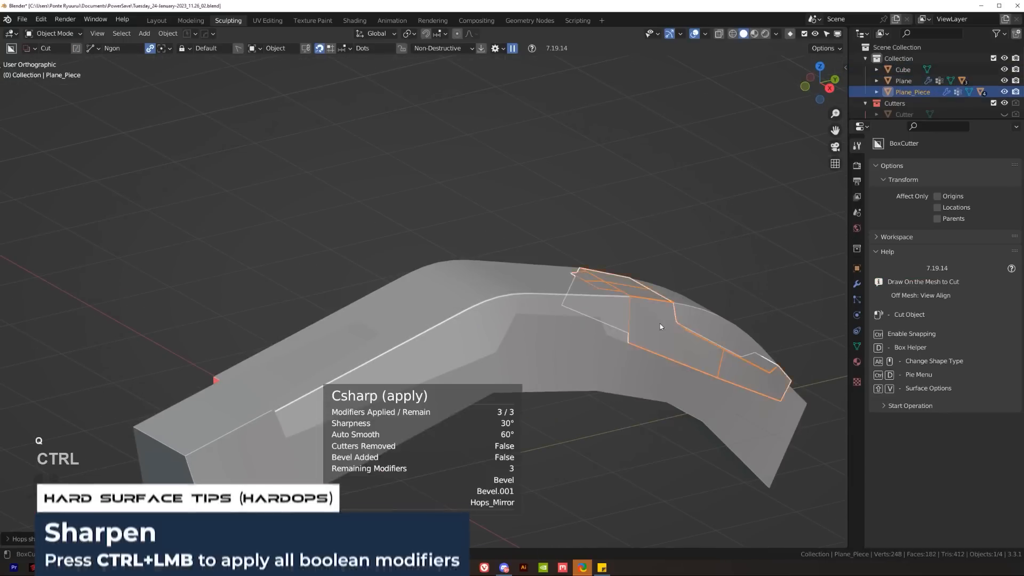
left_click(721, 321)
key("q")
left_click(725, 319, "ctrl")
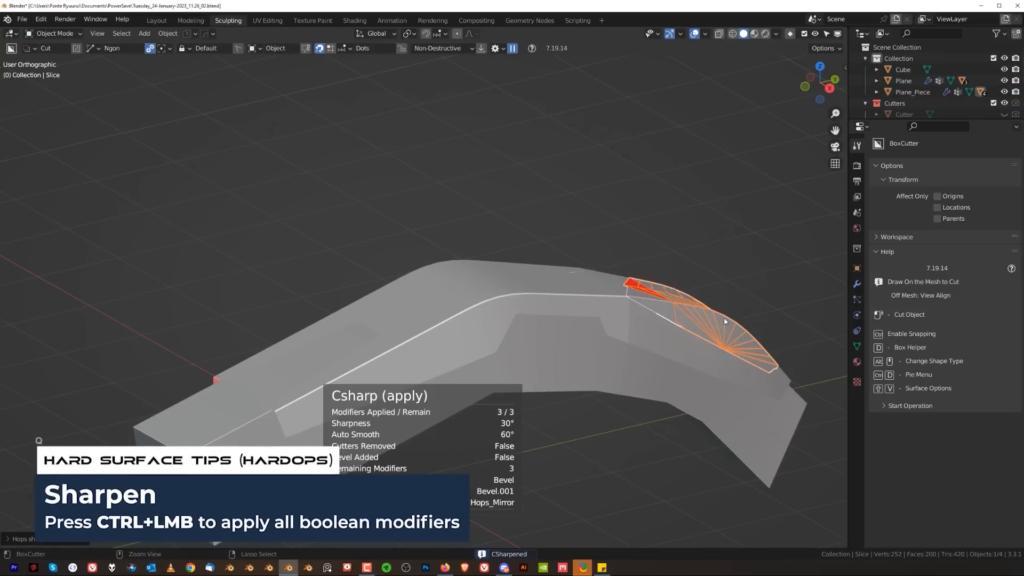
- Undo the last Sharpen application on the sliced curved panel and add a HardOps bevel with a 30° angle limit
right_click(733, 290)
middle_click_drag(716, 299, 459, 265, "shift")
scroll(448, 273, "up", 2)
key("q")
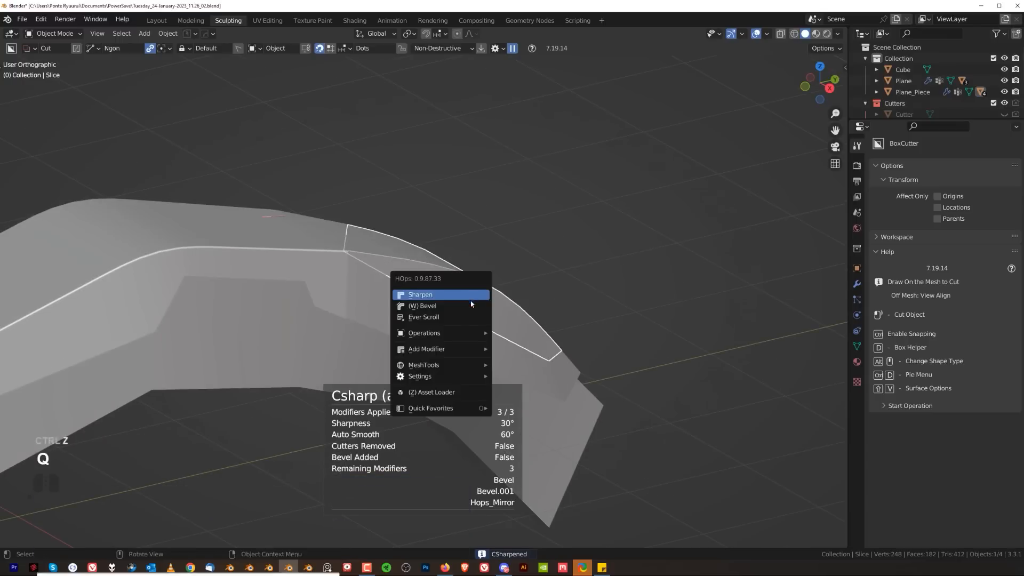
left_click(469, 309, "ctrl")
left_click(470, 308)
- Apply HardOps Sharpen to the body block beneath the panels
left_click(365, 388)
key("q")
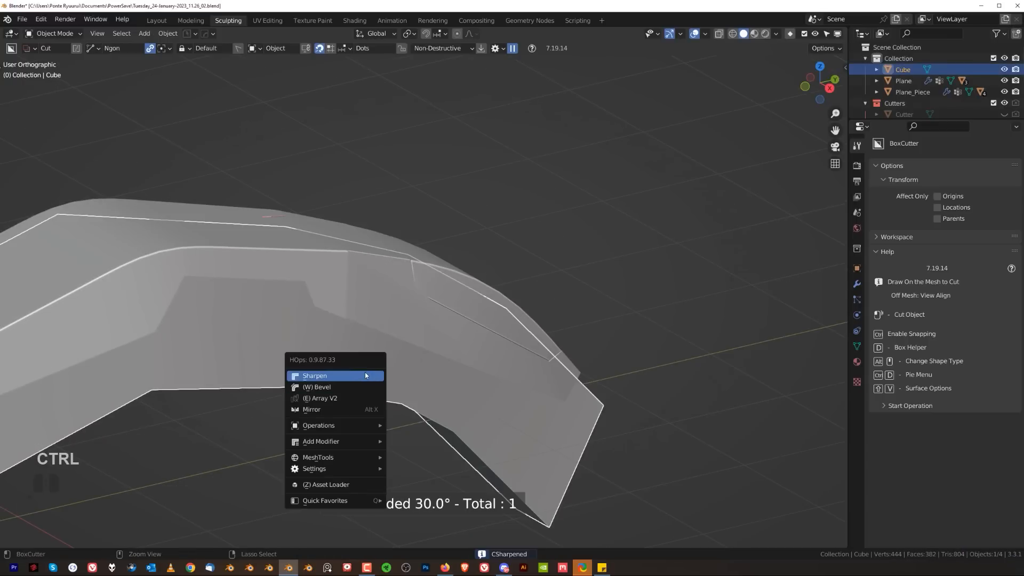
left_click(365, 373, "ctrl")
left_click(365, 374)
middle_click_drag(577, 219, 480, 275)
right_click(480, 265)
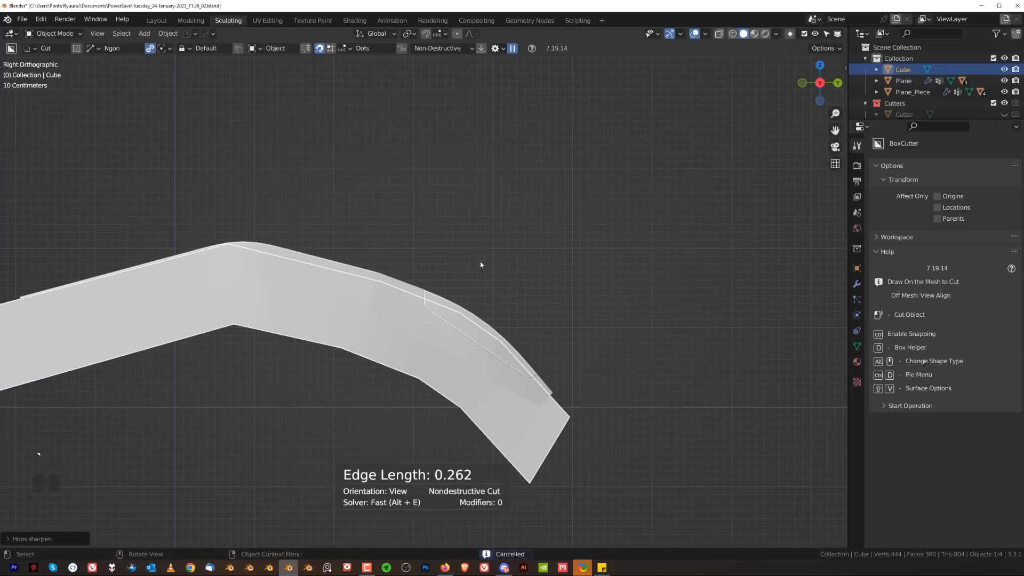
- Add a HardOps Solidify modifier to the long main armour panel with thickness about -0.027 and offset -1.00
left_click(418, 271)
middle_click_drag(371, 281, 504, 250, "shift")
scroll(380, 321, "up", 1)
left_click(258, 299)
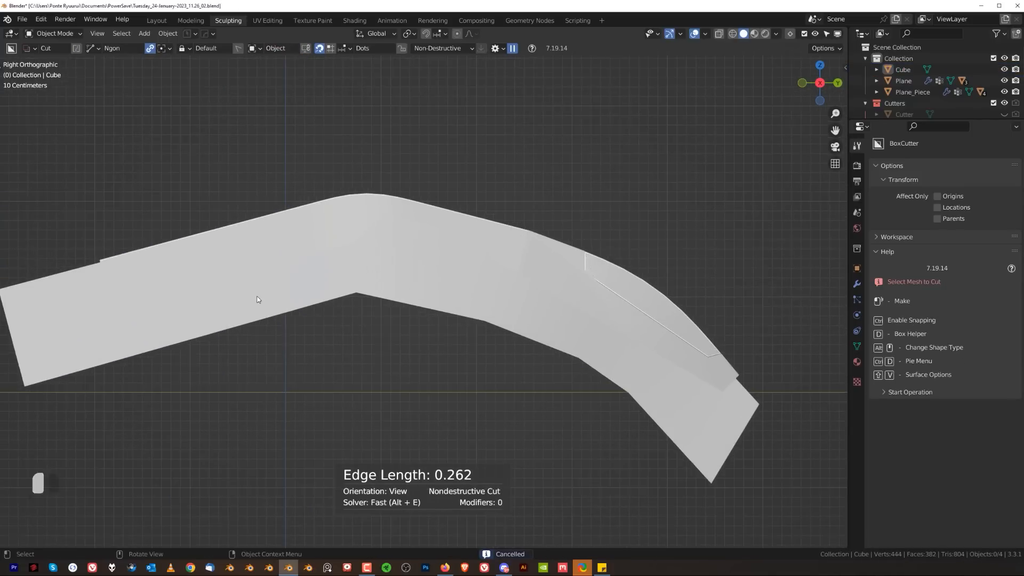
scroll(239, 308, "up", 1)
middle_click_drag(219, 316, 392, 304, "shift")
middle_click_drag(142, 269, 441, 328)
middle_click_drag(523, 349, 443, 258)
key("KP_5")
left_click(451, 247)
key("q")
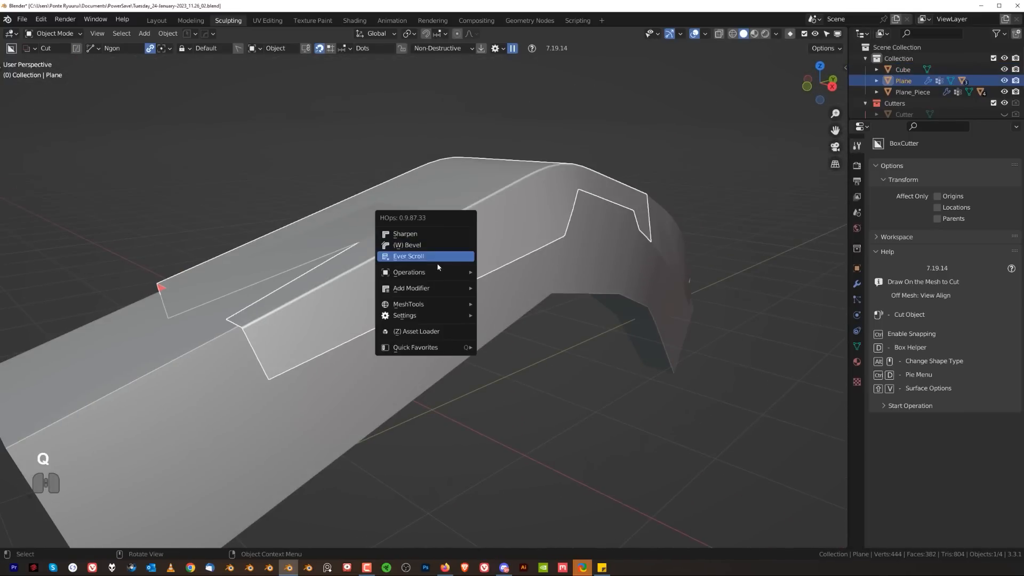
mouse_move(437, 276)
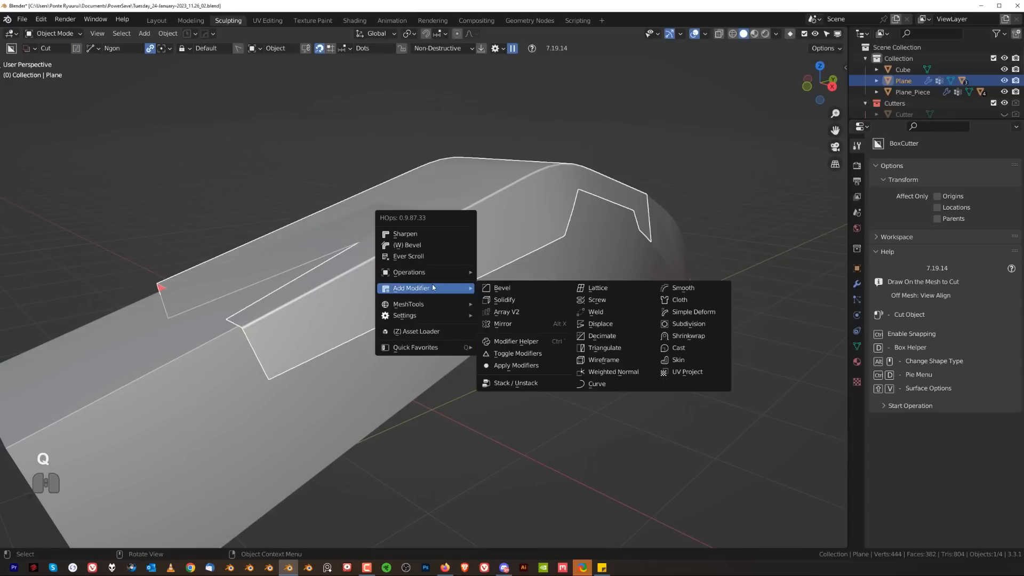
left_click(504, 301)
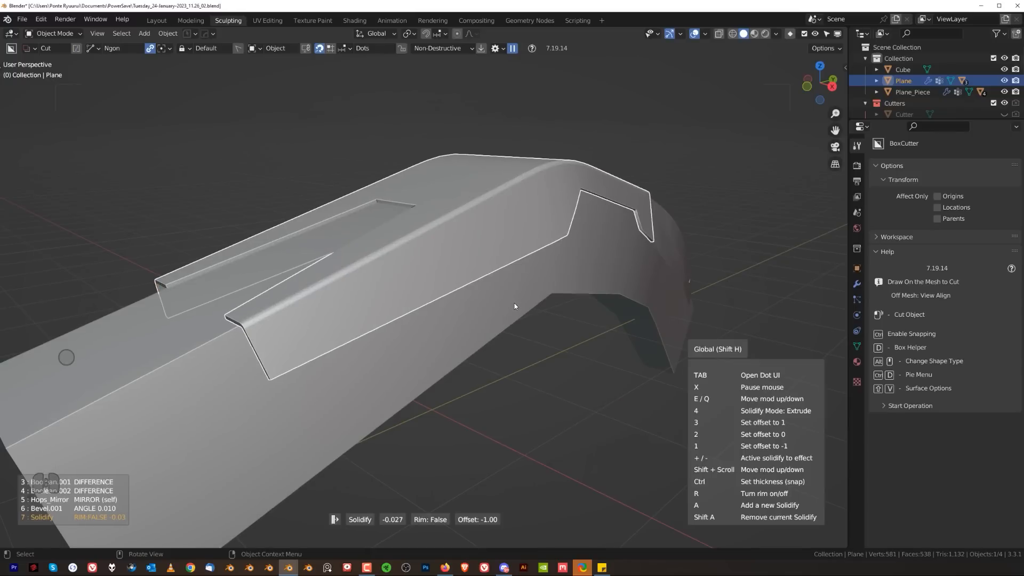
left_click(513, 306)
- Try adding a HardOps Solidify modifier to the panel piece adjoining the main armour panel
middle_click_drag(555, 304, 448, 290)
middle_click_drag(448, 291, 263, 281, "shift")
scroll(320, 274, "up", 3)
middle_click_drag(373, 251, 455, 308, "shift")
scroll(402, 331, "down", 2)
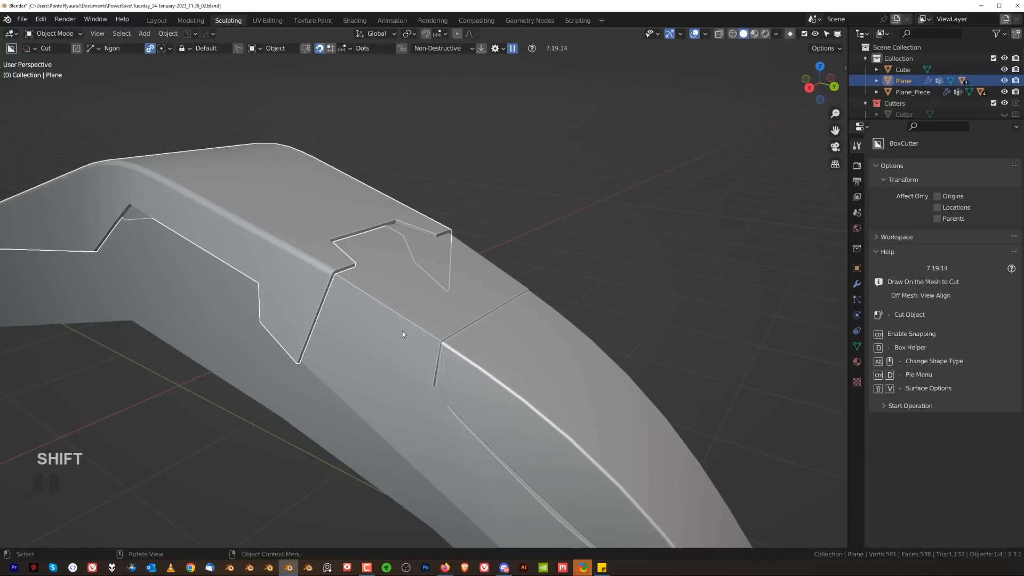
left_click(403, 328)
scroll(400, 330, "up", 2)
key("q")
mouse_move(389, 328)
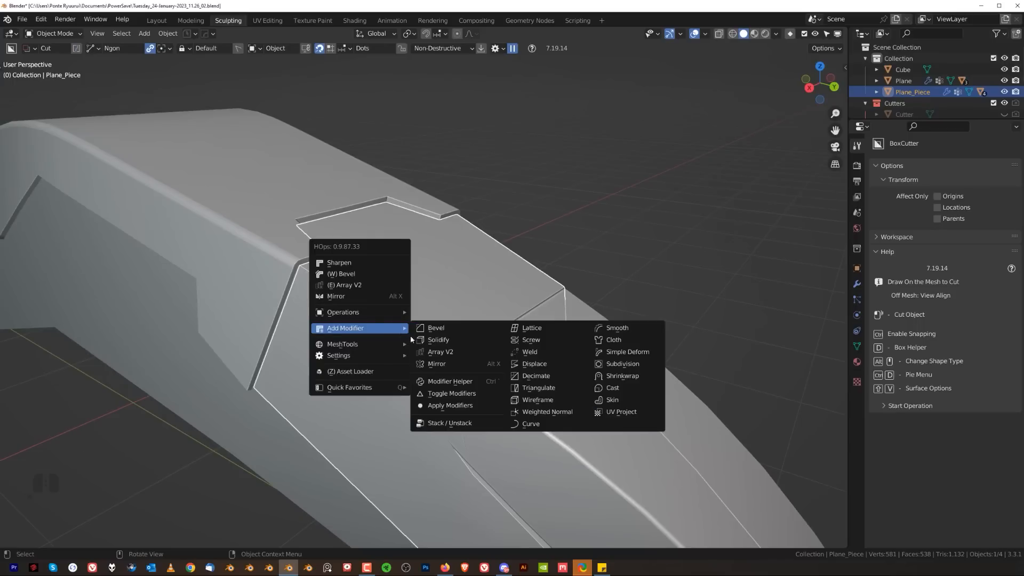
left_click(432, 341)
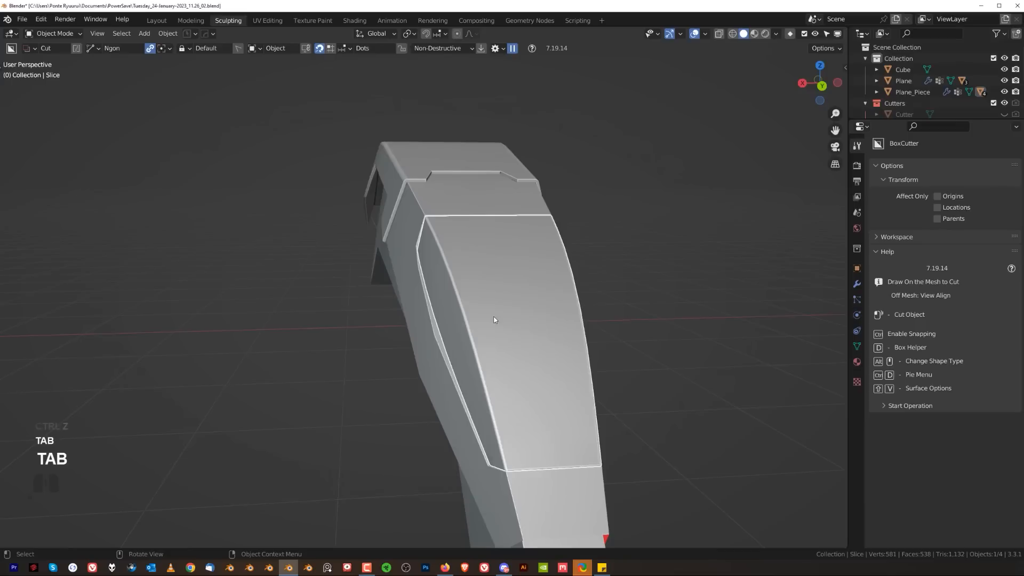
- Check the sliced curved panel's modifier stack and run HardOps Smart Apply to apply everything except the bevel
middle_click_drag(494, 319, 568, 338)
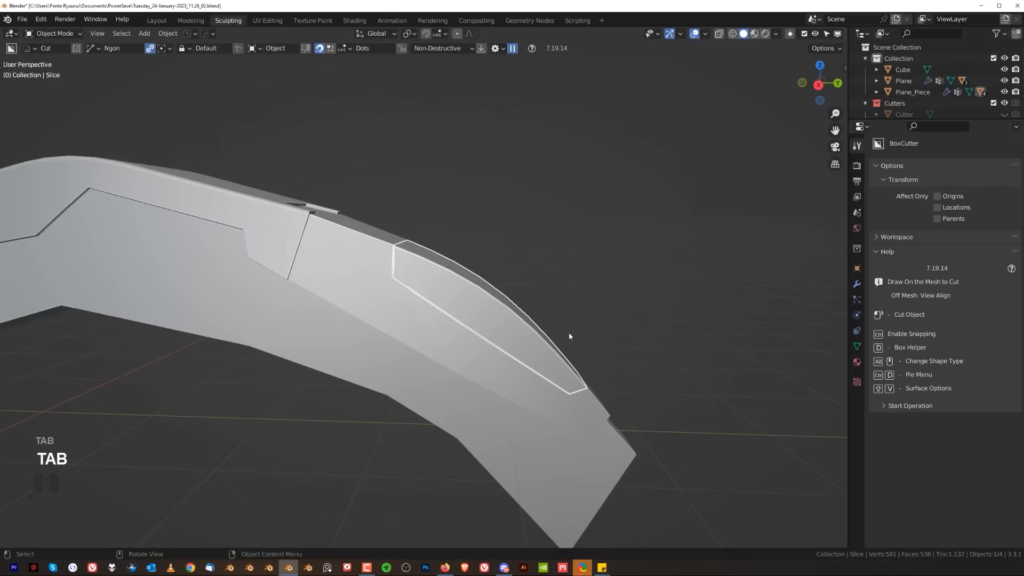
key("ctrl+grave")
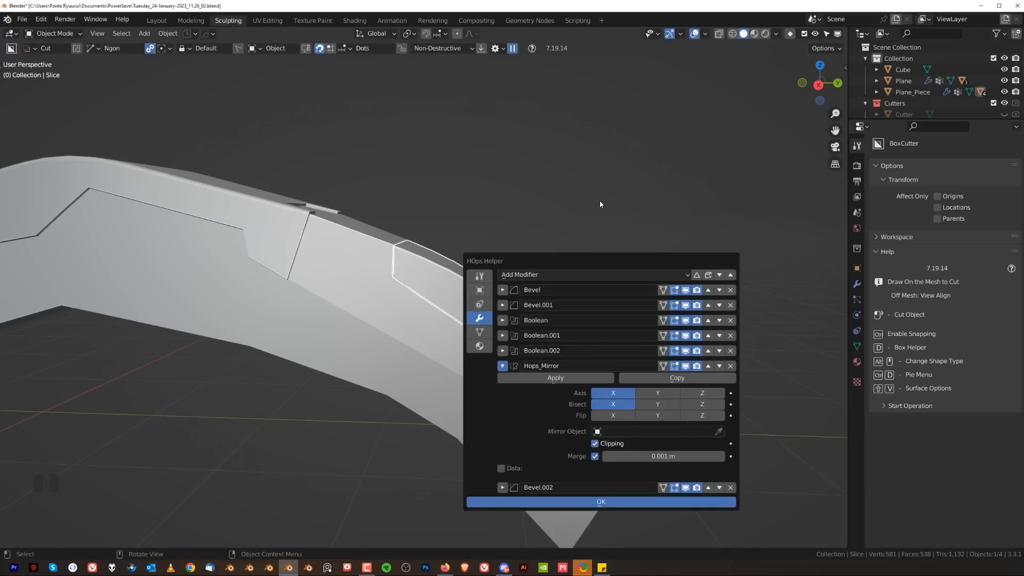
key("q")
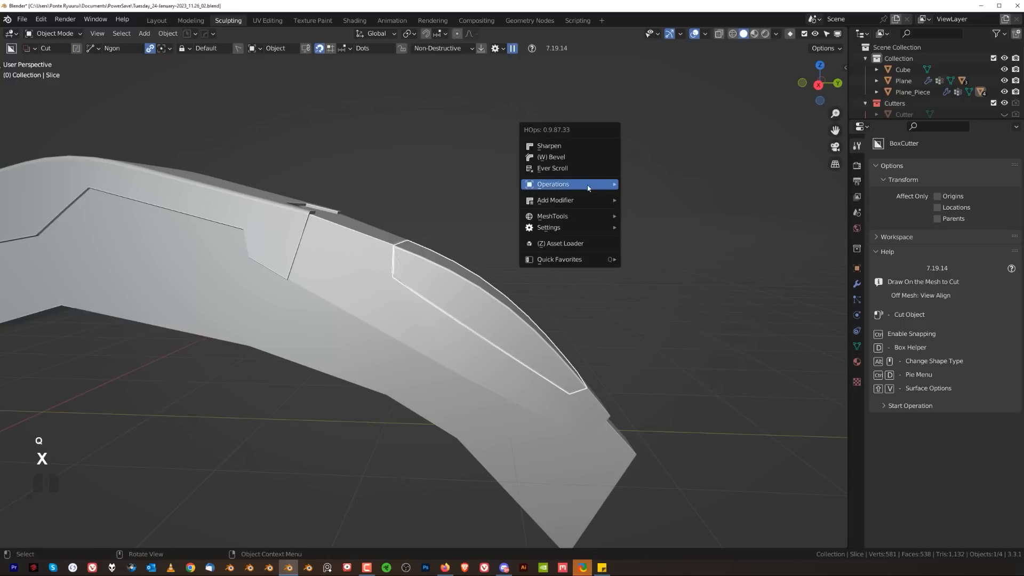
mouse_move(601, 185)
left_click(659, 291)
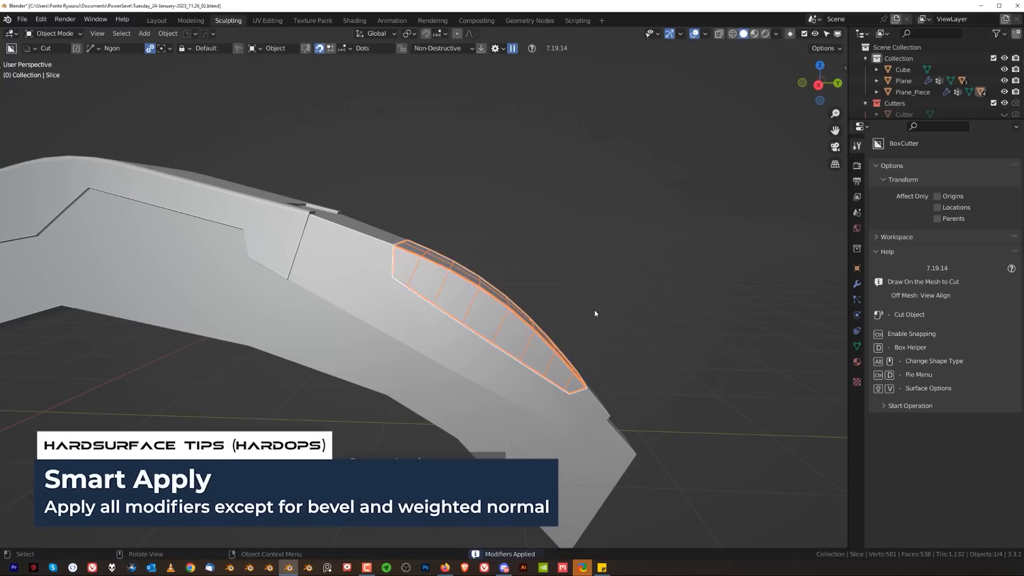
middle_click_drag(594, 312, 442, 329)
- Isolate the sliced curved panel in local view and enter Edit Mode on its mesh
key("Tab")
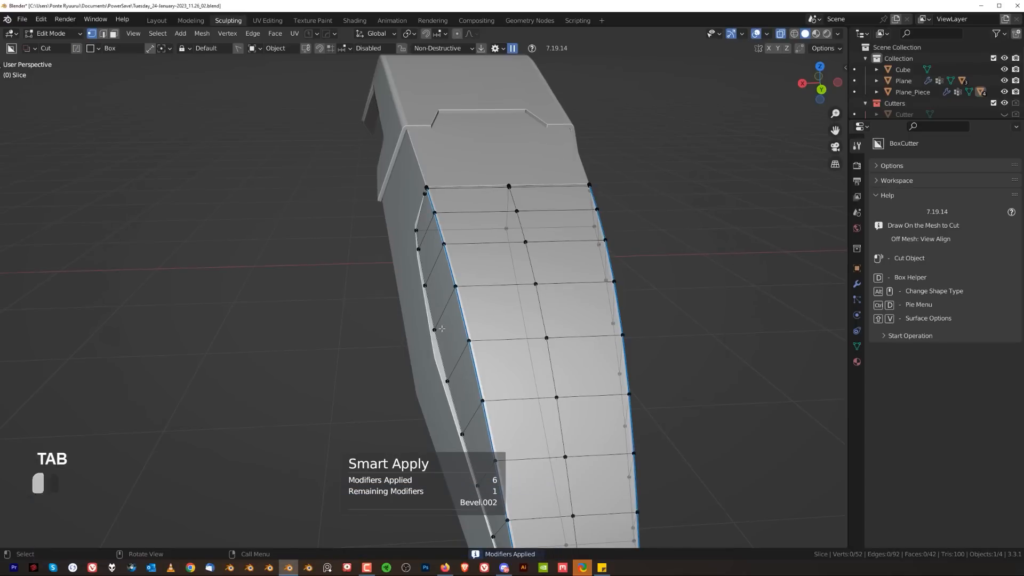
left_click(445, 380, "ctrl")
middle_click_drag(442, 378, 576, 451)
middle_click_drag(490, 385, 475, 309)
key("Tab")
key("slash")
key("Tab")
left_click(521, 296)
left_click(578, 323, "ctrl")
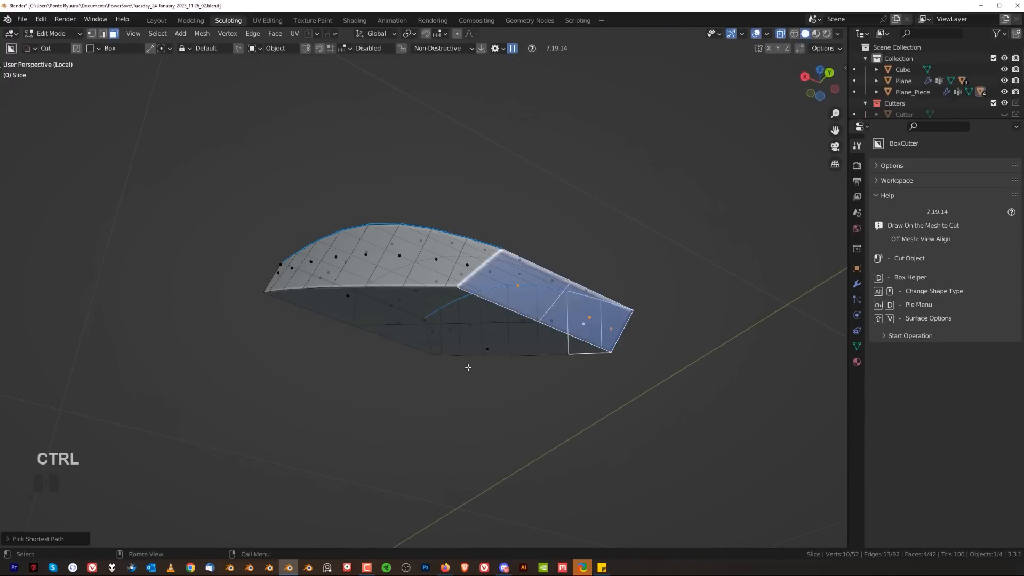
middle_click_drag(578, 323, 566, 363)
scroll(567, 361, "down", 1)
left_click(566, 310)
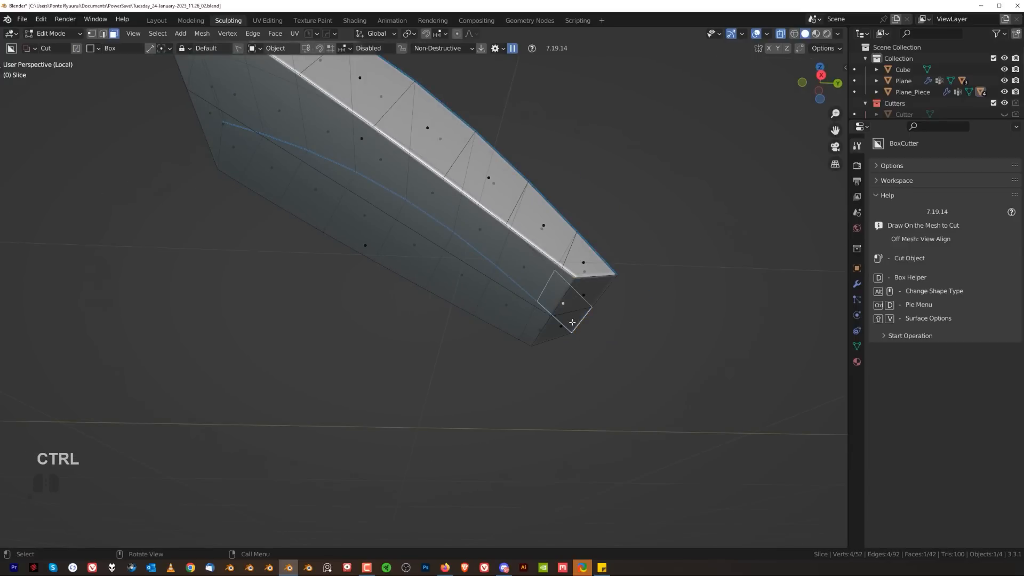
left_click(581, 298)
left_click(556, 325, "shift")
middle_click_drag(539, 326, 471, 333)
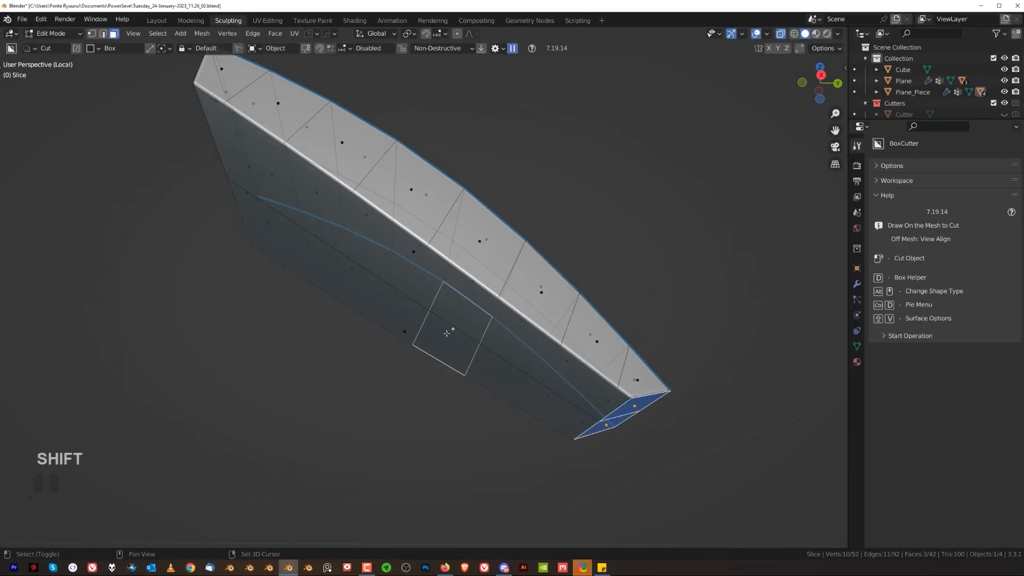
key("ctrl+z")
- Turn off X-ray, select the curved panel's underside and both end faces, and delete those faces
key("Tab")
left_click(621, 398)
left_click(437, 301, "shift")
left_click(423, 320, "shift")
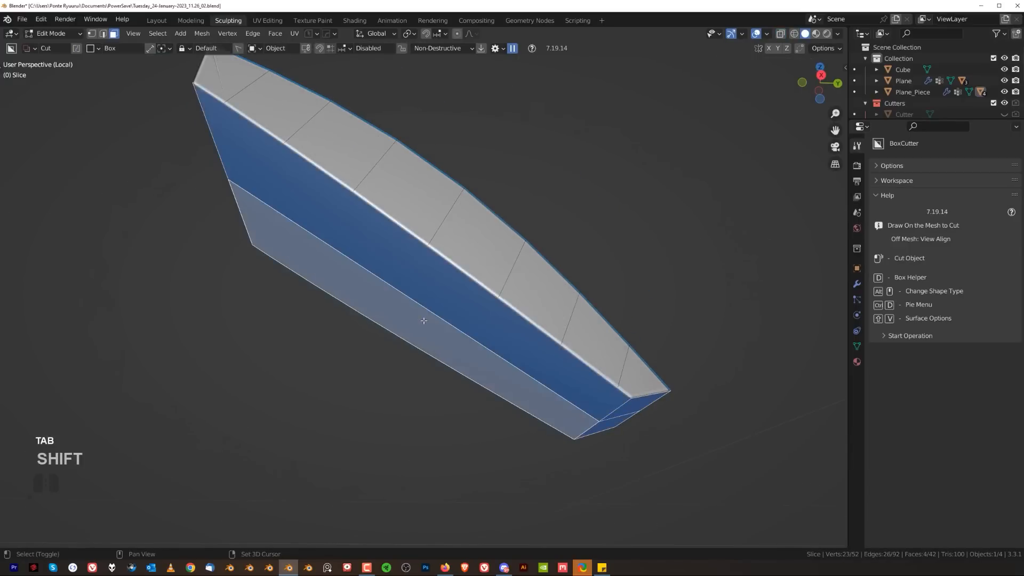
middle_click_drag(423, 321, 439, 341)
left_click(315, 176, "shift")
left_click(213, 171, "shift")
key("x")
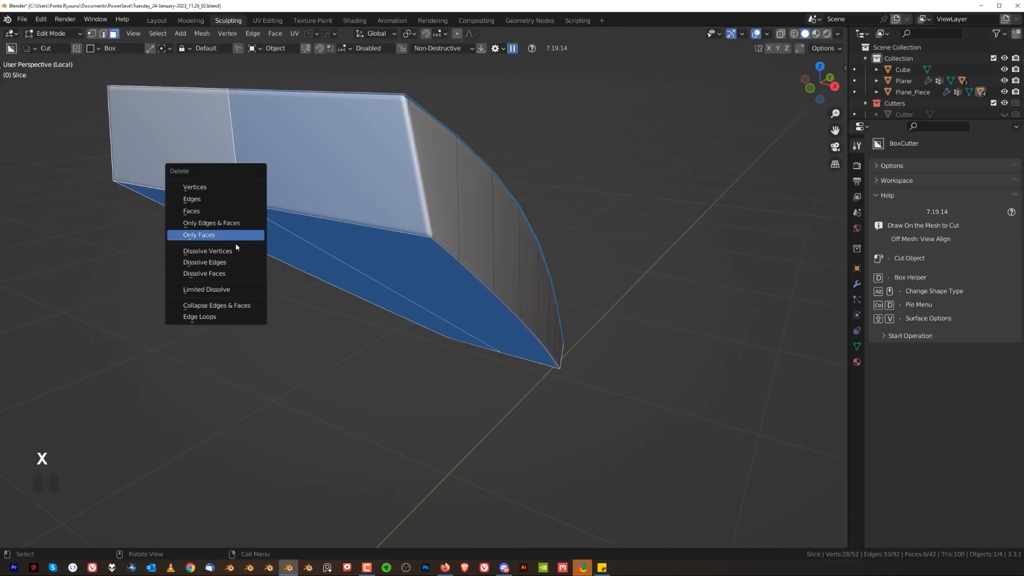
left_click(191, 211)
middle_click_drag(277, 251, 408, 303)
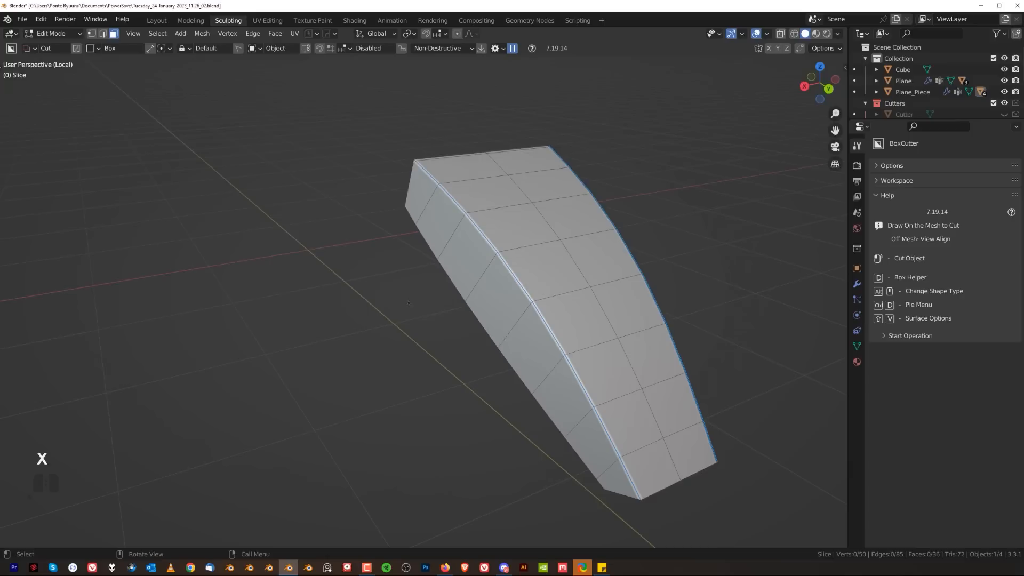
middle_click_drag(529, 345, 520, 363)
- Switch the curved panel's mesh to vertex selection and open the Preferences
key("Tab")
middle_click_drag(461, 346, 395, 320, "shift")
middle_click_drag(395, 320, 461, 381)
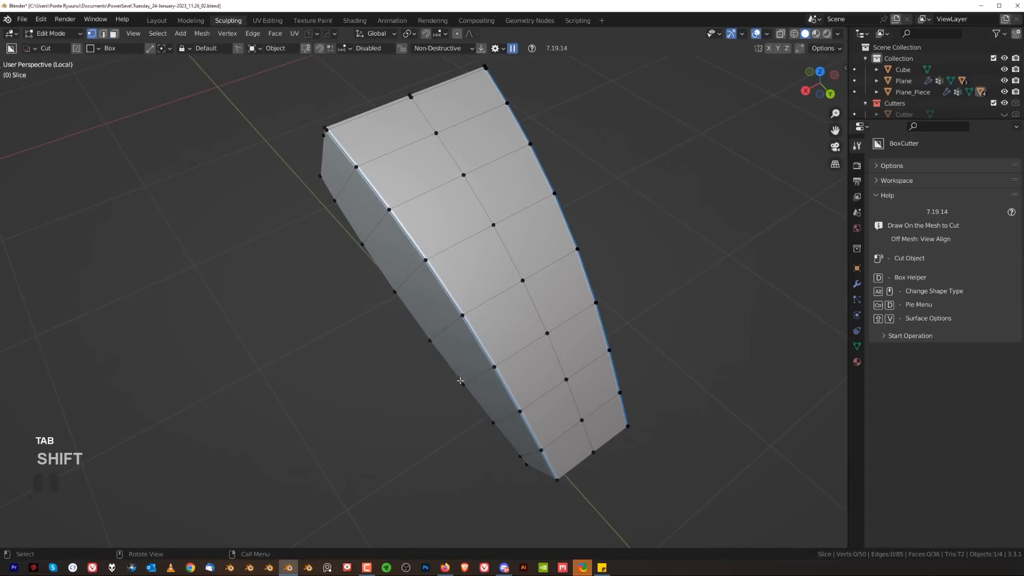
left_click(38, 19)
left_click(59, 176)
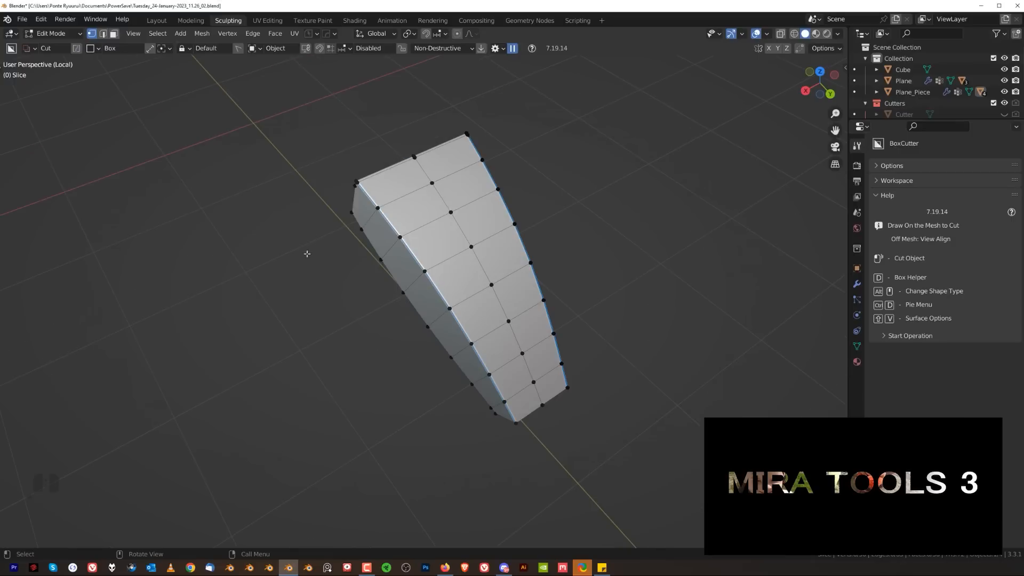
- Select the vertex path along the curved panel's lower side edge and show the Mira Tools CurveStretch options
left_click(494, 421, "ctrl")
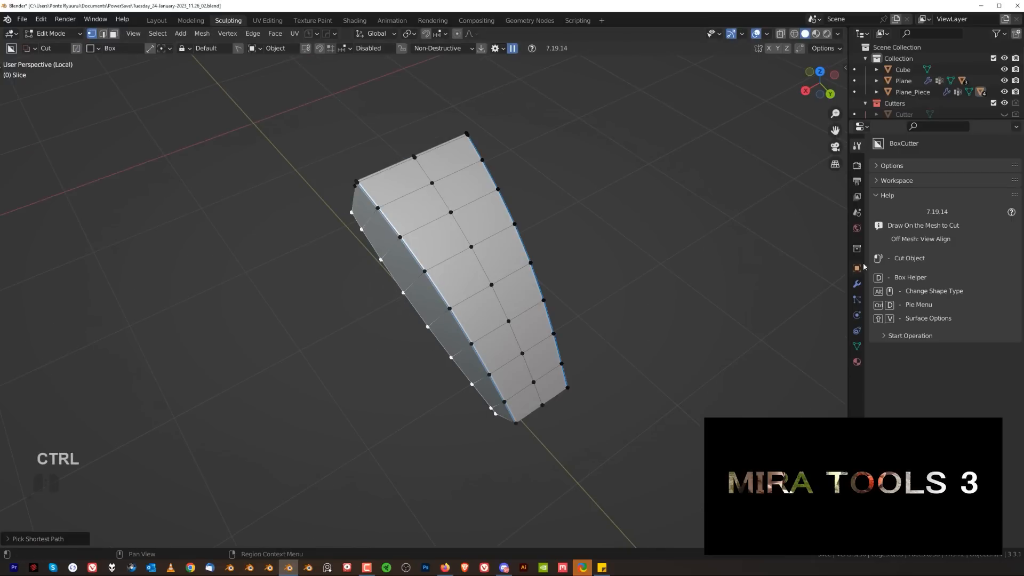
key("n")
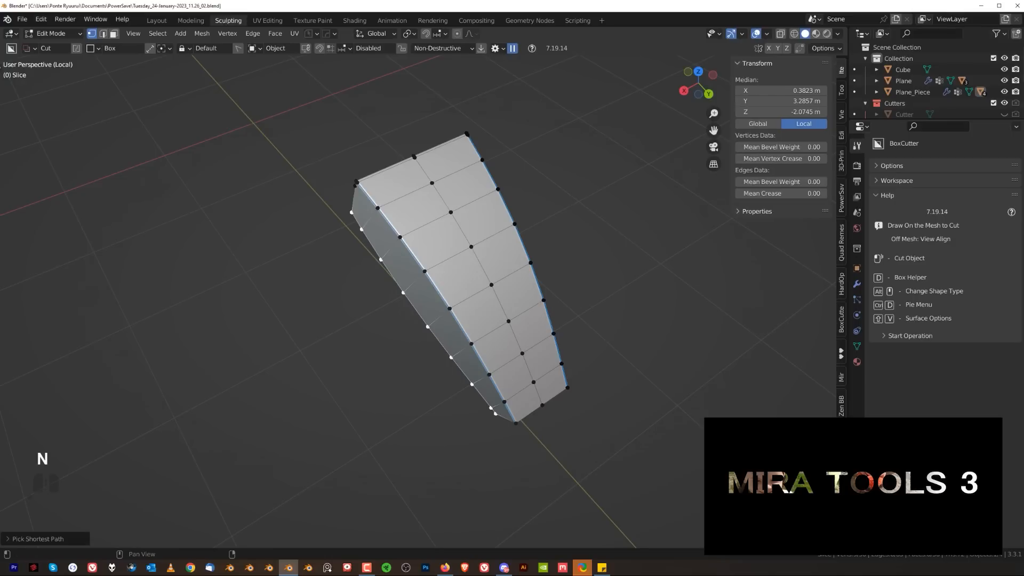
left_click(840, 380)
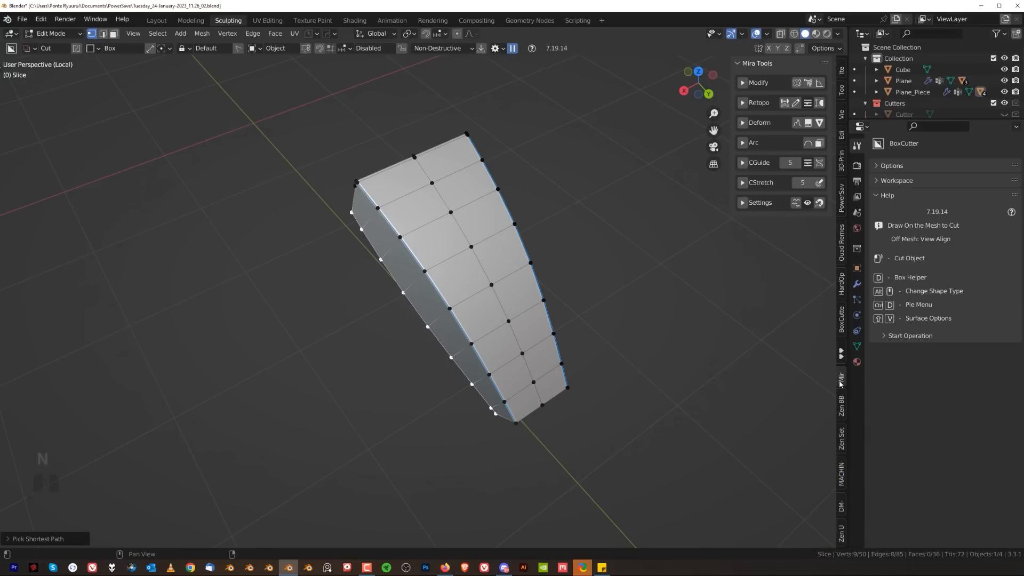
left_click(742, 182)
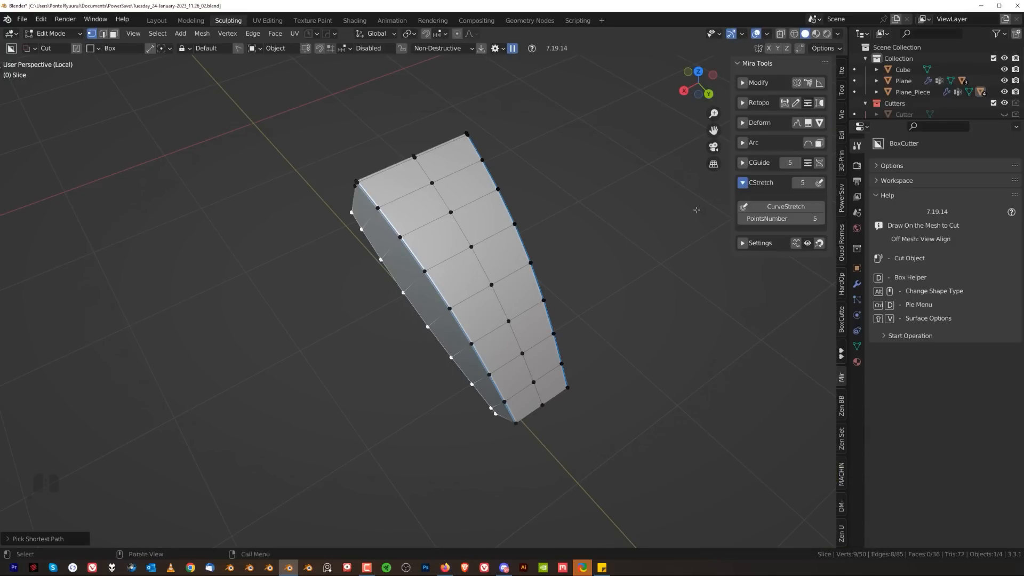
- Exit local view and look at the panel from the top in orthographic projection alongside the body block
middle_click_drag(480, 299, 498, 309)
key("KP_7")
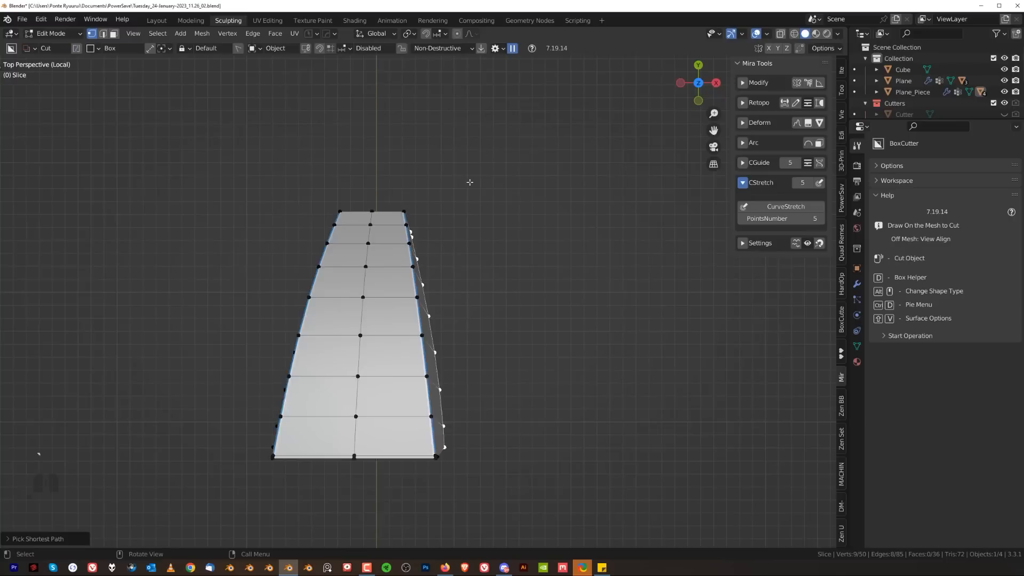
key("KP_5")
key("KP_Divide")
key("KP_7")
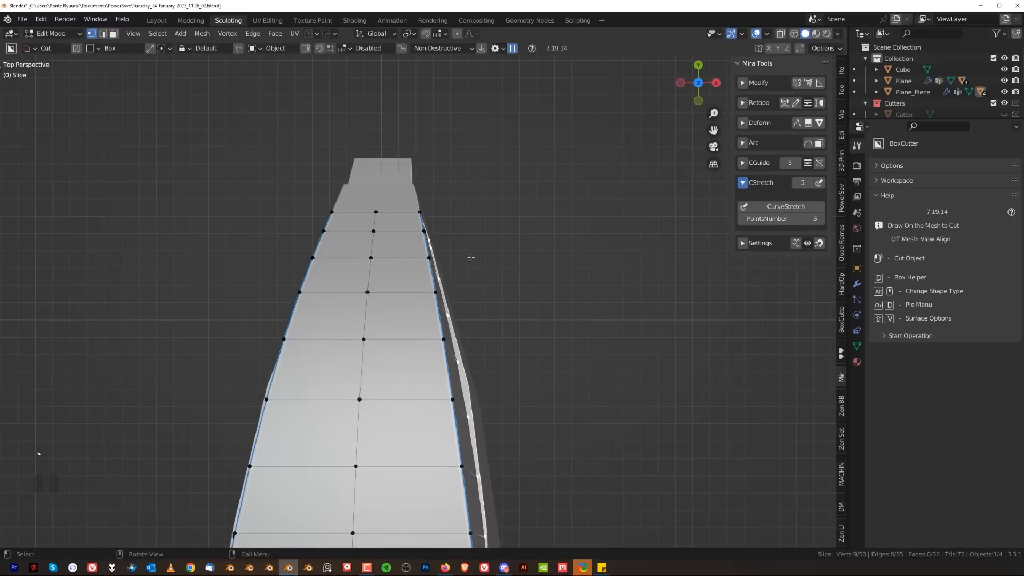
key("KP_5")
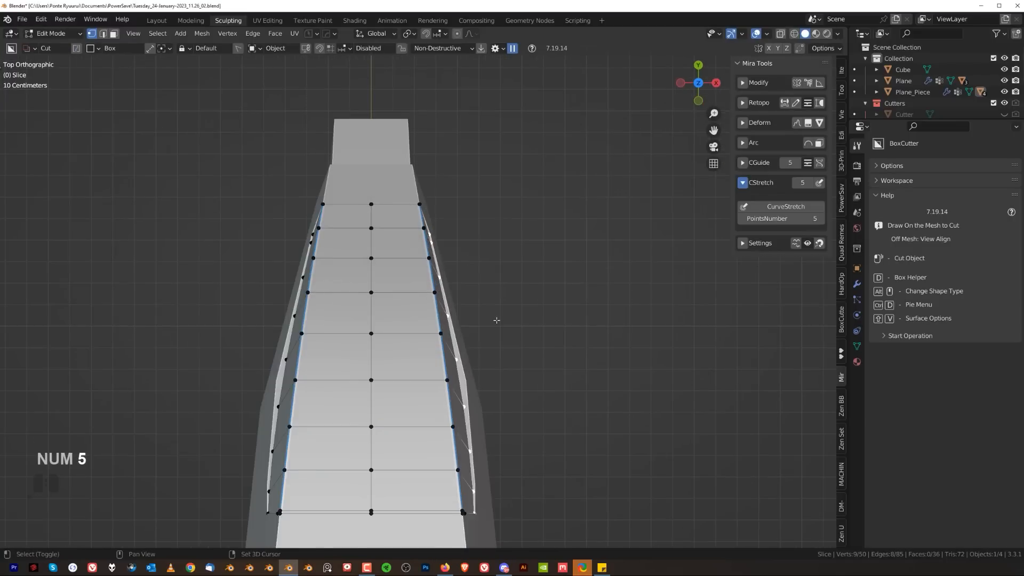
middle_click_drag(497, 320, 494, 285, "shift")
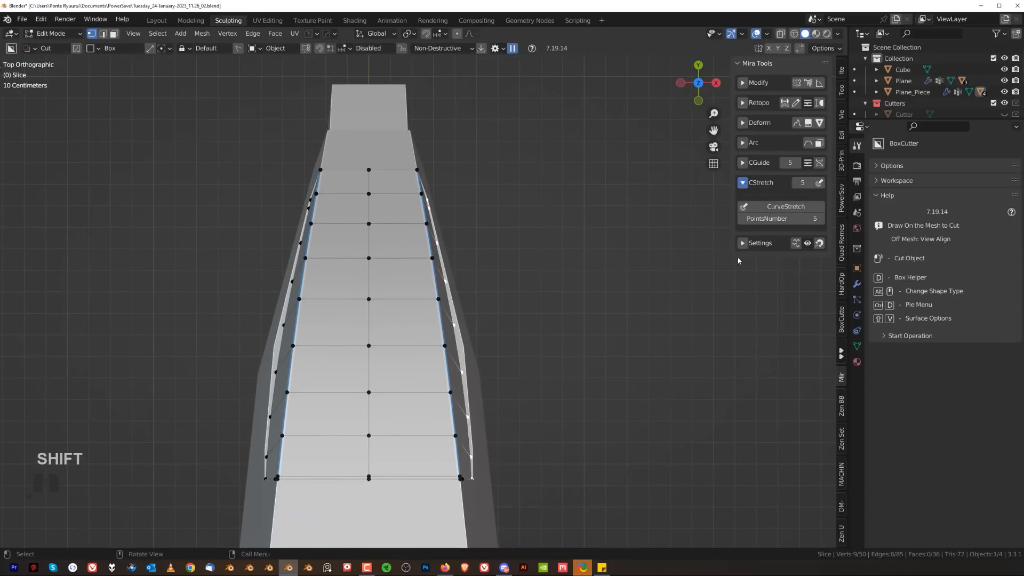
- Bow the selected side edge with a 3-point CurveStretch and symmetrize the curved panel with MACHIN3 Symmetrize
left_click(771, 210)
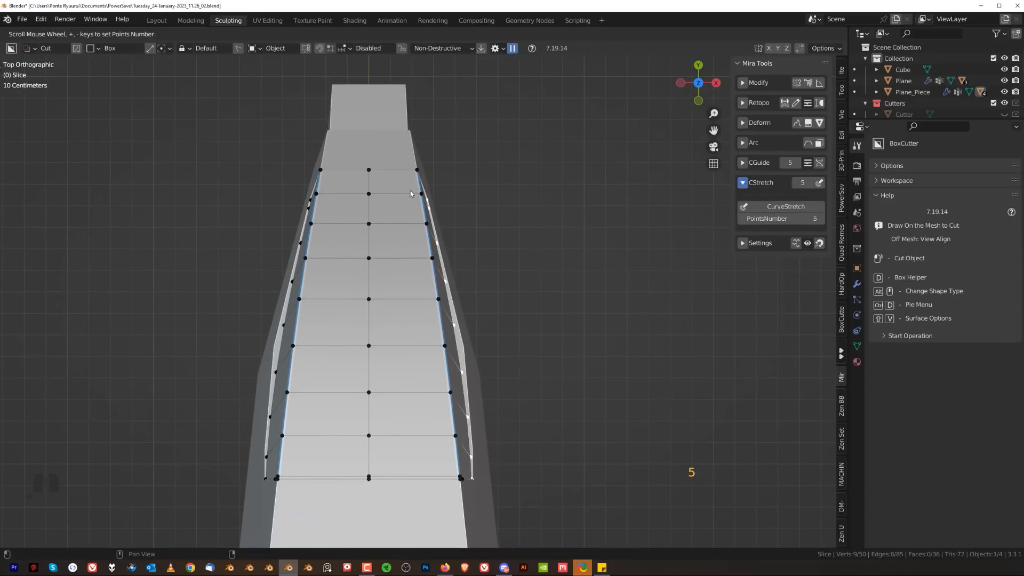
left_click(527, 321)
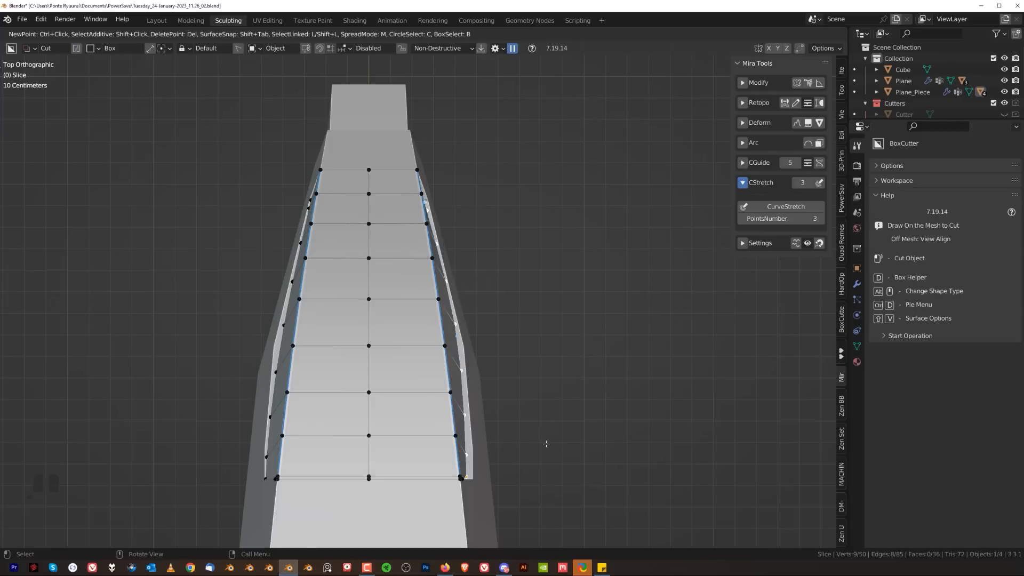
middle_click_drag(546, 443, 384, 341)
key("space")
scroll(480, 277, "down", 3)
mouse_move(480, 278)
middle_mouse_down()
mouse_move(443, 267)
mouse_move(491, 260)
middle_mouse_up()
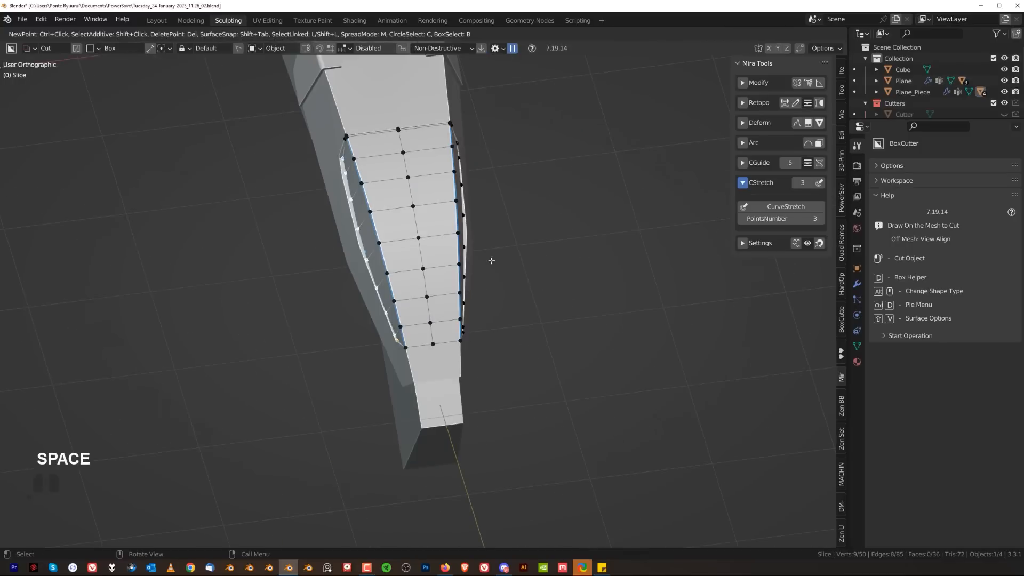
key("space")
key("alt+x")
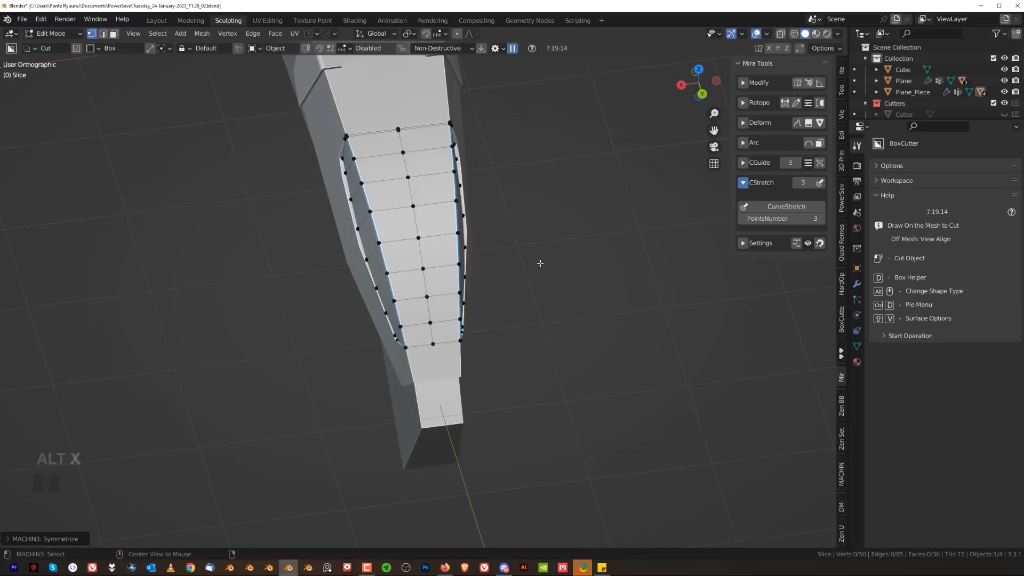
- Leave mesh editing and examine the curved panel against the body block from behind in orthographic projection
key("Tab")
middle_click_drag(484, 274, 372, 230)
scroll(452, 359, "up", 1)
scroll(452, 358, "up", 1)
key("grave")
left_click(316, 195)
key("grave")
left_click(617, 272)
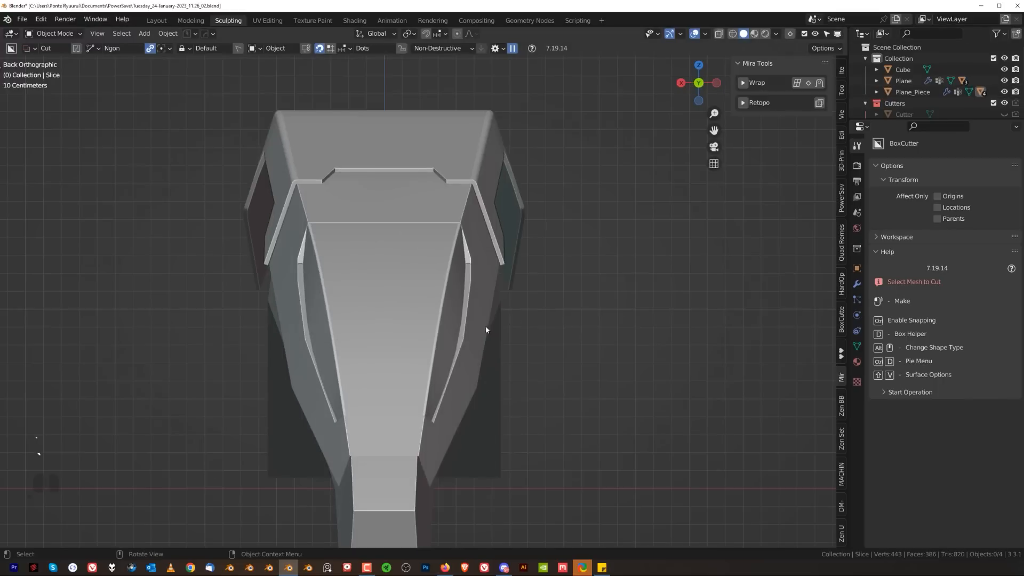
middle_click_drag(454, 251, 464, 141, "shift")
scroll(444, 235, "up", 2)
middle_click_drag(436, 275, 446, 291, "shift")
- Select the vertices along the curved panel's narrow lower end and scale them inward along the global X axis
left_click(446, 293)
key("Tab")
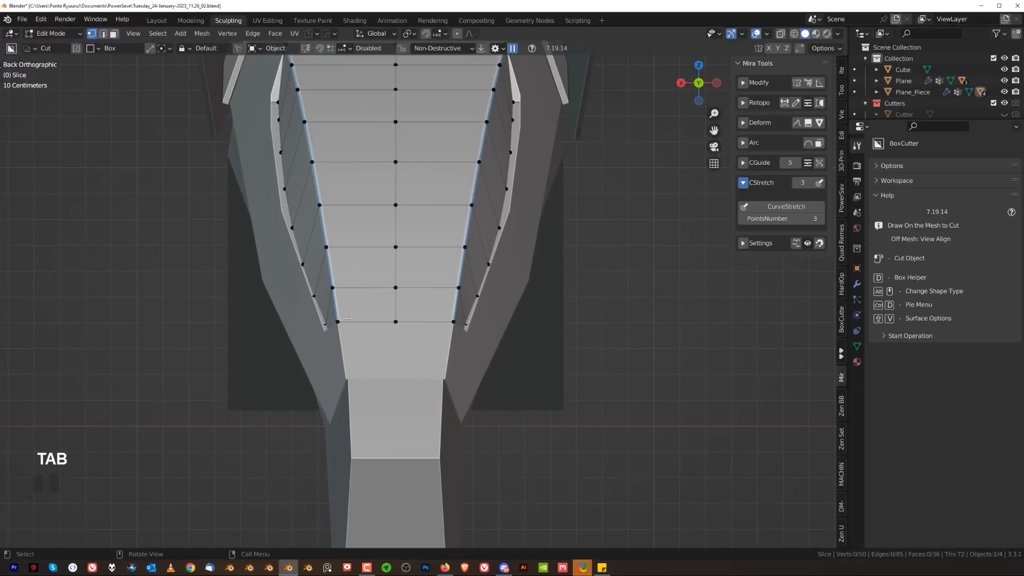
middle_click_drag(464, 349, 433, 403)
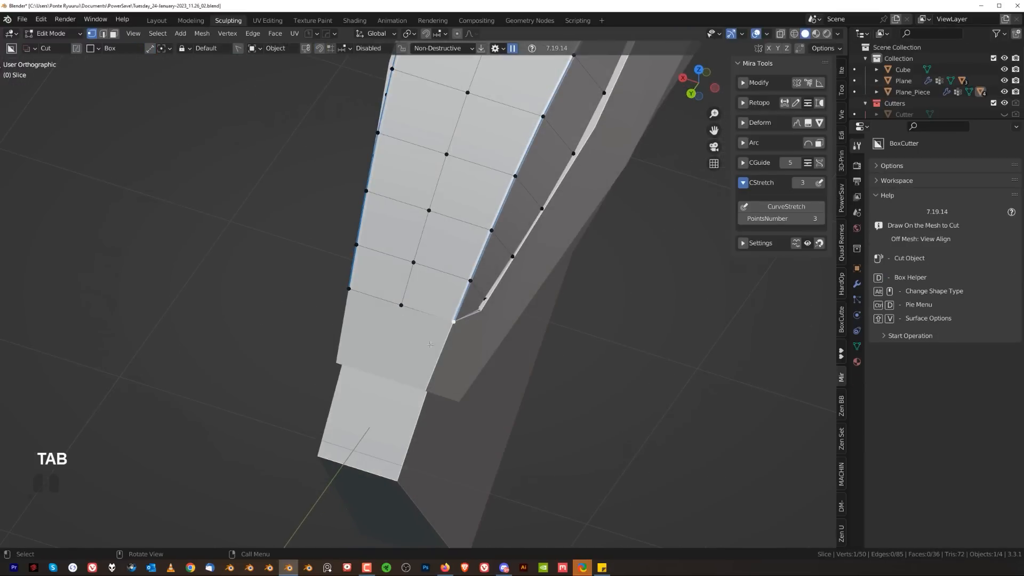
key("slash")
middle_click_drag(430, 344, 418, 345)
middle_click_drag(452, 311, 451, 352, "shift")
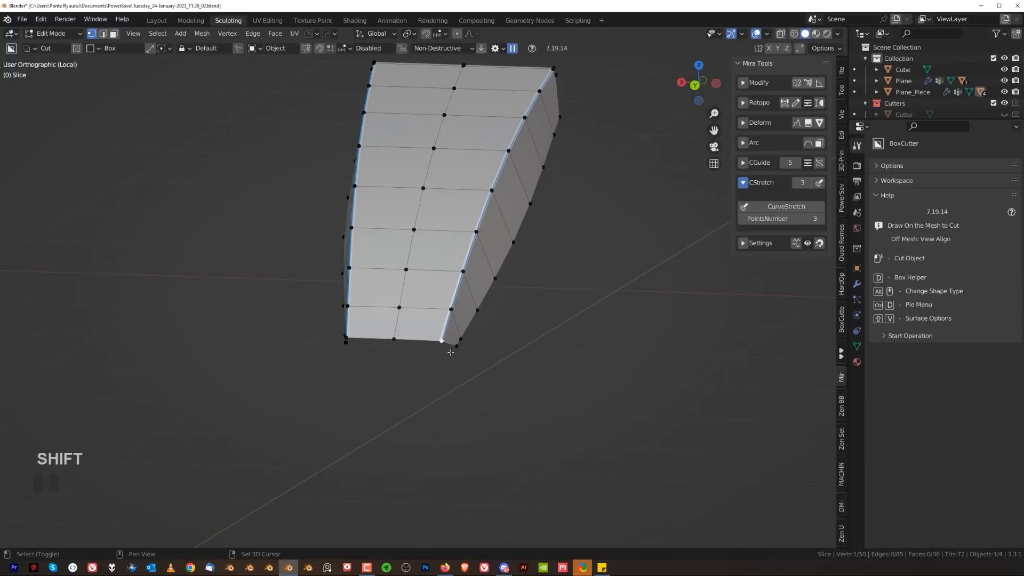
left_click(350, 326, "shift")
middle_click_drag(350, 326, 368, 381)
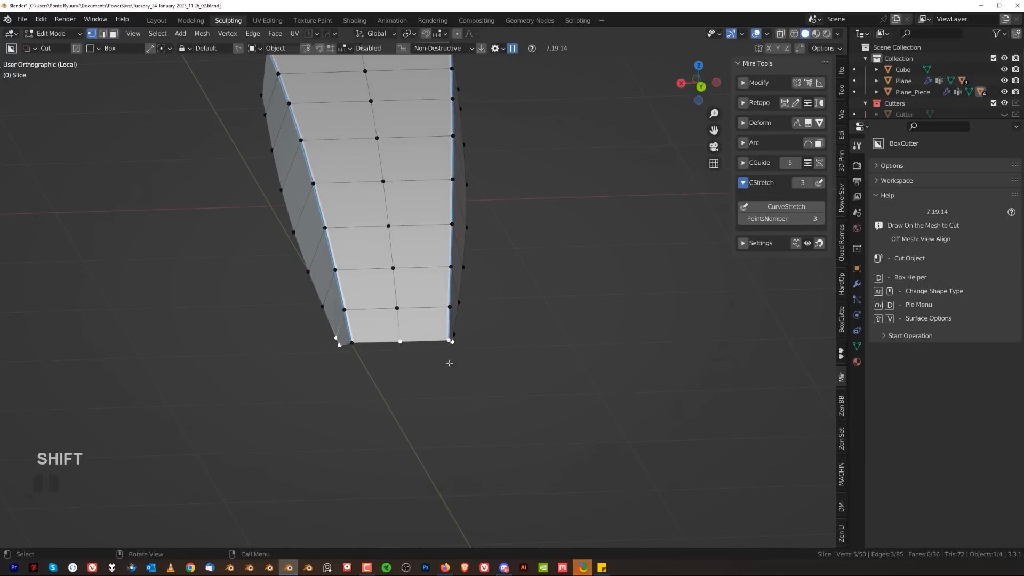
middle_click_drag(459, 349, 472, 380)
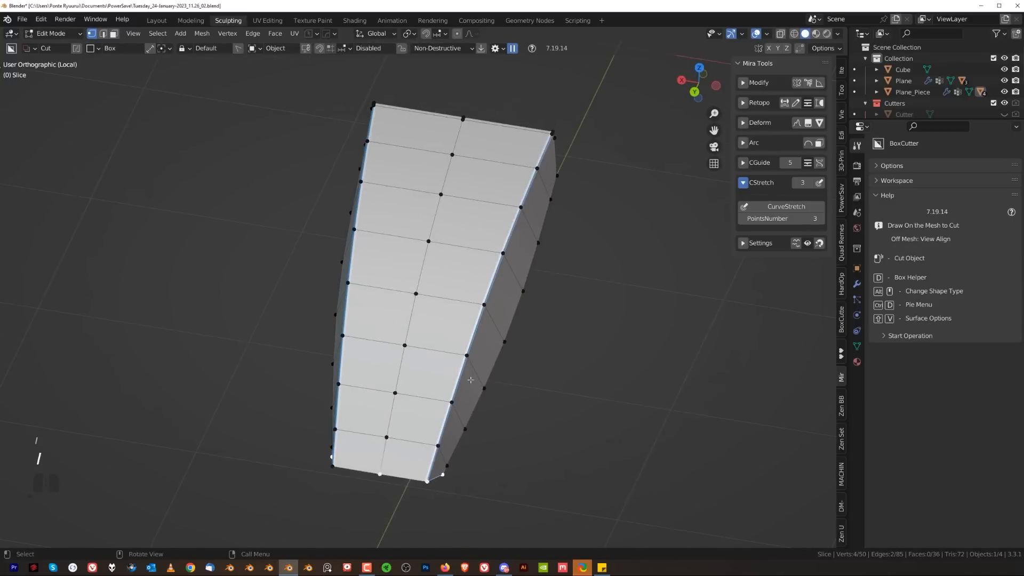
key("KP_5")
key("slash")
key("grave")
middle_click_drag(527, 328, 680, 369)
key("s")
key("x")
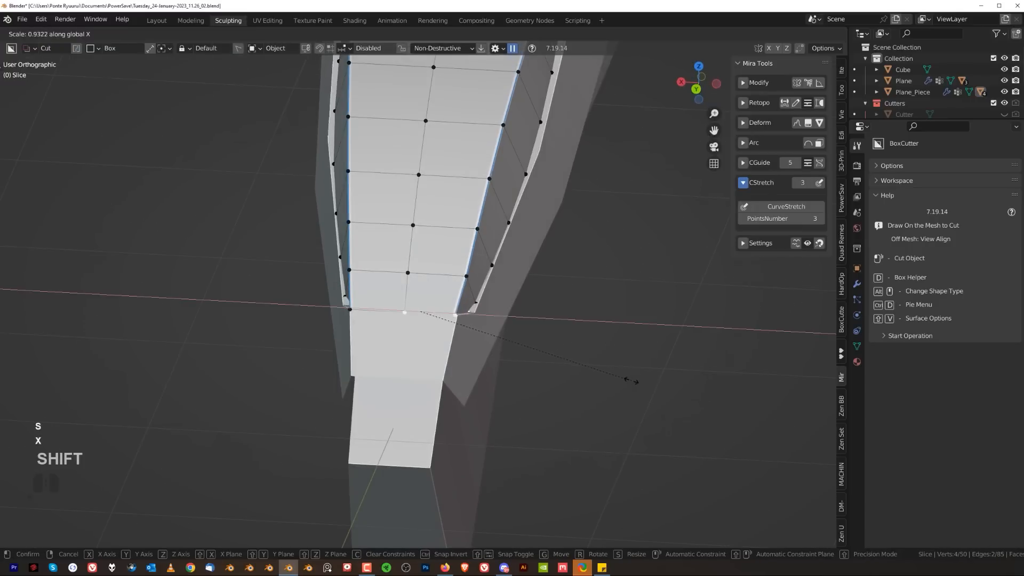
left_click(598, 377)
- Symmetrize the curved panel with MACHIN3 Symmetrize and merge the duplicate centre vertices at its narrow lower end
middle_click_drag(597, 378, 513, 368)
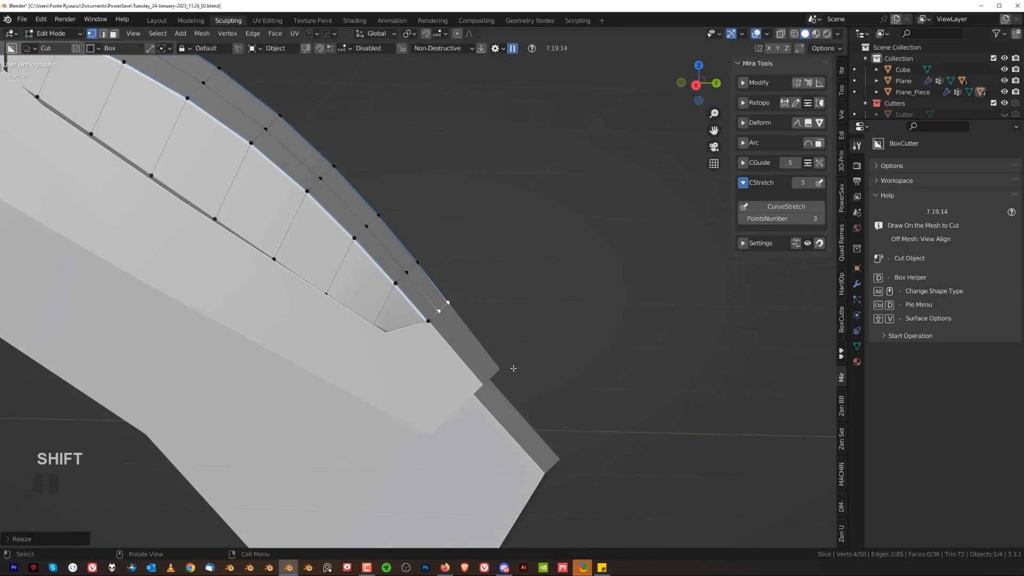
middle_click_drag(463, 337, 427, 351)
key("alt+x")
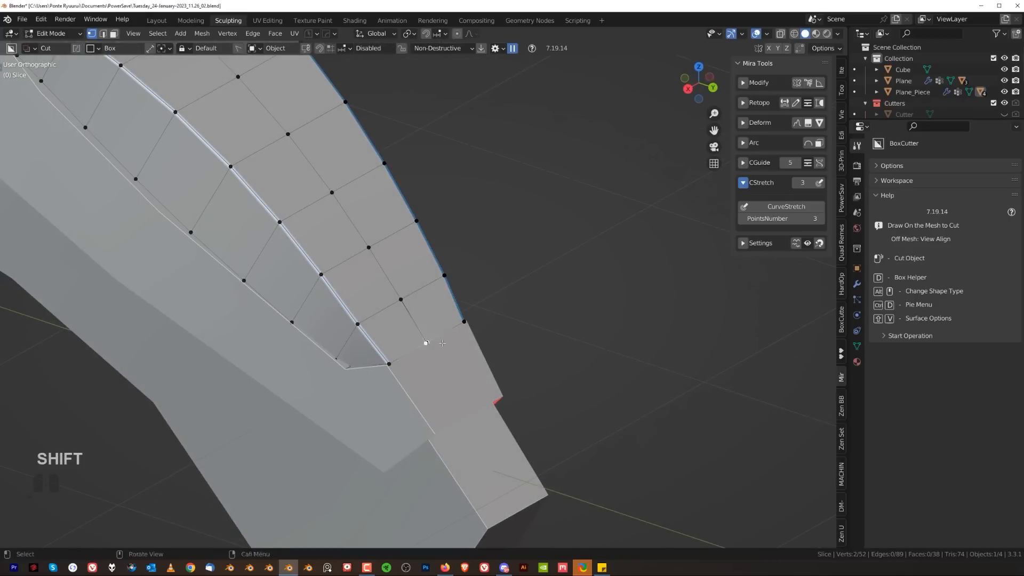
key("shift+1")
- Try to move the three selected vertices at the panel's narrow end toward the body block, and undo the move
middle_click_drag(464, 358, 507, 356)
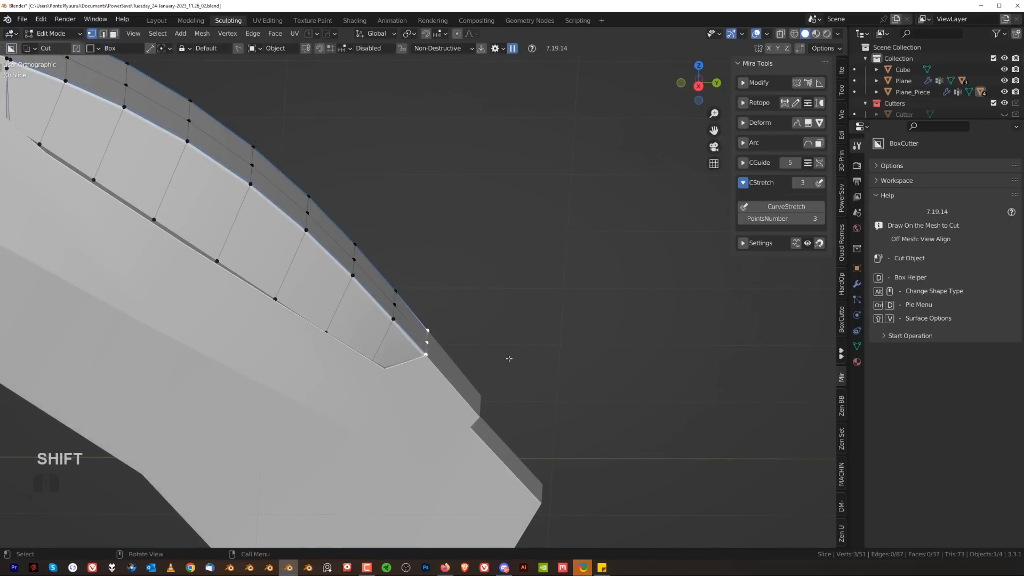
key("g")
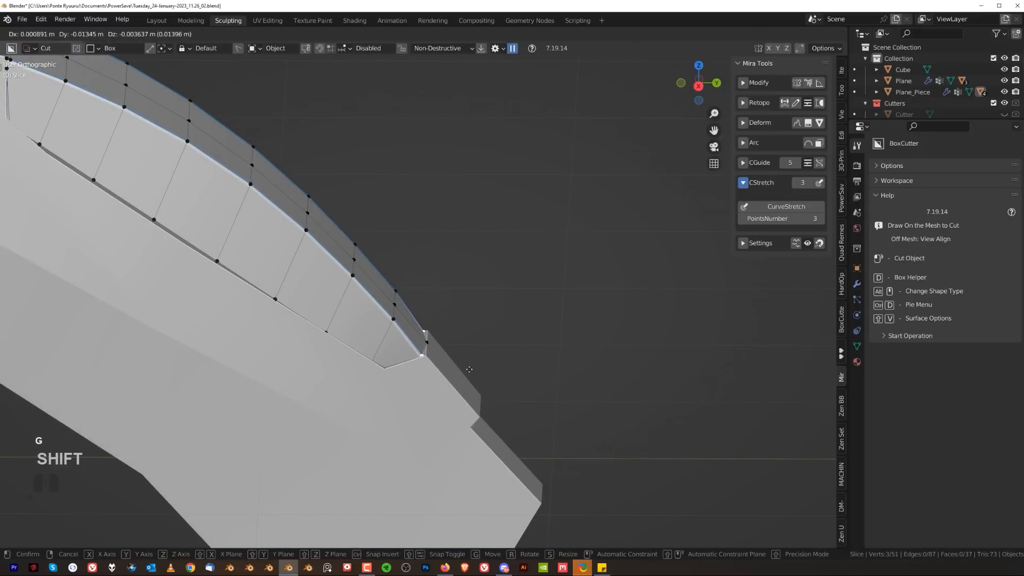
left_click(469, 369)
middle_click_drag(469, 369, 245, 405)
key("ctrl+z")
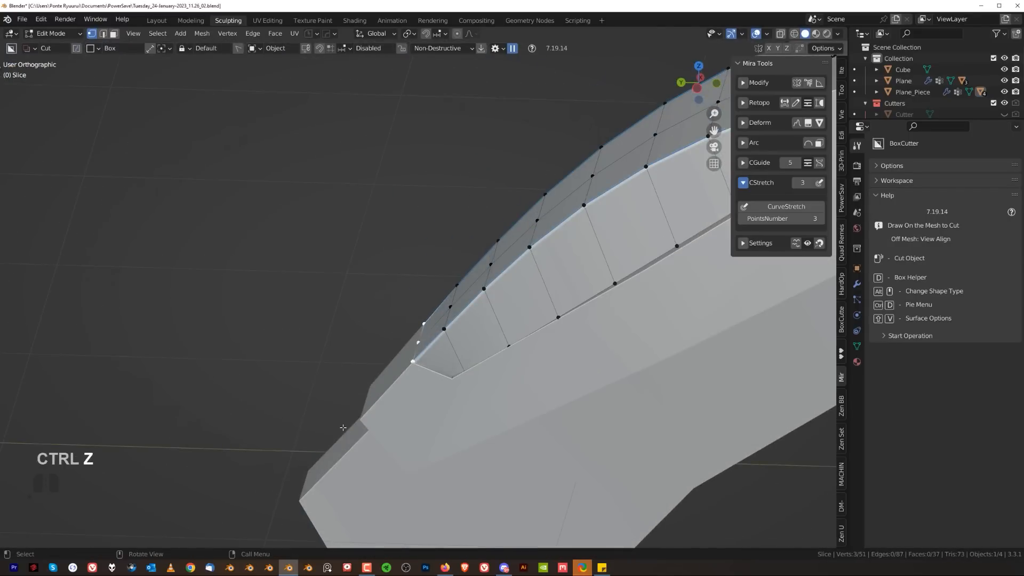
- Leave mesh editing and inspect how both ends of the curved panel sit on the body block
key("Tab")
scroll(375, 318, "down", 3)
middle_click_drag(376, 317, 515, 363)
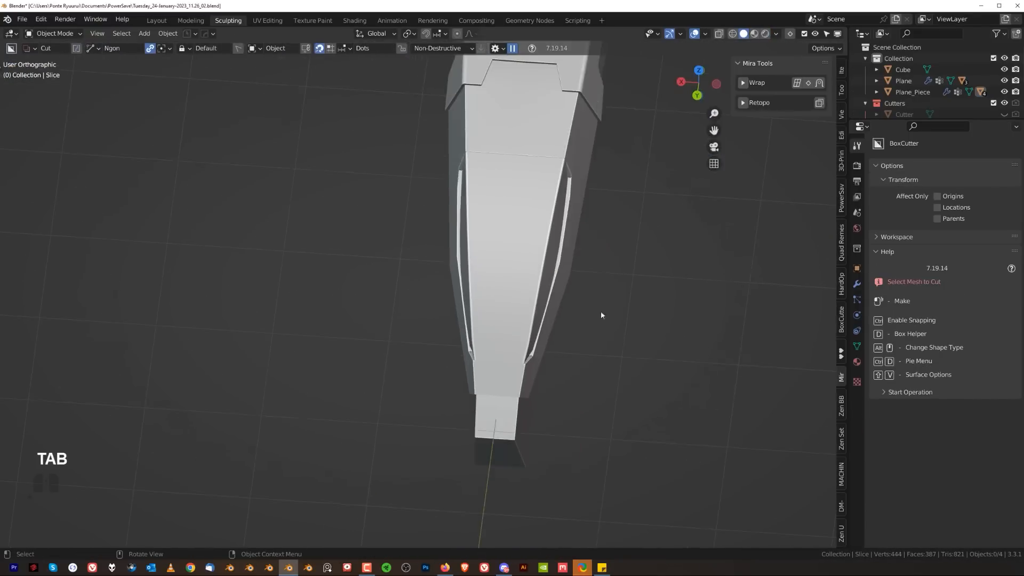
middle_click_drag(600, 312, 683, 276)
middle_click_drag(577, 336, 513, 390, "shift")
scroll(351, 354, "up", 4)
middle_click_drag(351, 354, 395, 347)
middle_click_drag(395, 346, 375, 357, "shift")
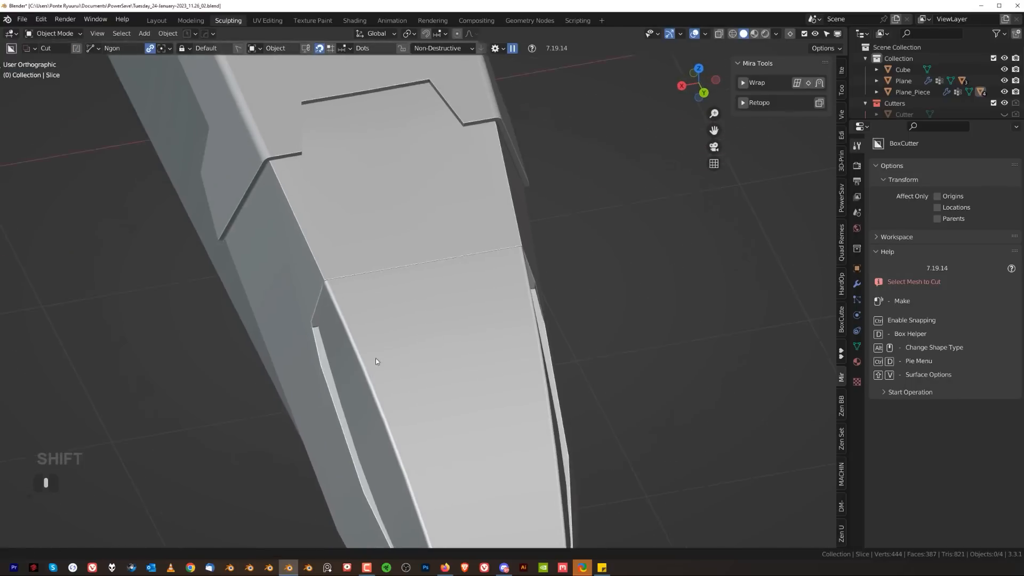
scroll(375, 361, "up", 1)
- Move the vertices at one upper corner of the curved panel inward along the global X axis
key("Tab")
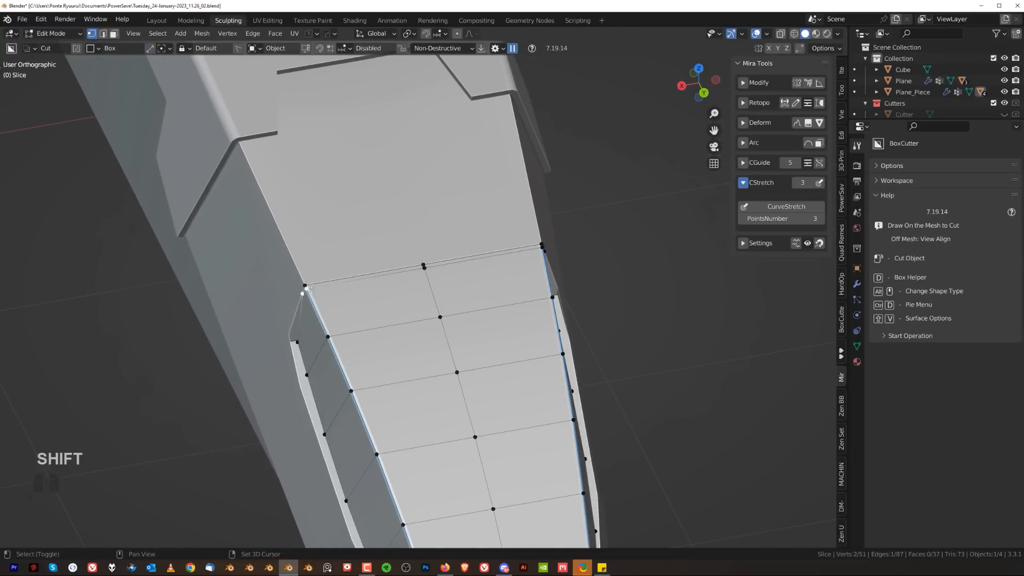
middle_click_drag(354, 287, 392, 302)
key("g")
key("x")
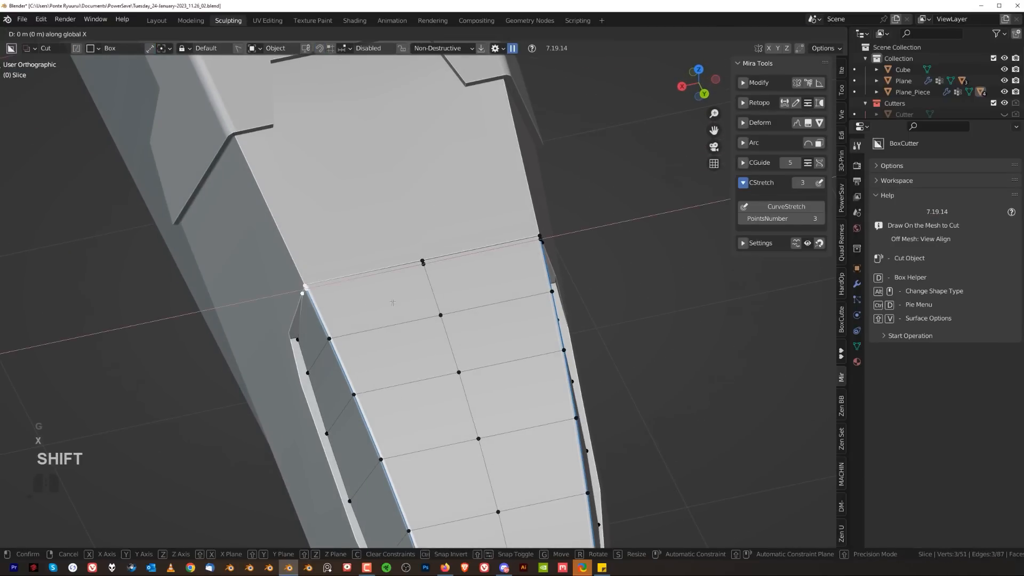
left_click(484, 324)
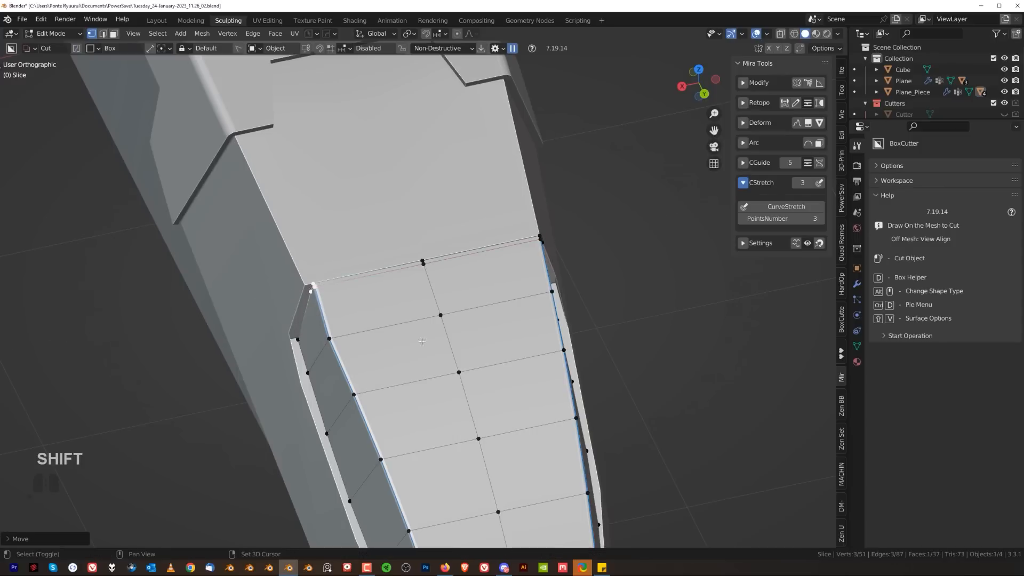
- Move the next vertex below that corner slightly inward along X and symmetrize the curved panel
left_click(328, 341)
key("g")
key("x")
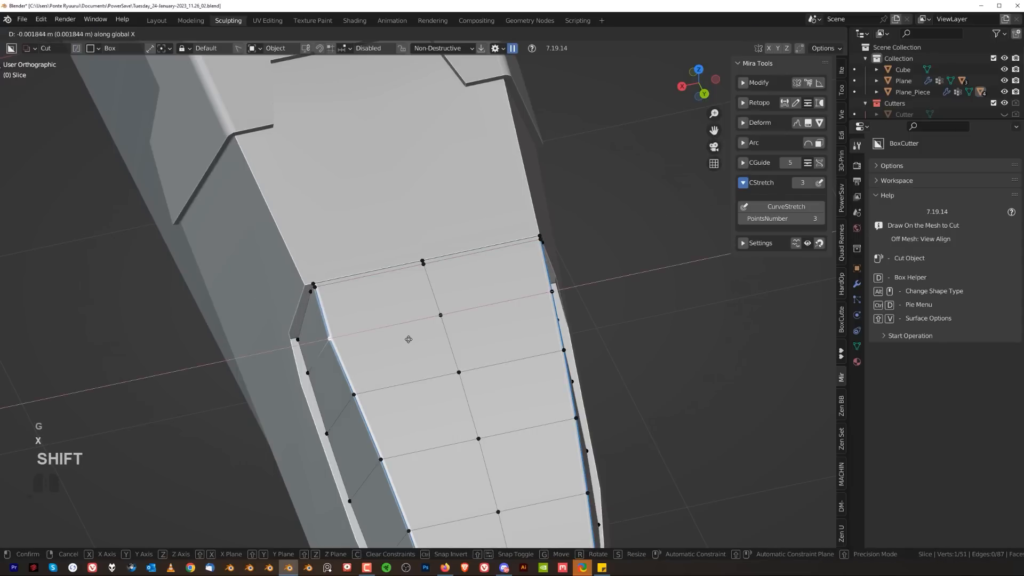
left_click(421, 338)
key("Tab")
key("alt+x")
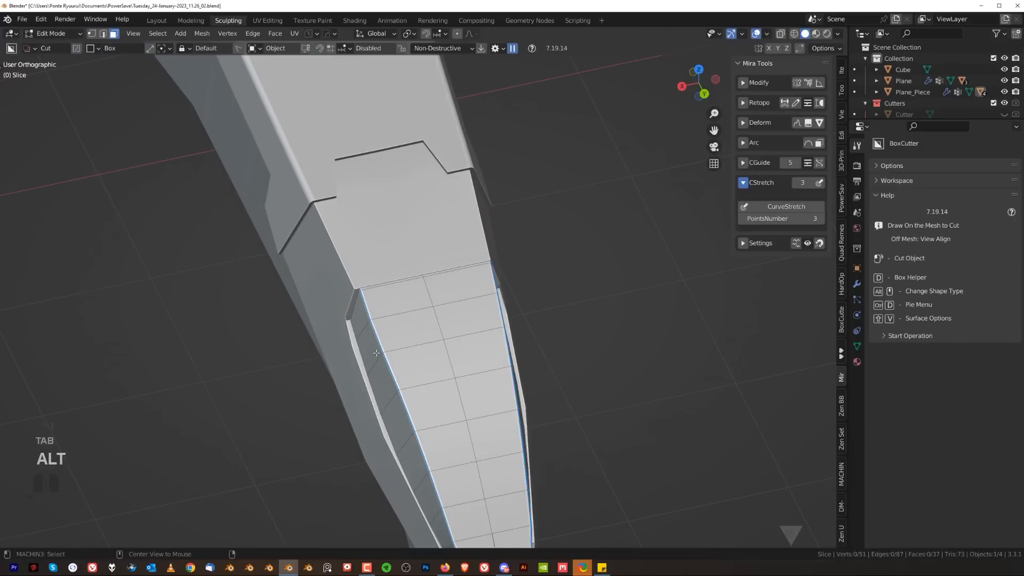
key("Tab")
- Examine the body block and its armour panels from the front, the back and the side
scroll(404, 150, "down", 4)
middle_click_drag(405, 160, 555, 288)
left_click(581, 299)
key("grave")
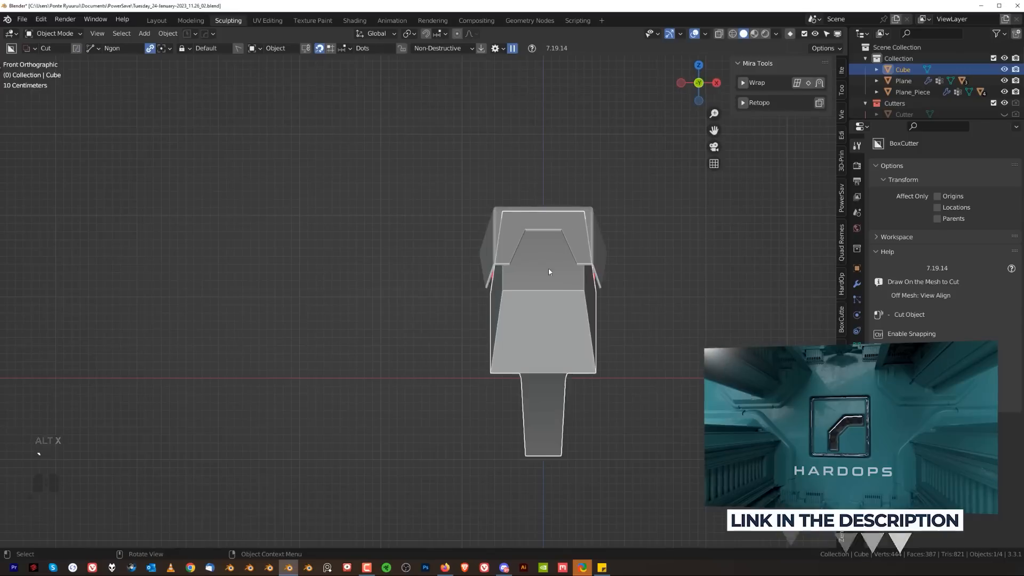
key("grave")
key("grave")
scroll(656, 299, "up", 1)
middle_click_drag(660, 296, 580, 296, "shift")
left_click(580, 297)
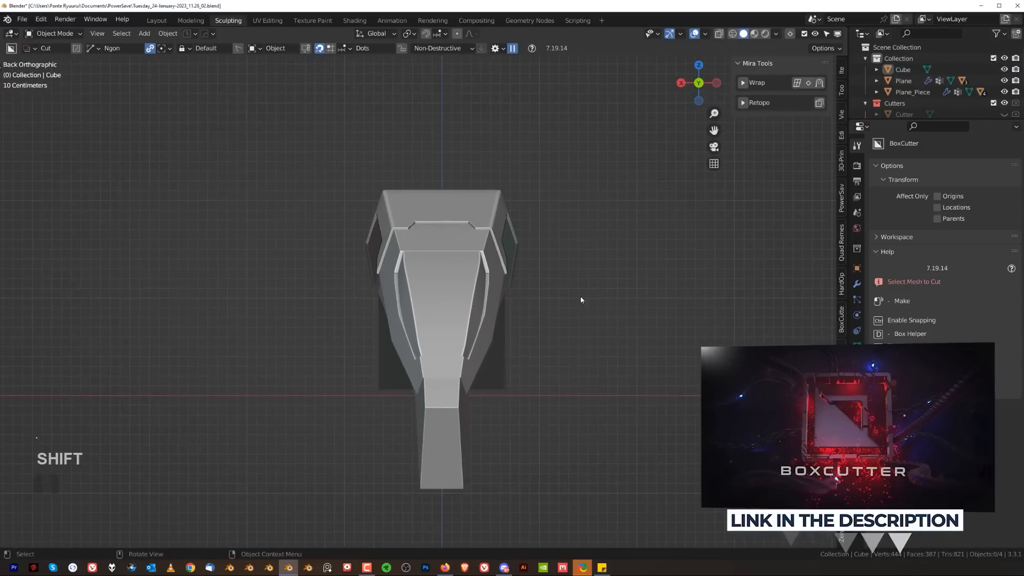
scroll(429, 290, "up", 3)
mouse_move(428, 324)
middle_mouse_down()
mouse_move(457, 318)
mouse_move(592, 351)
mouse_move(656, 323)
middle_mouse_up()
scroll(600, 352, "down", 3)
- Trim the body block's underside and tail end with a nondestructive BoxCutter Ngon cut in right orthographic view
key("grave")
scroll(653, 325, "up", 2)
left_click(619, 382)
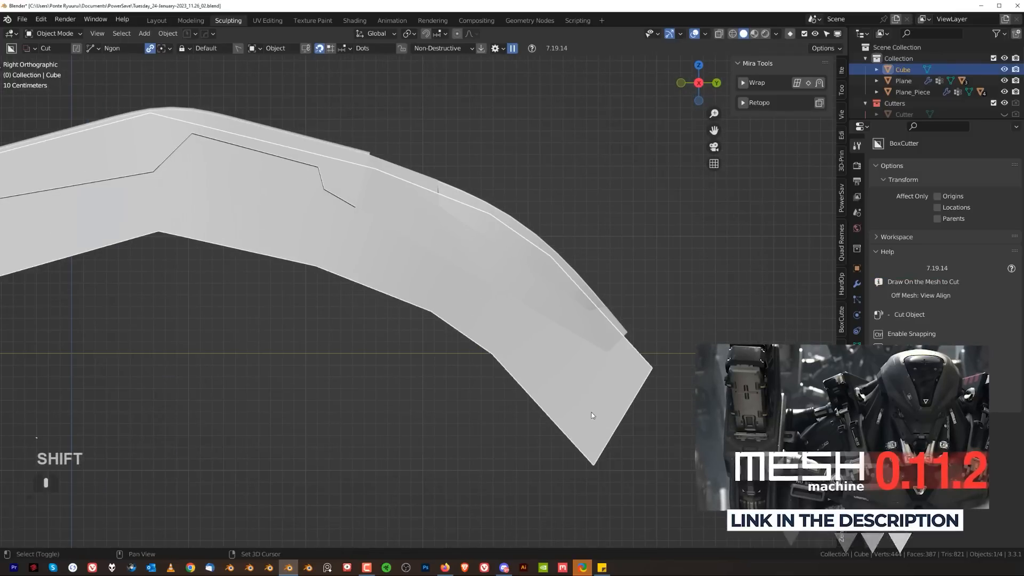
middle_click_drag(592, 416, 571, 418, "shift")
mouse_move(638, 343)
left_mouse_down()
mouse_move(577, 388)
mouse_move(598, 380)
mouse_move(586, 369)
left_mouse_up()
right_click(613, 346)
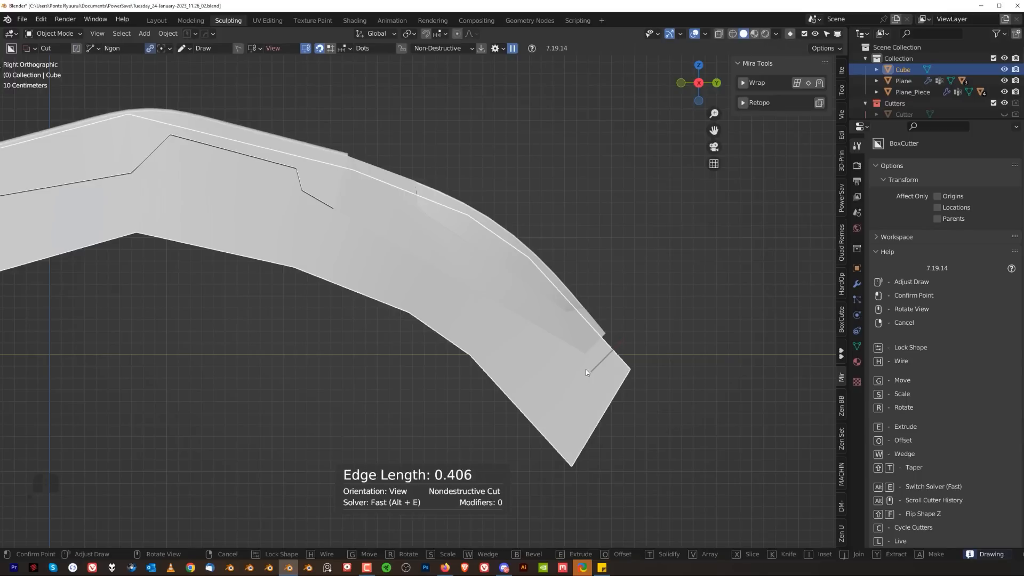
left_click(585, 368)
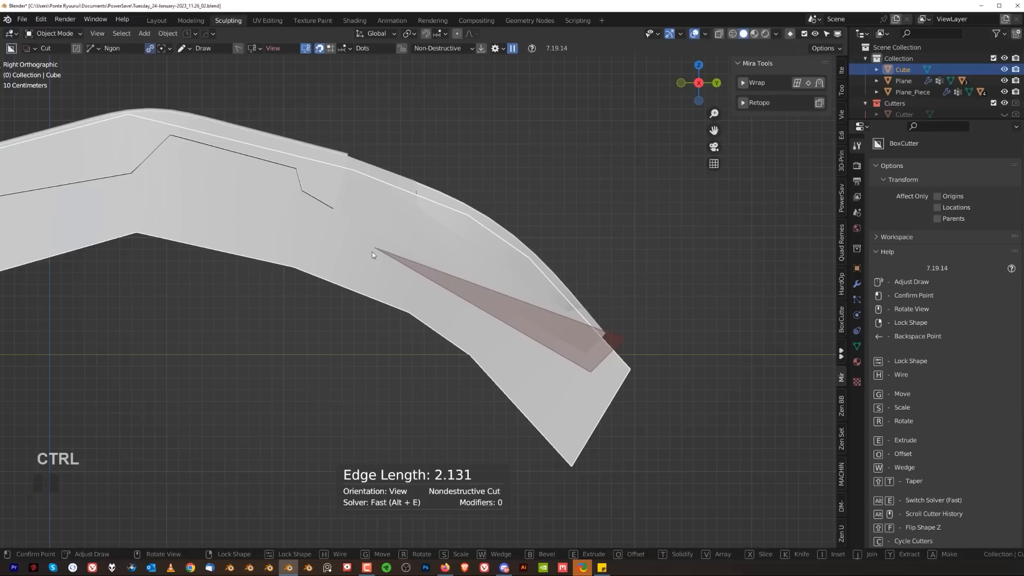
left_click(289, 207)
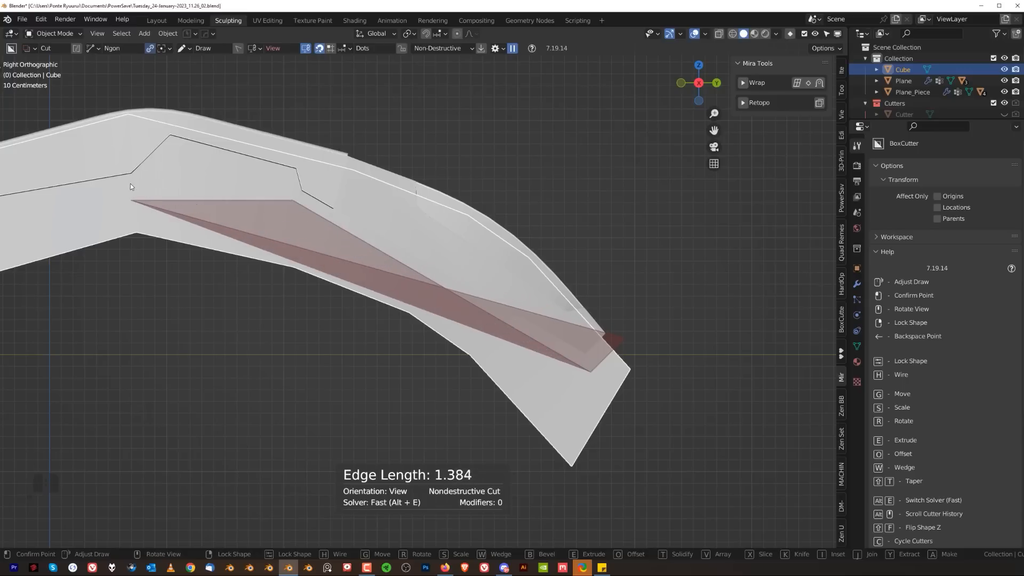
scroll(133, 229, "down", 3)
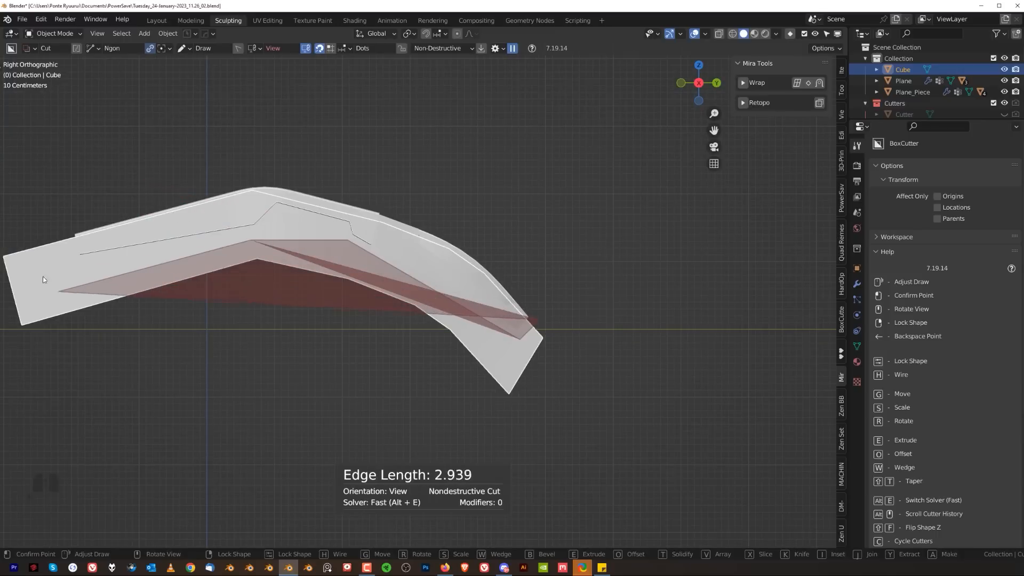
left_click(8, 273, "ctrl")
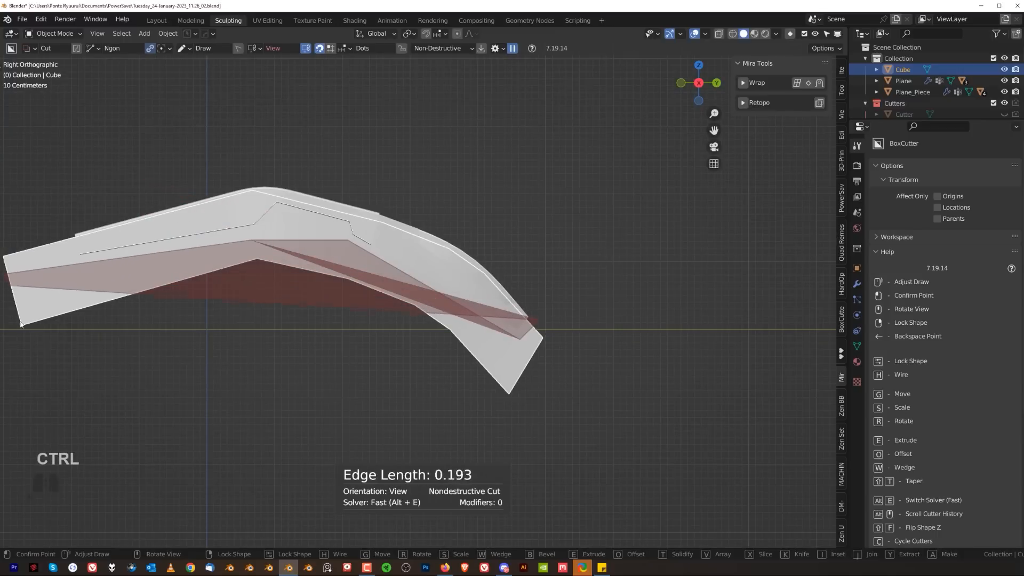
left_click(39, 404, "ctrl")
key("space")
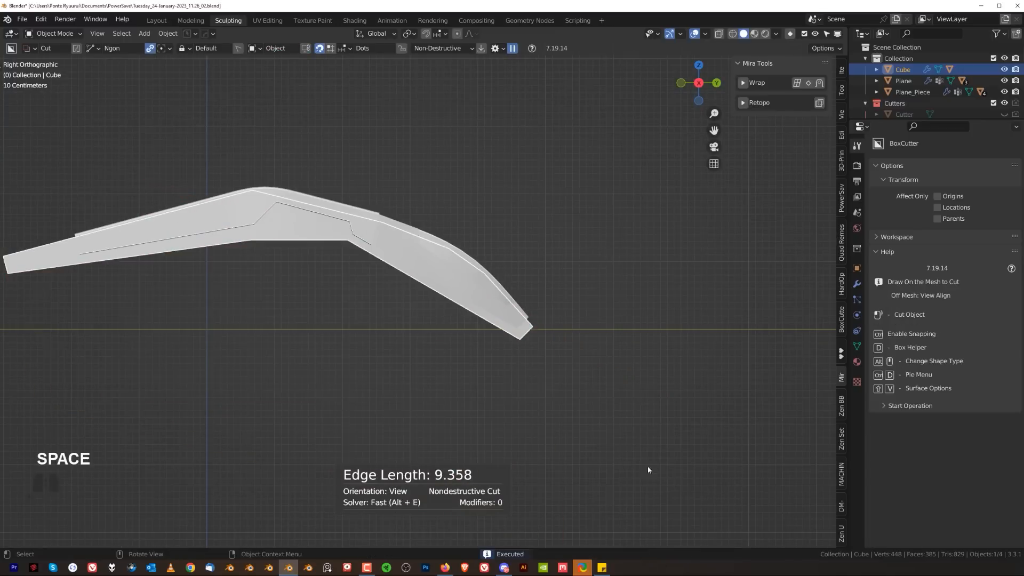
- Apply the body block's boolean cut with HardOps Sharpen and enter mesh editing
middle_click_drag(647, 466, 376, 316, "shift")
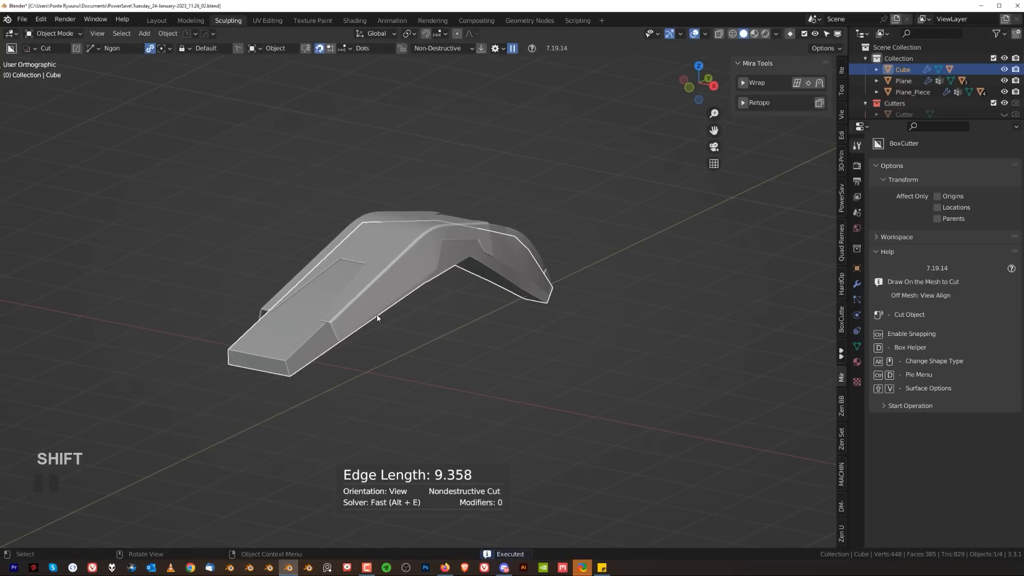
key("Tab")
key("q")
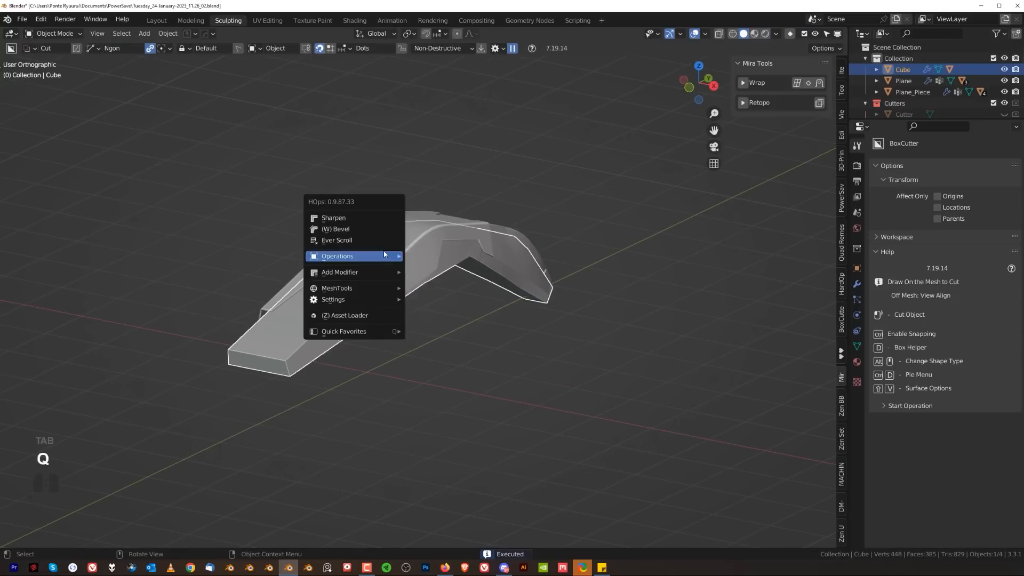
left_click(342, 219, "ctrl")
- Move the body block's front end face outward in right orthographic view to lengthen its thin front section
key("KP_3")
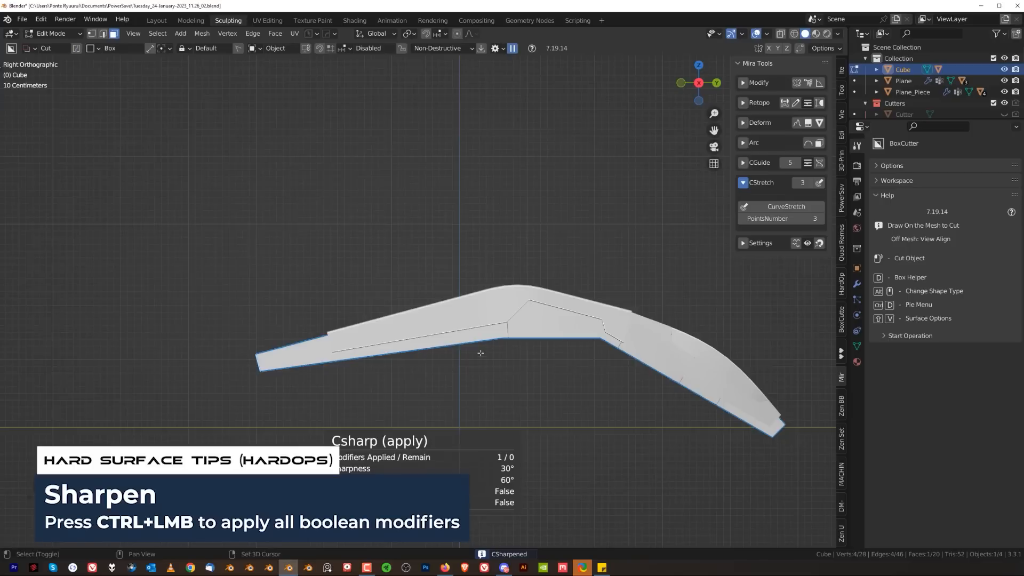
key("g")
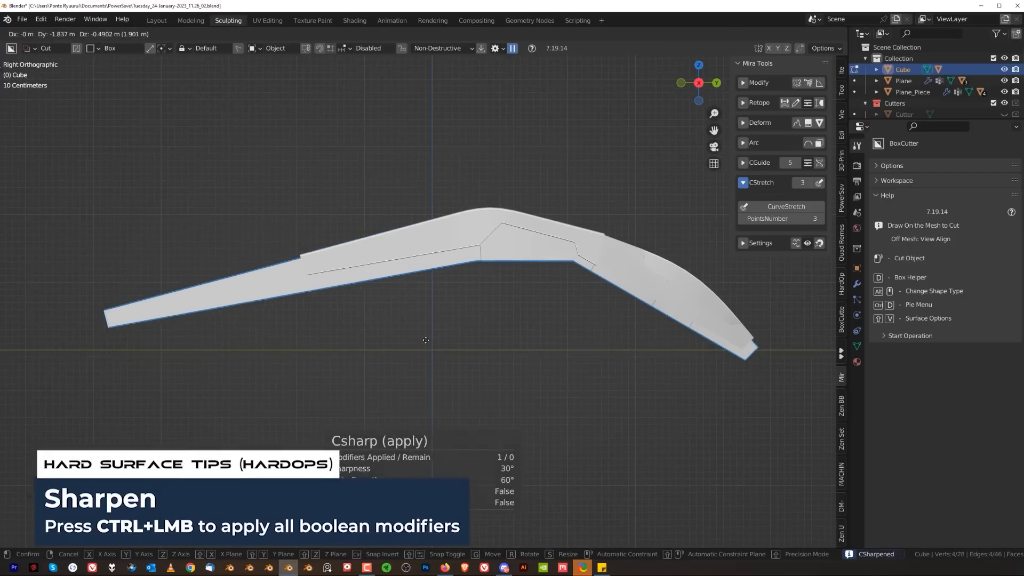
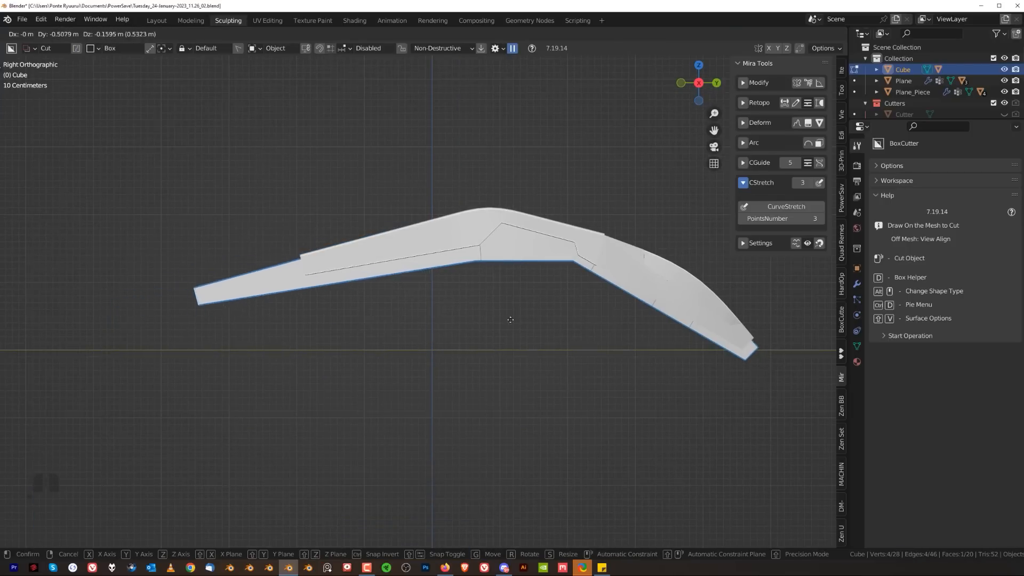
left_click(467, 330)
mouse_move(450, 293)
middle_mouse_down()
mouse_move(480, 338)
mouse_move(511, 339)
mouse_move(624, 393)
mouse_move(489, 248)
middle_mouse_up()
- Narrow one side of the body block's thin front section with a nondestructive BoxCutter Ngon cut in top orthographic view
key("Tab")
scroll(446, 290, "up", 3)
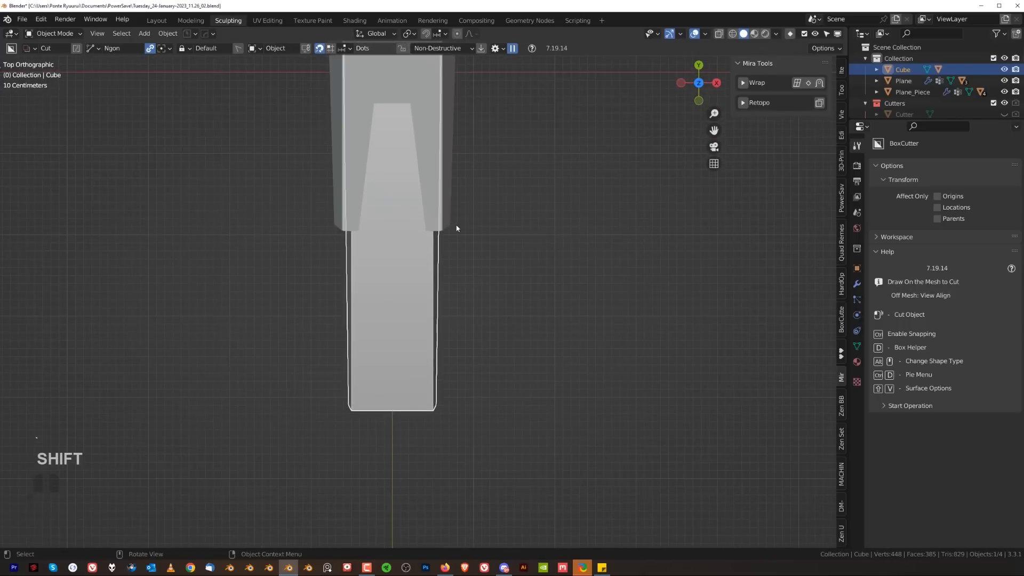
left_click_drag(432, 248, 424, 260)
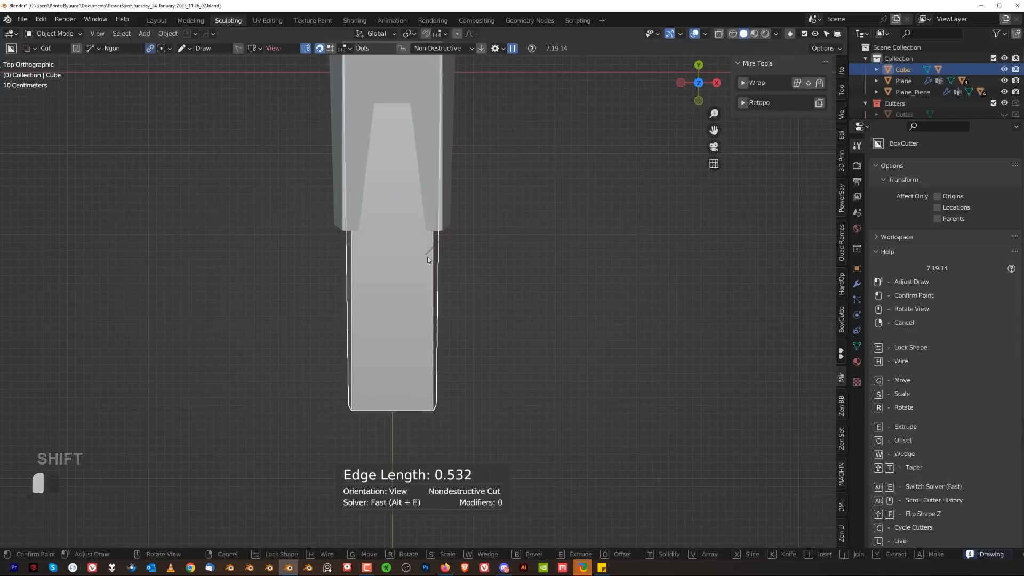
left_click(426, 257)
left_click(430, 432)
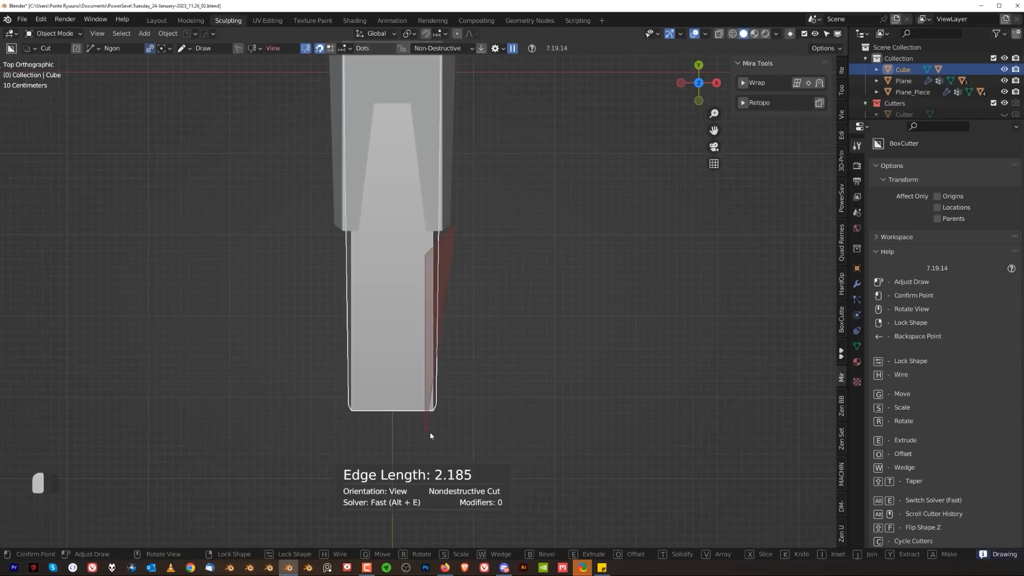
key("space")
- Box-cut a long rectangular slot through the middle of the front section and mirror the body block across X with HardOps
key("d")
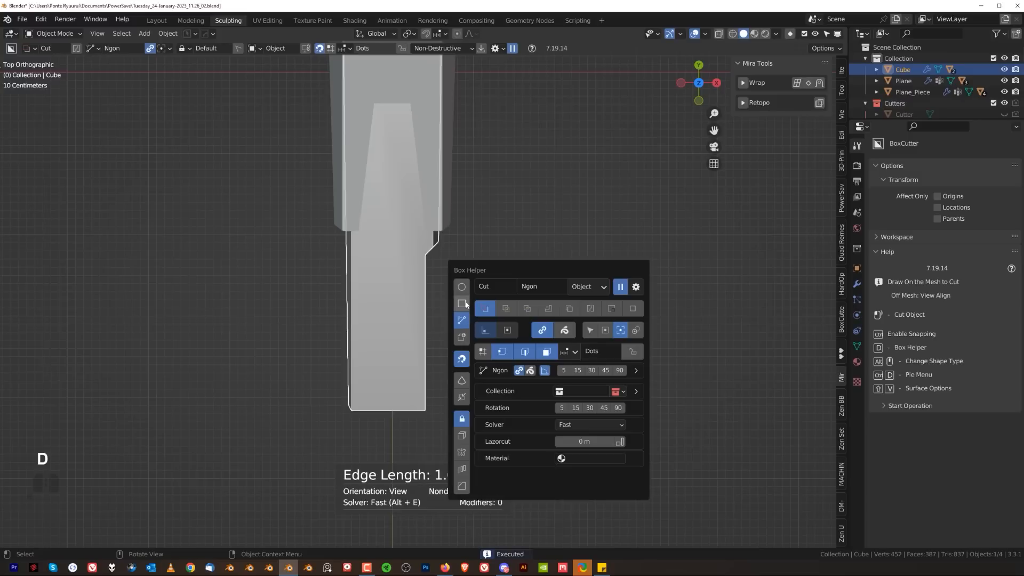
left_click(463, 302)
mouse_move(379, 134)
left_mouse_down()
mouse_move(397, 425)
mouse_move(414, 471)
left_mouse_up()
key("space")
key("alt+x")
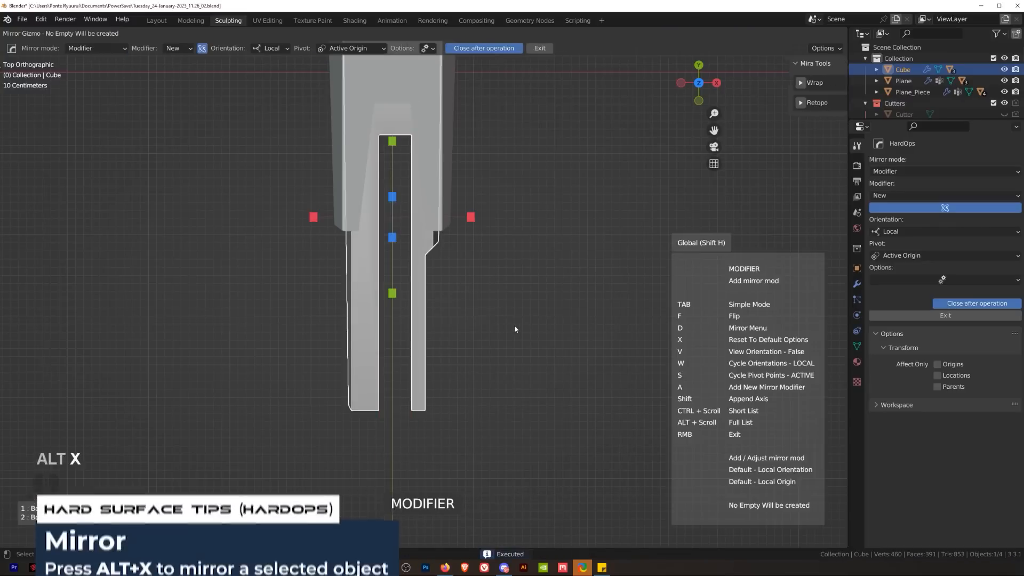
- Set BoxCutter to the Ngon shape in right orthographic view and save a new file version with PowerSave
middle_click_drag(510, 262, 421, 275, "alt")
scroll(364, 269, "up", 3)
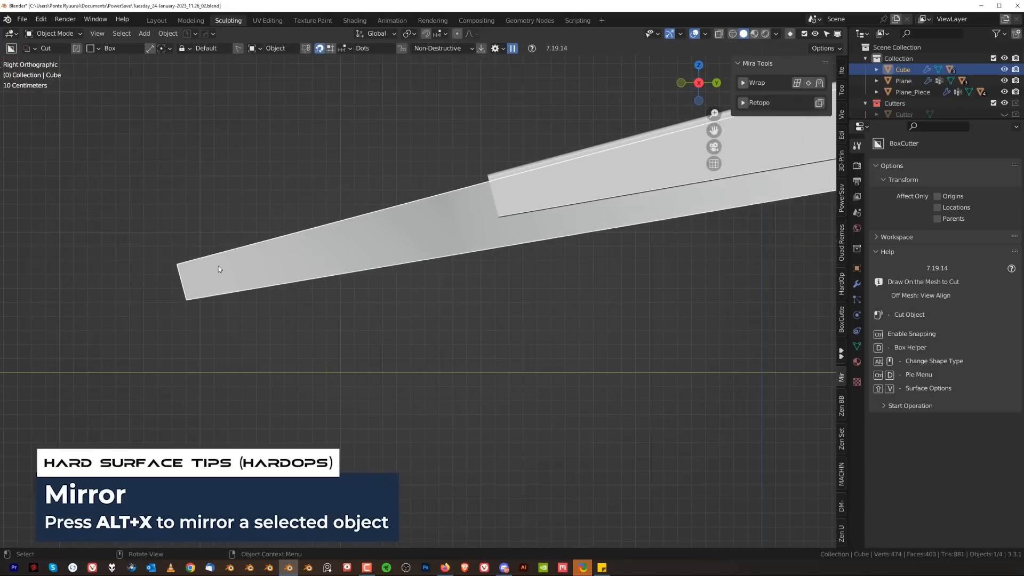
left_click_drag(218, 262, 226, 276)
right_click(225, 276)
key("d")
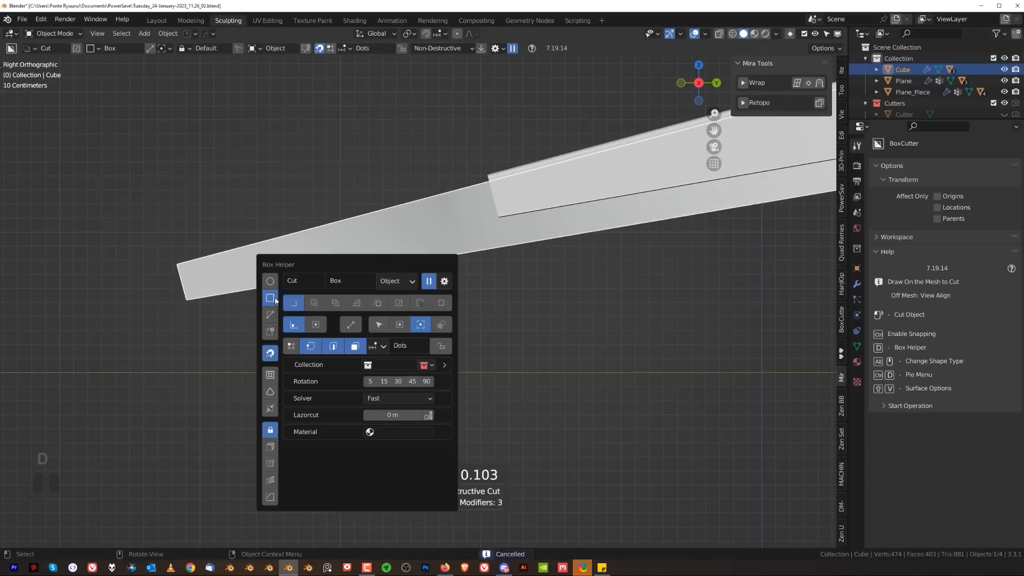
left_click(270, 315)
left_click(187, 33)
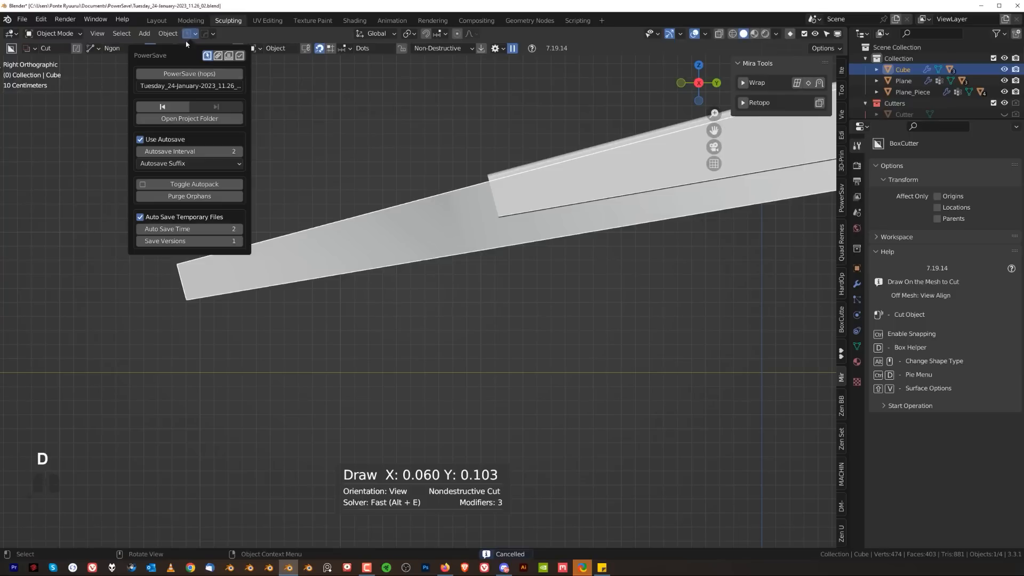
left_click(191, 78)
left_click(204, 74)
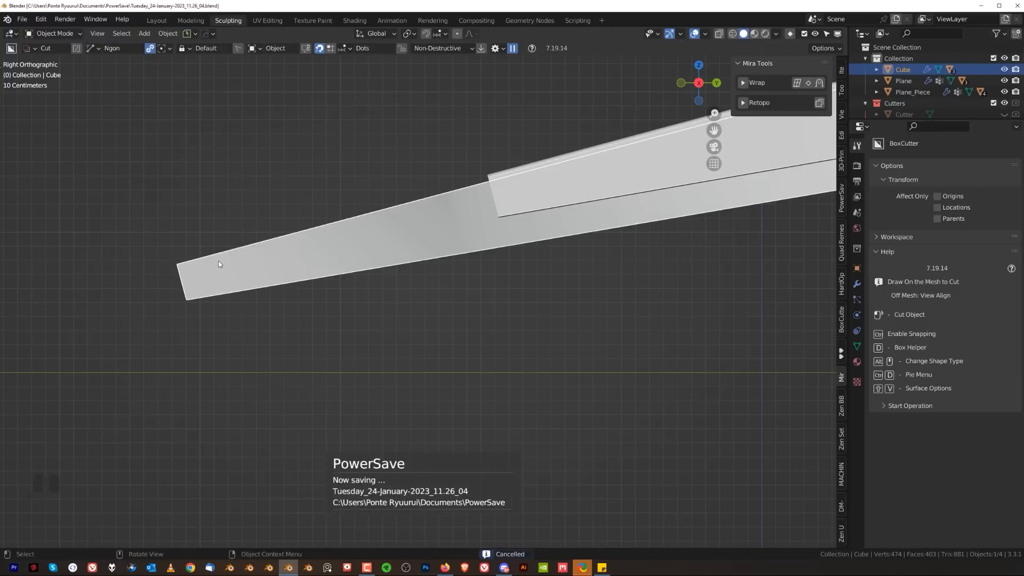
- Cut a tapered four-point opening through the front section's side with a nondestructive Ngon cut, bevelling its corners with 4 segments
left_click(214, 264)
left_click(222, 280)
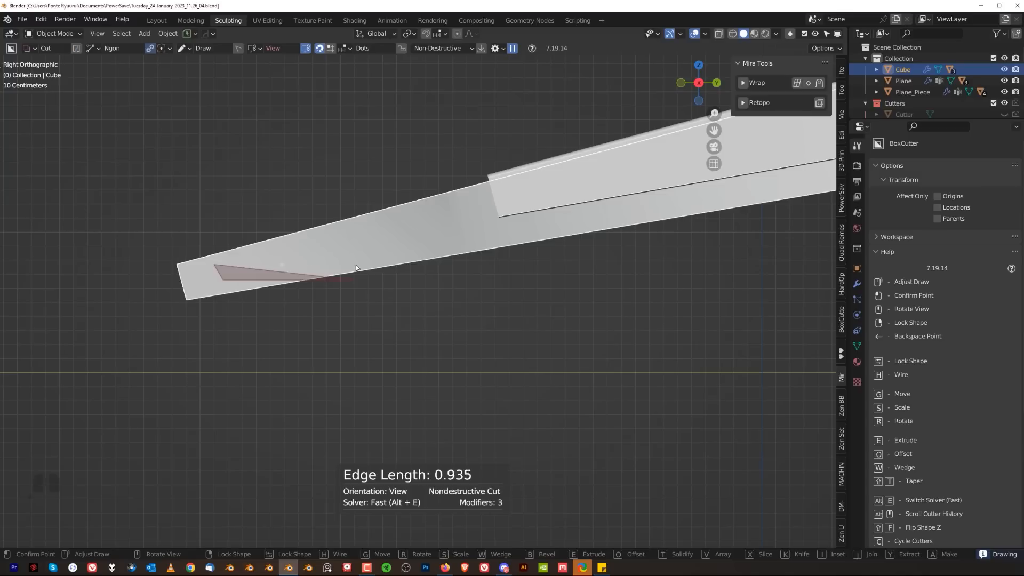
left_click(478, 241)
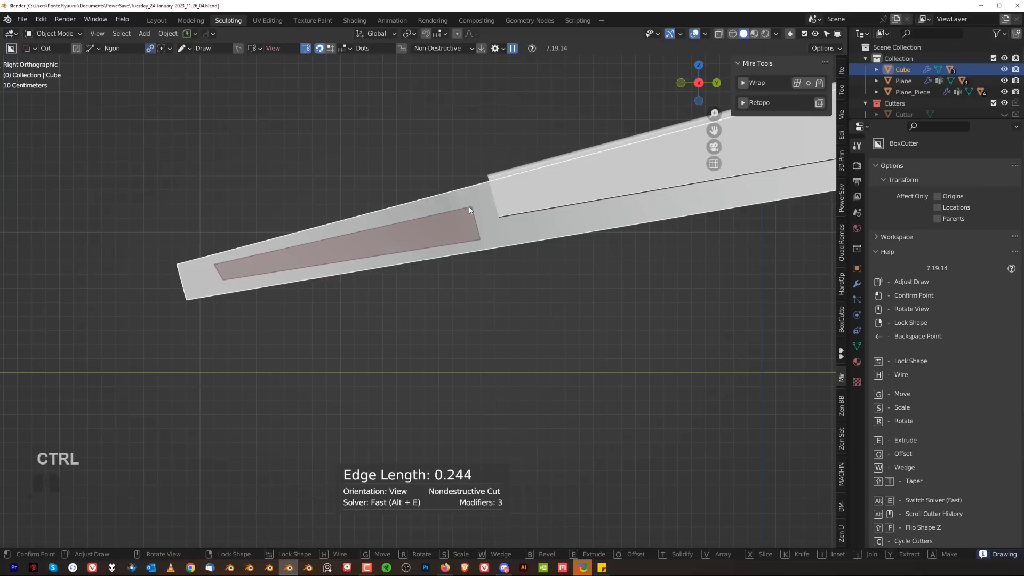
key("b")
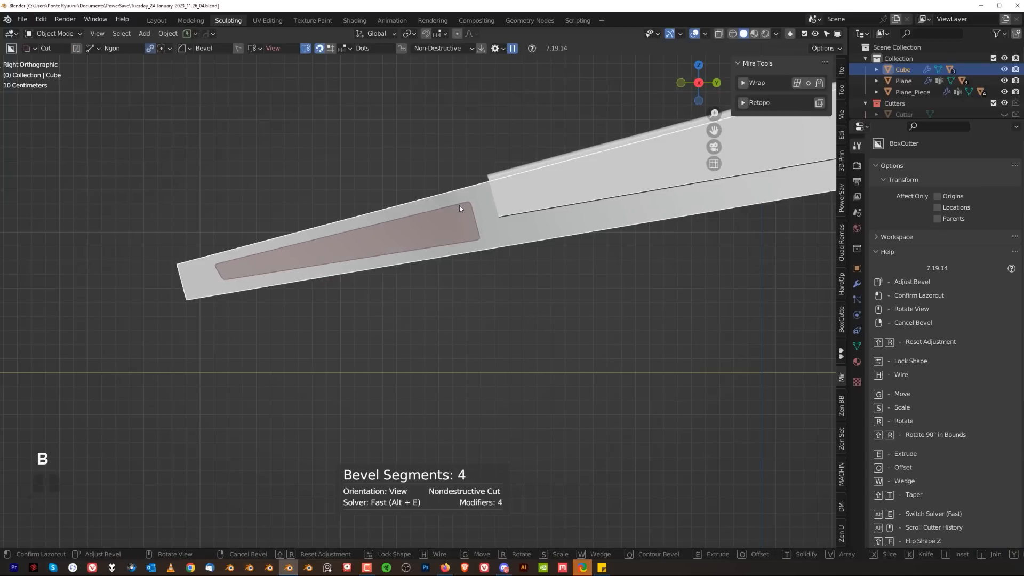
key("space")
- Add a weighted normal modifier to the body block with HardOps Sharpen
scroll(451, 281, "down", 2)
key("q")
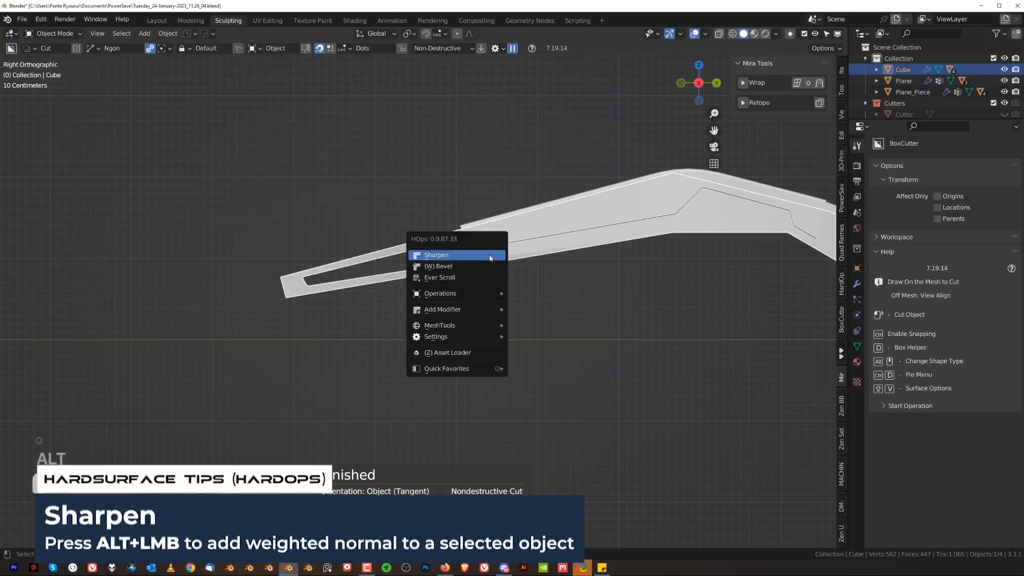
left_click(488, 258, "alt")
- Enter mesh editing on the body block and toggle the sharp mark on the selected side edge behind the rear bend
middle_click_drag(716, 337, 721, 313)
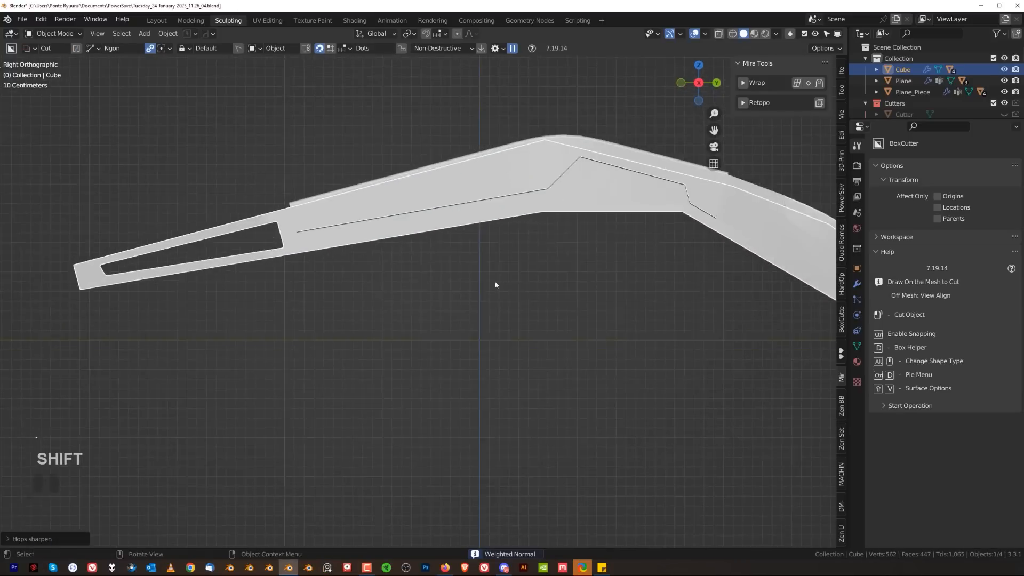
middle_click_drag(496, 283, 393, 313, "shift")
middle_click_drag(458, 310, 475, 306)
scroll(475, 306, "down", 1)
key("grave")
scroll(612, 313, "up", 2)
middle_click_drag(612, 313, 623, 238)
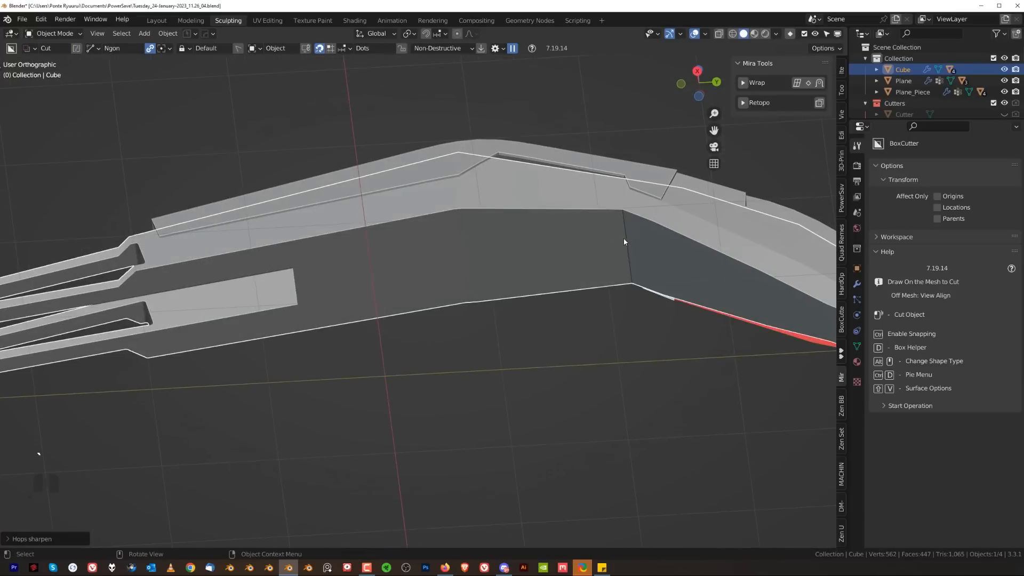
key("Tab")
middle_click_drag(646, 358, 703, 368, "alt")
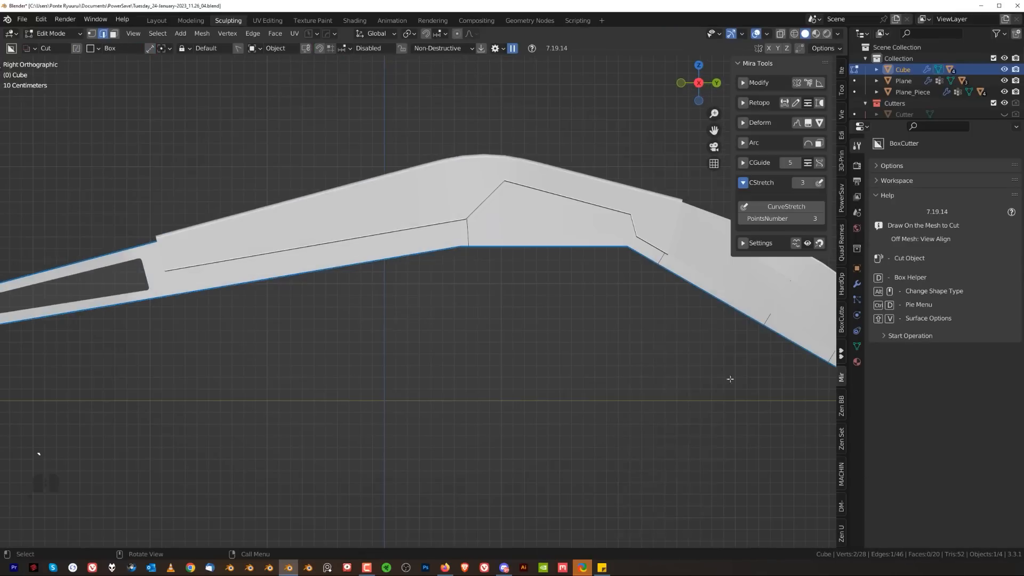
key("q")
left_click(697, 341)
- Isolate the body block in local view and merge the side edge's lower vertex into the rear bend vertex with Smart Vert
middle_click_drag(598, 331, 427, 362, "shift")
middle_click_drag(470, 352, 485, 347)
scroll(490, 334, "up", 2)
middle_click_drag(497, 310, 510, 262)
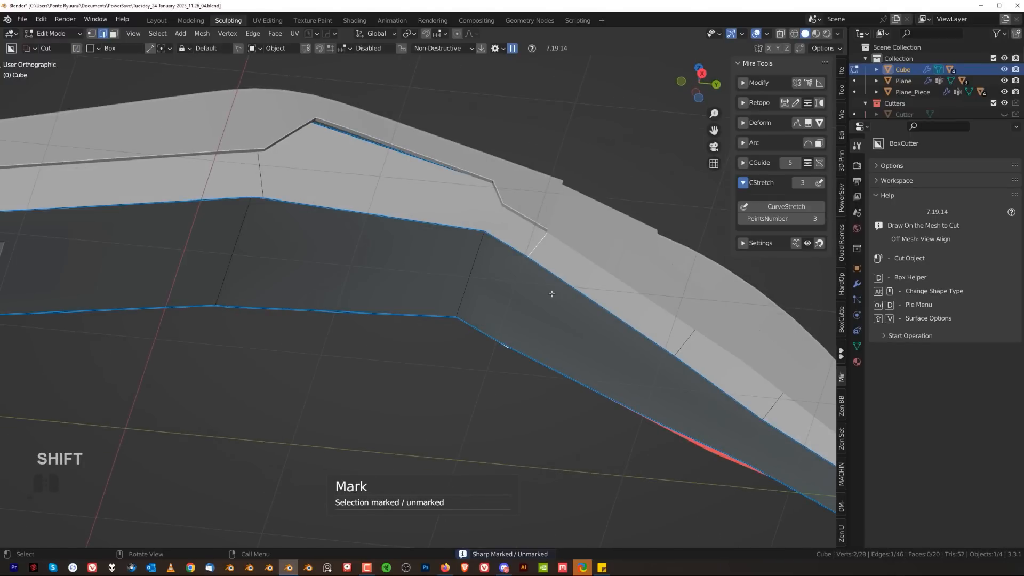
key("KP_Divide")
middle_click_drag(486, 297, 554, 310)
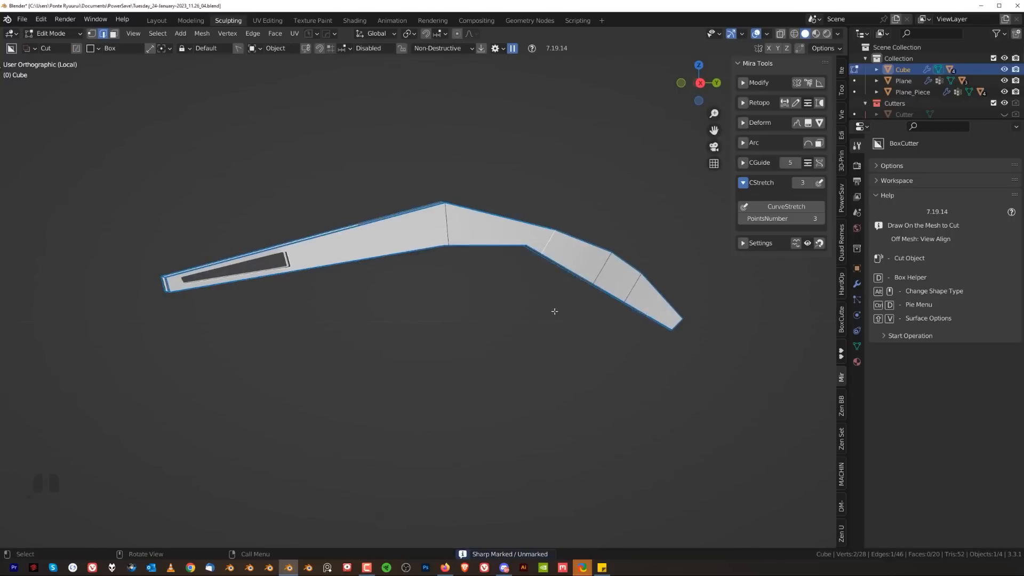
middle_click_drag(528, 247, 664, 258)
key("1")
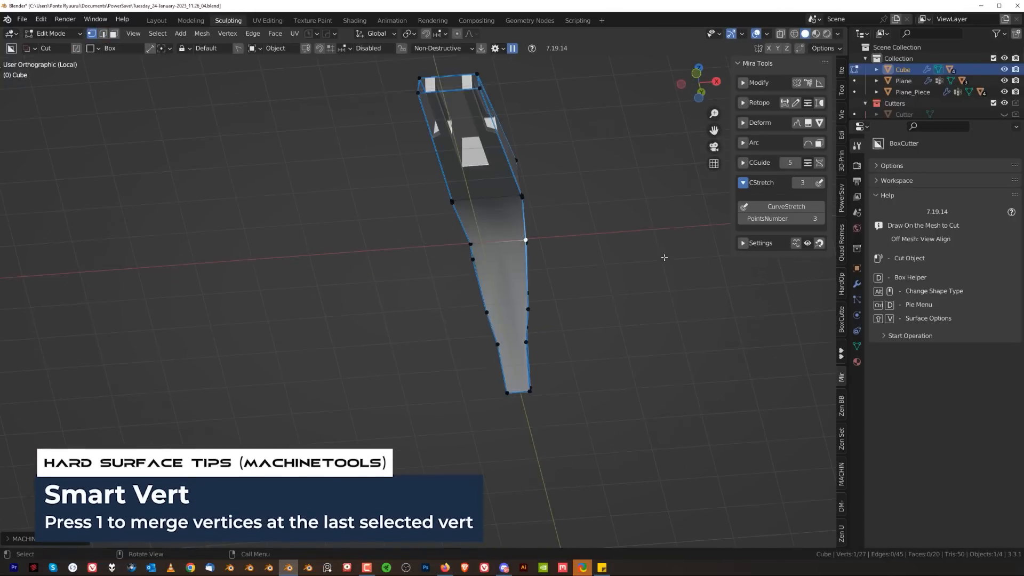
- Merge the two close underside vertices at the forward bend with Smart Vert and symmetrize the mesh across X
middle_click_drag(628, 300, 500, 283)
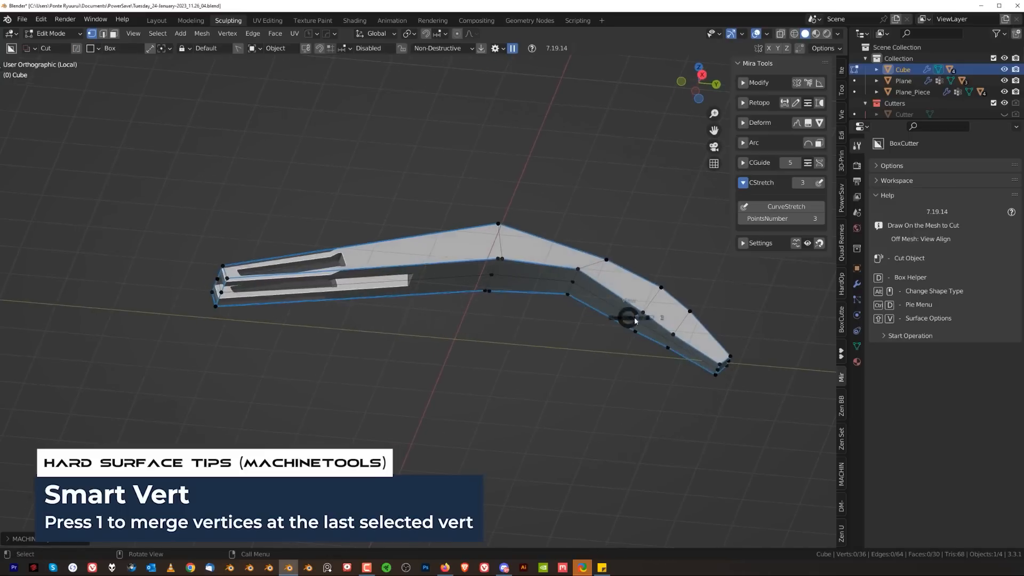
middle_click_drag(628, 318, 517, 329, "alt")
scroll(516, 329, "up", 2)
scroll(593, 253, "up", 2)
middle_click_drag(593, 253, 413, 381, "shift")
middle_click_drag(413, 380, 419, 310)
left_click(291, 393)
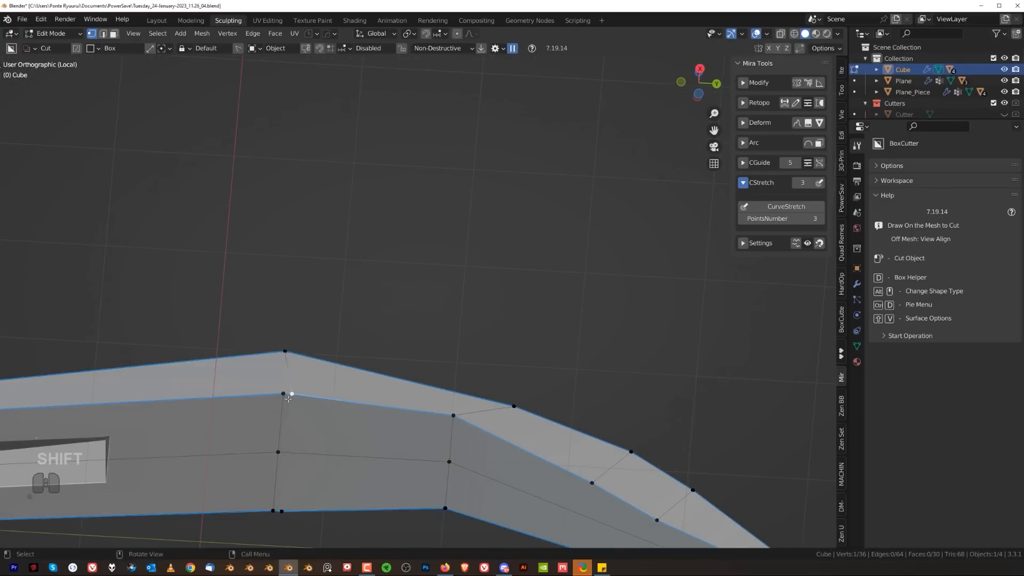
left_click(283, 393, "shift")
key("1")
middle_click_drag(336, 429, 457, 320)
key("alt+x")
- Bevel the side and underside edges at the body block's rear bend with 8 segments
key("Tab")
left_click(445, 343)
middle_click_drag(403, 359, 427, 342)
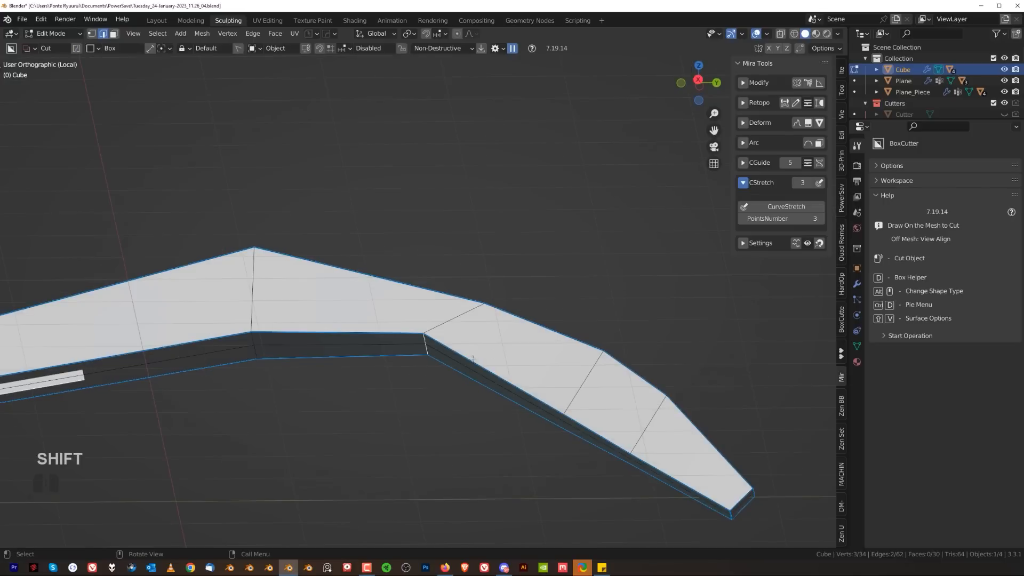
key("ctrl+b")
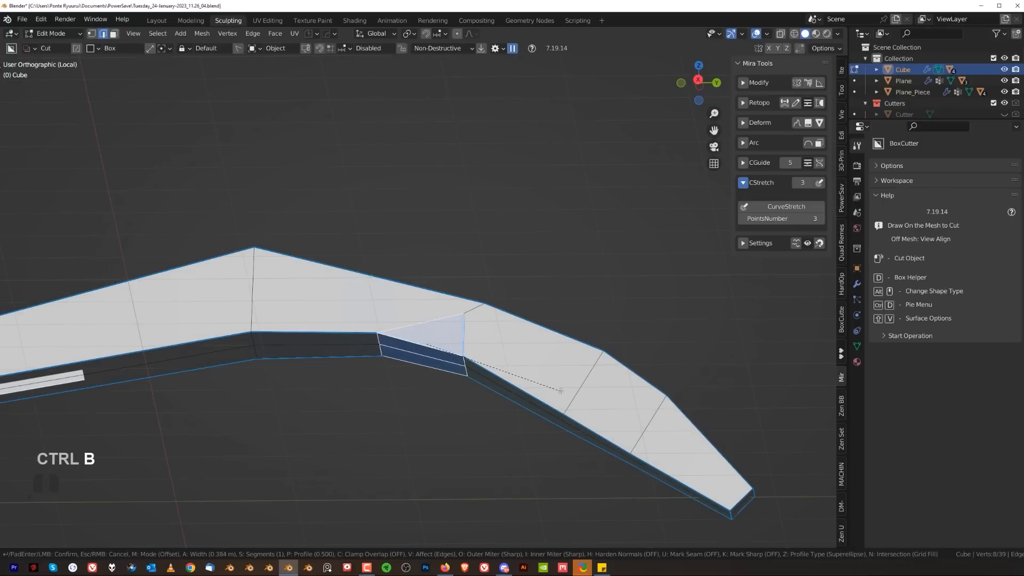
right_click(561, 390)
middle_click_drag(463, 317, 489, 327)
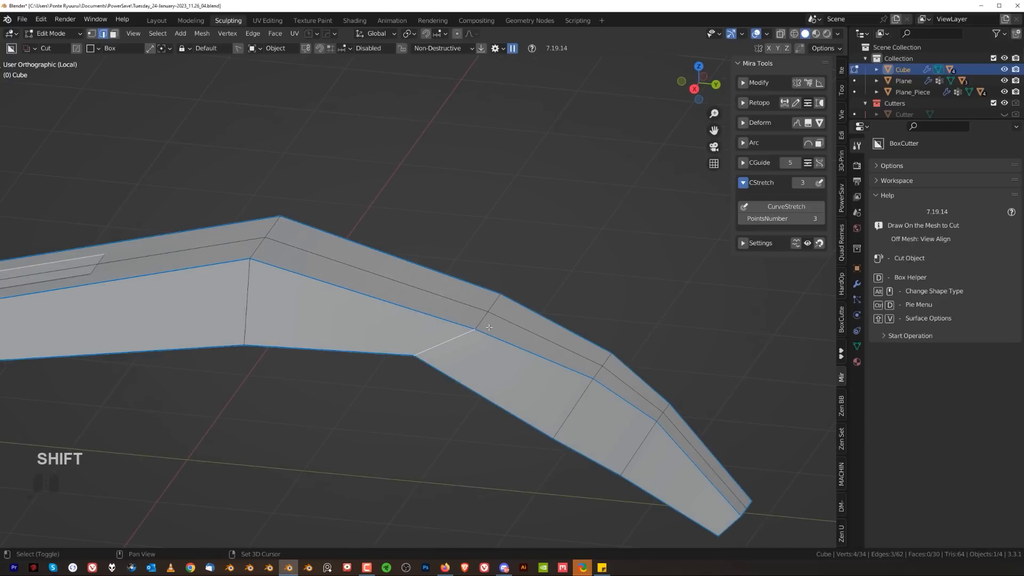
middle_click_drag(452, 376, 534, 352)
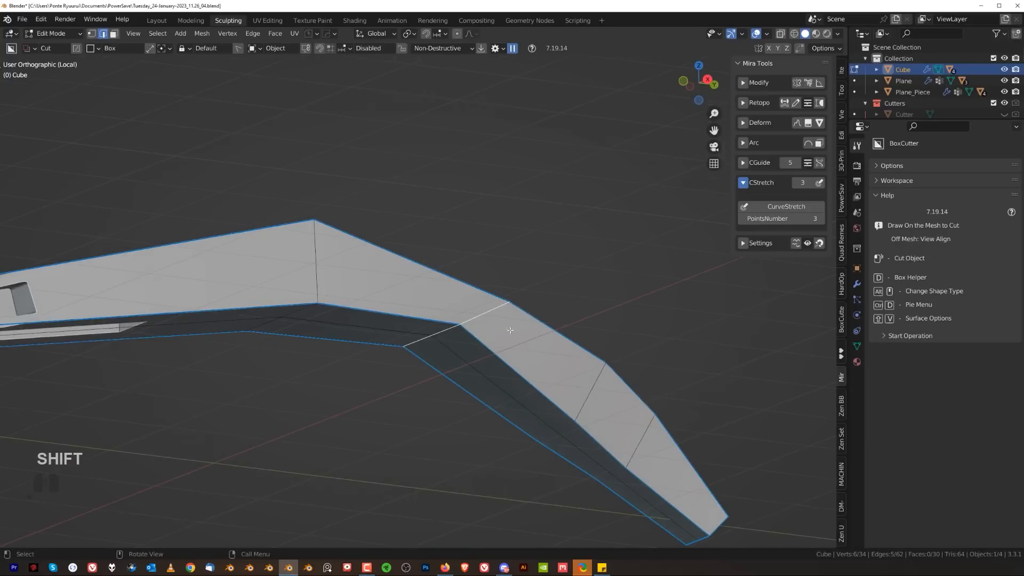
key("ctrl+b")
scroll(592, 342, "up", 9)
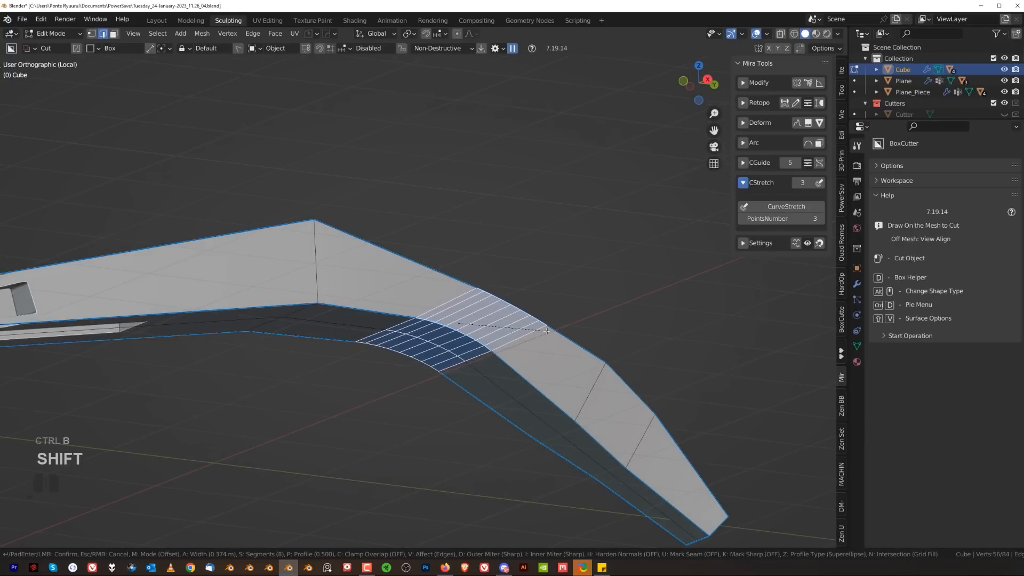
left_click(528, 371)
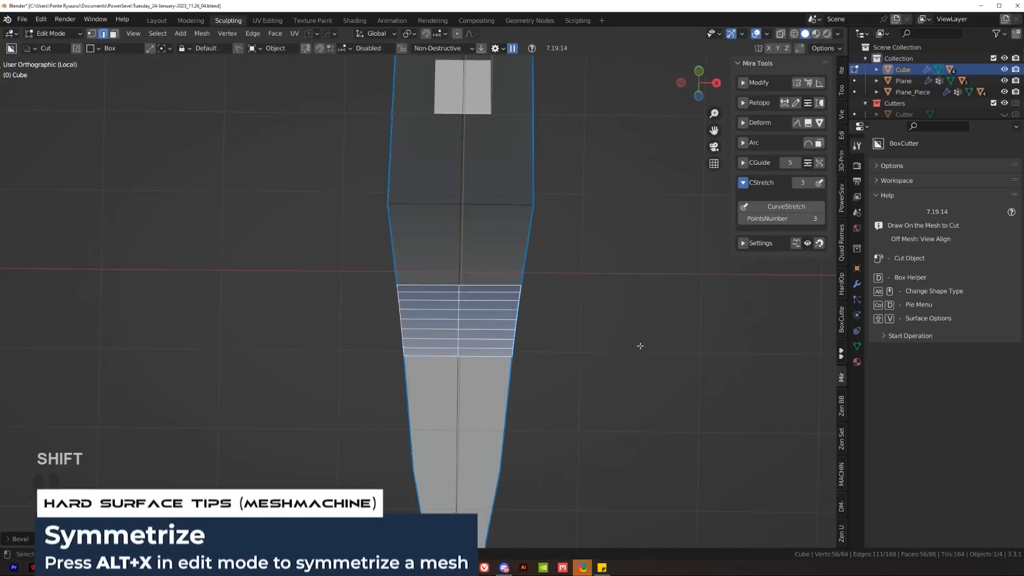
- Symmetrize the rounded rear bend across X, return to object mode and leave local view
key("alt+x")
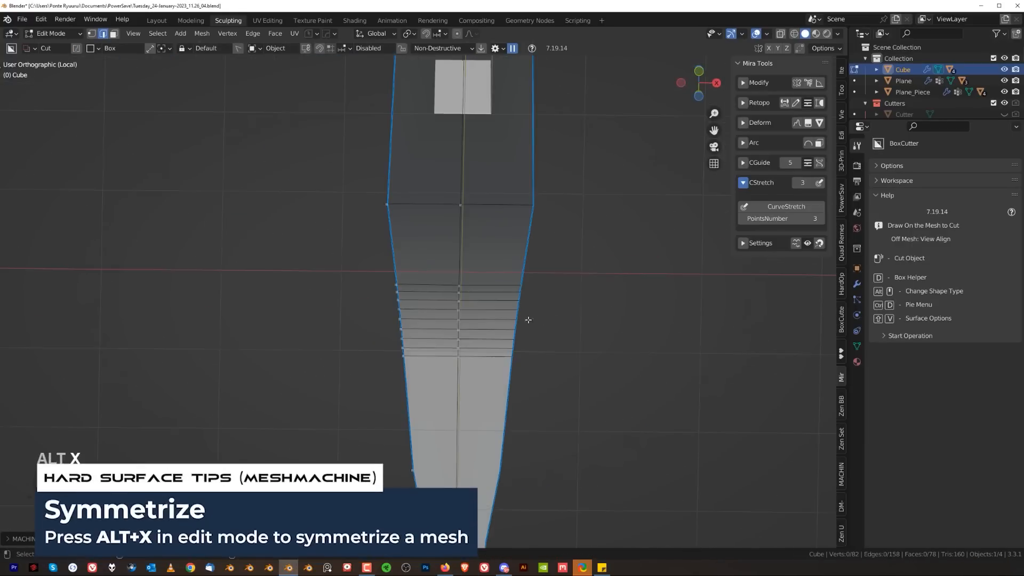
key("Tab")
key("grave")
middle_click_drag(449, 338, 562, 389, "alt")
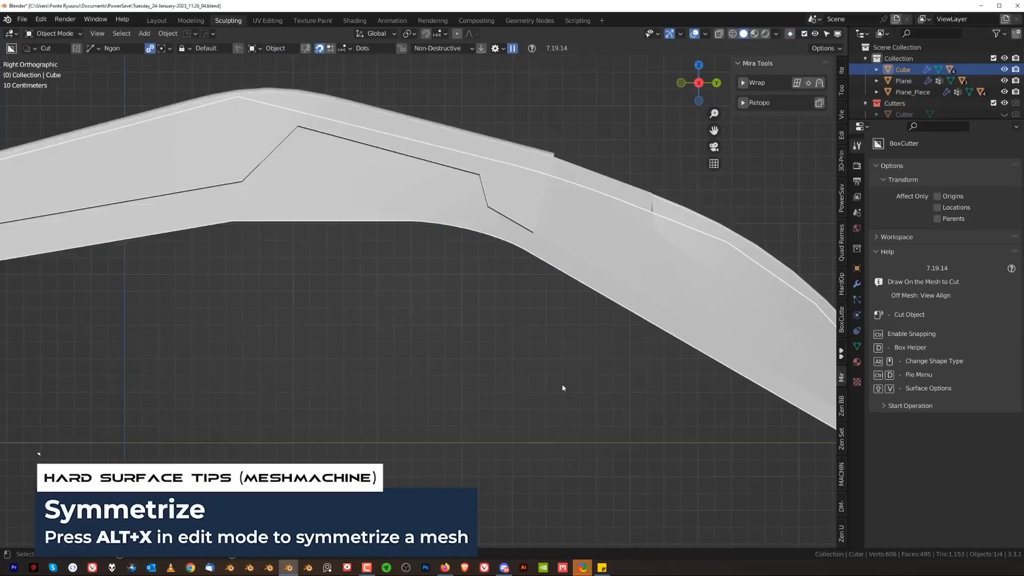
- Bevel the side and underside edges at the body block's forward bend with 8 segments
scroll(533, 378, "down", 3)
left_click(504, 366)
middle_click_drag(488, 328, 464, 320)
scroll(371, 276, "up", 1)
middle_click_drag(371, 276, 442, 282, "shift")
left_click(436, 372)
key("Tab")
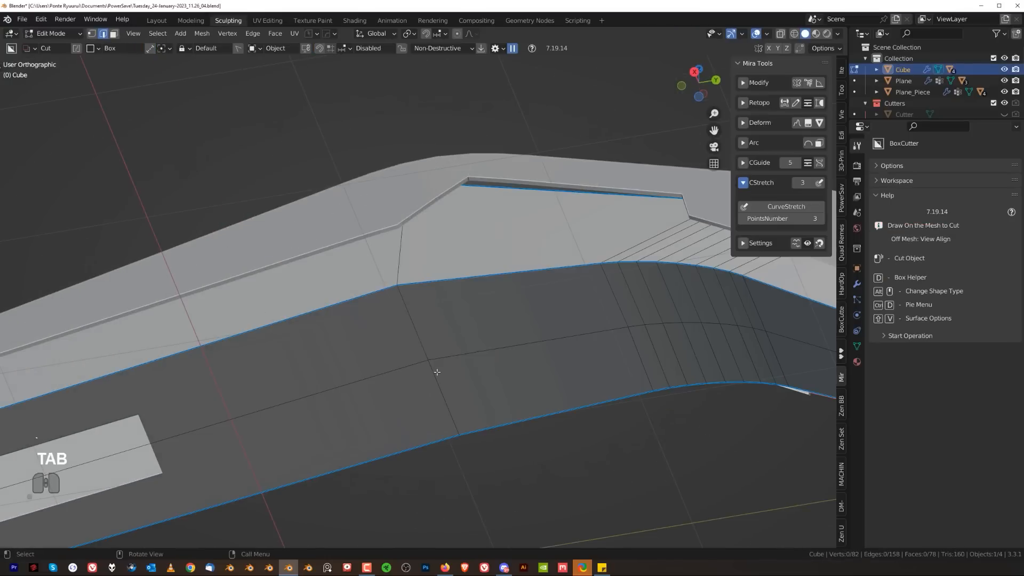
key("ctrl+b")
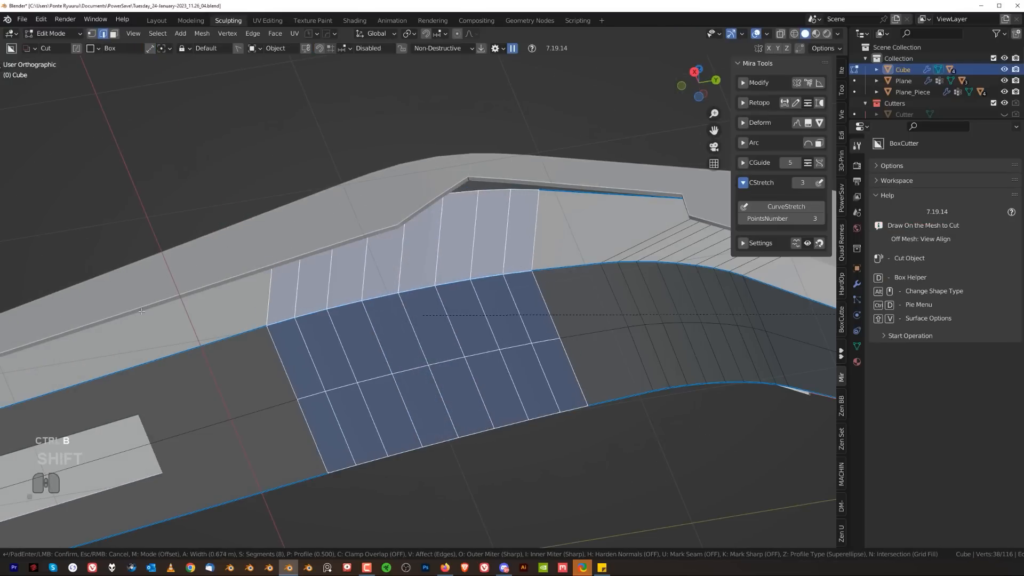
left_click(249, 308)
- Symmetrize the rounded forward bend across X and return to object mode in right orthographic view
middle_click_drag(249, 308, 341, 280, "shift")
scroll(342, 280, "down", 4)
middle_click_drag(480, 416, 443, 374)
key("alt+x")
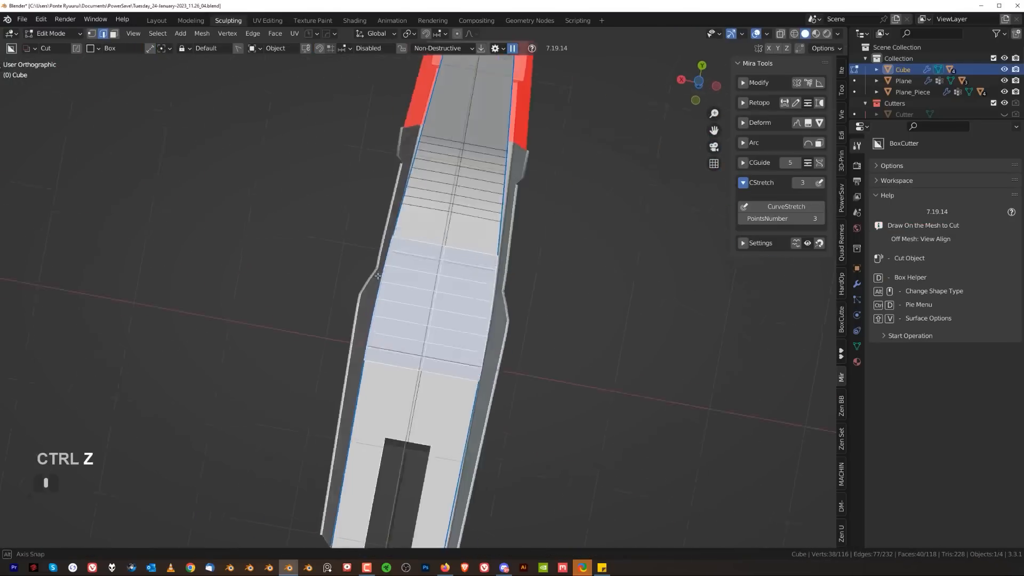
key("alt+x")
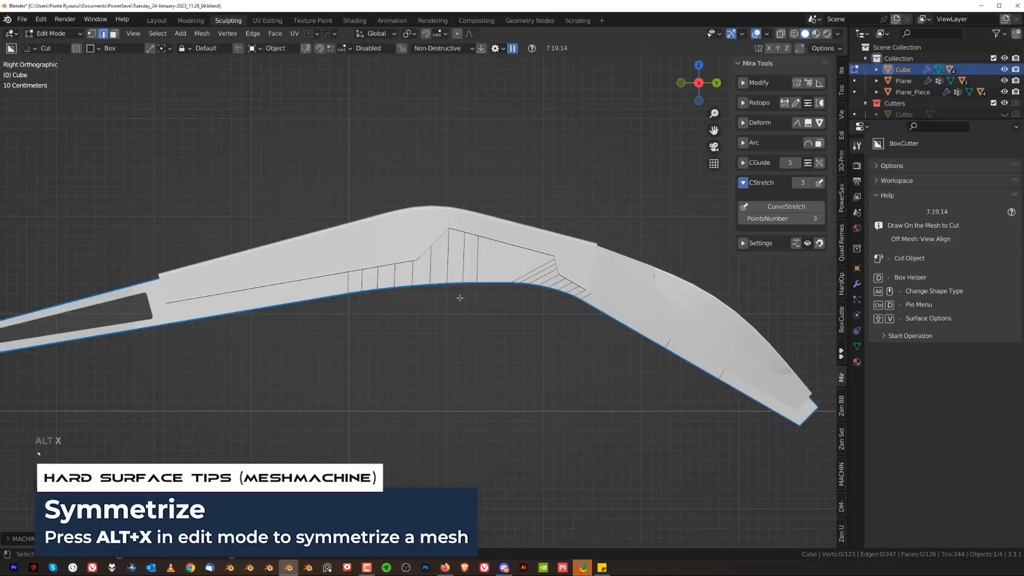
key("Tab")
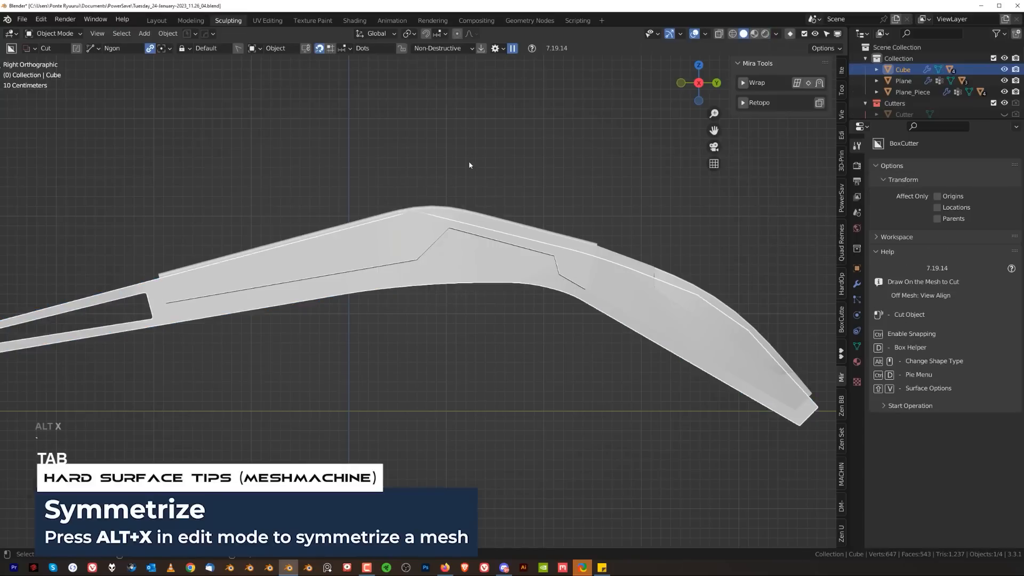
scroll(625, 341, "down", 2)
scroll(588, 350, "up", 4)
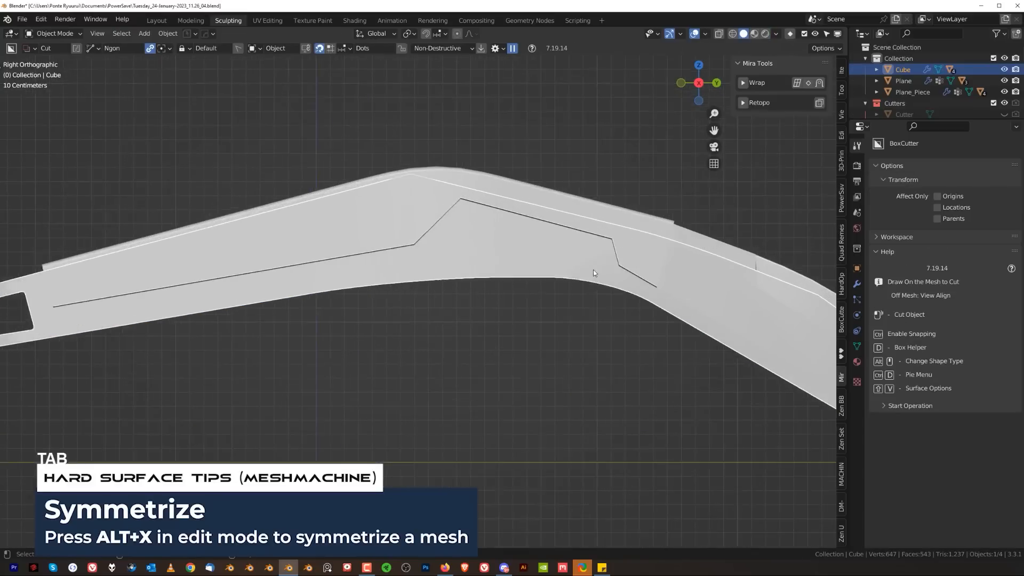
- Reshape the underside vertices between the body block's two bends into a smoother arc using a three-point CurveStretch
middle_click_drag(592, 269, 628, 304, "shift")
key("Tab")
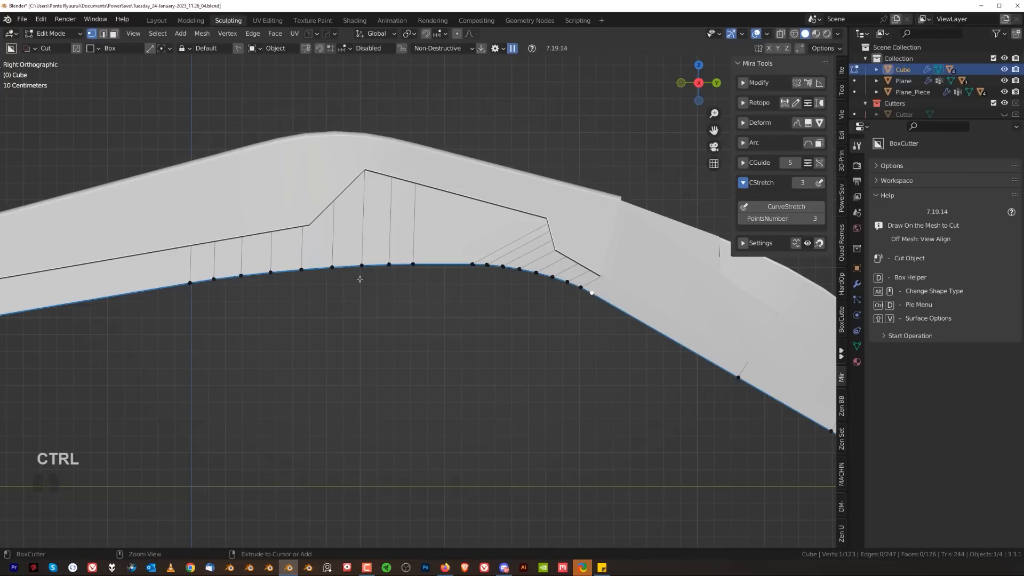
middle_click_drag(273, 289, 453, 345)
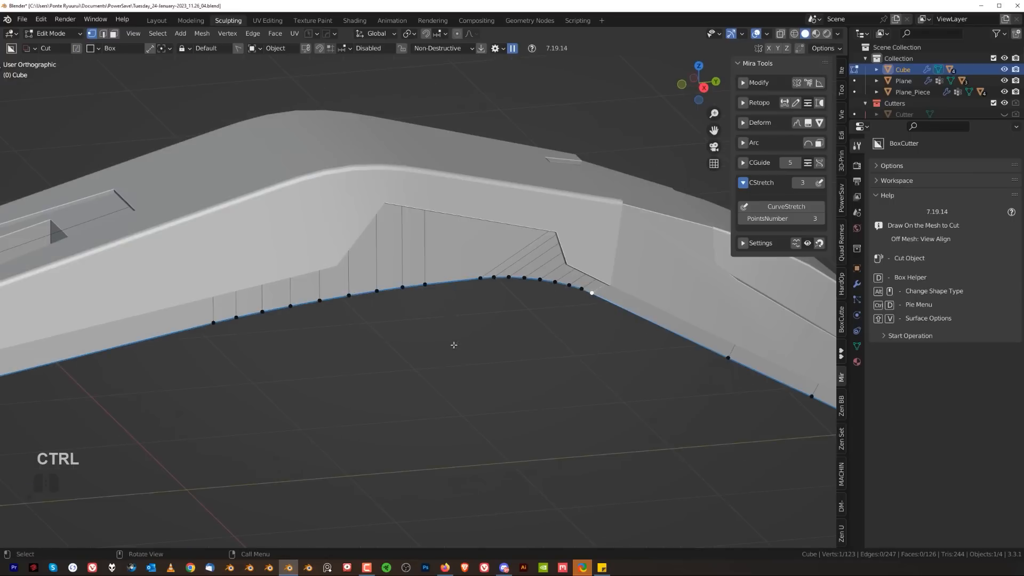
left_click(213, 319, "ctrl")
key("KP_3")
left_click(785, 211)
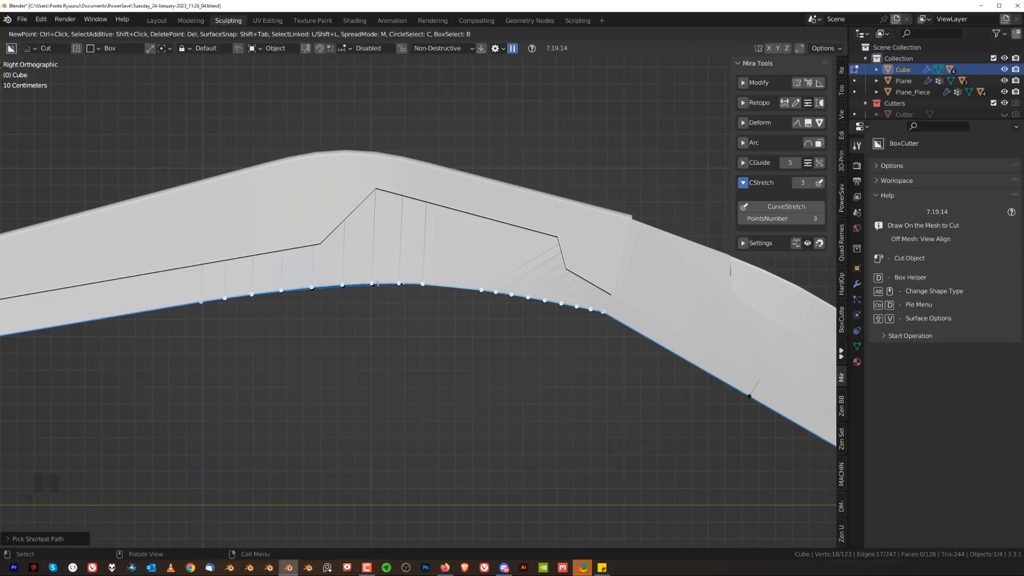
left_click_drag(399, 284, 439, 274)
left_click(445, 279)
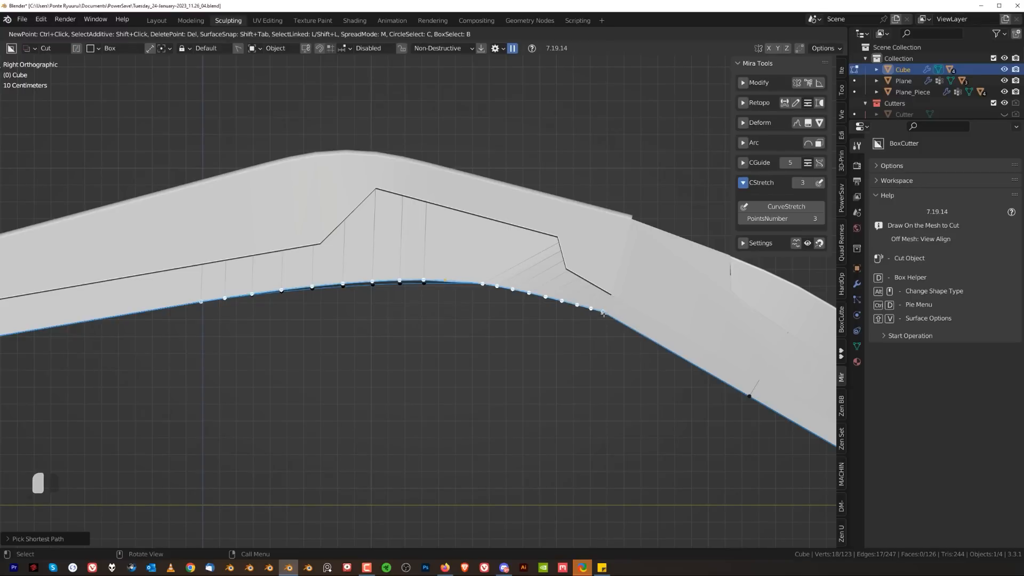
left_click_drag(654, 341, 654, 342)
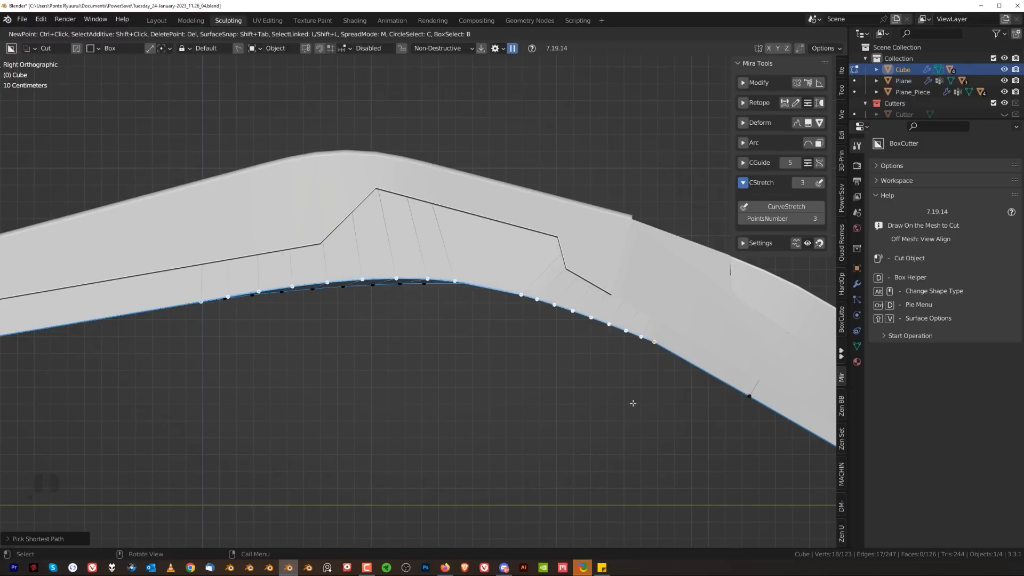
key("space")
- Symmetrize the reshaped underside across X and dissolve the edge loop along its centre line
middle_click_drag(466, 350, 464, 203)
key("alt+x")
key("Tab")
left_click(465, 202, "alt")
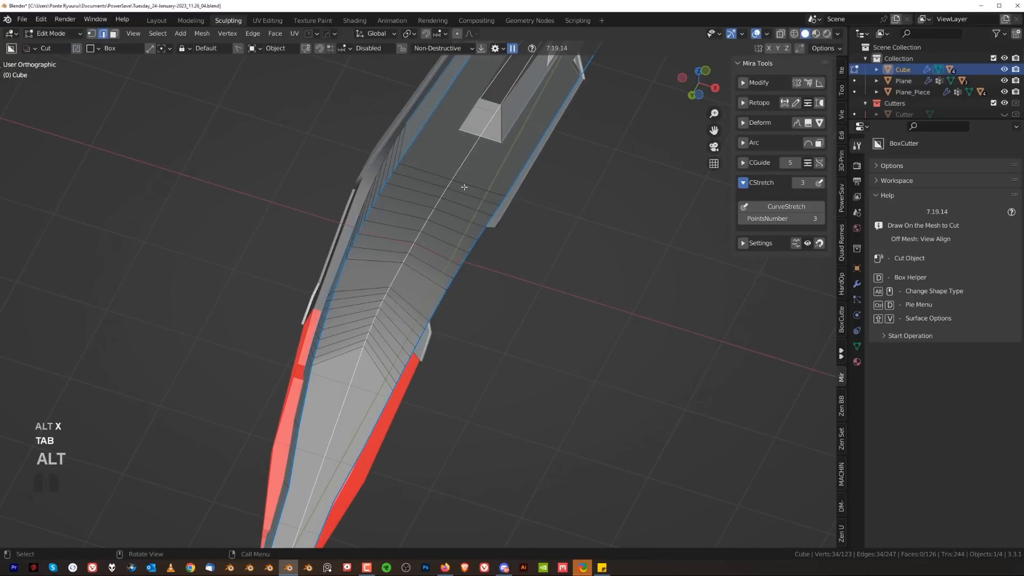
key("x")
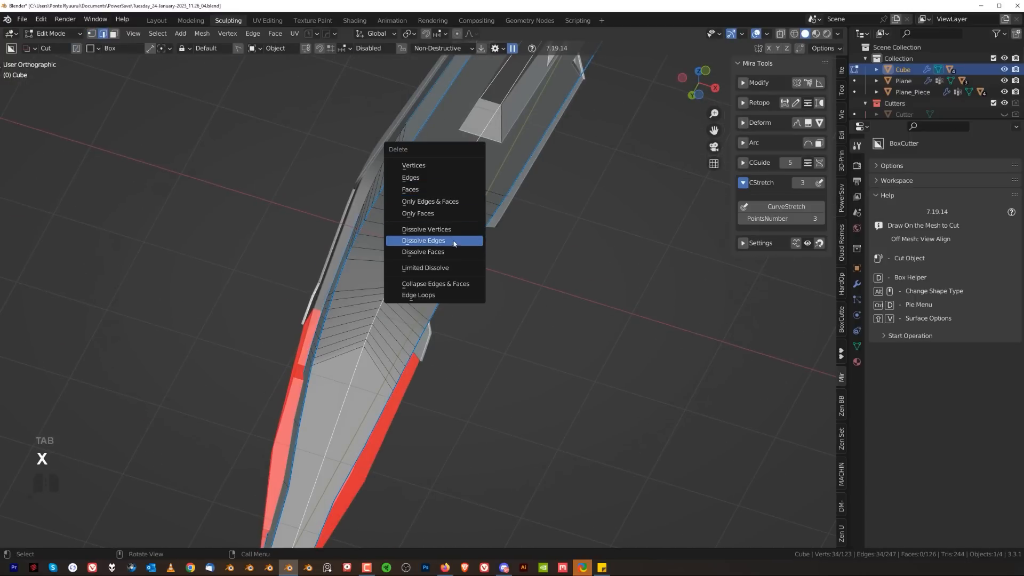
left_click(453, 244)
middle_click_drag(487, 286, 453, 312, "alt")
scroll(425, 414, "up", 2)
scroll(425, 331, "down", 3)
key("Tab")
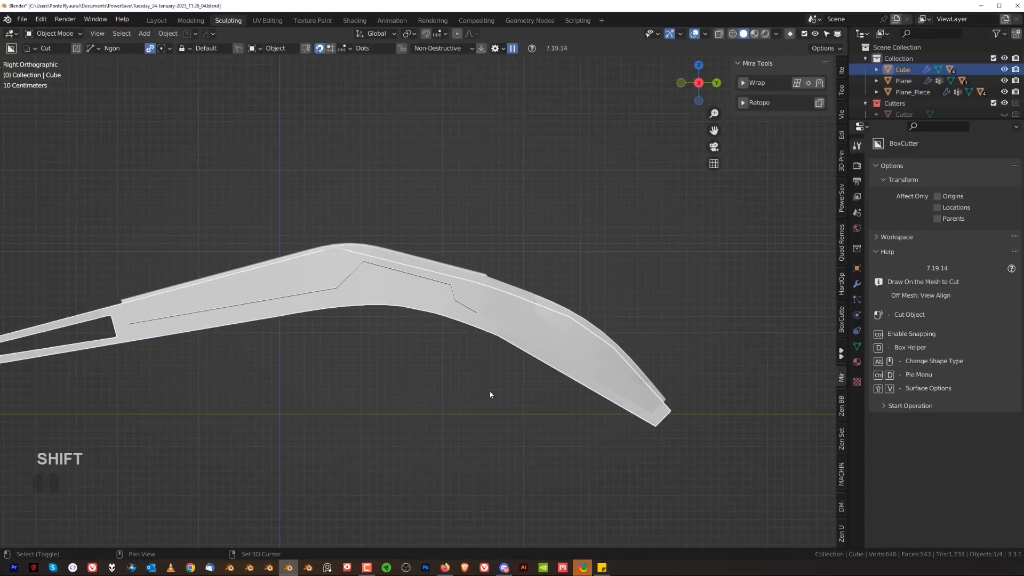
- Move the underside cross edge at the forward end of the rounded bend slightly to smooth the curve's transition
scroll(454, 312, "up", 4)
scroll(453, 312, "up", 2)
middle_click_drag(453, 272, 492, 316, "shift")
key("Tab")
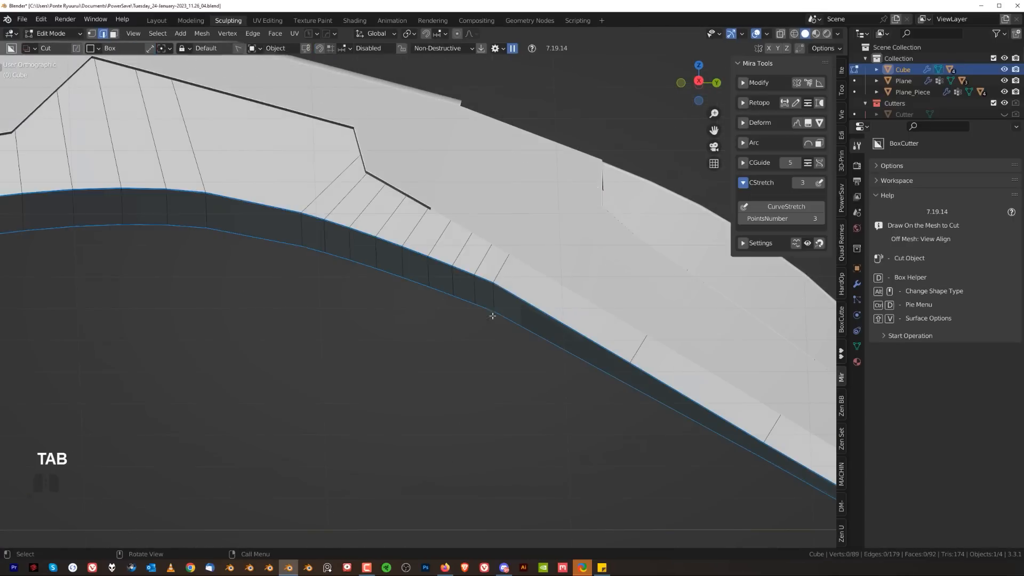
scroll(509, 290, "down", 1)
middle_click_drag(560, 346, 569, 361)
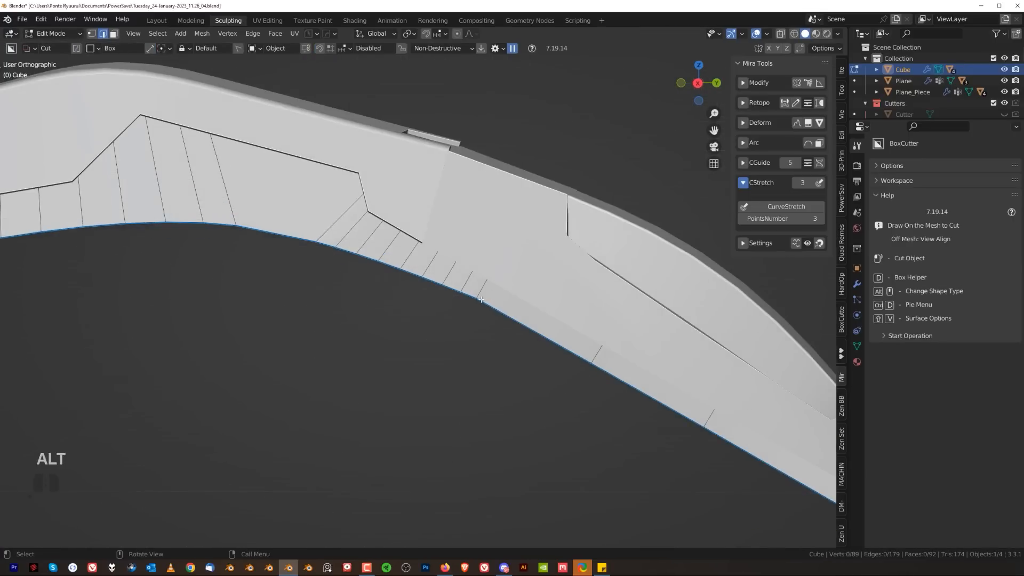
scroll(517, 301, "up", 3)
mouse_move(517, 302)
middle_mouse_down("alt")
mouse_move(588, 319)
mouse_move(575, 310)
mouse_move(531, 333)
mouse_move(515, 310)
middle_mouse_up("alt")
scroll(535, 328, "down", 3)
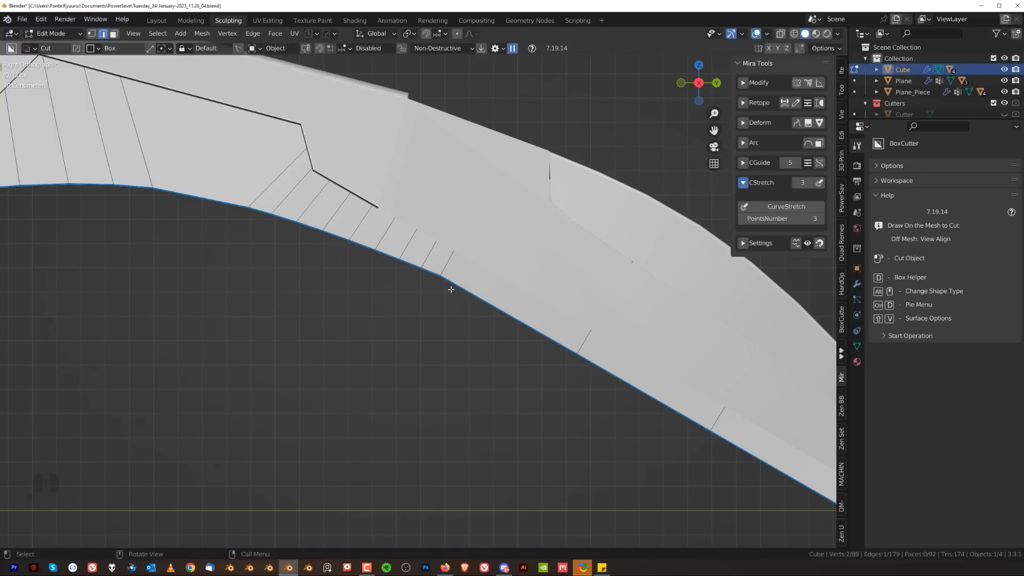
key("g")
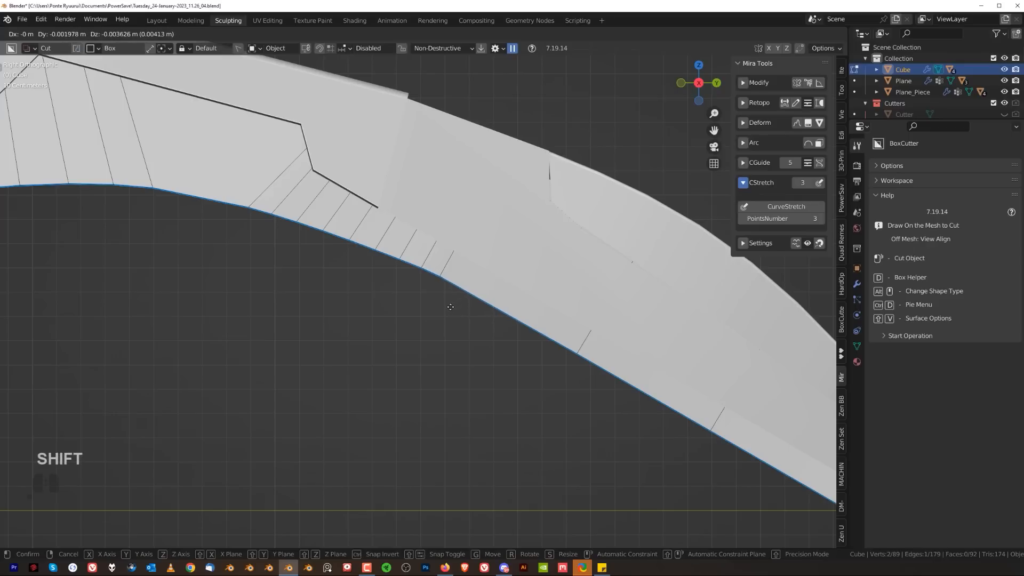
left_click(445, 309)
- Fine-tune the same underside edge's position in right orthographic view and return to object mode
middle_click_drag(400, 275, 427, 246)
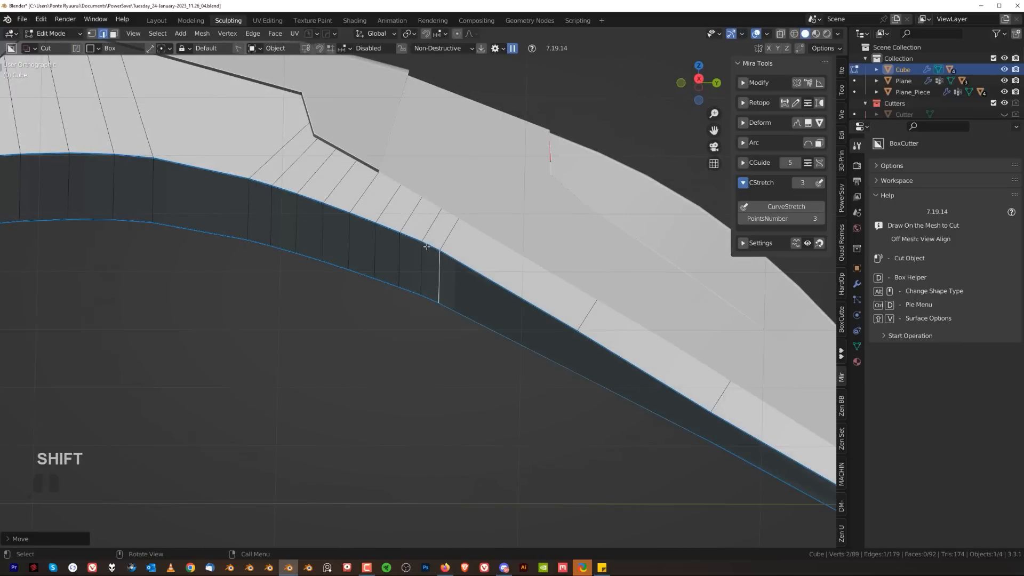
key("grave")
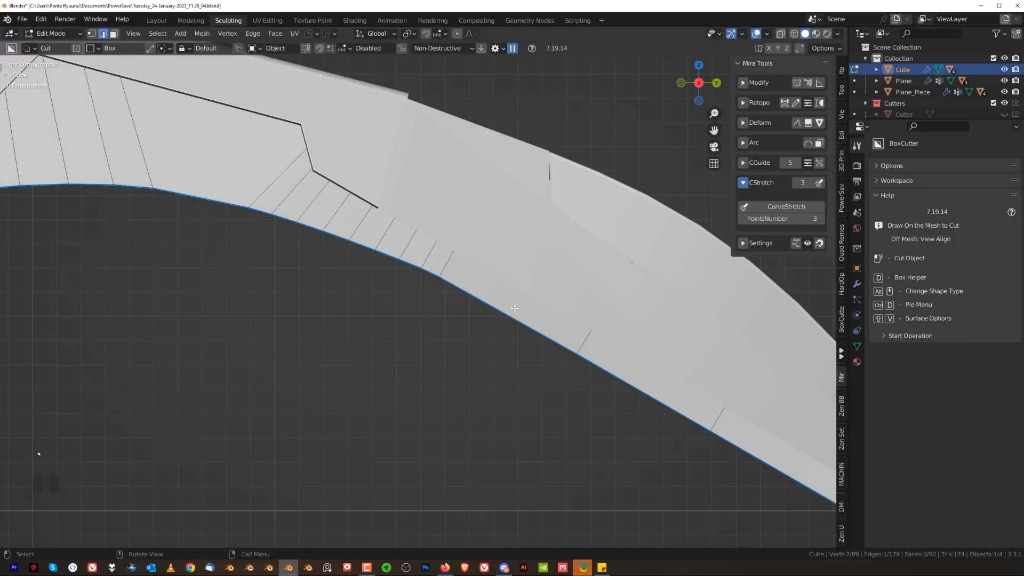
key("g")
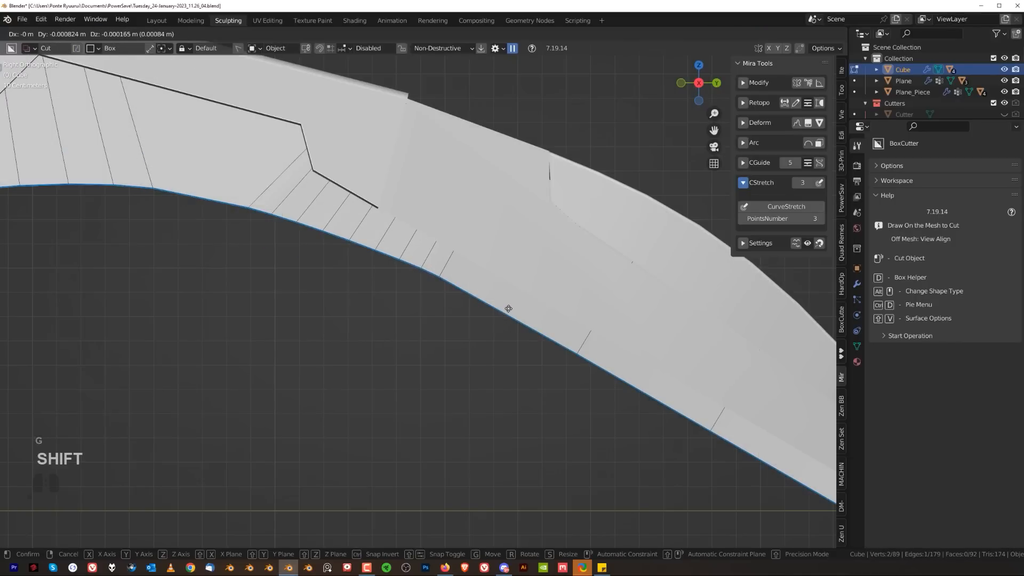
left_click(508, 308)
key("Tab")
- Cut a long, shallow recess with angled ends into the underside of the body block's front section using a BoxCutter Ngon
scroll(421, 352, "down", 4)
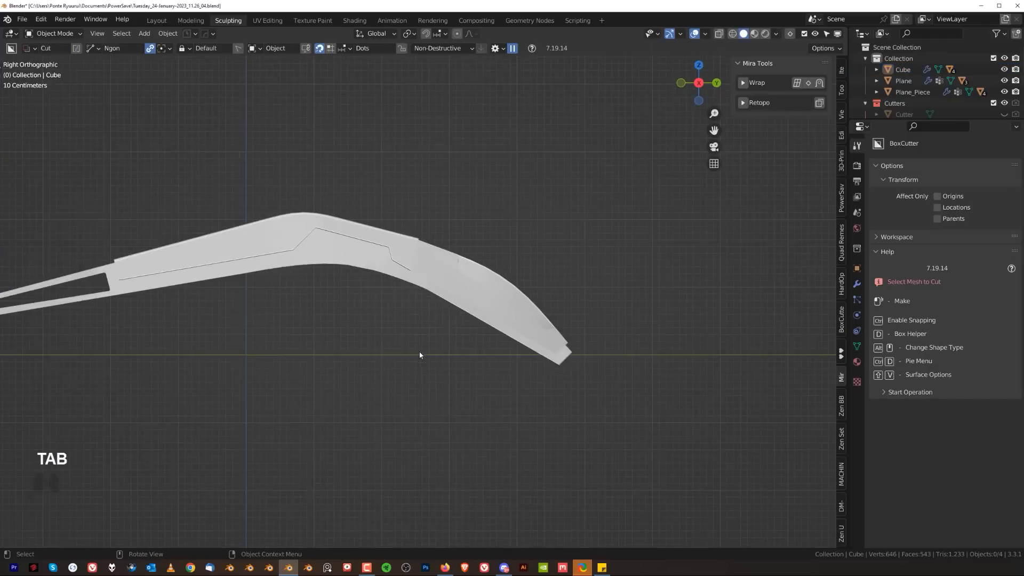
middle_click_drag(419, 355, 563, 363, "shift")
scroll(782, 381, "up", 3)
left_click(584, 392)
left_click_drag(604, 433, 569, 353)
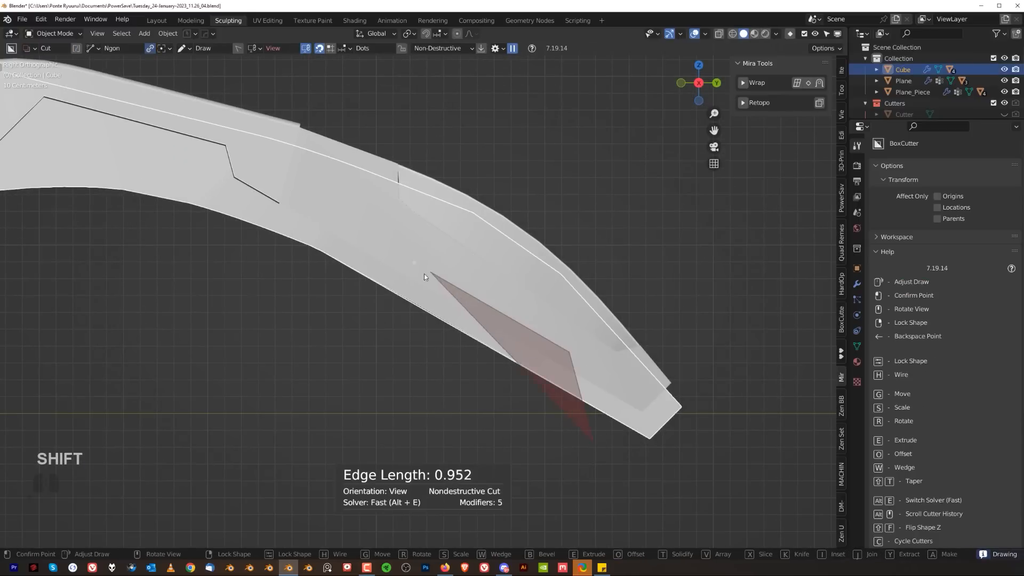
double_click(228, 322)
scroll(226, 333, "down", 5)
left_click(411, 359)
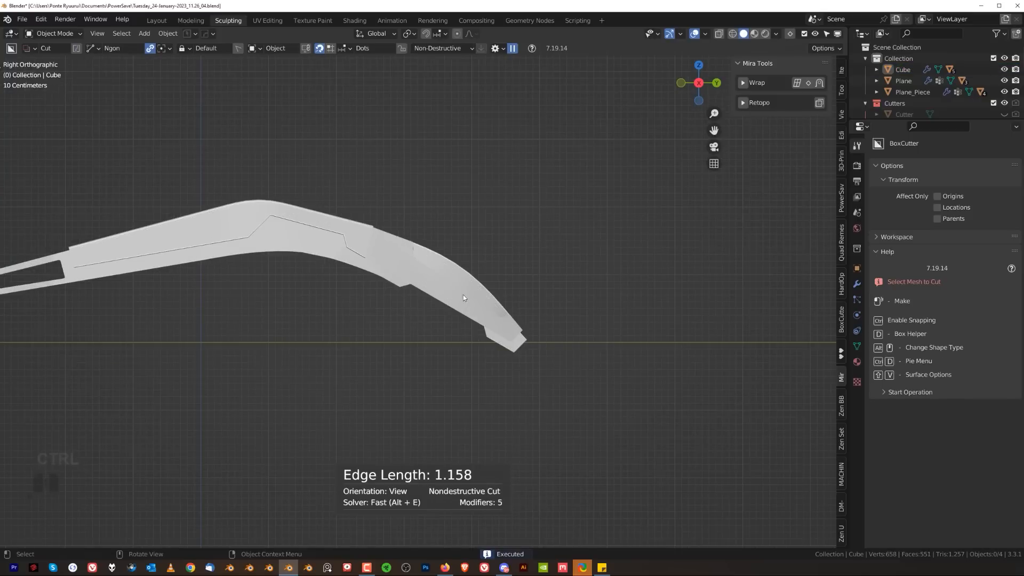
- Add a cube and move it up against the underside of the body's central bend
middle_click_drag(463, 295, 531, 316)
key("KP_3")
scroll(531, 317, "up", 1)
middle_click_drag(371, 303, 571, 320, "shift")
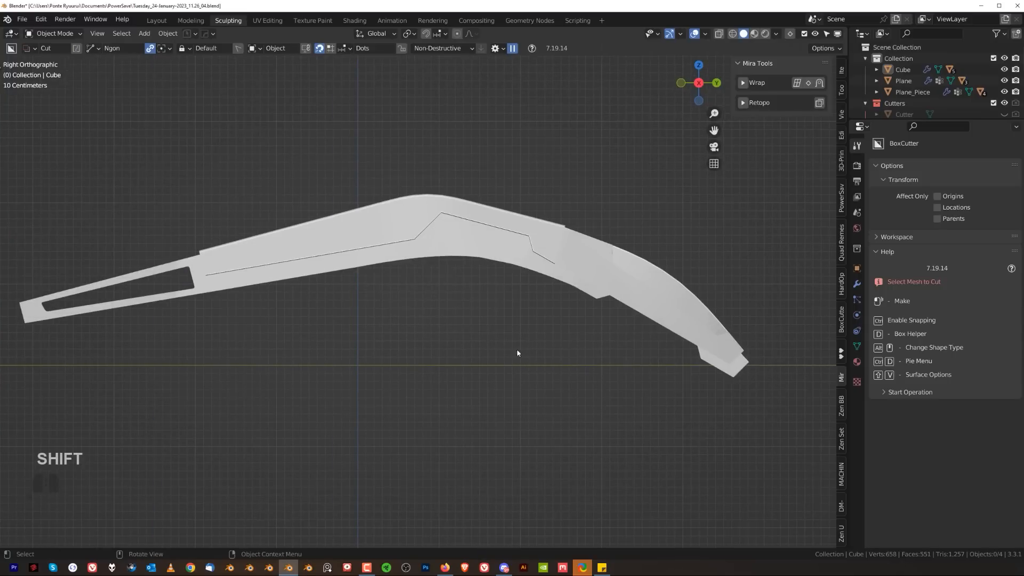
key("shift+a")
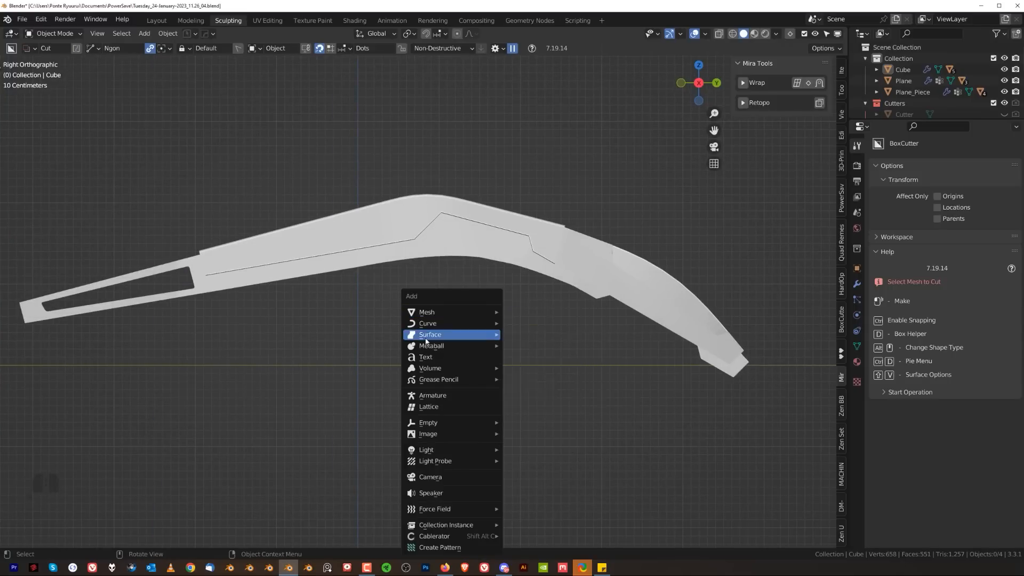
left_click(543, 354)
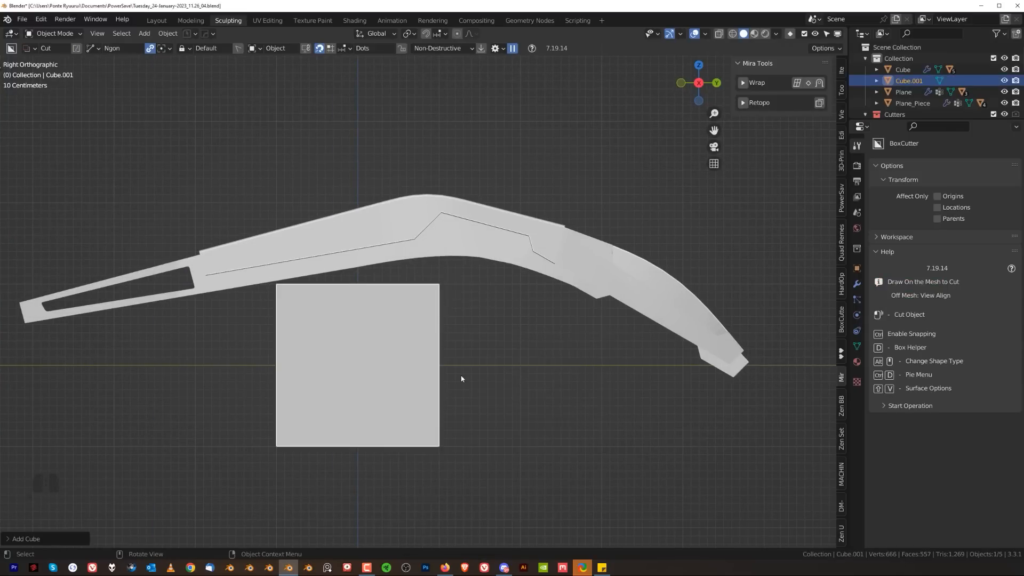
key("g")
left_click(497, 321)
- Scale the new cube along X and flatten it along Z into a low block
middle_click_drag(496, 321, 536, 341)
key("s")
key("x")
left_click(560, 328)
key("KP_3")
scroll(535, 341, "down", 1)
key("s")
key("z")
left_click(536, 339)
- Reposition and enlarge the block so it covers the middle of the curved body in side view
key("g")
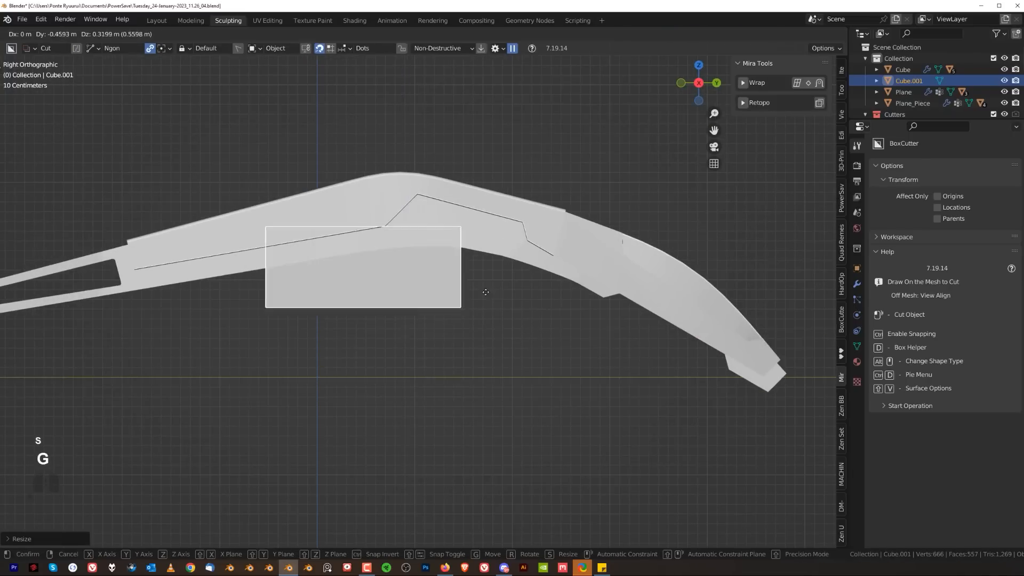
left_click(435, 278)
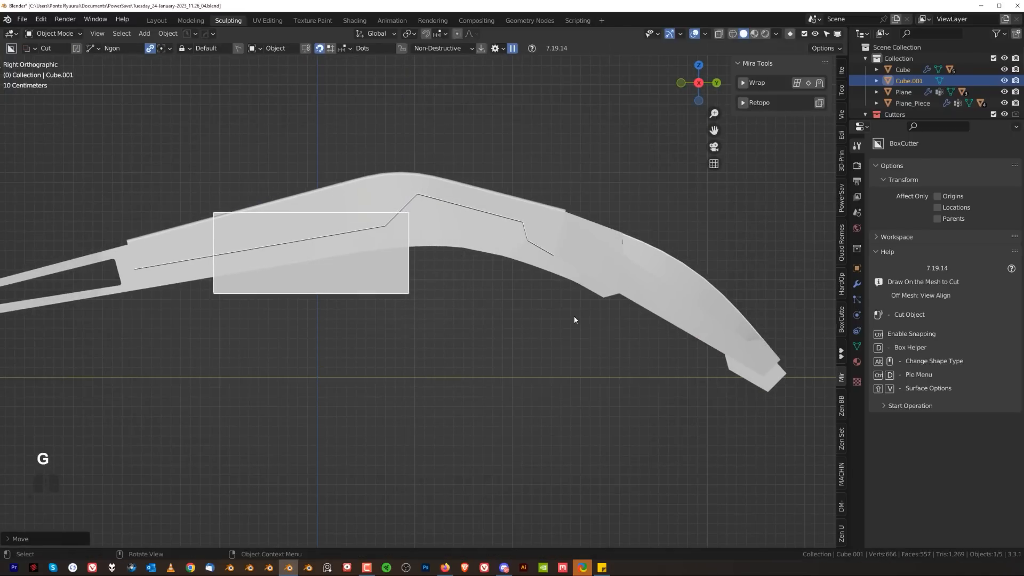
key("r")
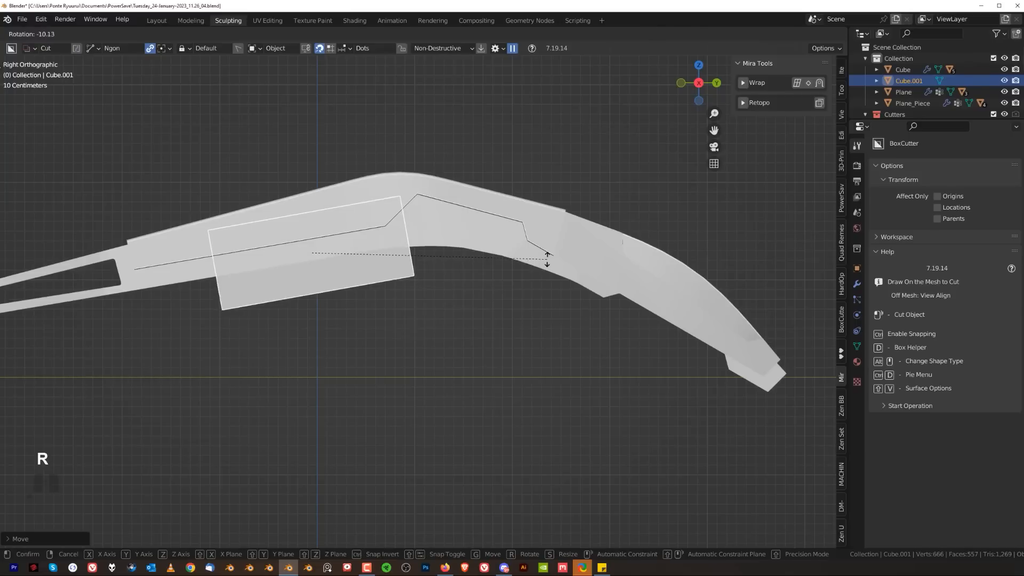
key("Escape")
key("s")
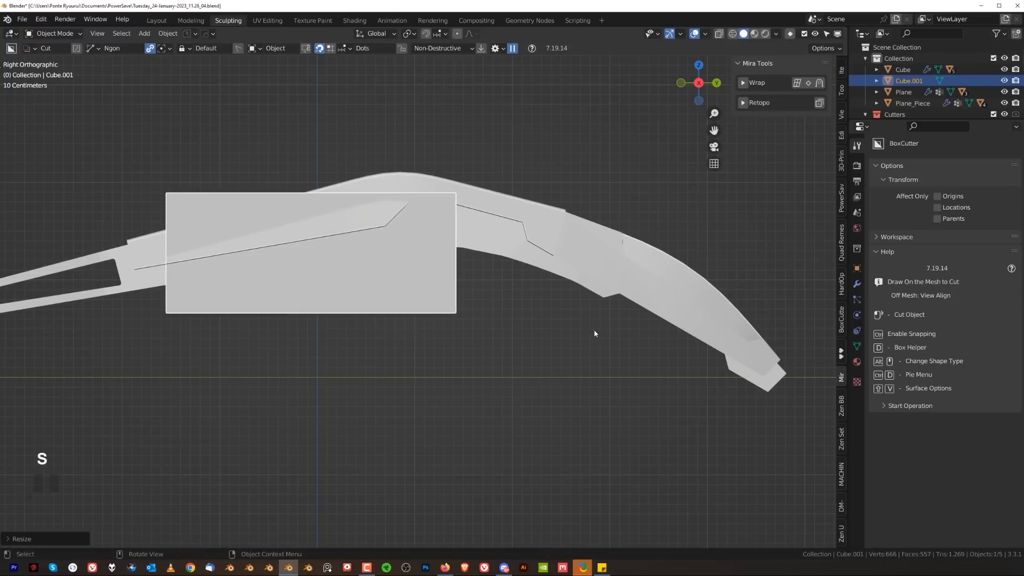
key("g")
left_click(538, 304)
key("s")
left_click(646, 329)
- Narrow the block along X so it fits between the two side plates
middle_click_drag(552, 288, 655, 338)
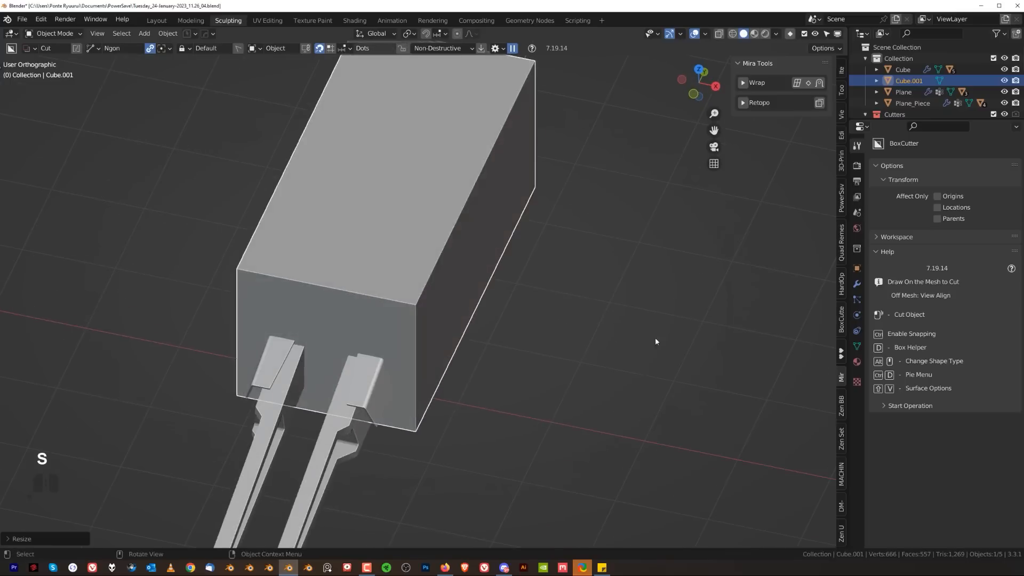
key("s")
key("x")
left_click(541, 308)
key("grave")
scroll(523, 314, "down", 1)
middle_click_drag(520, 310, 616, 257, "shift")
key("s")
key("x")
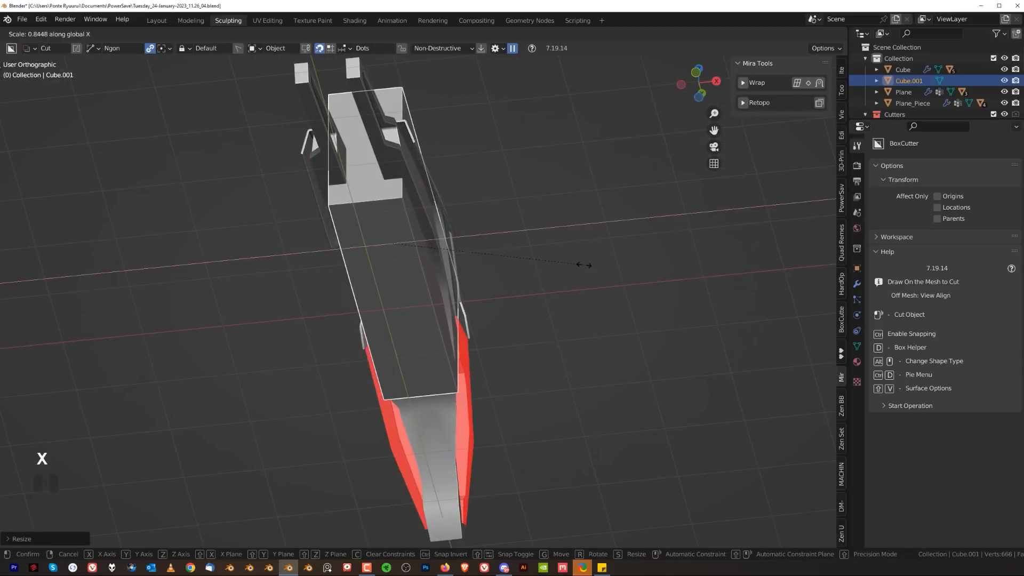
left_click(589, 283)
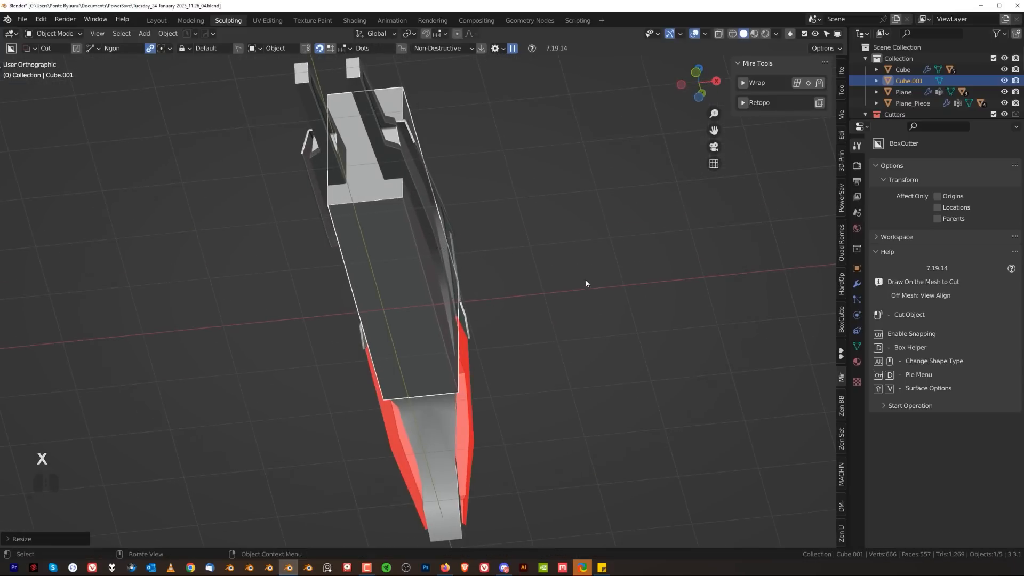
- Taper the block by scaling its end face nearest the curved tip narrower along X
middle_click_drag(590, 283, 357, 293)
key("Tab")
left_click(469, 249)
left_click(465, 241)
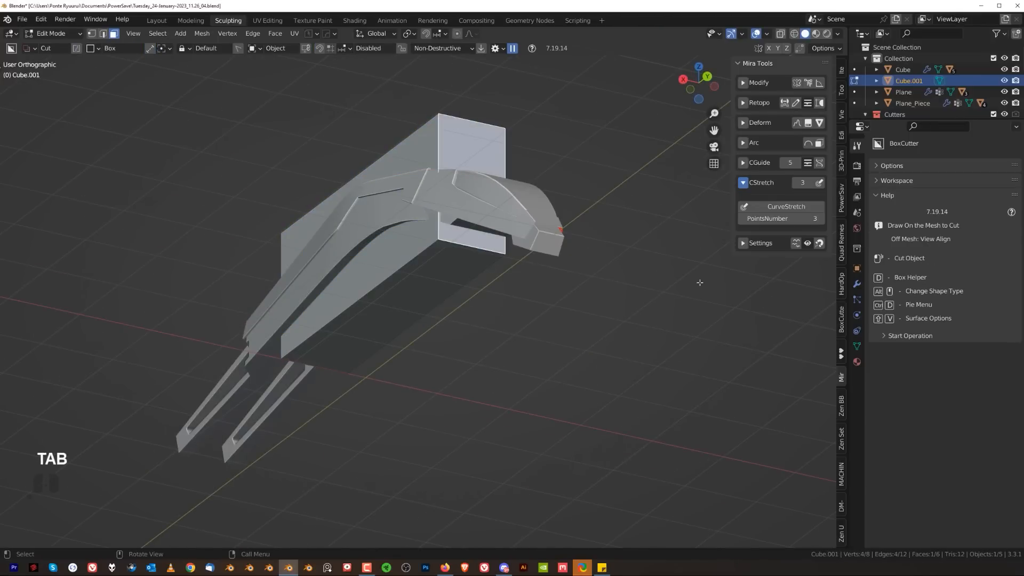
key("s")
key("x")
left_click(627, 266)
middle_click_drag(388, 289, 368, 267)
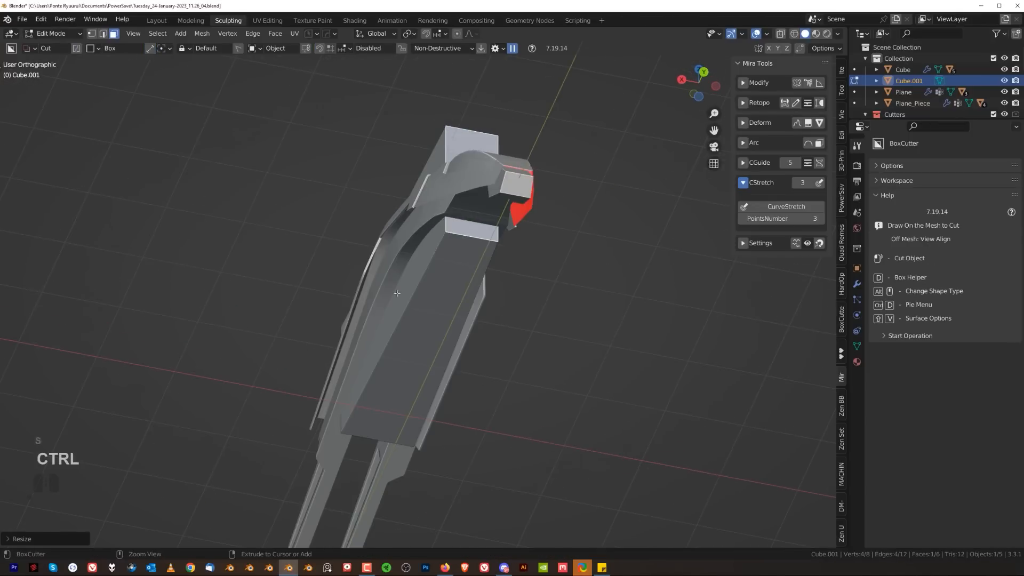
- Add a loop cut around the middle of the block and widen it along X
key("ctrl+r")
left_click(411, 303)
left_click(412, 304)
key("s")
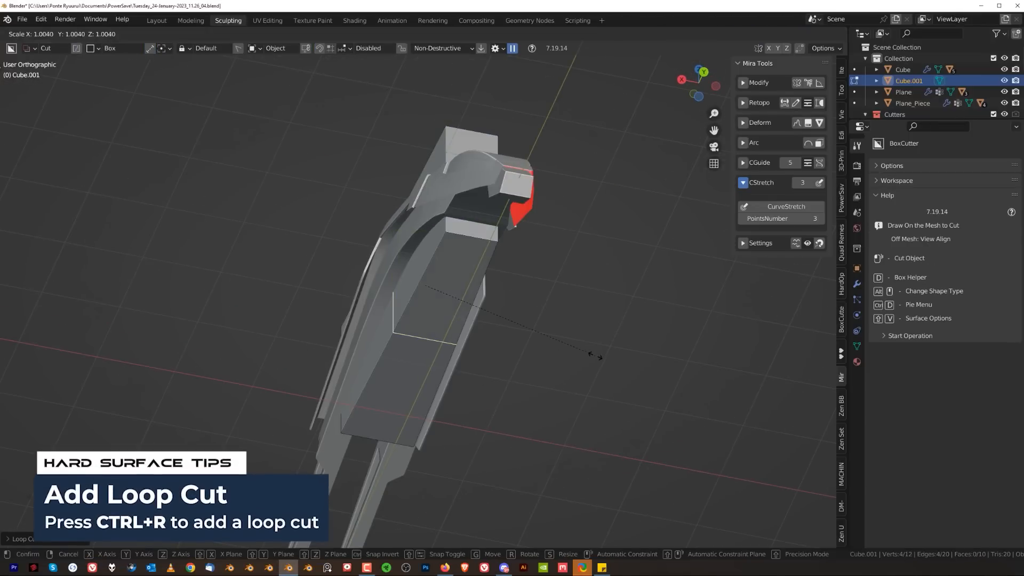
key("x")
left_click(631, 364)
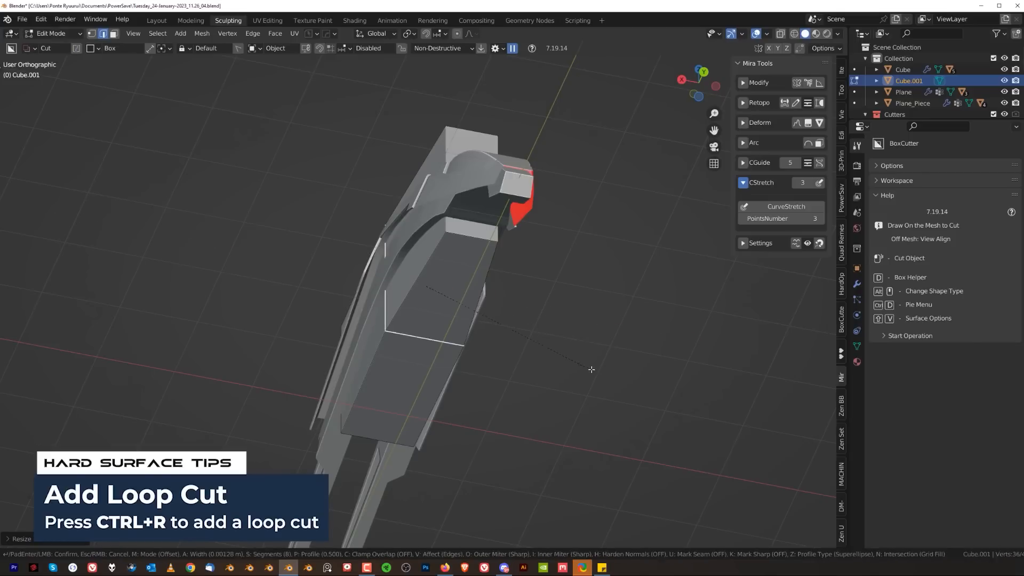
- Bevel the middle loop with multiple segments and apply HardOps Sharpen to the block
key("ctrl+b")
scroll(640, 366, "up", 7)
left_click(695, 367)
key("Tab")
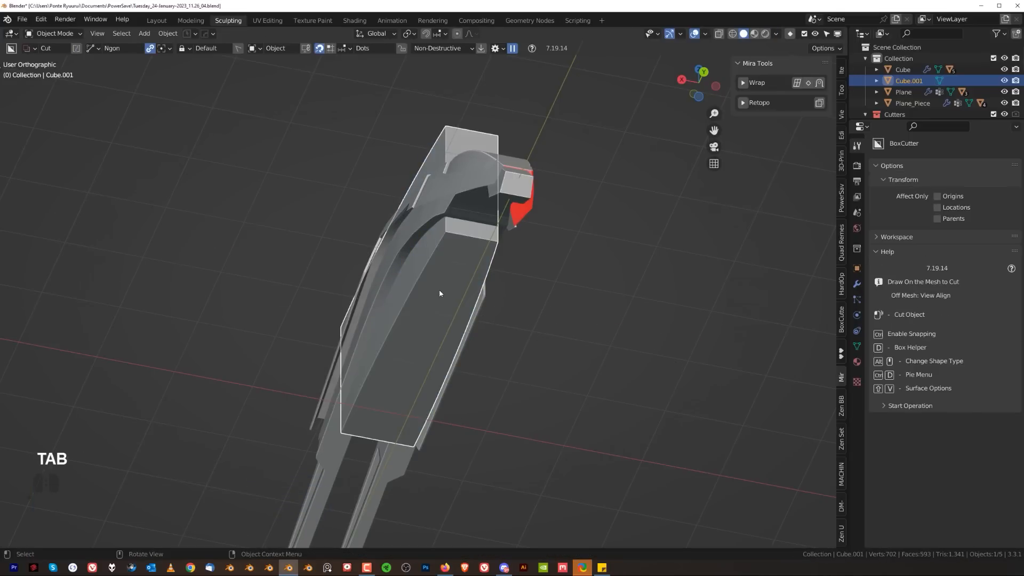
key("q")
left_click(384, 290)
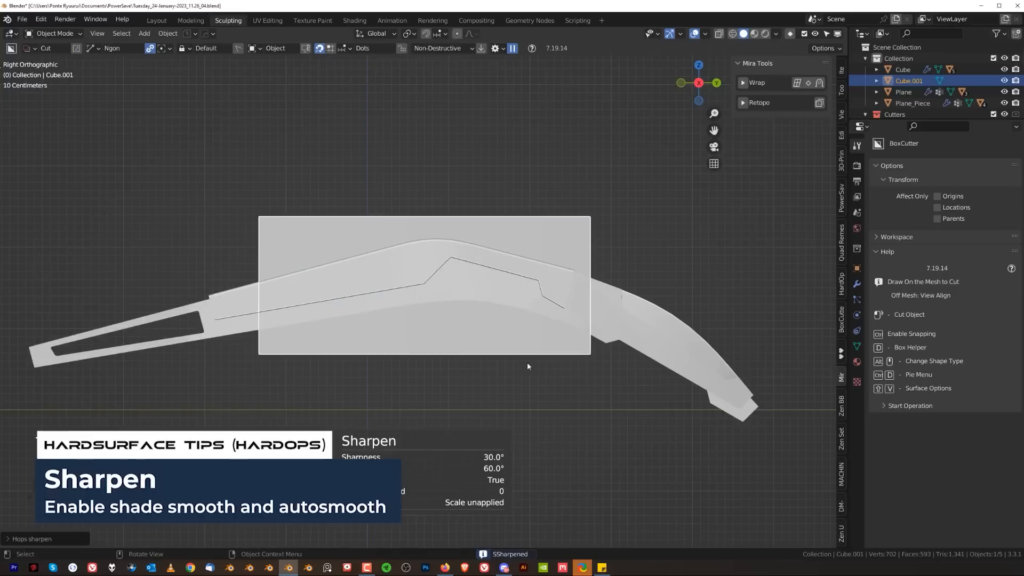
- Cut away the block's upper part with an Ngon shape, leaving a peaked roofline that follows the body's bend
left_click(230, 314)
left_click(432, 278)
left_click(606, 311)
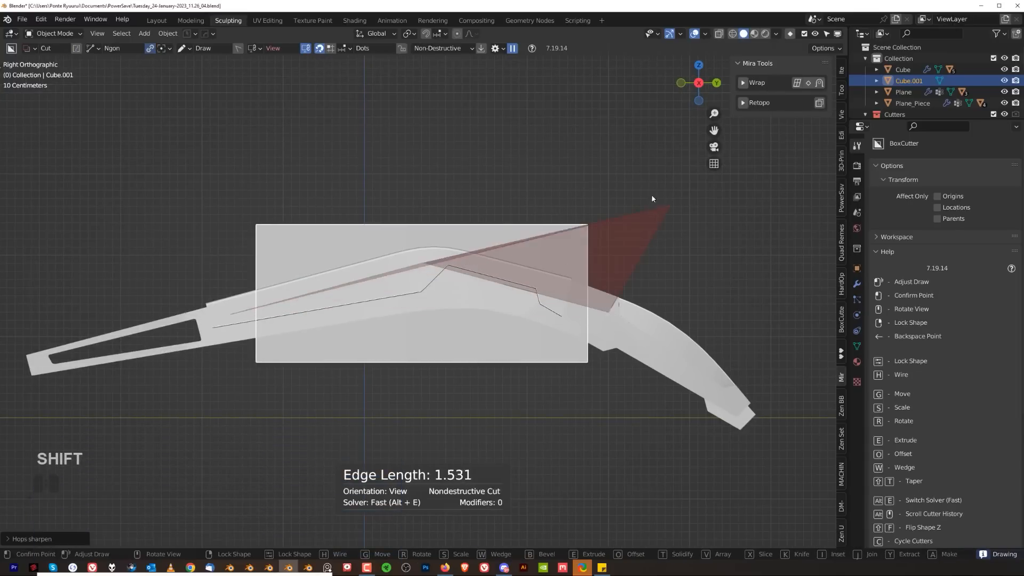
left_click(651, 194)
left_click(230, 91)
double_click(227, 133)
left_click(558, 373)
scroll(559, 368, "up", 1)
middle_click_drag(558, 368, 520, 343, "shift")
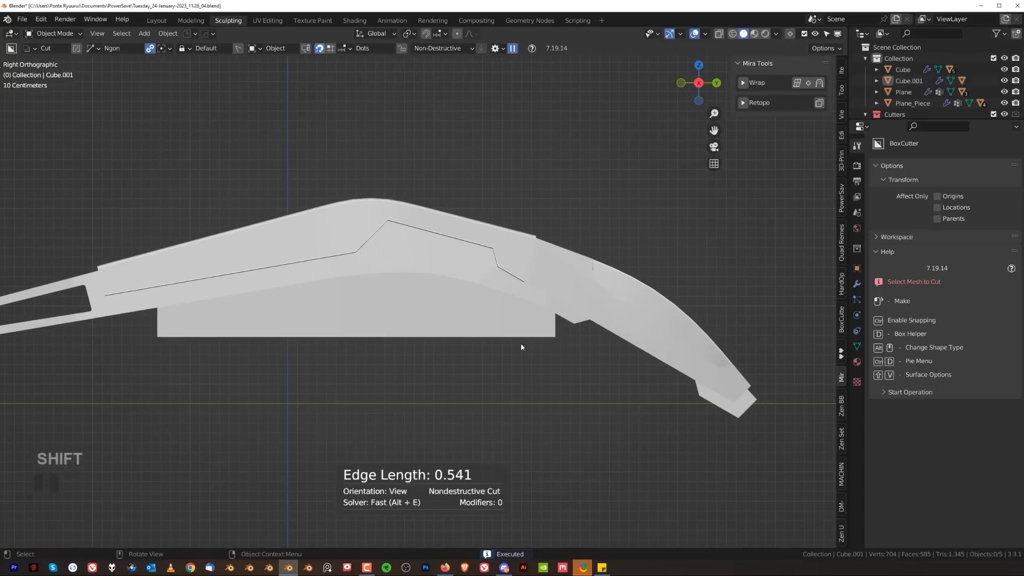
- Trim the block with an Ngon cut that slants both ends and raises its flat bottom edge
left_click(522, 316)
left_click(536, 233)
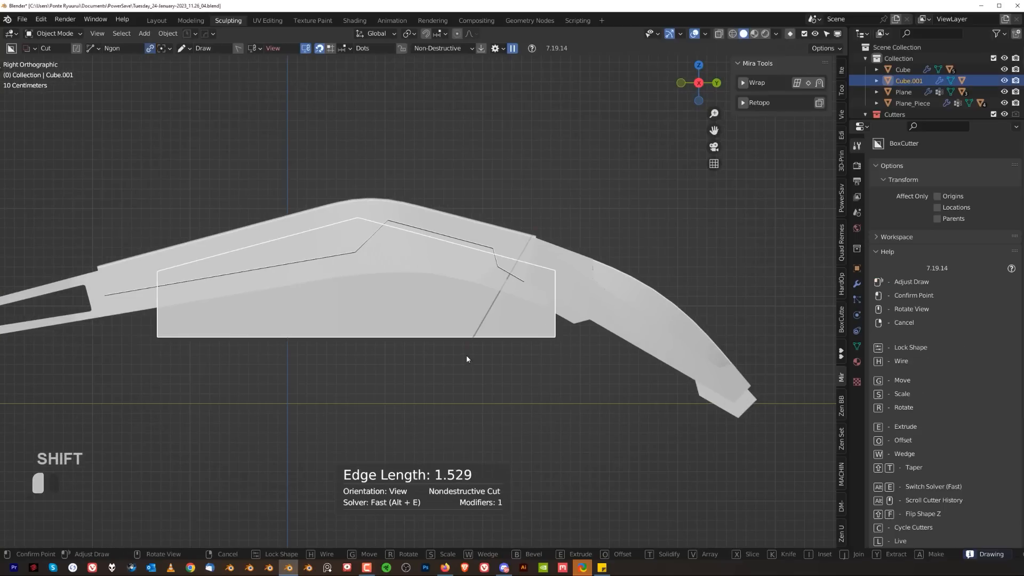
left_click(488, 315, "shift")
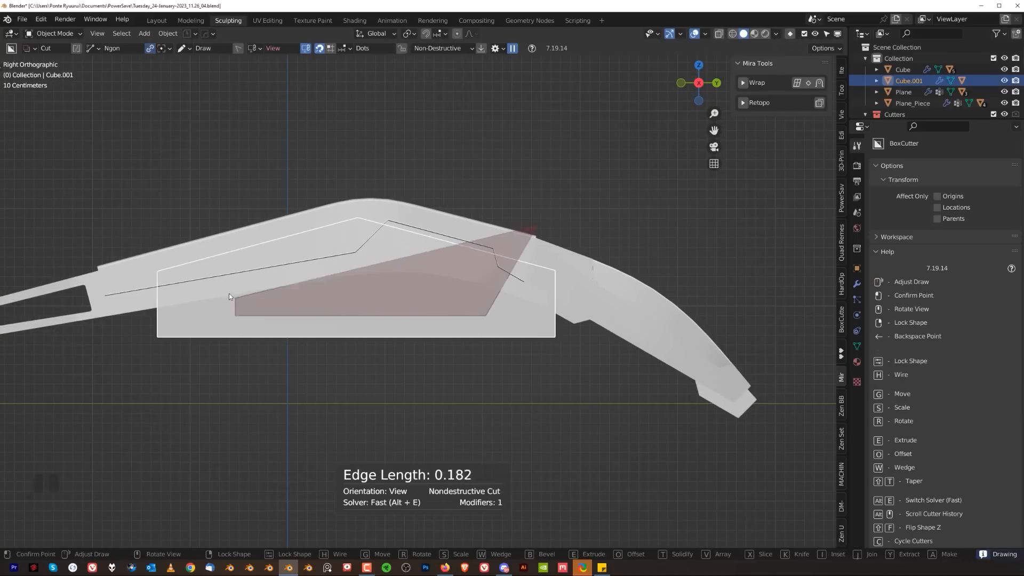
left_click(144, 213)
left_click(87, 301)
left_click(206, 446)
left_click(707, 447)
key("space")
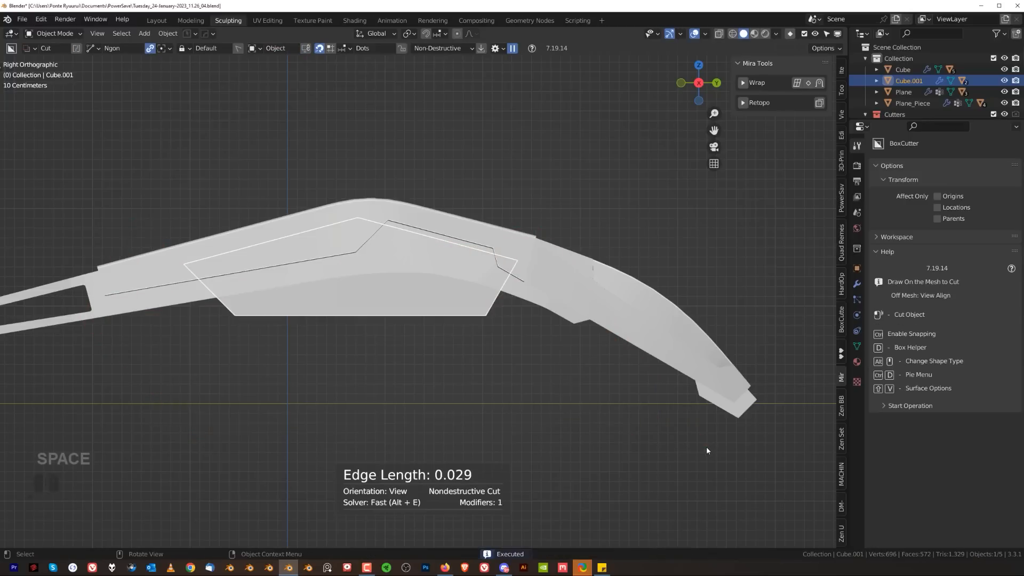
left_click(473, 376)
- Apply all boolean modifiers on the trimmed block with HardOps Sharpen
middle_click_drag(437, 362, 457, 281)
scroll(516, 343, "up", 2)
scroll(395, 323, "up", 2)
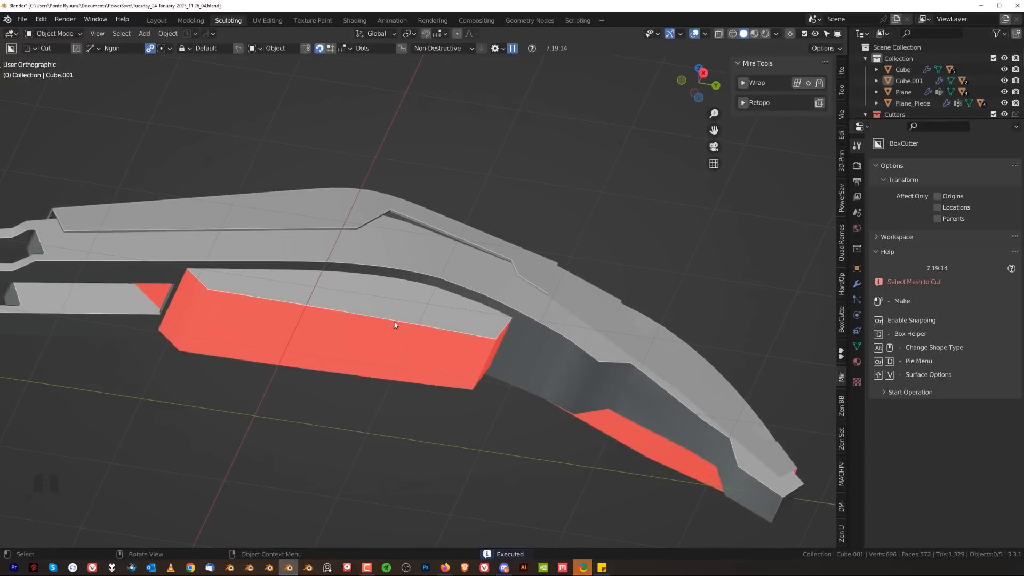
left_click(395, 324)
key("q")
left_click(394, 321, "ctrl")
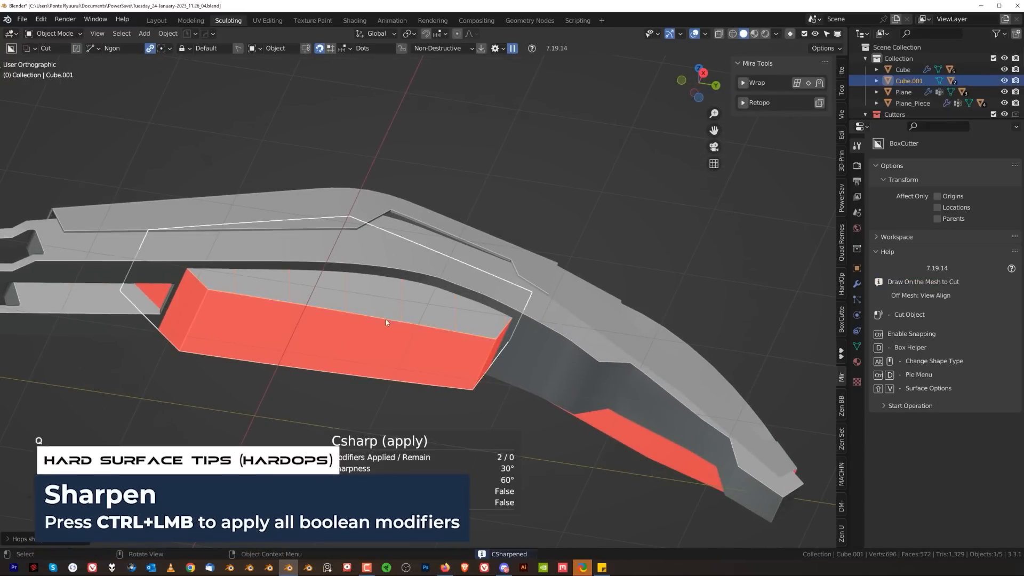
- Recalculate the normals on the block's faces so they point outward
key("Tab")
key("alt+n")
left_click(480, 342)
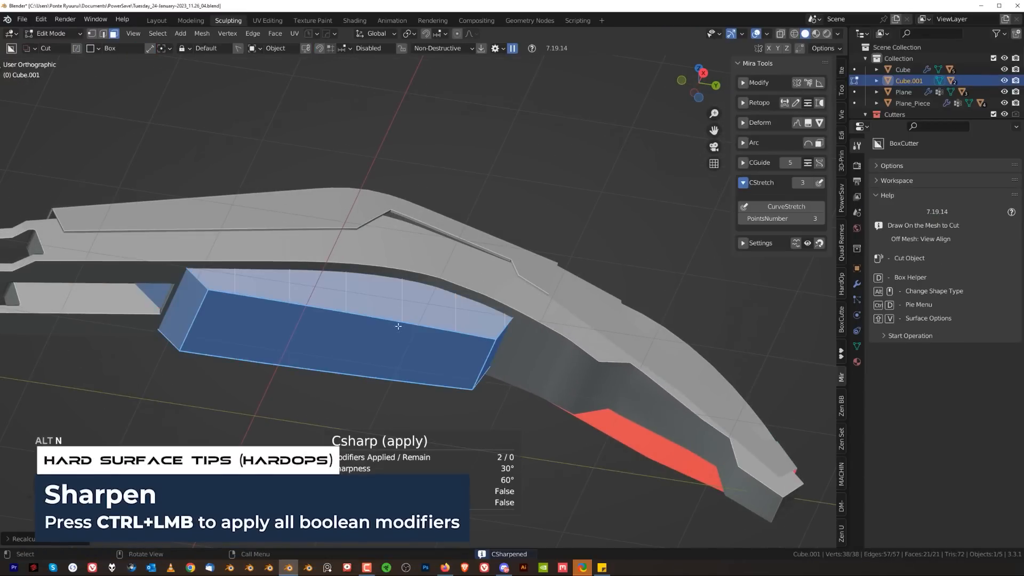
key("grave")
key("Tab")
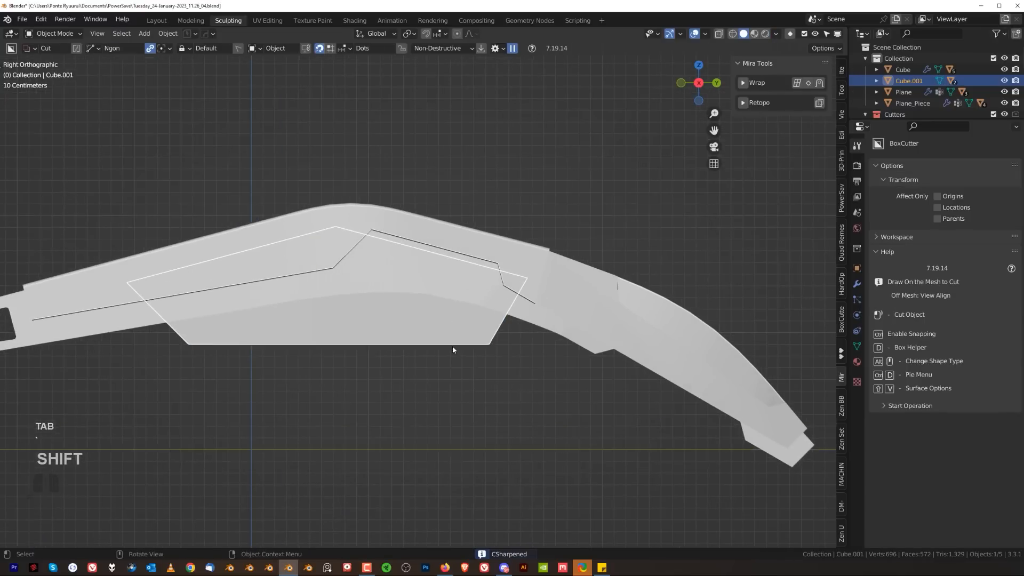
- Cut a sloped line across the block's lower corner on the curved-tip side
scroll(473, 357, "down", 3)
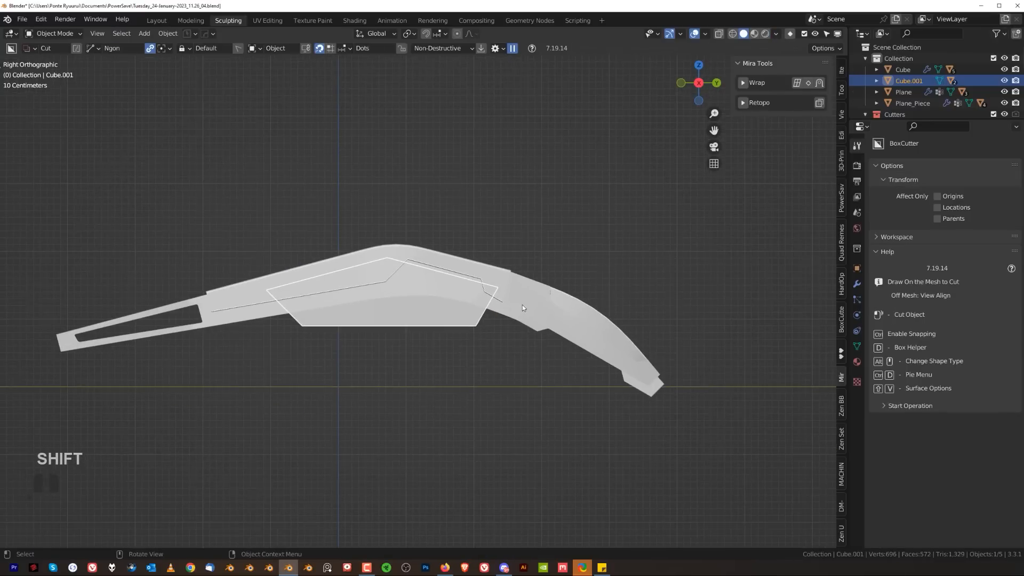
left_click_drag(502, 302, 333, 348)
left_click(581, 437)
key("space")
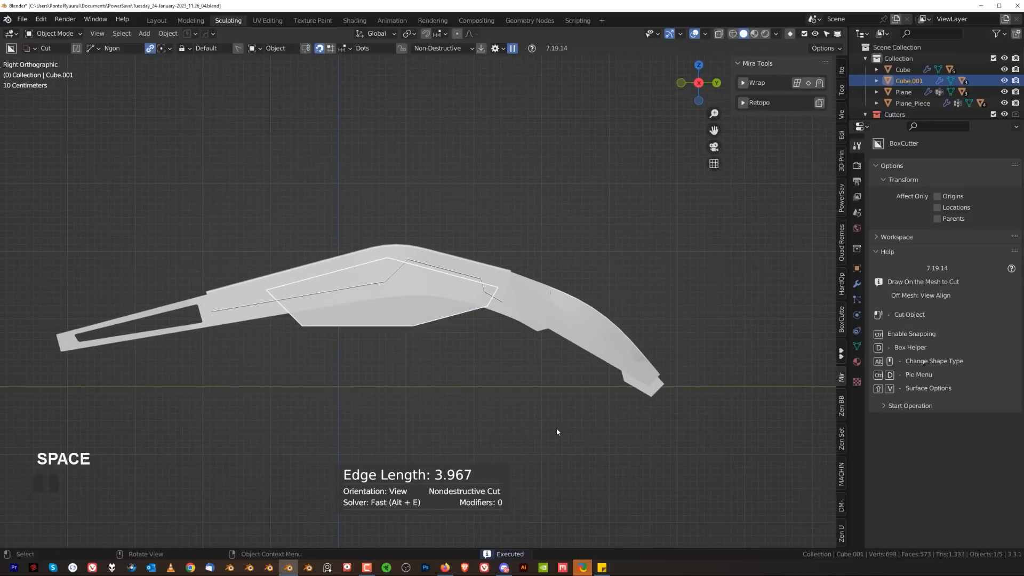
left_click(496, 403)
- Move the block in side view along the body toward the forked tail
middle_click_drag(496, 402, 494, 379)
key("grave")
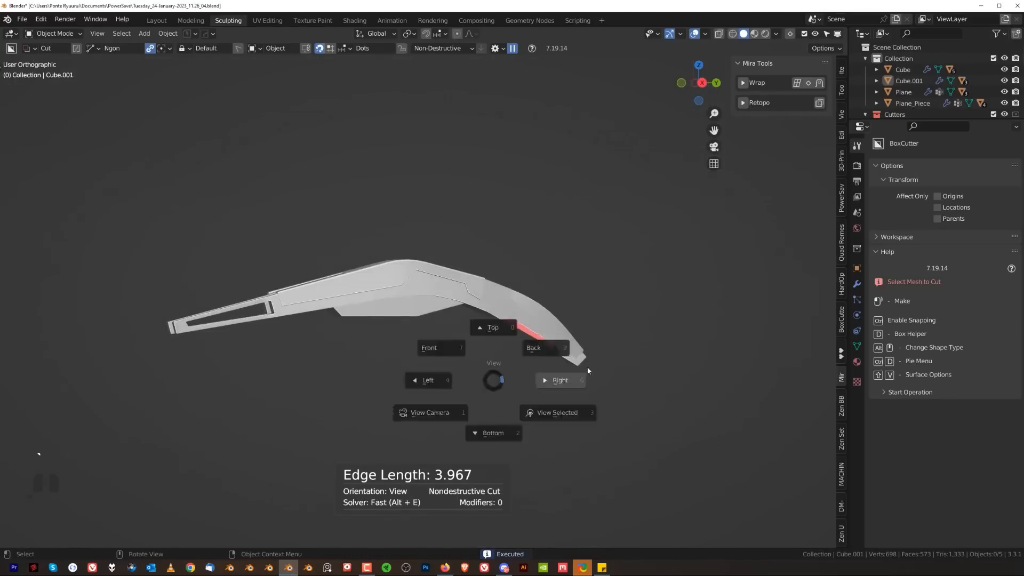
left_click(586, 369)
middle_click_drag(393, 358, 376, 322, "shift")
left_click(376, 322)
key("g")
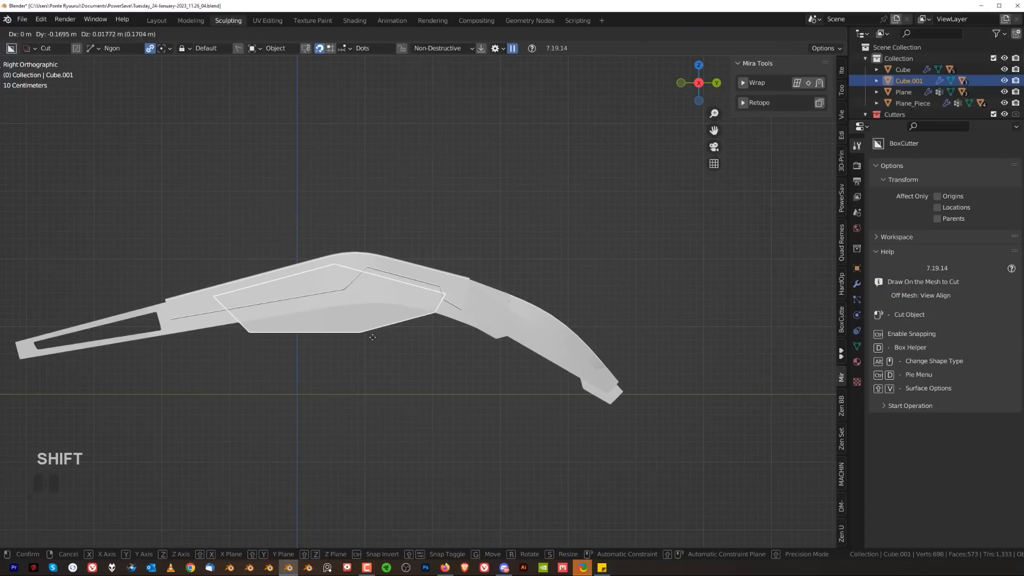
left_click(97, 372)
left_click(323, 407)
scroll(456, 372, "down", 2)
left_click(382, 308)
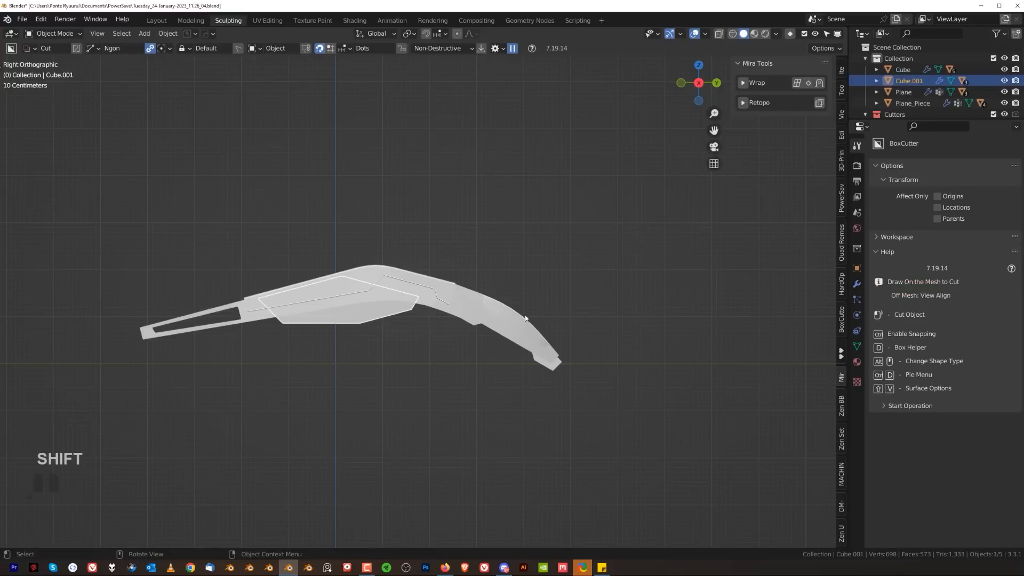
- Tilt the block slightly in side view and nudge it up into the curved body
key("r")
left_click(382, 189)
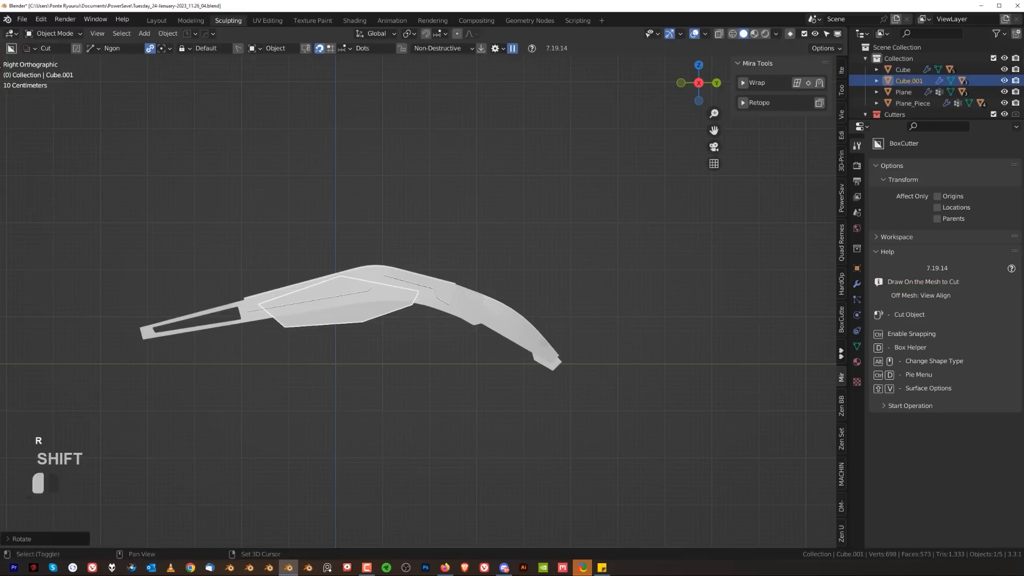
key("g")
left_click(406, 221)
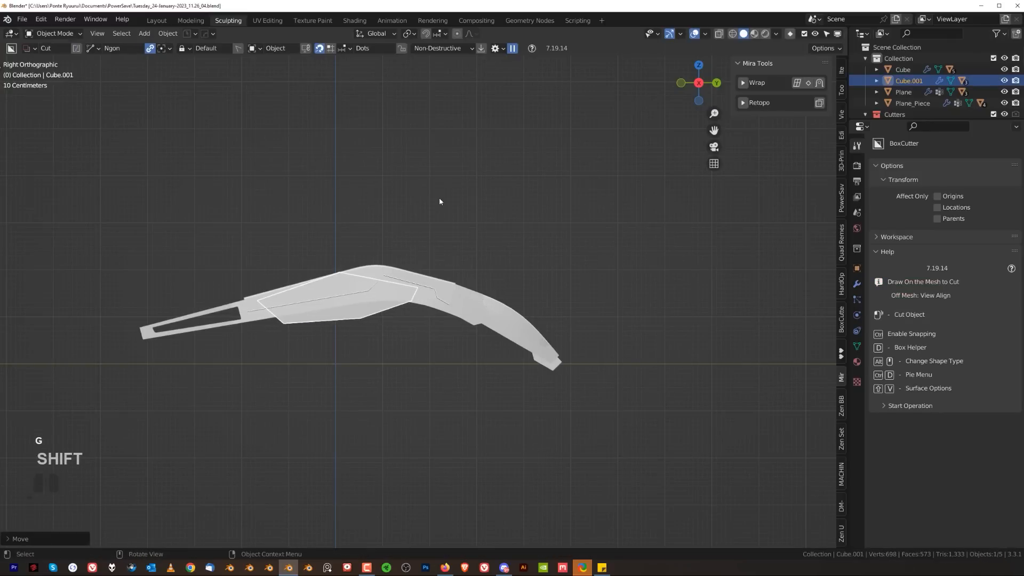
left_click(439, 199)
- Sharpen the main curved body with auto smooth enabled
scroll(410, 251, "down", 1)
middle_click_drag(447, 269, 447, 291)
scroll(496, 337, "up", 2)
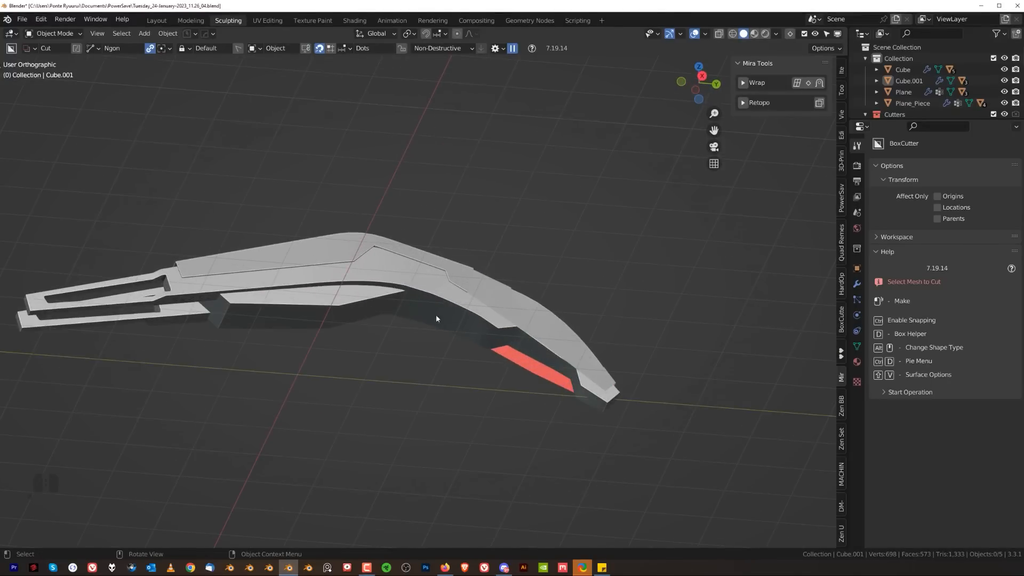
middle_click_drag(526, 352, 425, 307, "shift")
scroll(409, 300, "up", 2)
middle_click_drag(522, 314, 546, 277, "alt")
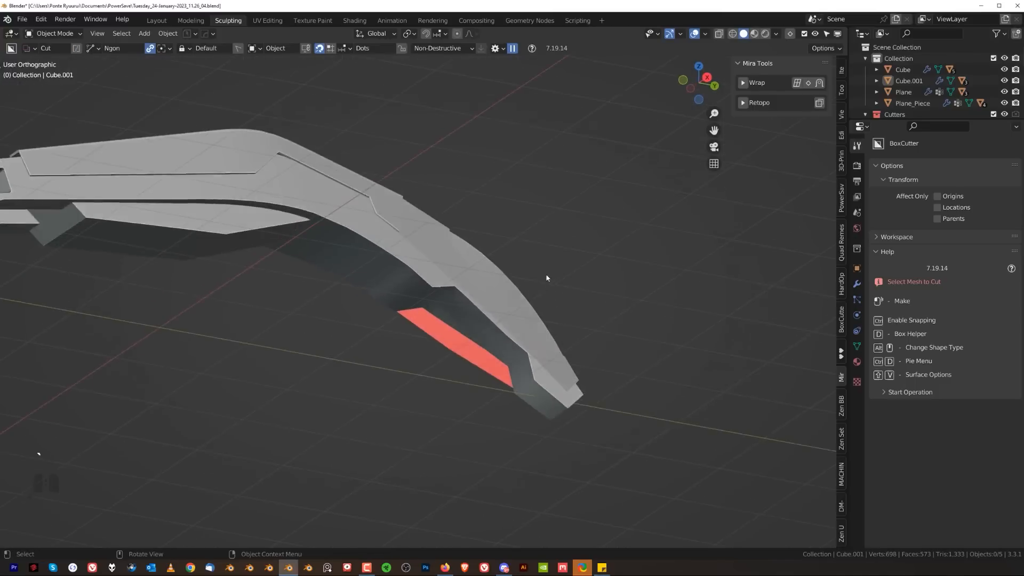
scroll(546, 277, "up", 2)
key("shift+a")
left_click(416, 281)
key("q")
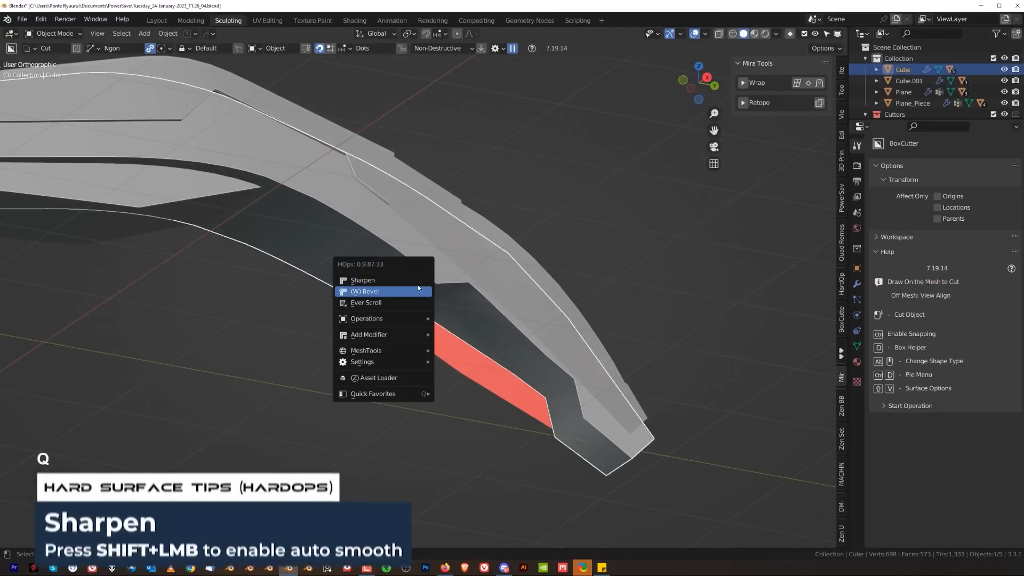
left_click(417, 285, "shift")
left_click(450, 287)
middle_click_drag(527, 304, 472, 282, "shift")
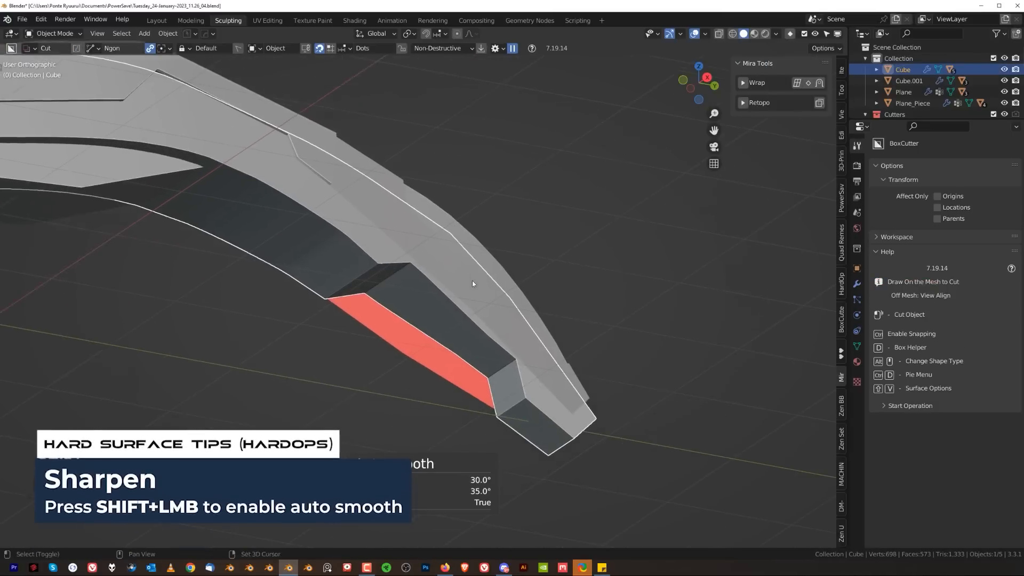
- Sharpen the curved body again in the mode that applies its cut modifiers
scroll(472, 283, "up", 1)
key("shift+a")
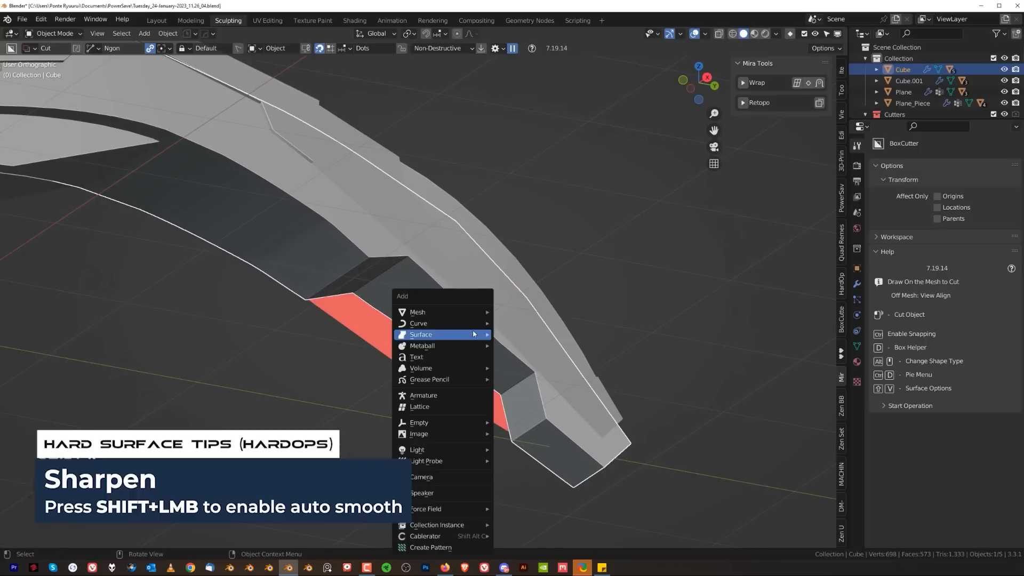
key("Tab")
left_click(569, 306)
key("q")
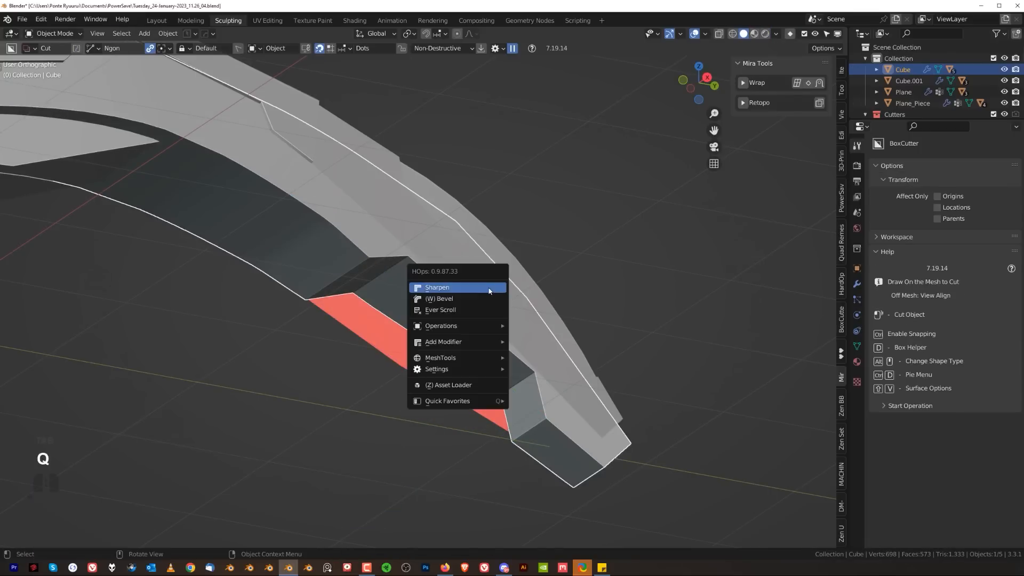
left_click(489, 290)
- Place the 3D cursor on the long inner face of the underside recess near the curved tip and add a cylinder there
key("Tab")
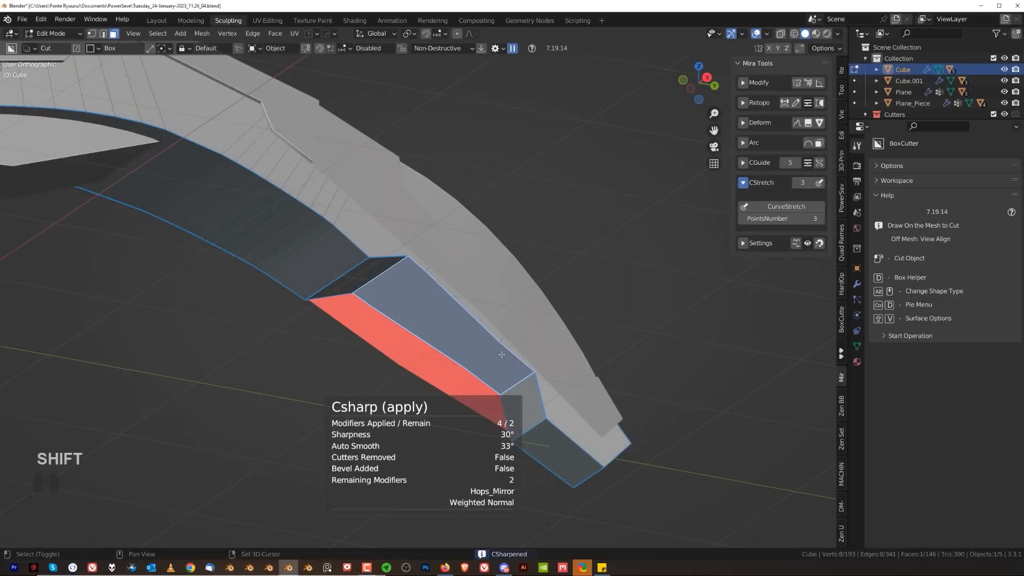
key("shift+s")
key("Tab")
key("shift+a")
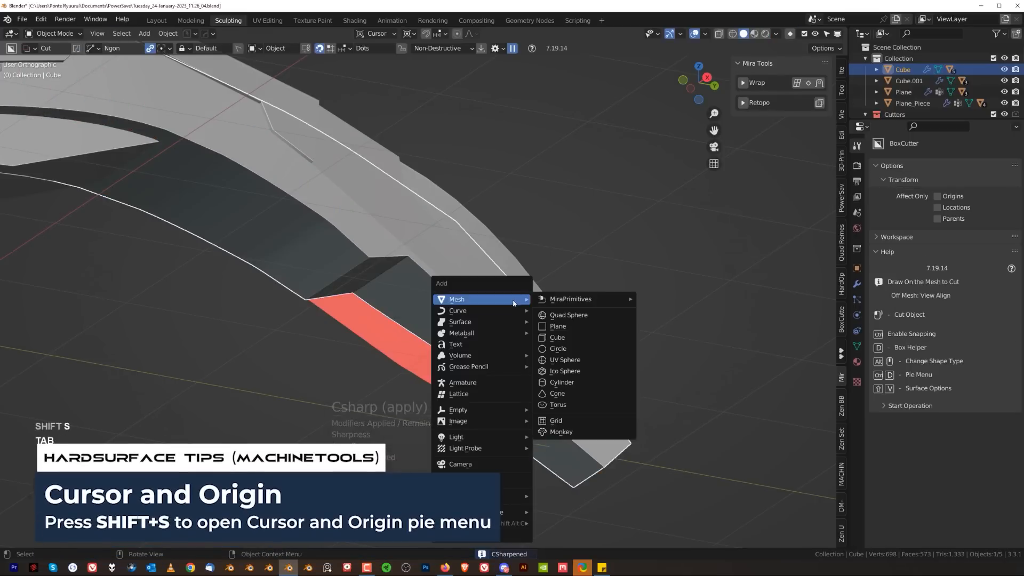
left_click(588, 384)
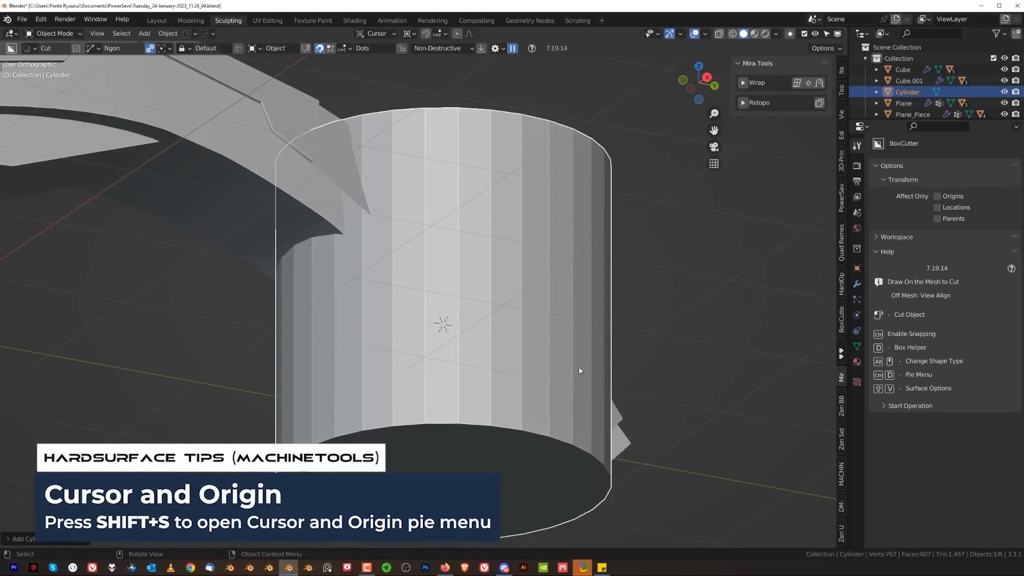
- Align the cylinder to the 3D cursor's orientation and rotate it 90° about the X axis so it runs along the recess
key("KP_3")
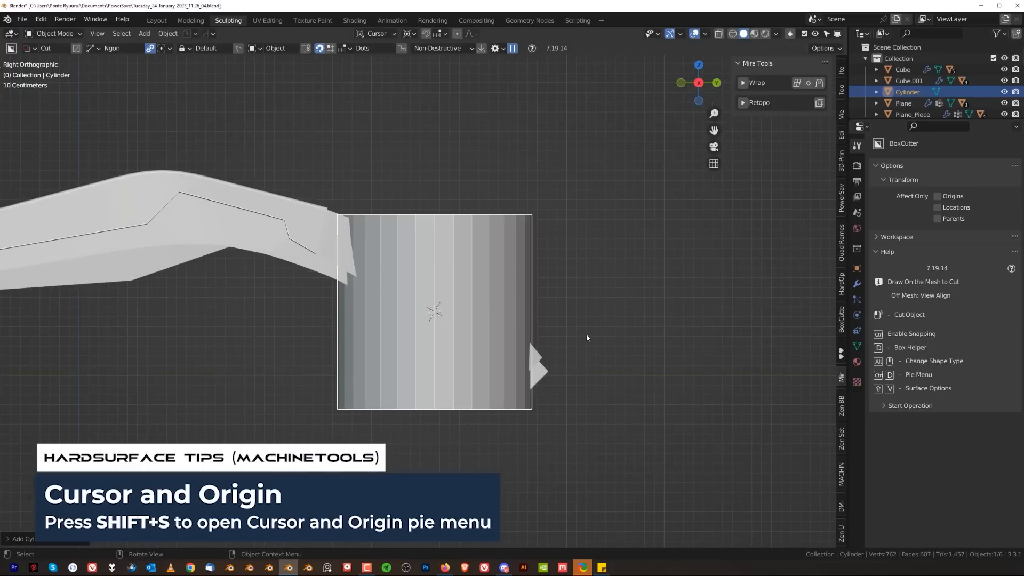
key("shift+s")
left_click(673, 349)
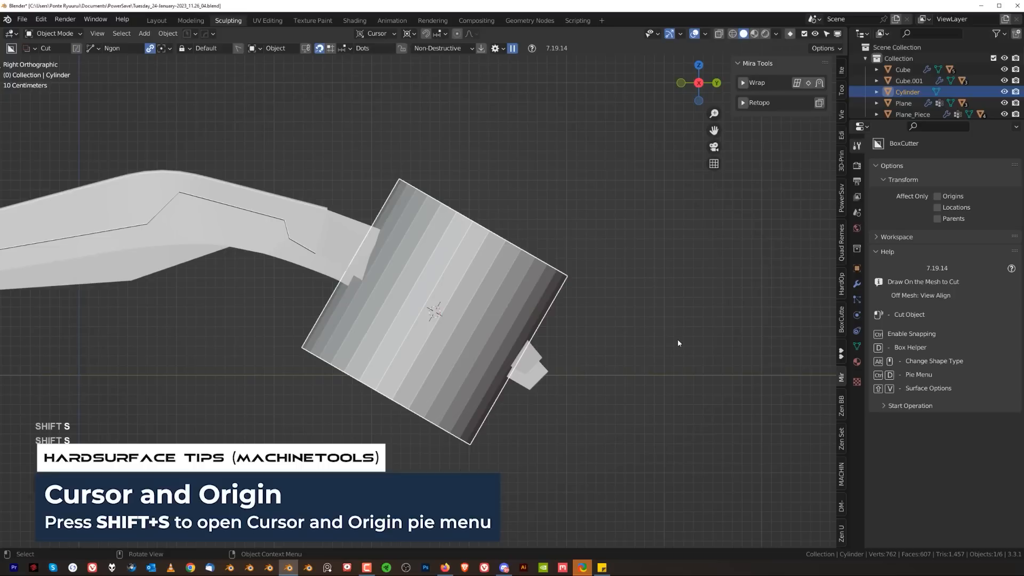
key("r")
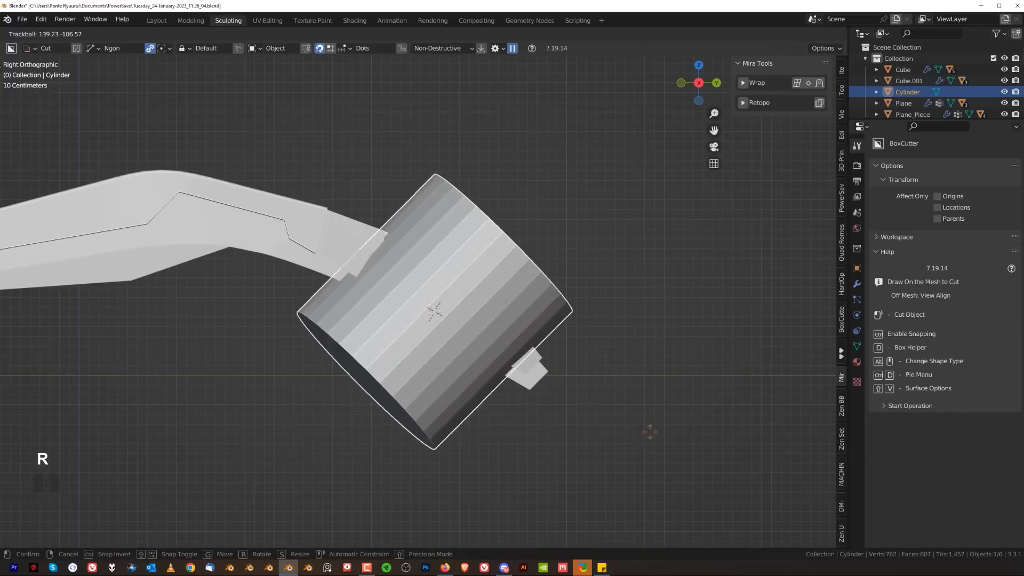
key("x")
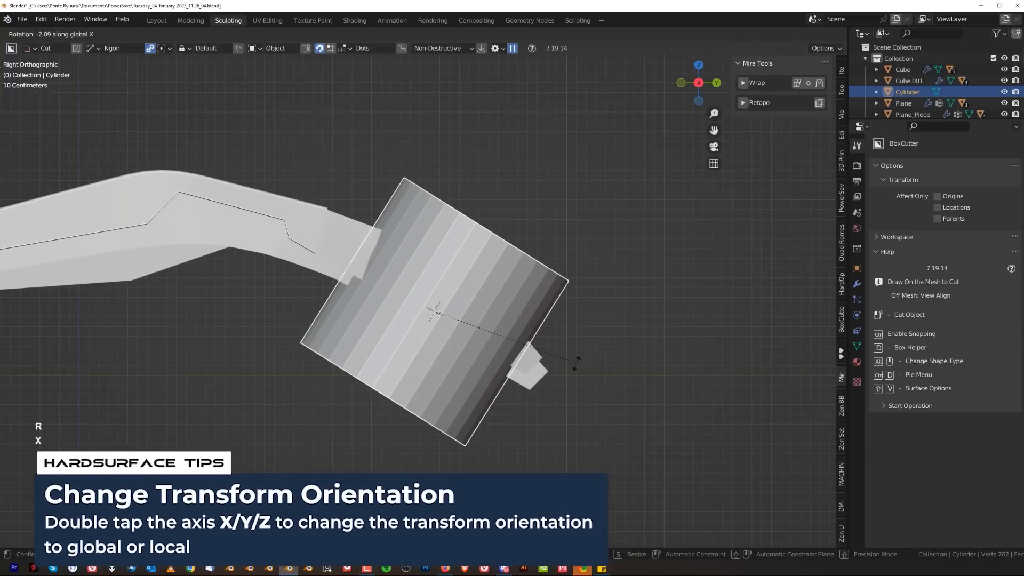
type("90")
key("Return")
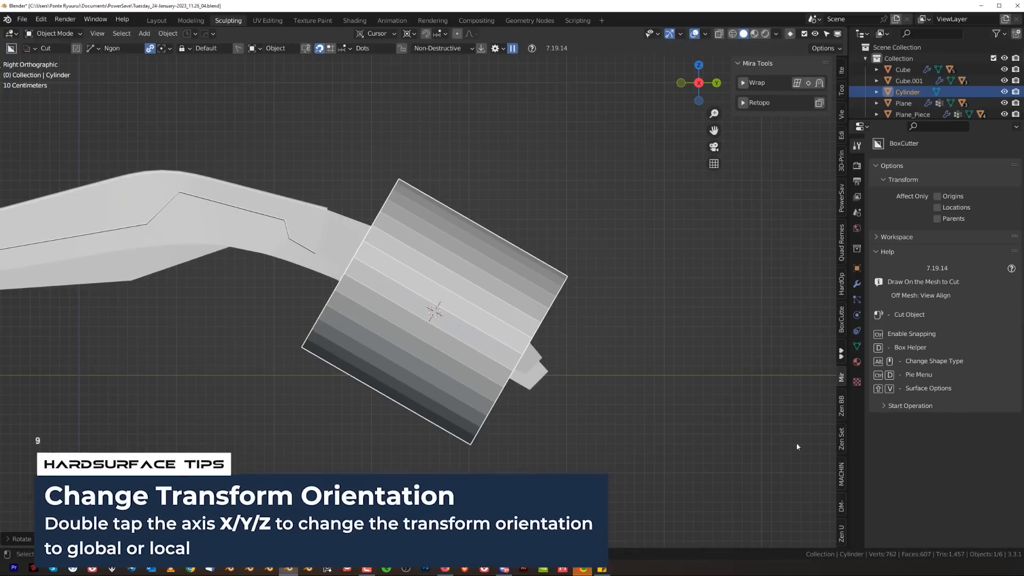
- Scale the cylinder down to fit the recess and stretch it about 1.79 times along its local Z axis
key("s")
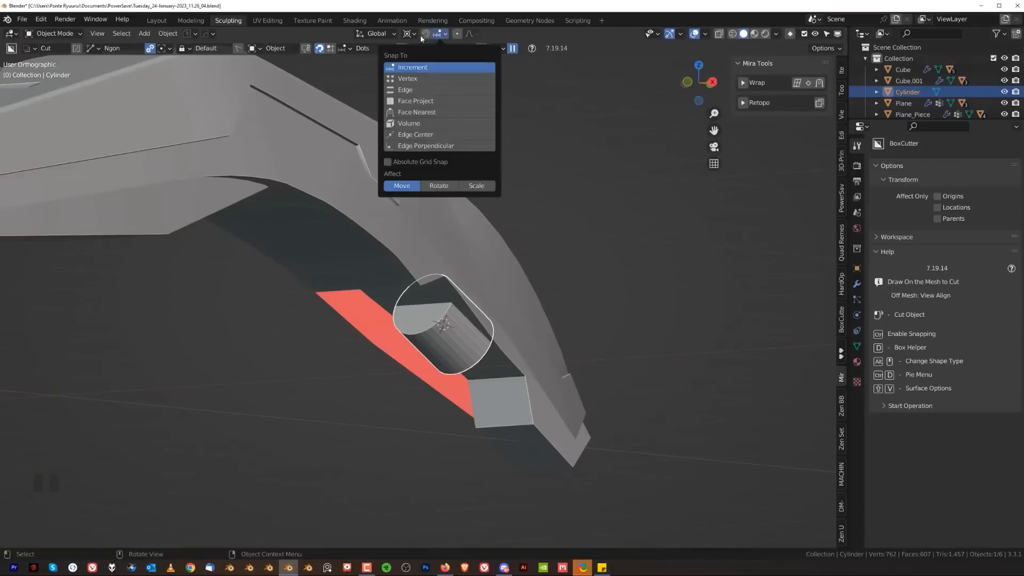
middle_click_drag(576, 337, 607, 356)
key("s")
key("x")
key("x")
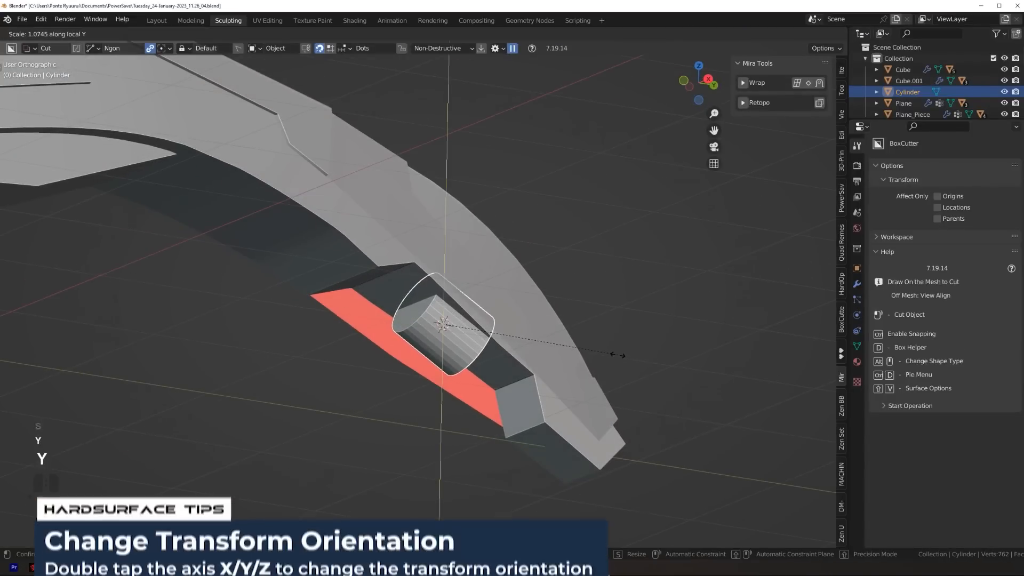
key("z")
key("z")
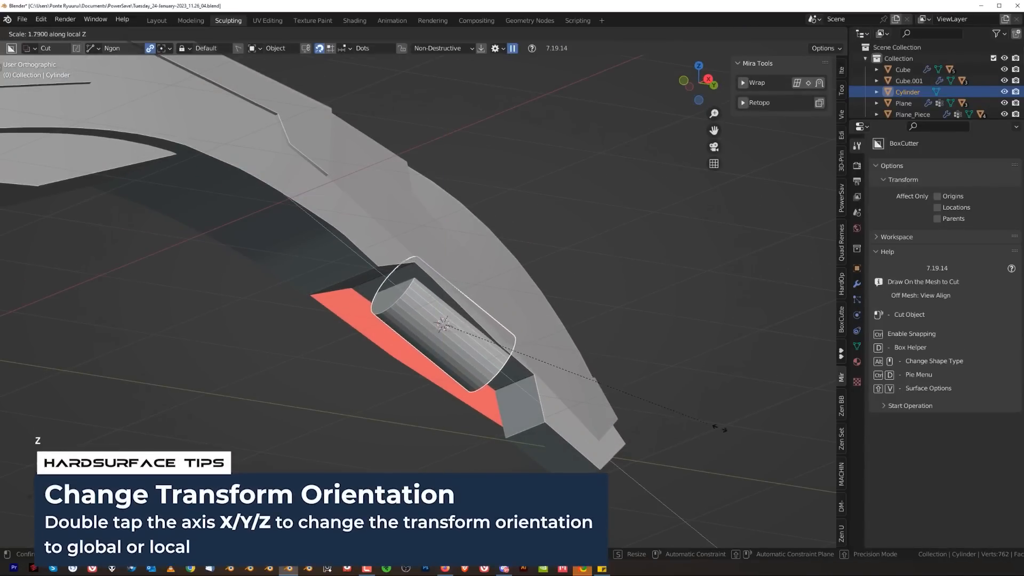
left_click(719, 428)
- Sharpen the cylinder in side view to give it smooth shading with a 60° auto smooth angle
key("grave")
left_click(733, 430)
scroll(614, 377, "up", 1)
middle_click_drag(615, 377, 640, 391, "shift")
key("s")
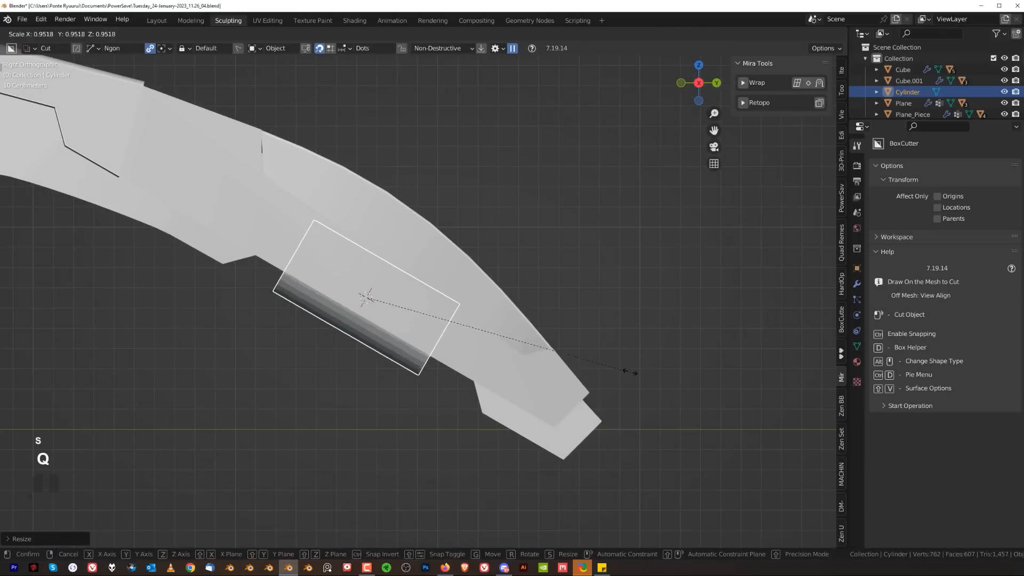
right_click(624, 365)
key("q")
left_click(608, 362)
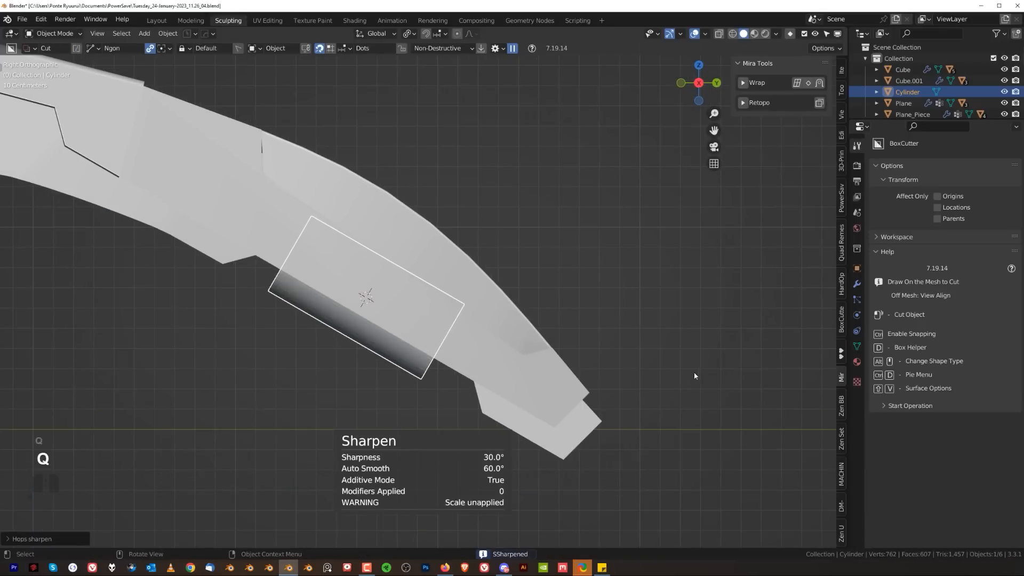
- Scale the cylinder down to a slimmer shape, lengthen it along its local Z axis, and shift it along the recess
middle_click_drag(639, 379, 575, 317)
key("s")
left_click(479, 306)
middle_click_drag(478, 306, 731, 386)
key("s")
key("z")
key("z")
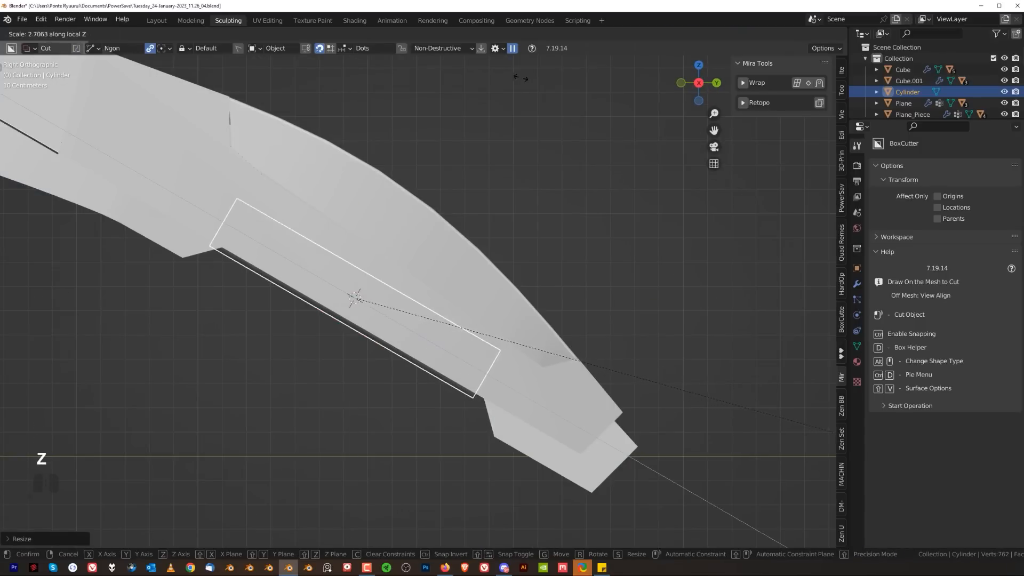
left_click(470, 540)
key("g")
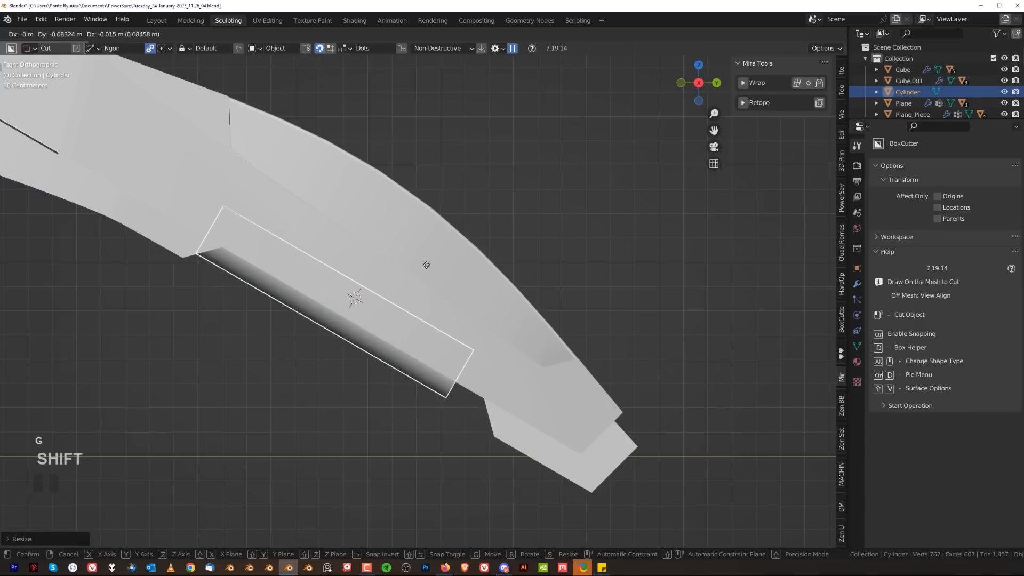
left_click(342, 217)
- Select the cylinder's end cap facing the curved tip and apply the cylinder's scale
middle_click_drag(493, 357, 426, 323)
key("Tab")
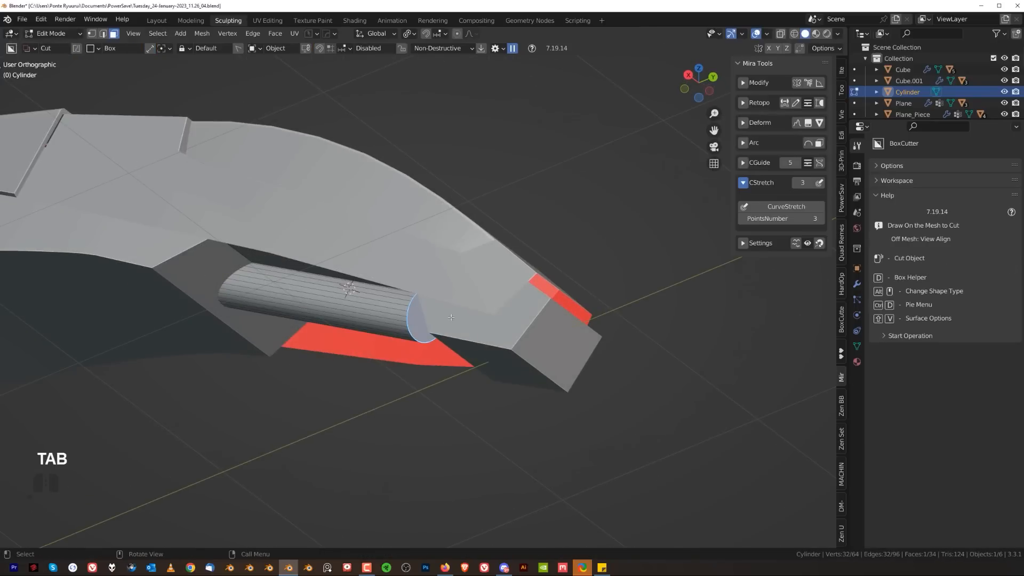
left_click(421, 318, "shift")
key("Tab")
key("ctrl+a")
left_click(505, 219)
- Bevel the rim of the cylinder's tip-side end cap into a single-segment chamfer
key("Tab")
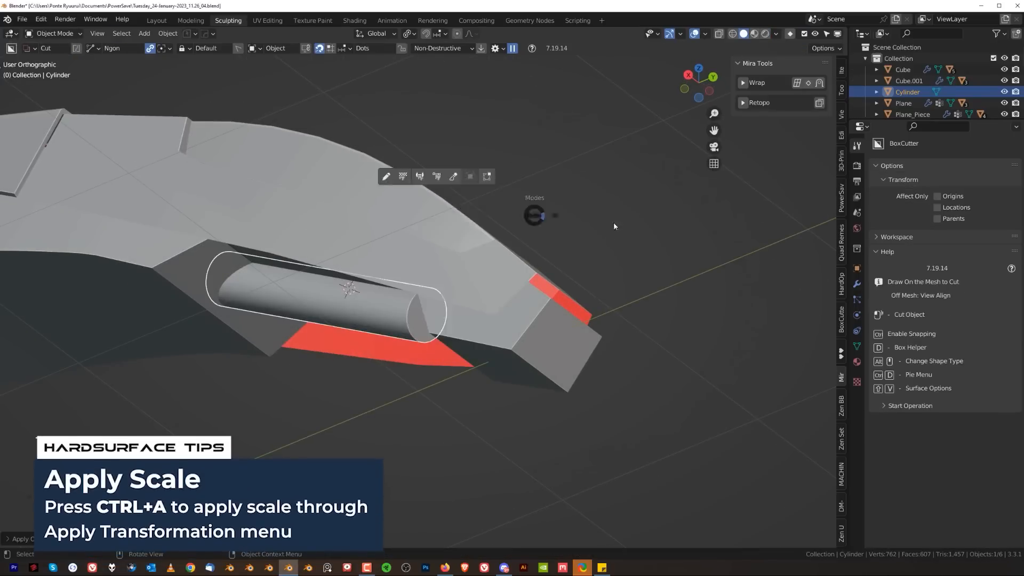
left_click(613, 222)
key("ctrl+b")
scroll(543, 284, "down", 3)
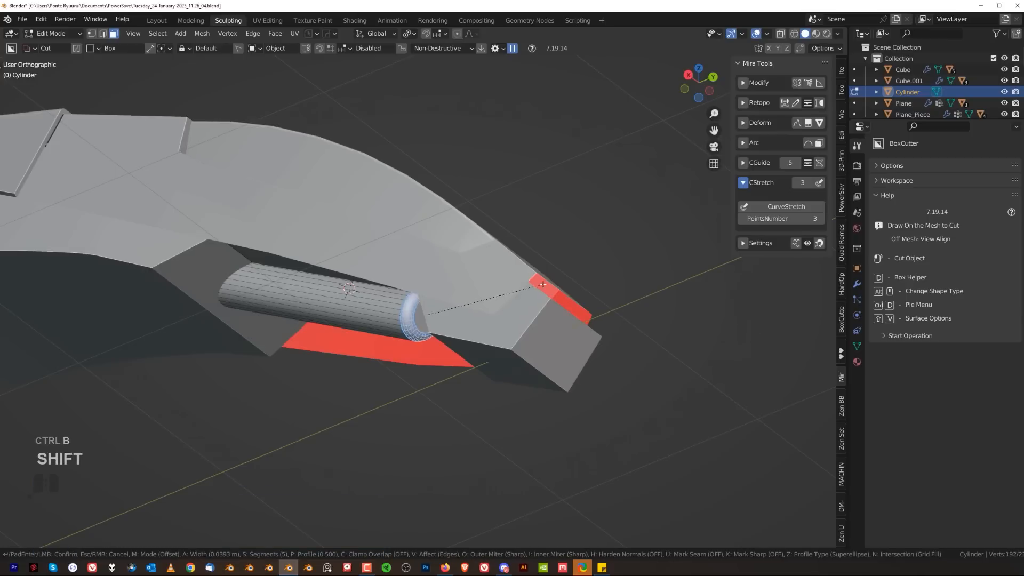
left_click(489, 303)
- Inset the cylinder's tip-side cap face and extrude it outward as a thinner rod
scroll(417, 334, "up", 2)
left_click(417, 335, "shift")
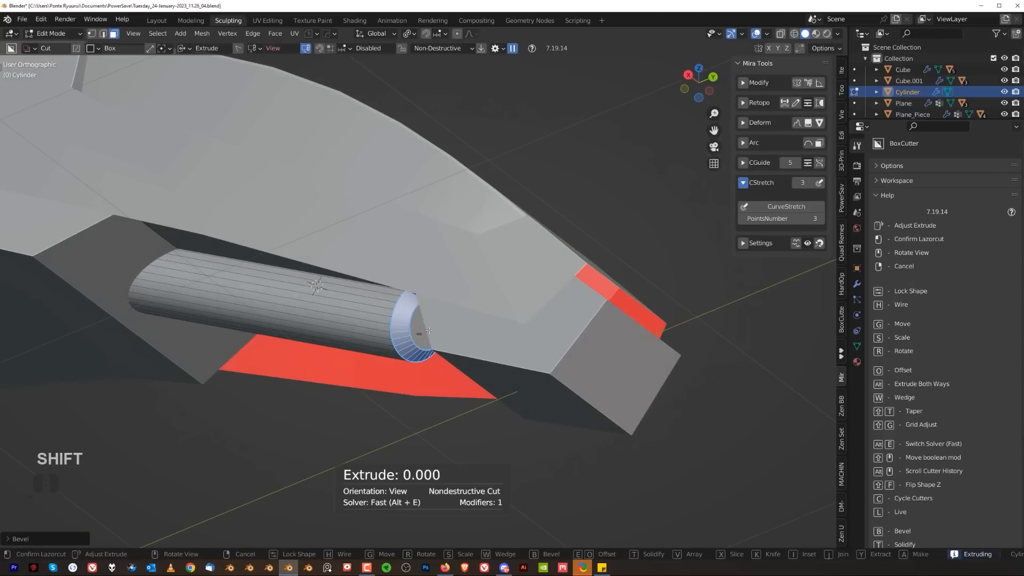
key("i")
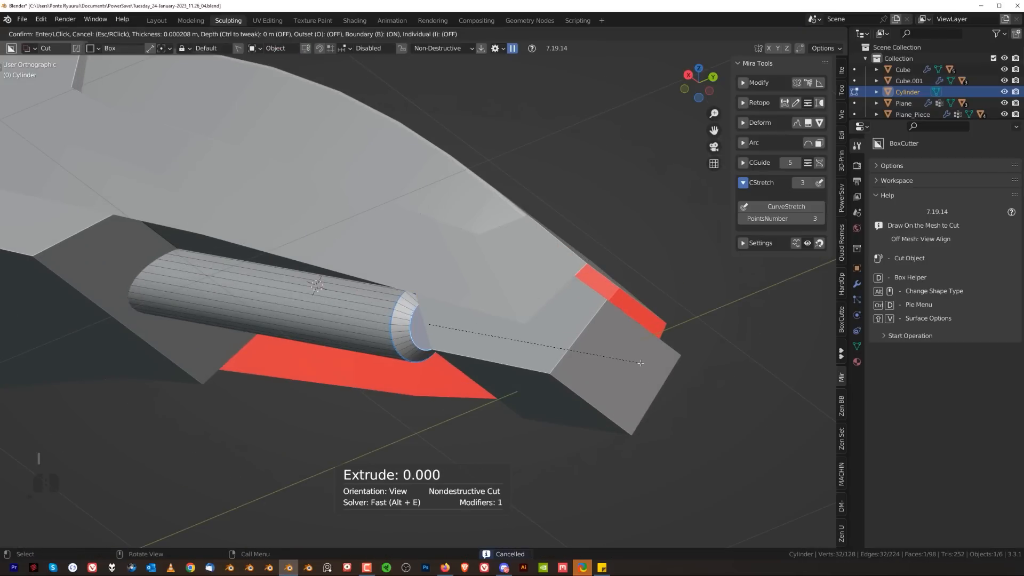
left_click(552, 363)
key("e")
left_click(603, 386)
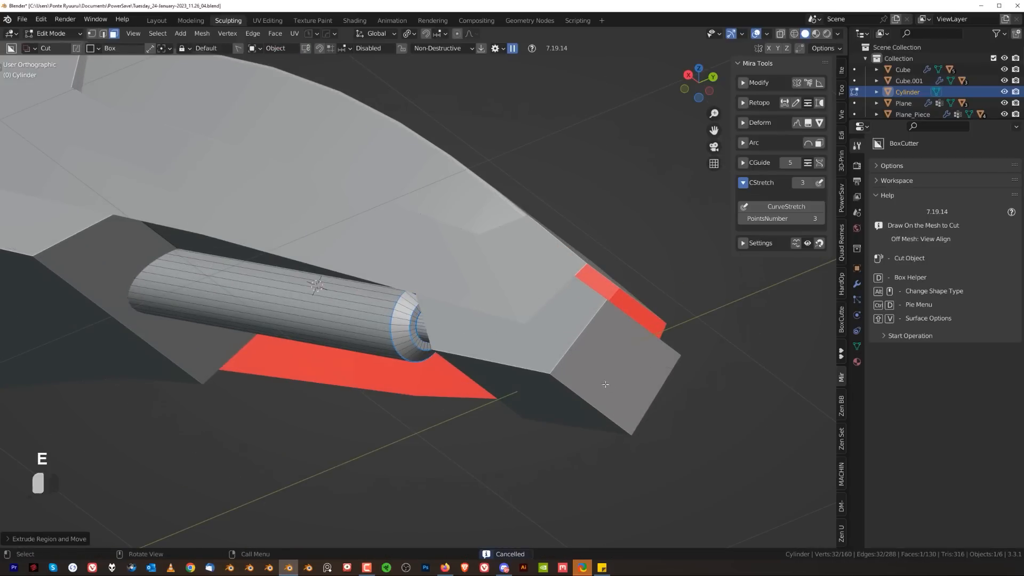
middle_click_drag(604, 387, 402, 280)
key("Tab")
left_click(409, 232)
- Move the cylinder about 0.14 m along X off the body's centreline and rotate it about the global Z axis to follow the recess side
middle_click_drag(408, 232, 531, 349)
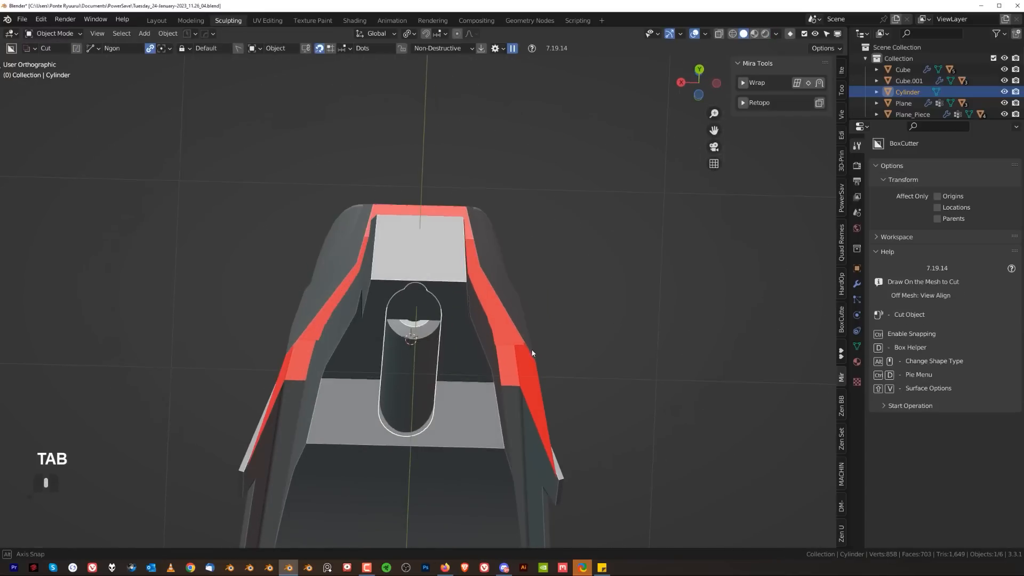
key("g")
key("x")
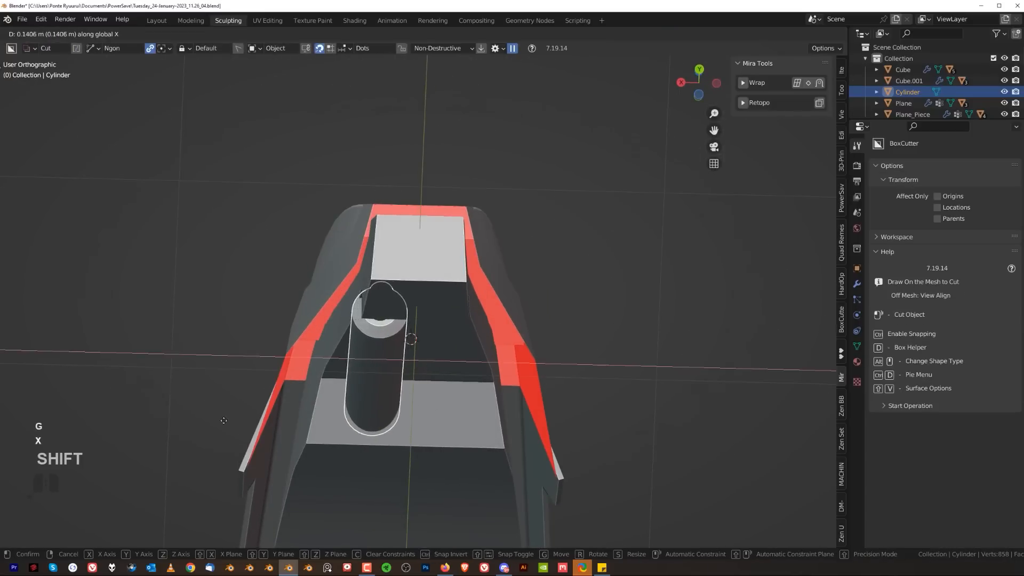
left_click(432, 378, "shift")
key("r")
key("z")
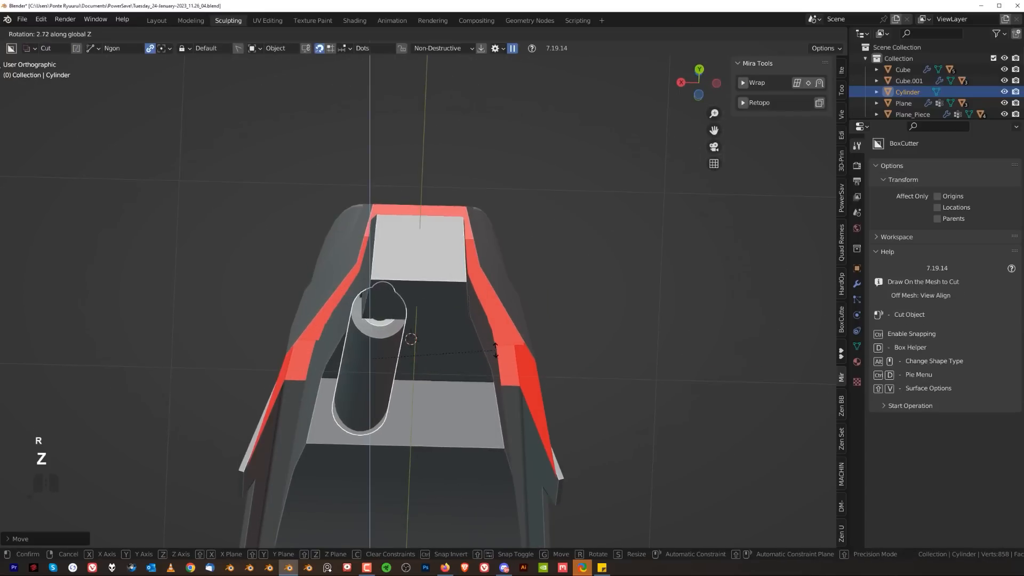
left_click(444, 388)
- Mirror the cylinder to the opposite side of the recess, using the curved body as the mirror reference
left_click(443, 390, "shift")
key("alt+x")
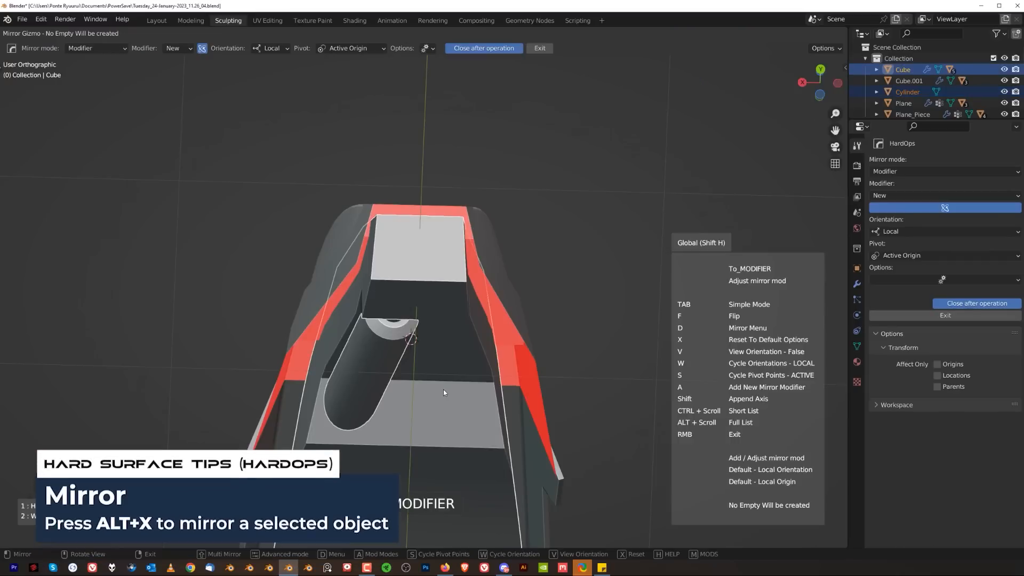
scroll(443, 390, "down", 5)
left_click(337, 440)
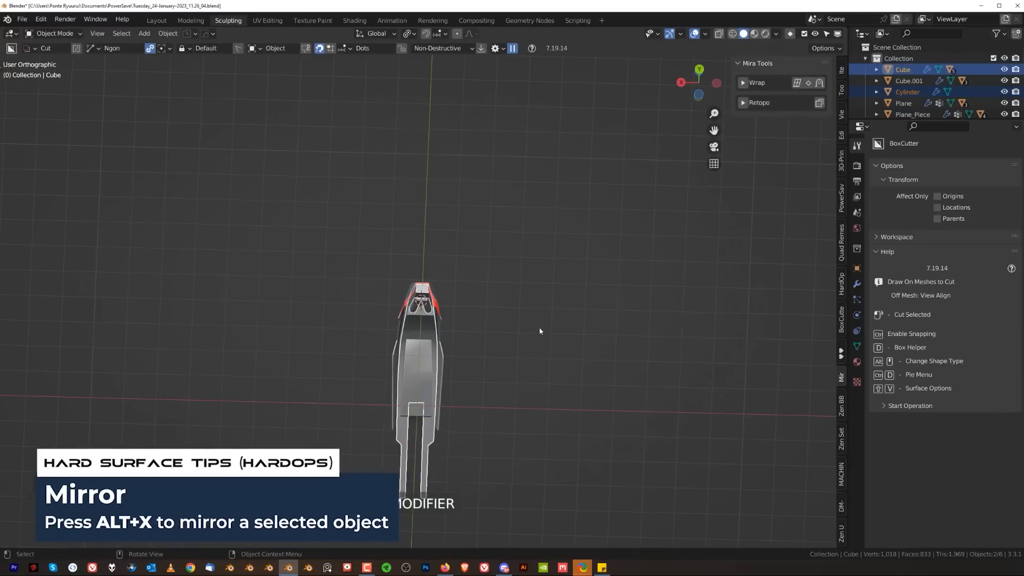
left_click(497, 311)
- Rotate the cylinder slightly in side view to match the slope of the recess
scroll(497, 311, "up", 9)
middle_click_drag(466, 303, 555, 332)
key("grave")
left_click(399, 165)
scroll(475, 347, "up", 4)
left_click(474, 350)
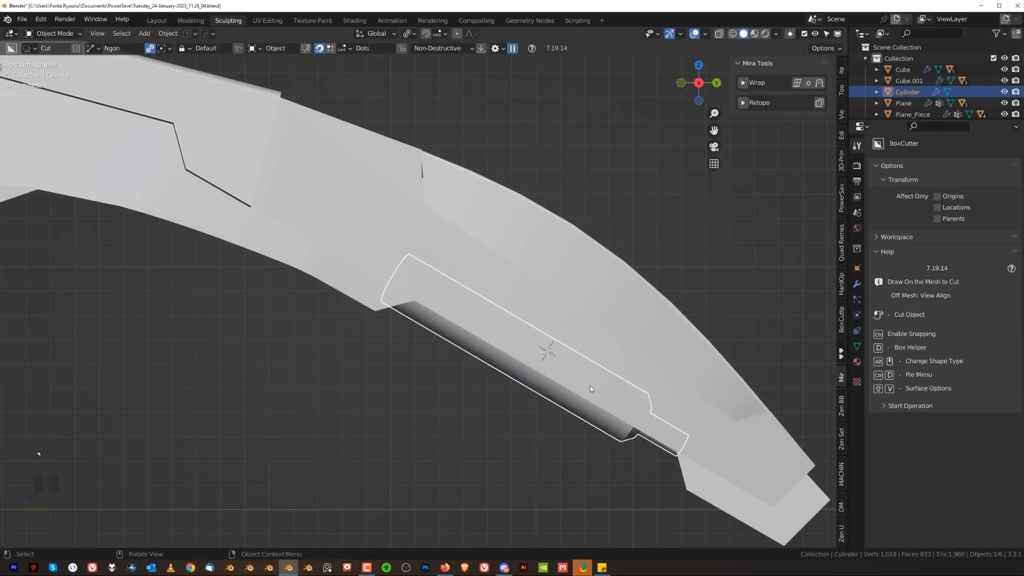
middle_click_drag(565, 369, 503, 343, "shift")
key("r")
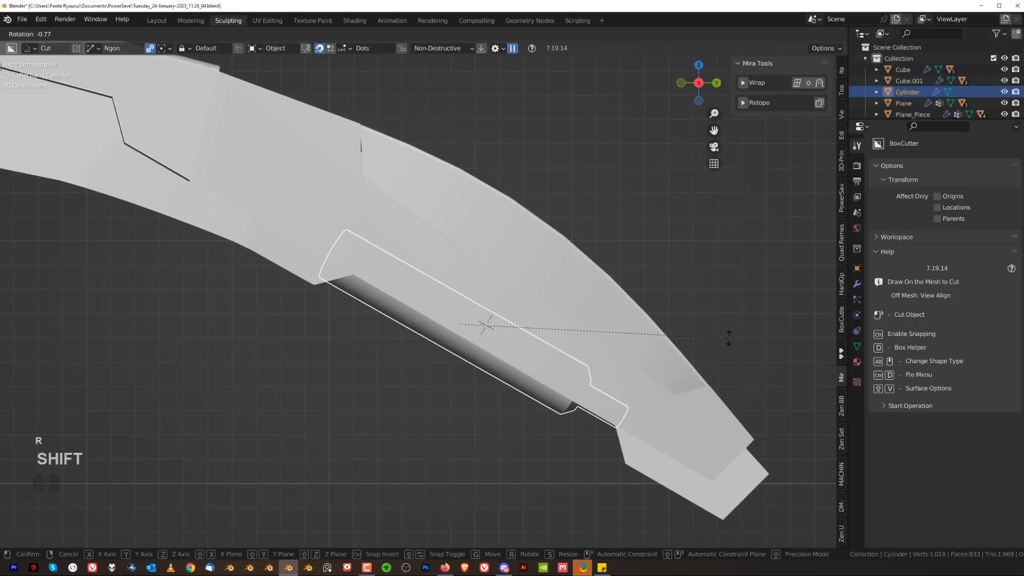
left_click(692, 259)
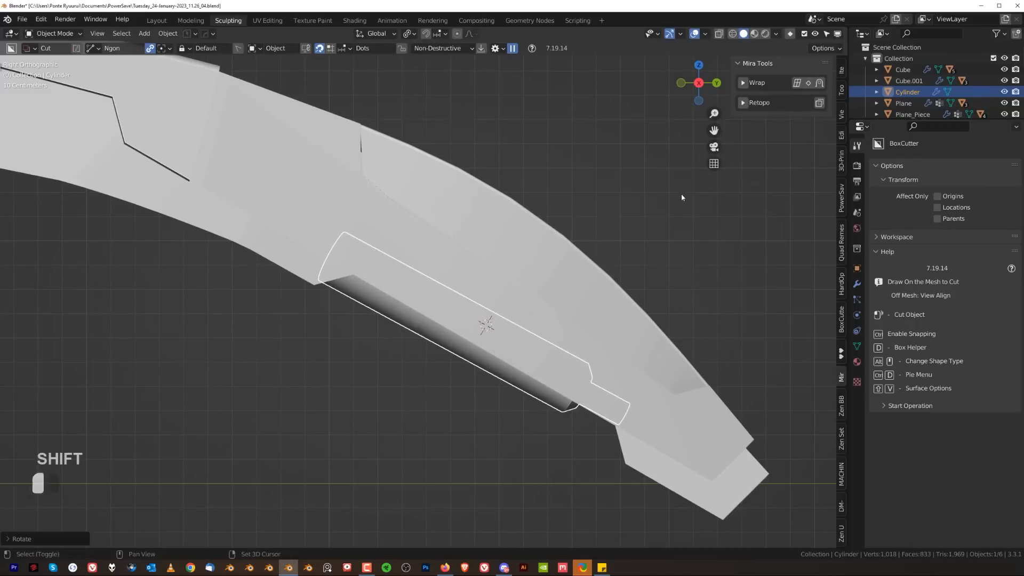
- Move the mirrored cylinders slightly in side view so they sit in the underside recess
key("g")
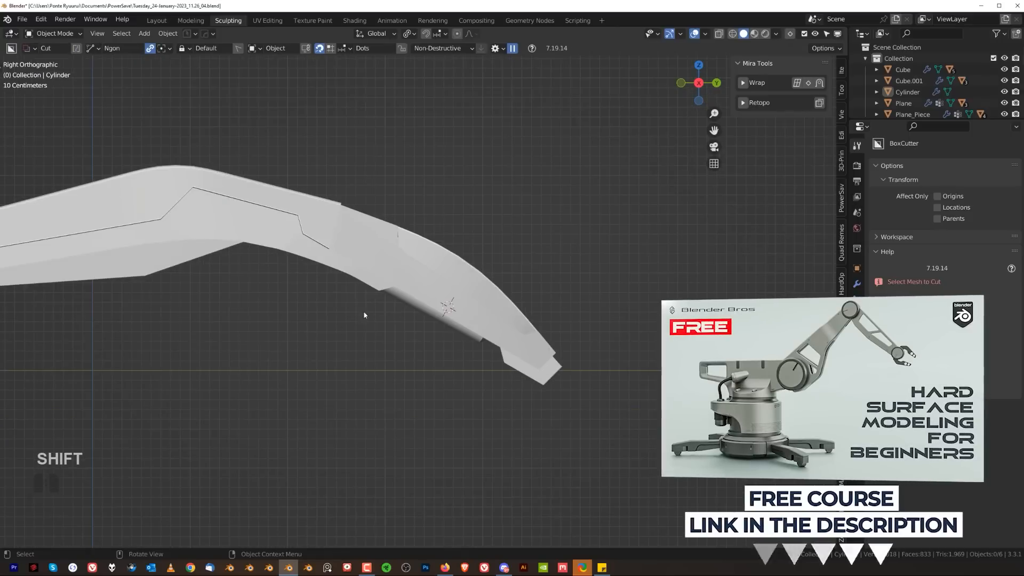
middle_click_drag(605, 279, 518, 275)
scroll(487, 334, "up", 3)
mouse_move(487, 333)
middle_mouse_down()
mouse_move(495, 315)
mouse_move(587, 322)
mouse_move(274, 286)
mouse_move(411, 293)
mouse_move(488, 320)
middle_mouse_up()
scroll(275, 285, "down", 2)
middle_click_drag(538, 331, 425, 316)
- Add a cube and move it in side view so its upper corner sits at the peak of the body's side panel line
key("shift+a")
mouse_move(435, 319)
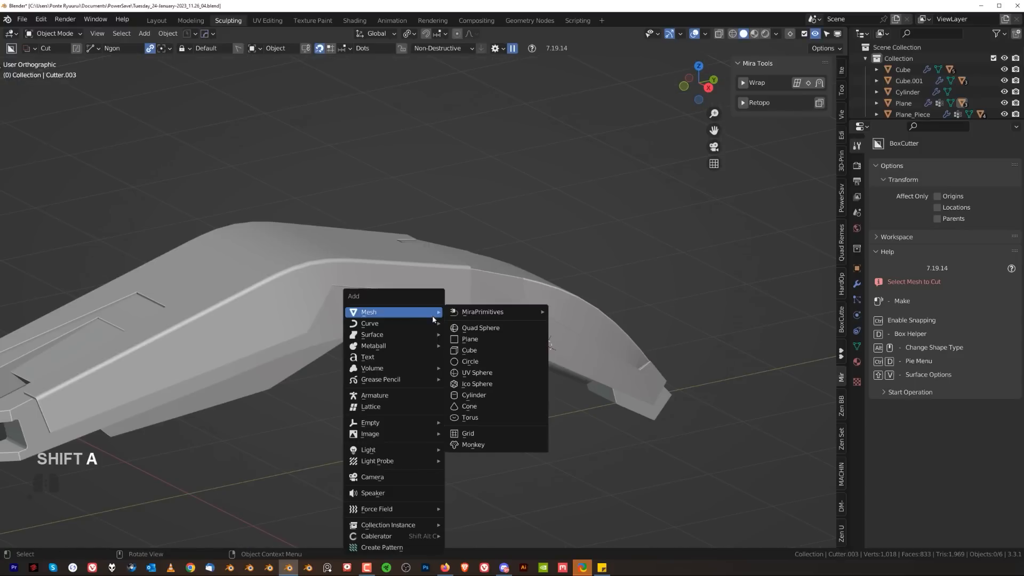
left_click(477, 354)
key("KP_3")
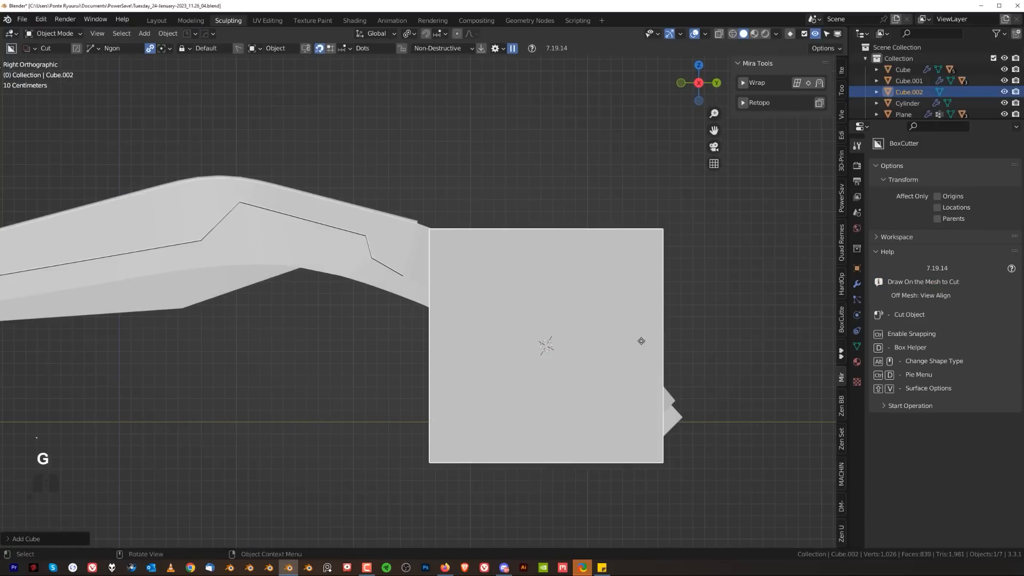
left_click(438, 320)
middle_click_drag(599, 283, 429, 278)
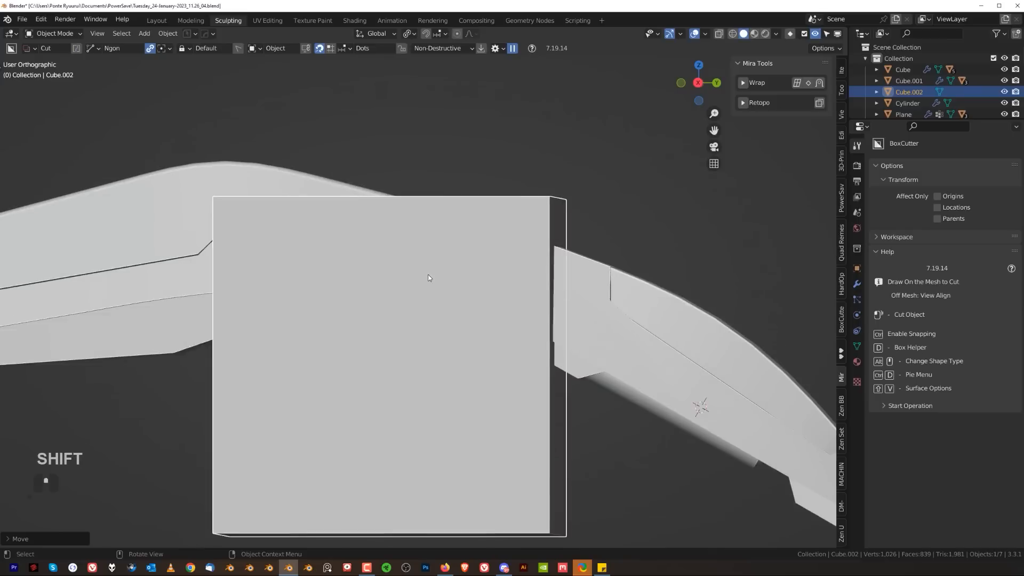
scroll(429, 278, "up", 2)
key("KP_3")
key("g")
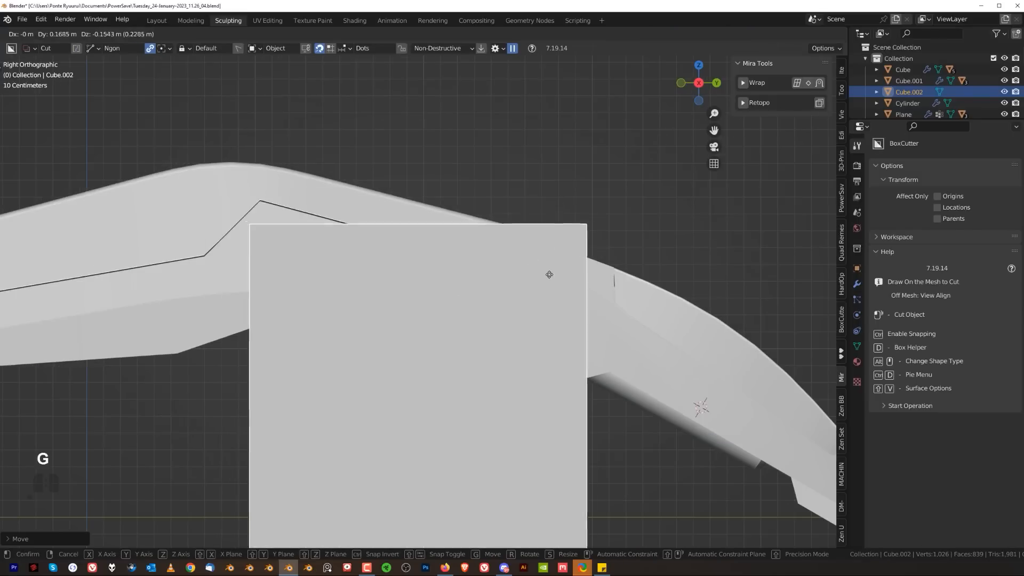
left_click(567, 541, "shift")
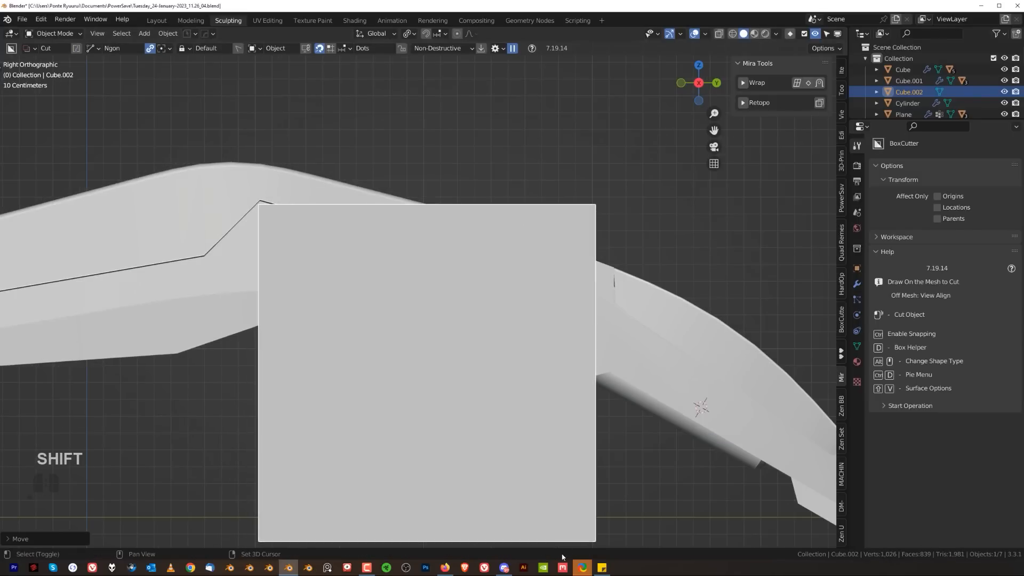
- Move the cube's upper tip-side vertices about 0.96 m inward and 0.28 m down so the top edge follows the panel line
scroll(529, 296, "down", 3)
key("Tab")
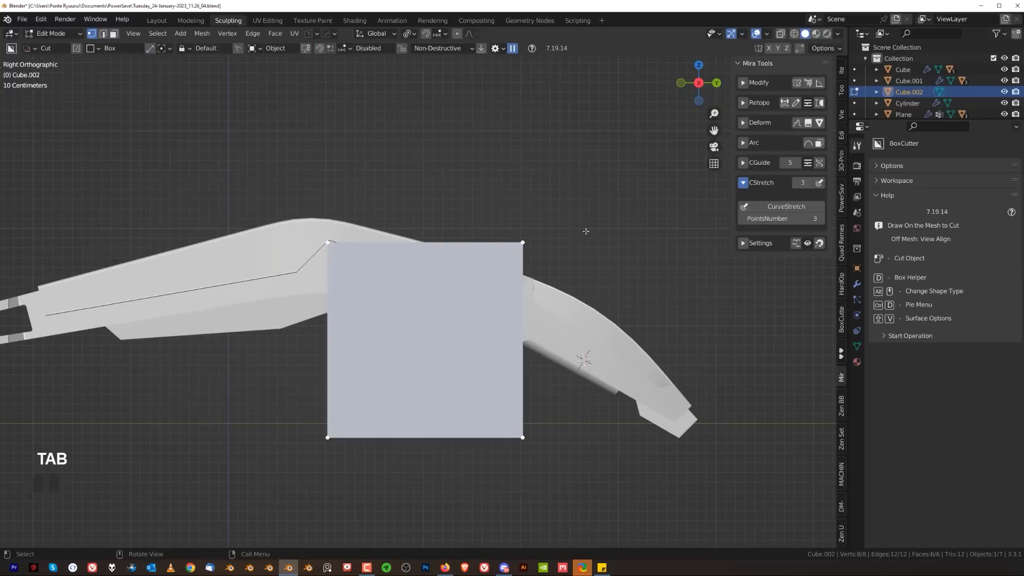
key("Tab")
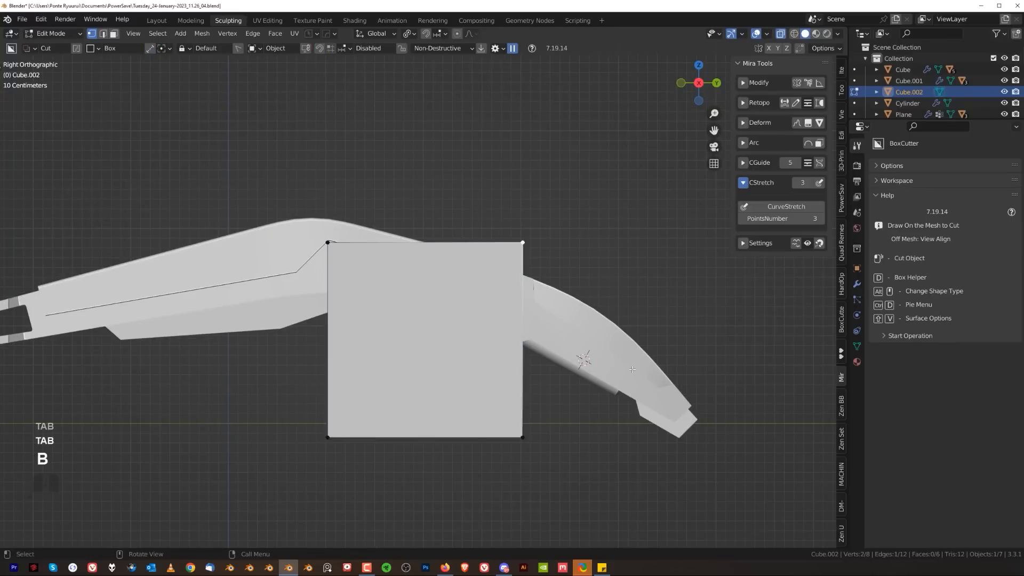
key("g")
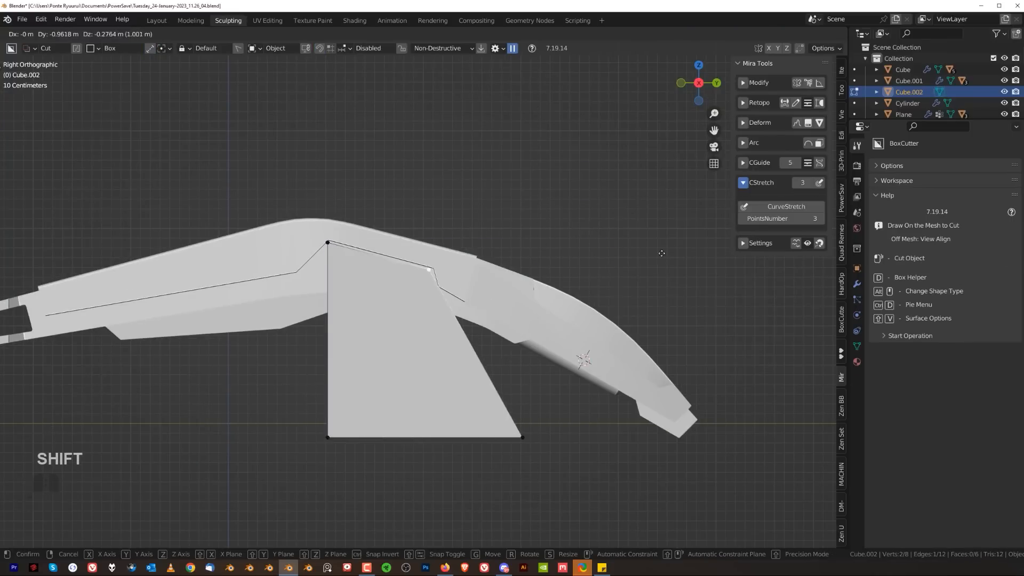
left_click(658, 256)
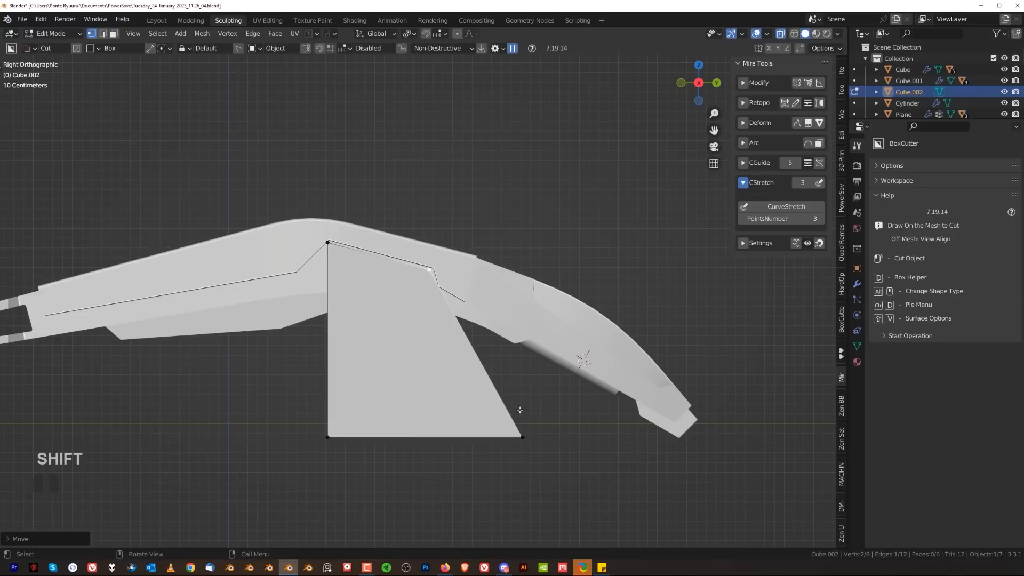
- Move the block's lower tip-side vertices up and inward, and nudge the whole tip-side face to the corner of the panel line
left_click(576, 407)
key("b")
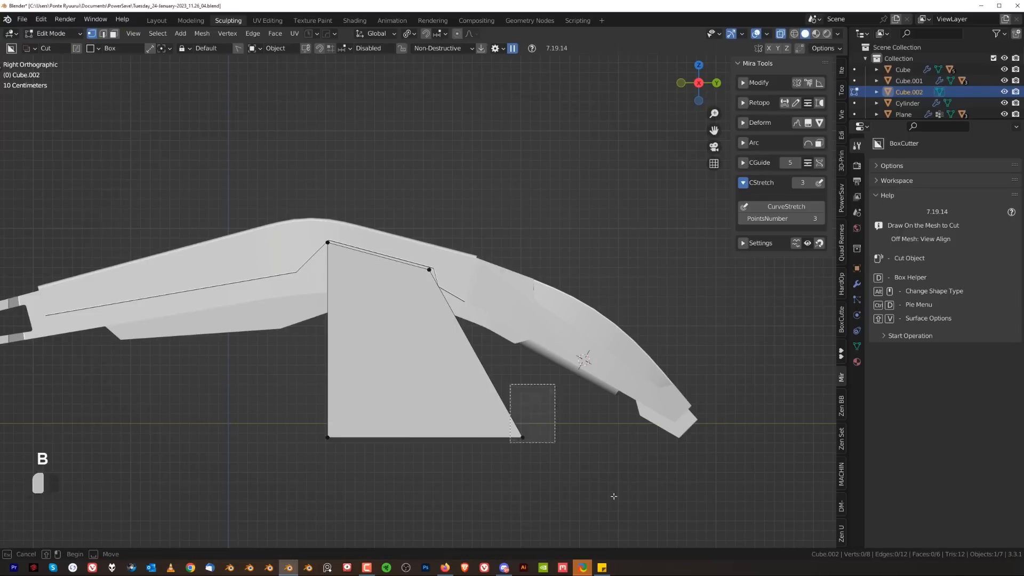
left_click_drag(510, 384, 554, 442)
scroll(614, 496, "up", 3)
key("g")
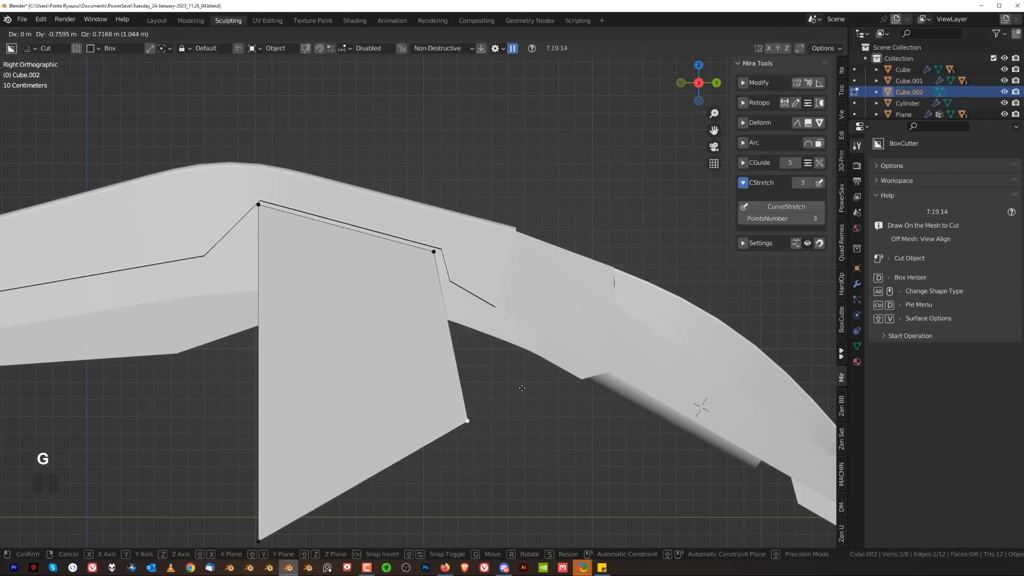
left_click(527, 388)
left_click_drag(421, 208, 569, 360)
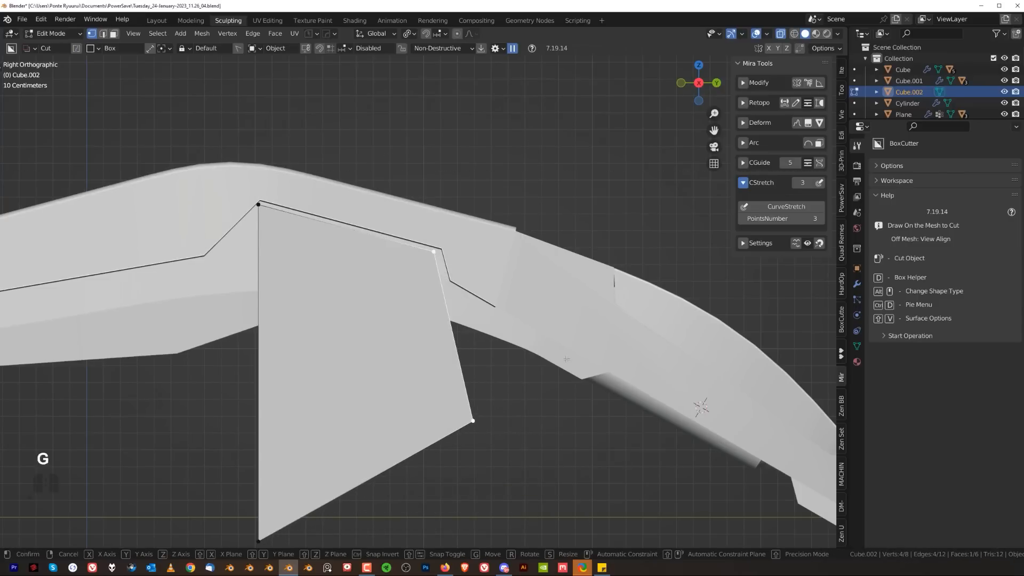
left_click(637, 357)
- Nudge the block's upper vertices at the panel line's peak by about 0.01 m to align them with the line
scroll(637, 357, "down", 2)
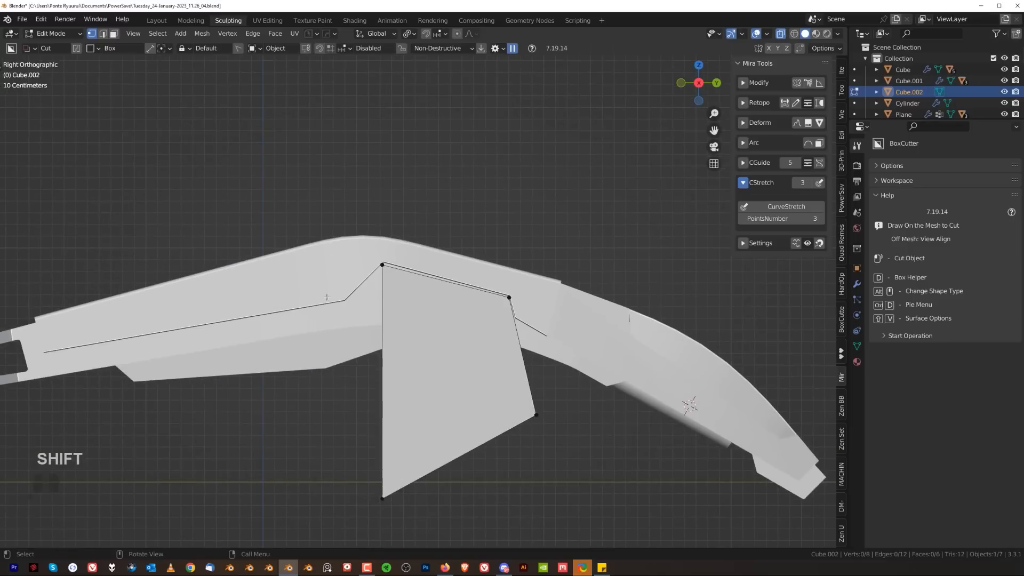
scroll(426, 309, "up", 2)
key("g")
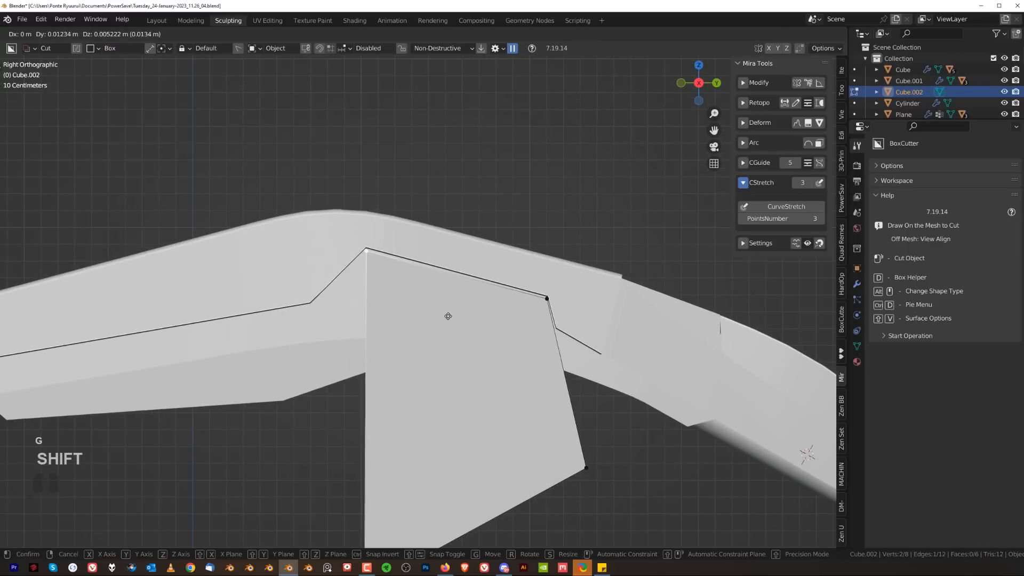
left_click(455, 317)
- Move the block's remaining lower vertices up and outward so its side edge follows the slanted part of the panel line
scroll(455, 316, "down", 3)
key("b")
left_click_drag(296, 442, 501, 523)
scroll(418, 434, "up", 3)
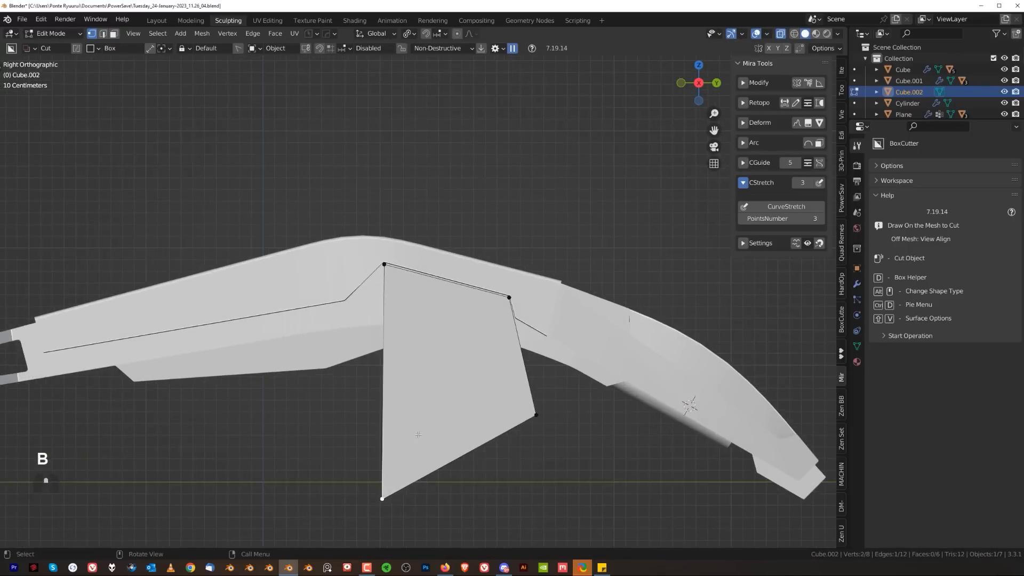
key("g")
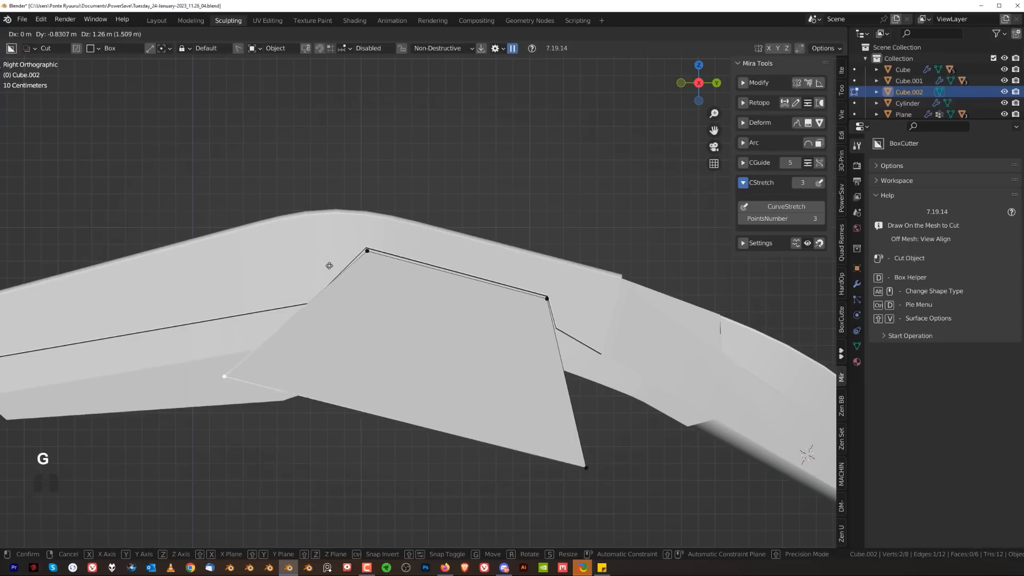
left_click(371, 245)
key("Tab")
scroll(372, 245, "down", 3)
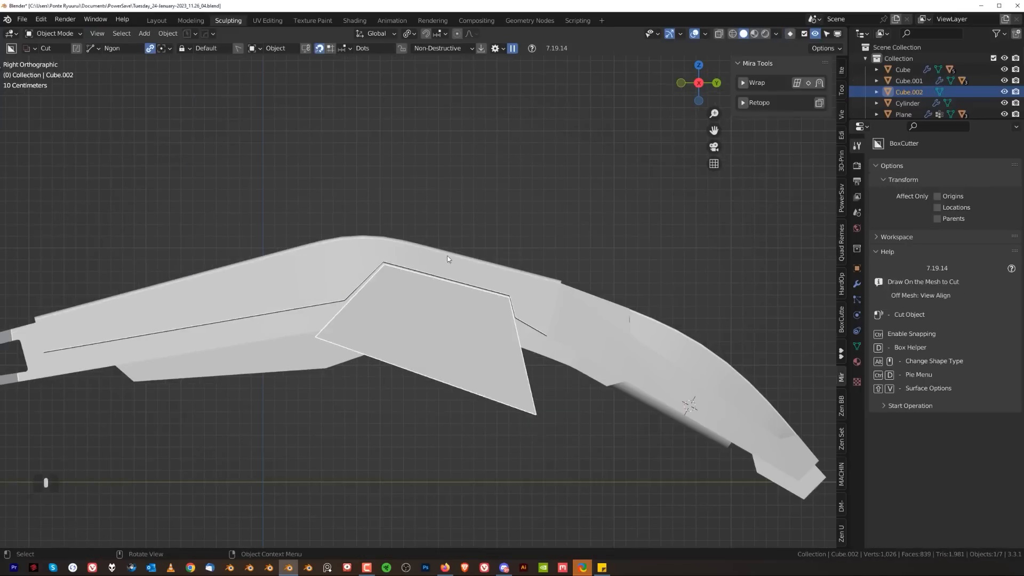
- Scale the block up along the global X axis so it sticks out farther on both sides of the body
middle_click_drag(371, 246, 520, 326)
key("s")
key("x")
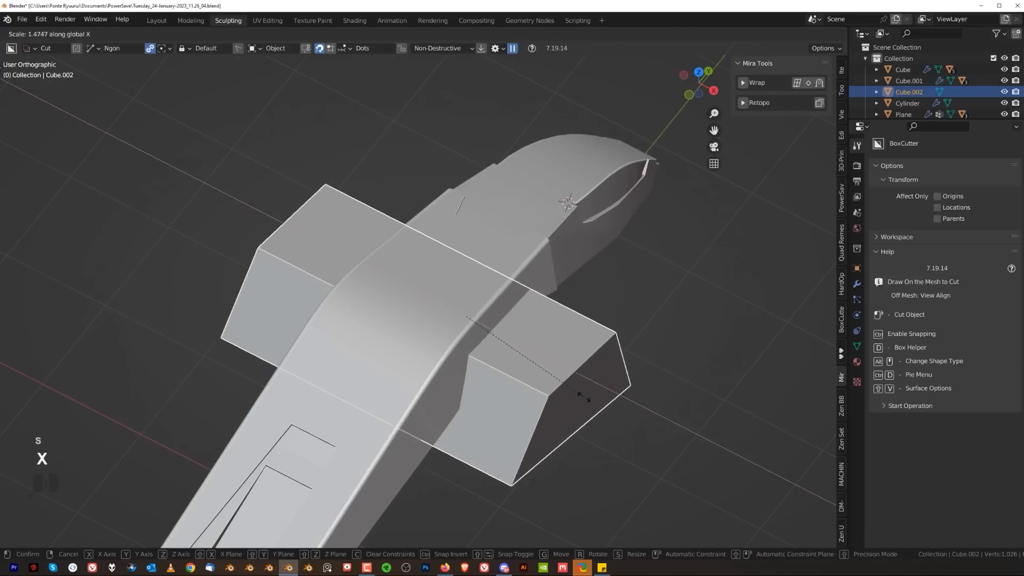
left_click(520, 393)
- Cut off the block's lower part in side view with a BoxCutter Ngon just above the body's lower edge
mouse_move(520, 393)
middle_mouse_down()
mouse_move(398, 325)
mouse_move(378, 334)
mouse_move(474, 317)
mouse_move(538, 378)
middle_mouse_up()
left_click_drag(555, 329, 400, 334)
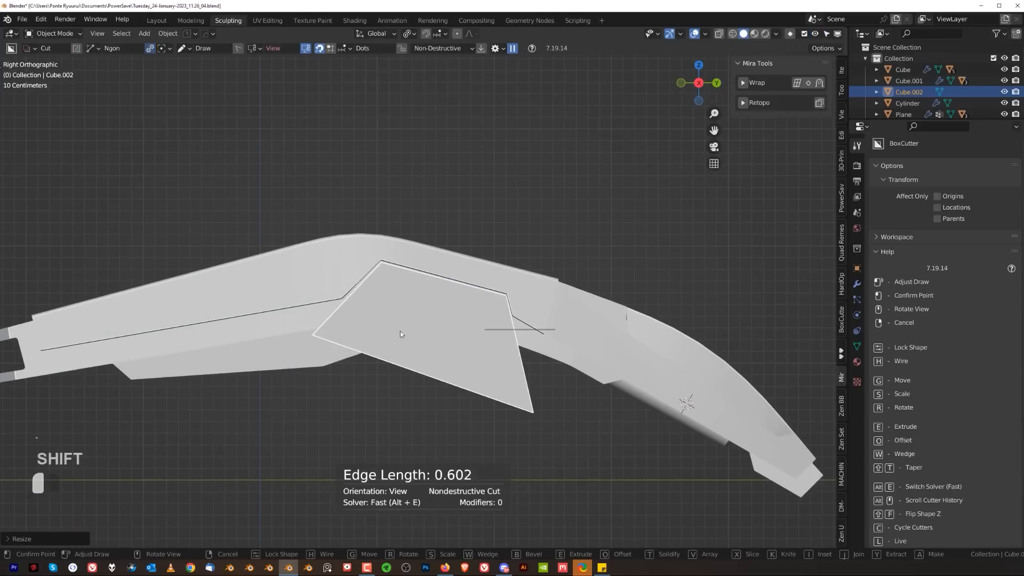
left_click(271, 320)
key("space")
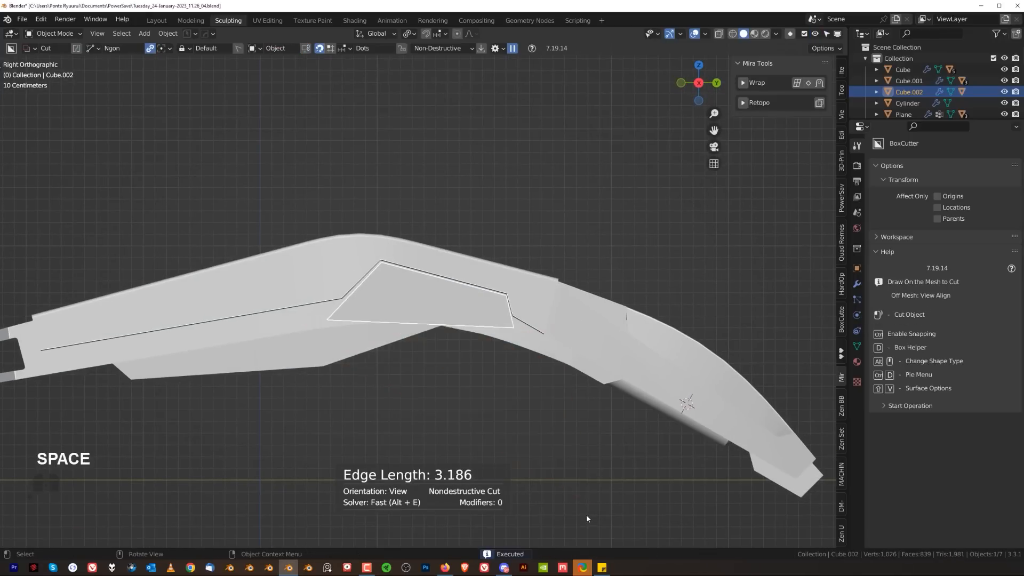
- Cut the block's underside in side view with a bent BoxCutter Ngon that peaks near the body's bend
middle_click_drag(471, 377, 547, 330)
left_click_drag(530, 319, 480, 316)
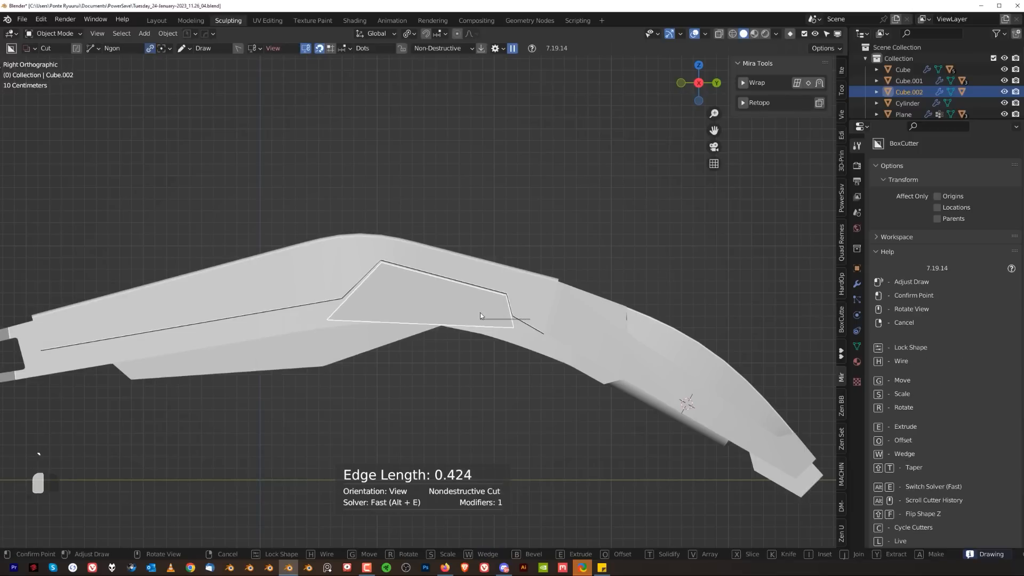
left_click(441, 295)
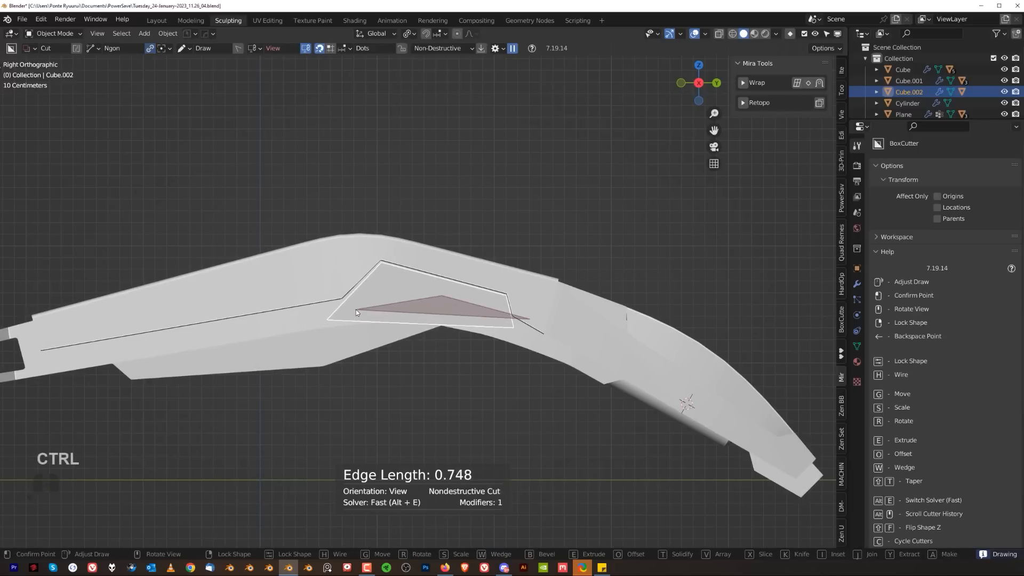
left_click(355, 310, "ctrl")
left_click(316, 287, "ctrl")
key("space")
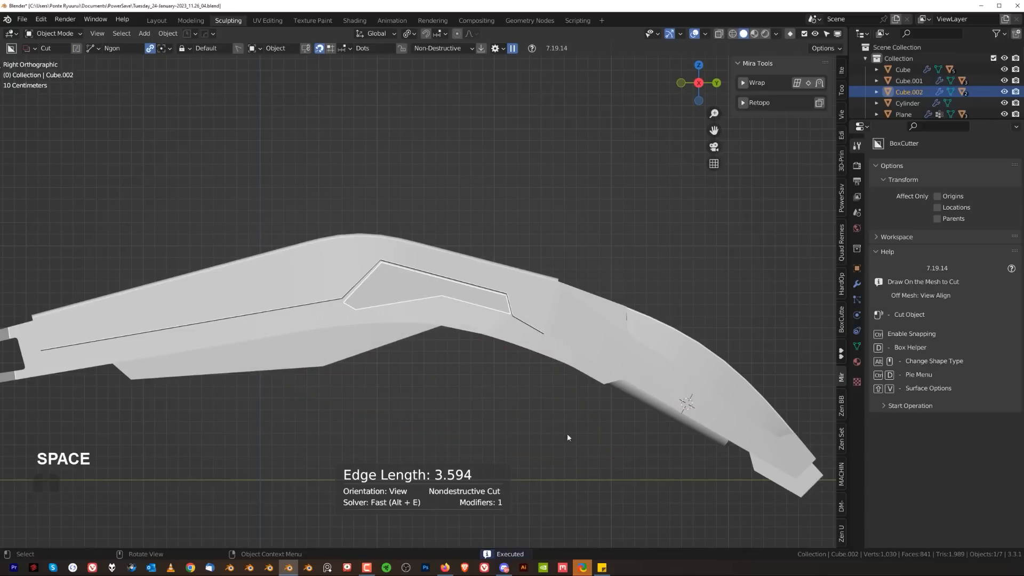
- Cut the block's outer end at a slant in top view with a BoxCutter Ngon, narrowing it toward the body's tip
left_click(550, 229)
middle_click_drag(550, 229, 535, 338)
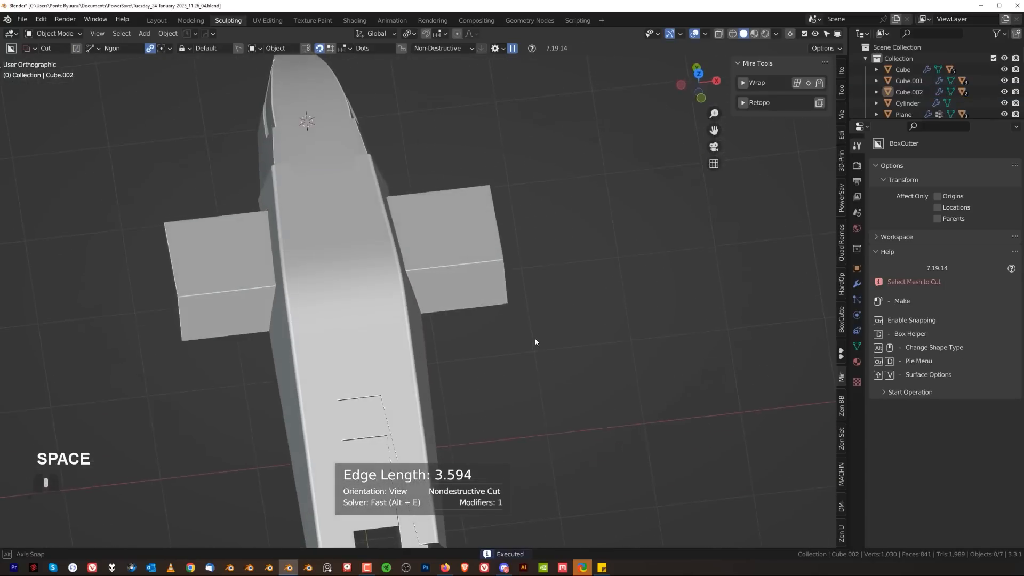
key("grave")
left_click_drag(431, 149, 469, 370)
key("Escape")
left_click(459, 250)
left_click_drag(431, 110, 451, 305)
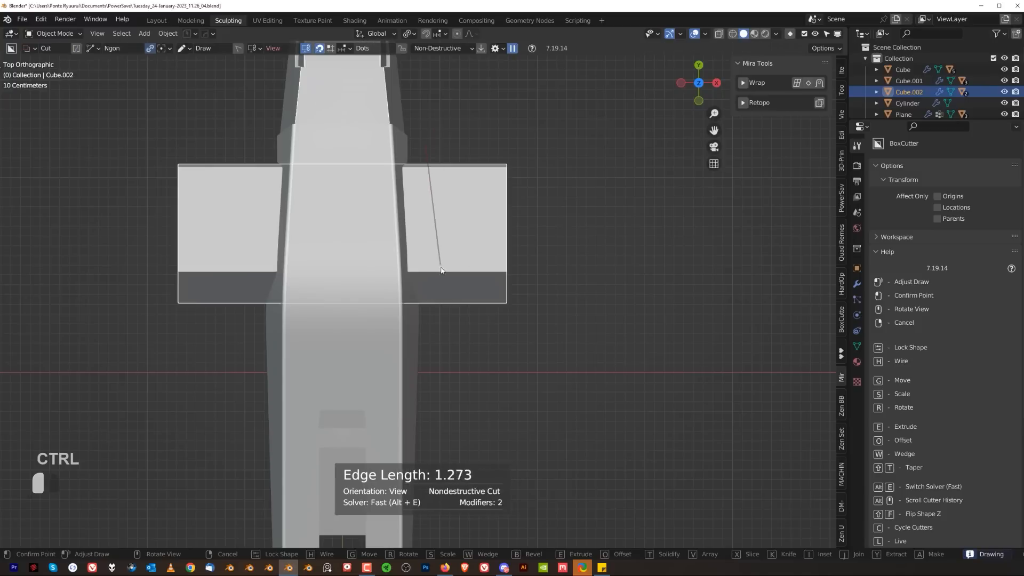
left_click_drag(437, 254, 451, 341)
key("space")
- Mirror the slanted cut across the block's local X axis with the HardOps Mirror modifier
key("alt+x")
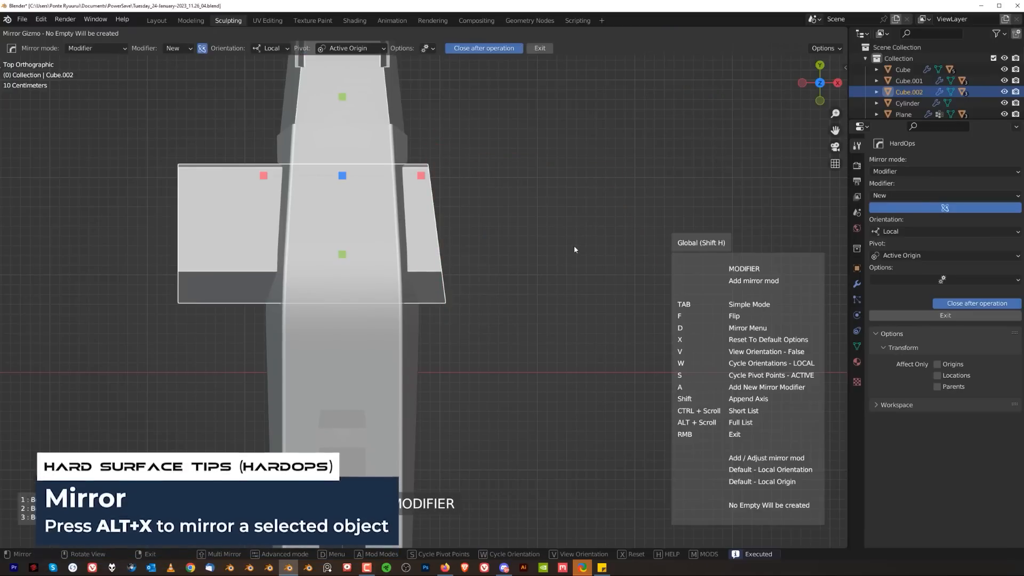
left_click(422, 176)
key("KP_3")
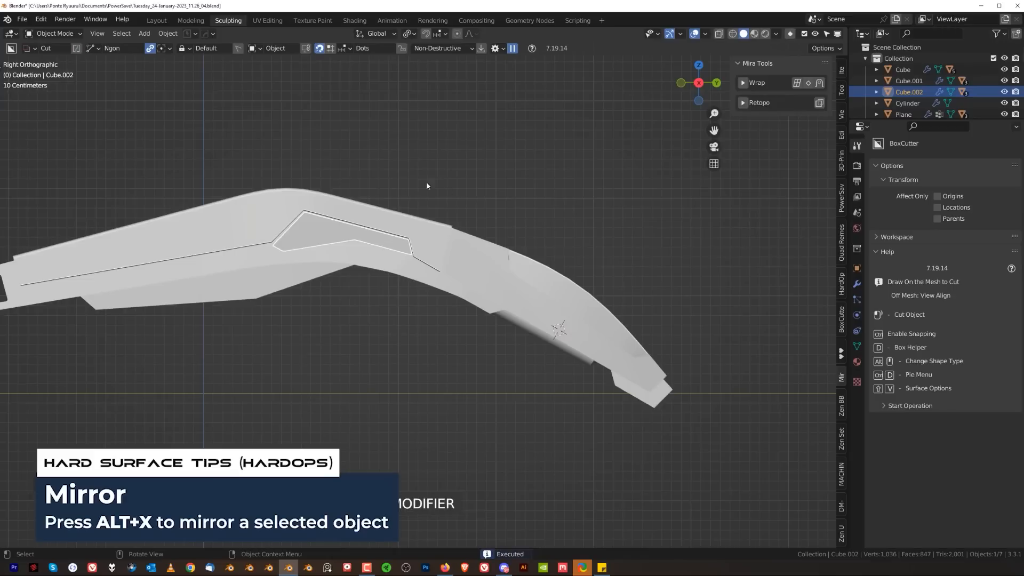
middle_click_drag(427, 185, 300, 194)
- Apply the block's boolean modifiers with HardOps Csharp, keeping the mirror live
key("Tab")
middle_click_drag(322, 255, 500, 283, "shift")
key("Tab")
key("q")
left_click(475, 222, "ctrl")
- Bevel the edge at the bend of the block's underside with 6 segments to round it
key("Tab")
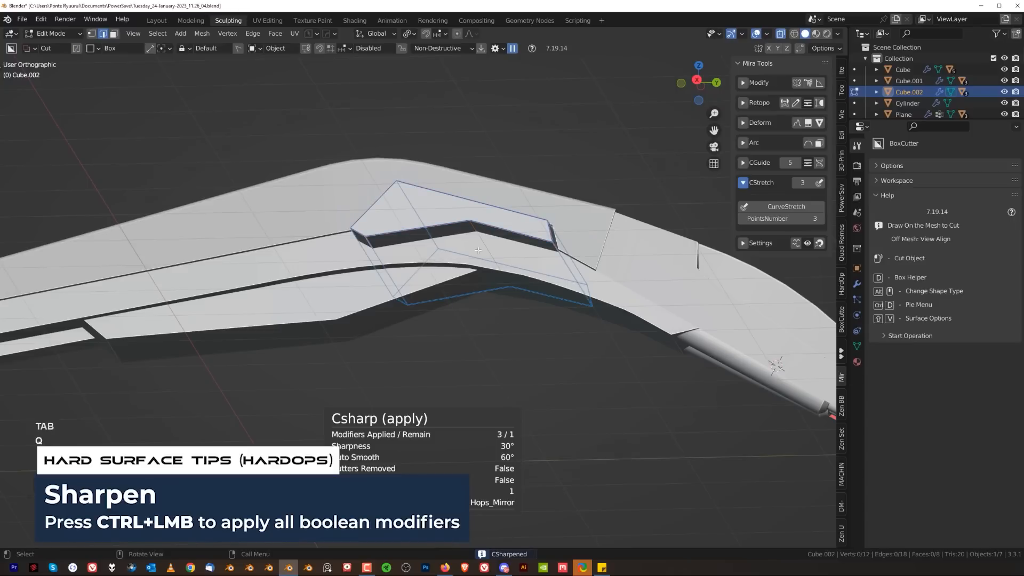
key("ctrl+b")
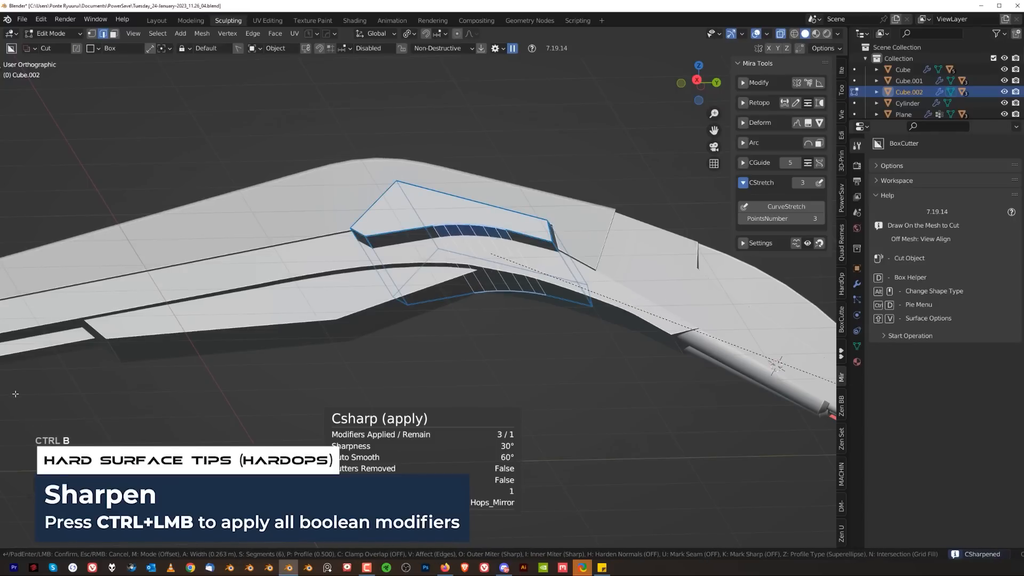
left_click(112, 395)
key("Tab")
scroll(426, 224, "down", 4)
middle_click_drag(451, 229, 486, 262)
- Add a mesh cylinder at the 3D cursor with 50 vertices
key("grave")
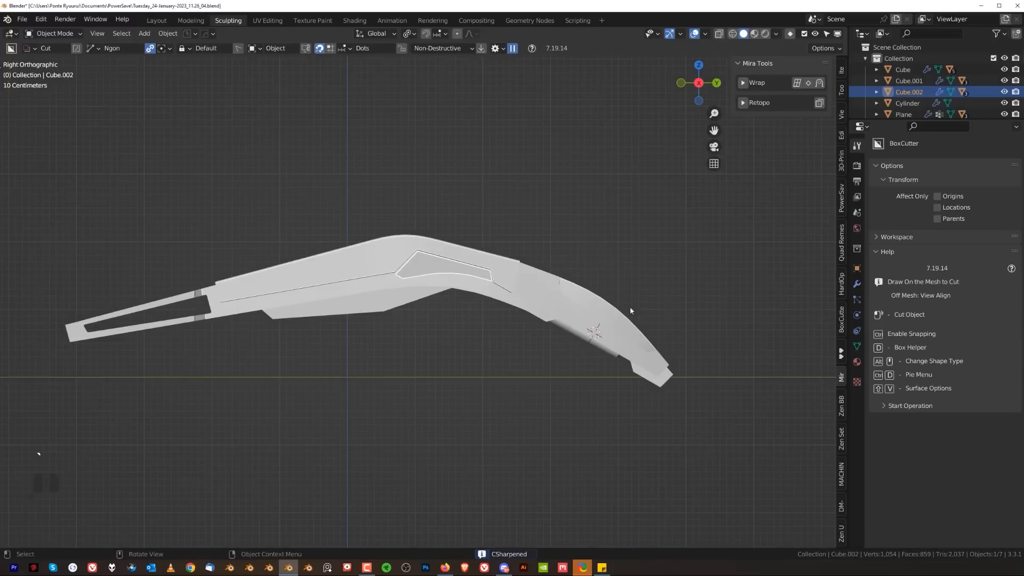
middle_click_drag(547, 230, 693, 274)
key("shift+a")
mouse_move(661, 274)
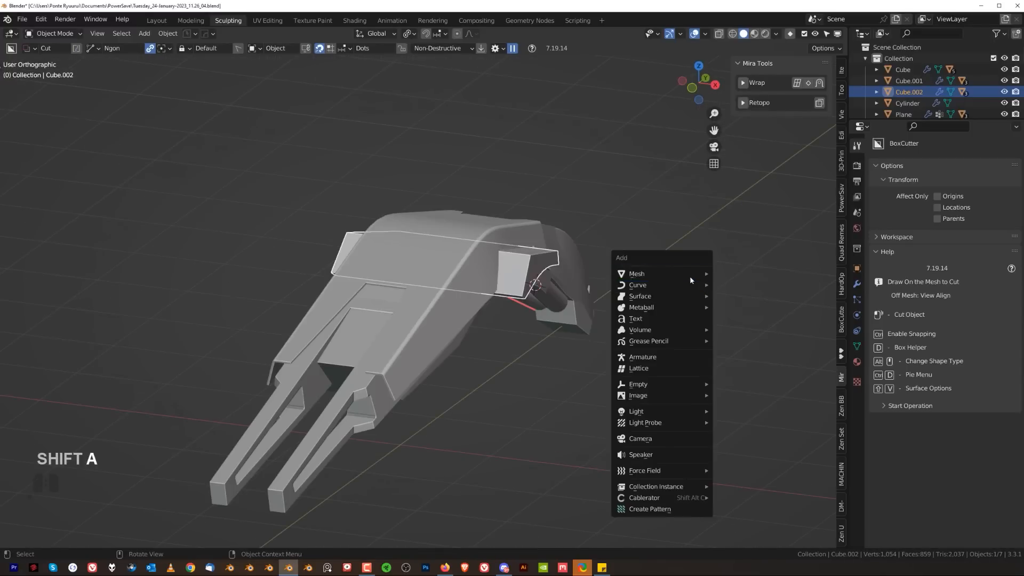
left_click(772, 355)
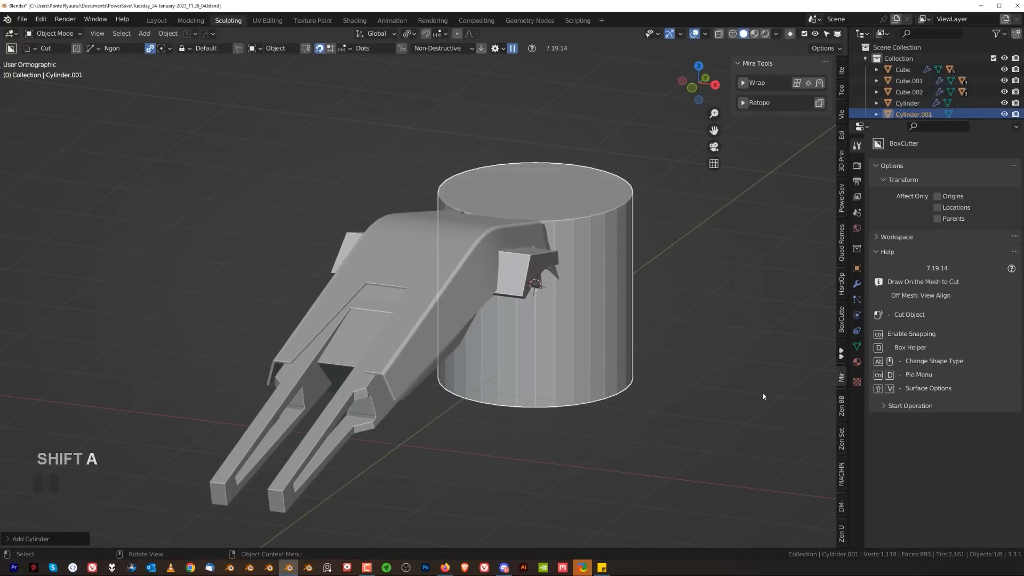
left_click(32, 538)
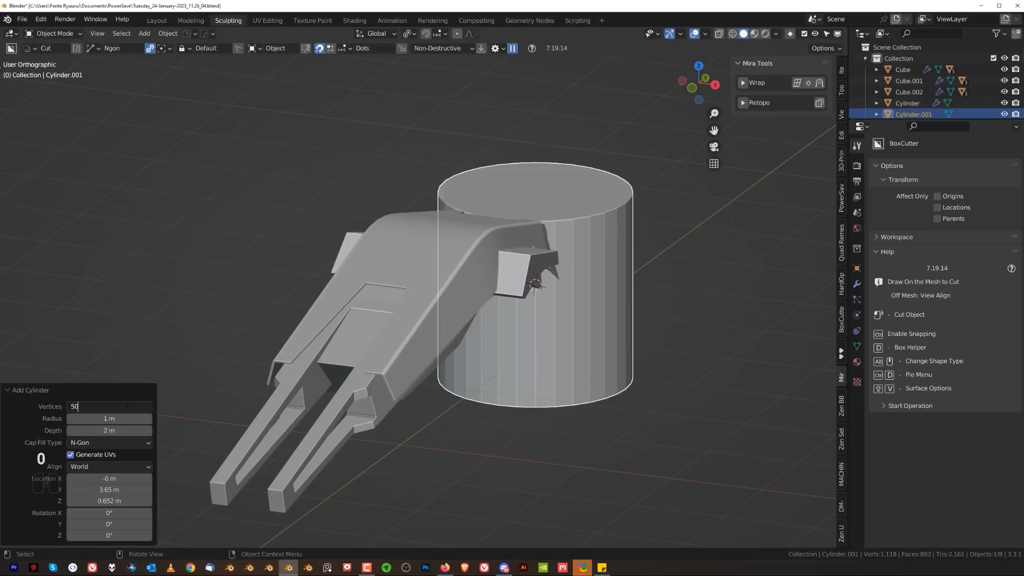
key("Return")
- Flatten the cylinder into a thin disc by scaling it to 0.095 along Z, and move it above the body's bend in right view
key("s")
key("z")
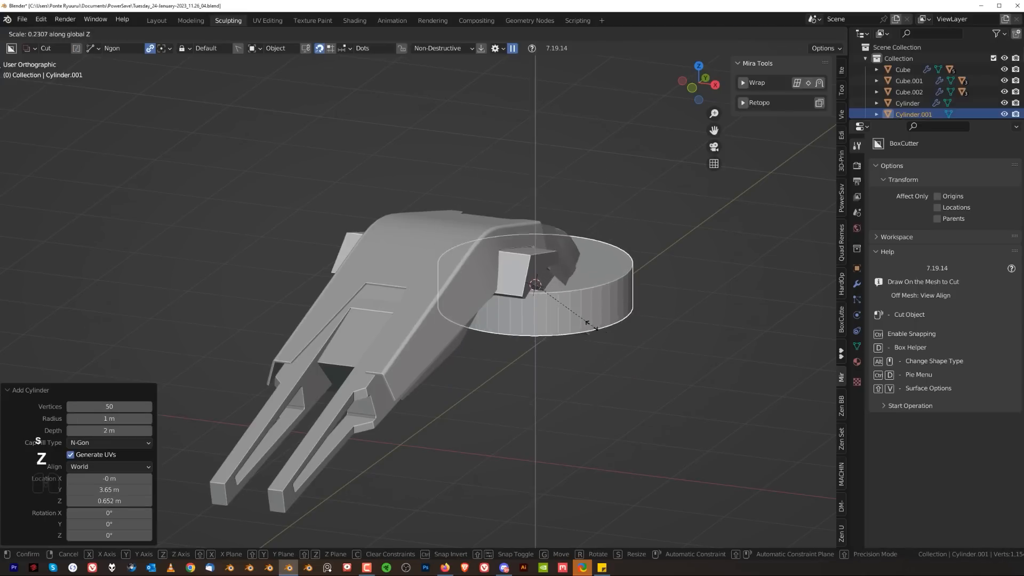
left_click(562, 297)
middle_click_drag(562, 297, 502, 305)
key("grave")
left_click(783, 332)
middle_click_drag(546, 338, 533, 388, "shift")
key("g")
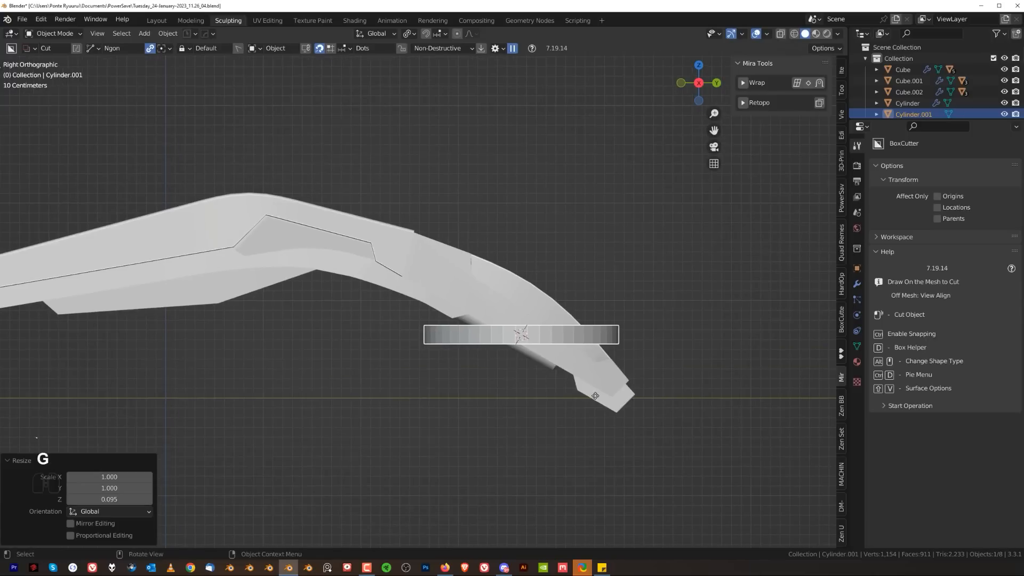
left_click(341, 154)
middle_click_drag(379, 213, 501, 307, "shift")
middle_click_drag(501, 306, 354, 318)
scroll(517, 326, "up", 2)
key("Tab")
left_click(409, 341)
key("Tab")
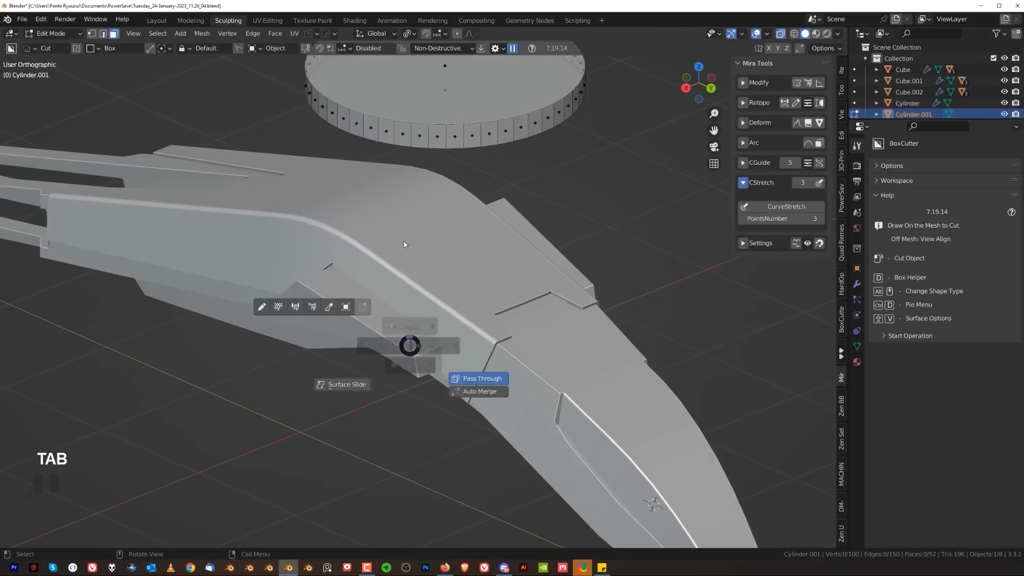
left_click(405, 307)
key("Tab")
key("Tab")
- Snap the 3D cursor to the sloped top face of the side block, matching the face's orientation
left_click(372, 316)
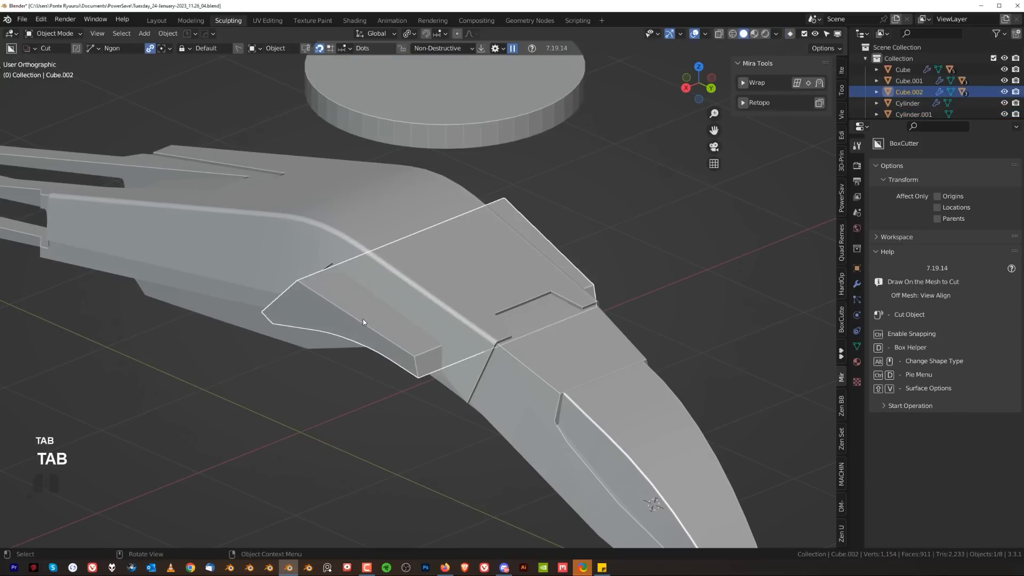
key("Tab")
left_click(369, 318)
middle_click_drag(370, 317, 523, 354)
key("shift+a")
key("shift+a")
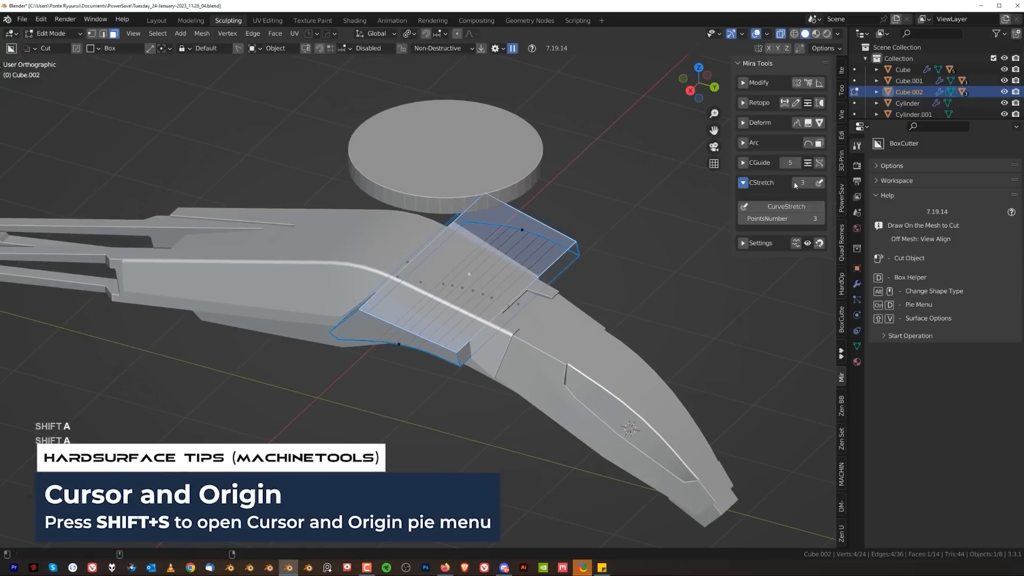
key("shift+s")
left_click(523, 267)
- Snap the disc to the 3D cursor so that it takes on the cursor's position and tilt
key("Tab")
left_click(532, 179)
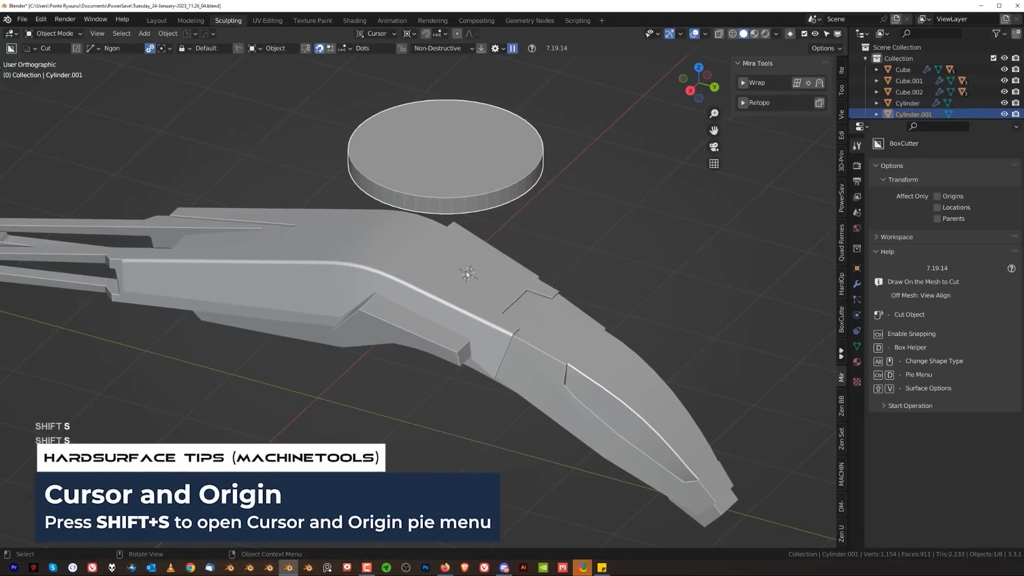
key("shift+s")
left_click(558, 309)
left_click(639, 335)
- Move the tilted disc along X in top view until it is clear of the side block
key("grave")
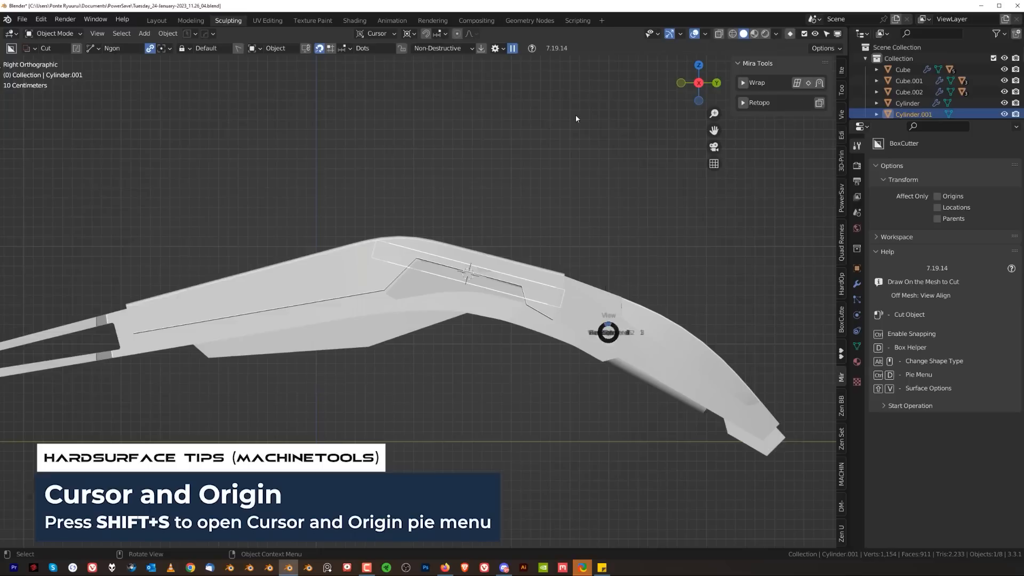
left_click(576, 119)
middle_click_drag(569, 311, 495, 356, "shift")
key("g")
key("x")
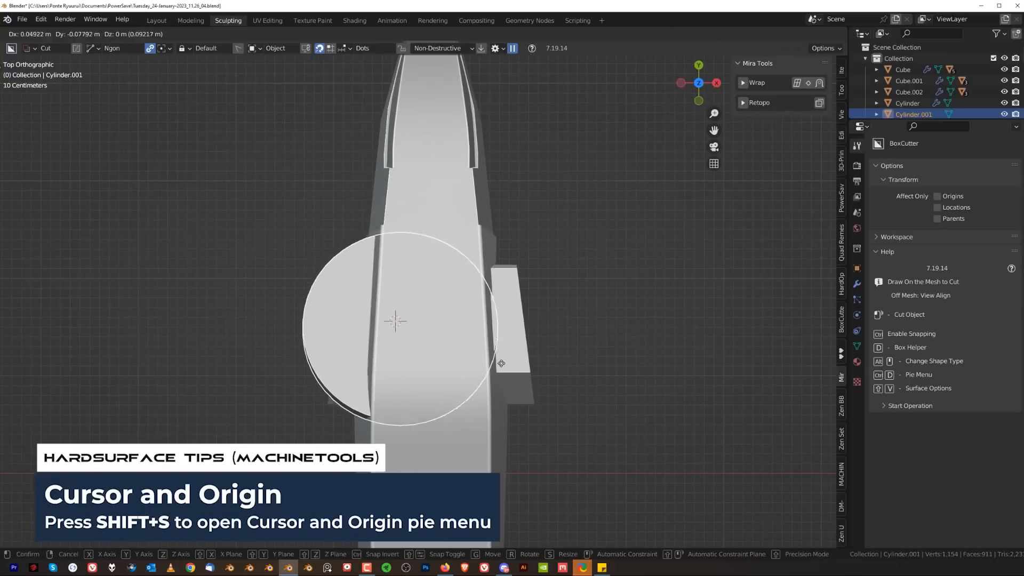
left_click(730, 401)
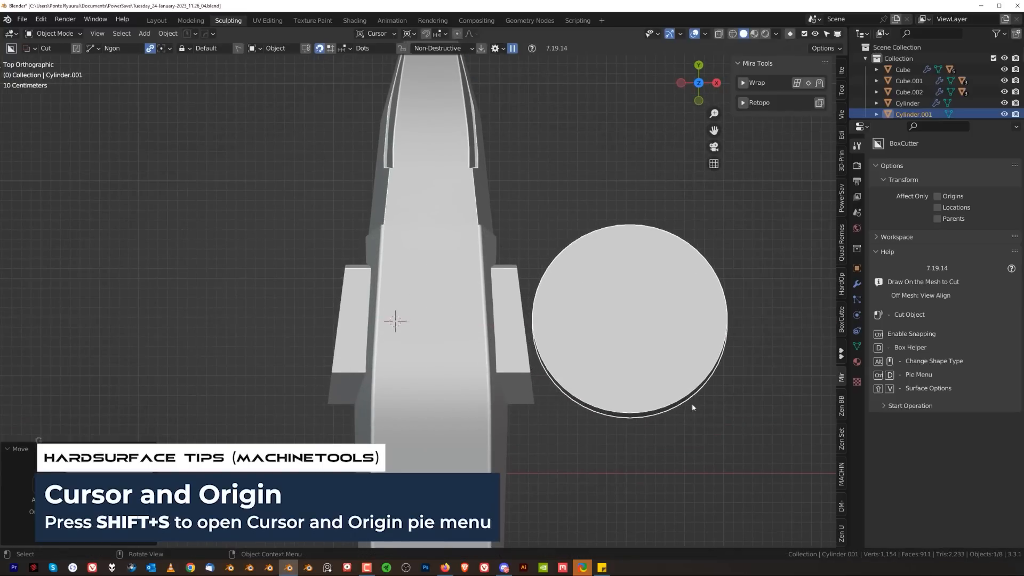
- Enlarge the disc well beyond the body's width, scale it by 0.941 and move it back beside the side block
scroll(692, 407, "down", 4)
key("s")
left_click(192, 441)
scroll(515, 362, "down", 1)
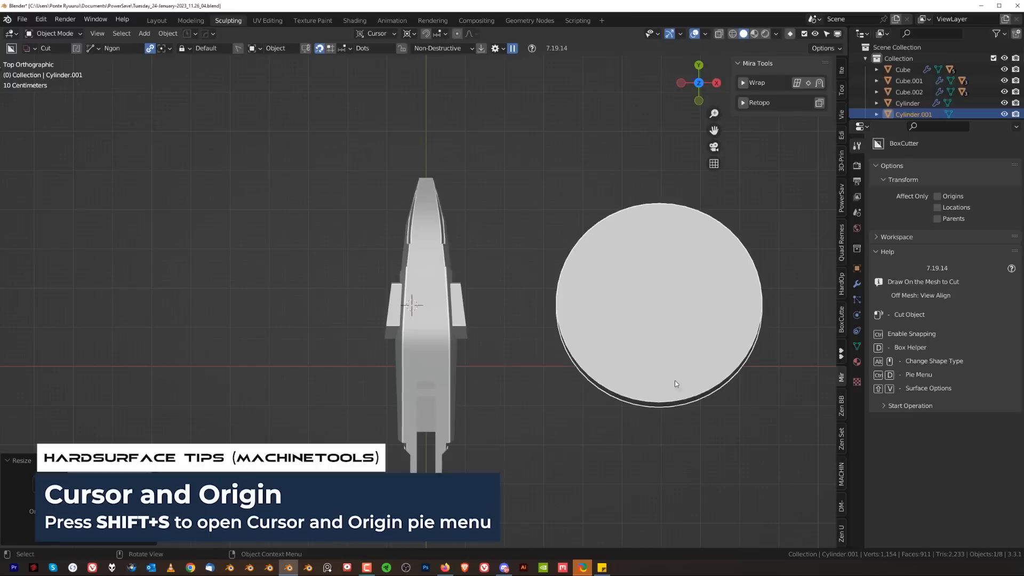
key("s")
left_click(667, 369)
key("g")
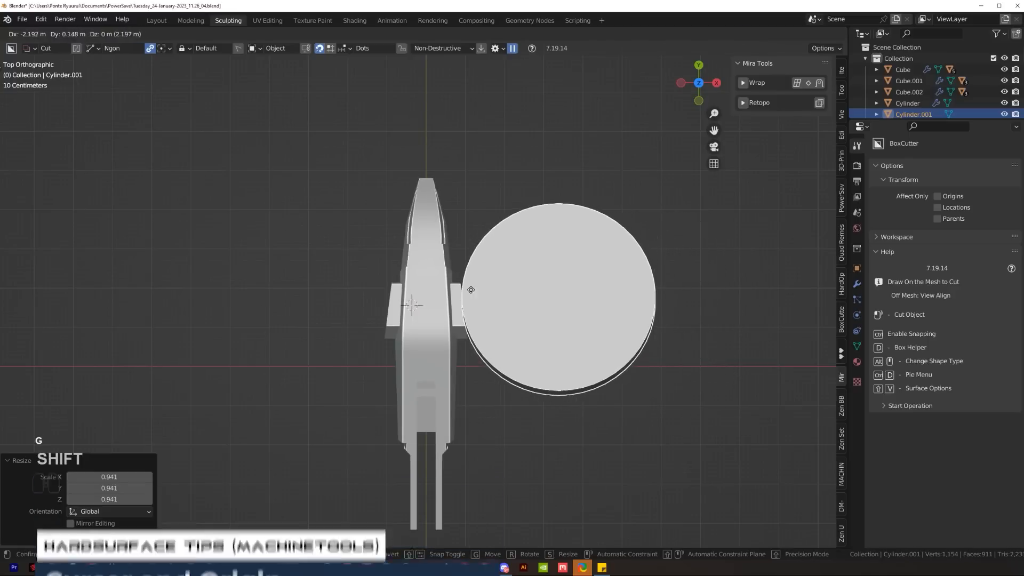
left_click(471, 291)
- Scale the disc by 0.733 and place its rim against the outer side of the side block
key("s")
left_click(608, 320)
key("g")
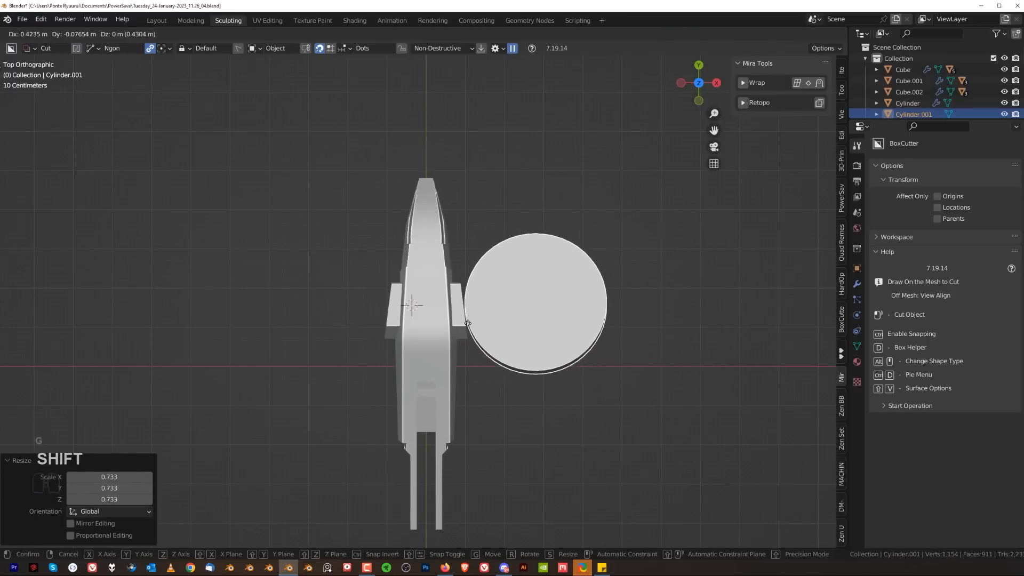
left_click(393, 276)
- Thin the disc in back view by scaling it to 0.623 along the cursor's Z axis
key("grave")
key("grave")
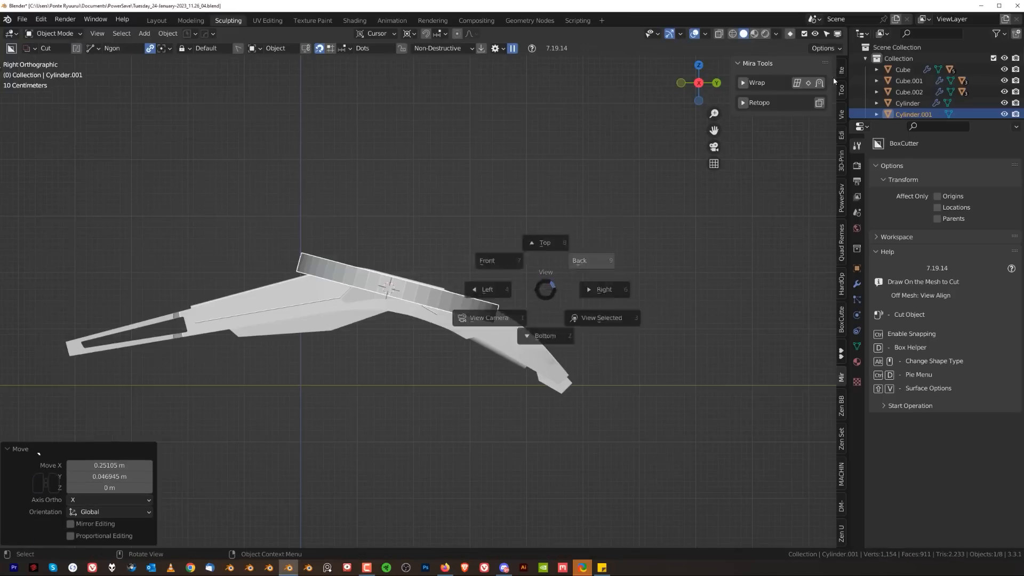
left_click(592, 261)
middle_click_drag(510, 278, 403, 258, "shift")
scroll(567, 293, "up", 1)
key("s")
key("z")
left_click(458, 305)
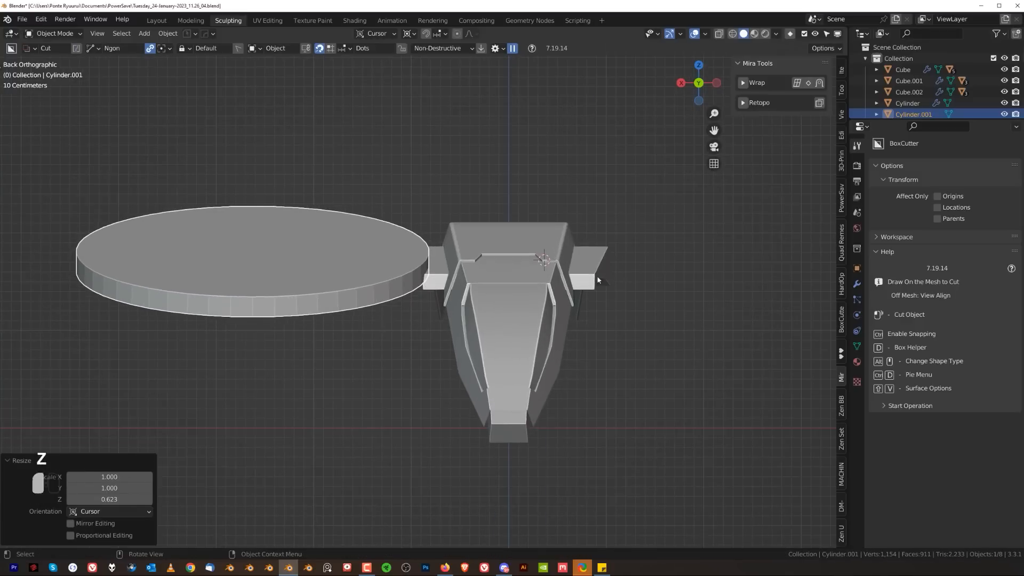
- Lower the disc slightly in back view, rotate it by -13.3°, and reposition its rim against the side block
key("g")
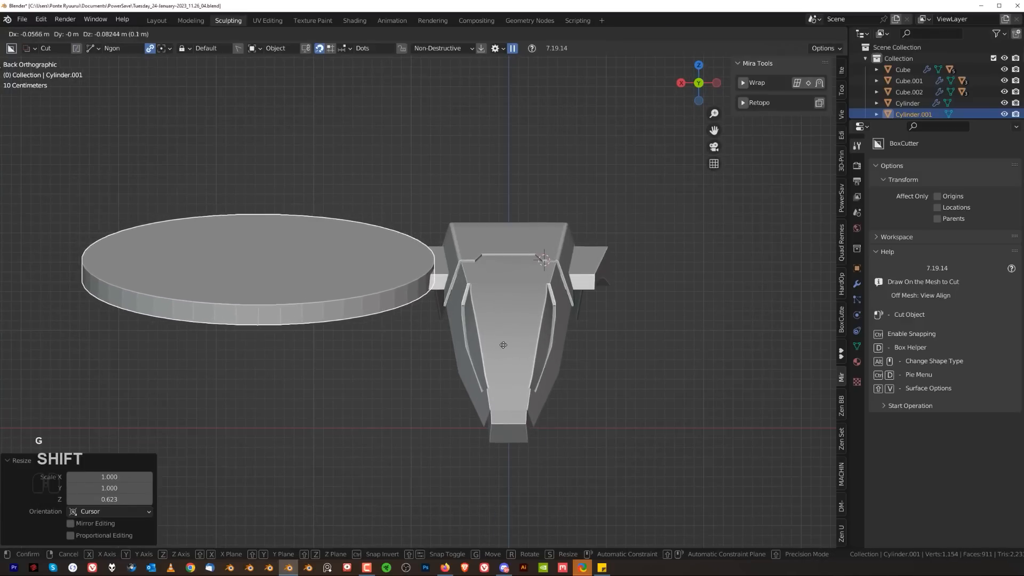
left_click(511, 351)
key("r")
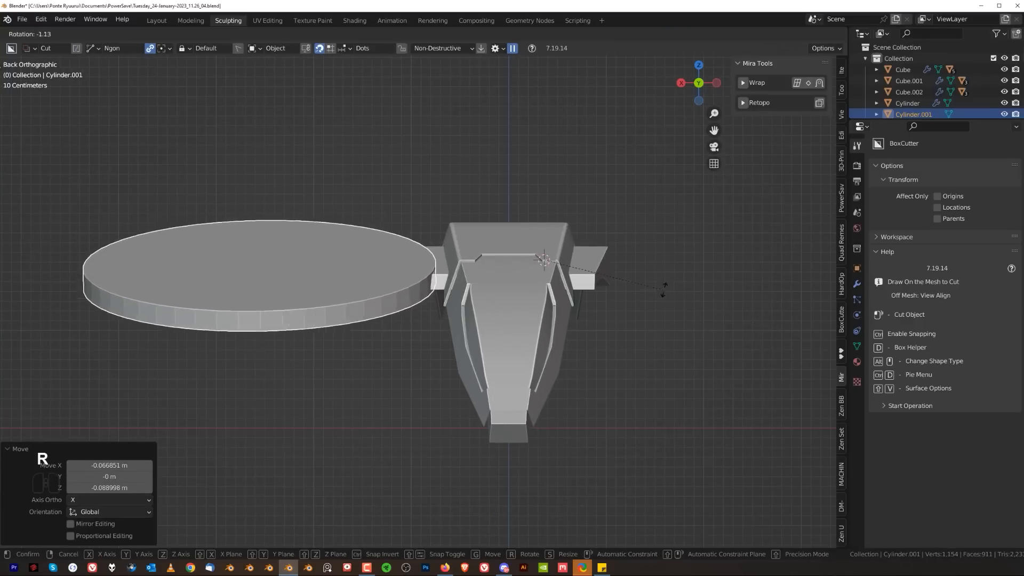
left_click(658, 265)
key("g")
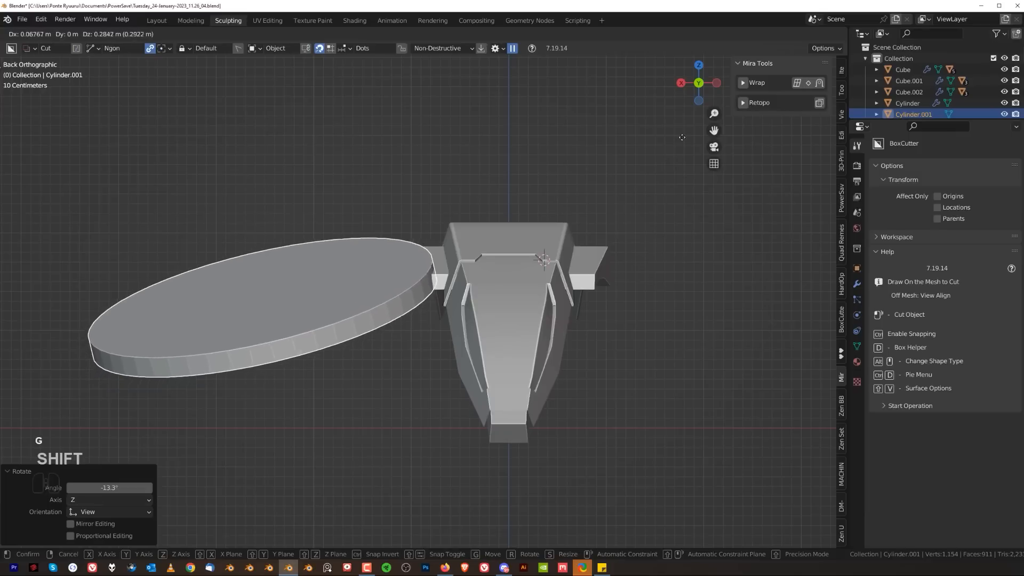
left_click(688, 149, "shift")
- Mirror the disc to the other side of the main body along X with the HardOps Mirror modifier
left_click(546, 227)
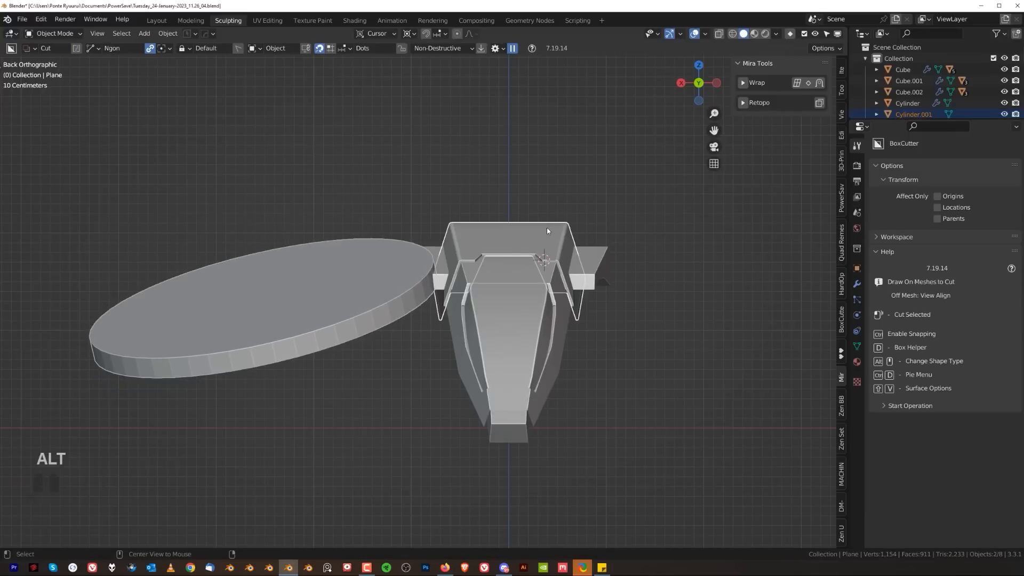
key("alt+x")
left_click(430, 239)
scroll(456, 150, "down", 3)
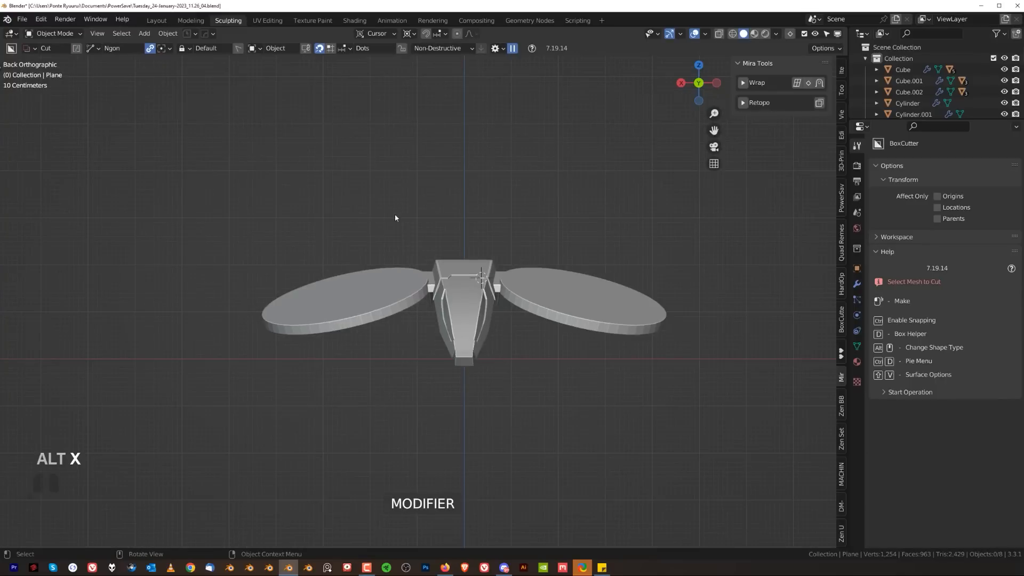
- Move the mirrored disc outward from the side block in top view by about 0.276 m in X
middle_click_drag(395, 217, 520, 296)
key("grave")
left_click(437, 228)
scroll(463, 267, "up", 1)
left_click(522, 297)
scroll(521, 299, "up", 1)
key("g")
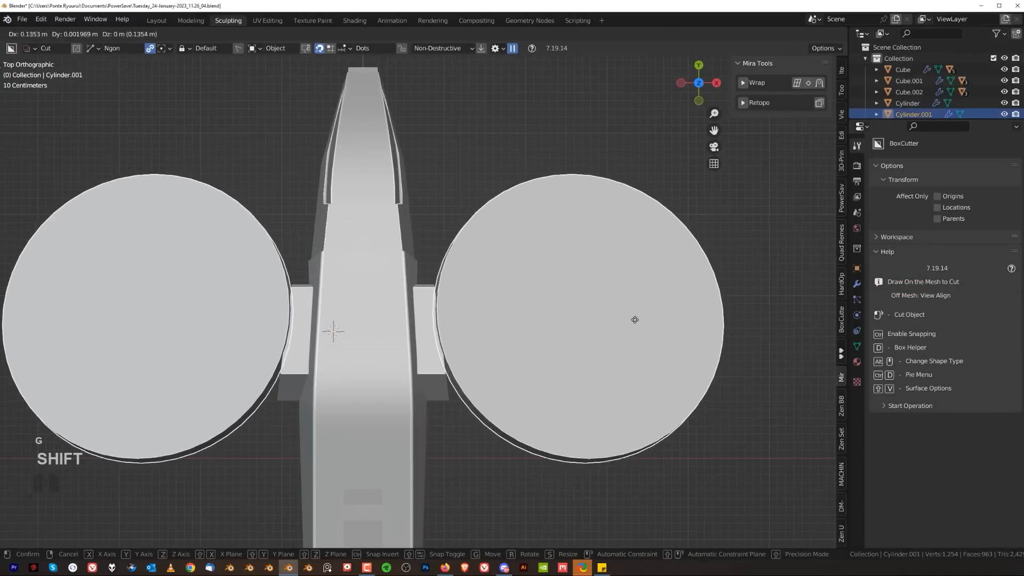
left_click(462, 329)
- Duplicate the mirrored recessed cylinders near the body's tip in place
key("shift+a")
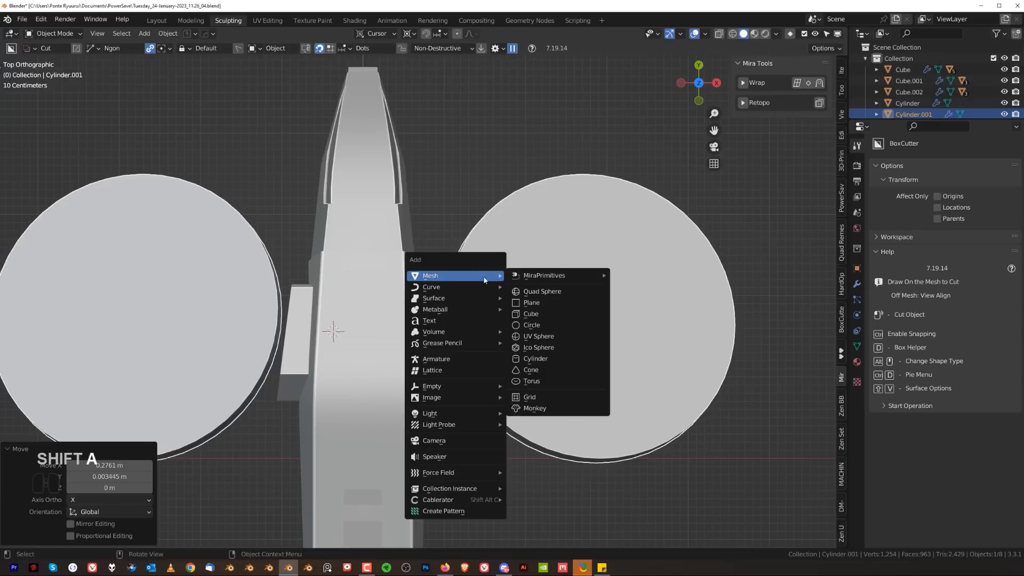
middle_click_drag(369, 242, 424, 316)
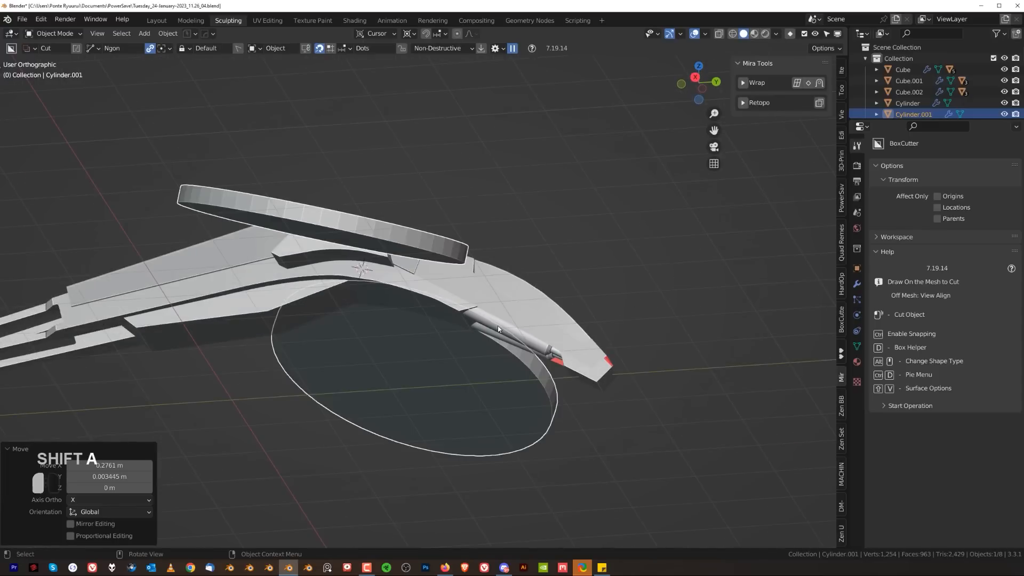
middle_click_drag(472, 274, 581, 418)
key("shift+d")
right_click(698, 389)
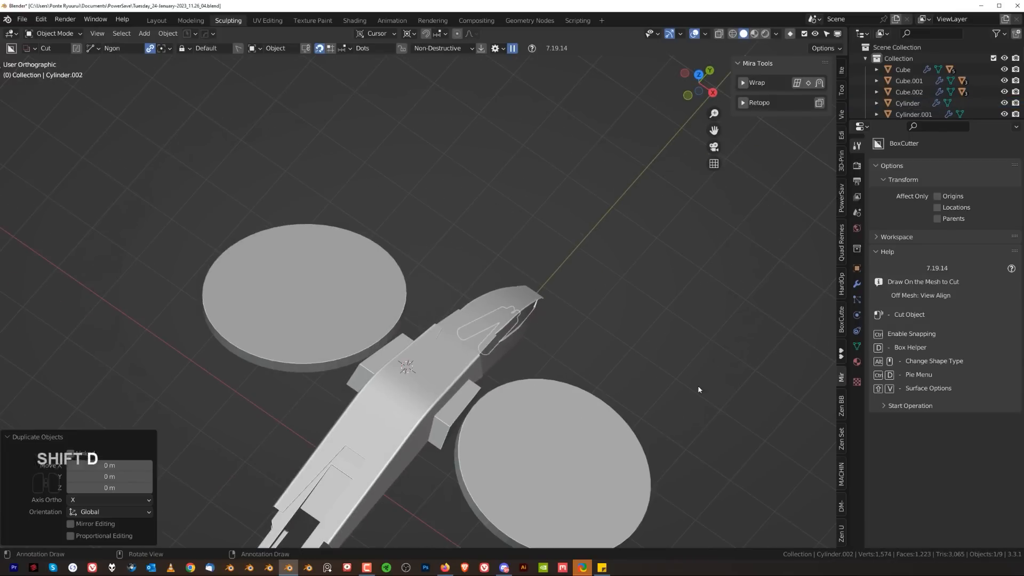
- Move the duplicated cylinder in top view by about 0.892 m in X and -1.967 m in Y, between the side block and disc
middle_click_drag(613, 368, 548, 334, "alt")
scroll(549, 334, "down", 2)
middle_click_drag(477, 353, 424, 287, "shift")
scroll(424, 287, "up", 3)
key("g")
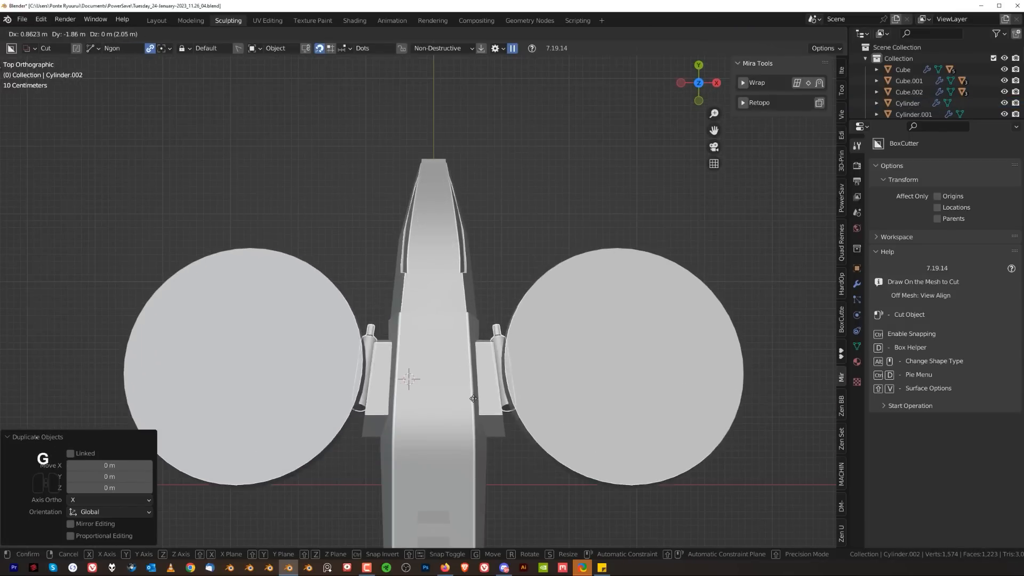
left_click(475, 404)
scroll(514, 395, "up", 2)
key("s")
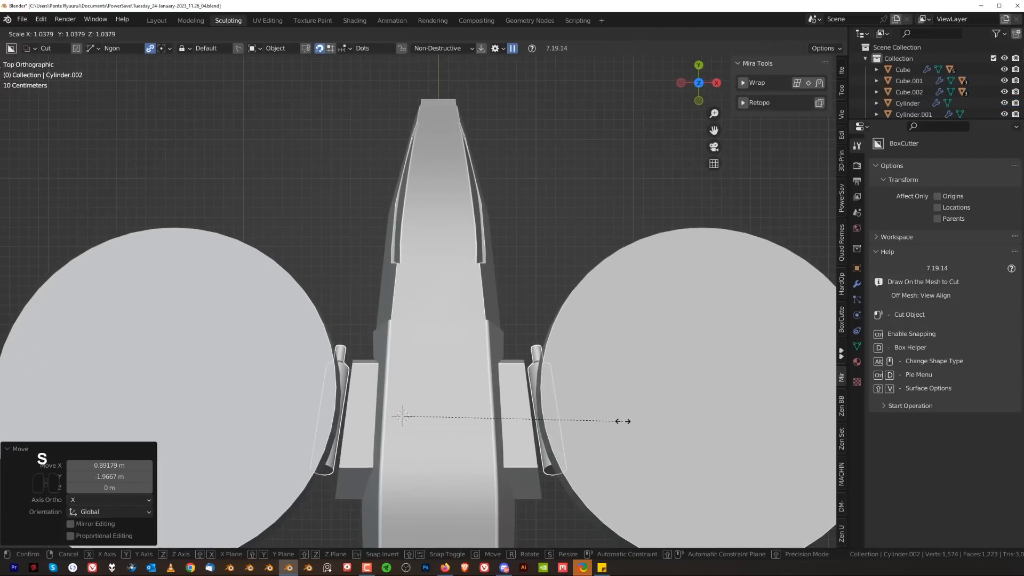
right_click(604, 376)
- Isolate the duplicated cylinder and cut off its narrow stepped end in right view with a BoxCutter Ngon, then exit local view
scroll(605, 380, "up", 3)
key("slash")
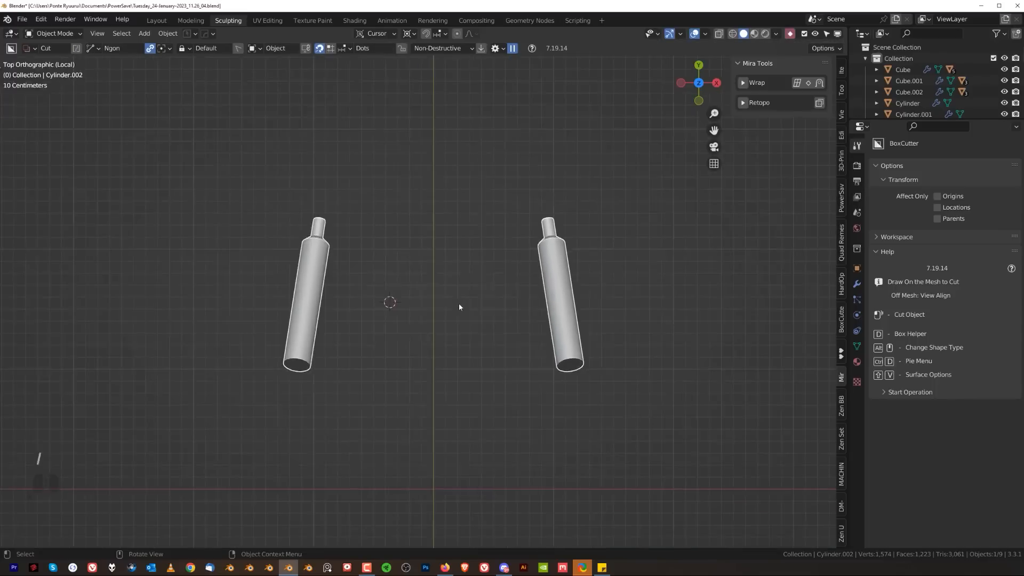
key("grave")
scroll(615, 320, "up", 1)
left_click_drag(520, 246, 446, 400)
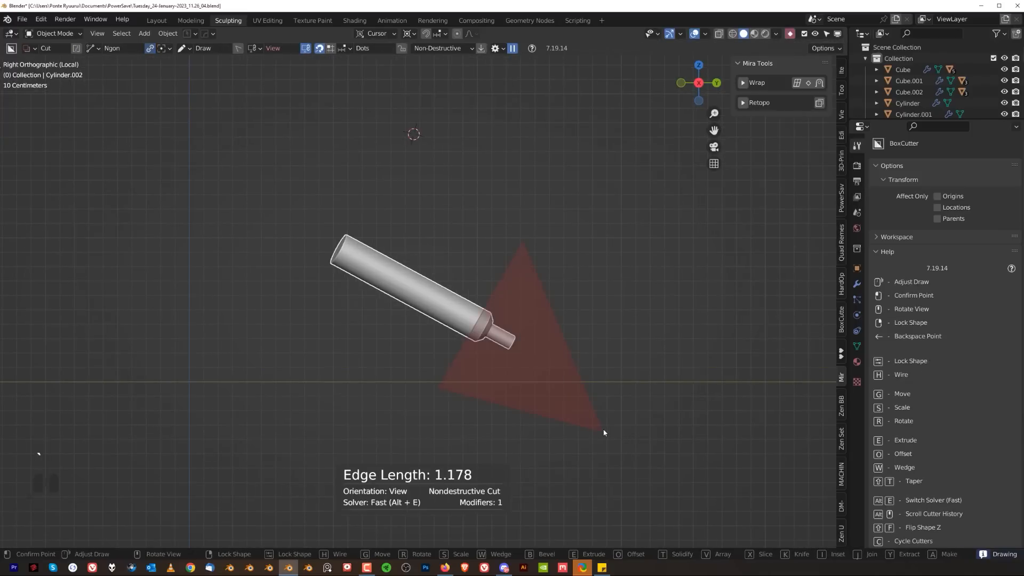
double_click(603, 431)
middle_click_drag(549, 324, 626, 408)
key("slash")
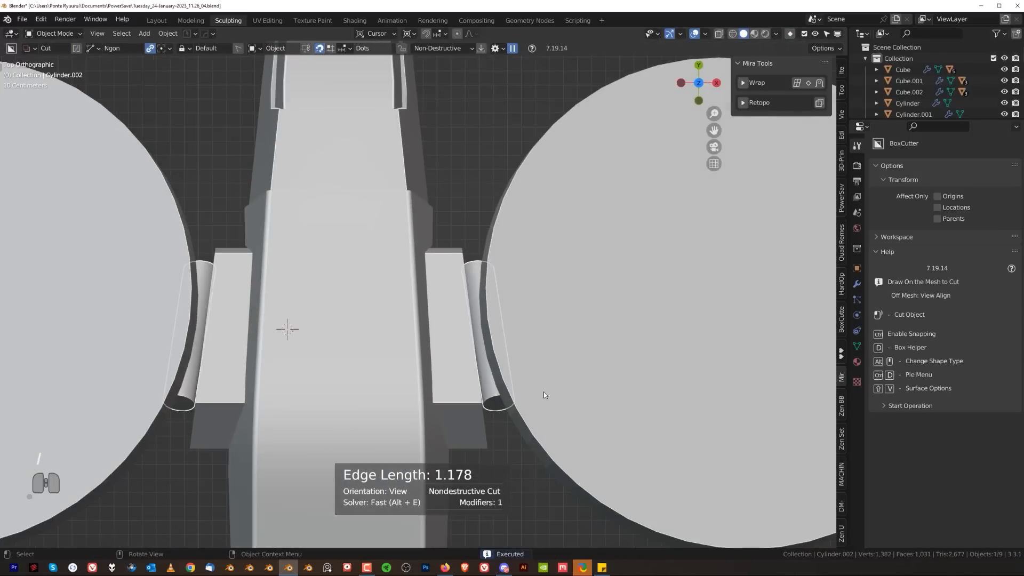
- Move the trimmed cylinder up in right view so that it overlaps the side block
key("grave")
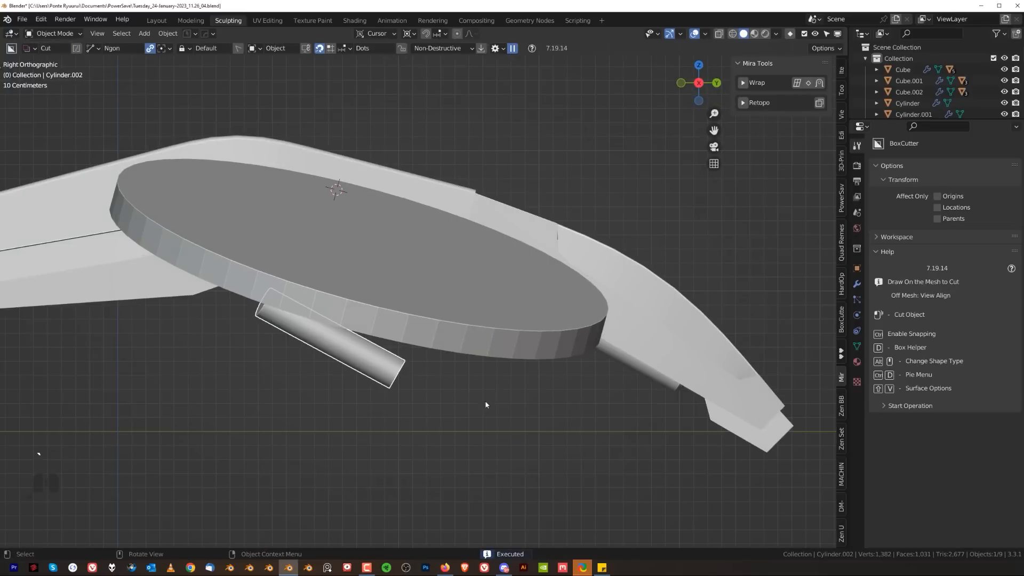
key("g")
left_click(525, 291)
middle_click_drag(524, 291, 472, 314)
- Isolate the trimmed cylinder together with the side block and rotate the cylinder about -10° in right view
left_click(360, 243, "shift")
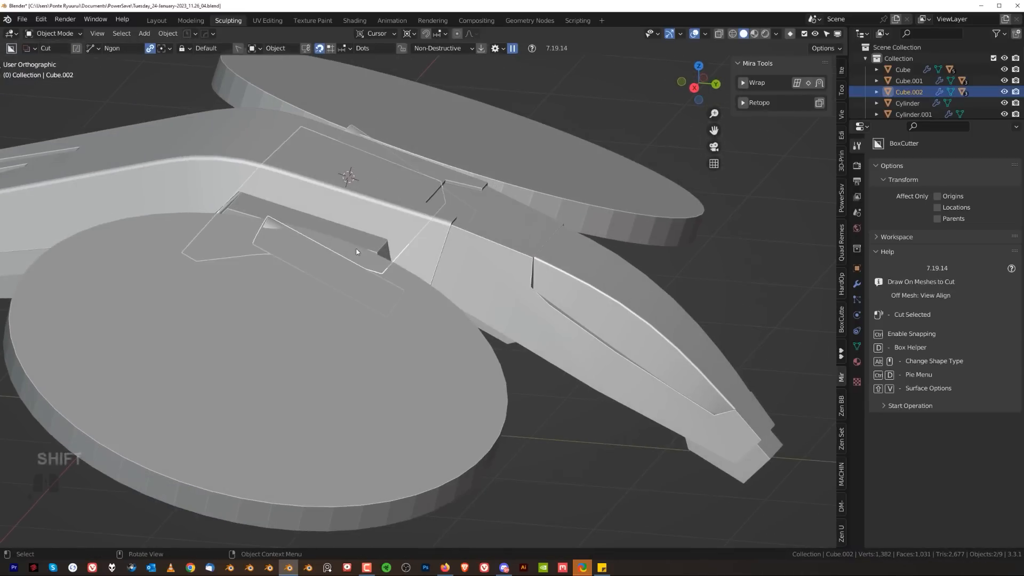
key("slash")
key("grave")
left_click(475, 301)
key("t")
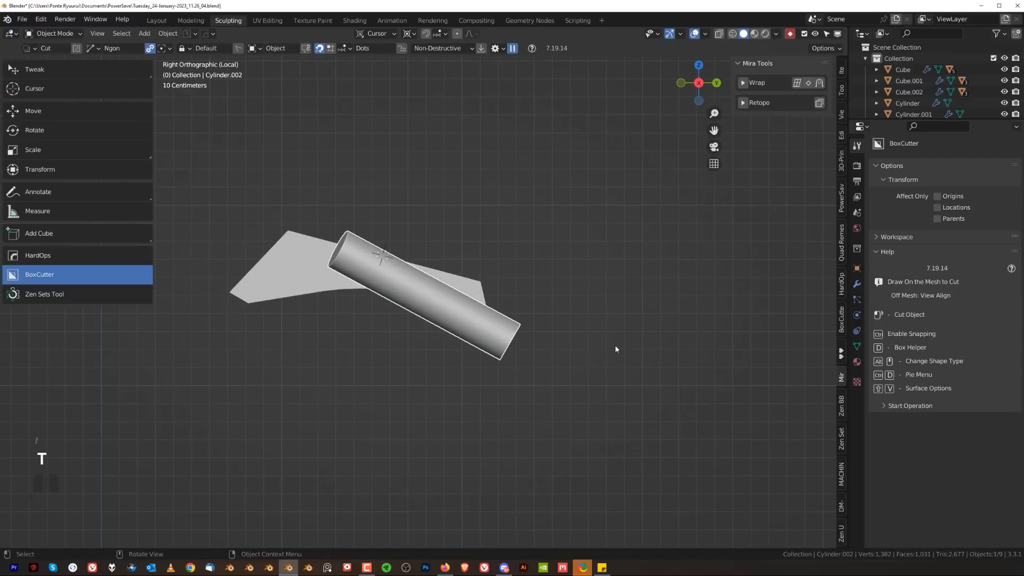
key("r")
left_click(655, 254)
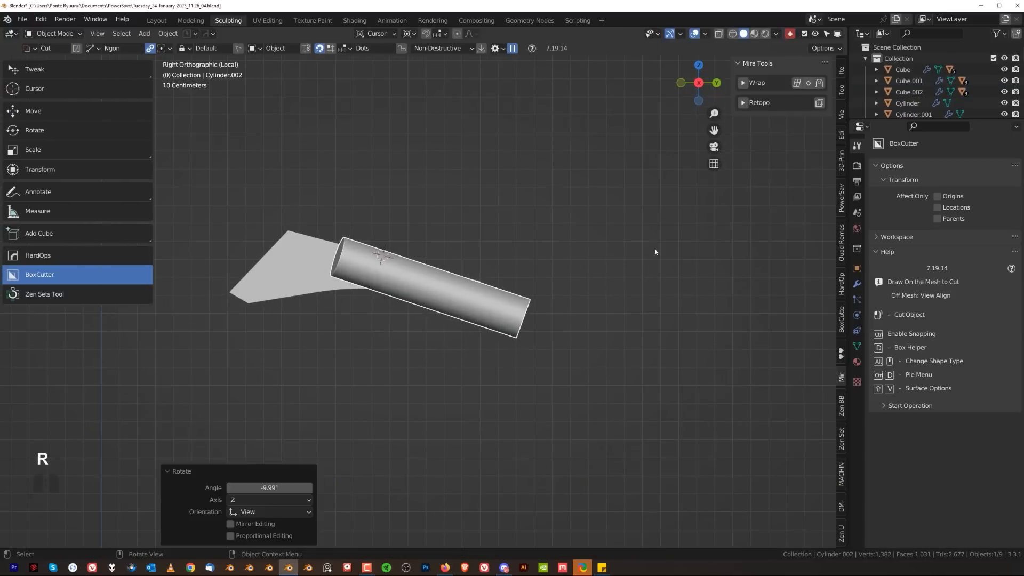
- Move the cylinder about -0.271 m in Y and 0.096 m in Z onto the block, and rotate it by -0.675°
key("t")
key("g")
left_click(581, 238)
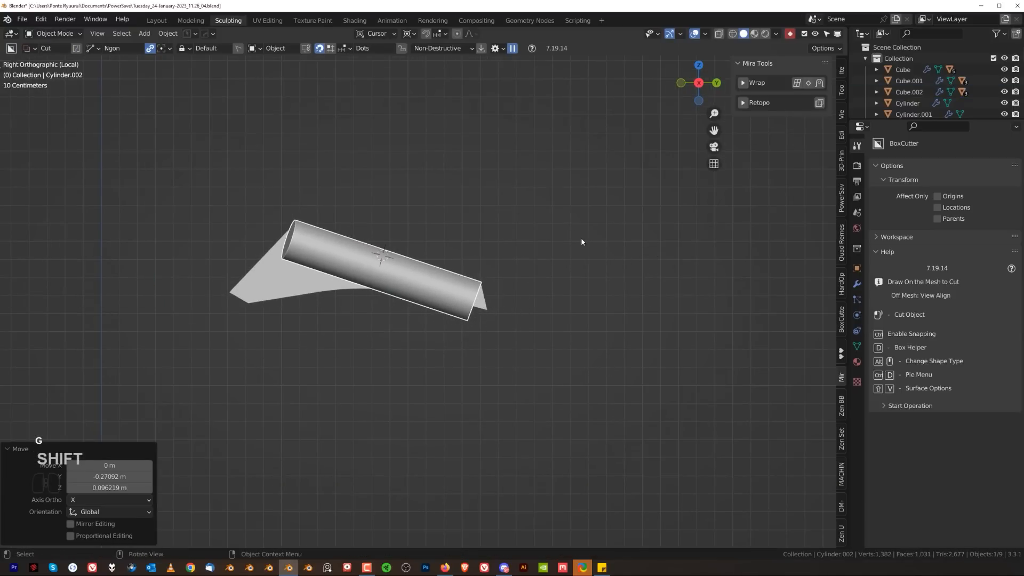
key("r")
left_click(587, 241)
- Scale the cylinder by 1.258 and move it in top view about -0.399 m in X and 0.048 m in Y
middle_click_drag(587, 241, 403, 339)
key("s")
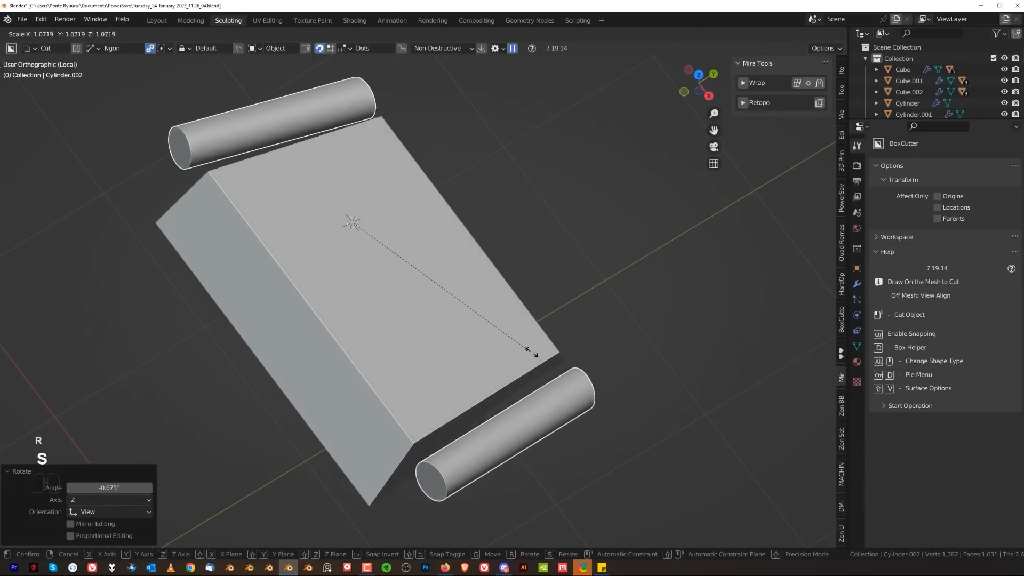
left_click(567, 366)
key("g")
right_click(568, 366)
middle_click_drag(567, 366, 617, 356, "alt")
key("g")
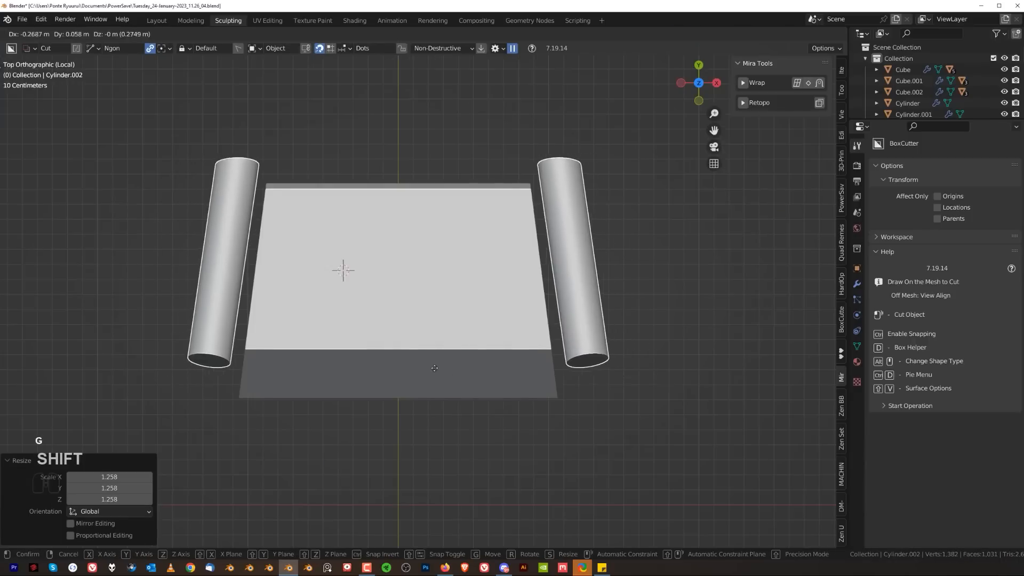
left_click(250, 390)
- Rotate the cylinder by -2.03° in right view with X-ray on, and scale it by 1.131
key("grave")
middle_click_drag(550, 362, 508, 385, "shift")
key("alt+z")
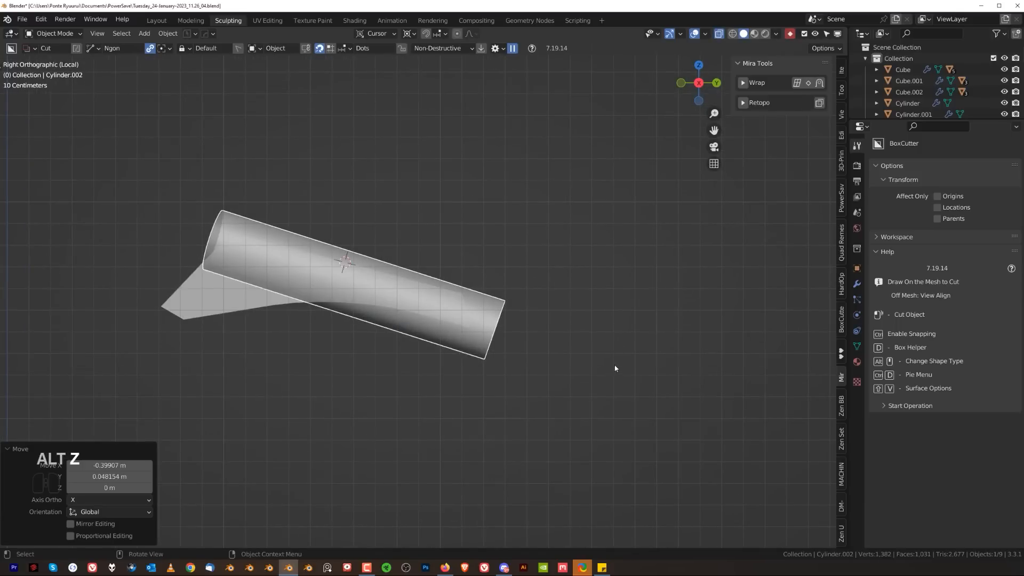
scroll(615, 368, "up", 1)
key("r")
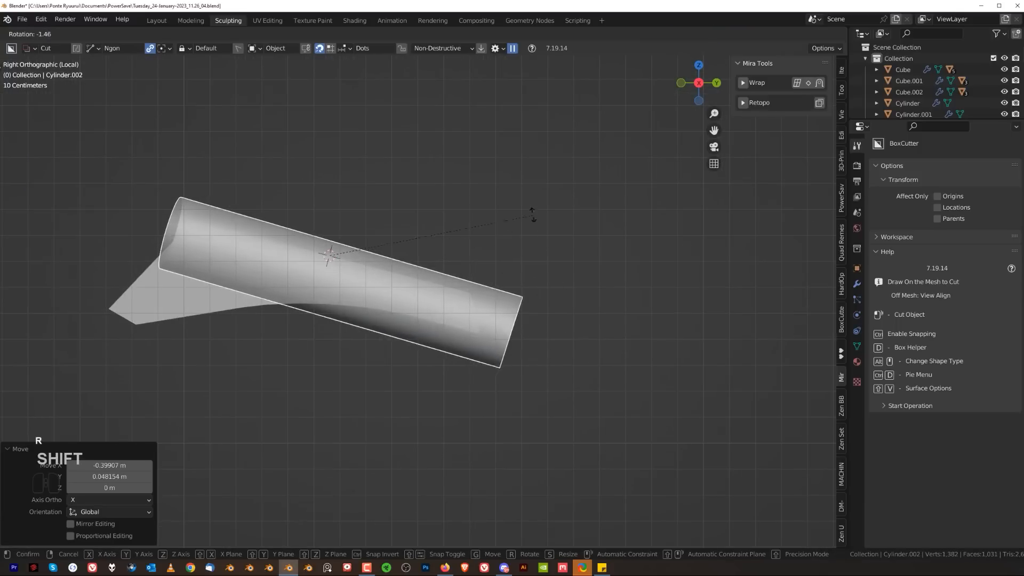
left_click(522, 151)
key("s")
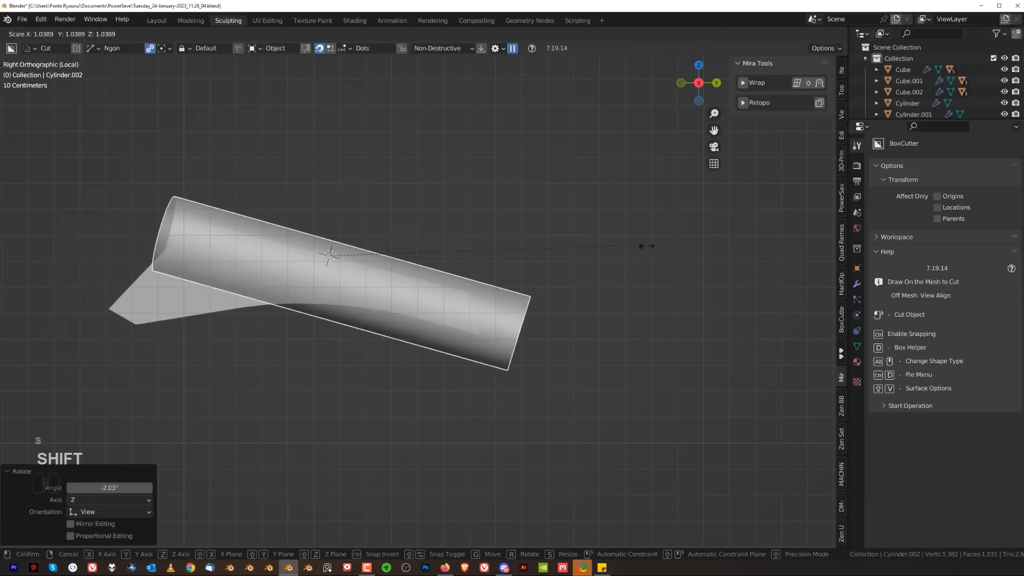
left_click(90, 275)
- Set the cylinder's origin to its geometry
scroll(373, 251, "down", 2)
middle_click_drag(373, 251, 549, 296)
key("shift+s")
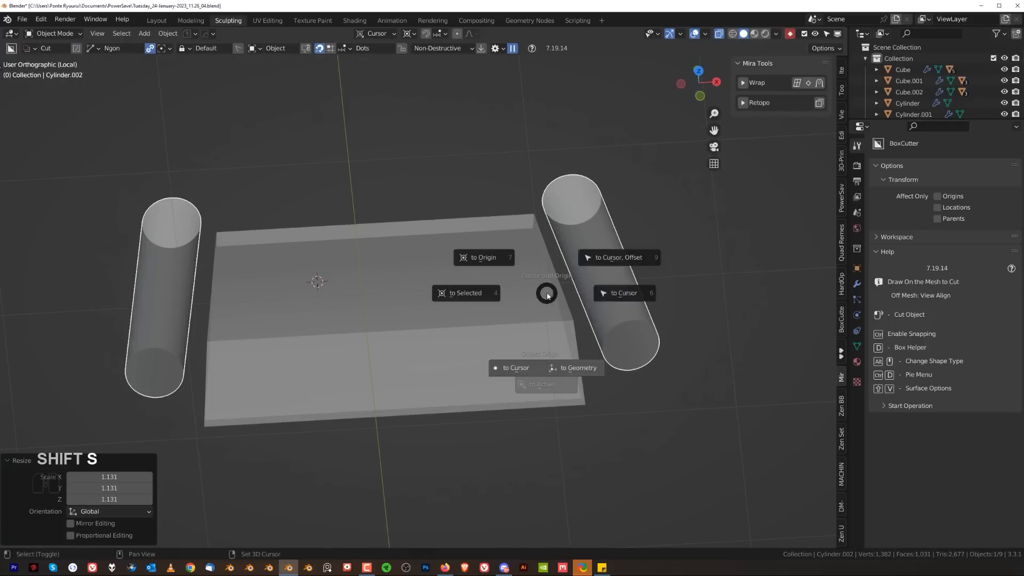
left_click(584, 370)
- Move the cylinder over the block's edge by about -0.167 m in X and -0.084 m in Y, and raise it about 0.030 m in right view
key("grave")
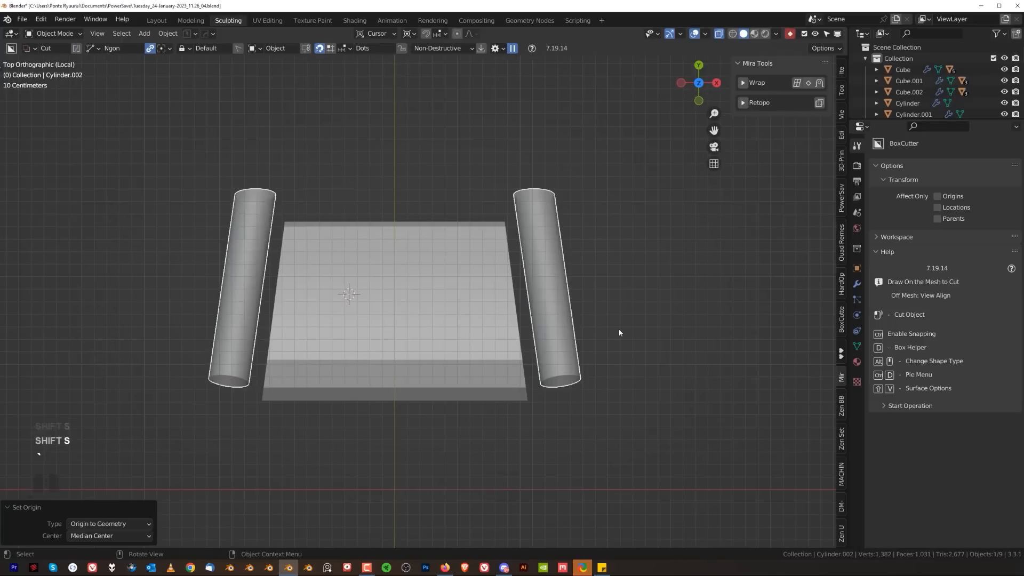
key("g")
left_click(508, 360)
key("grave")
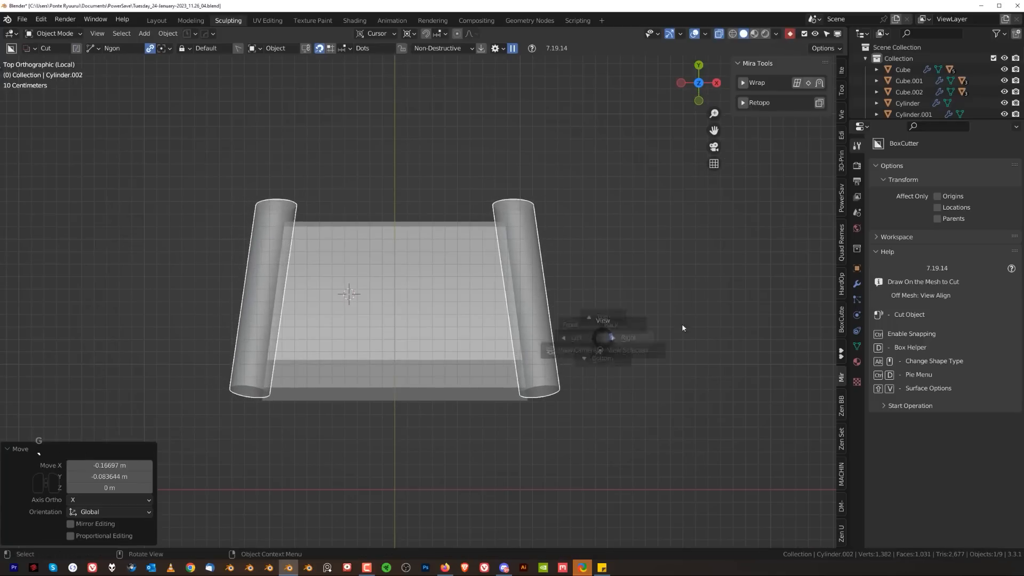
key("g")
left_click(568, 265)
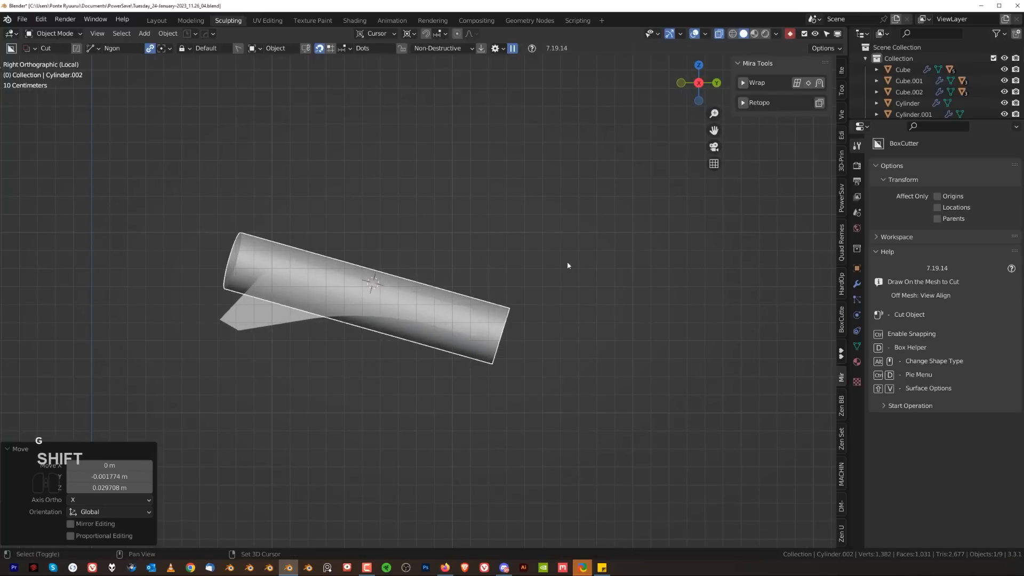
- Try to trim the cylinder's lower end in right view with a BoxCutter Ngon
left_click(517, 265)
left_click(471, 426)
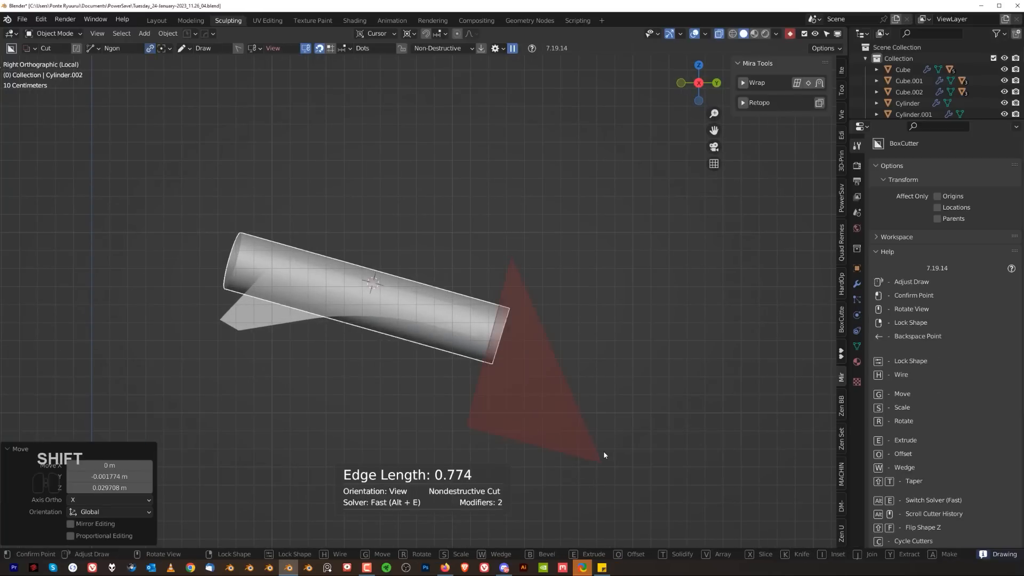
key("space")
- Divide the cylinder lengthwise into five equal segments with HardOps and exit local view
key("q")
left_click(522, 284, "ctrl")
middle_click_drag(522, 283, 464, 340)
key("slash")
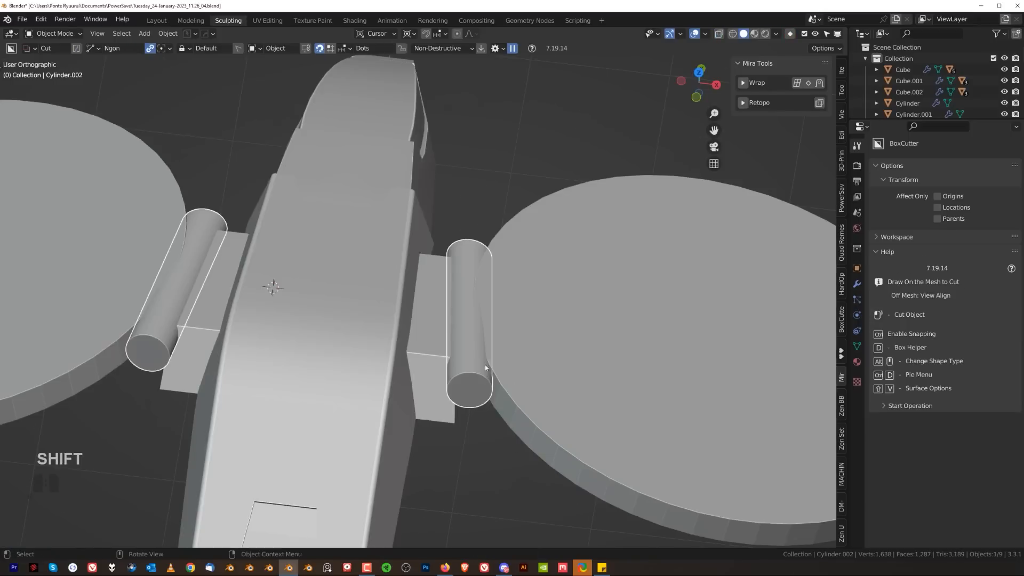
- Shorten the cylinder in Edit Mode by deleting one end face with its two adjoining segments and filling the open end with a face
key("ctrl+a")
left_click(476, 356)
key("Tab")
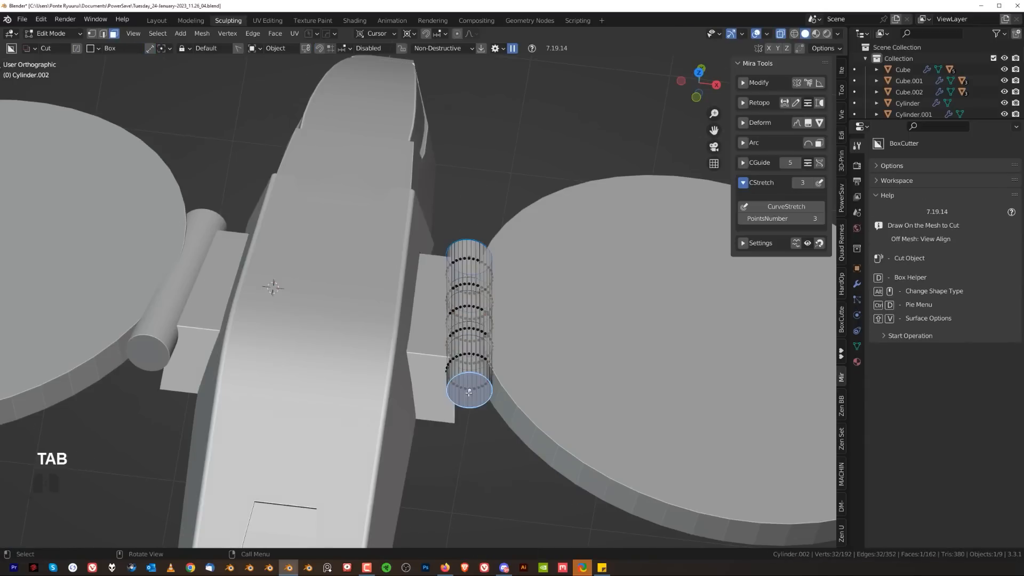
middle_click_drag(480, 426, 533, 393)
key("ctrl+KP_Add")
key("ctrl+KP_Add")
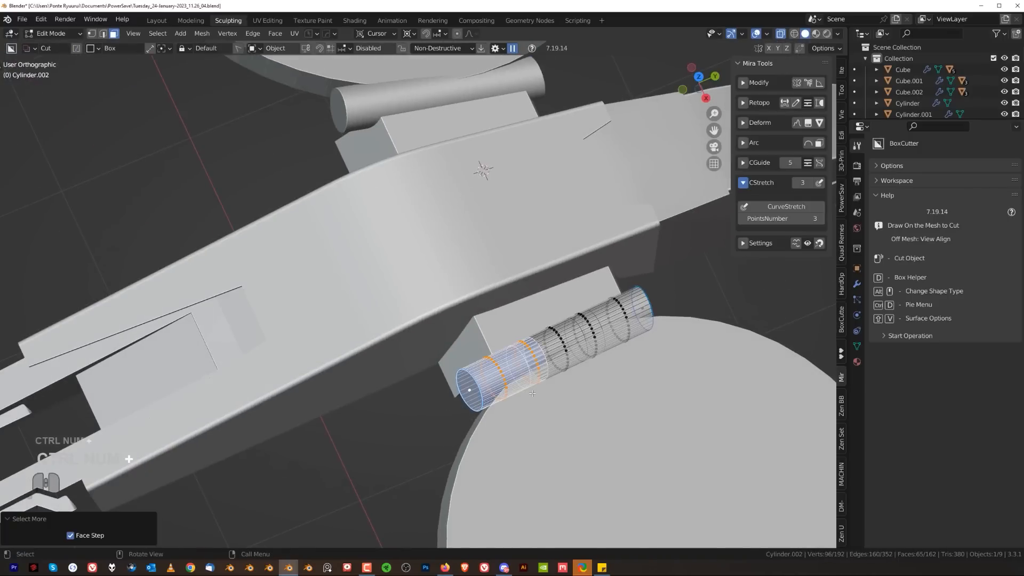
right_click(521, 406)
key("f")
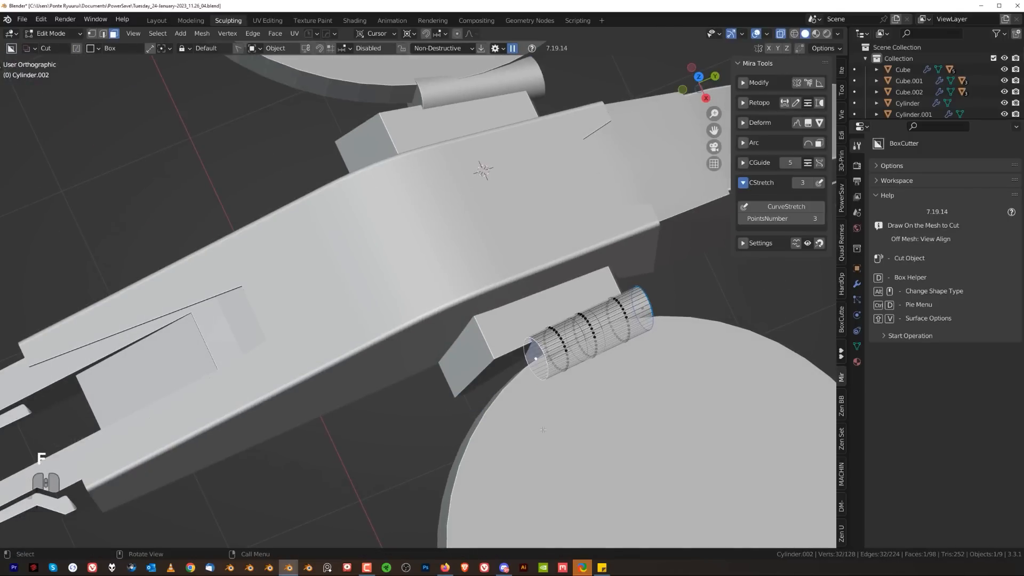
key("Tab")
- Move the shortened cylinder along the global Y axis by about -0.268 m
scroll(428, 406, "down", 3)
middle_click_drag(428, 406, 243, 402)
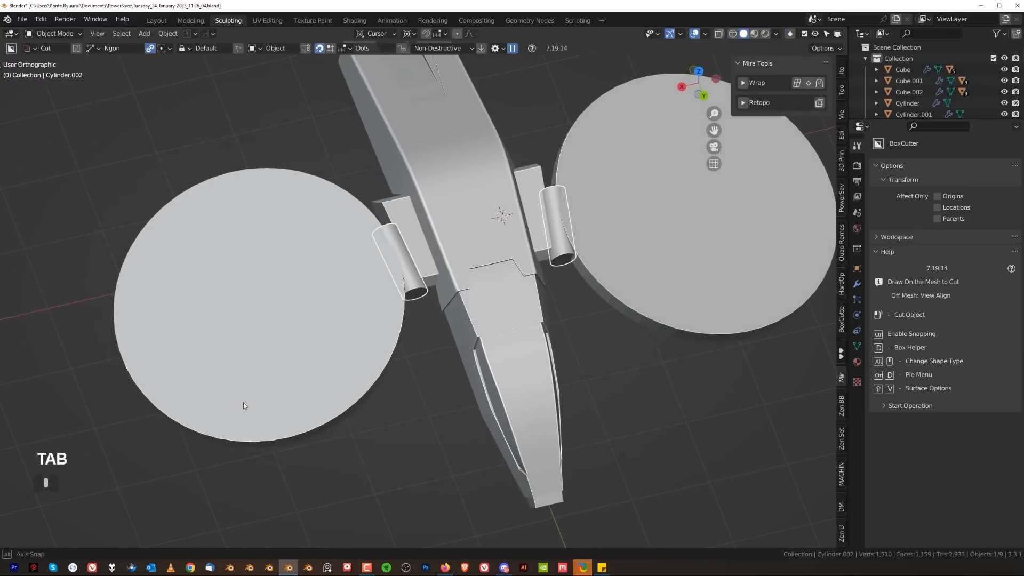
key("g")
key("z")
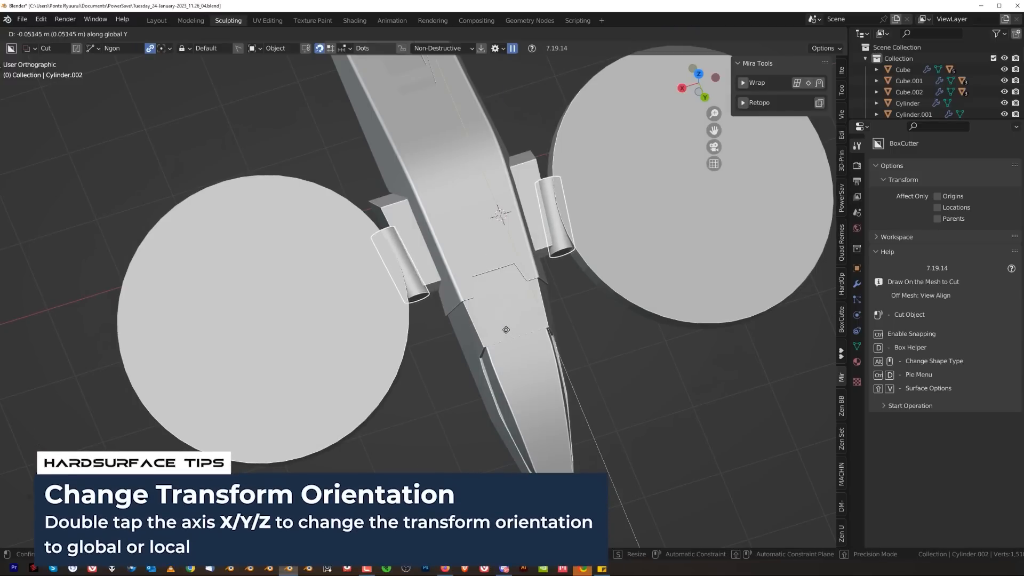
left_click(500, 315)
- Raise the cylinder along Z in two moves of about 0.068 m and 0.031 m to line it up with the disc and side block
middle_click_drag(500, 315, 460, 245)
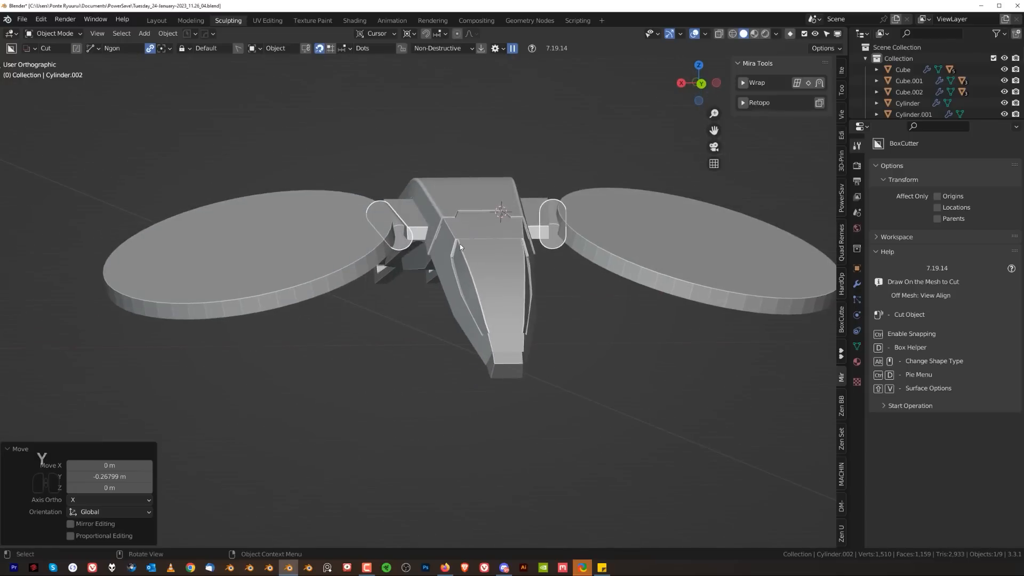
key("g")
key("z")
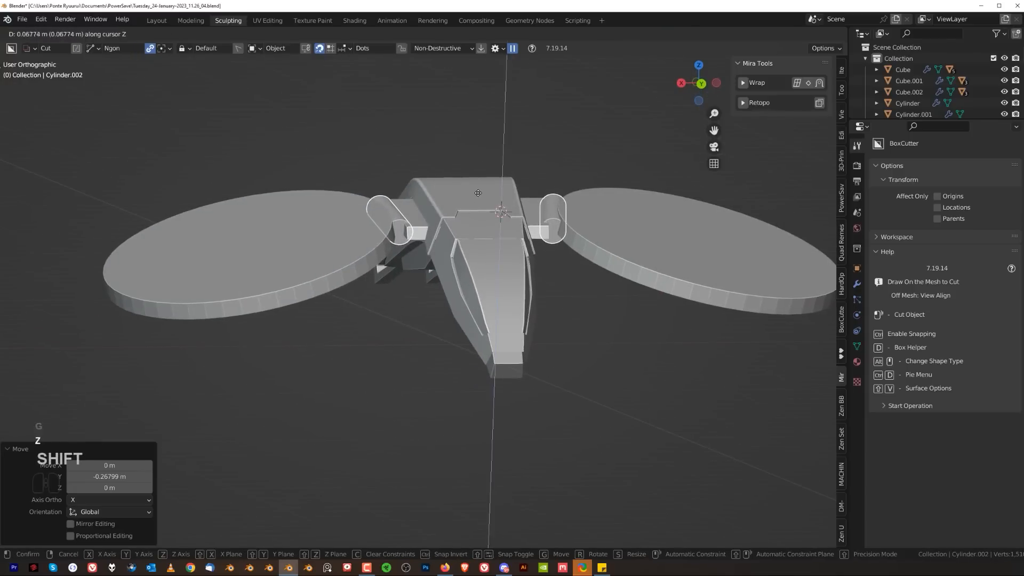
left_click(478, 193)
middle_click_drag(445, 219, 482, 247)
left_click(667, 345)
middle_click_drag(597, 331, 533, 297)
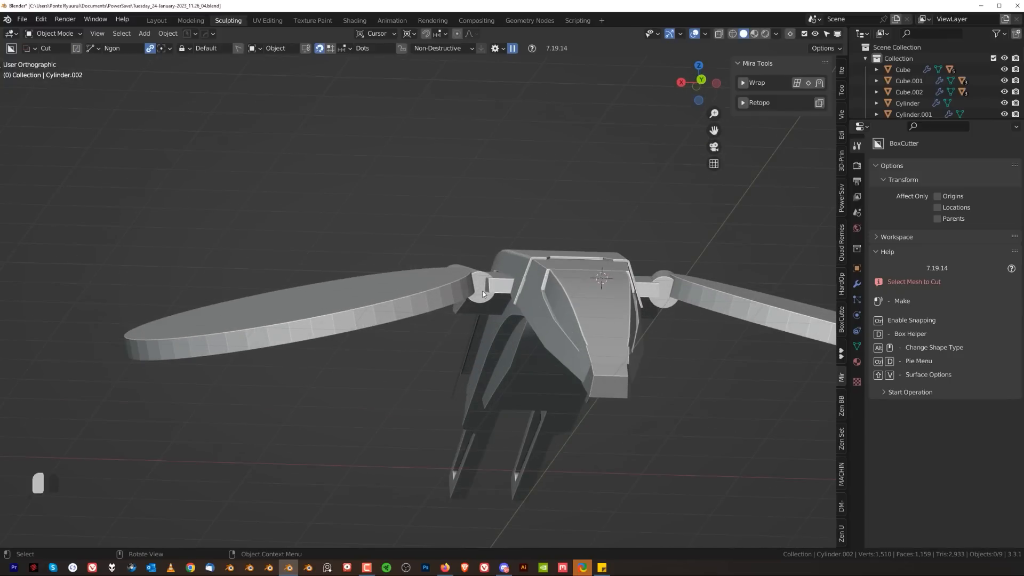
left_click(482, 292)
key("g")
key("z")
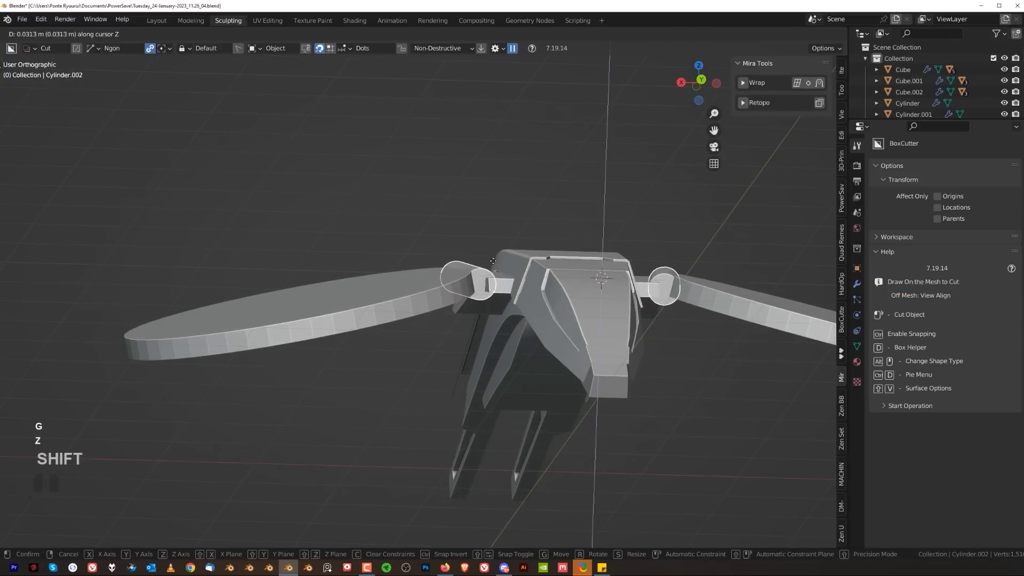
left_click(494, 261)
- Enter Edit Mode on the side disc and select both of its large flat faces
middle_click_drag(493, 260, 459, 348)
left_click(459, 348)
key("Tab")
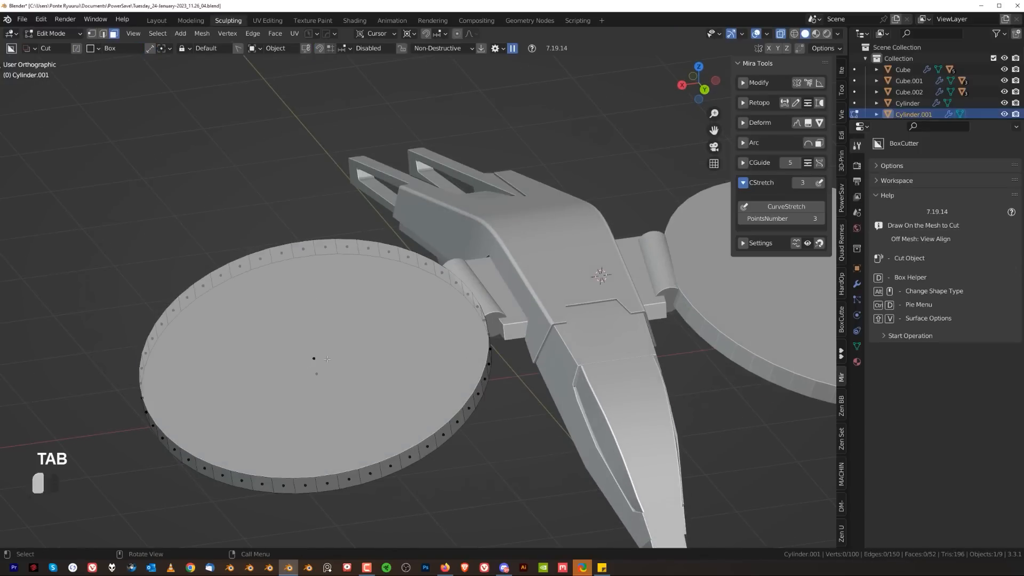
left_click(327, 358)
scroll(327, 358, "down", 2)
middle_click_drag(327, 359, 346, 267)
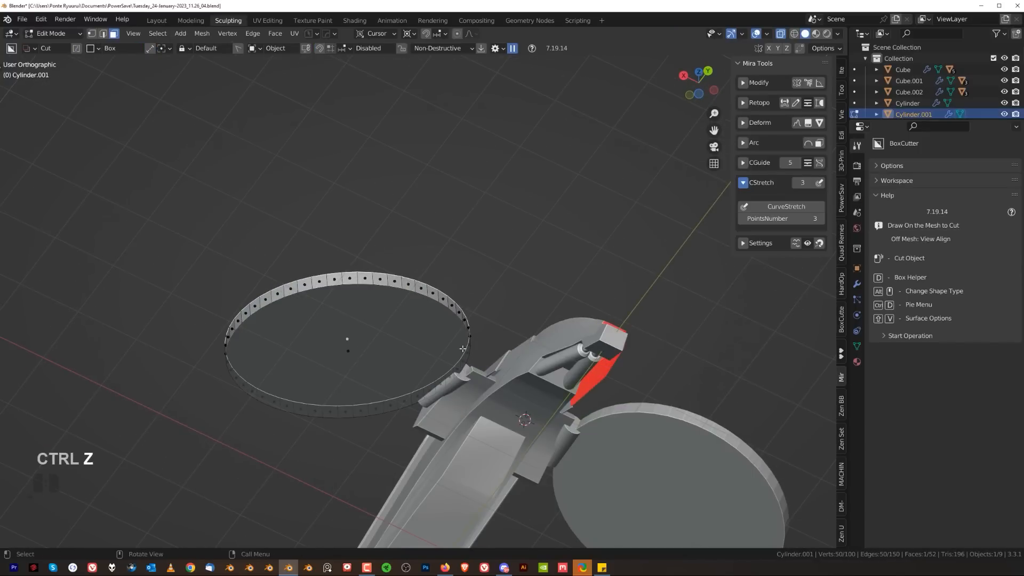
left_click(596, 379)
left_click(375, 334, "shift")
middle_click_drag(375, 333, 473, 366)
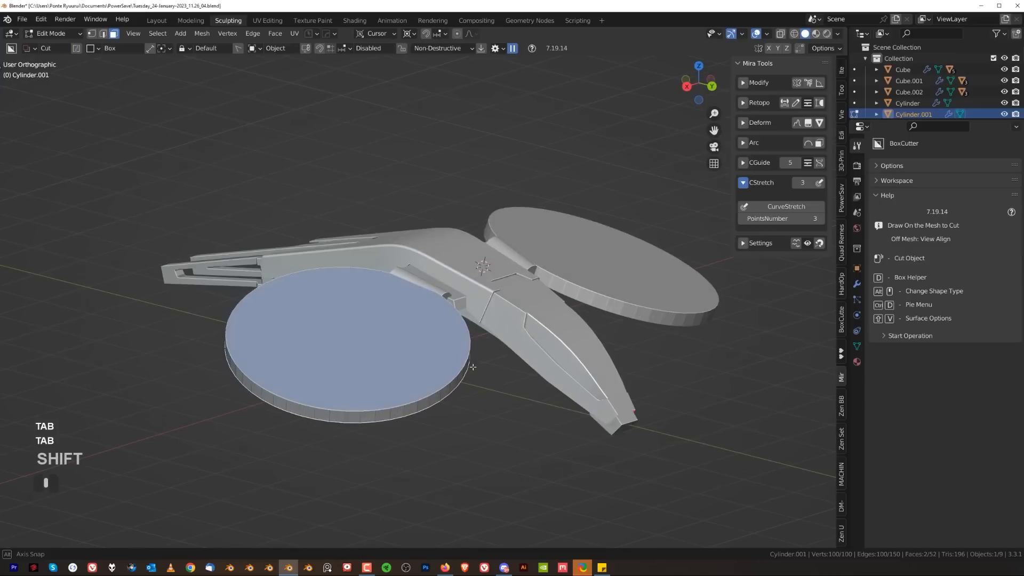
- Inset both flat faces of the disc by about 0.072 m and again by about 0.038 m
scroll(487, 377, "up", 1)
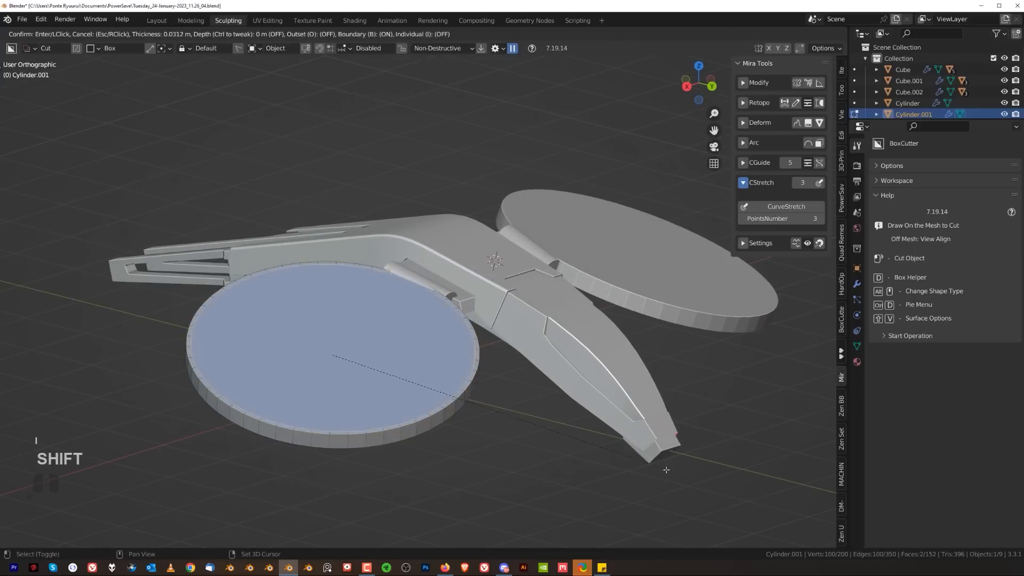
left_click(625, 449)
scroll(640, 456, "up", 2)
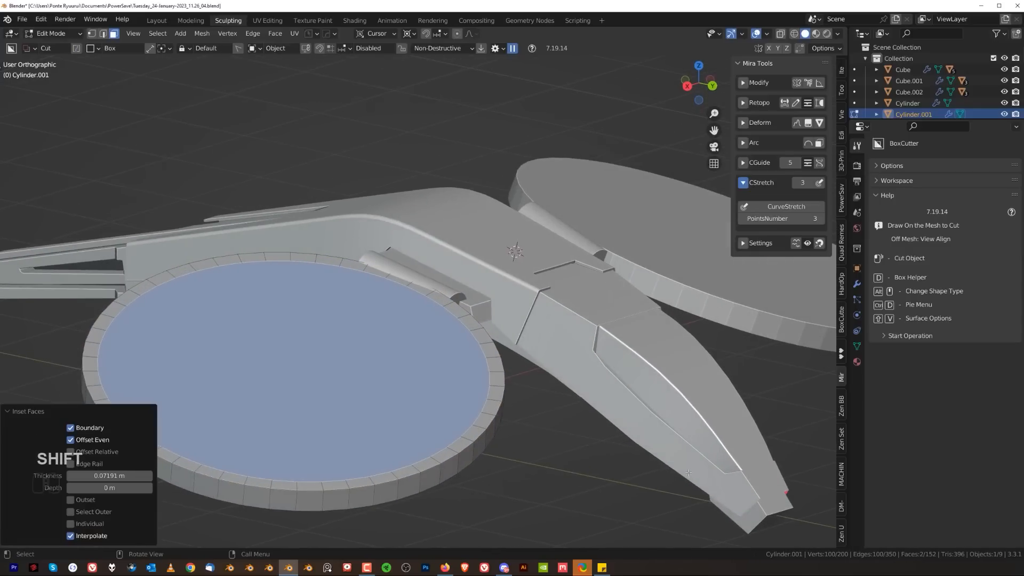
key("z")
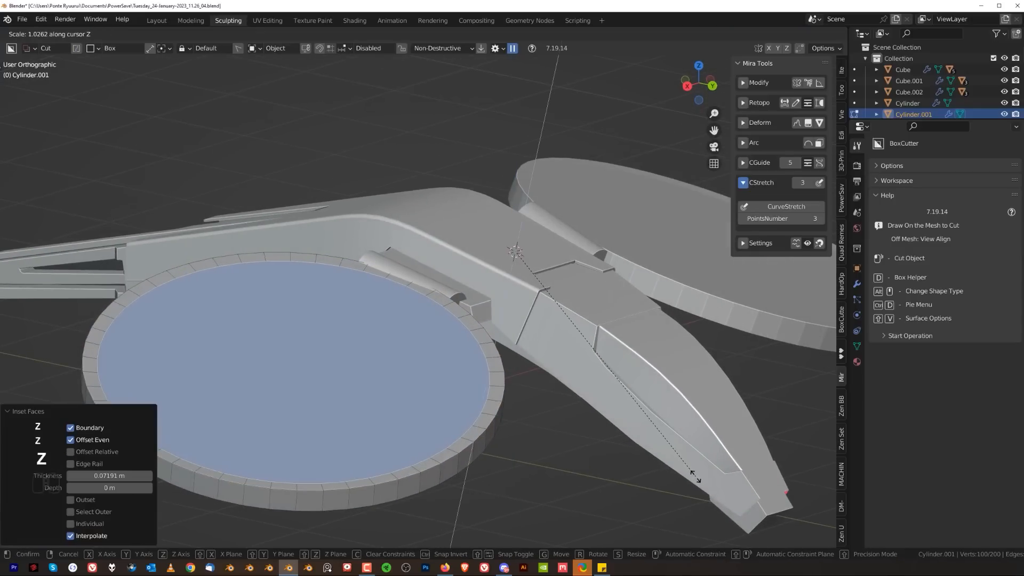
left_click(643, 436)
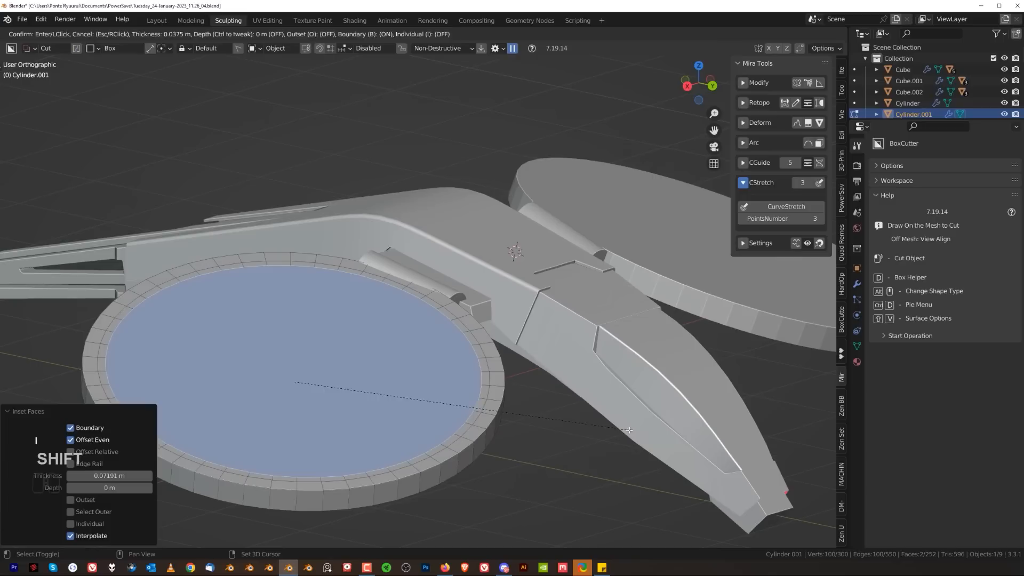
- Scale the two inset faces by 1.150 along the cursor's Z axis
key("s")
key("z")
key("z")
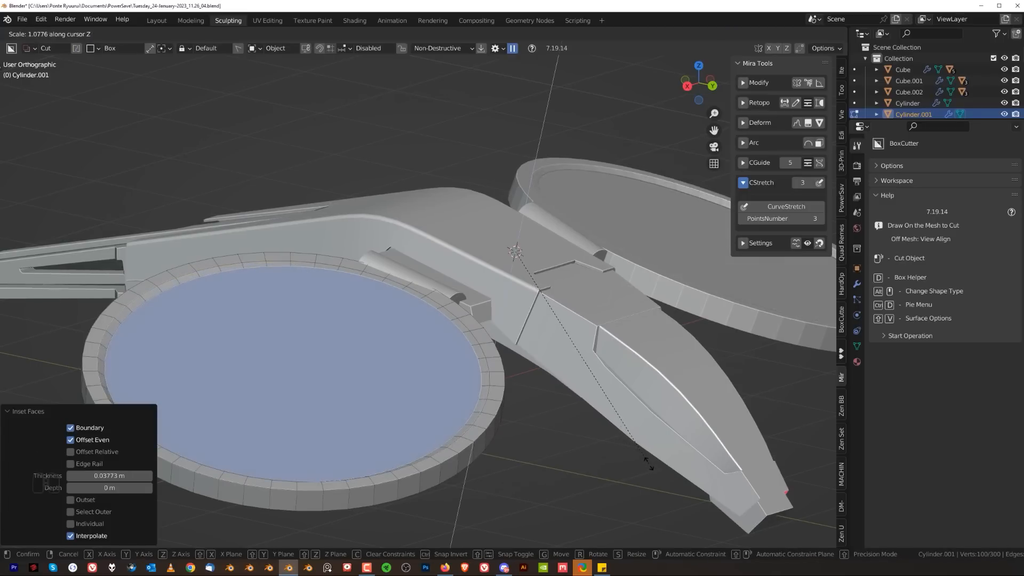
left_click(657, 479)
- Try to bridge the disc's two inset faces with LoopTools, and undo the operation
middle_click_drag(520, 376, 567, 357)
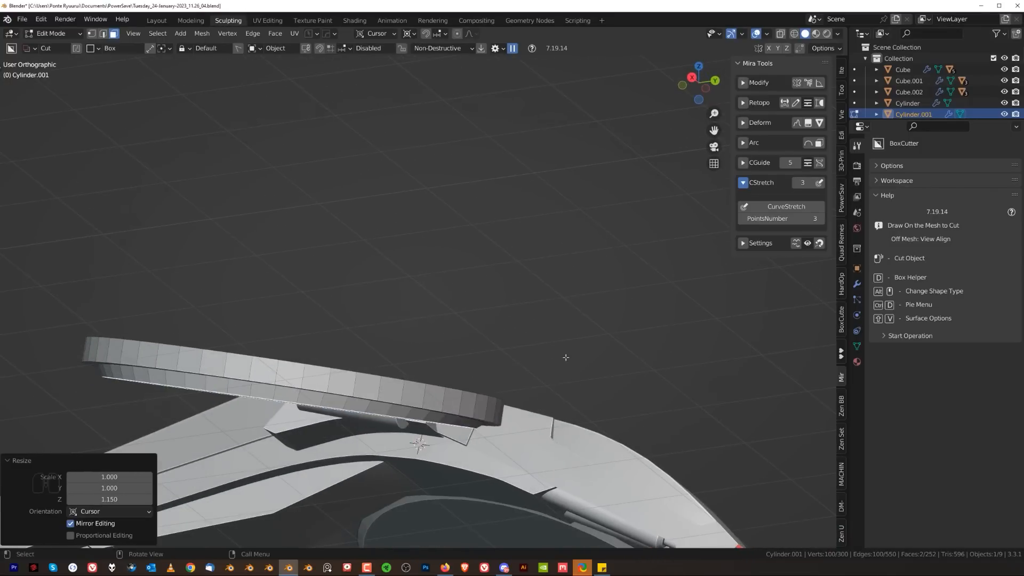
right_click(566, 359)
mouse_move(549, 276)
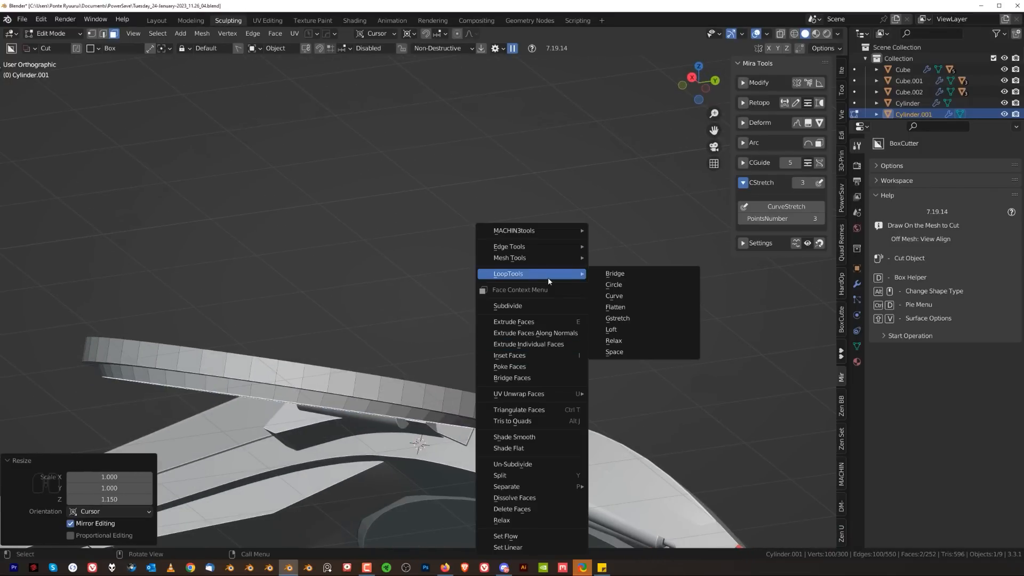
left_click(610, 280)
middle_click_drag(438, 290, 433, 256)
key("ctrl+z")
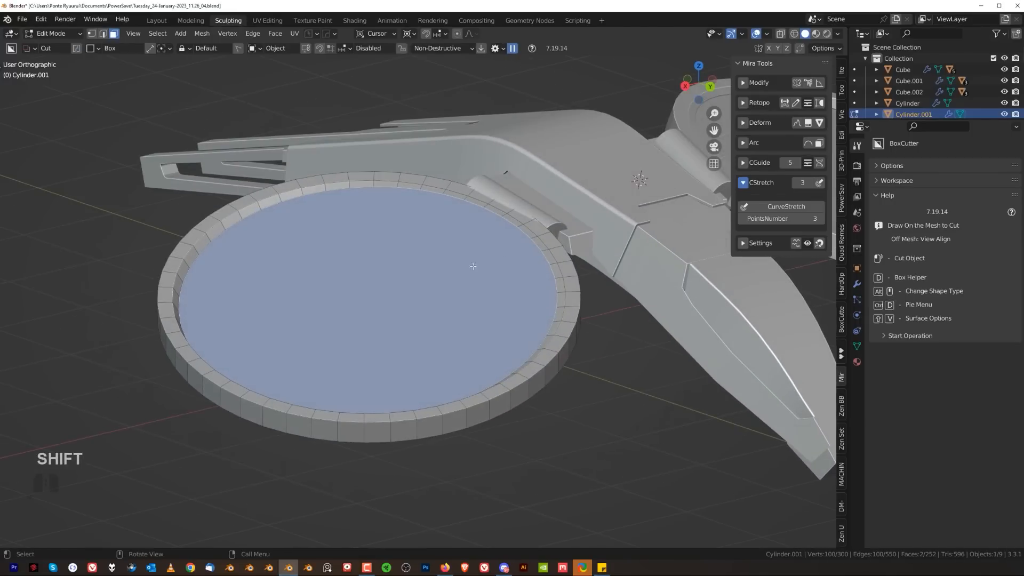
- Delete the disc's two large inset faces to open it up into a ring
key("ctrl+z")
key("x")
left_click(387, 209)
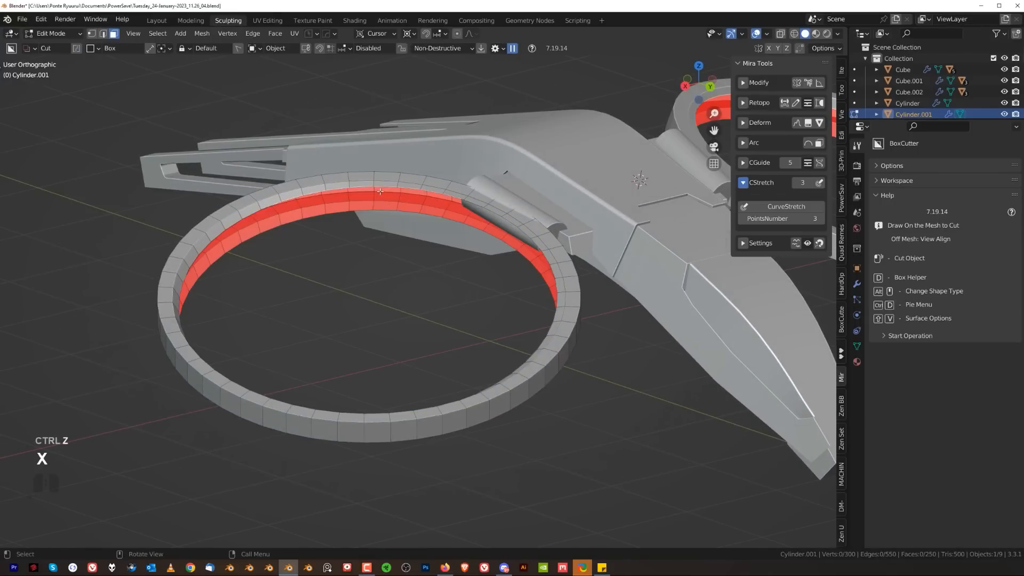
- Select the ring's two open inner edge loops and bridge them with Smart Edge
key("2")
middle_click_drag(371, 200, 398, 239)
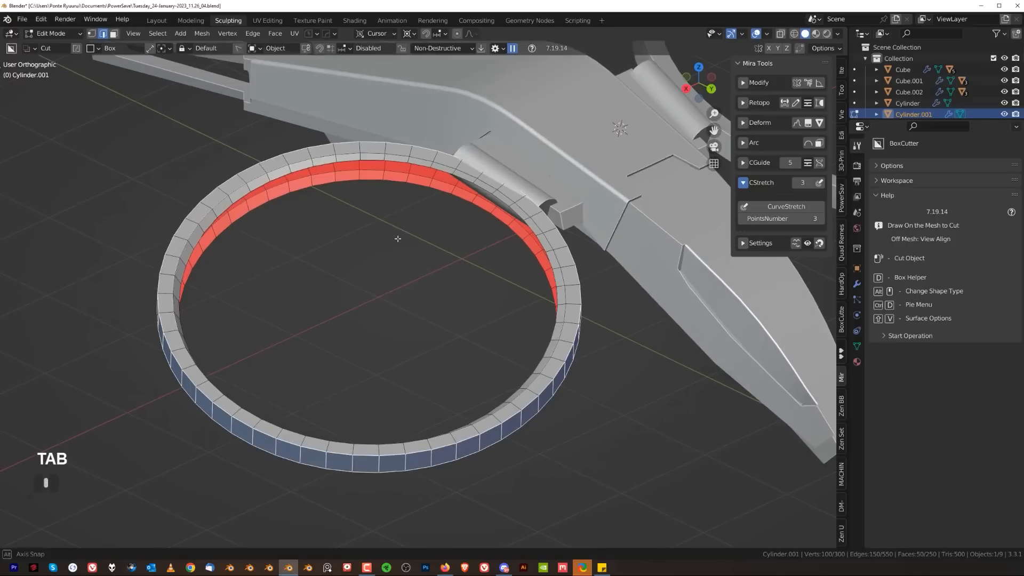
left_click(344, 159, "alt")
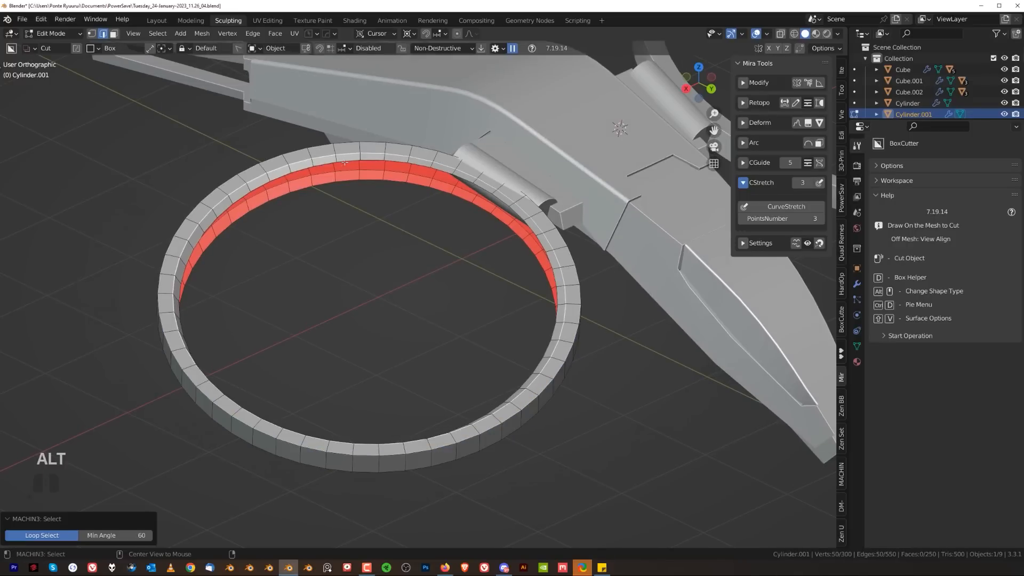
left_click(347, 163, "alt")
left_click(349, 181, "alt+shift")
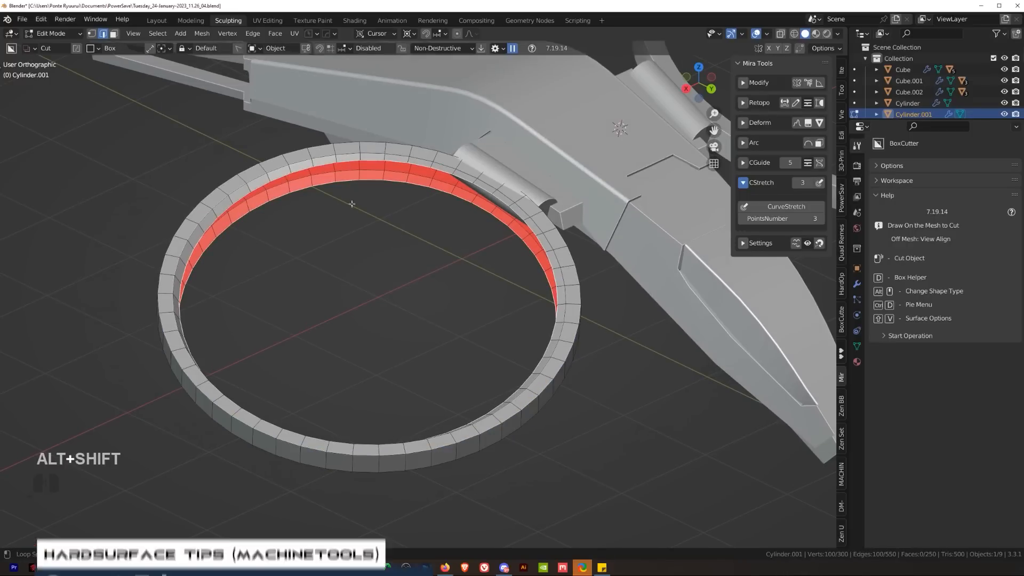
key("2")
middle_click_drag(381, 307, 394, 299)
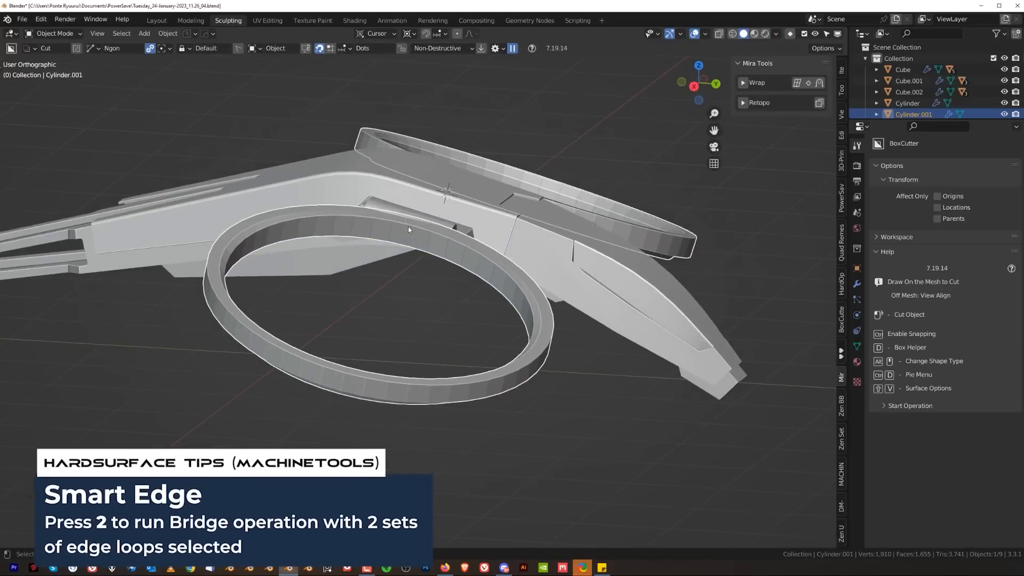
- Sharpen the ring with HardOps and add a Bevel modifier limited to 30°
middle_click_drag(408, 226, 439, 297)
key("q")
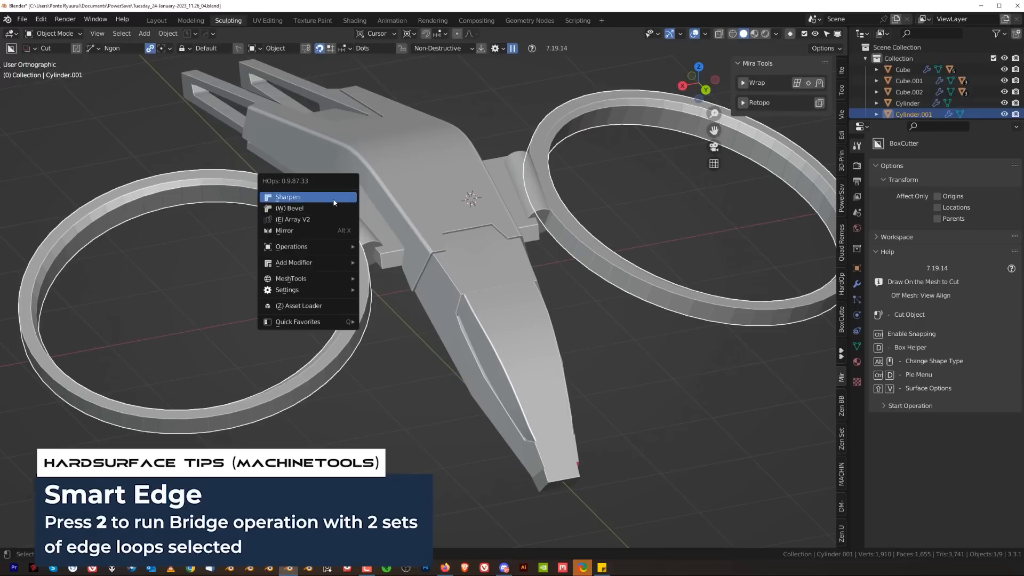
left_click(335, 201)
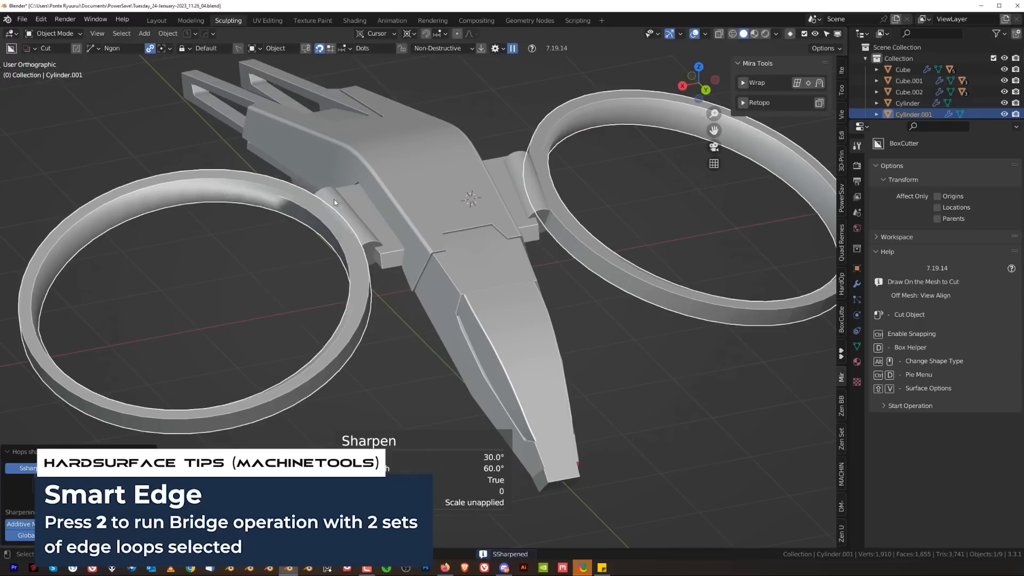
key("q")
left_click(336, 211)
left_click(336, 211)
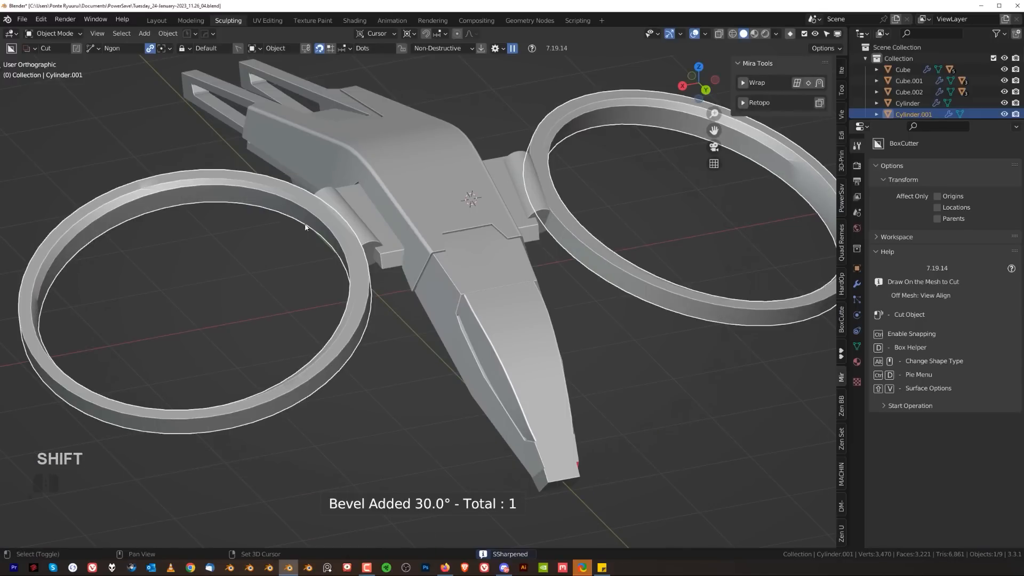
- Apply HardOps autosmooth to the ring with 30° sharpness and a 35° auto smooth angle
key("q")
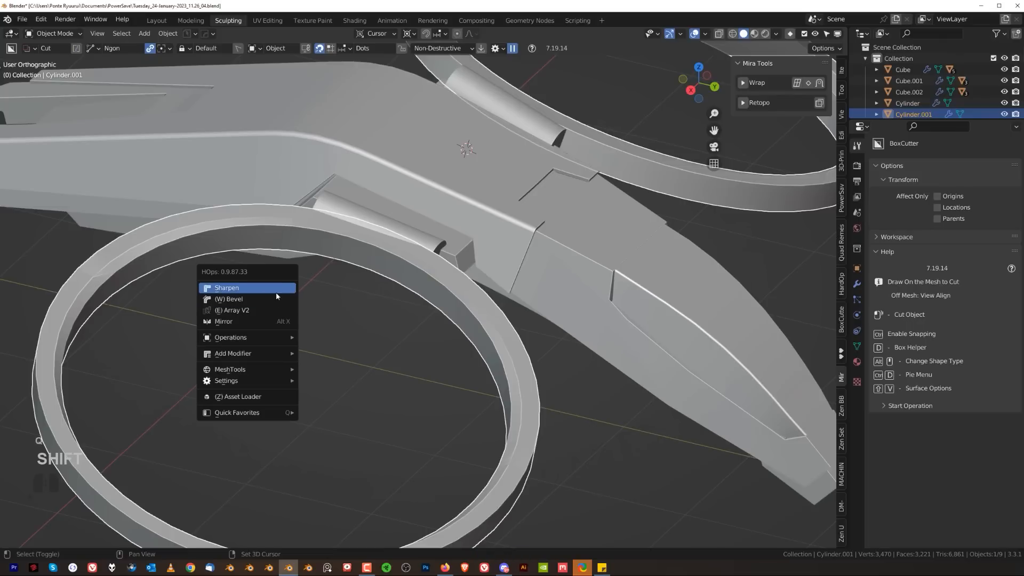
left_click(276, 291)
left_click(282, 294)
middle_click_drag(212, 308, 404, 292, "shift")
scroll(405, 292, "up", 4)
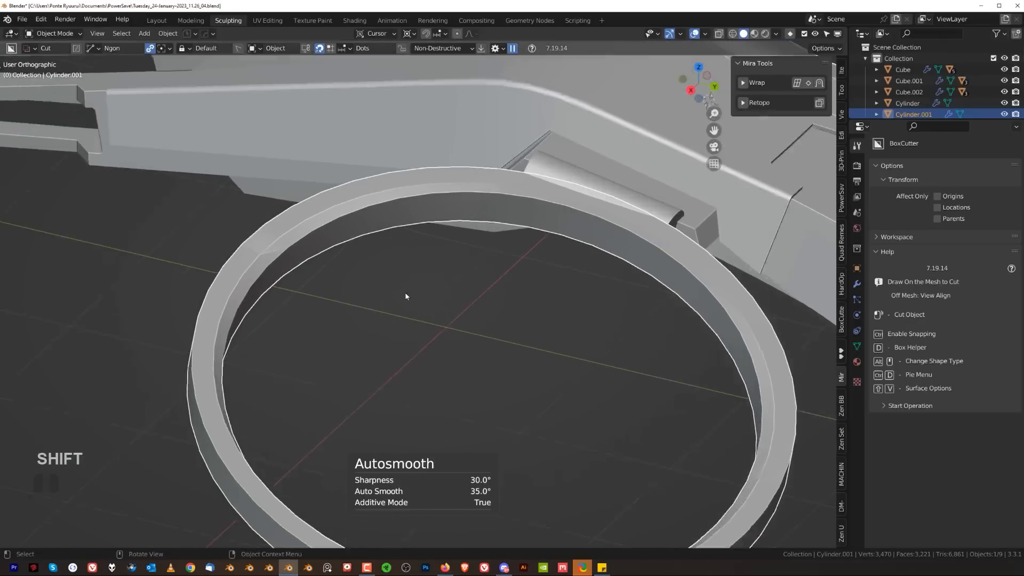
- Examine the shading along the ring's inner rim in Edit Mode, checking its edges and vertices
key("Tab")
middle_click_drag(244, 260, 292, 331, "shift")
scroll(293, 331, "up", 2)
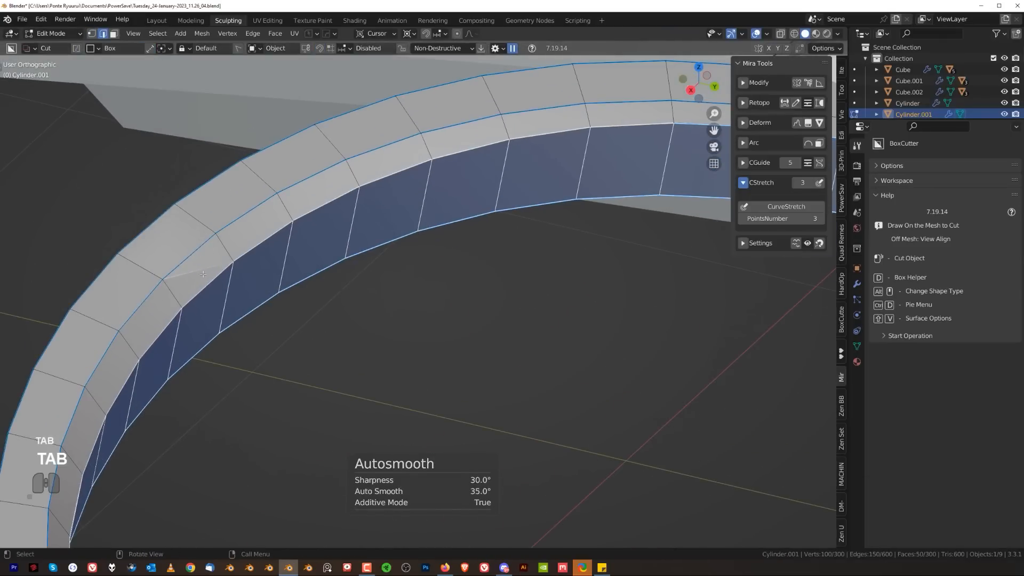
key("2")
left_click(202, 275)
key("1")
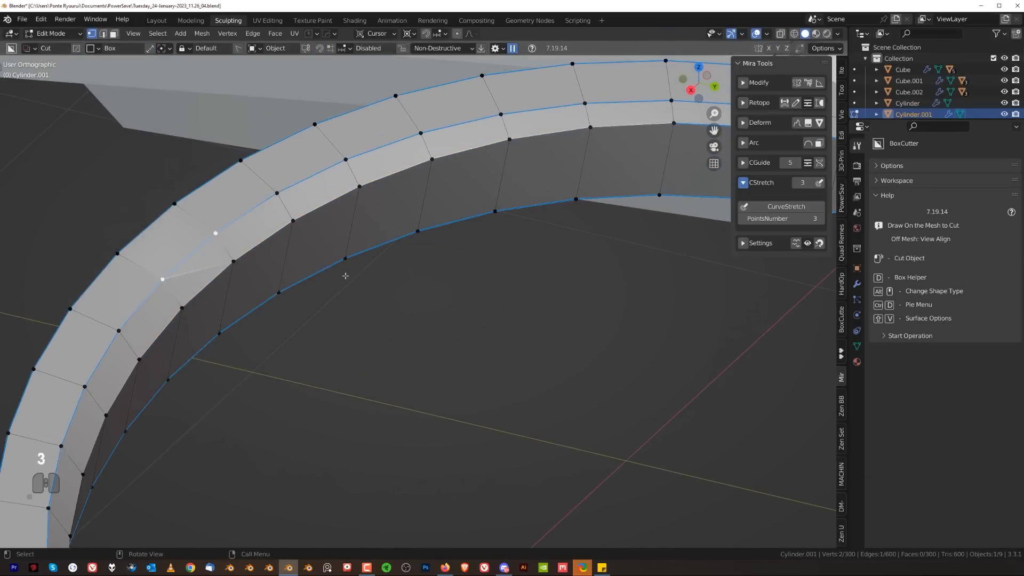
key("3")
middle_click_drag(302, 279, 364, 337)
scroll(364, 337, "up", 3)
left_click(364, 336)
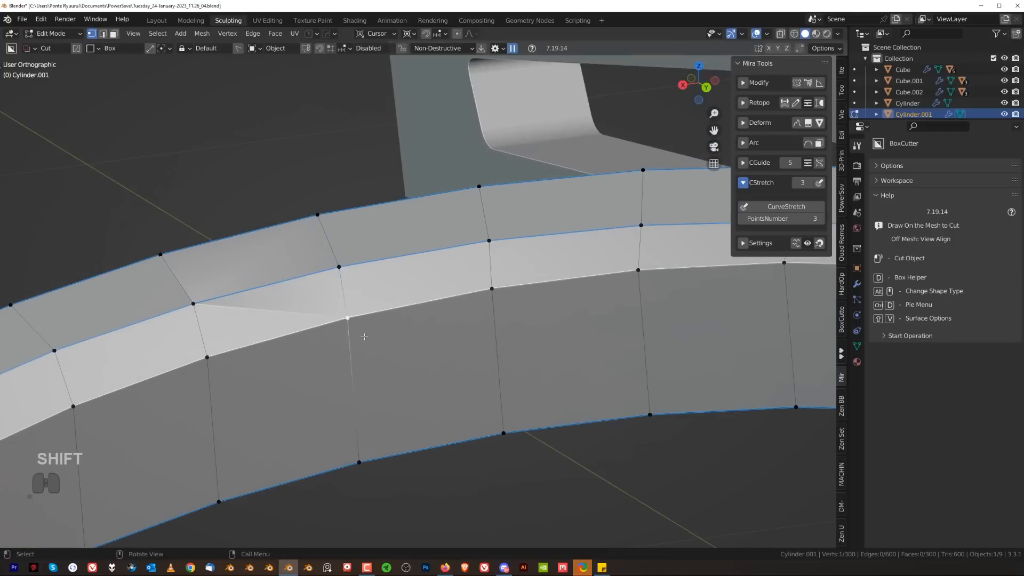
- Set the limit method of the ring's Bevel modifier to Weight and exit local view
key("ctrl+grave")
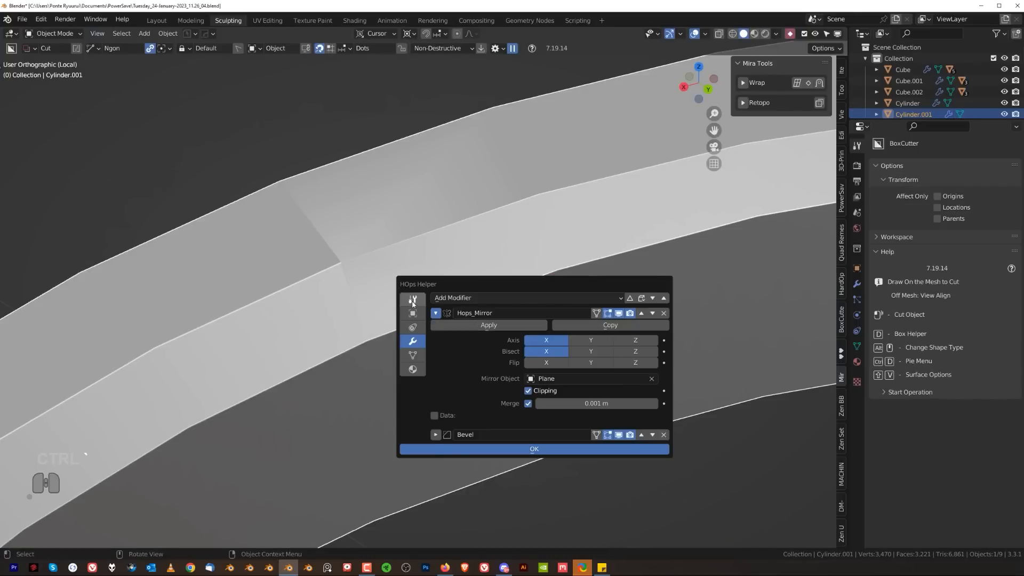
left_click(412, 301)
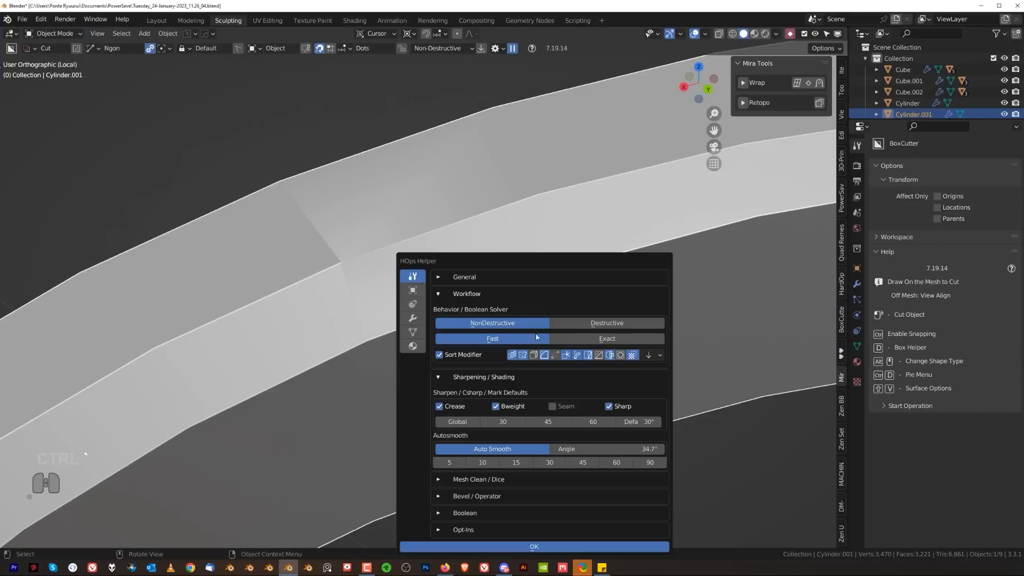
left_click(419, 317)
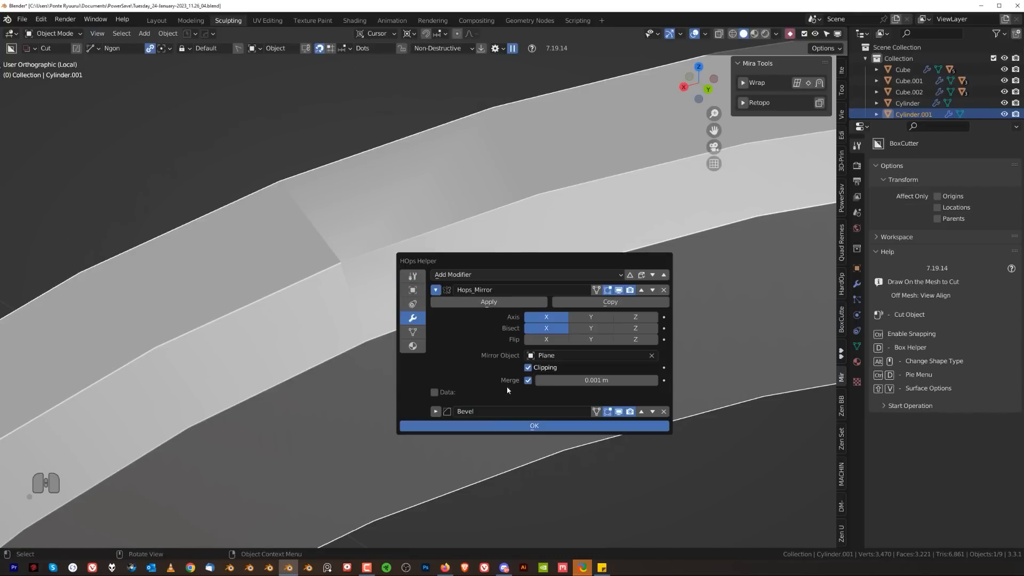
left_click(436, 412)
left_click(585, 352)
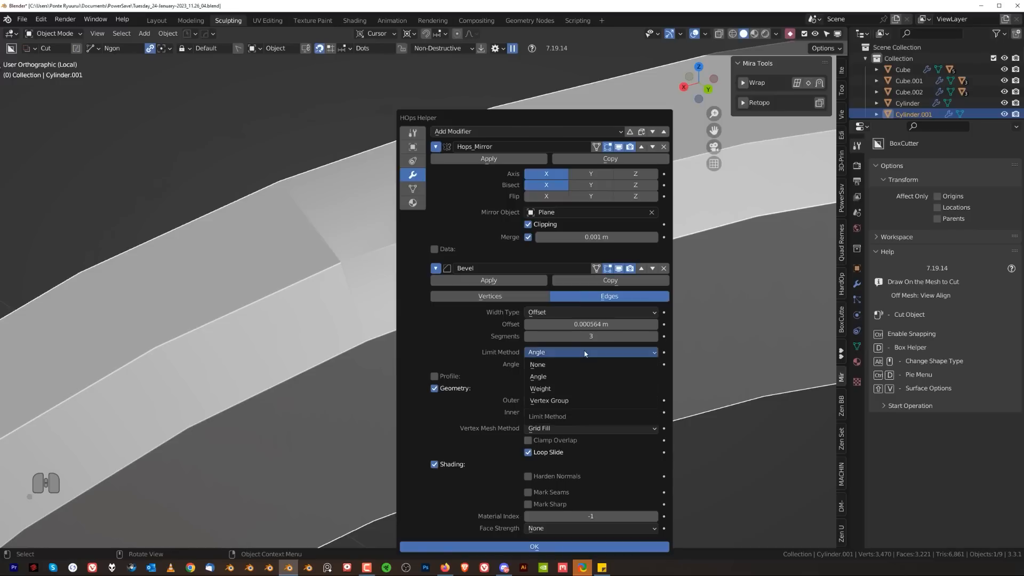
left_click(572, 389)
key("KP_Divide")
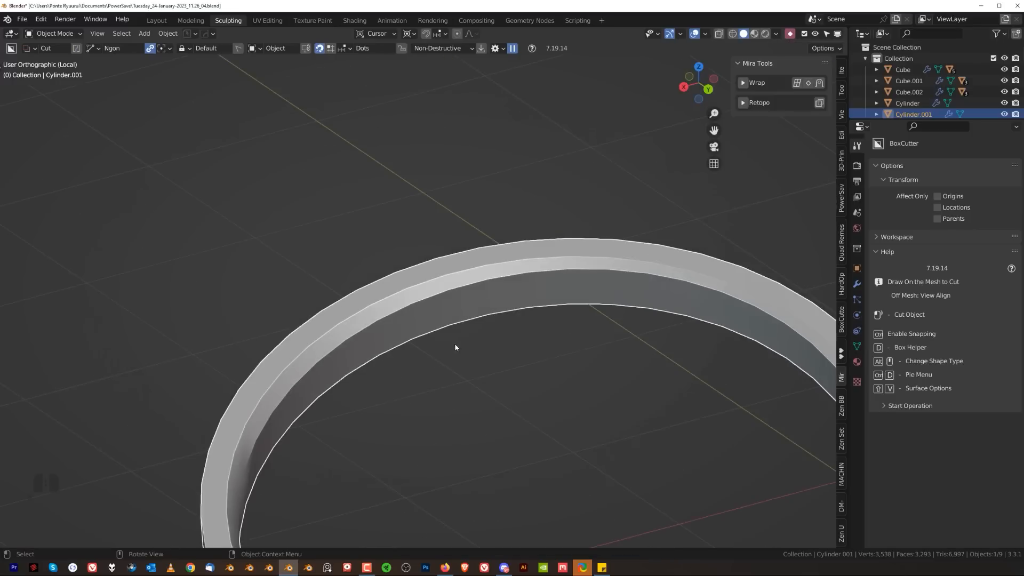
middle_click_drag(540, 286, 425, 248)
scroll(464, 176, "up", 4)
middle_click_drag(464, 139, 479, 178, "shift")
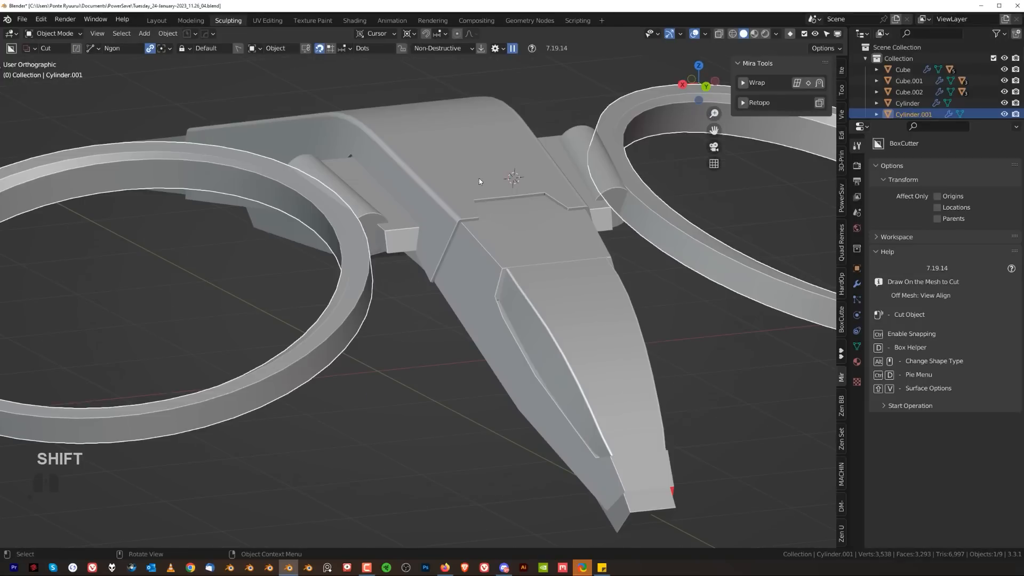
- Add a 2 m cube at the 3D cursor and save the file incrementally as Tuesday_24-January-2023_11.26_05.blend
middle_click_drag(506, 261, 679, 249)
key("grave")
left_click(781, 262)
middle_click_drag(718, 138, 618, 173, "shift")
key("shift+a")
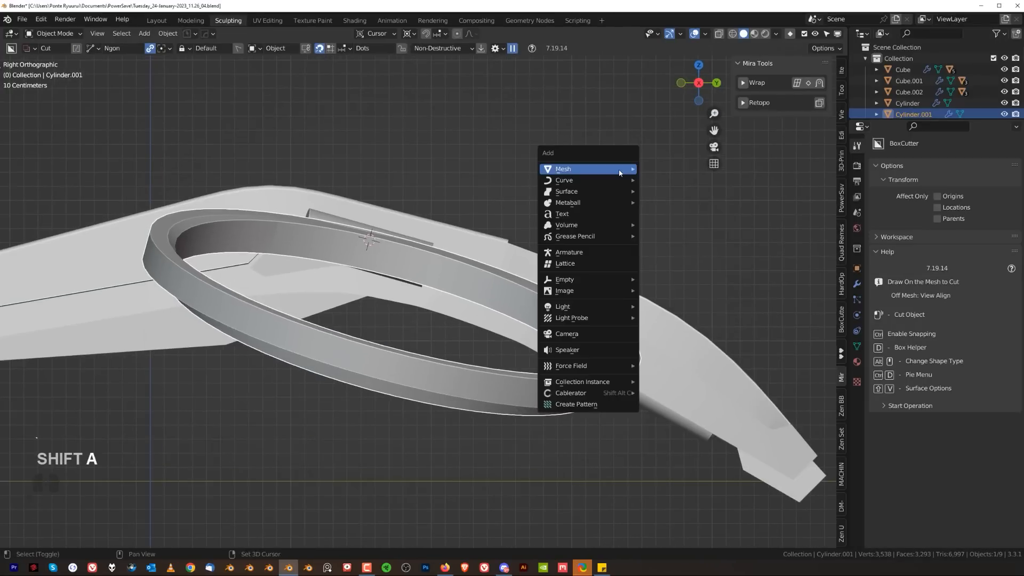
mouse_move(619, 172)
left_click(664, 207)
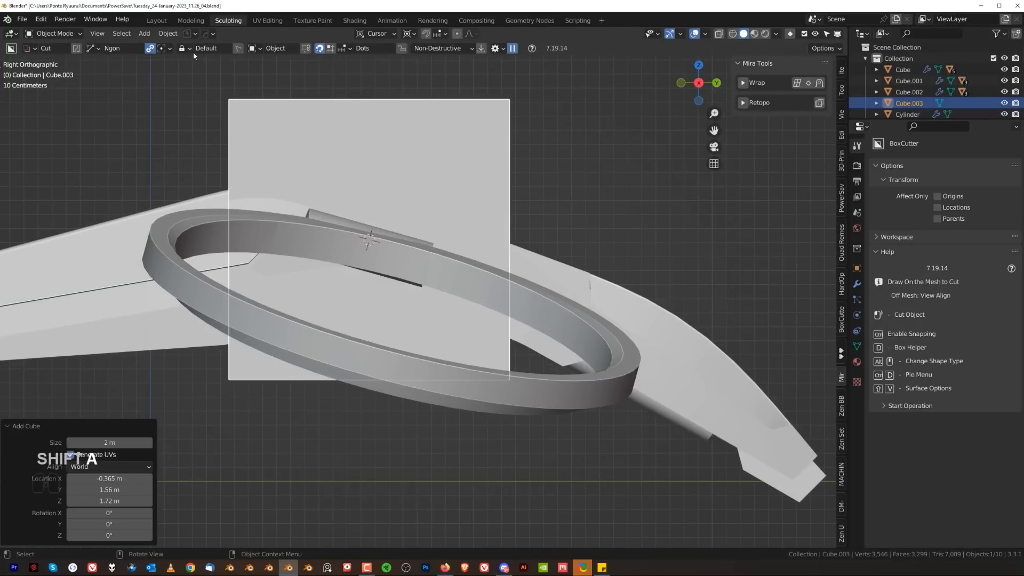
left_click(187, 34)
left_click(196, 79)
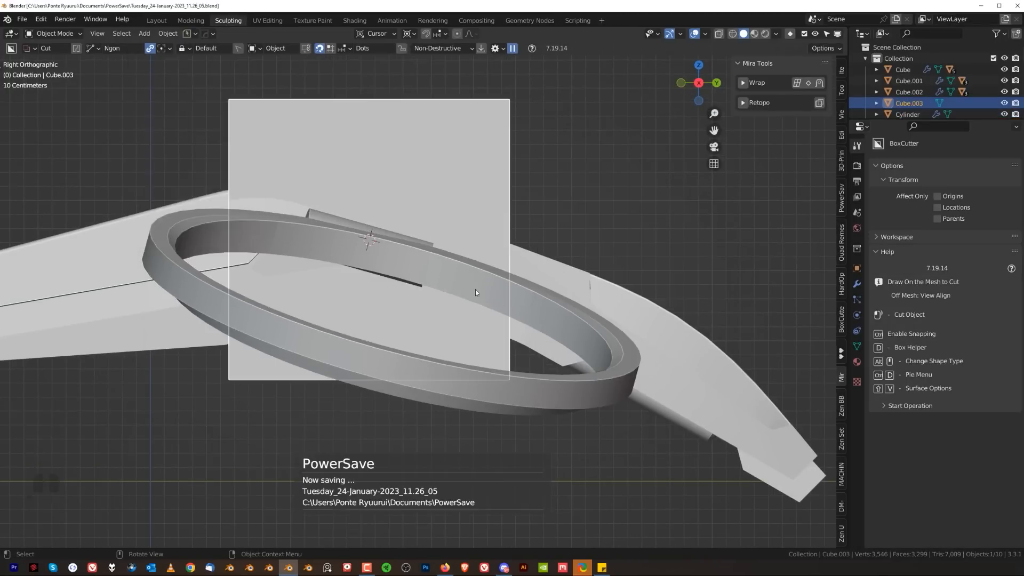
- Scale the cube by 0.400 along the cursor's Z axis
scroll(475, 289, "up", 1)
key("s")
key("z")
left_click(488, 294)
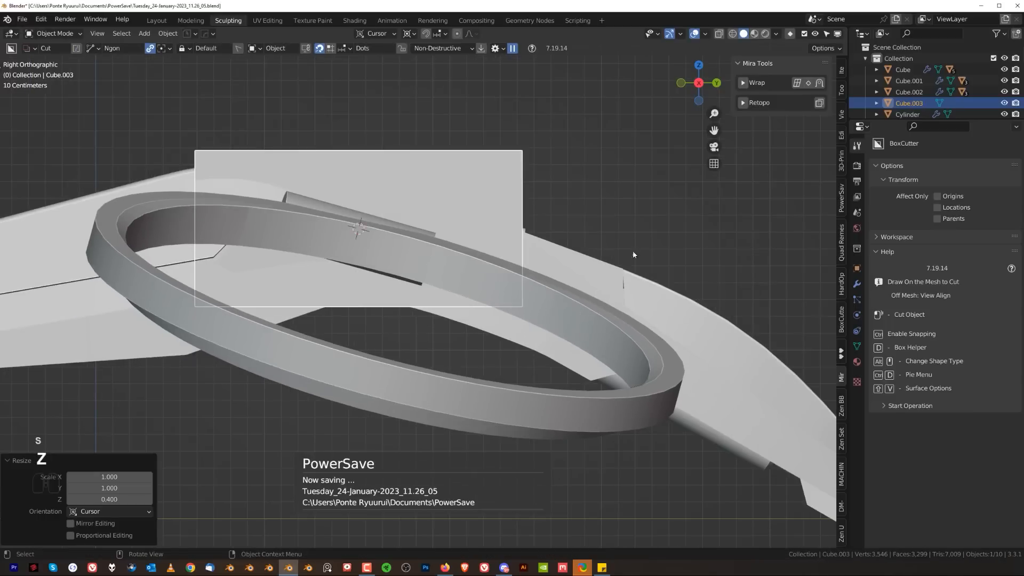
middle_click_drag(633, 255, 510, 282)
key("s")
key("x")
right_click(615, 292)
- Reset the 3D cursor to the world origin, use Global transform orientation and view the cube from above
scroll(482, 361, "down", 2)
key("shift+s")
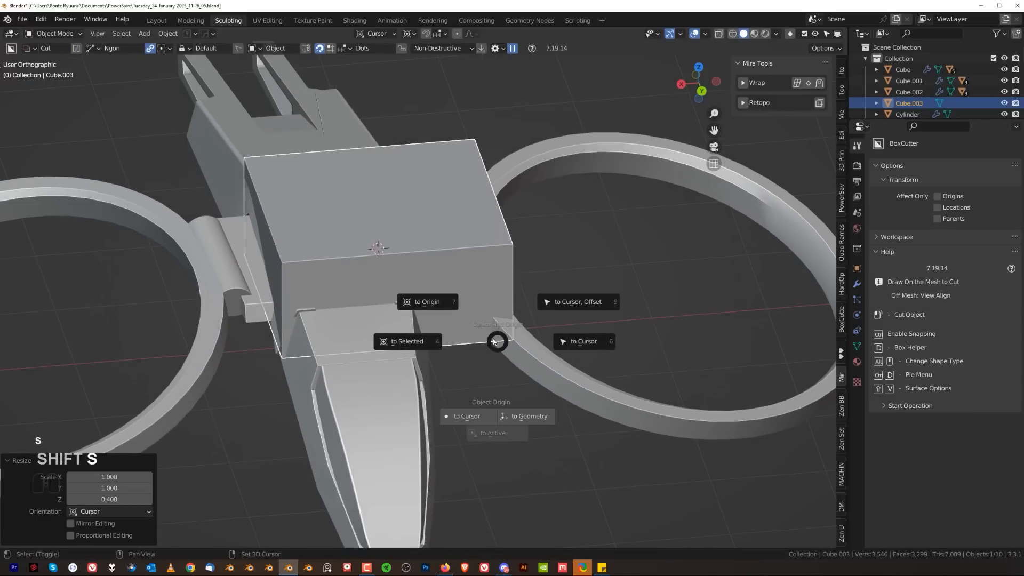
left_click(424, 305)
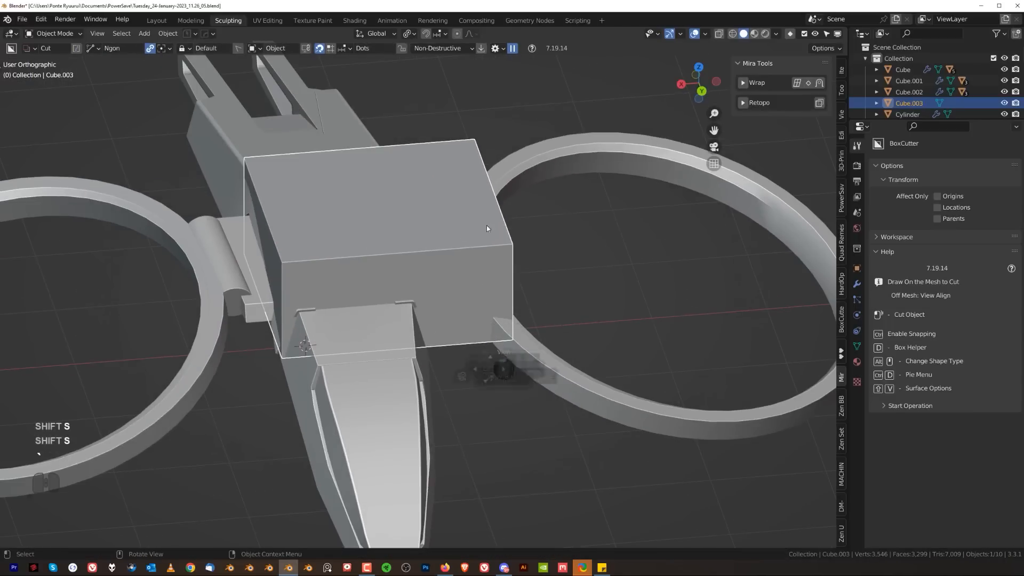
key("`")
key("KP_5")
key("s")
key("x")
right_click(627, 331)
- Move the cube to the 3D cursor and scale it by 0.438 along the global X axis
key("shift+s")
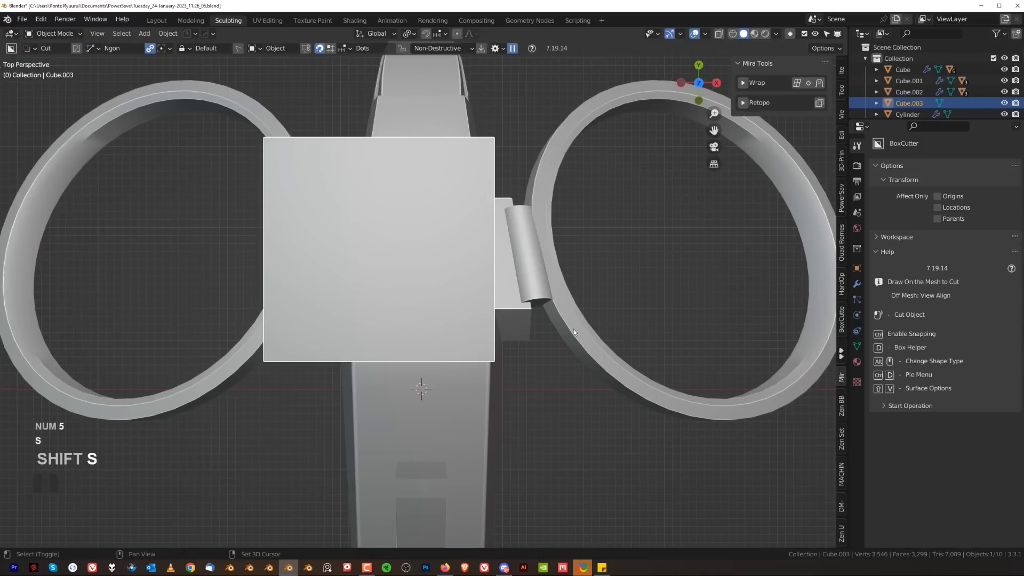
left_click(647, 351)
key("s")
key("x")
left_click(555, 519)
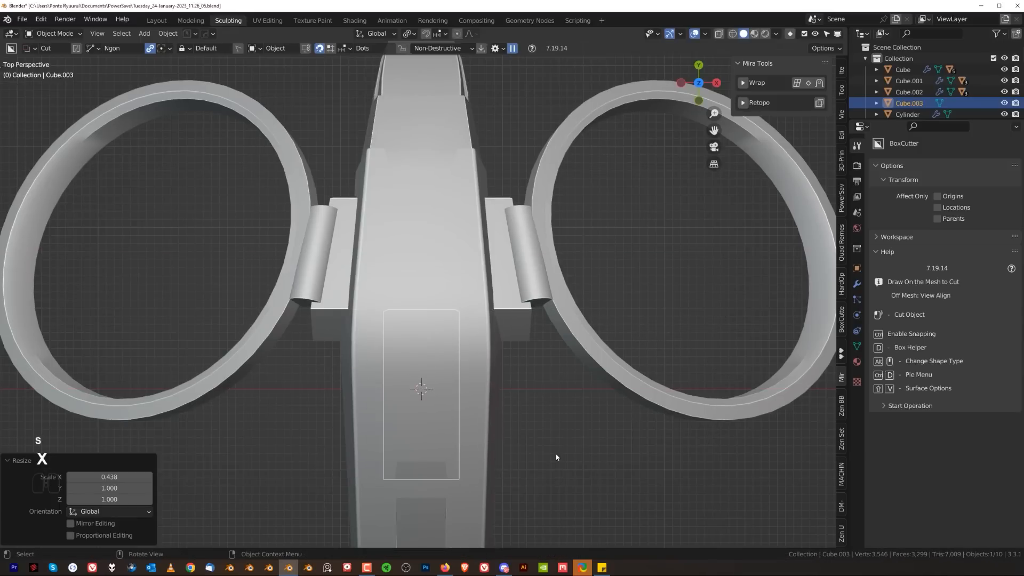
- Move the cube about 2.27 m along Y and raise it onto the top of the curved body
key("g")
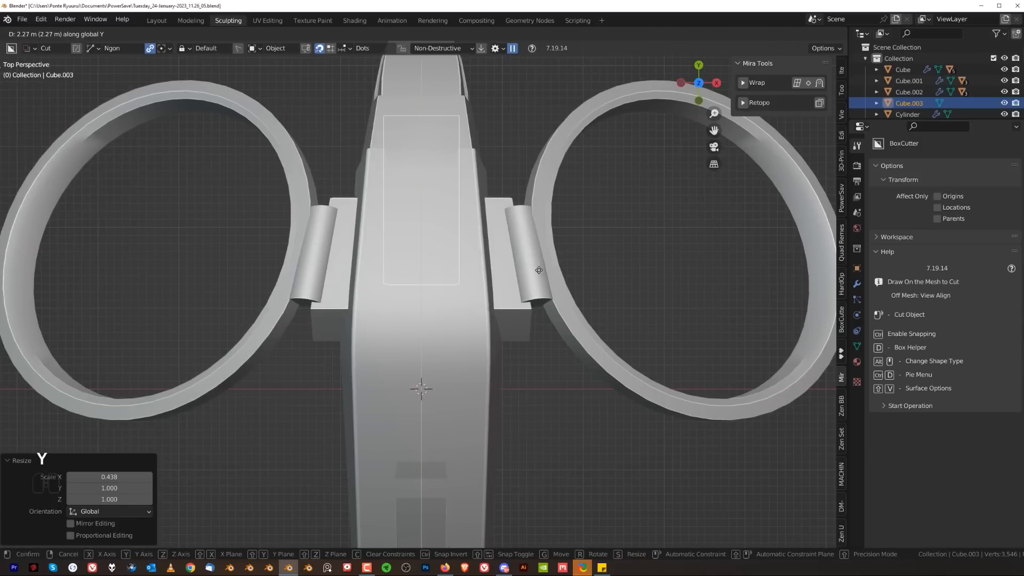
left_click(539, 270)
key("`")
middle_click_drag(540, 140, 490, 362, "shift")
key("KP_5")
middle_click_drag(502, 439, 518, 435, "shift")
scroll(518, 435, "up", 2)
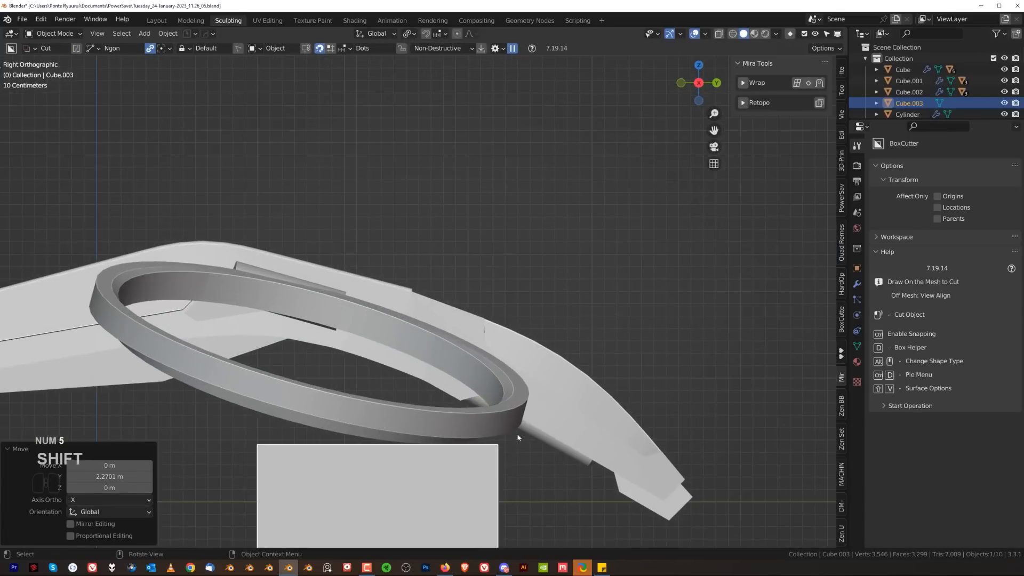
key("g")
left_click(608, 272)
- Rotate the cube 17.6° in the side view to follow the body's slope and scale it by 0.763
key("r")
left_click(643, 338)
key("`")
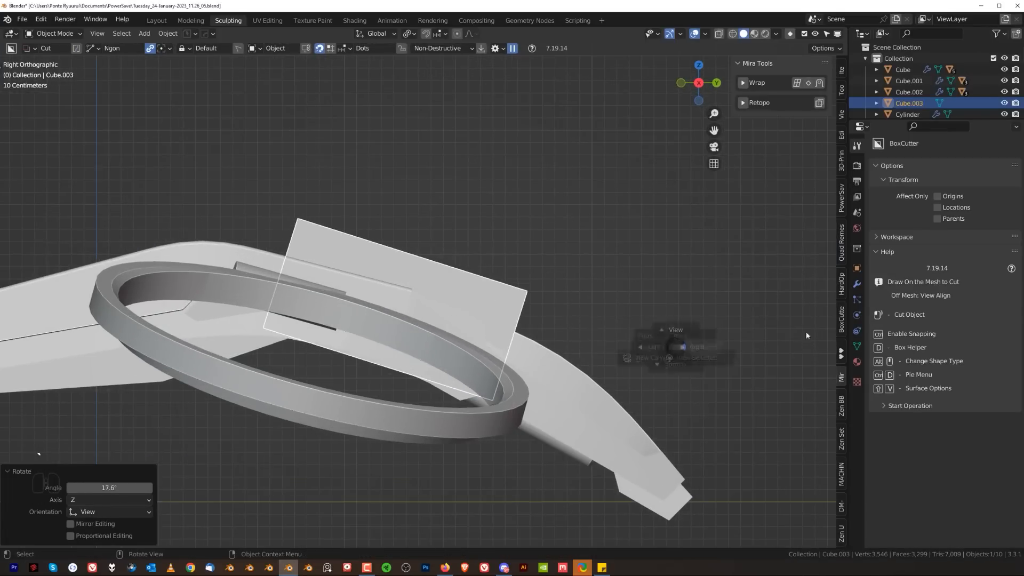
left_click(798, 219)
key("s")
left_click(579, 329)
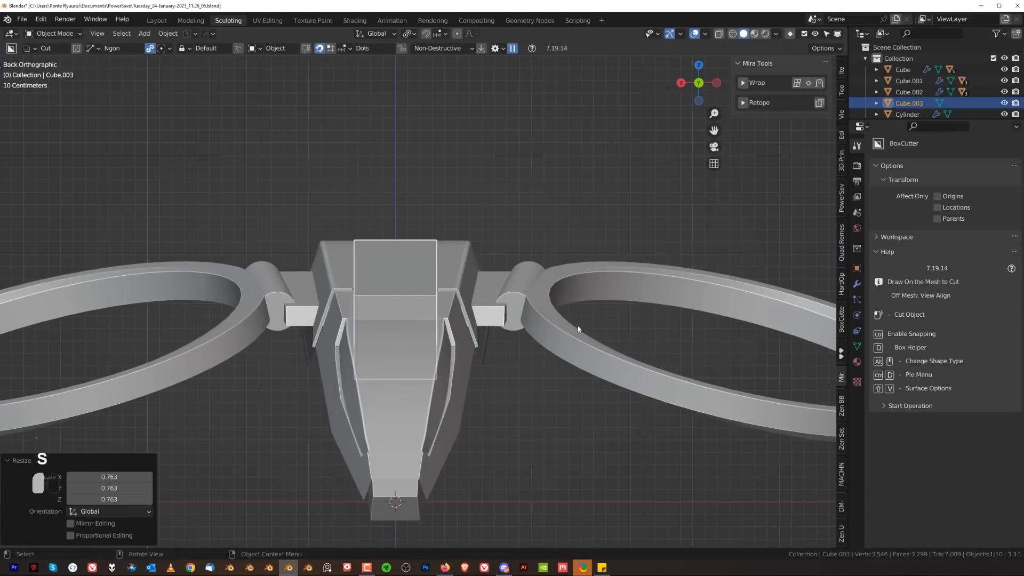
- Scale the cube's lower end face by 0.664 along X and shift it about -0.019 m in Y and -0.033 m in Z
mouse_move(578, 329)
middle_mouse_down()
mouse_move(526, 305)
mouse_move(372, 274)
mouse_move(433, 318)
mouse_move(567, 343)
middle_mouse_up()
key("Tab")
scroll(433, 318, "down", 2)
key("s")
key("x")
left_click(517, 351)
key("grave")
left_click(593, 330)
key("g")
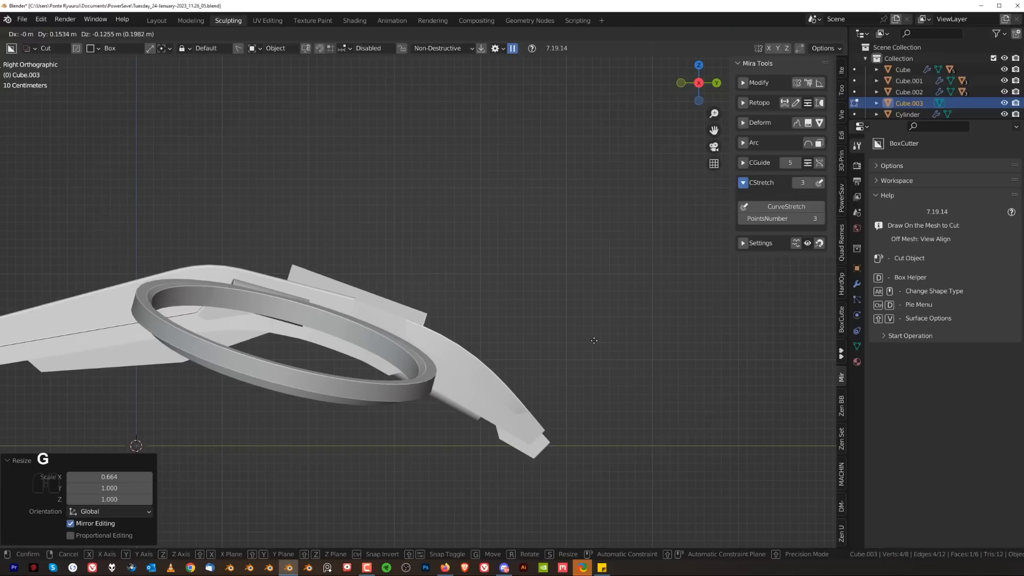
left_click(574, 332)
- Extrude the block's end face about 0.626 m and move it down to follow the body's slope
key("e")
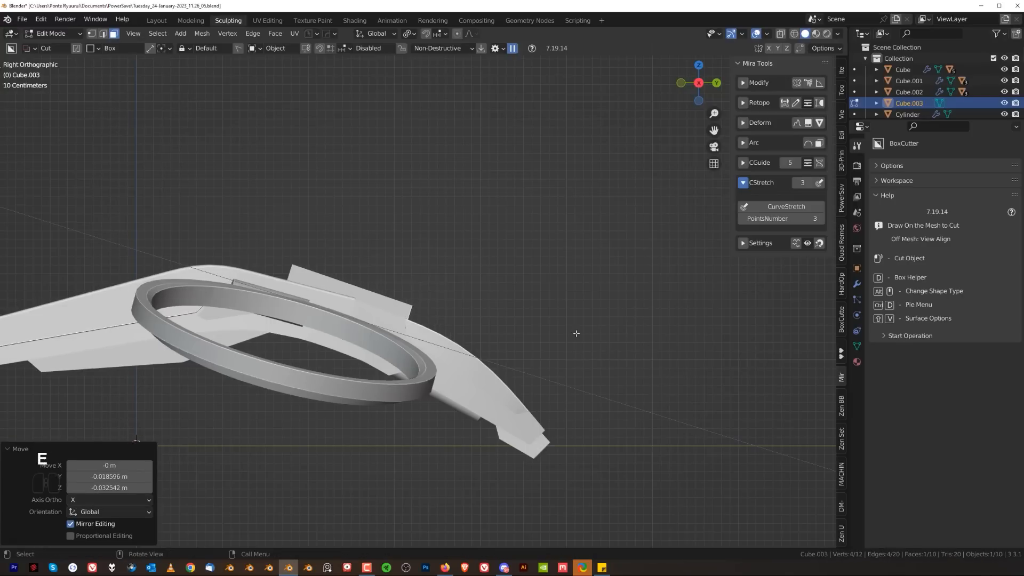
left_click(626, 357)
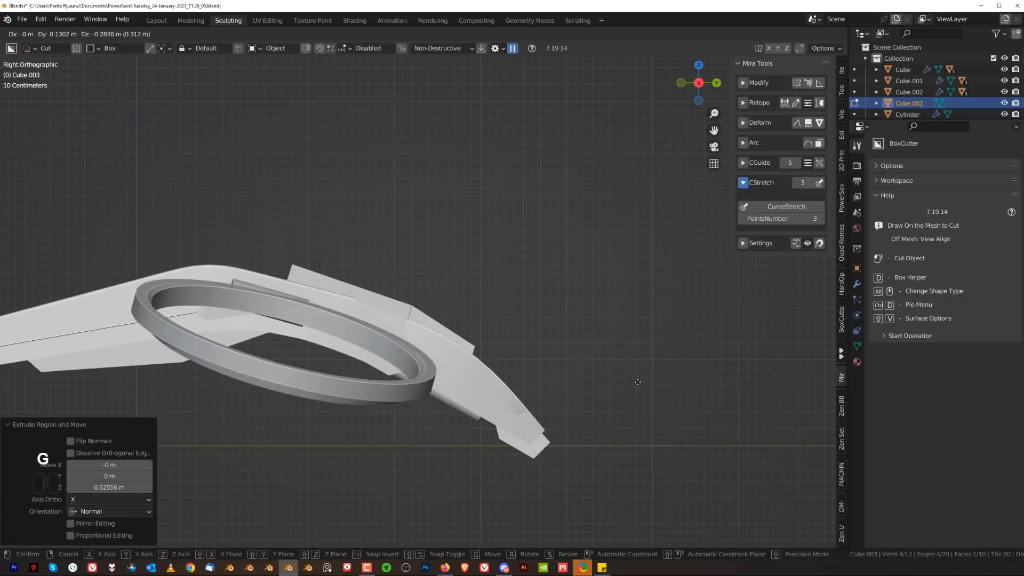
left_click(638, 382)
- Scale the extruded end face by 0.869 and leave Edit Mode
key("s")
left_click(621, 372)
middle_click_drag(618, 372, 454, 352)
key("Tab")
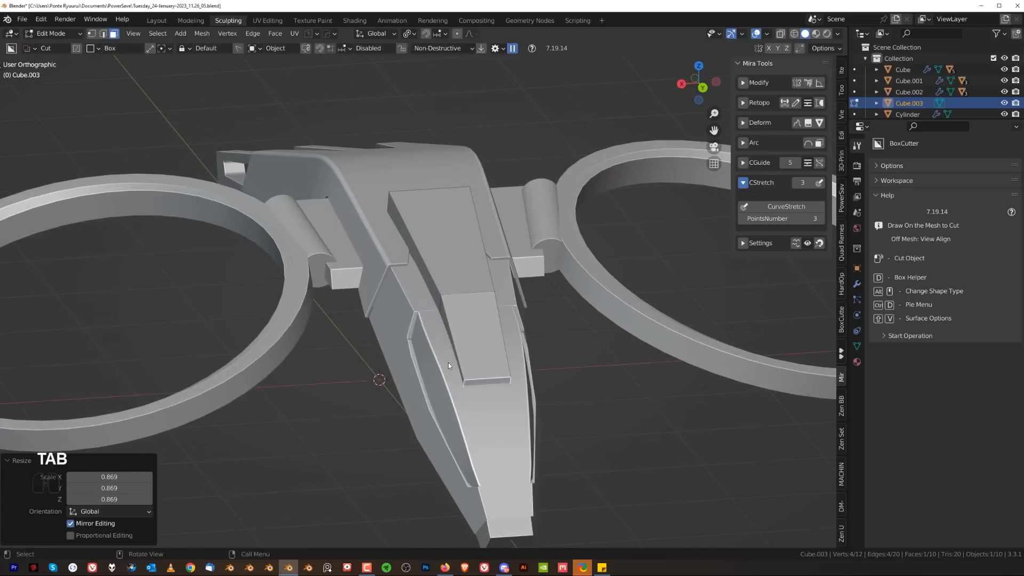
- Bevel the tapered block's middle bend loop by about 0.97 m with 8 segments
key("shift")
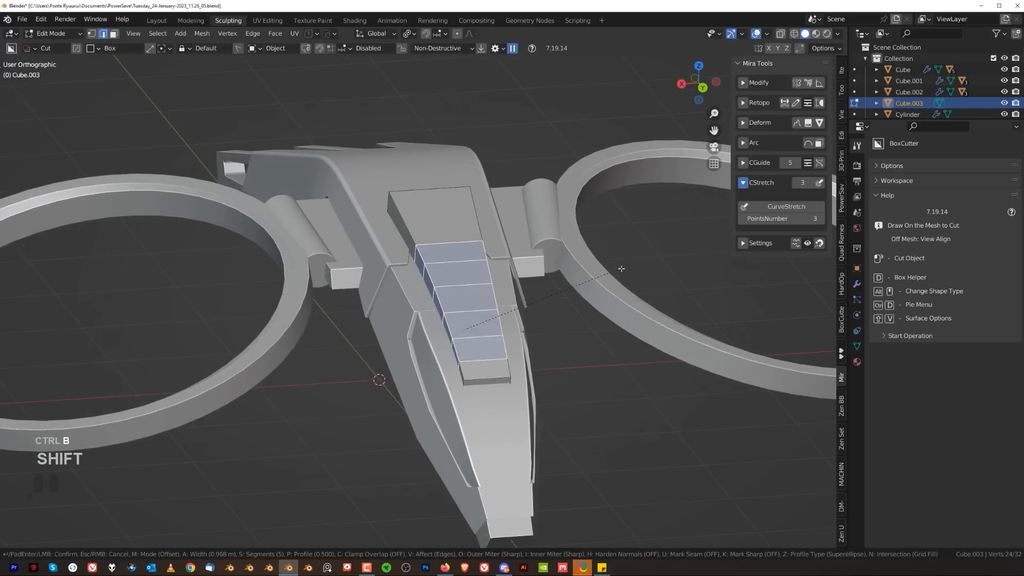
scroll(621, 268, "up", 3)
left_click(626, 263)
- Bevel the top edge of the block's wide end face by 0.59 m with 1 segment, forming a slope
key("Tab")
middle_click_drag(448, 239, 630, 246)
key("Tab")
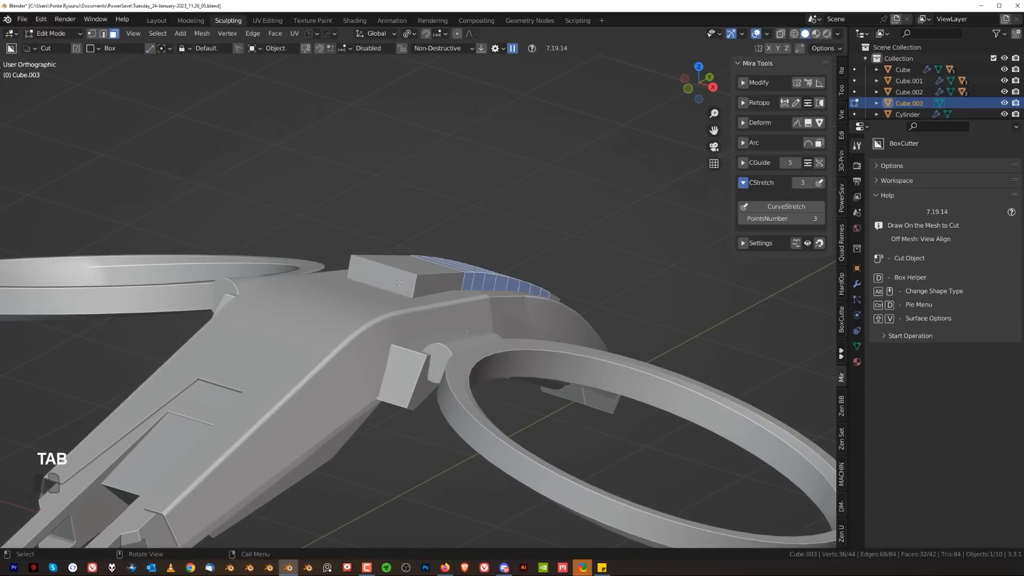
key("Tab")
left_click(403, 284)
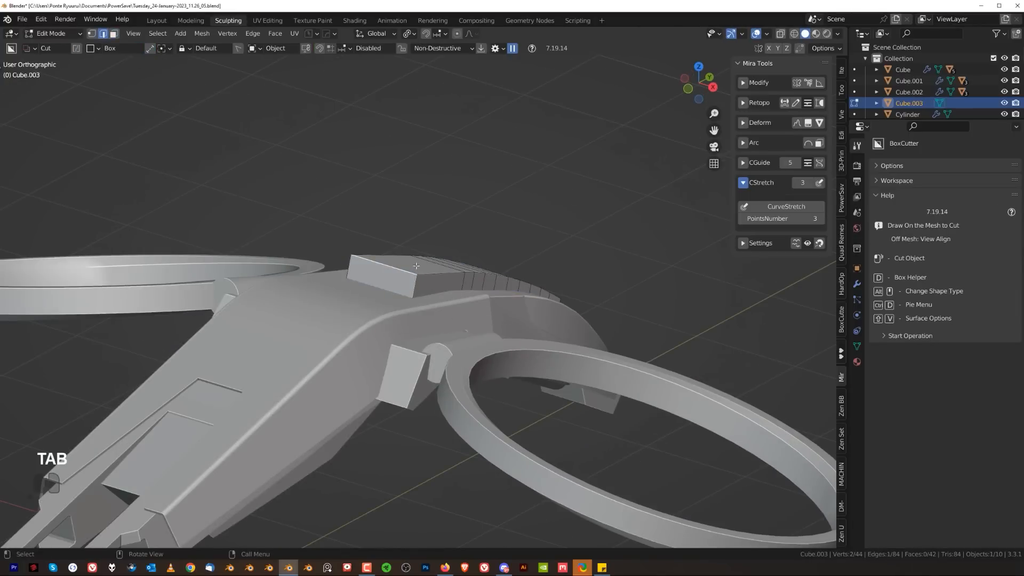
right_click(458, 270)
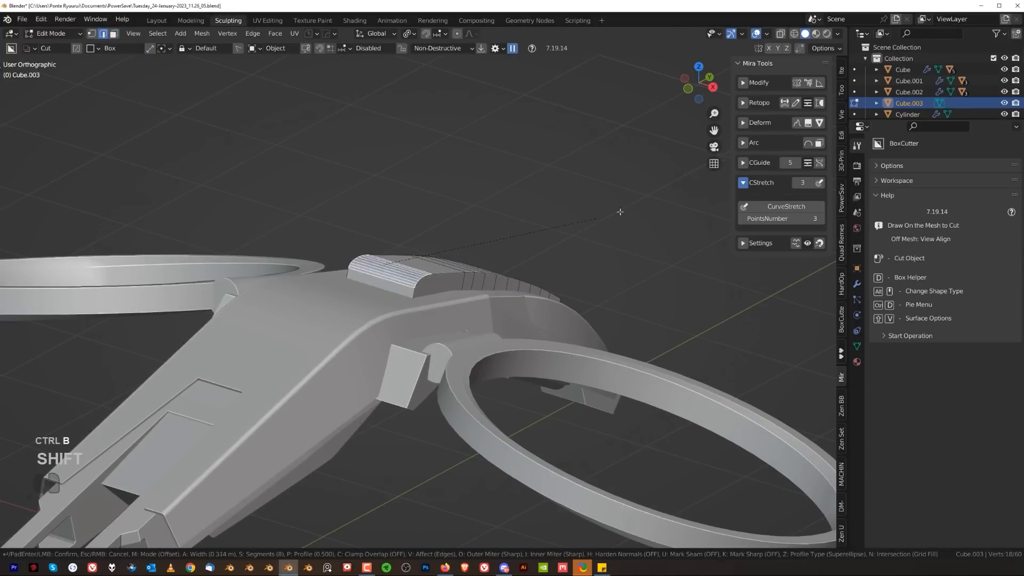
left_click(769, 177)
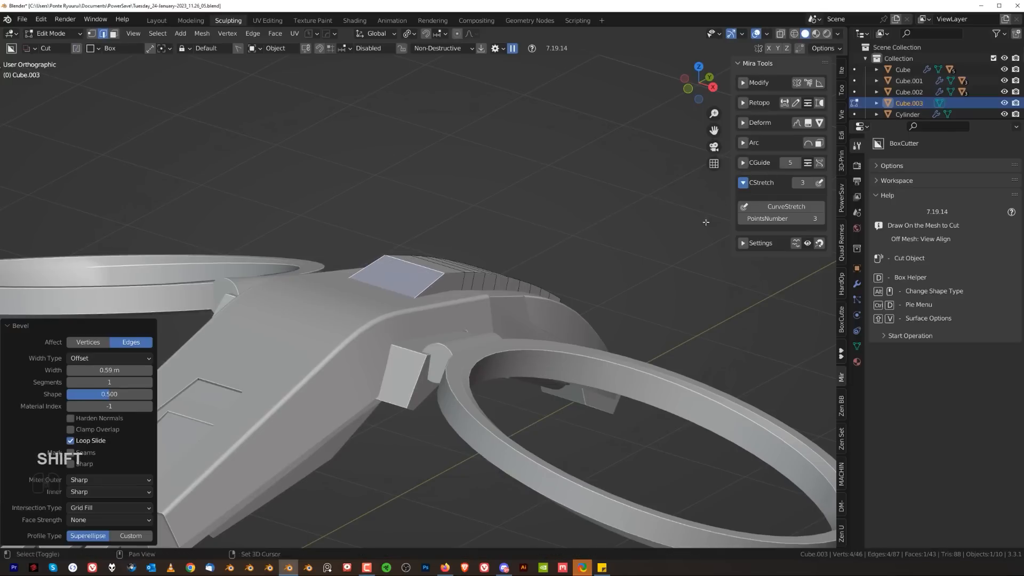
- Leave Edit Mode and apply the tapered block's scale
key("Tab")
mouse_move(455, 233)
middle_mouse_down()
mouse_move(303, 227)
mouse_move(439, 233)
middle_mouse_up()
scroll(438, 233, "up", 2)
key("Tab")
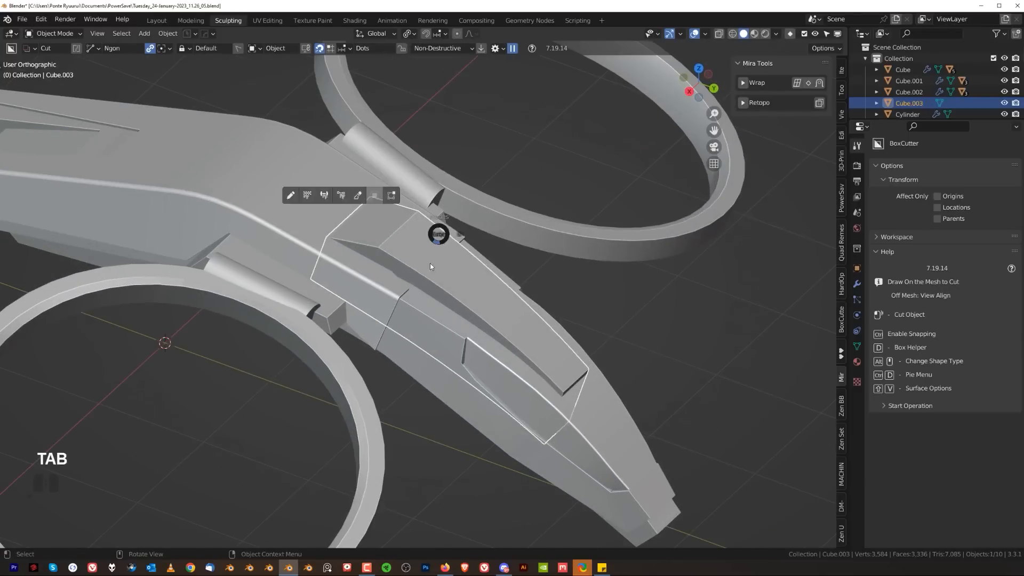
left_click(430, 264)
key("Tab")
left_click(542, 183)
key("ctrl+a")
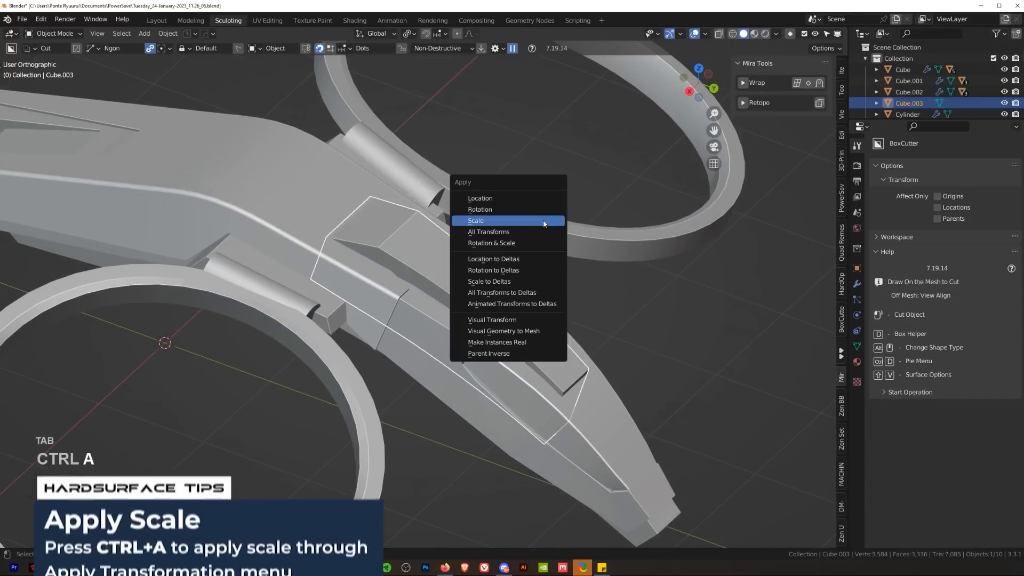
left_click(528, 221)
- Round one long upper side edge of the block with a narrow multi-segment bevel
key("Tab")
left_click(434, 277)
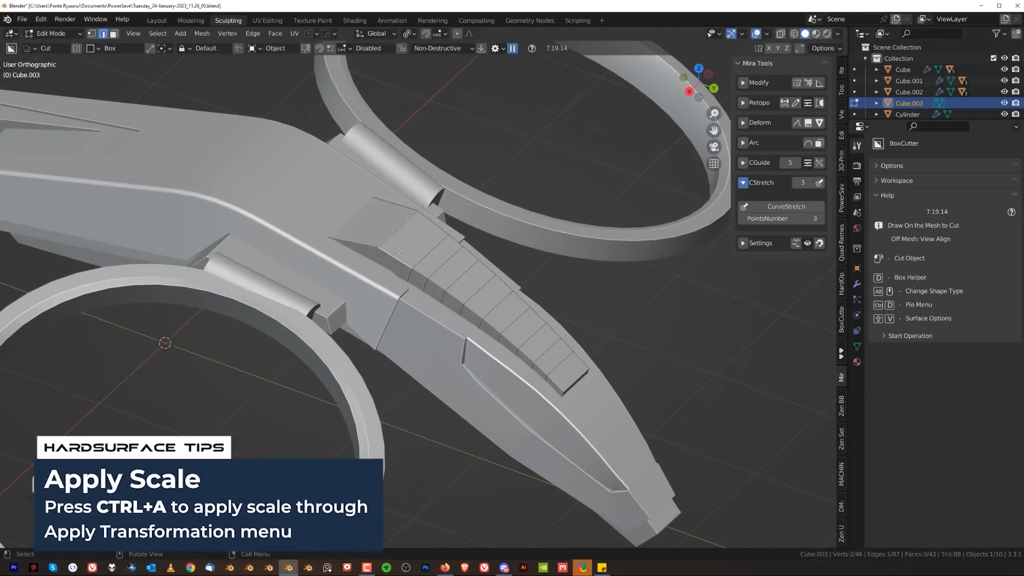
left_click(557, 355, "shift")
key("ctrl+b")
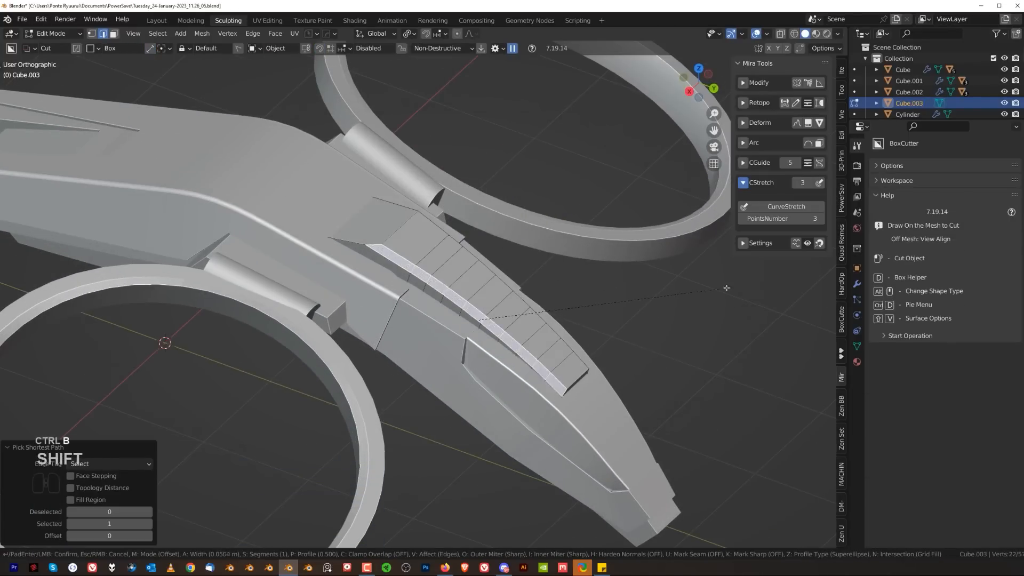
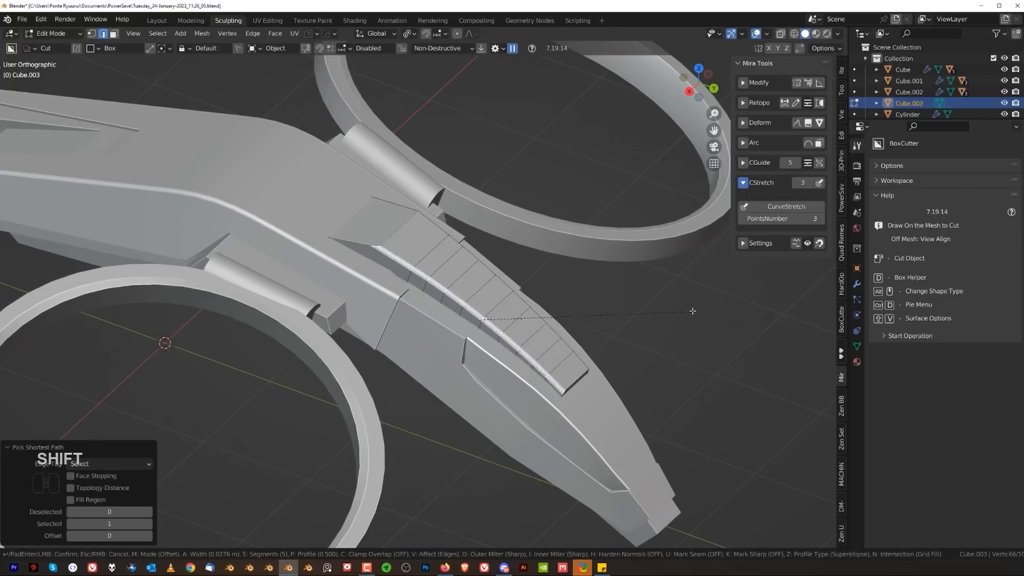
left_click(735, 282)
- Symmetrize the block's mesh along X with MESHmachine and return to Object Mode
middle_click_drag(734, 282, 510, 356)
key("Tab")
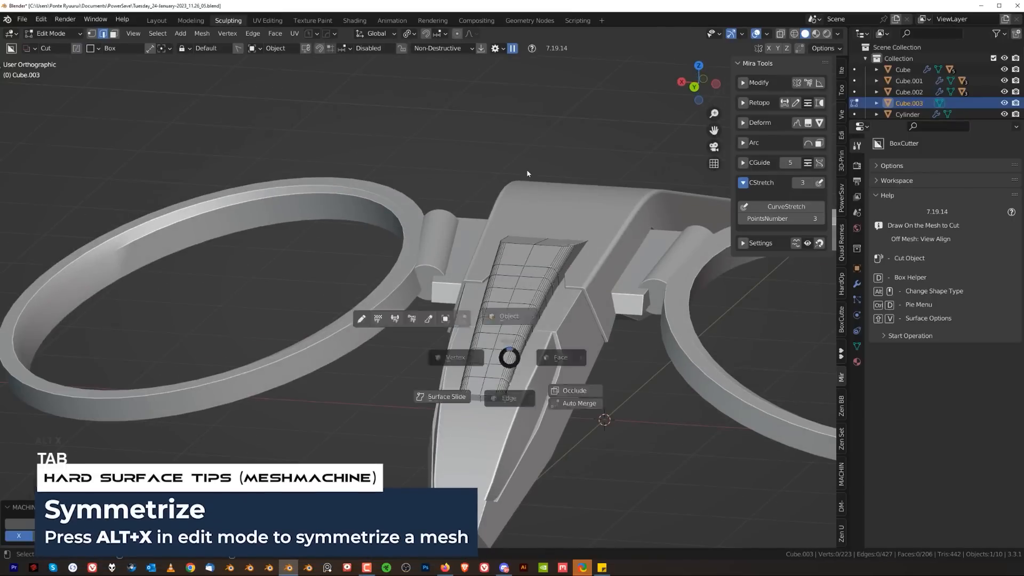
left_click(528, 173)
- In the side view, move the block -0.564 m in Y and 0.340 m in Z, and rotate it -5.07°
scroll(520, 240, "down", 1)
middle_click_drag(525, 234, 380, 216)
left_click(554, 272)
scroll(549, 273, "down", 1)
scroll(506, 242, "up", 2)
left_click(389, 252)
key("KP_Decimal")
middle_click_drag(394, 253, 606, 362, "alt")
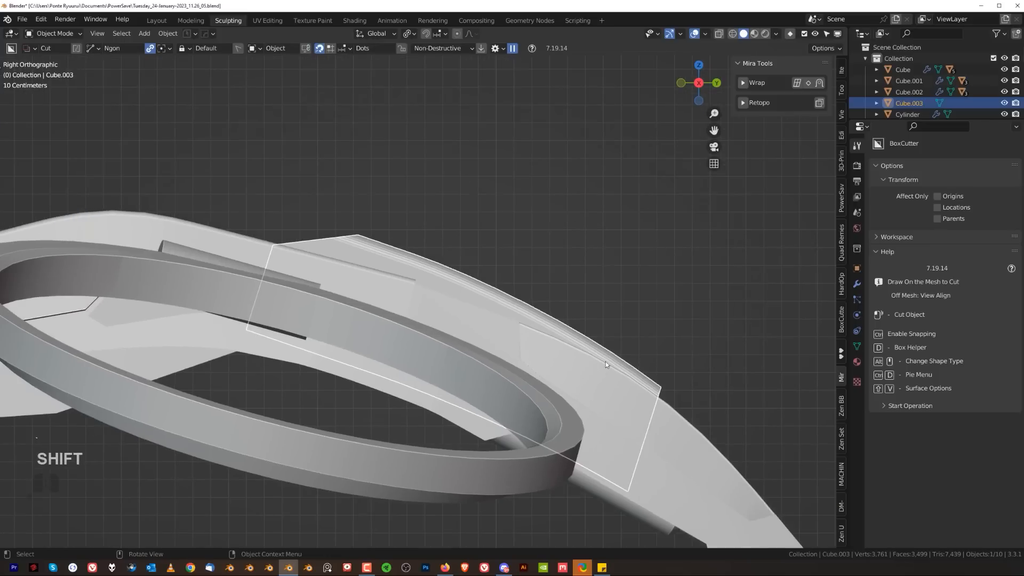
key("g")
left_click(612, 253)
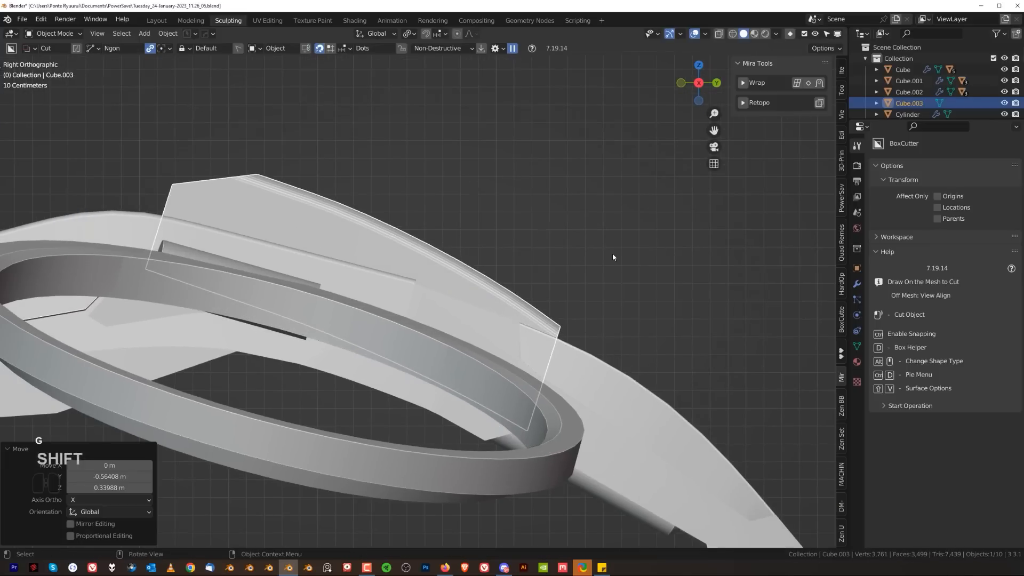
key("r")
left_click(578, 225)
- Shift the block -0.093 m in Y and -0.104 m in Z, and rotate it a further -2.46°
key("g")
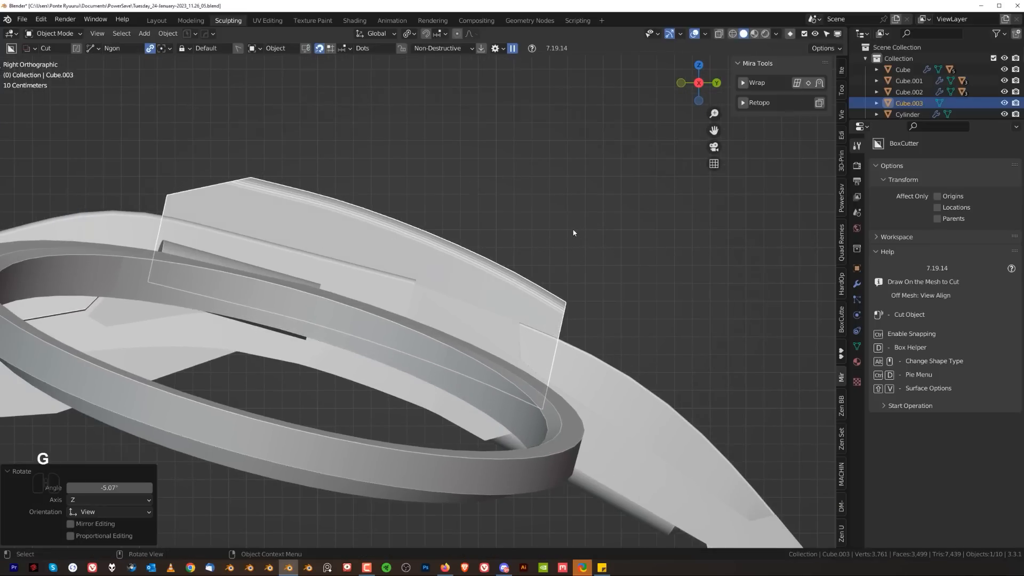
left_click(468, 330)
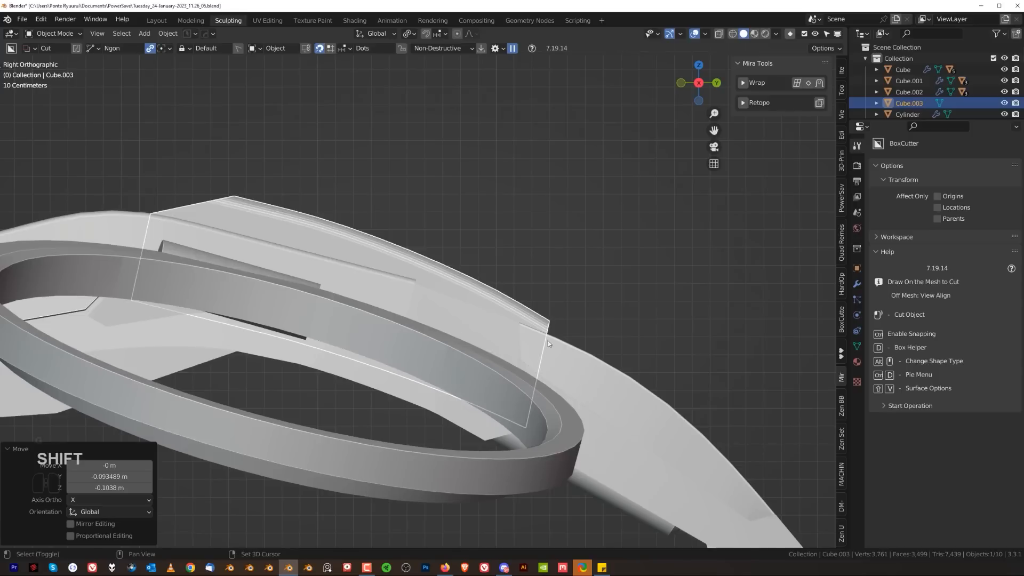
key("r")
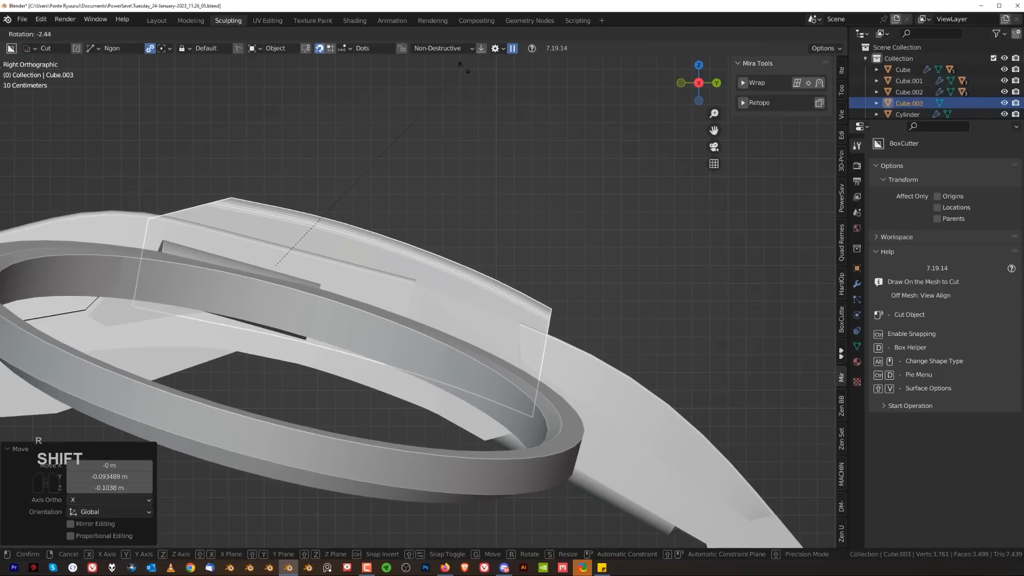
left_click(463, 68)
- Inset the two faces at the block's narrow end and extrude them inward to form a hollow opening
scroll(516, 295, "down", 1)
middle_click_drag(516, 295, 339, 298)
scroll(338, 304, "up", 1)
key("grave")
left_click(289, 249)
key("grave")
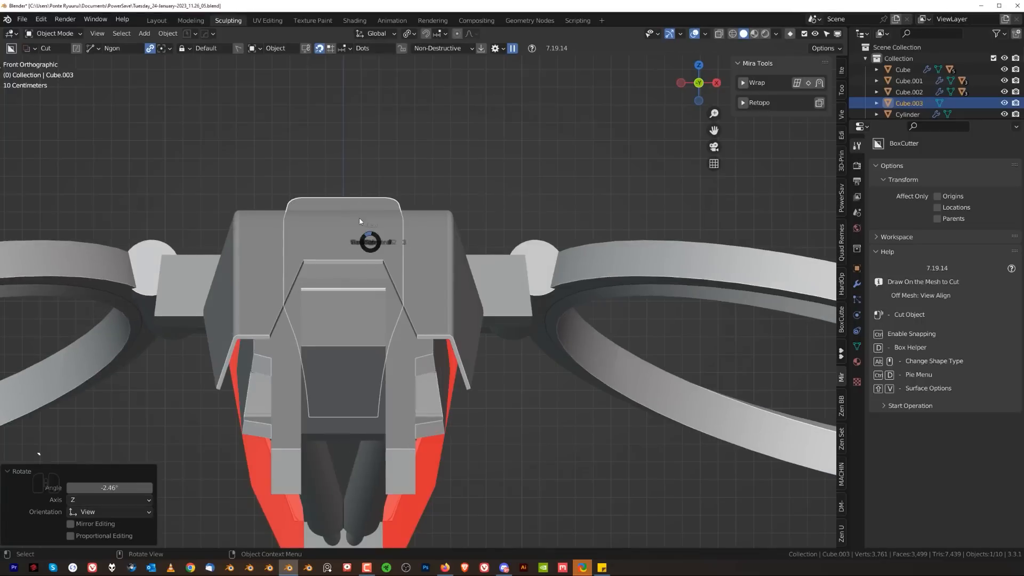
key("grave")
left_click(651, 87)
middle_click_drag(356, 348, 414, 261, "shift")
scroll(414, 261, "up", 4)
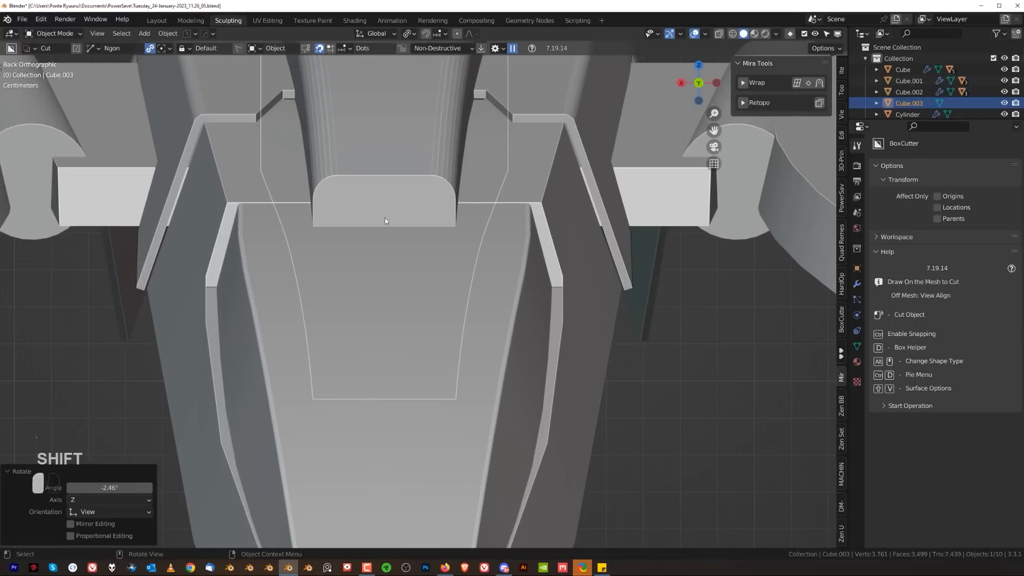
key("Tab")
middle_click_drag(430, 227, 638, 295)
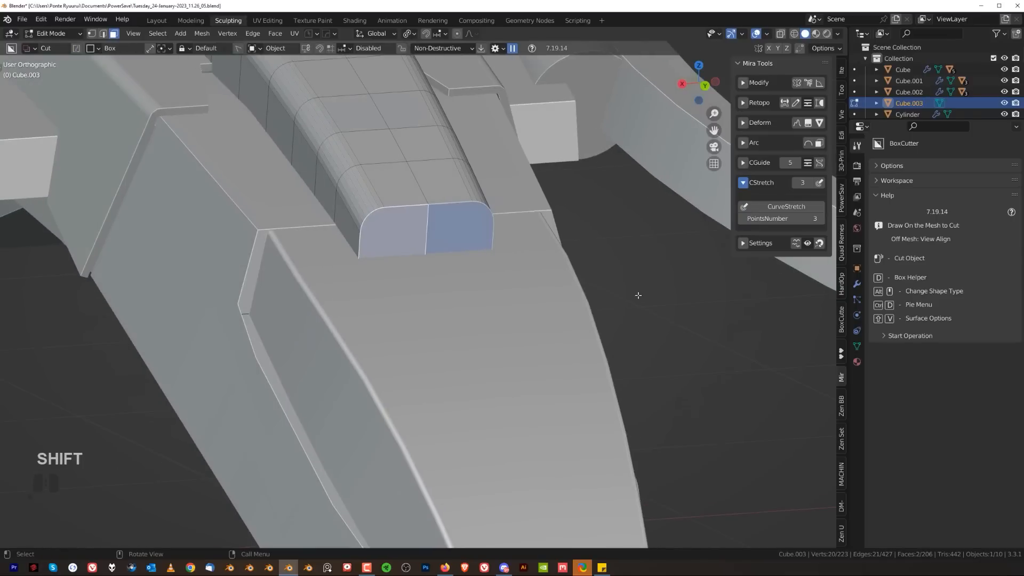
left_click(486, 297)
middle_click_drag(486, 297, 550, 297)
key("e")
key("Tab")
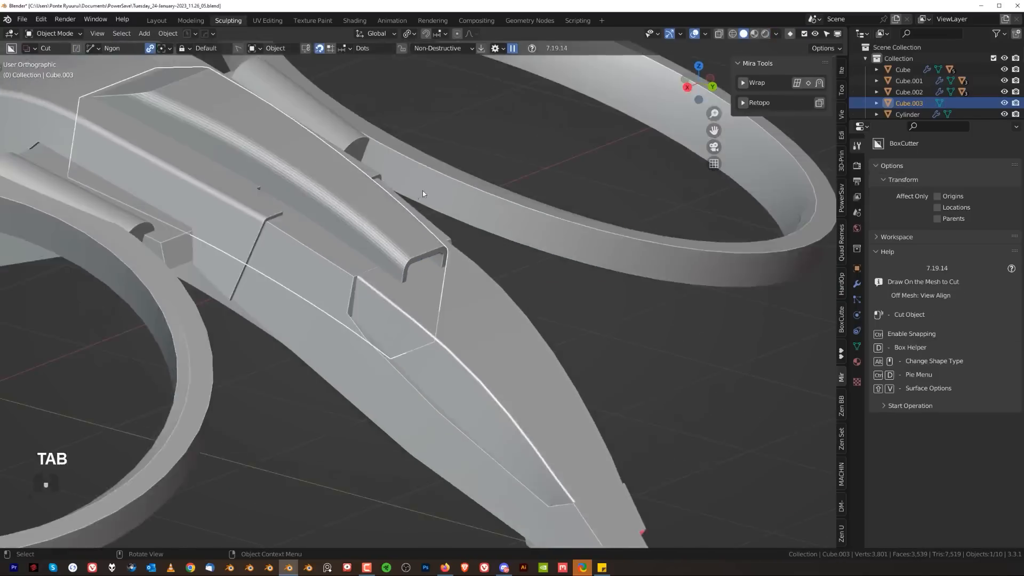
- Add a 30° HardOps bevel modifier to the block with 3 segments and a width of 0.01
key("q")
left_click(467, 282)
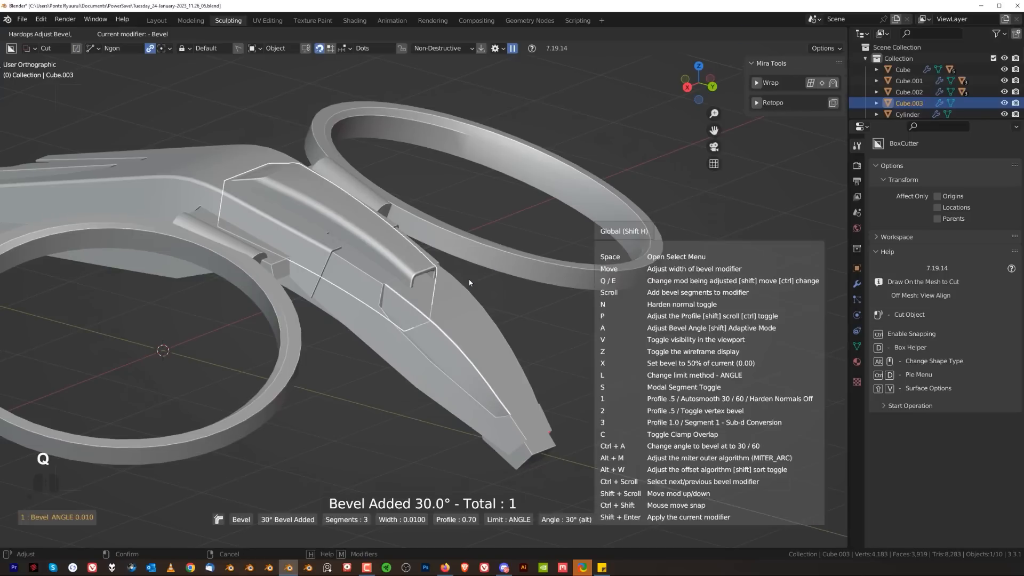
left_click(468, 283)
key("q")
left_click(466, 266, "alt")
left_click(613, 350)
- Trim the underside of the main body's lower tip with a BoxCutter Ngon cut in the side view
scroll(613, 350, "down", 3)
middle_click_drag(613, 350, 480, 238)
scroll(528, 269, "up", 3)
key("KP_1")
key("ctrl+KP_1")
key("grave")
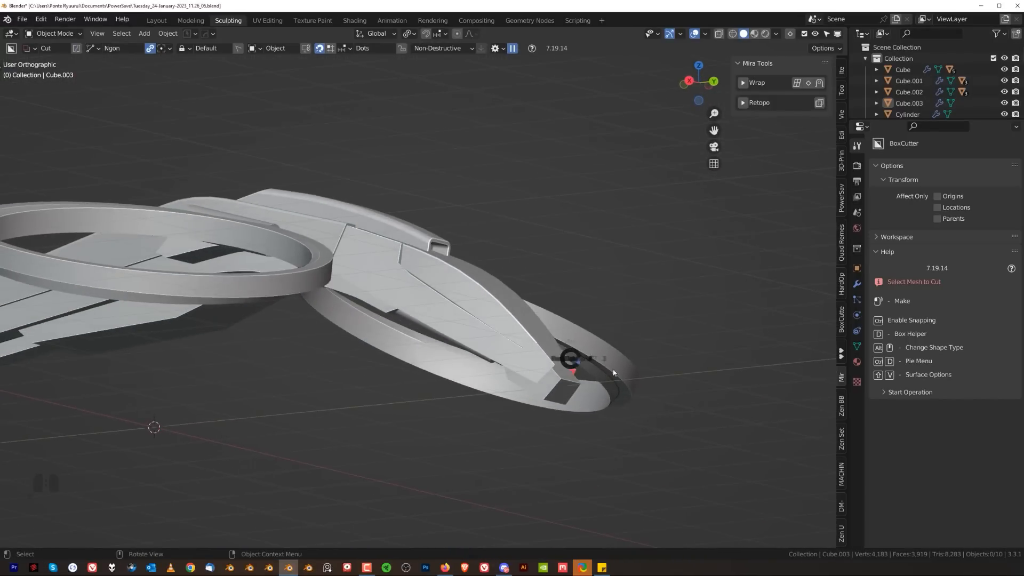
left_click(608, 375)
middle_click_drag(608, 375, 388, 272, "shift")
scroll(389, 272, "up", 4)
scroll(444, 302, "up", 1)
mouse_move(444, 303)
middle_mouse_down("shift")
mouse_move(480, 312)
mouse_move(510, 337)
middle_mouse_up("shift")
scroll(510, 338, "up", 1)
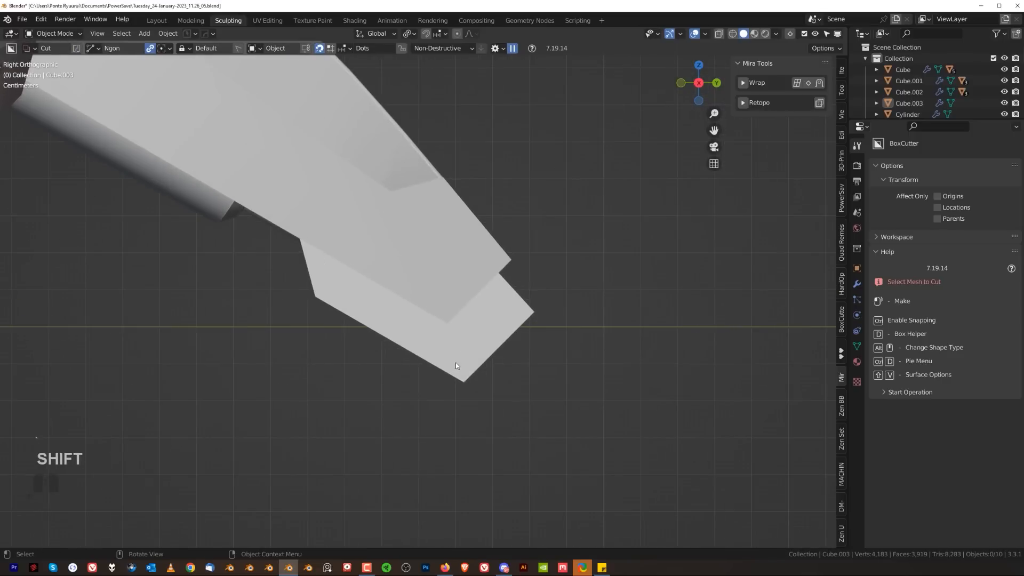
left_click(455, 363)
scroll(455, 363, "down", 2)
left_click_drag(337, 286, 400, 320)
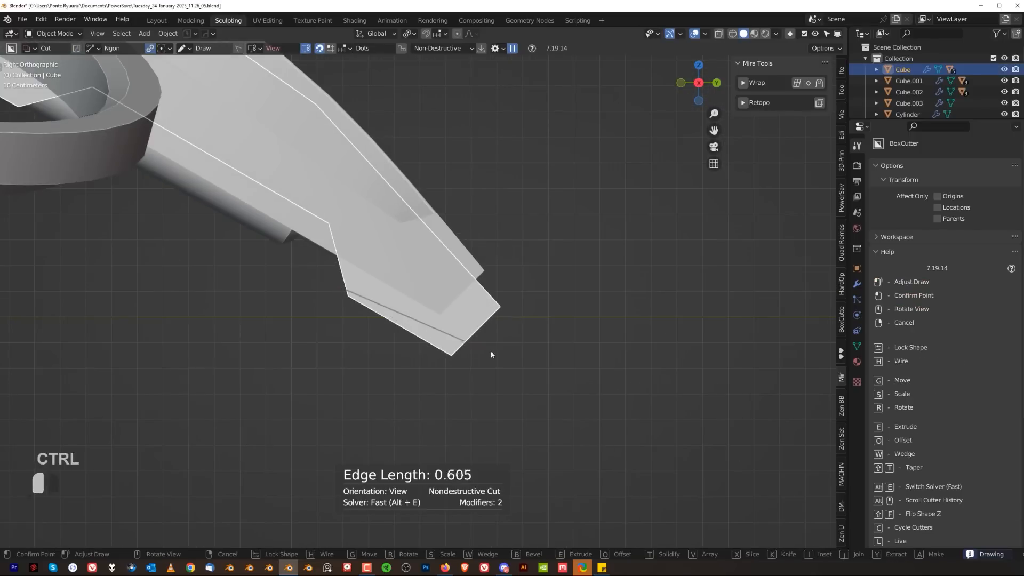
left_click_drag(511, 366, 463, 450)
left_click(427, 452)
key("space")
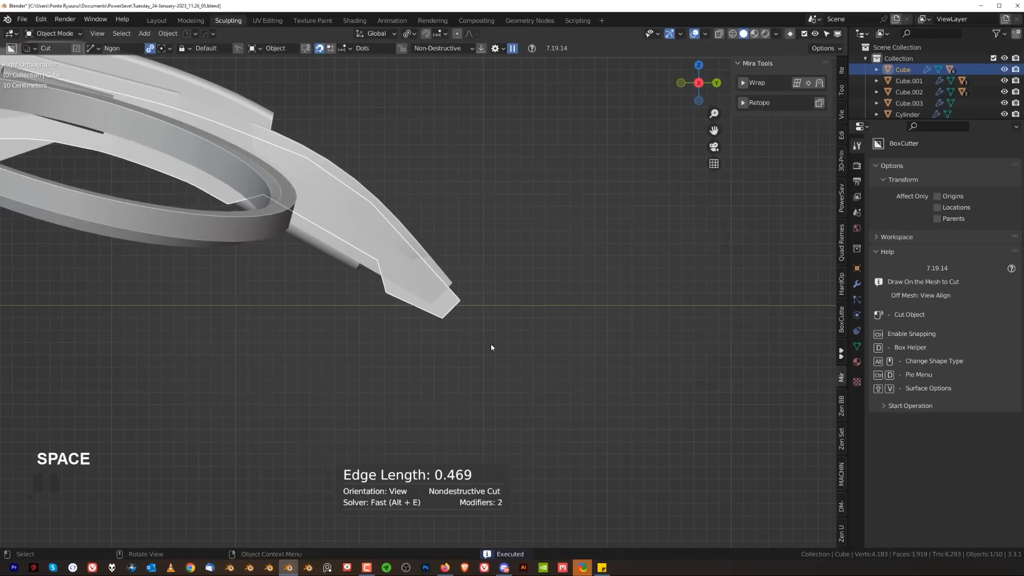
- Add a 30° HardOps bevel modifier to the trimmed main body
left_click(559, 292)
scroll(473, 310, "up", 5)
middle_click_drag(474, 312, 368, 299)
left_click(578, 318)
key("q")
left_click(572, 328)
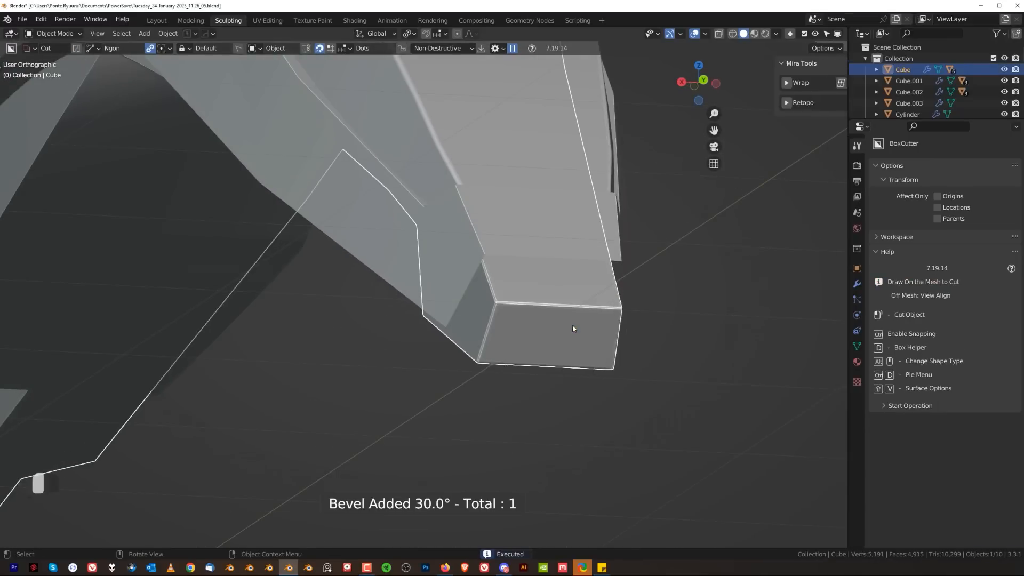
scroll(521, 212, "down", 8)
middle_click_drag(465, 273, 475, 286)
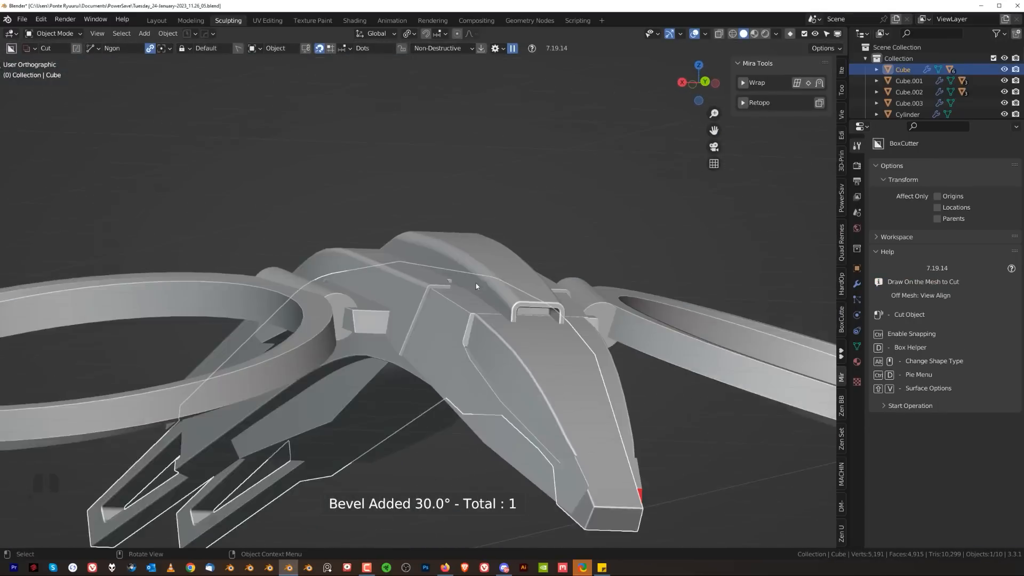
- Try to thicken the Plane_Piece shell around the lower tip with a HardOps Solidify modifier
scroll(506, 346, "up", 2)
middle_click_drag(506, 346, 425, 249, "shift")
scroll(545, 414, "up", 3)
middle_click_drag(545, 415, 503, 293, "shift")
left_click(533, 363)
key("q")
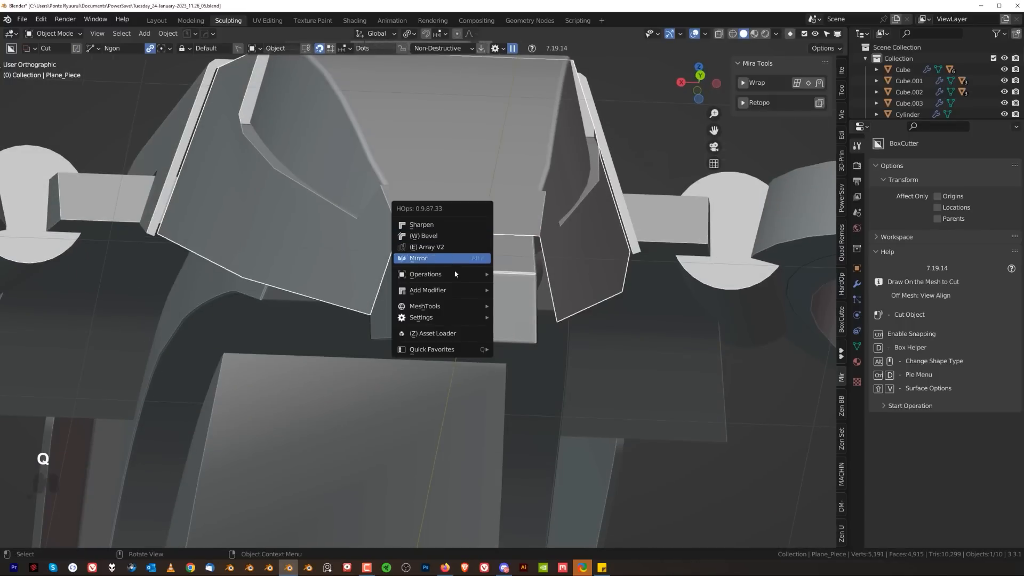
mouse_move(451, 274)
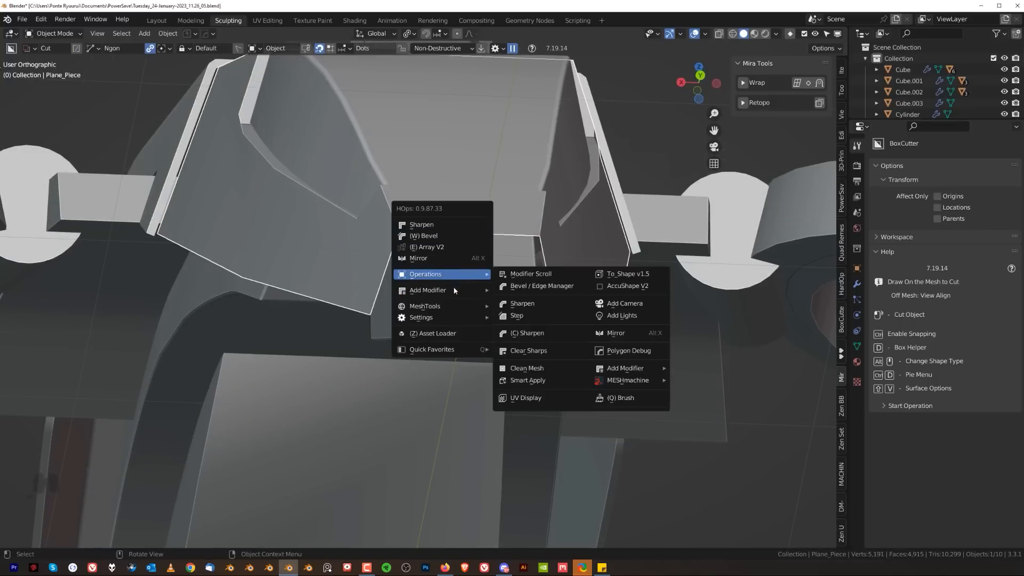
left_click(515, 302)
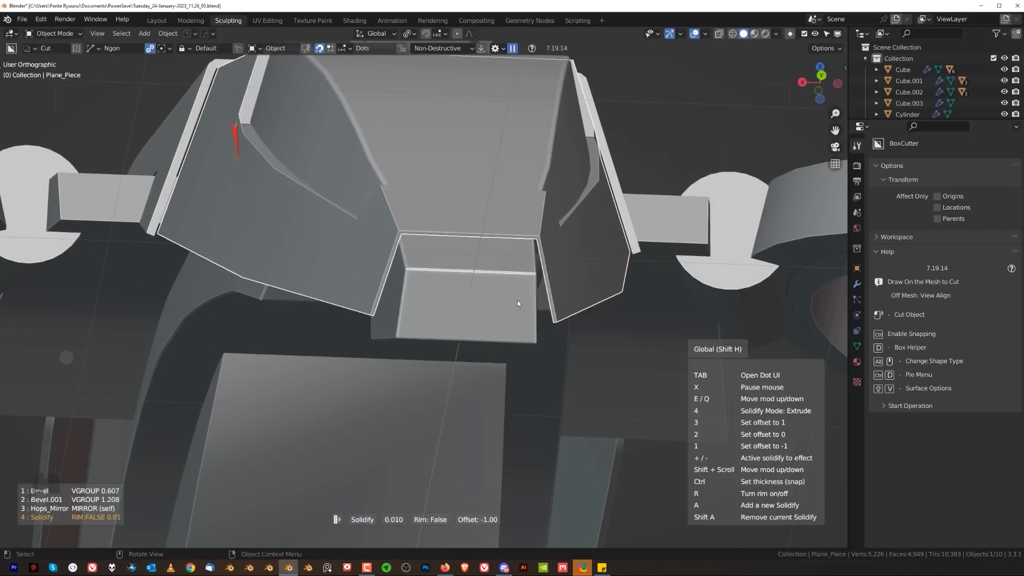
key("shift")
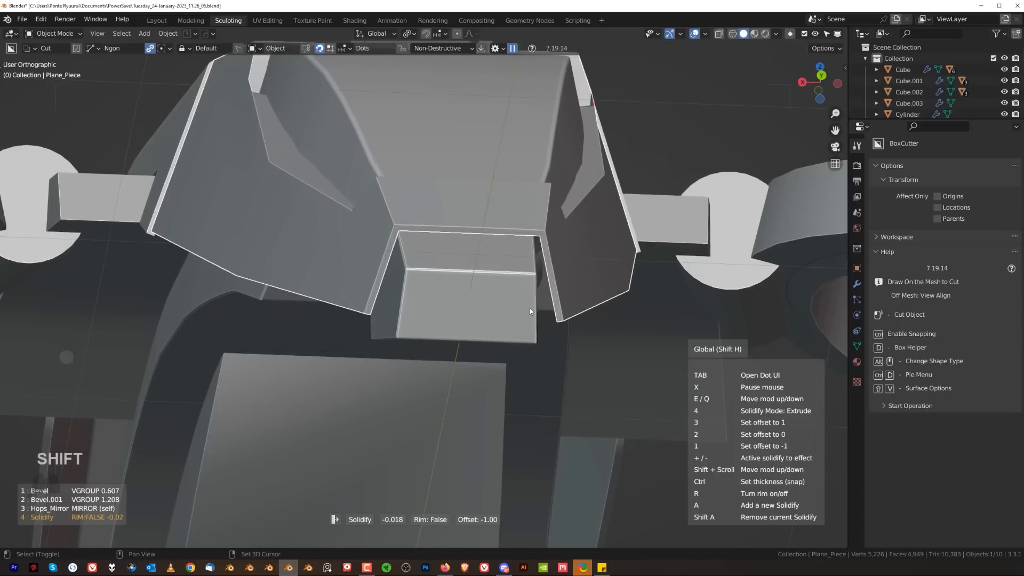
left_click(555, 316)
- Inspect the thickened shell around the body and undo its Solidify modifier
middle_click_drag(363, 216, 372, 264)
scroll(406, 273, "down", 4)
scroll(422, 259, "up", 2)
middle_click_drag(447, 254, 495, 338)
scroll(402, 246, "up", 2)
mouse_move(401, 246)
middle_mouse_down()
mouse_move(461, 293)
mouse_move(409, 255)
mouse_move(404, 239)
middle_mouse_up()
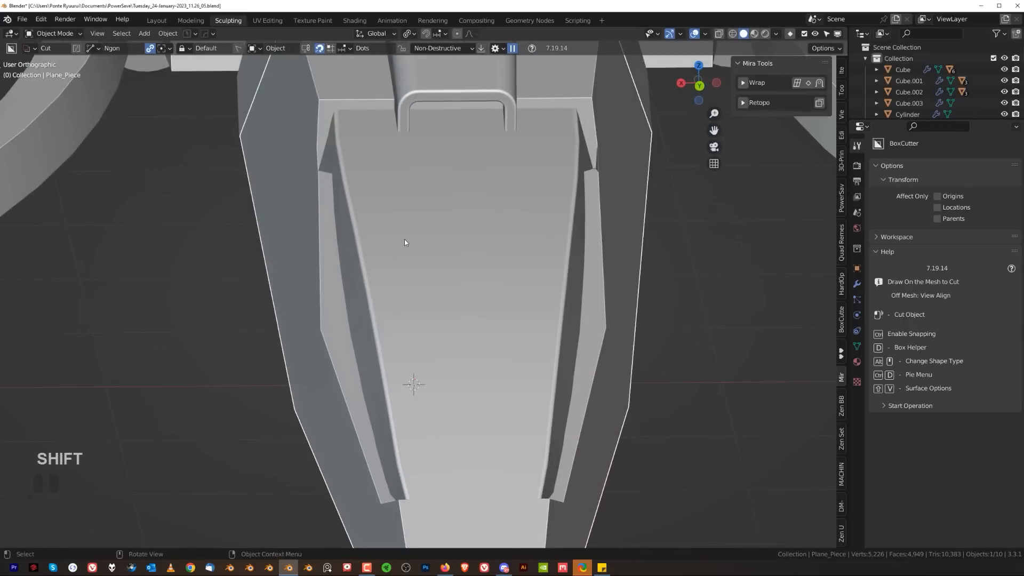
key("ctrl+z")
- Isolate the Plane_Piece shell in local view and apply its modifiers with HardOps Smart Apply, then apply its scale
key("KP_Divide")
scroll(461, 250, "up", 3)
middle_click_drag(455, 265, 551, 270)
key("q")
mouse_move(510, 236)
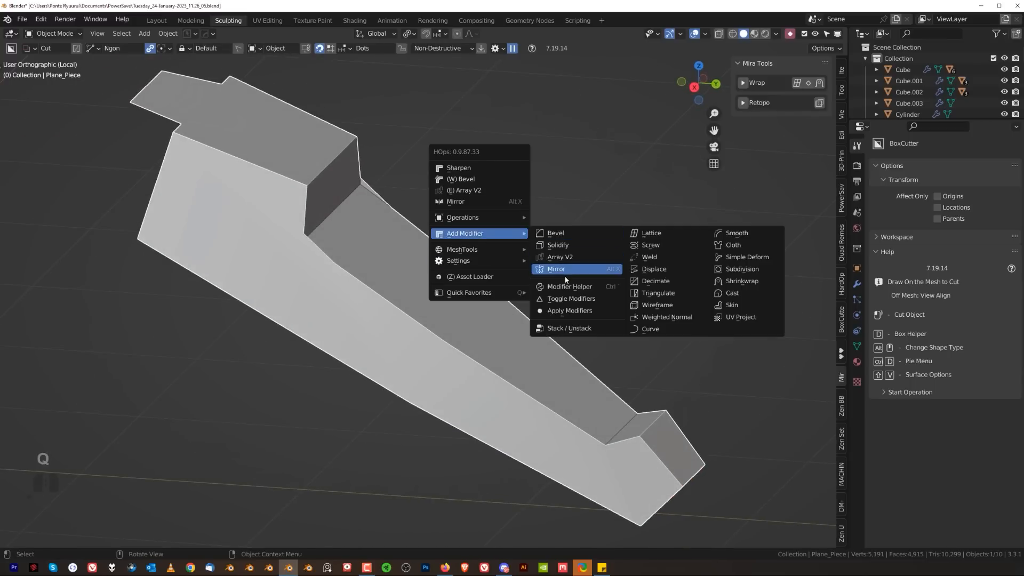
mouse_move(501, 218)
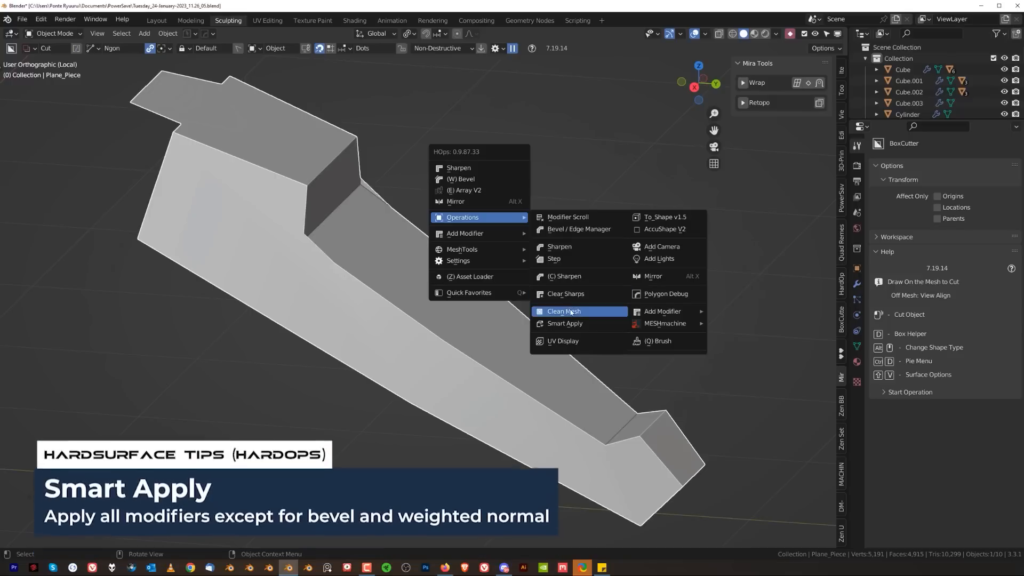
left_click(501, 386)
key("q")
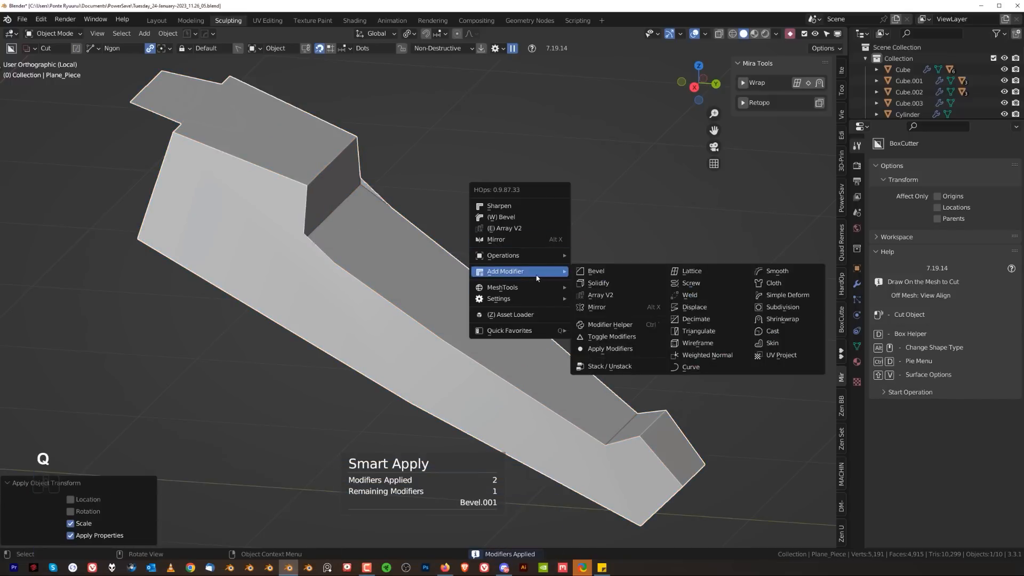
left_click(598, 283)
left_click(598, 289)
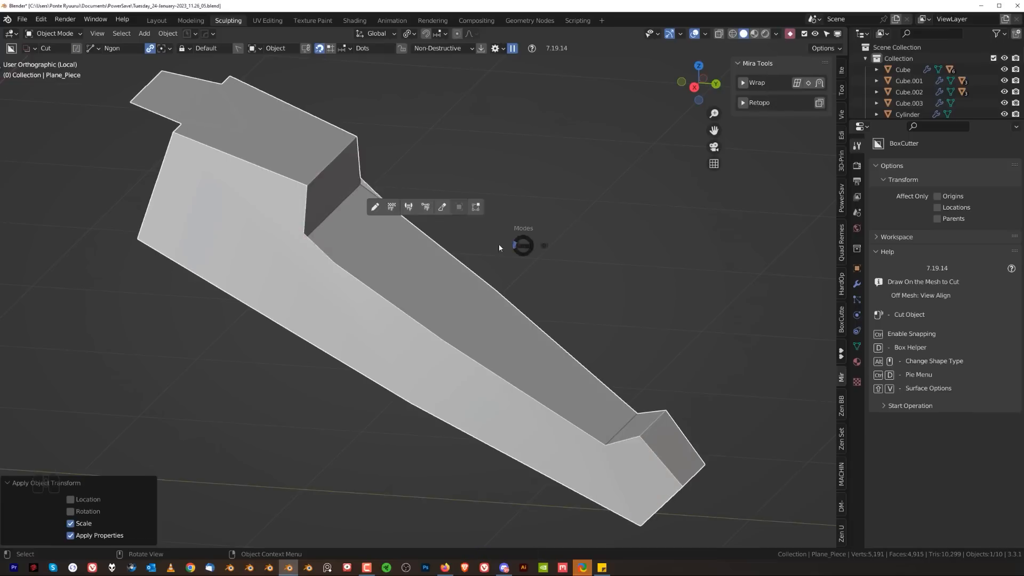
- Merge the stray vertices at one inner corner of the shell's step into a single vertex with MACHIN3 Smart Vert, merging at Last
key("Tab")
scroll(410, 303, "up", 5)
scroll(410, 304, "up", 1)
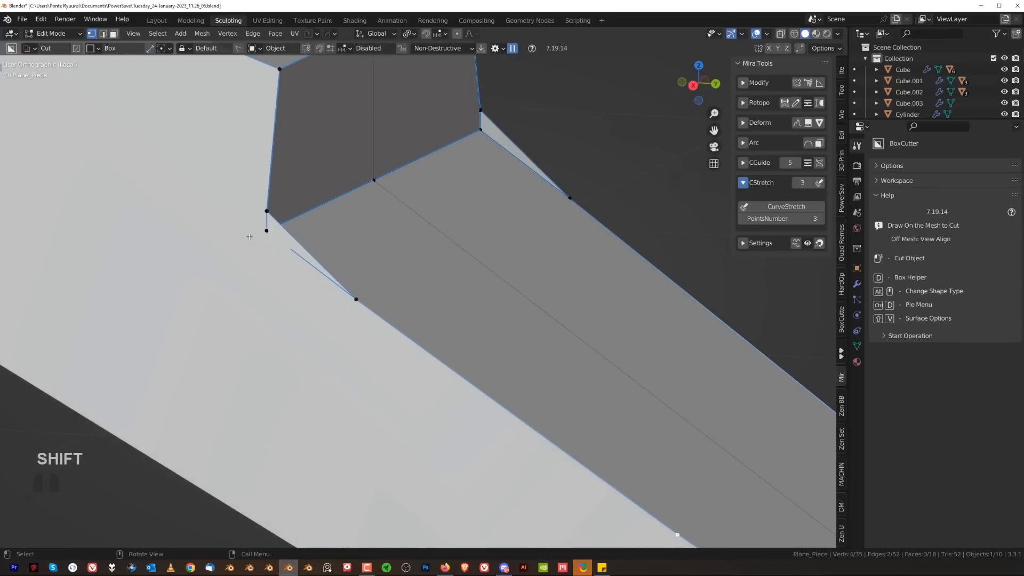
left_click(267, 229)
middle_click_drag(269, 230, 104, 217)
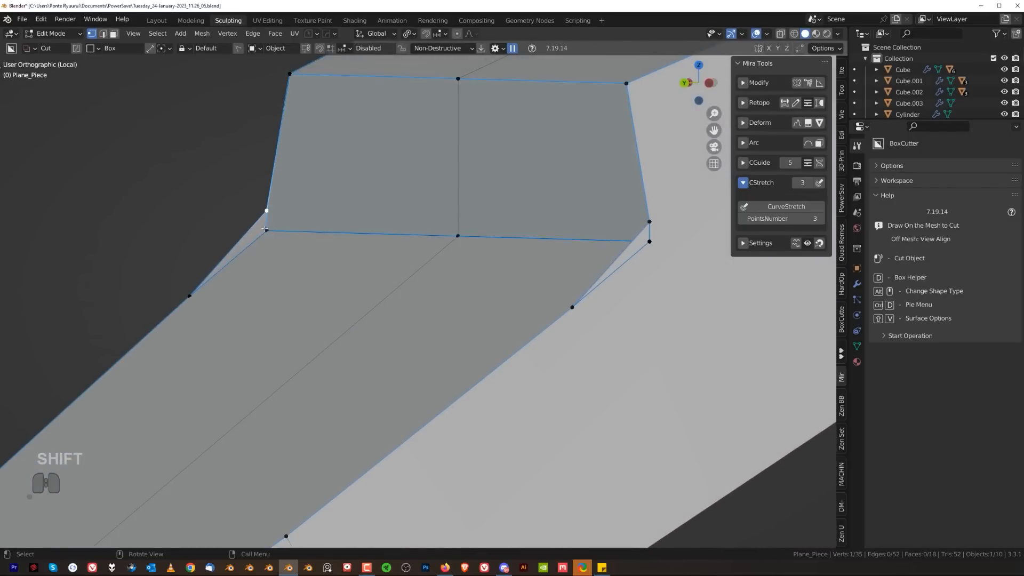
left_click(265, 229, "shift")
key("1")
left_click(189, 296)
left_click(267, 231, "shift")
key("1")
scroll(287, 258, "down", 5)
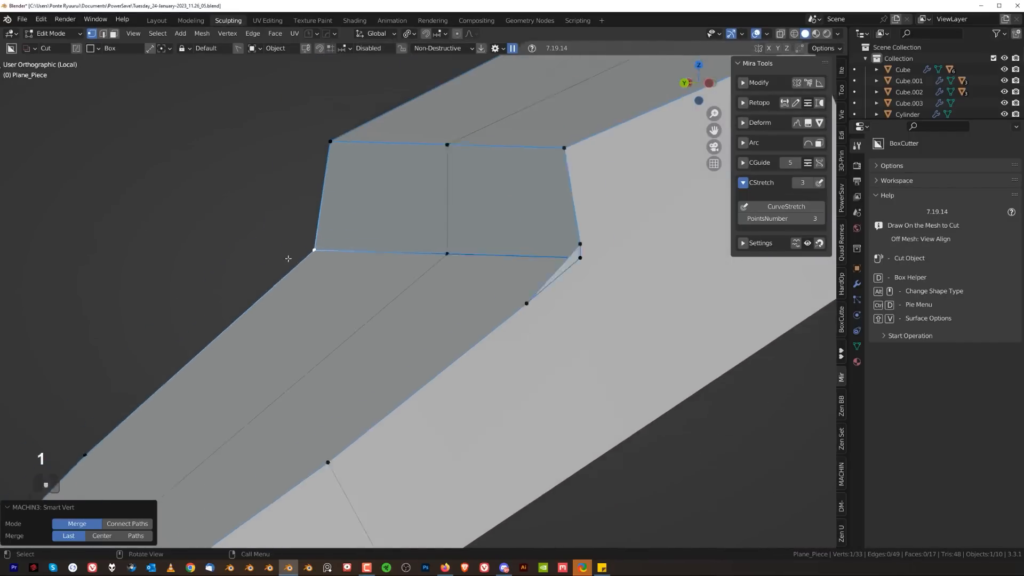
- Symmetrize the shell mesh with MESHmachine to carry the cleaned corner over to the other side, and return to Object Mode
middle_click_drag(288, 258, 413, 280)
key("alt+x")
scroll(502, 323, "down", 1)
key("Tab")
key("q")
mouse_move(491, 246)
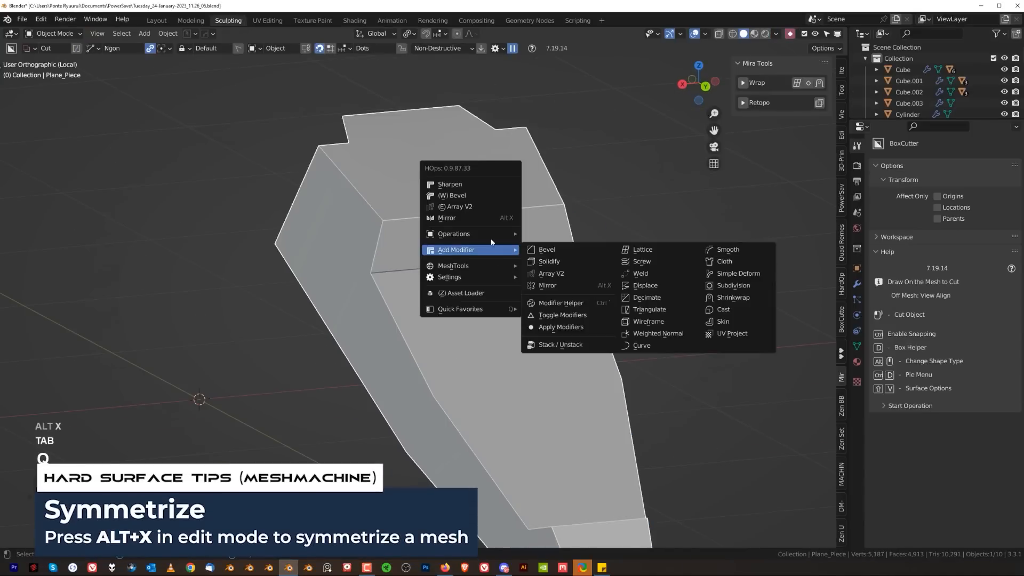
left_click(548, 264)
left_click(555, 267)
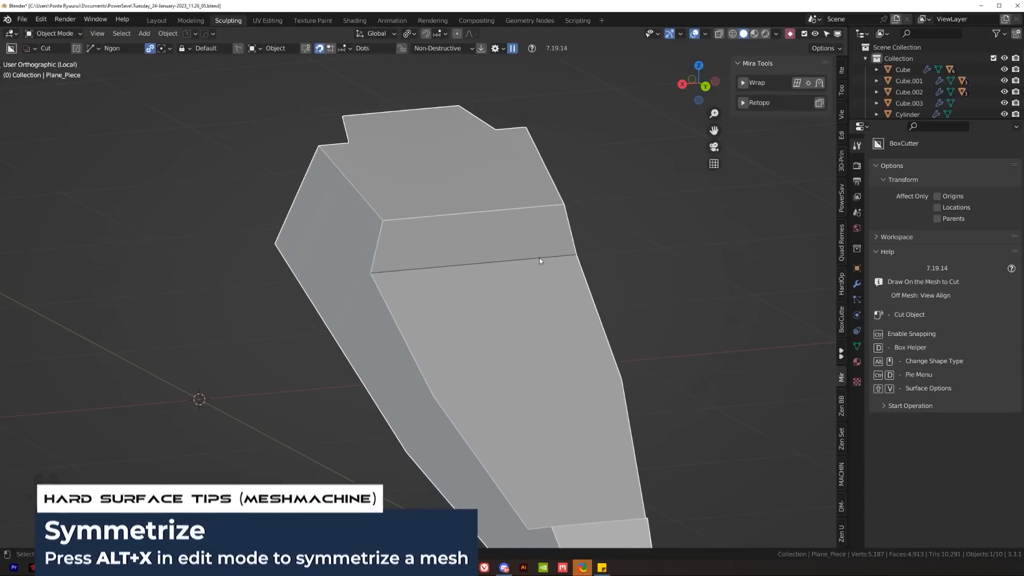
- Leave local view and thicken the Plane_Piece shell with a HardOps Solidify modifier of about -0.02, rim off and offset -1.00
key("slash")
key("q")
mouse_move(481, 266)
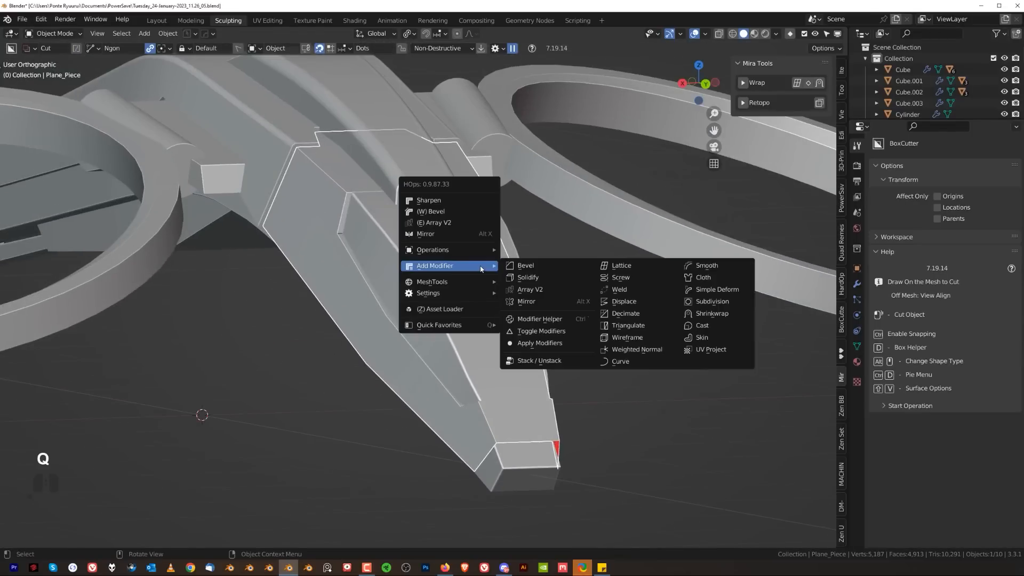
left_click(509, 277)
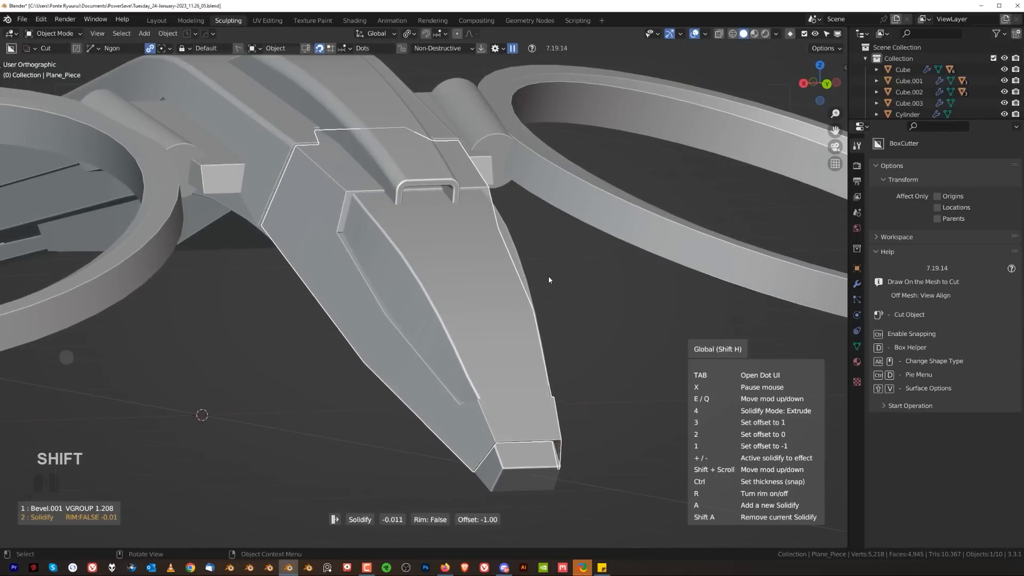
left_click(569, 281)
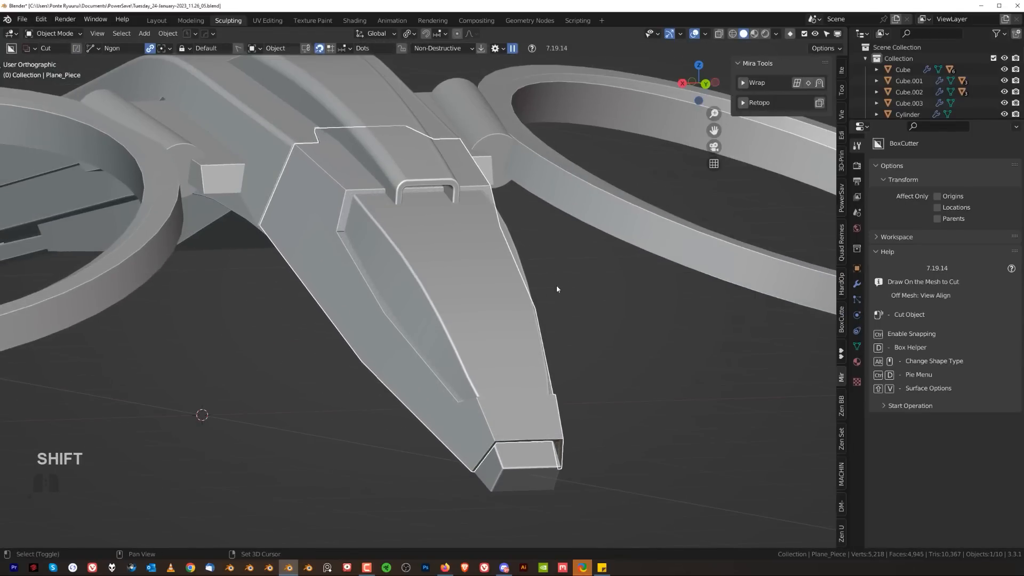
mouse_move(555, 285)
middle_mouse_down()
mouse_move(500, 287)
mouse_move(535, 287)
mouse_move(540, 267)
mouse_move(561, 286)
middle_mouse_up()
- Examine the thickened shell where it meets the main body and the rounded top block
left_click(674, 307)
scroll(586, 296, "down", 3)
scroll(446, 312, "up", 1)
middle_click_drag(448, 285, 408, 327)
scroll(375, 270, "up", 2)
scroll(408, 320, "up", 2)
scroll(410, 288, "up", 1)
middle_click_drag(397, 289, 422, 295)
- Check the shell's existing vertex-group bevel in HardOps and remove the Bevel.001 modifier from its stack
key("q")
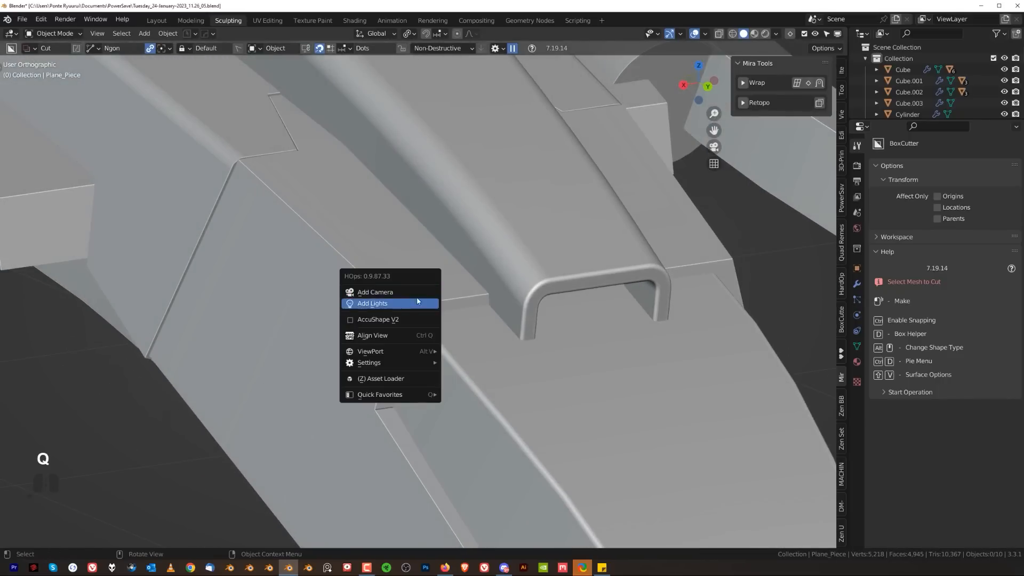
key("Escape")
left_click(390, 267)
key("q")
left_click(376, 217)
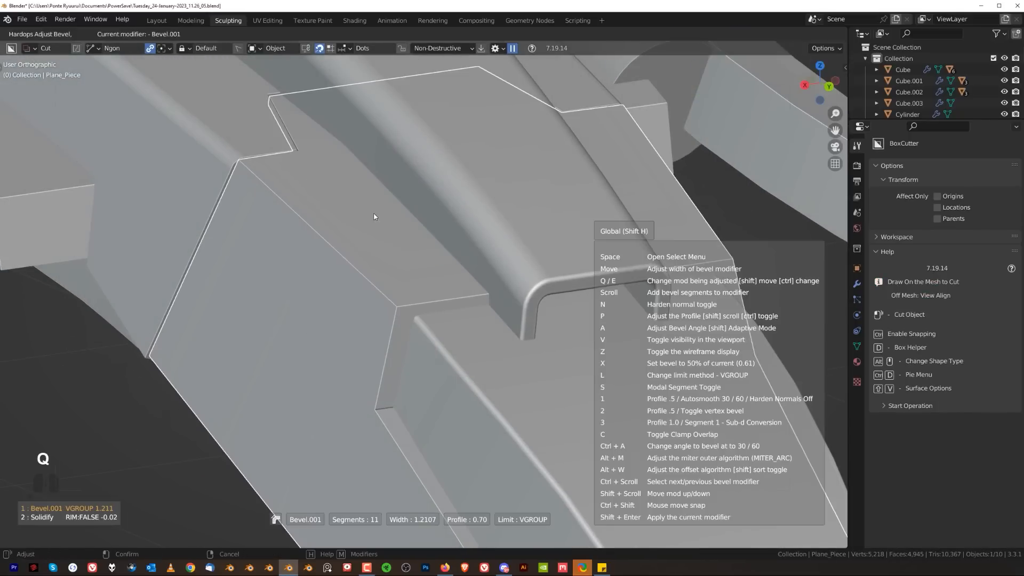
left_click(524, 251)
scroll(398, 326, "down", 5)
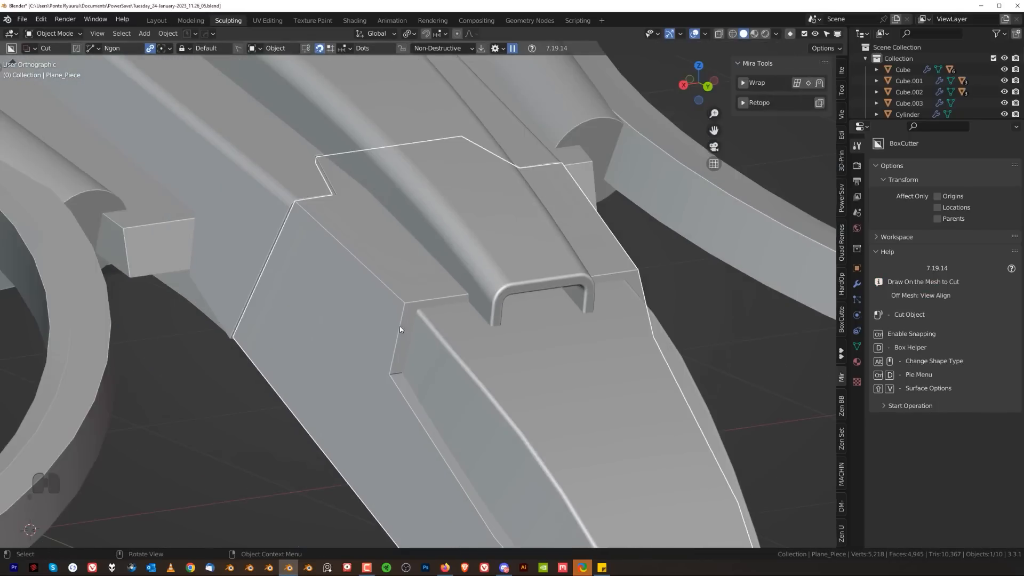
key("ctrl+grave")
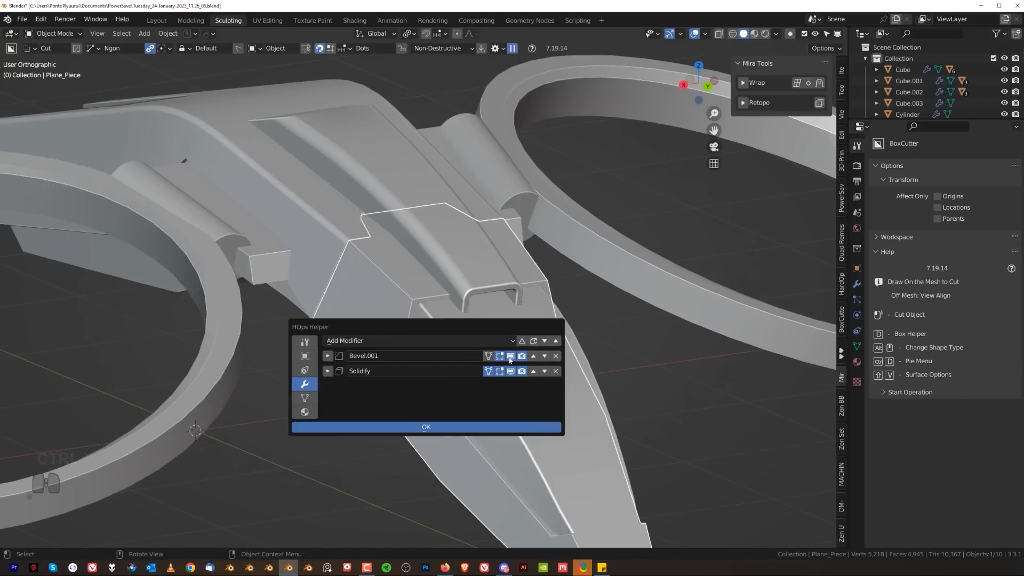
scroll(430, 220, "up", 3)
- Try a 30° HardOps bevel modifier on the thickened shell
key("q")
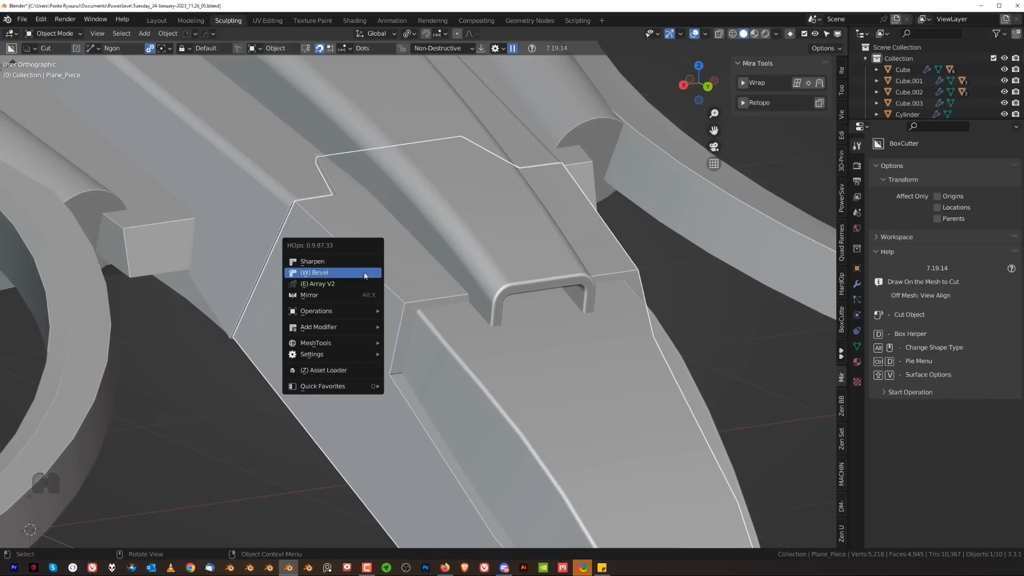
left_click(367, 275)
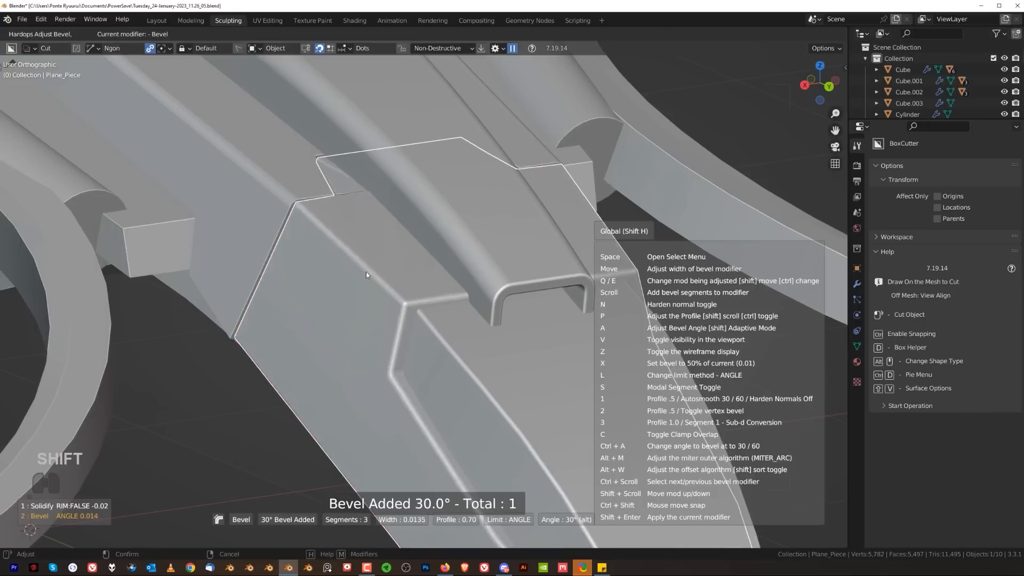
left_click(358, 227)
- Bevel the shell's upper lengthwise corner edge in Edit Mode with 7 segments to match the rounded body edge
key("Tab")
key("ctrl+b")
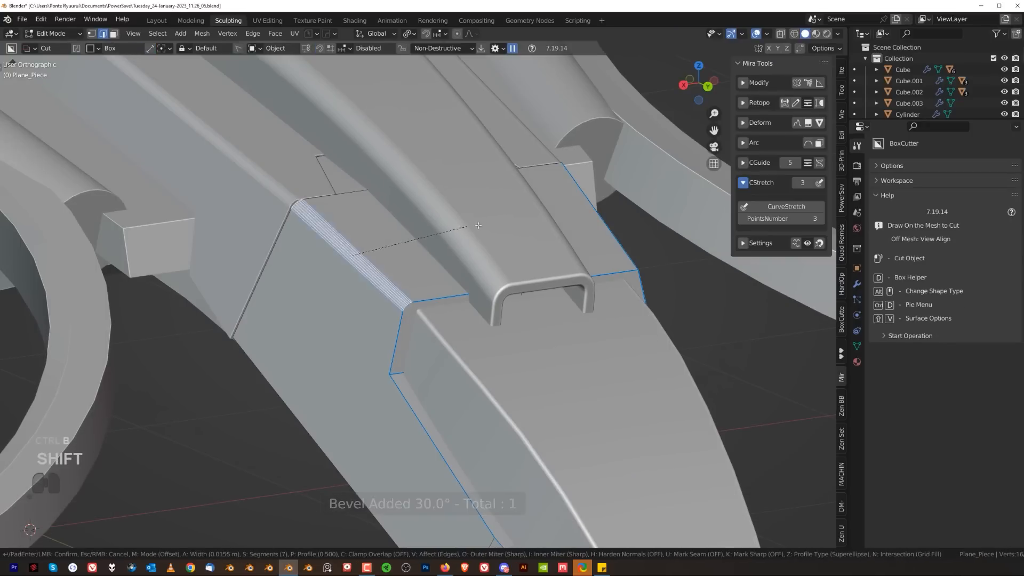
left_click(464, 249)
key("Tab")
- Scale the shell along X by about 1.011 so it sits slightly proud of the main body, and deselect it
scroll(367, 194, "up", 6)
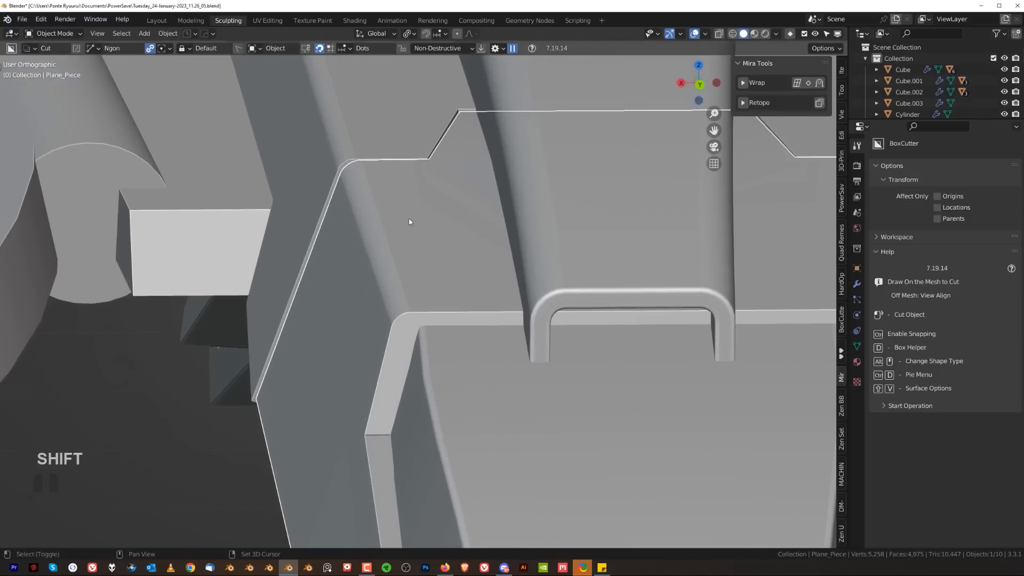
middle_click_drag(409, 222, 388, 208)
middle_click_drag(485, 230, 510, 231)
key("s")
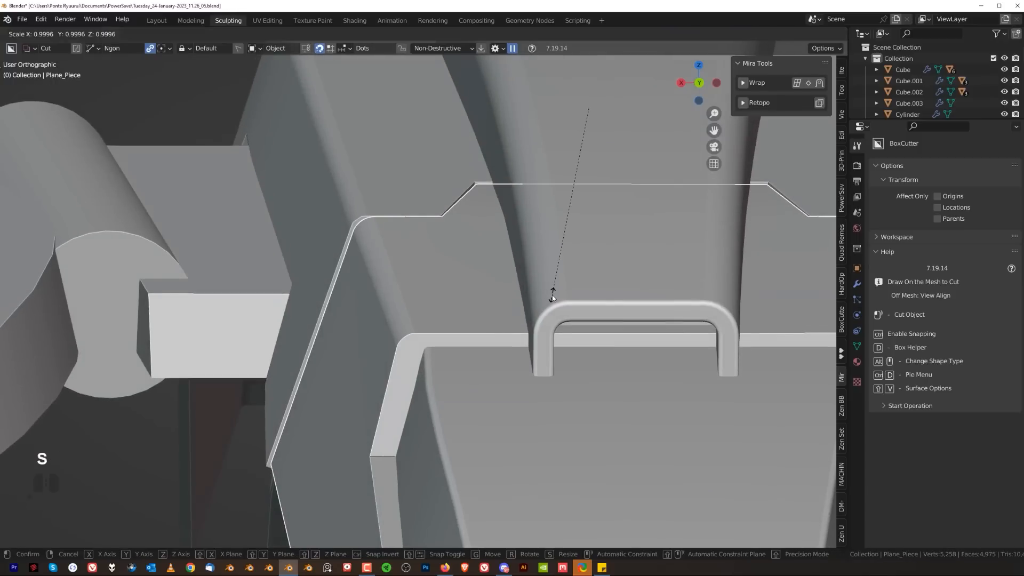
key("x")
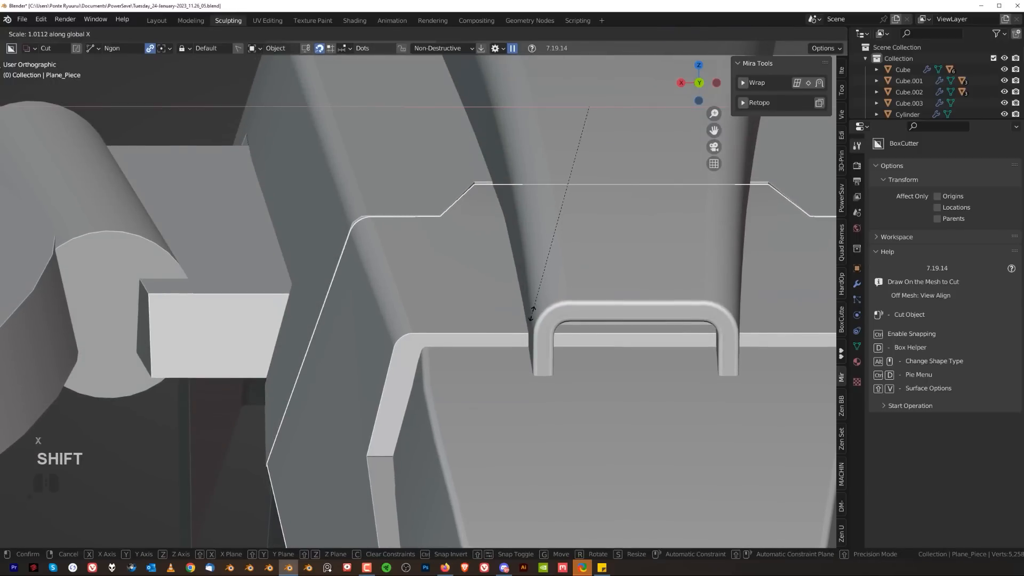
left_click(532, 314)
scroll(434, 336, "down", 5)
left_click(736, 475)
- Add a centred loop cut around the side ring's inner wall and bevel it into a band with a 0.073 m bevel width
scroll(474, 360, "down", 2)
middle_click_drag(475, 359, 400, 260)
left_click(328, 273)
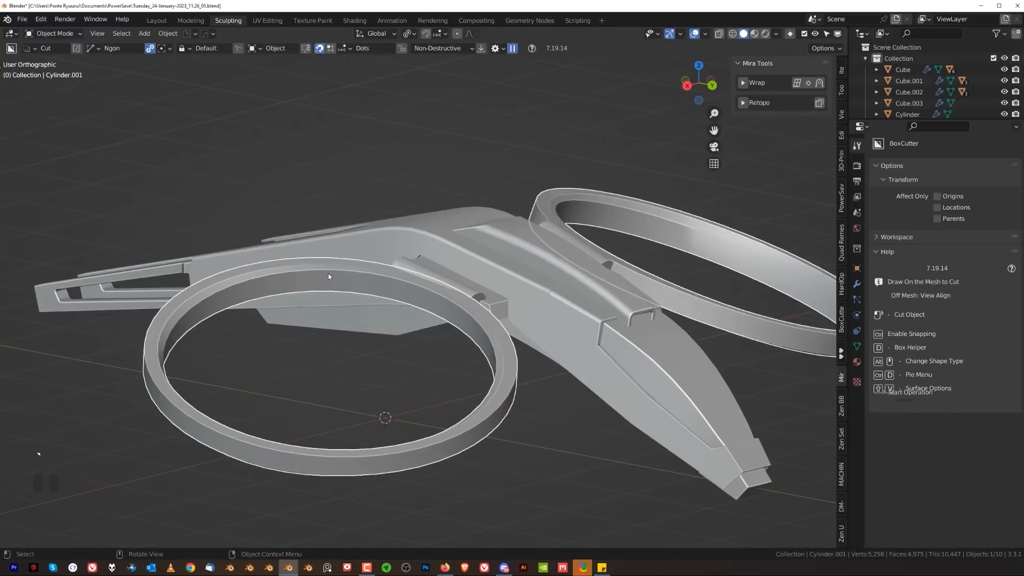
key("Tab")
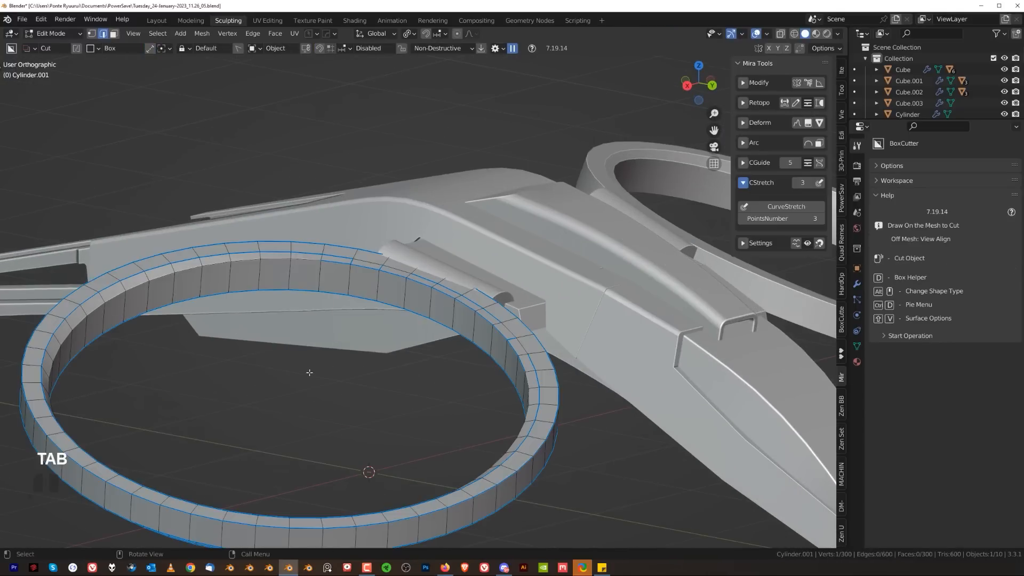
key("ctrl+r")
left_click(340, 241)
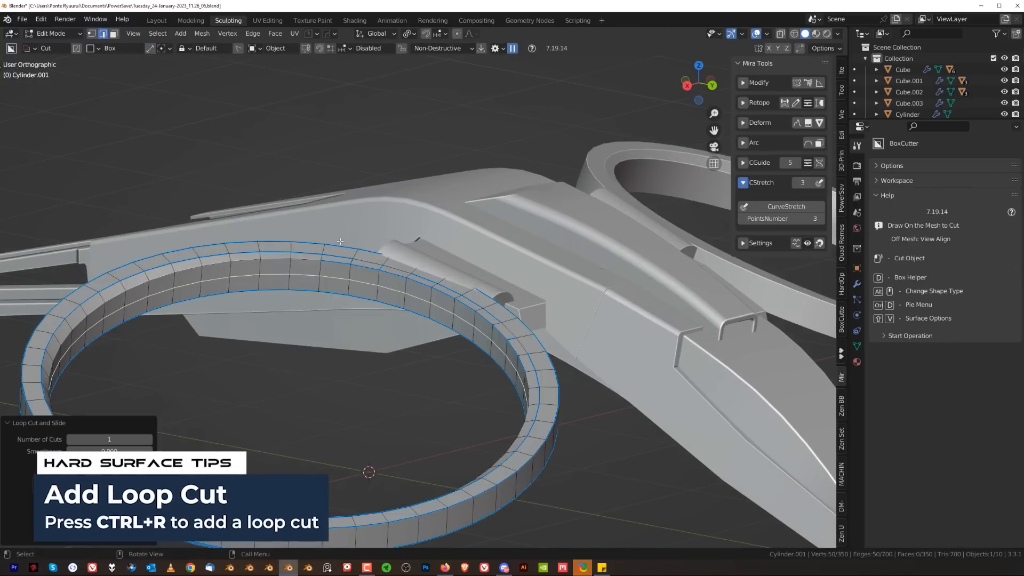
key("ctrl+b")
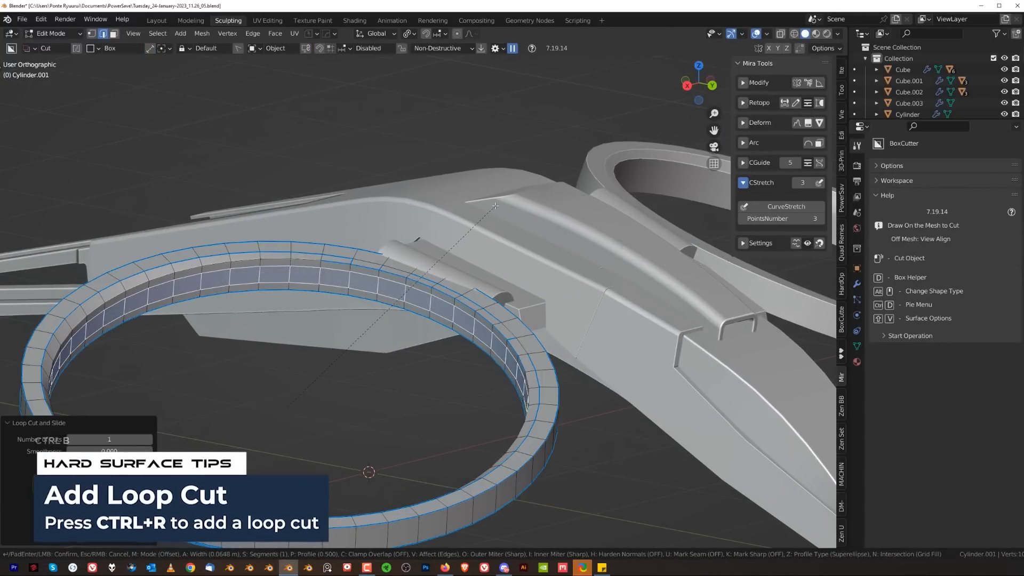
left_click(496, 211)
- Extrude the ring's selected inner band along its normals with HardOps EM_Macro and return to Object Mode
key("shift+q")
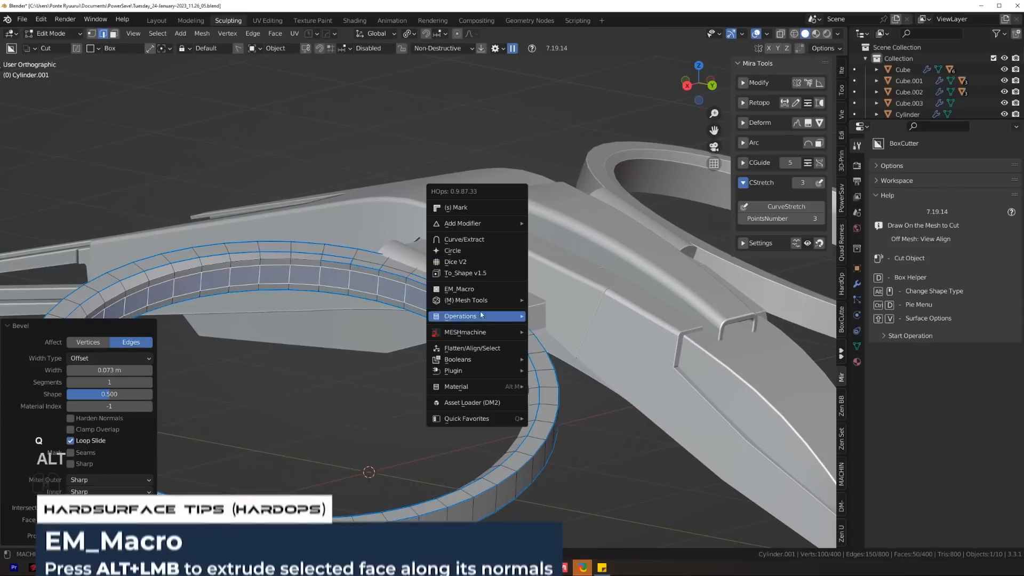
left_click(482, 289)
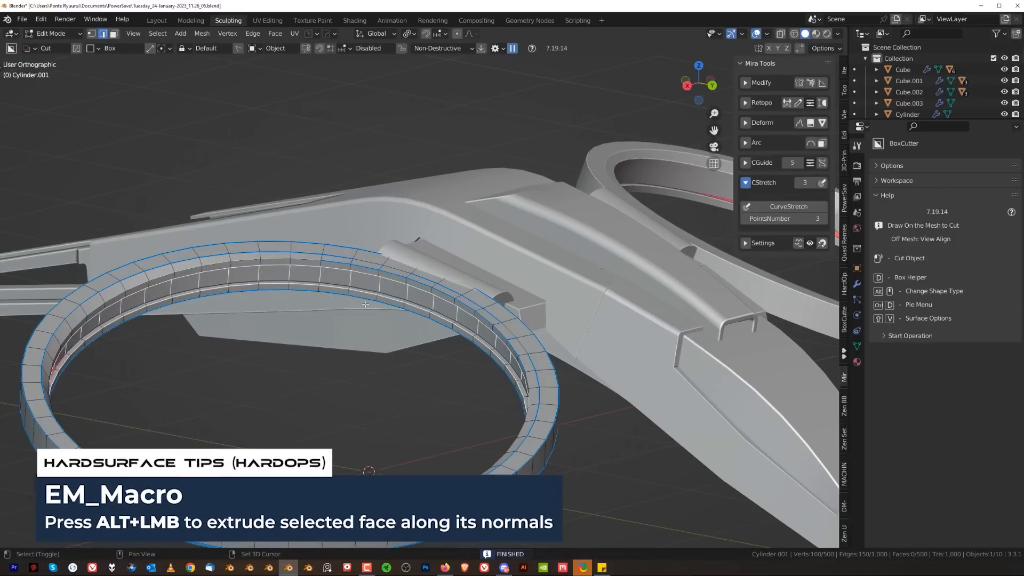
key("Tab")
scroll(422, 319, "up", 5)
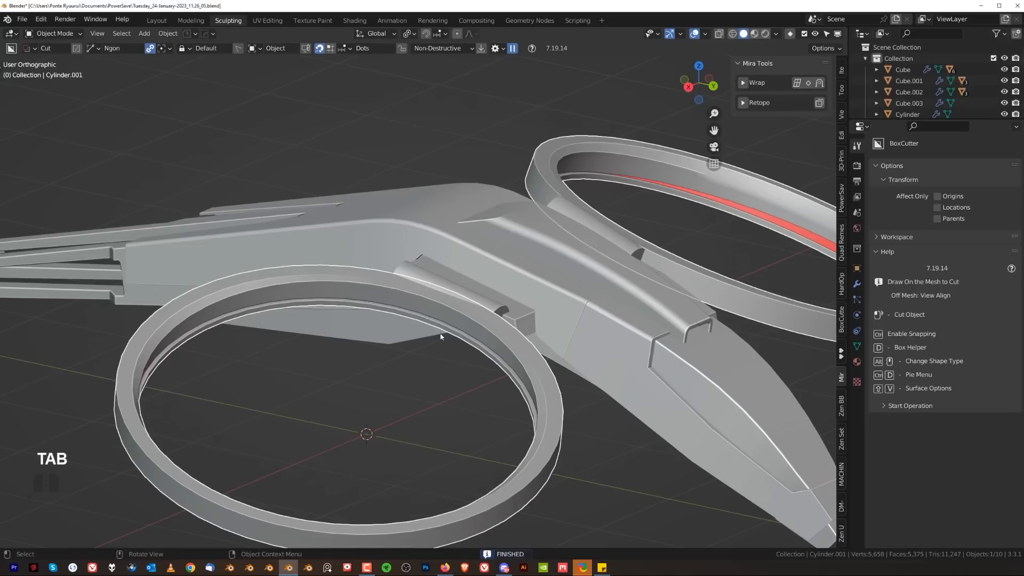
- Snap the 3D cursor to the selected side ring
key("shift+s")
left_click(312, 348)
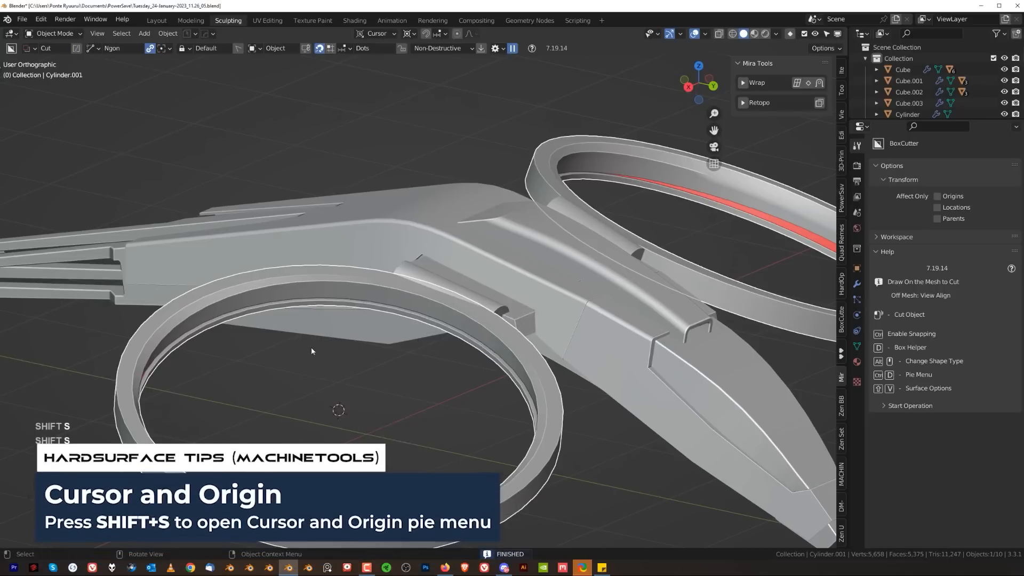
scroll(373, 363, "down", 4)
middle_click_drag(386, 360, 429, 310)
scroll(430, 309, "up", 5)
middle_click_drag(507, 310, 448, 380, "shift")
scroll(479, 297, "down", 4)
middle_click_drag(338, 288, 350, 300)
- Add a 2 m plane mesh from the right orthographic view
key("shift+a")
mouse_move(350, 301)
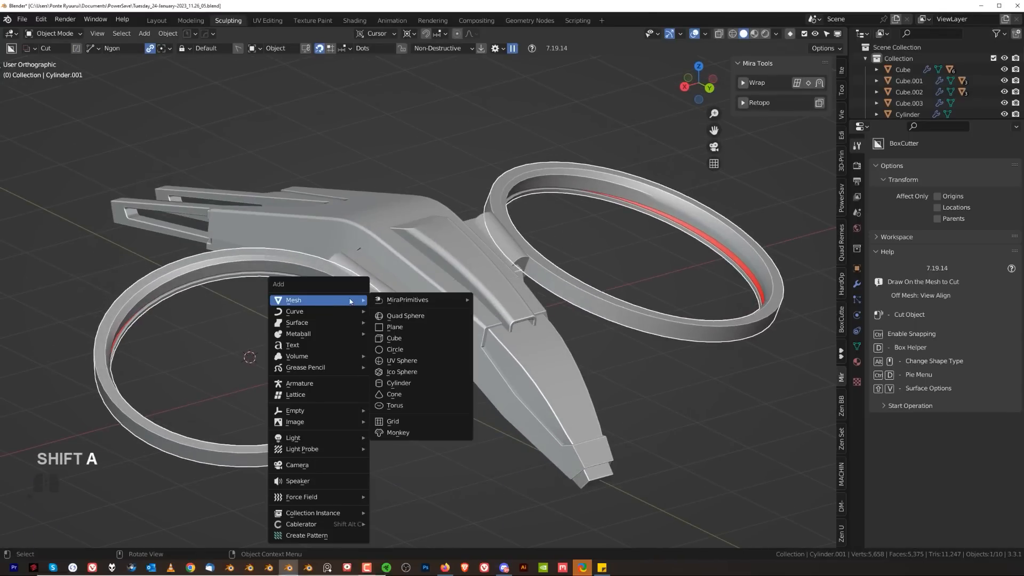
scroll(763, 277, "down", 3)
middle_click_drag(763, 277, 572, 329, "alt")
key("KP_5")
key("KP_5")
middle_click_drag(808, 320, 475, 315, "shift")
key("shift+a")
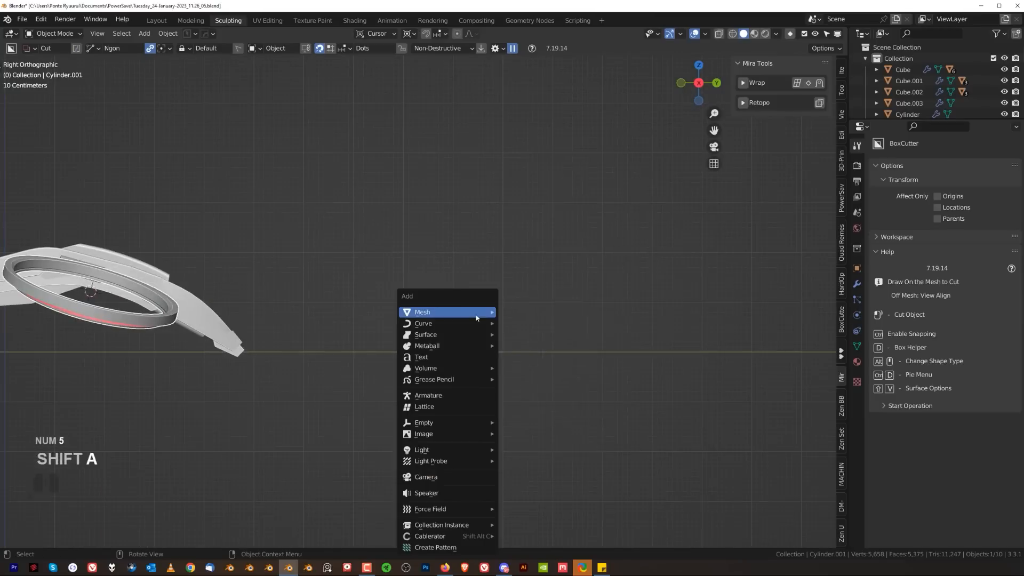
mouse_move(488, 313)
left_click(534, 345)
- Move the new plane about 7 m along Y, clear of the body, and save the file incrementally with PowerSave
key("g")
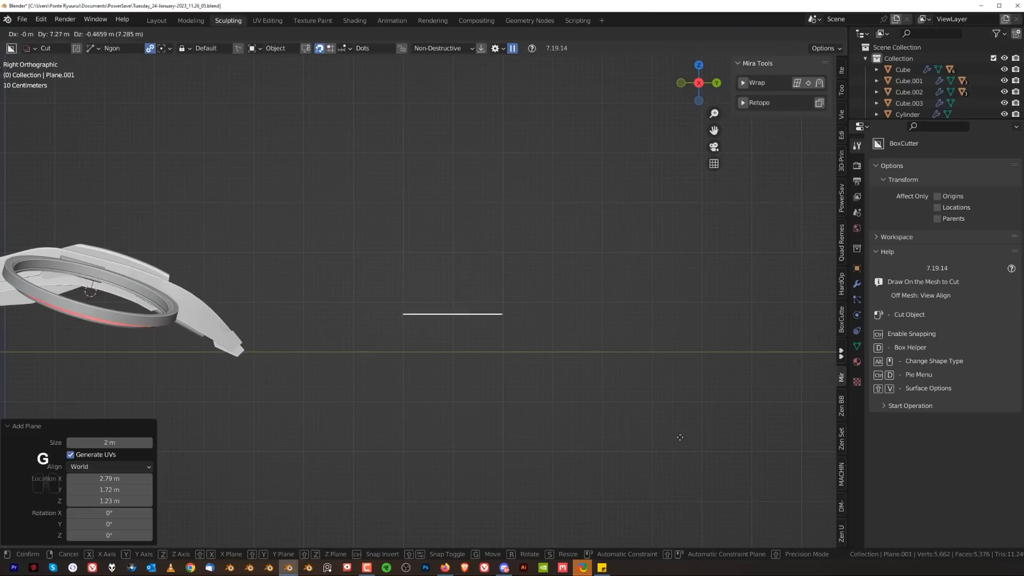
left_click(458, 331)
left_click(188, 34)
left_click(199, 72)
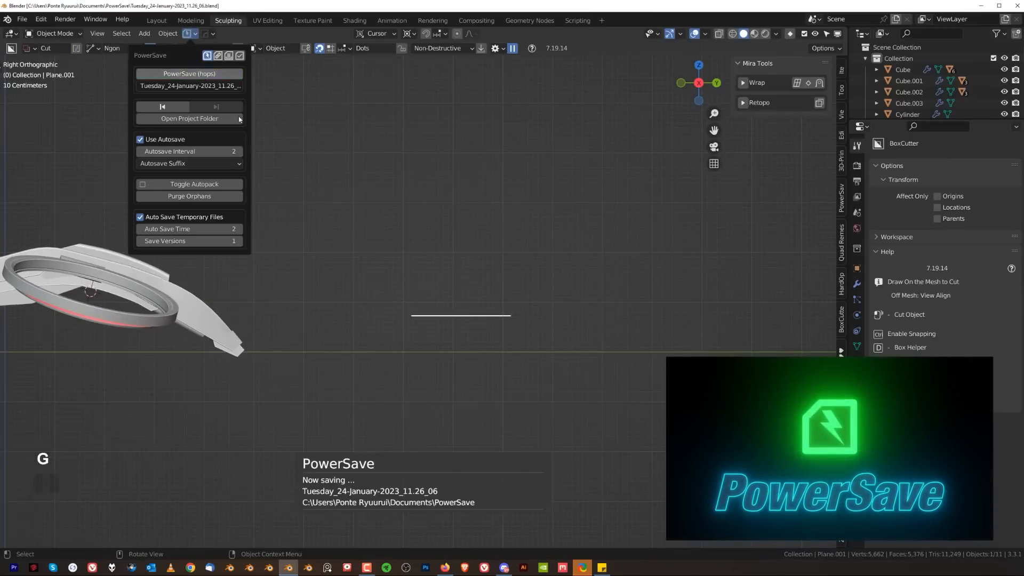
- Move the plane about 0.43 m along Y and -0.72 m along Z, down to the ground line
scroll(465, 283, "up", 2)
middle_click_drag(465, 283, 385, 238, "shift")
scroll(385, 237, "up", 2)
key("g")
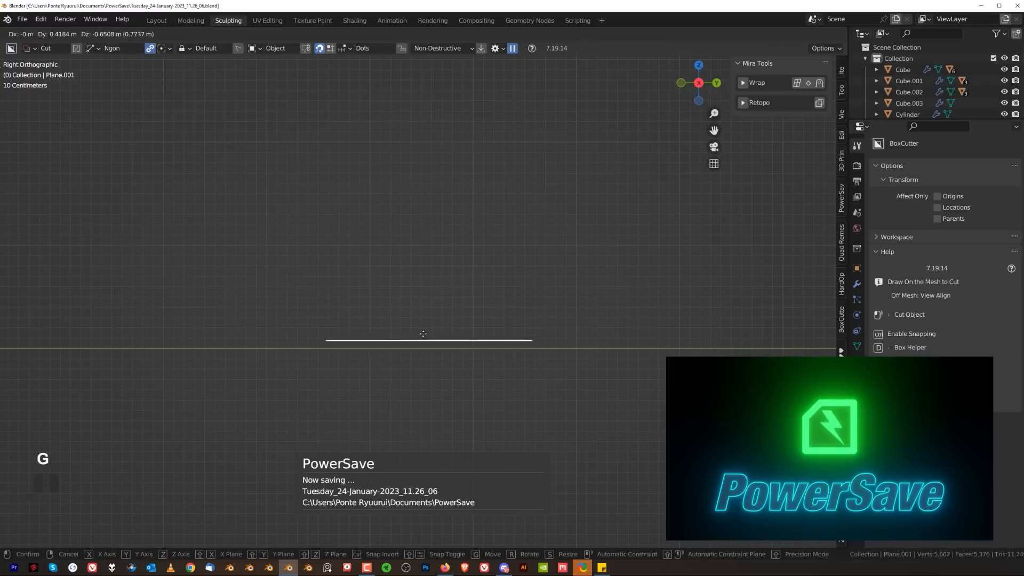
left_click(423, 334)
- From the top view, reset the 3D cursor to the world origin and snap the plane to it
key("KP_7")
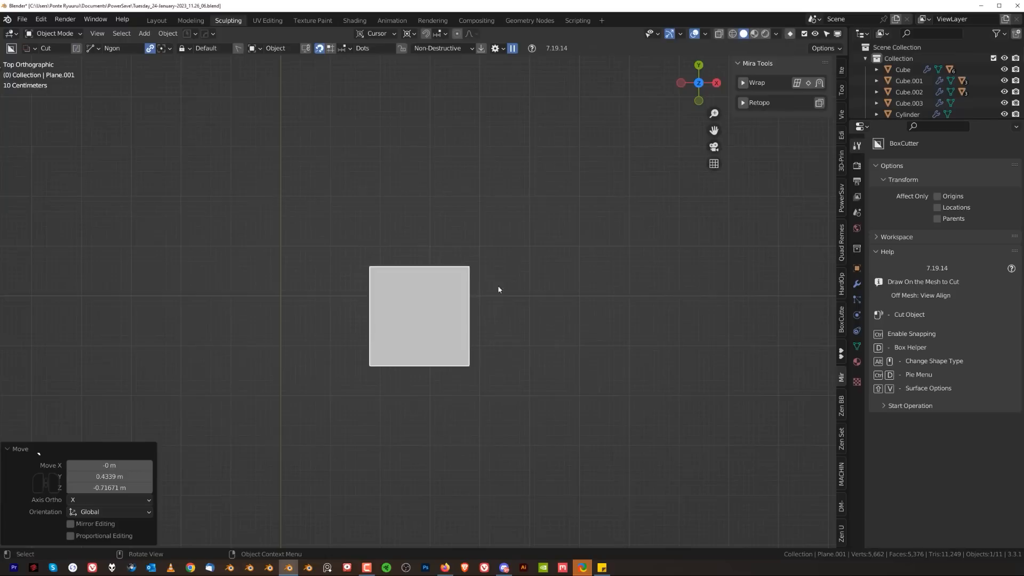
scroll(497, 288, "down", 5)
key("shift+s")
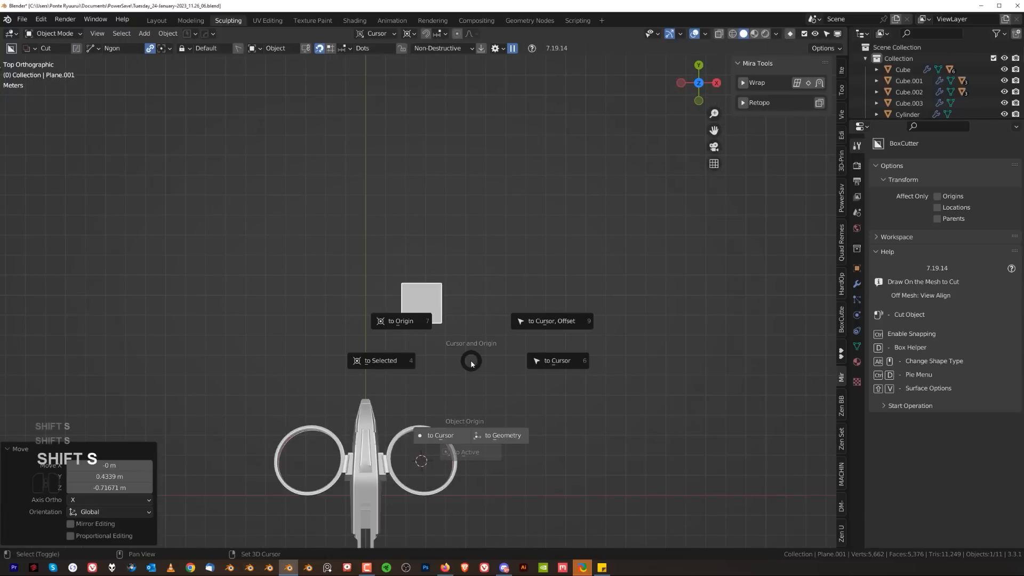
left_click(386, 331)
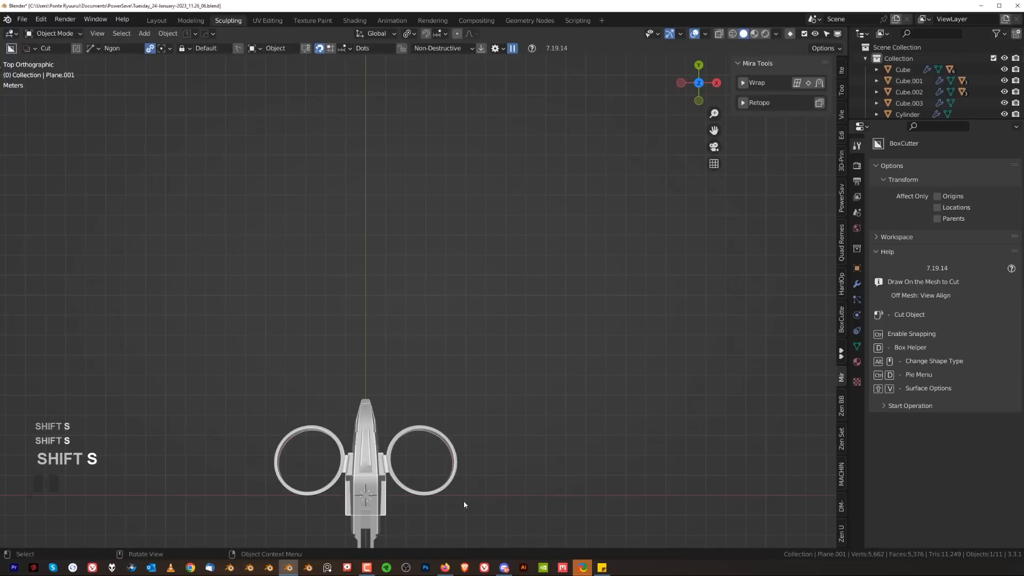
- Move the plane about 10.04 m along Y from the origin, keeping it on the centre line
key("g")
key("y")
left_click(370, 294)
scroll(370, 268, "up", 5)
middle_click_drag(370, 268, 601, 283, "shift")
scroll(601, 283, "up", 1)
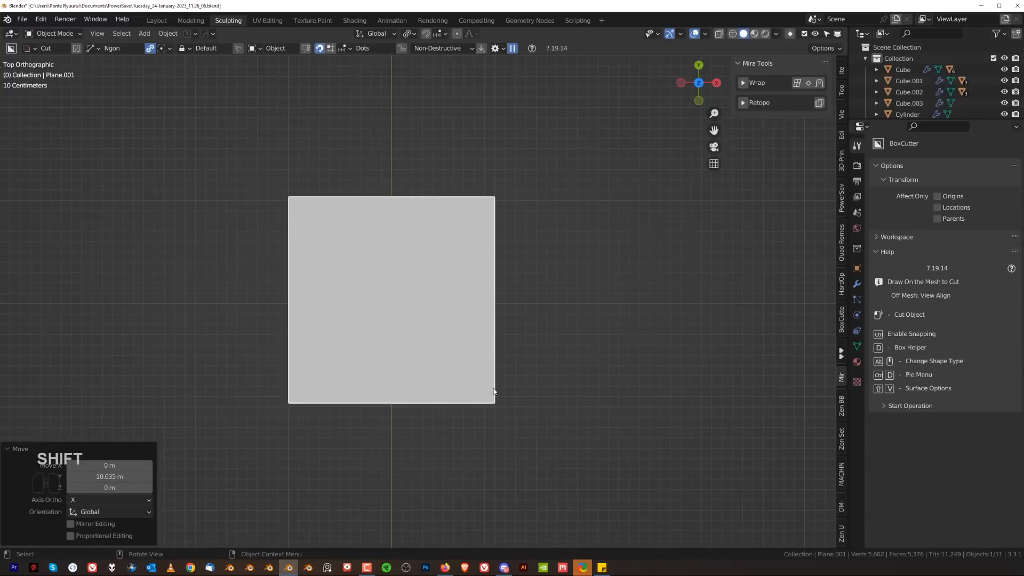
- Narrow the plane by scaling it to about 0.48 along X
middle_click_drag(522, 378, 526, 377)
key("s")
key("x")
left_click(542, 345)
scroll(523, 383, "down", 7)
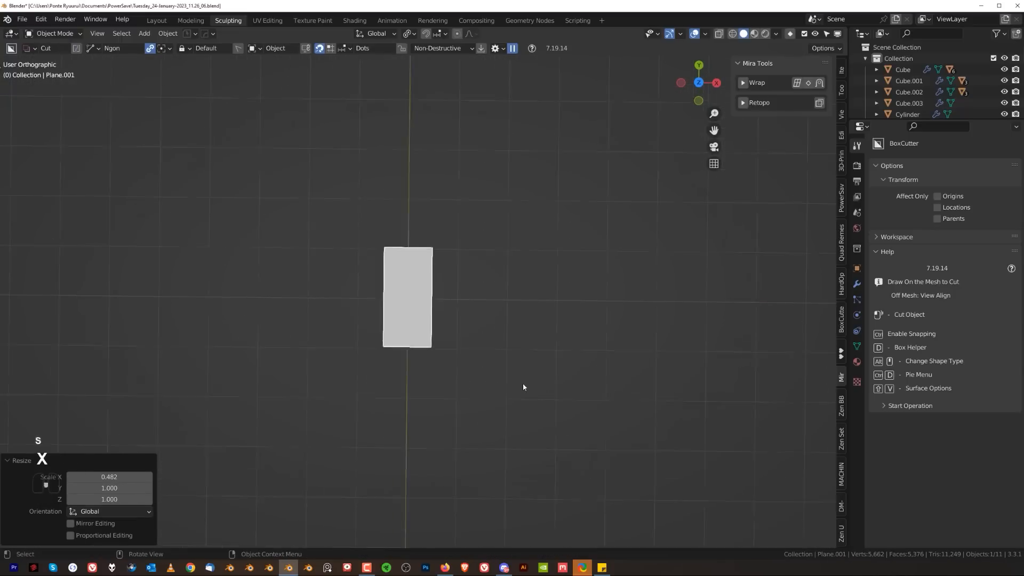
- Duplicate the side ring and place the copy about 0.36 m along X and 8.33 m along Y, level with the plane
key("KP_7")
scroll(480, 471, "down", 3)
left_click(486, 418)
scroll(449, 433, "up", 3)
key("shift+d")
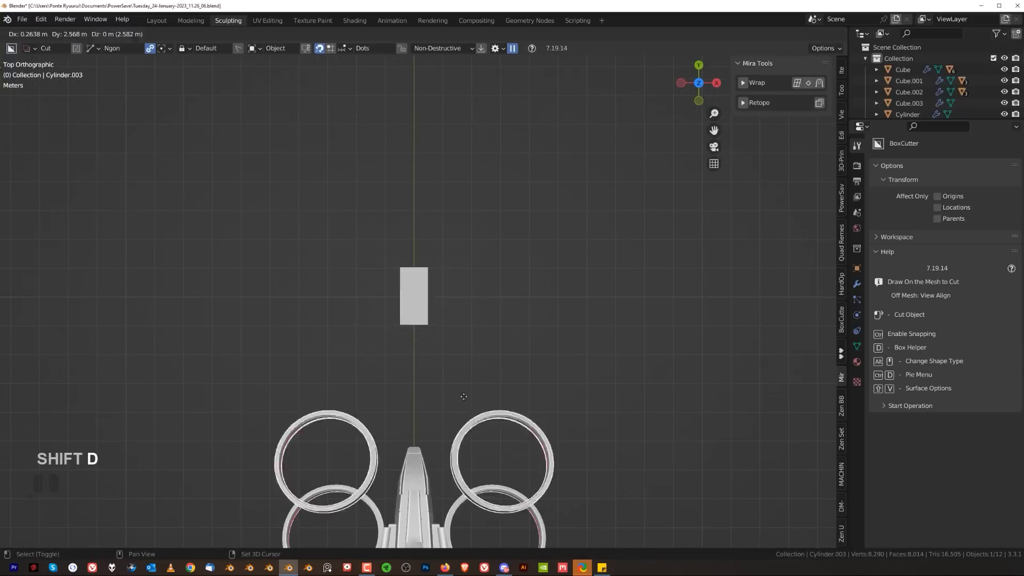
left_click(456, 297)
scroll(373, 320, "up", 6)
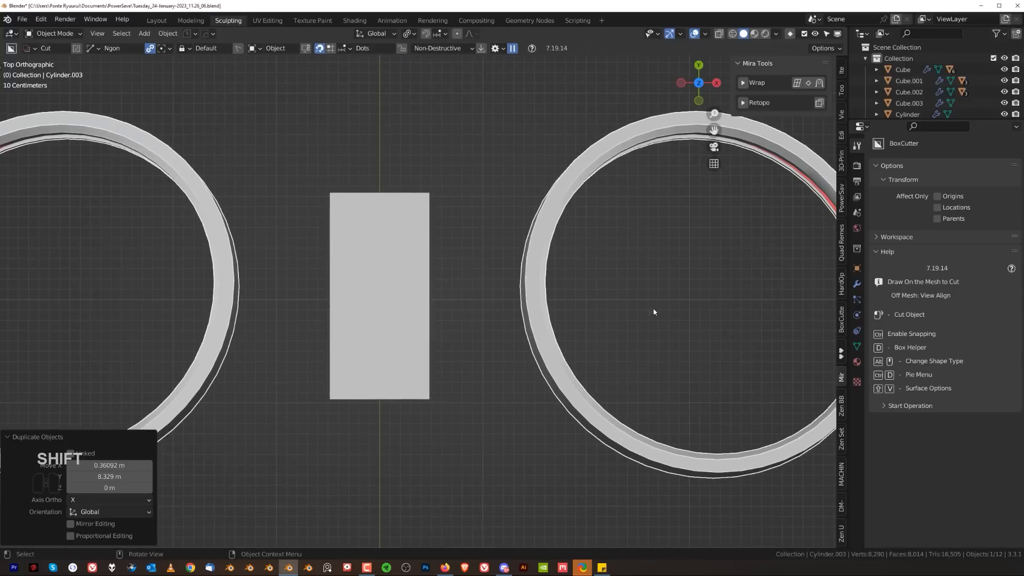
- Remove both mirror modifiers from the duplicated ring and move the remaining single ring around the plane
key("g")
right_click(462, 310)
key("ctrl+grave")
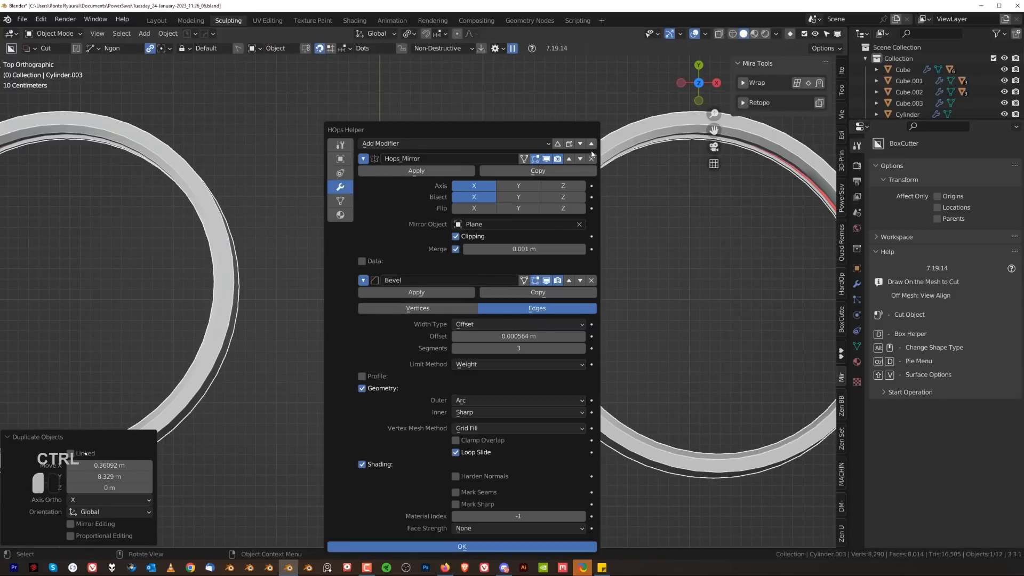
left_click(592, 170)
left_click(591, 55)
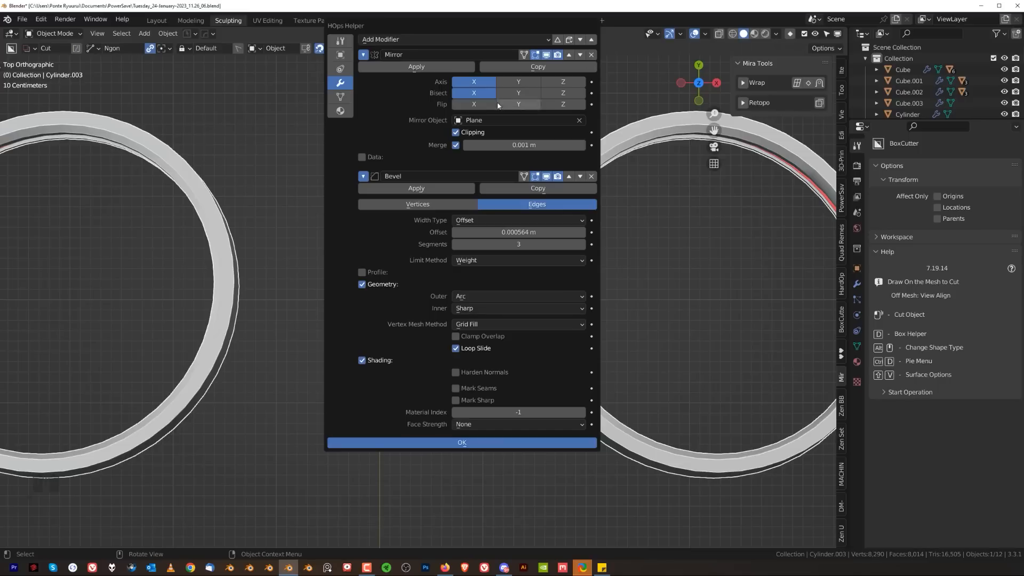
left_click(591, 55)
left_click(554, 314)
key("g")
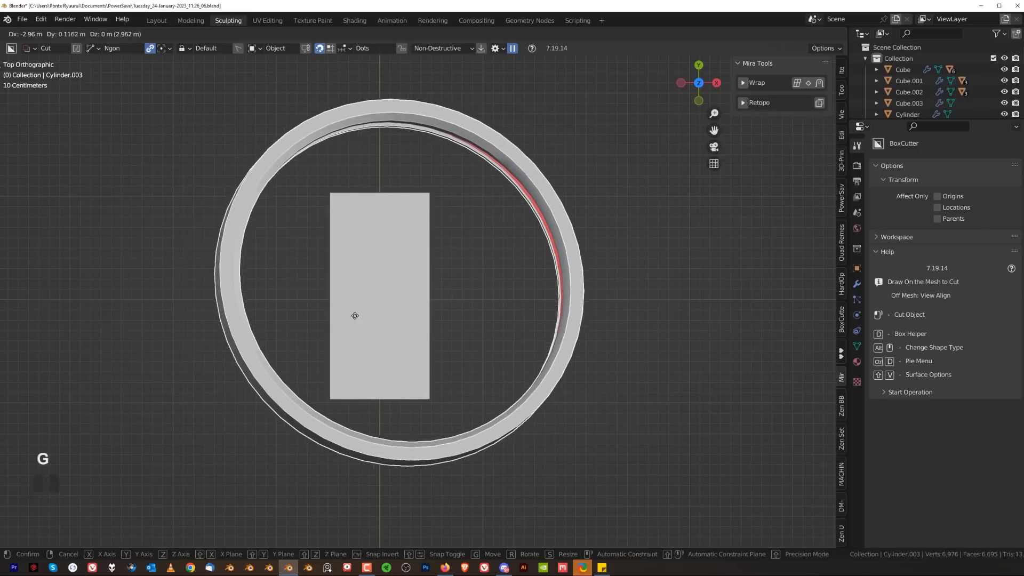
left_click(321, 330)
- Widen the plane inside the ring by scaling it about 1.99 along X
left_click(383, 320)
middle_click_drag(394, 319, 399, 342, "shift")
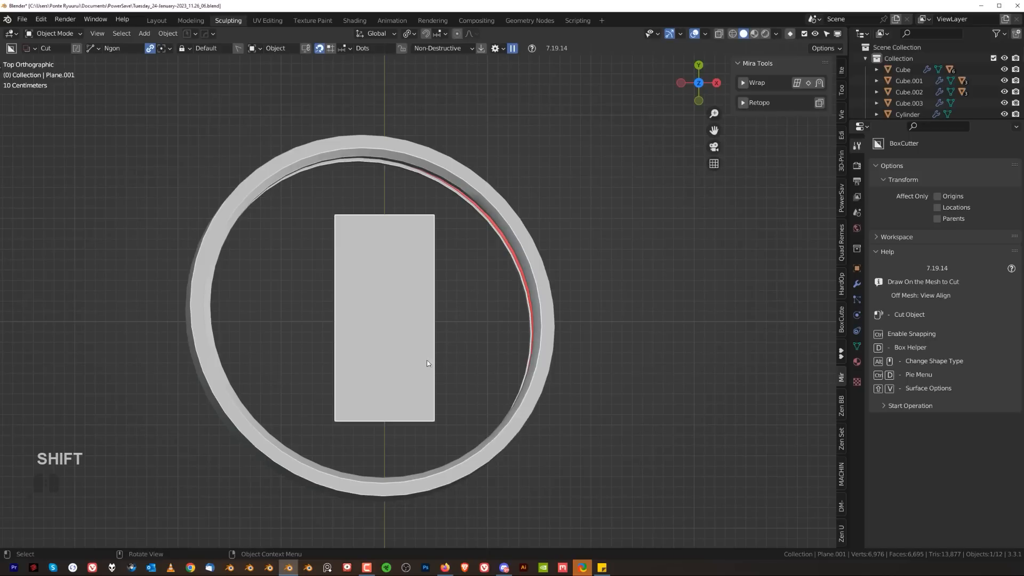
key("s")
right_click(497, 331)
key("s")
key("x")
left_click(533, 351)
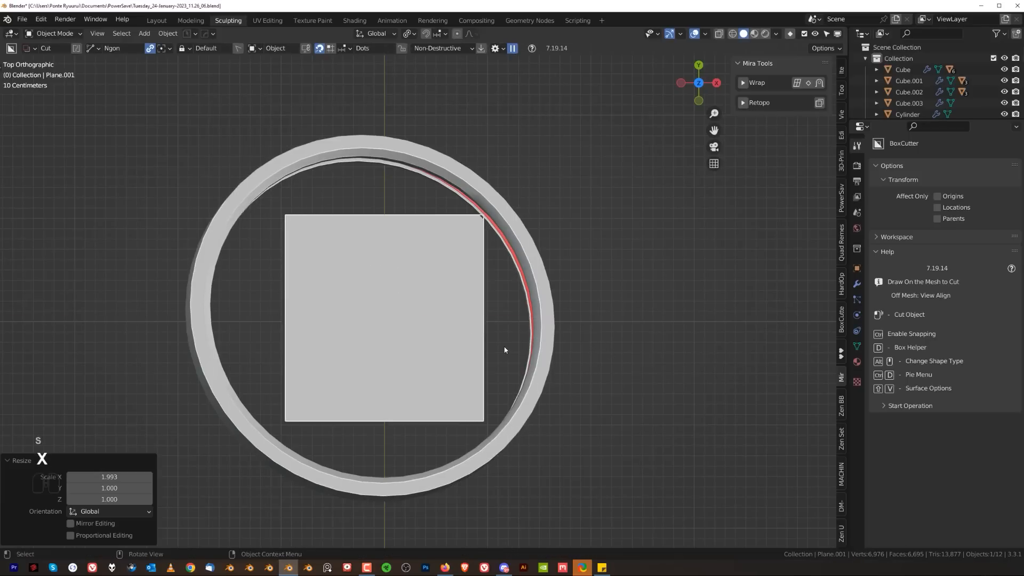
- Move the plane about -0.21 m along X and 0.78 m along Y so it overlaps the ring's upper edge
key("g")
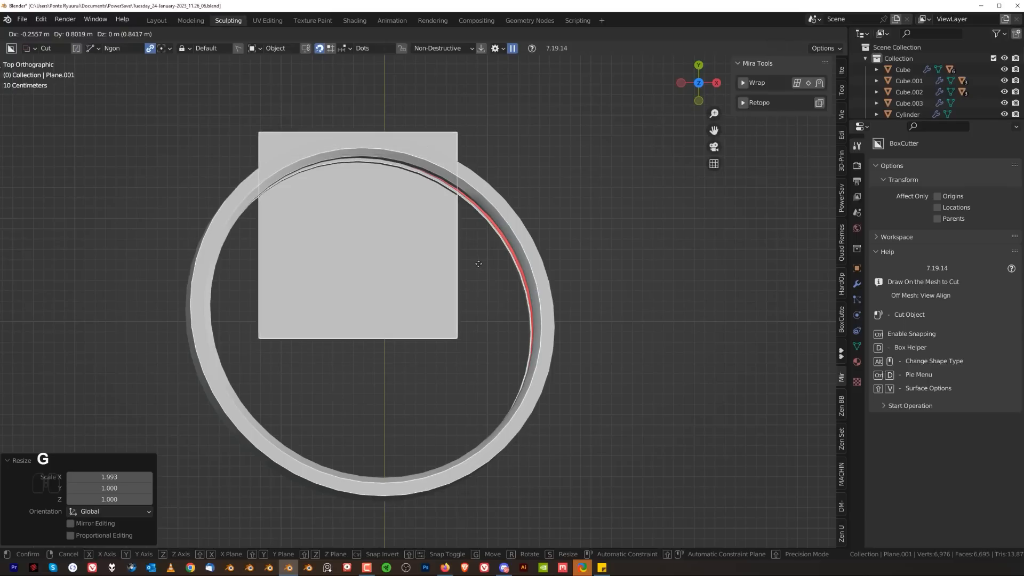
left_click(482, 266)
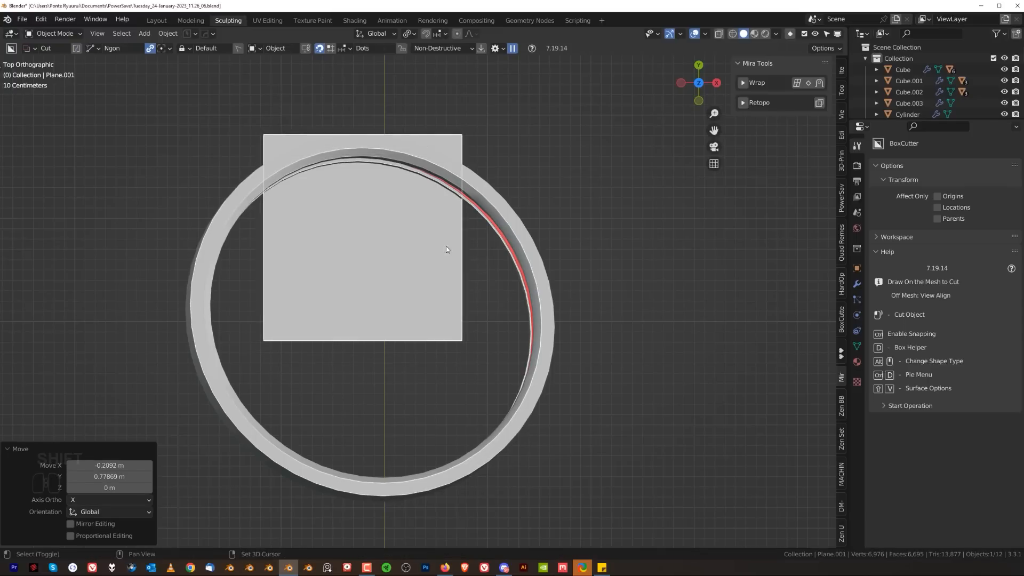
middle_click_drag(446, 245, 438, 299, "shift")
- Add a vertical loop cut through the plane's middle and lower its two upper corners to follow the ring's curve
key("Tab")
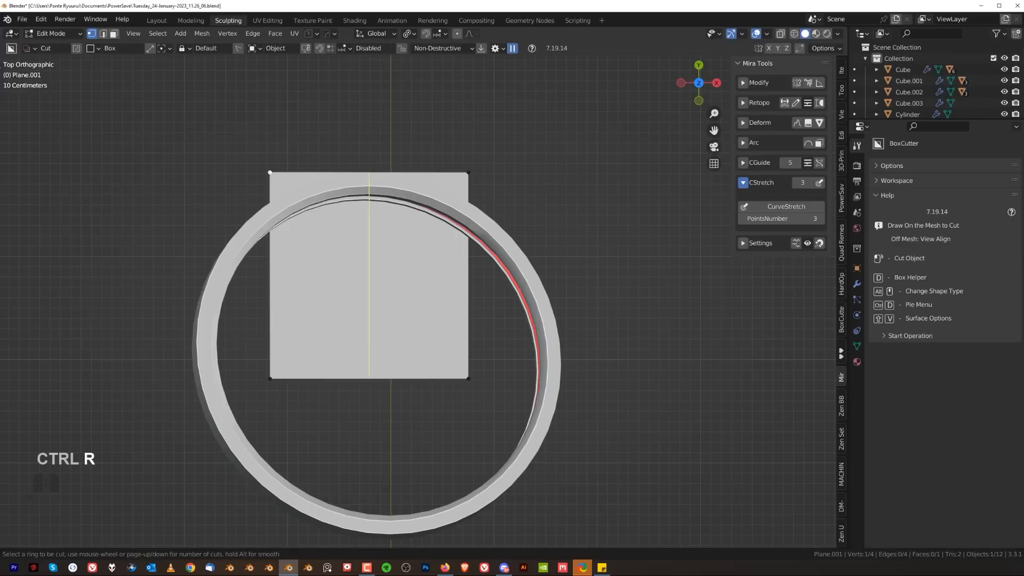
left_click(288, 191)
key("g")
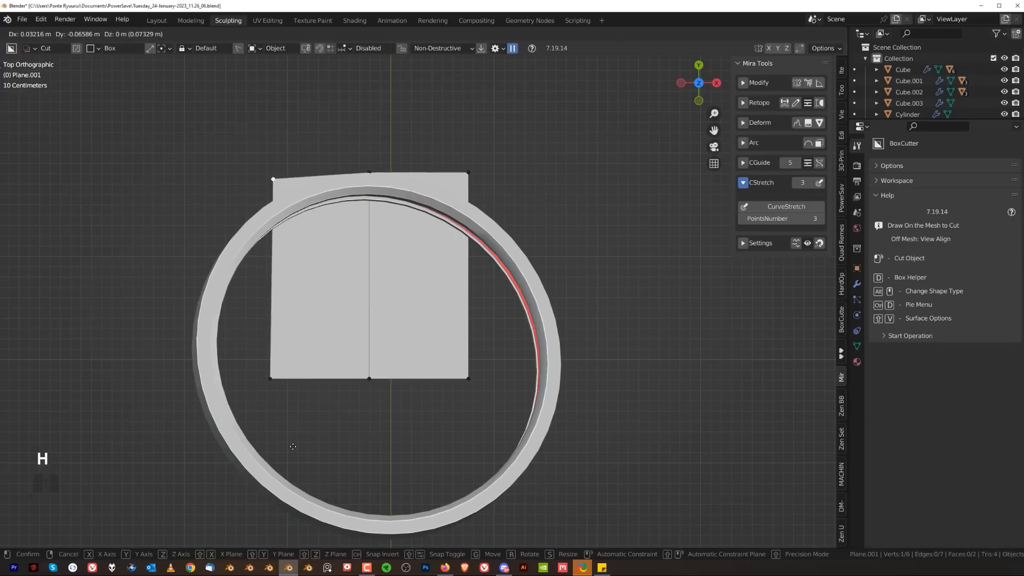
left_click(292, 473)
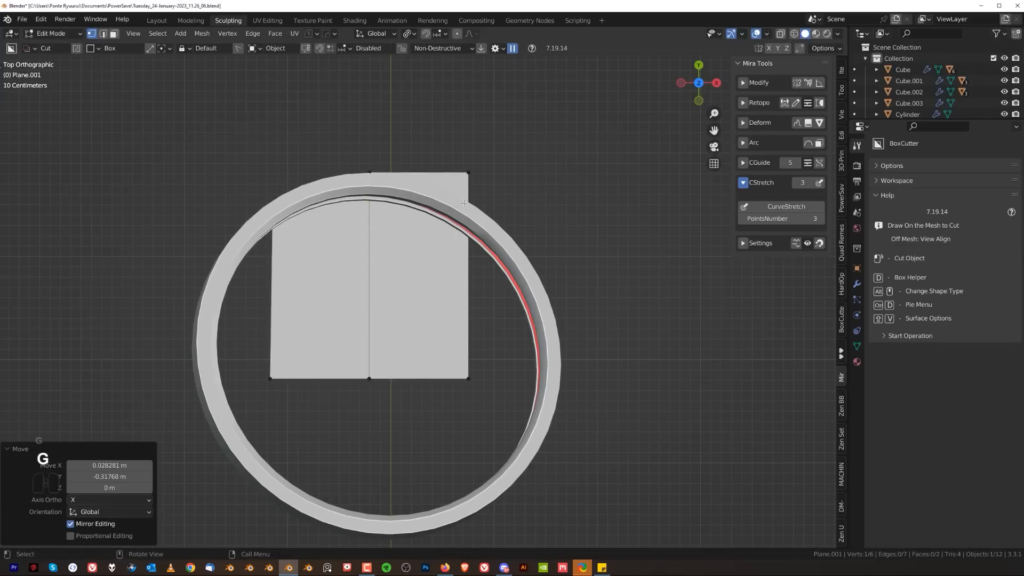
left_click(469, 173)
key("g")
key("g")
left_click(472, 218)
- Bevel the plane's middle edge with a width of about 0.747 m and 6 segments, then return to Object Mode
left_click(370, 172)
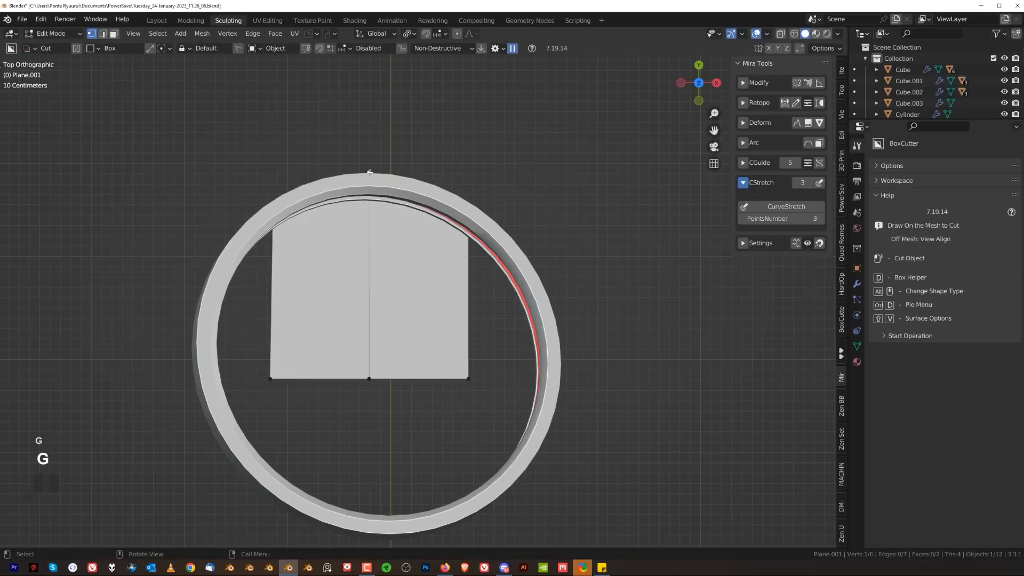
key("ctrl+b")
right_click(409, 160)
key("Tab")
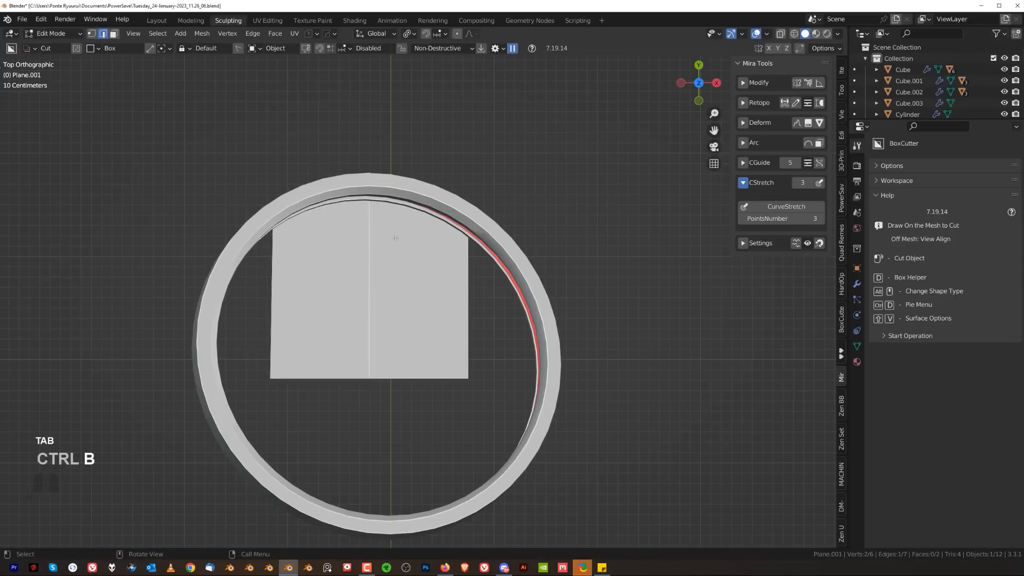
key("ctrl+b")
scroll(406, 240, "up", 5)
left_click(419, 241)
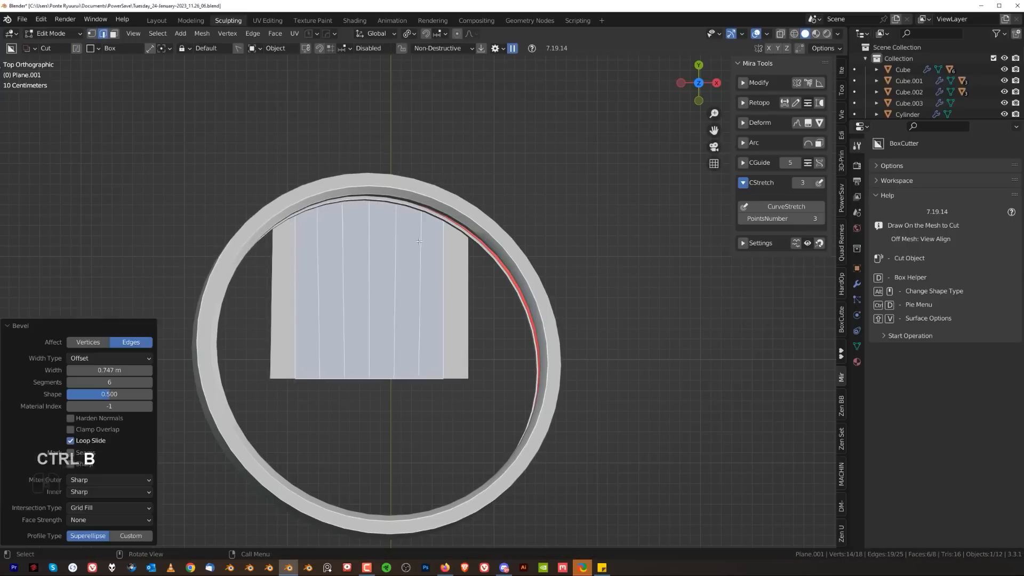
key("Tab")
- Cut away both sides of the plane with slanted BoxCutter Ngon cuts, leaving a wedge that narrows towards the ring's centre
left_click_drag(291, 163, 327, 419)
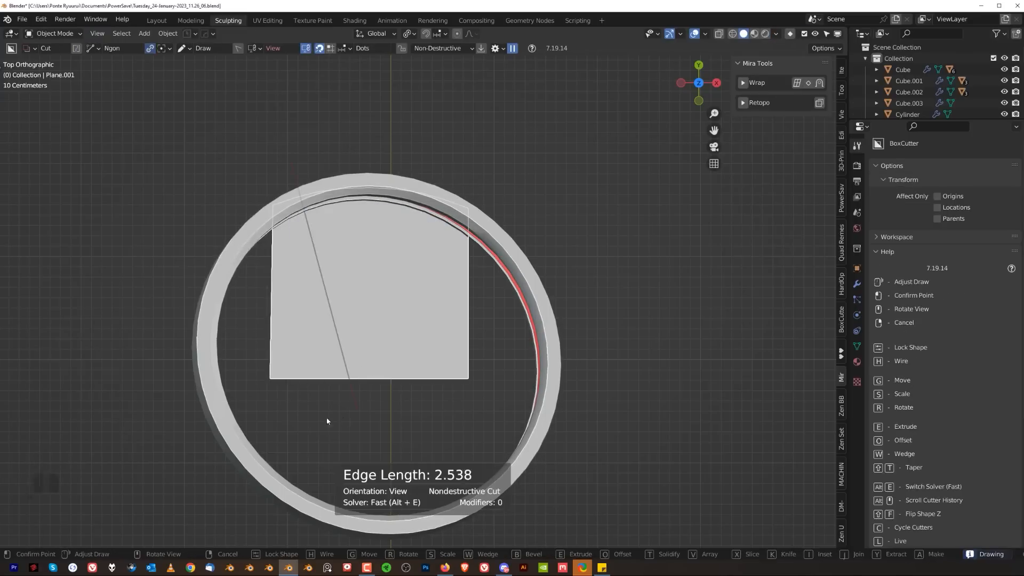
double_click(60, 430)
mouse_move(469, 146)
left_mouse_down()
mouse_move(382, 417)
mouse_move(396, 415)
left_mouse_up()
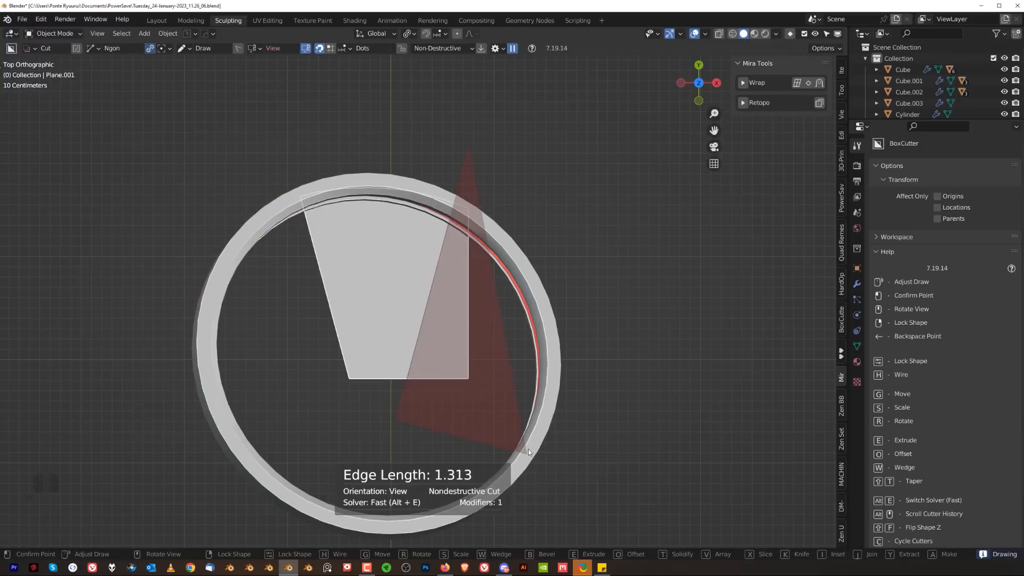
double_click(528, 449)
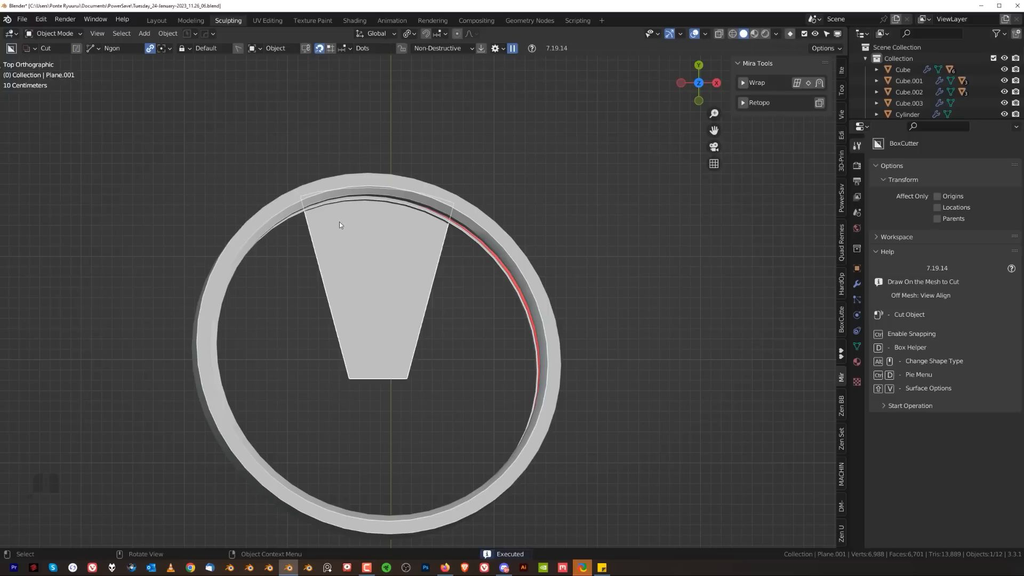
- Draw a tapered four-sided BoxCutter Ngon cut inside the wedge, following its slanted sides
mouse_move(333, 222)
left_mouse_down()
mouse_move(325, 254)
mouse_move(357, 336)
left_mouse_up()
left_click(398, 335)
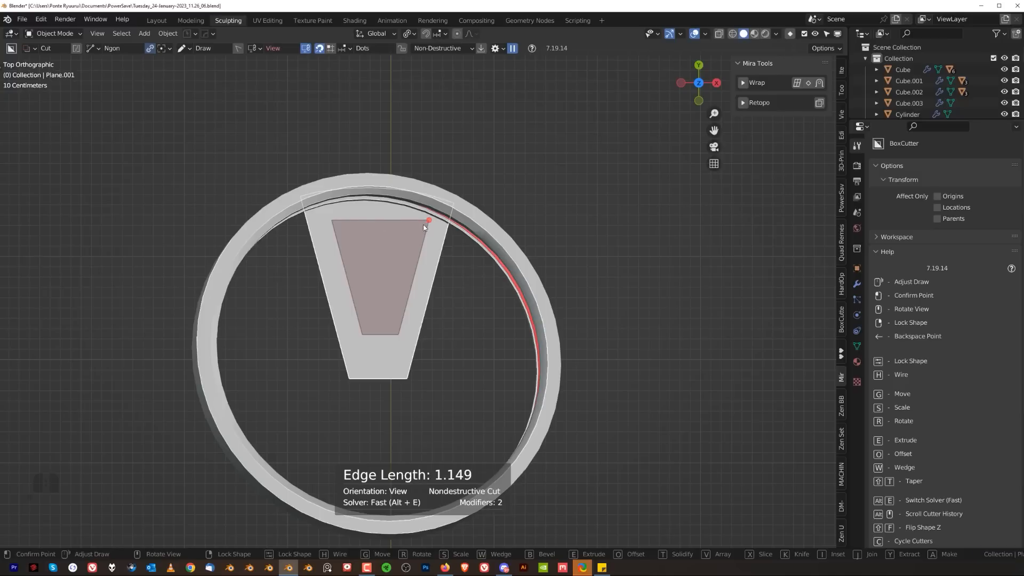
- Cut a tapered four-corner opening inside the spoke plate with the Ngon cutter, rounding its corners with a 4-segment bevel
left_click(428, 223)
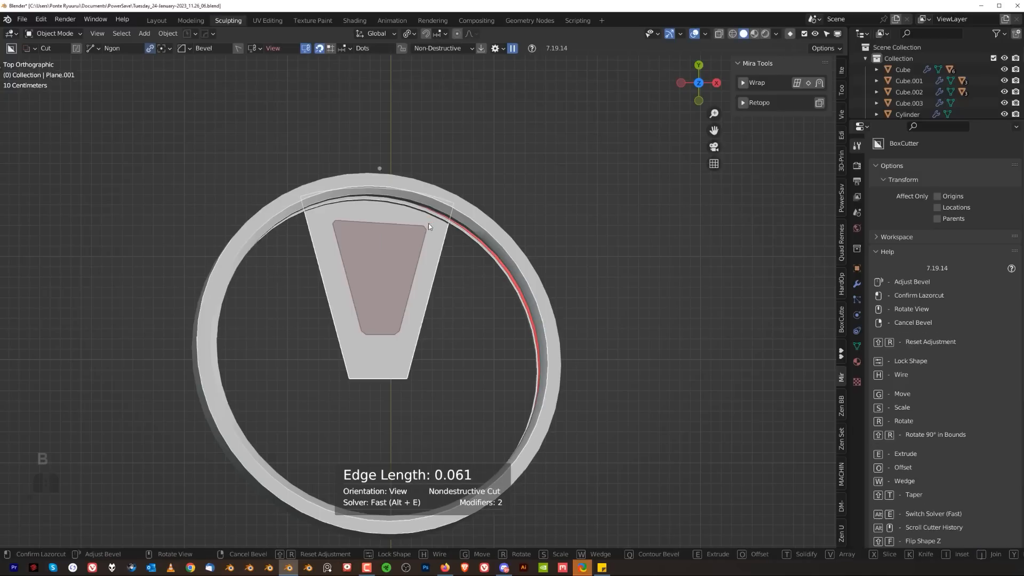
key("b")
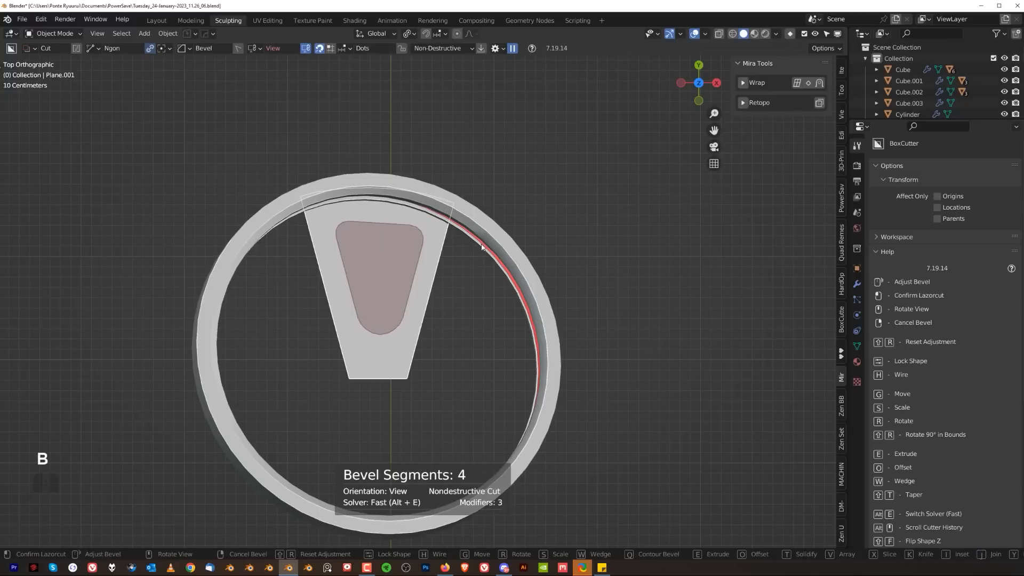
left_click(482, 244)
left_click(510, 320)
scroll(475, 334, "down", 3)
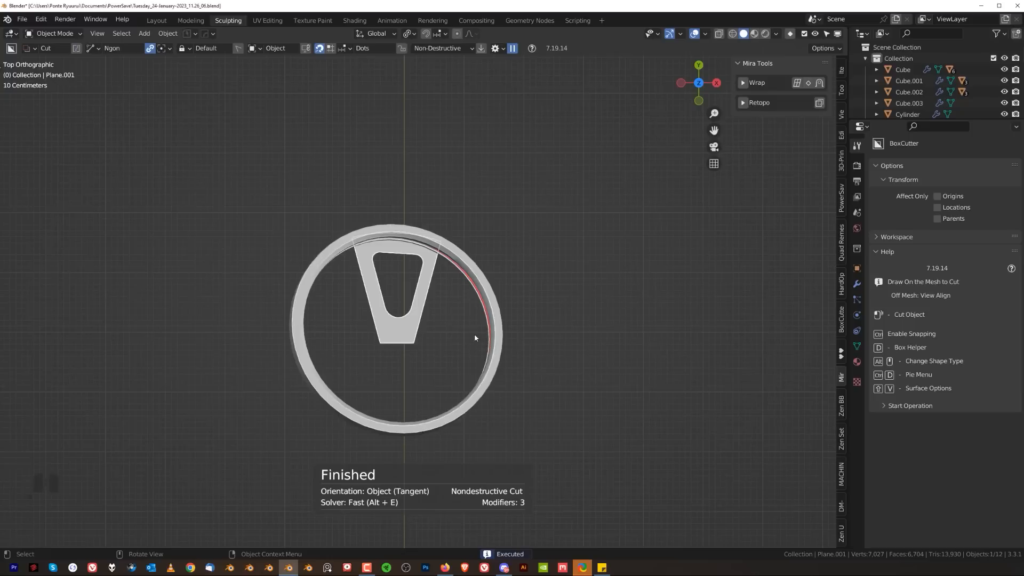
scroll(416, 347, "up", 2)
middle_click_drag(411, 296, 479, 229)
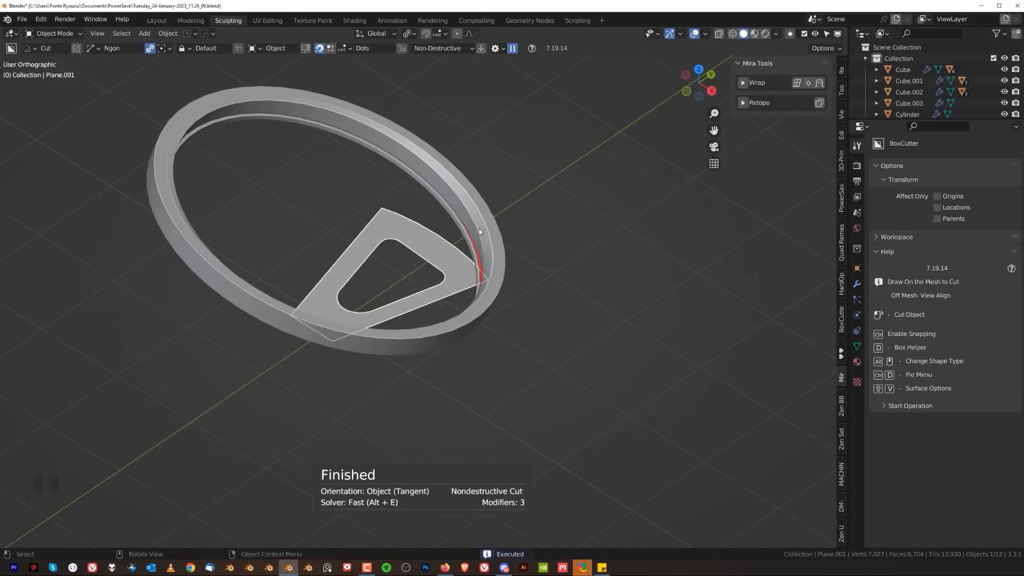
- Apply the spoke plate's scale and run HardOps Sharpen to apply its cut modifiers
key("ctrl+a")
left_click(481, 229)
key("q")
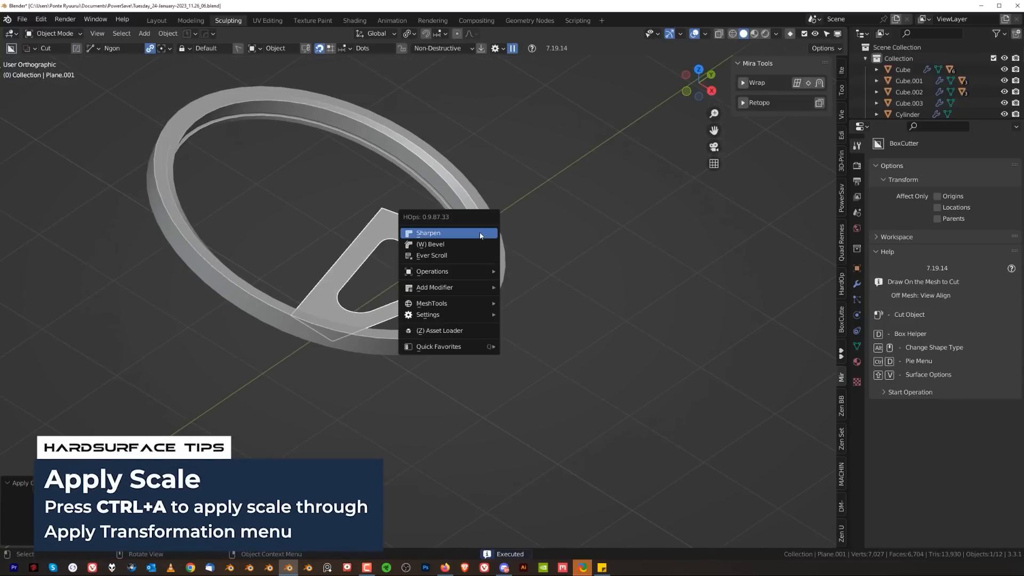
left_click(480, 236)
- Inspect the spoke plate in isolation and return to the whole model
key("KP_Divide")
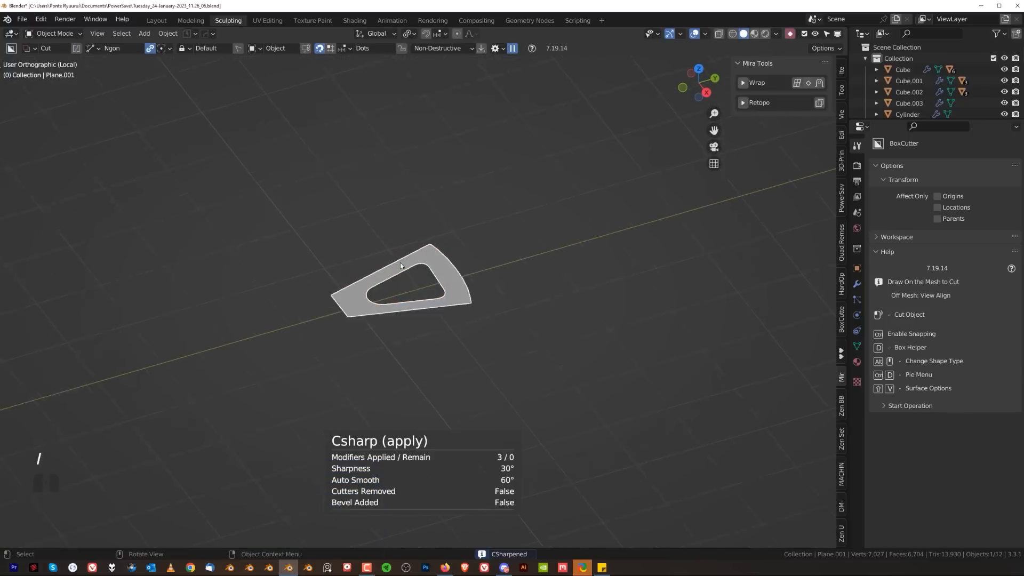
key("KP_3")
scroll(315, 260, "down", 3)
middle_click_drag(315, 260, 370, 267)
scroll(370, 267, "down", 4)
middle_click_drag(270, 325, 432, 291, "shift")
key("KP_Divide")
middle_click_drag(159, 401, 447, 267, "shift")
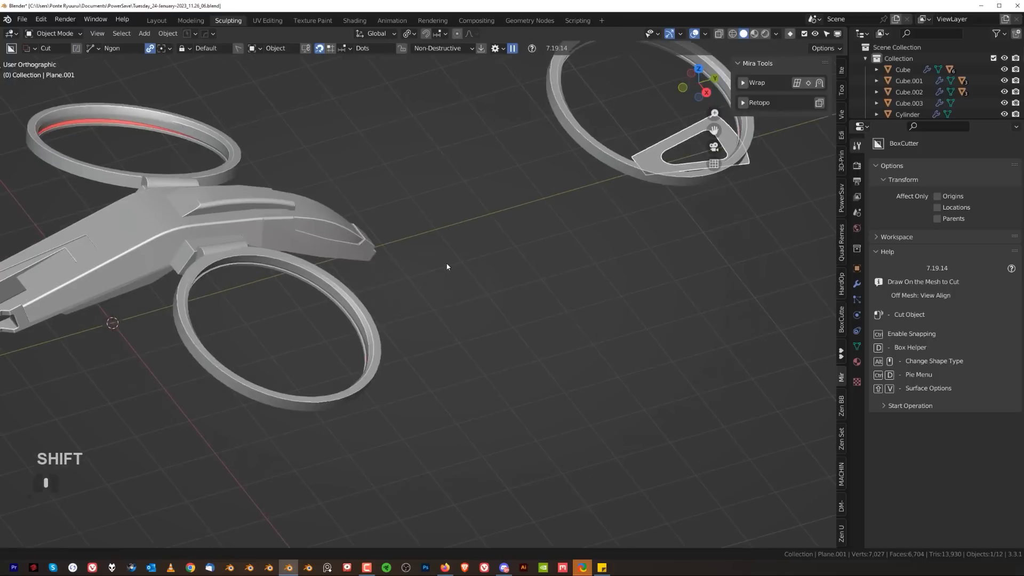
- Snap the 3D cursor to the nearer ring attached to the drone body and move the spoke plate to the cursor
left_click(379, 330)
key("shift+s")
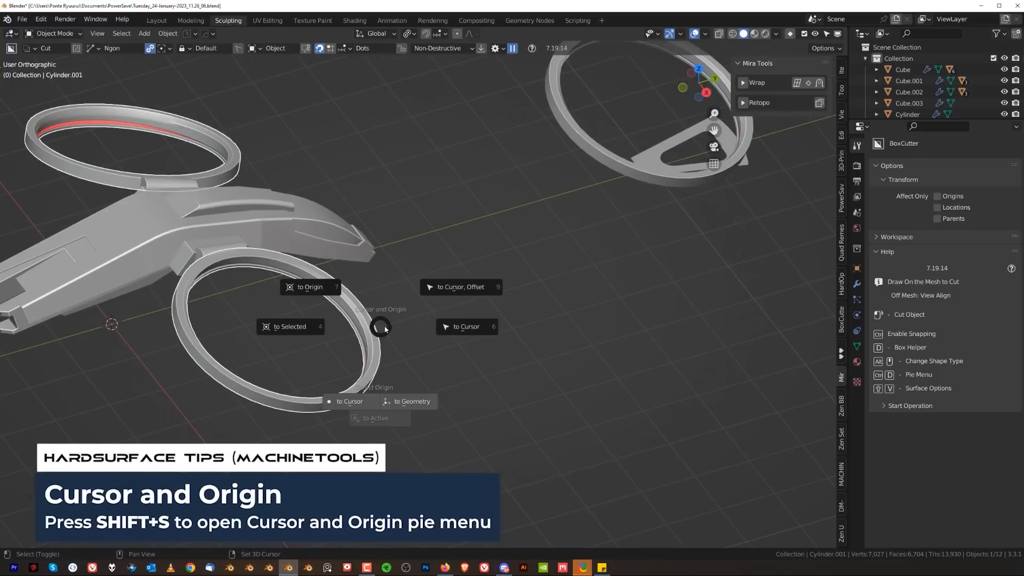
left_click(313, 331)
left_click(647, 160)
key("shift+s")
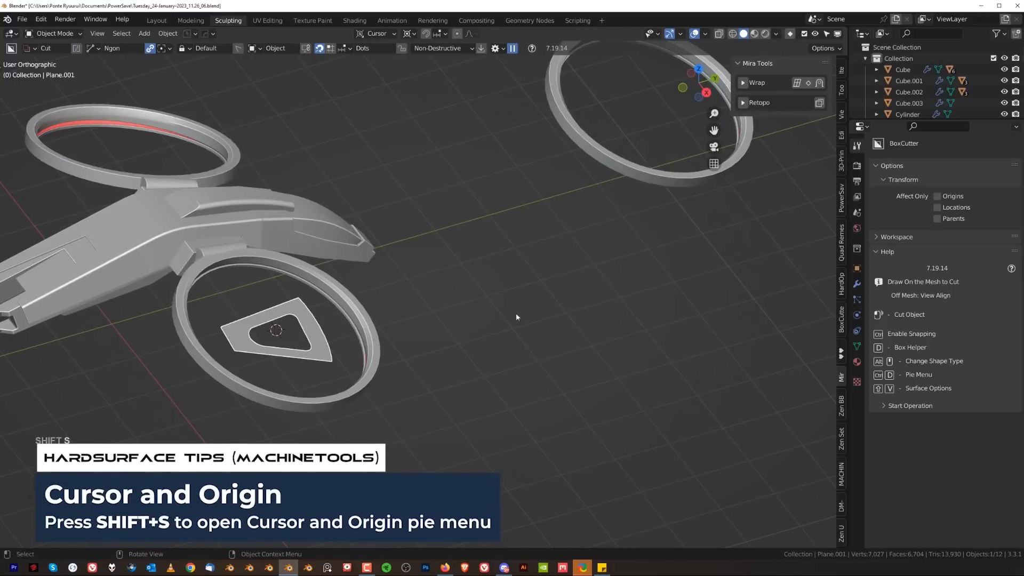
- Move the spoke plate about 0.75 m along the cursor's Y axis toward the ring's inner rim
middle_click_drag(388, 302, 336, 271)
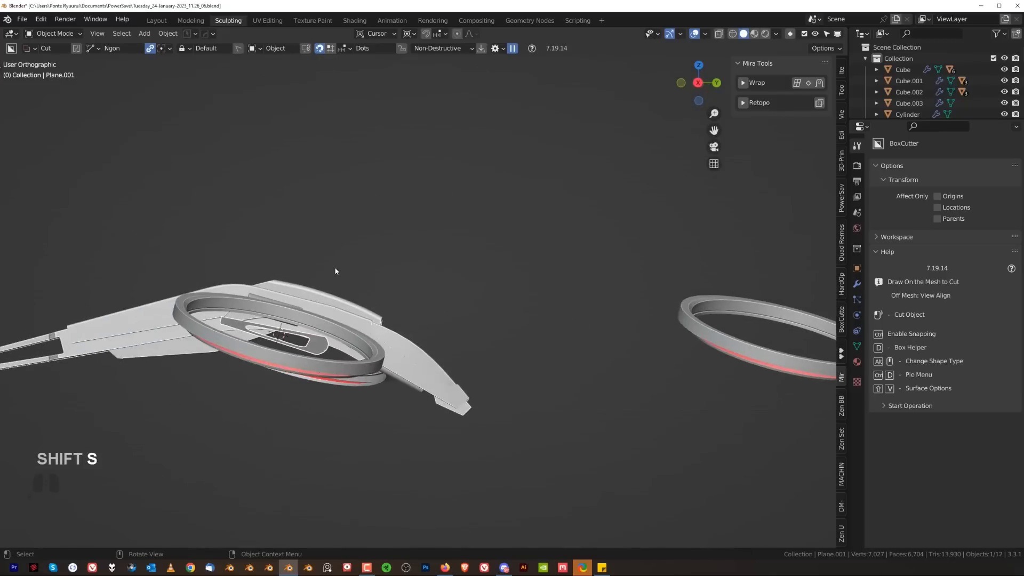
scroll(247, 313, "up", 3)
middle_click_drag(256, 340, 452, 334, "shift")
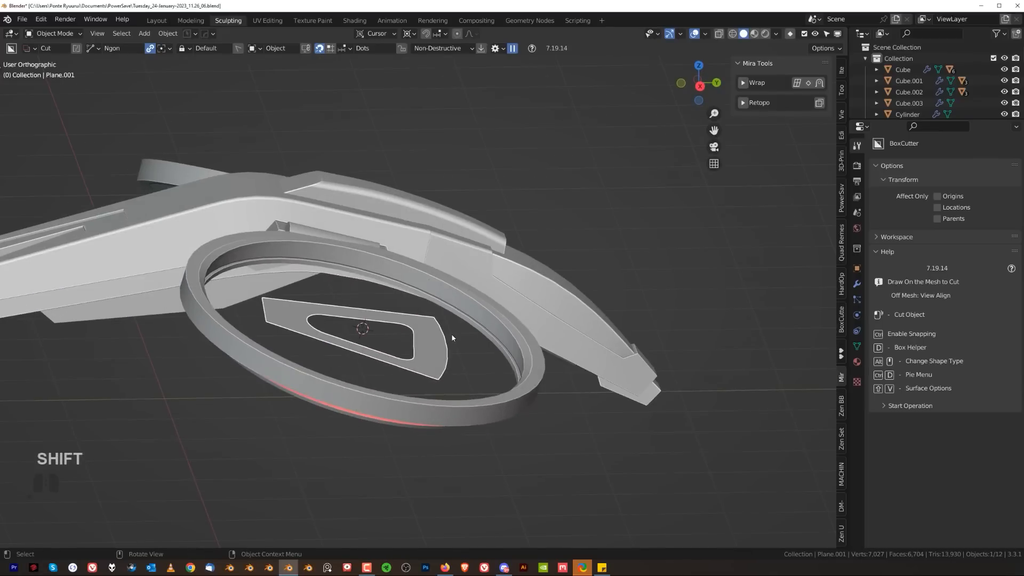
key("g")
key("y")
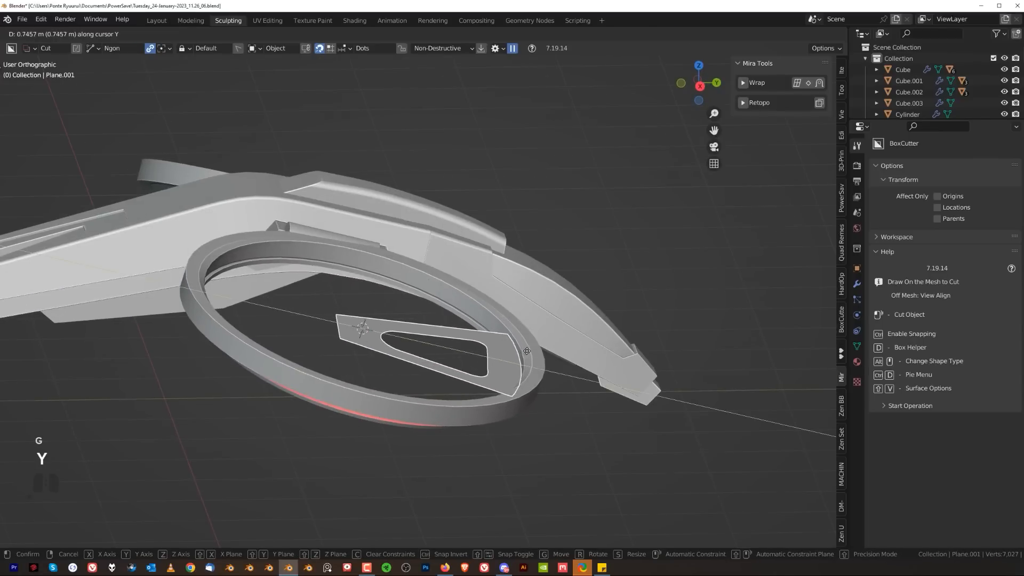
left_click(526, 359)
- Scale the spoke plate uniformly by 0.854 and move it about 0.275 m along the cursor's Y axis to meet the rim
middle_click_drag(527, 359, 527, 427)
key("s")
left_click(567, 424)
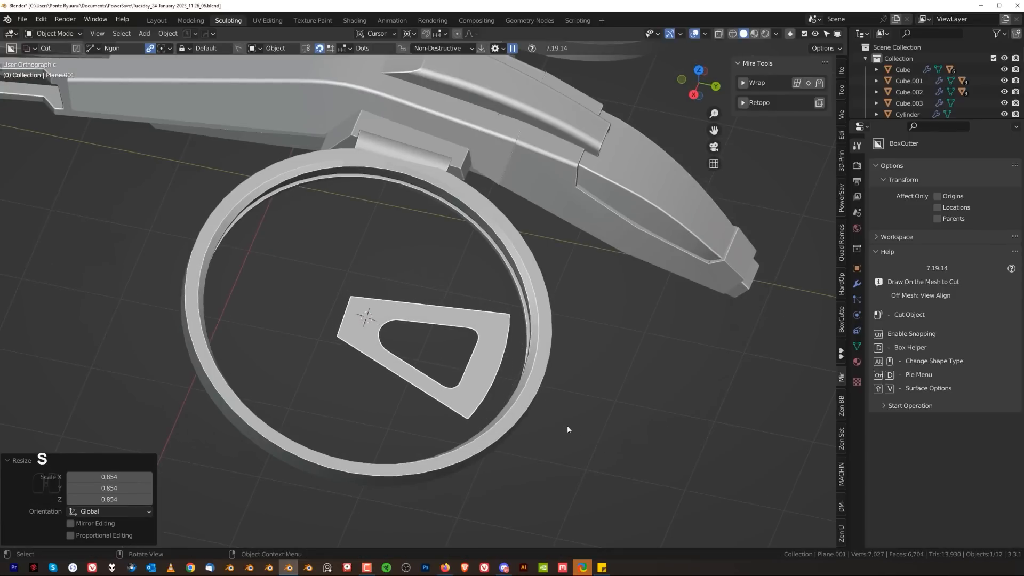
key("g")
key("y")
left_click(579, 393)
- Add a Solidify modifier to the spoke plate to give it thickness
key("q")
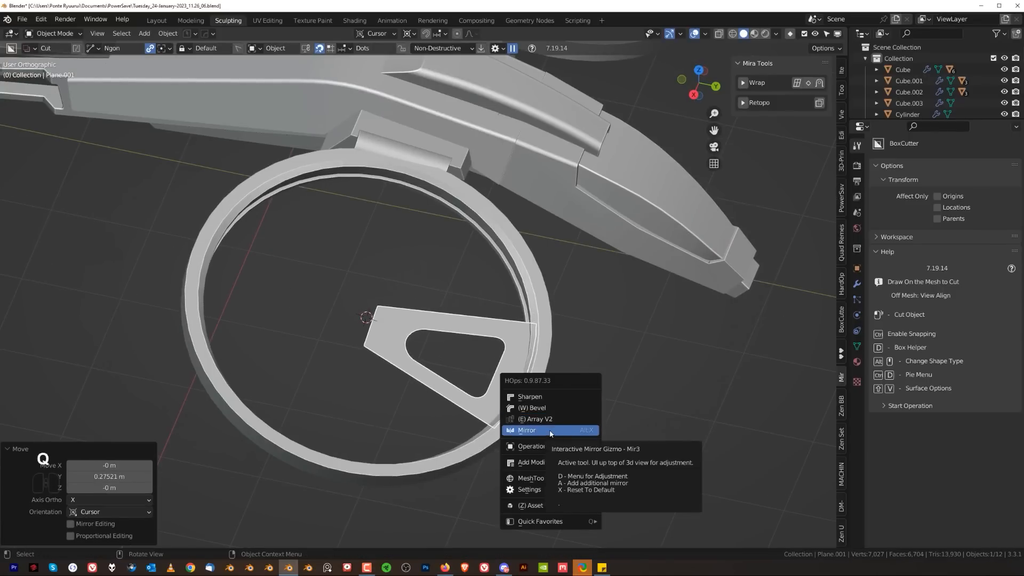
mouse_move(579, 445)
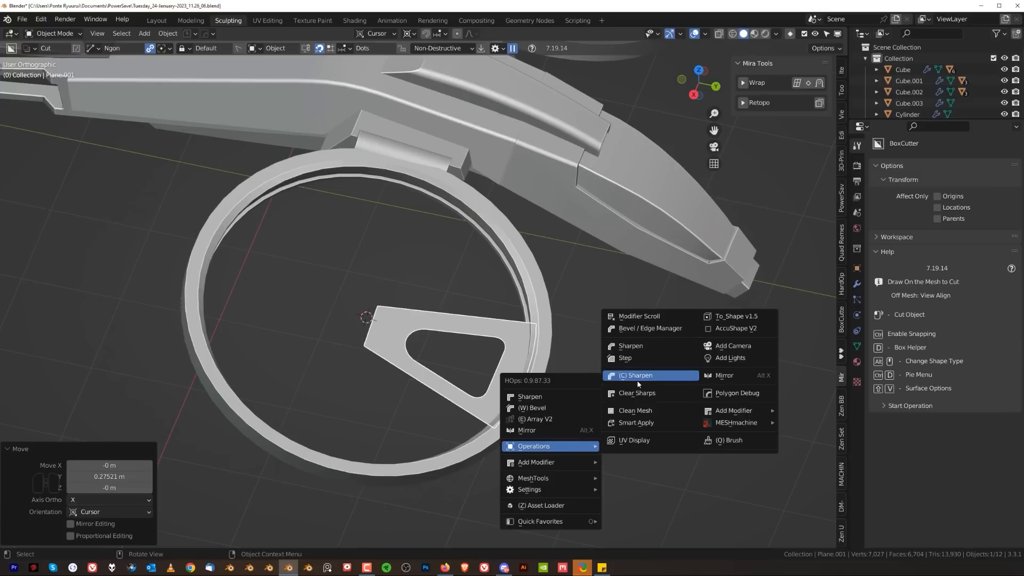
mouse_move(559, 471)
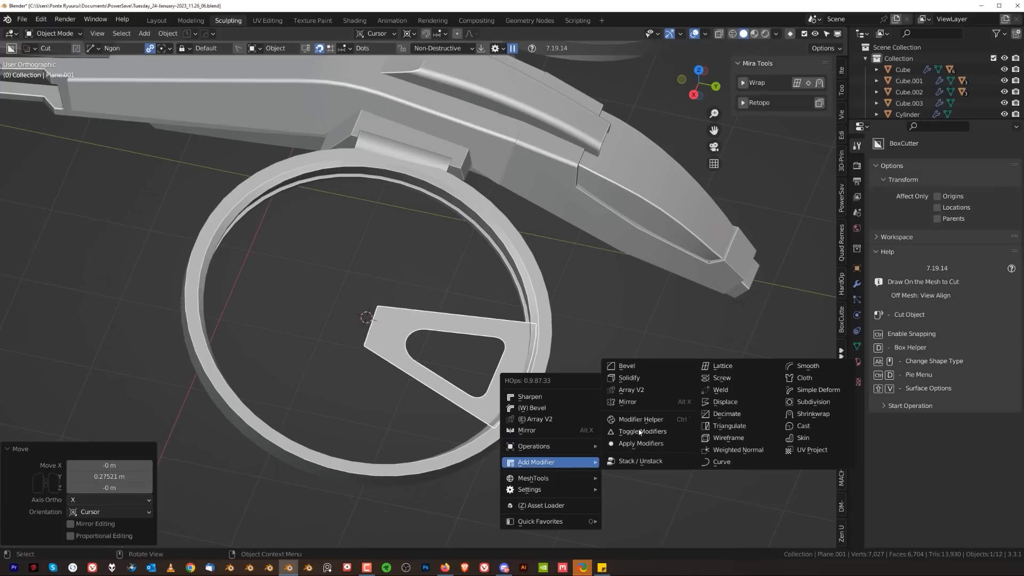
left_click(646, 378)
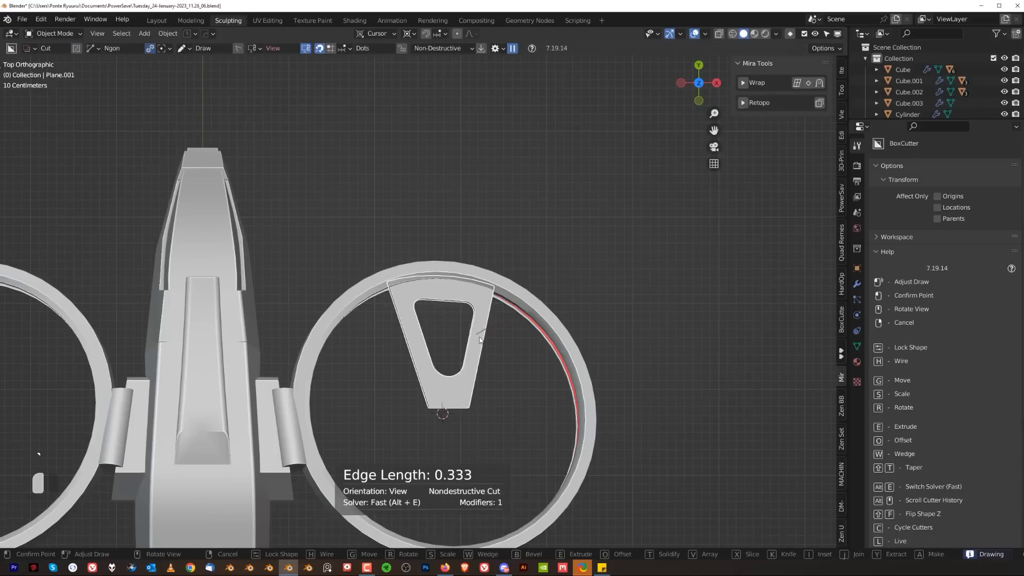
- Try to cut a recess into one long side edge of the spoke plate with the Ngon cutter
left_click(482, 337)
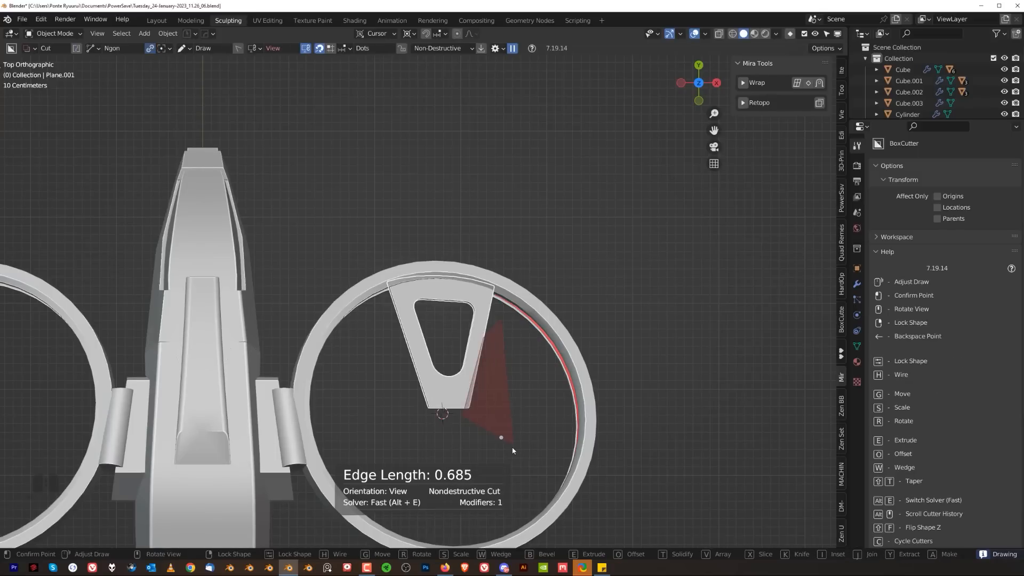
key("space")
scroll(413, 410, "up", 2)
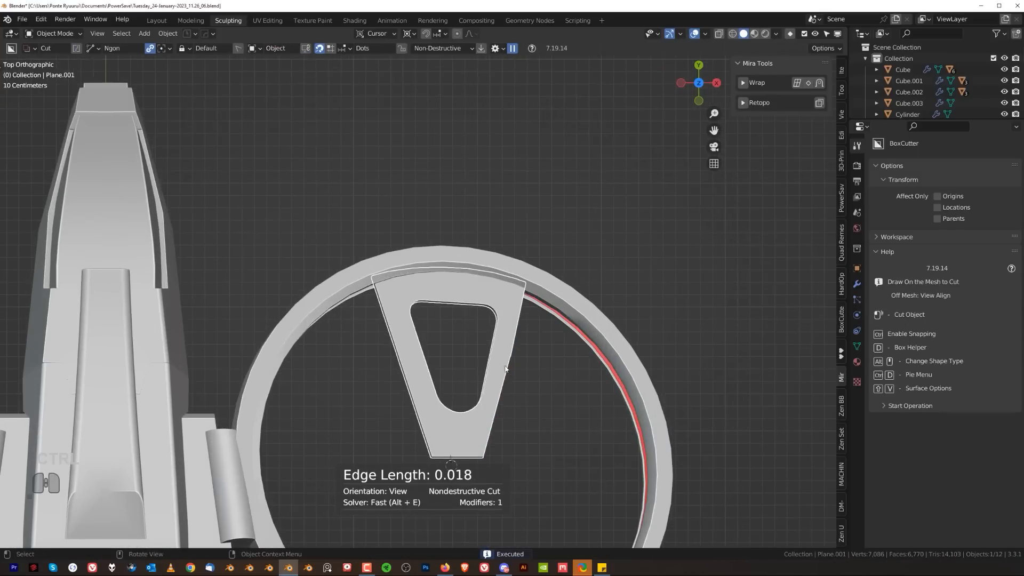
key("ctrl+z")
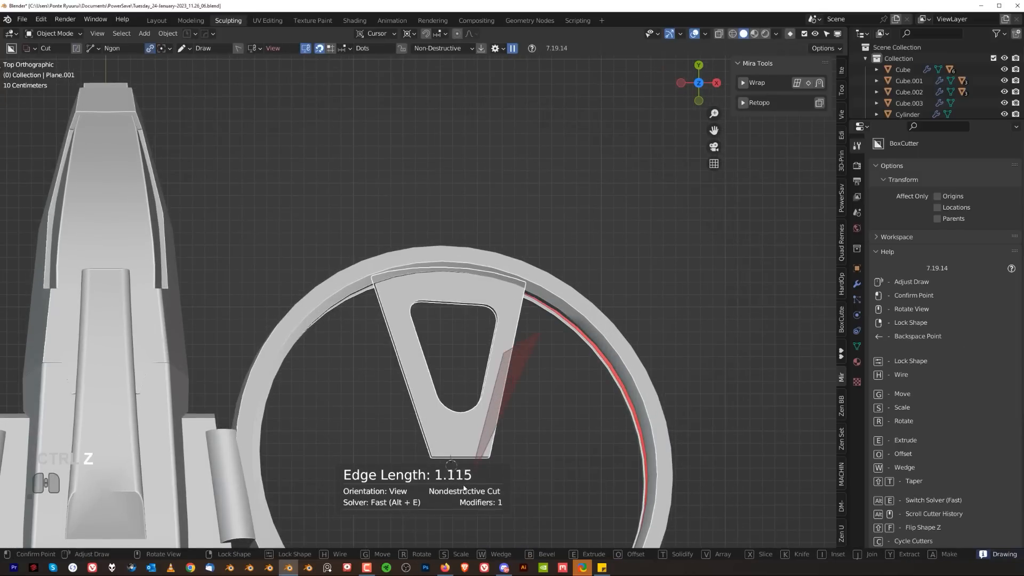
- Cut an angled recess into each long side edge of the spoke plate with the Ngon cutter
key("space")
left_click(379, 310)
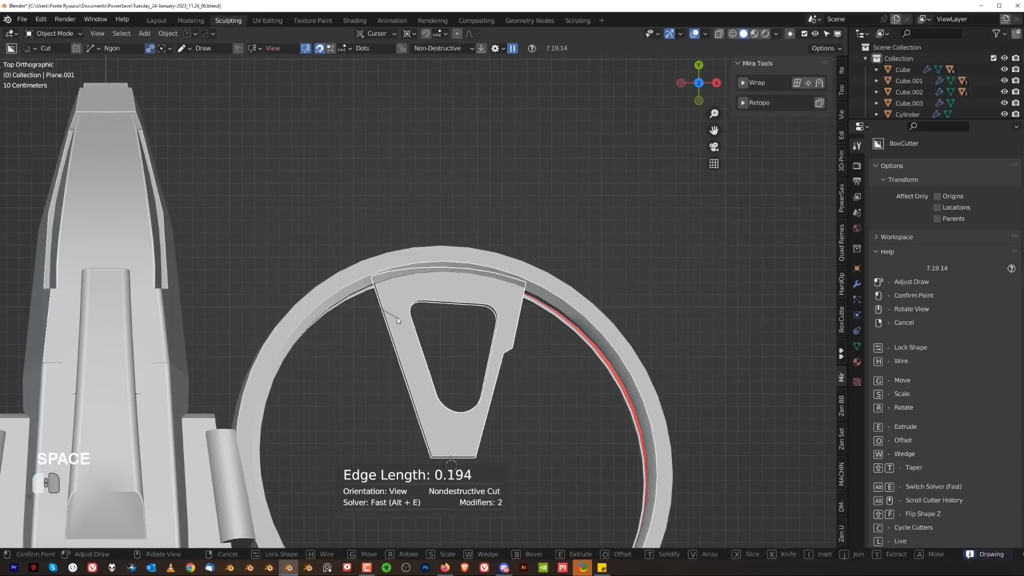
left_click(397, 318)
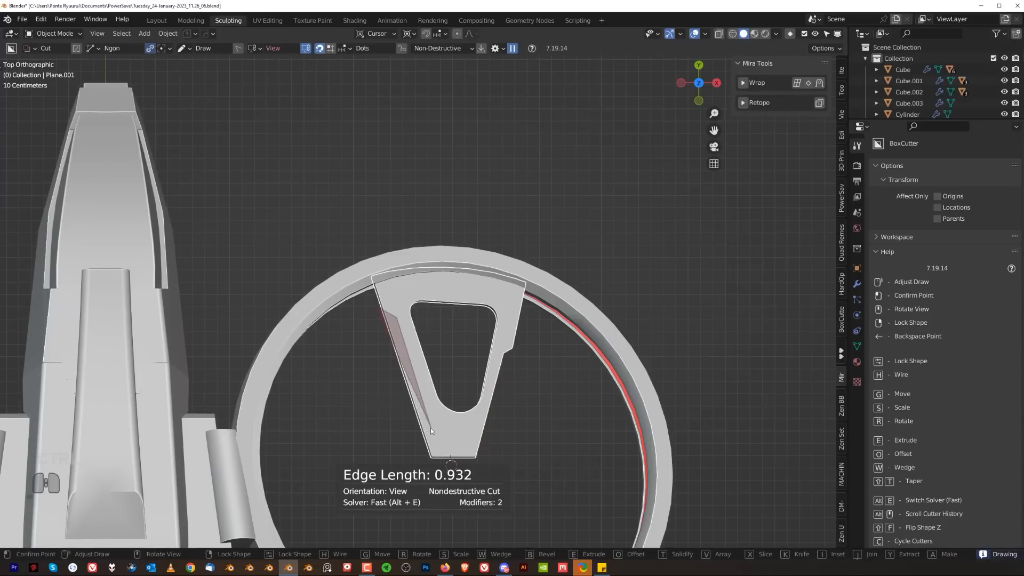
key("space")
- Run HardOps Sharpen on the notched spoke plate to apply its thickness and cut modifiers
middle_click_drag(376, 421, 416, 328)
scroll(416, 326, "up", 2)
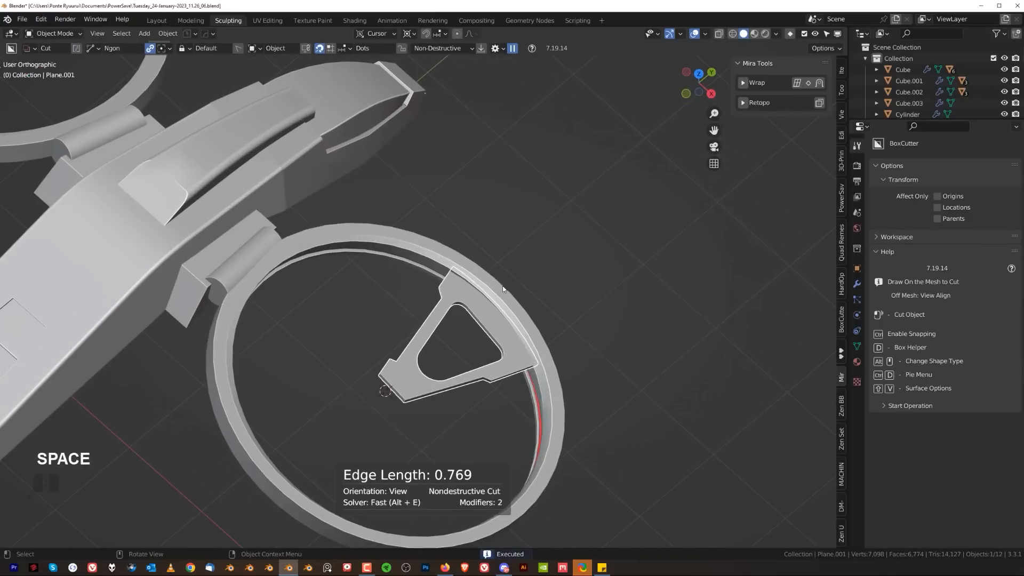
key("q")
- Create a HardOps Radial Array of the spoke plate around the 3D cursor with 3 segments on the Z axis
key("q")
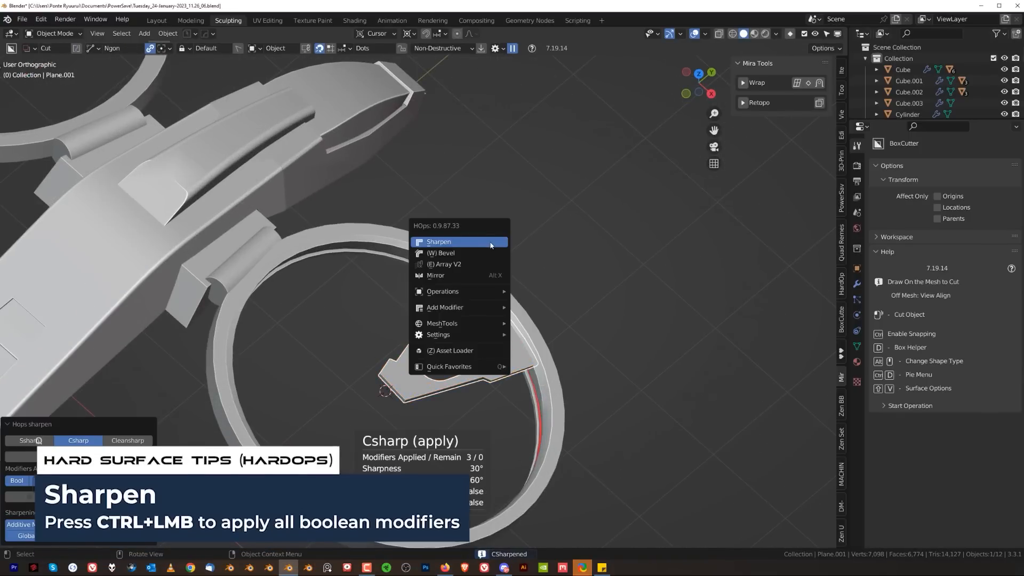
mouse_move(477, 291)
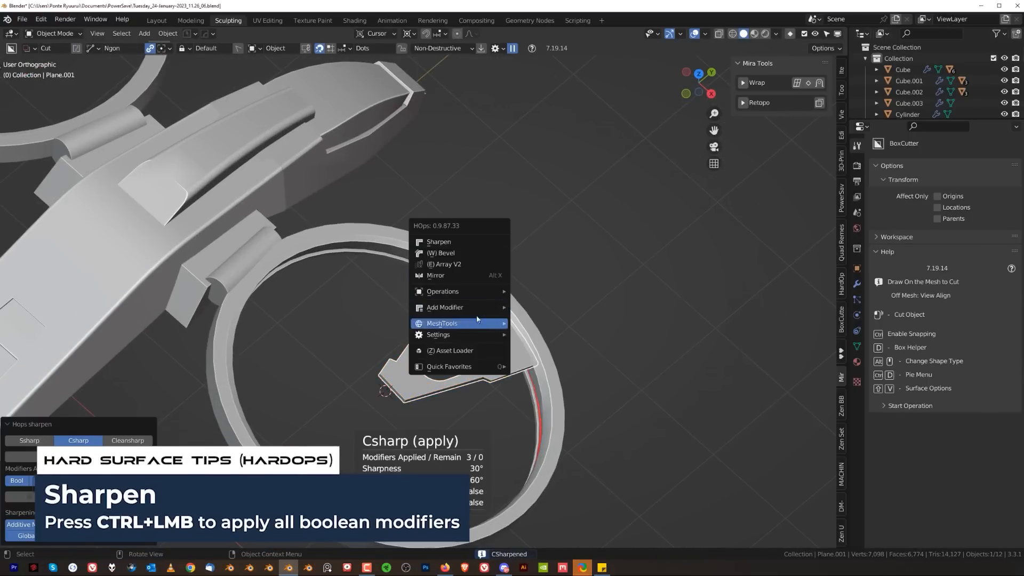
mouse_move(470, 323)
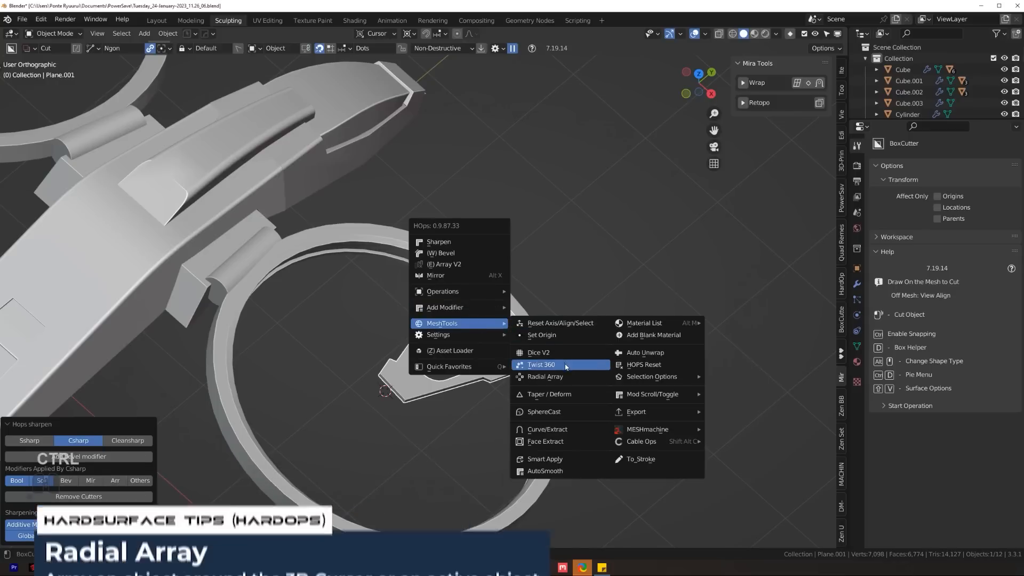
left_click(549, 376)
middle_click_drag(561, 372, 437, 291)
scroll(437, 292, "down", 1)
scroll(435, 288, "down", 5)
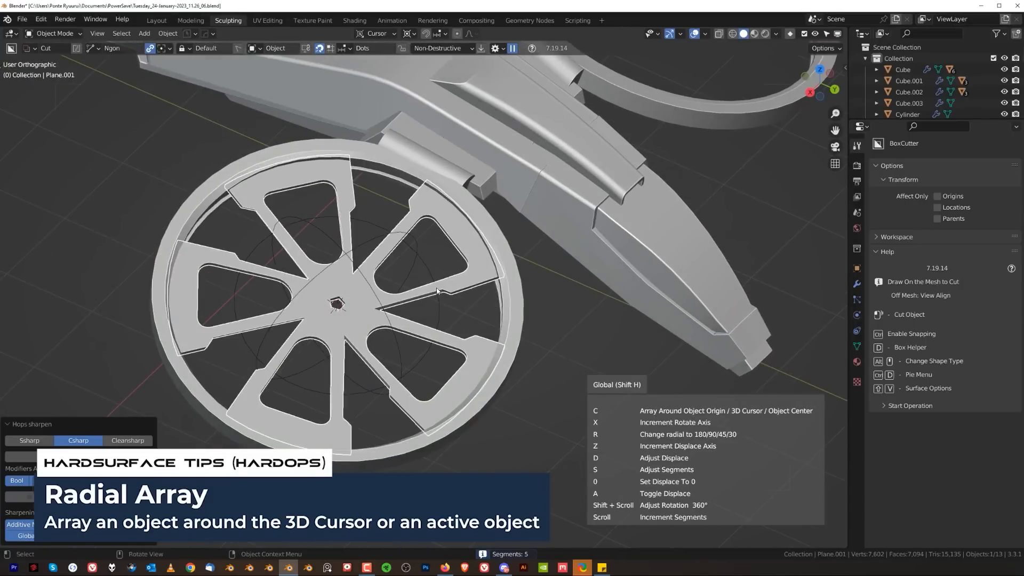
scroll(427, 282, "up", 1)
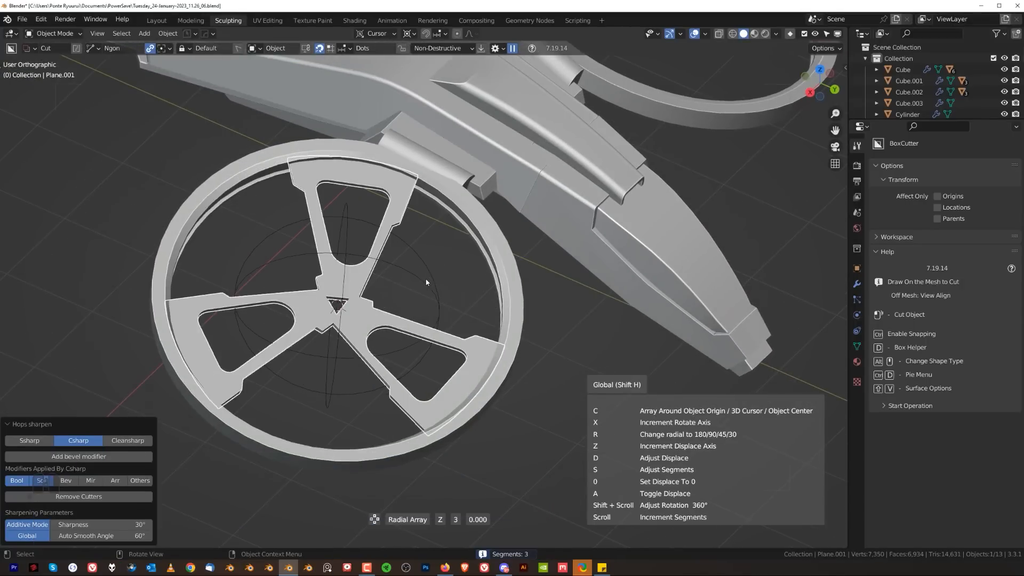
left_click(427, 282)
- Add a 50-vertex cylinder at the wheel's hub, snap it to the 3D cursor and scale it uniformly by 0.596
middle_click_drag(426, 282, 441, 302)
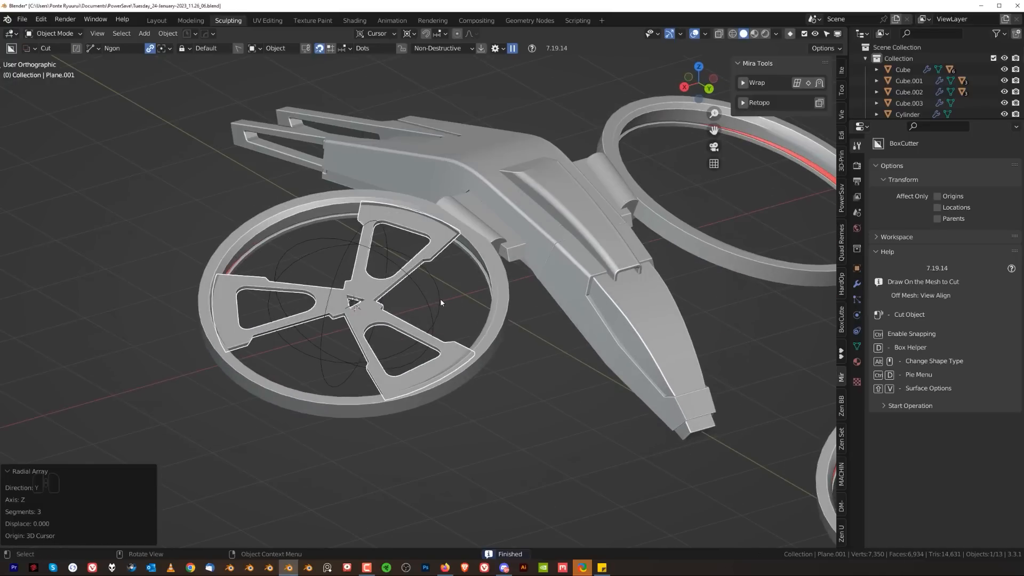
key("shift+a")
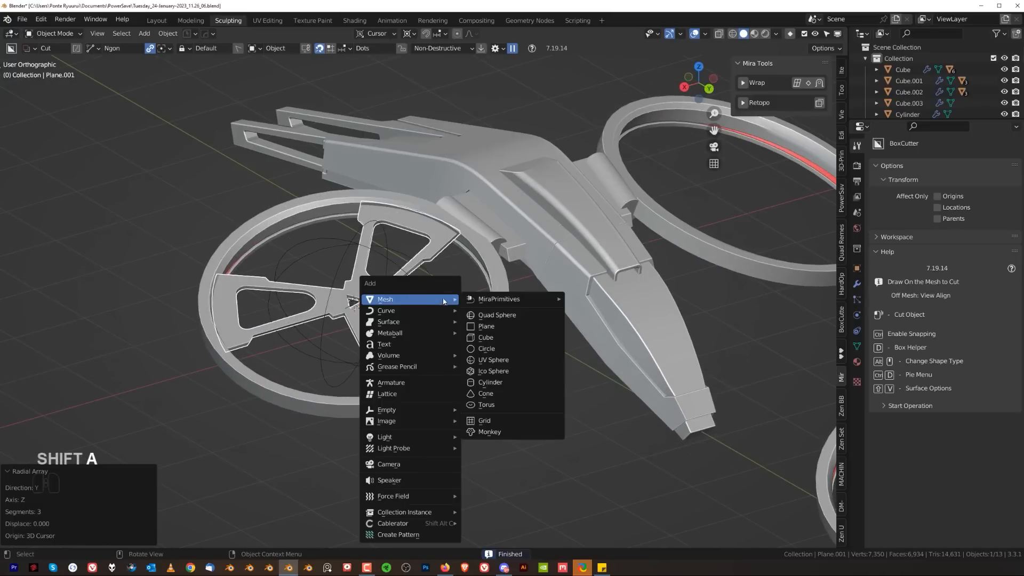
left_click(516, 383)
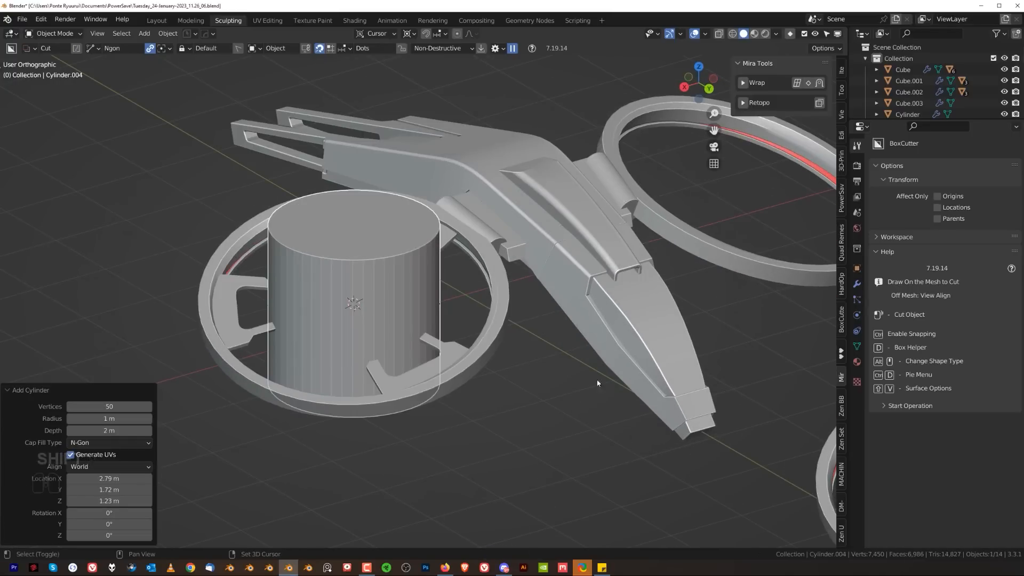
key("shift+s")
key("s")
left_click(529, 376)
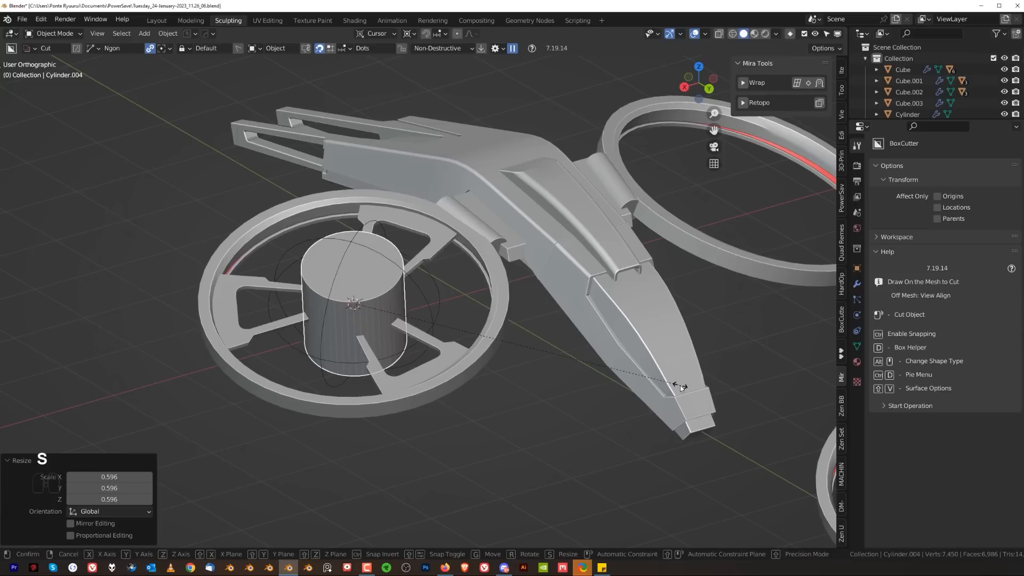
- Flatten the hub cylinder into a thin disc, finishing with a 0.4 scale along the Z axis
left_click(372, 314)
middle_click_drag(467, 388, 512, 354)
key("s")
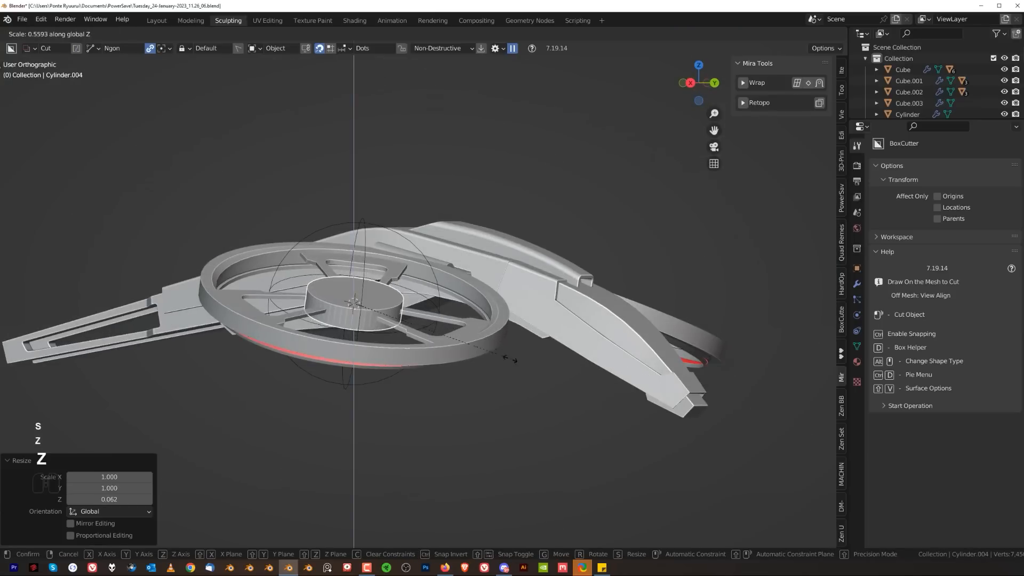
left_click(352, 323)
- Raise the hub disc about 0.012 m along the cursor Z axis and scale it by 1.211 along that axis
scroll(422, 293, "up", 4)
key("g")
key("z")
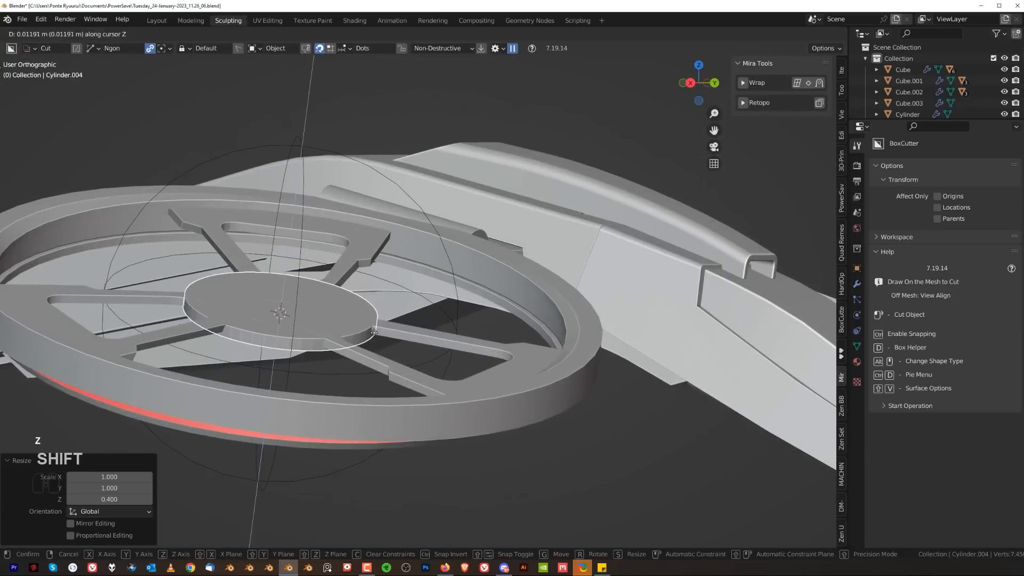
key("z")
left_click(392, 325)
key("s")
key("z")
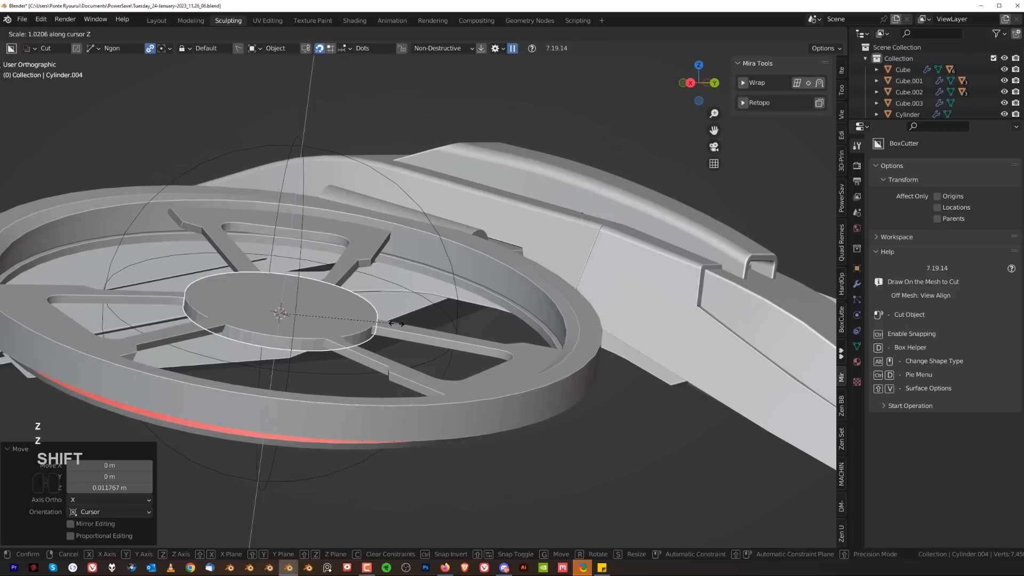
left_click(409, 223)
- Run HardOps Sharpen on the hub disc and apply all its transforms
key("q")
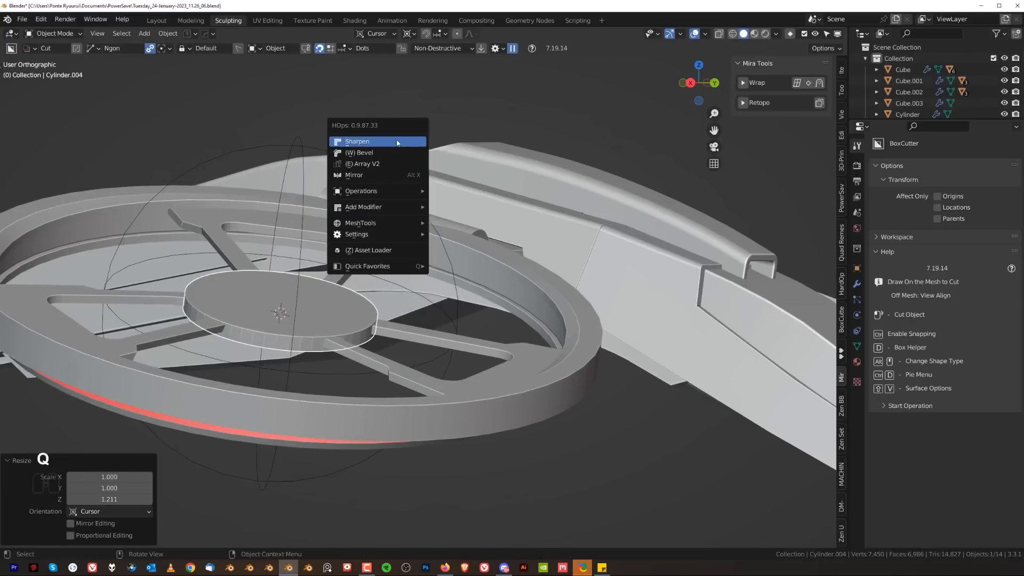
left_click(396, 141)
middle_click_drag(344, 222, 357, 293)
key("Tab")
key("Tab")
key("ctrl+a")
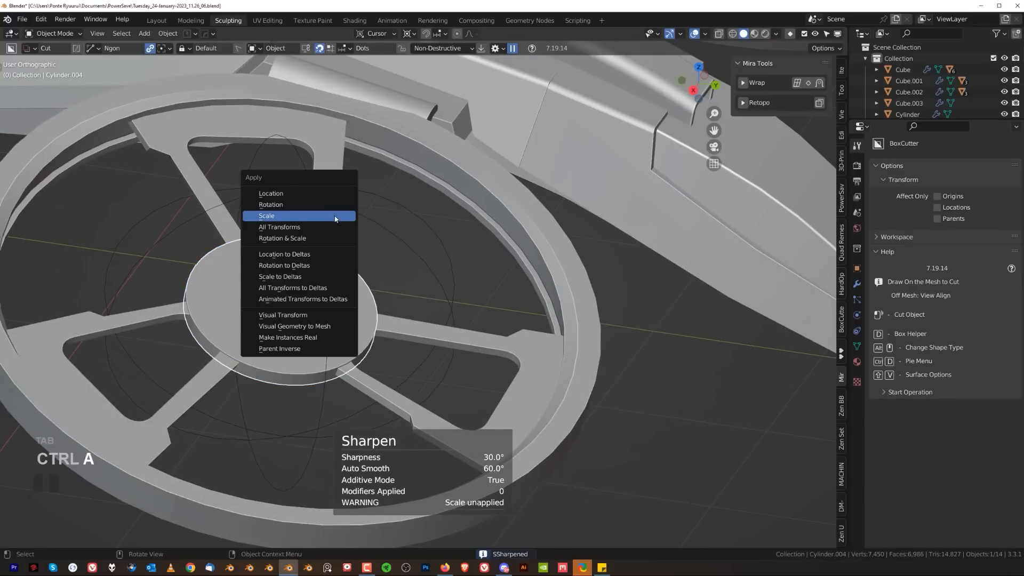
left_click(311, 227)
- Inset the hub disc's top face by about 0.054 m and move it about 0.04 m along cursor Z for a sloped rim
key("Tab")
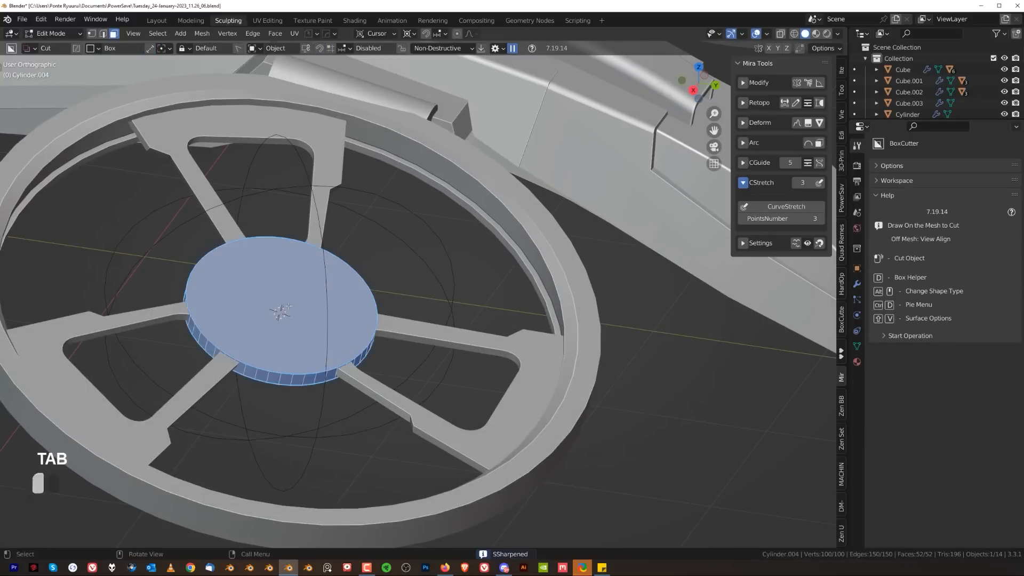
left_click(460, 318)
key("g")
key("x")
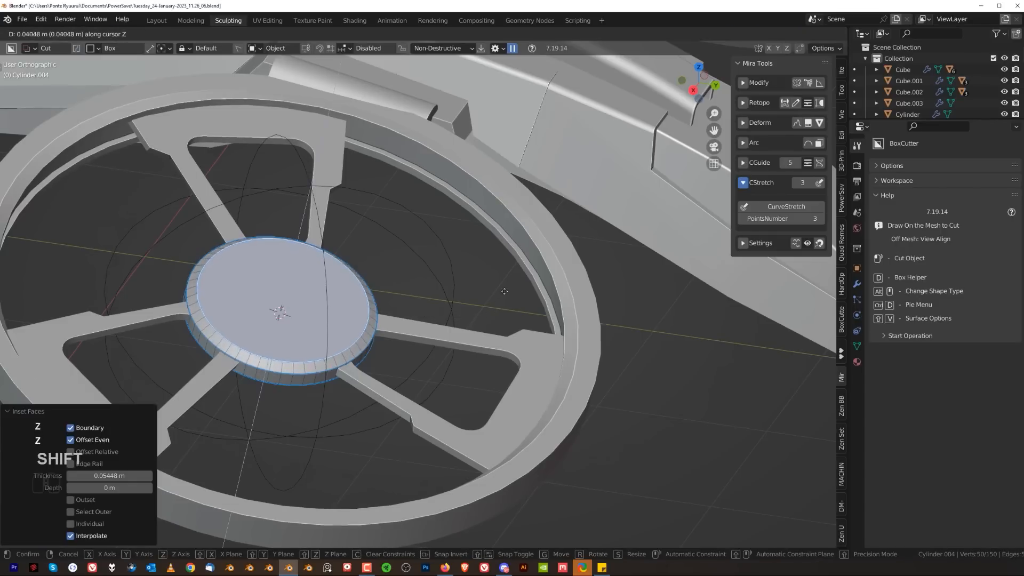
left_click(510, 280)
middle_click_drag(511, 280, 372, 332)
key("Tab")
scroll(356, 317, "up", 2)
scroll(373, 333, "up", 3)
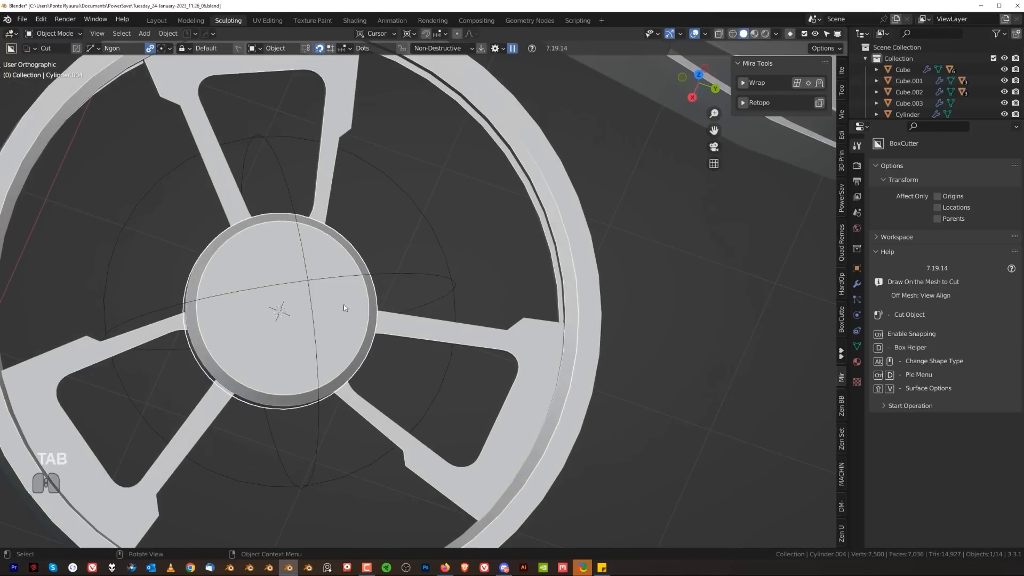
- Inset the hub's top face by about 0.419 m and extrude the small centre face about 0.069 m inward
key("Tab")
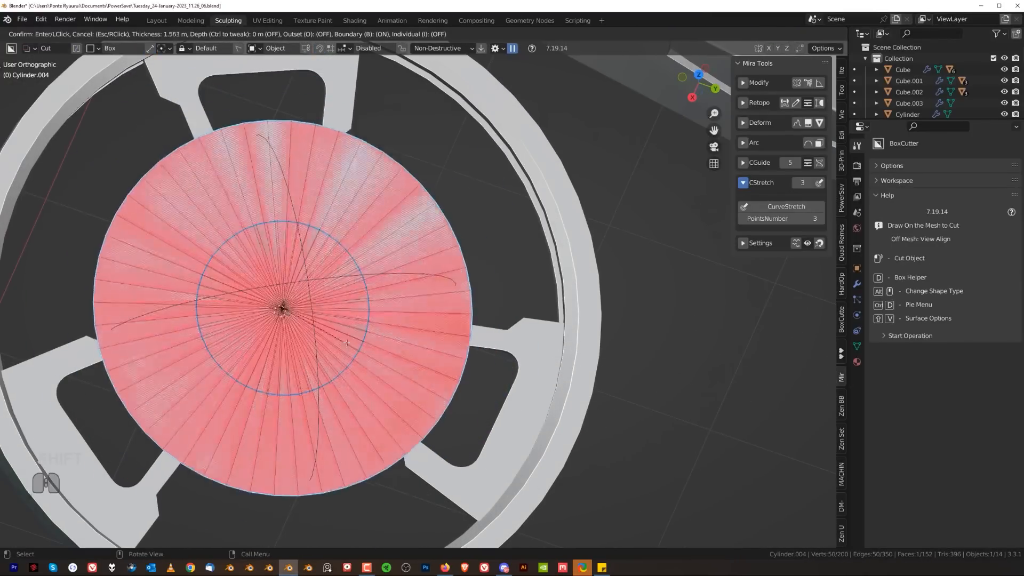
right_click(601, 352)
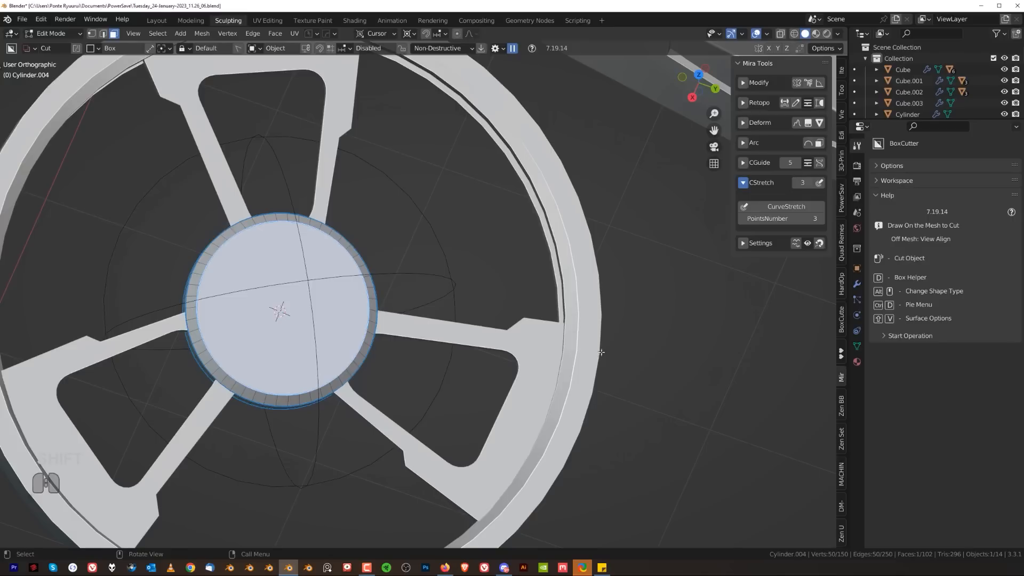
left_click(531, 347)
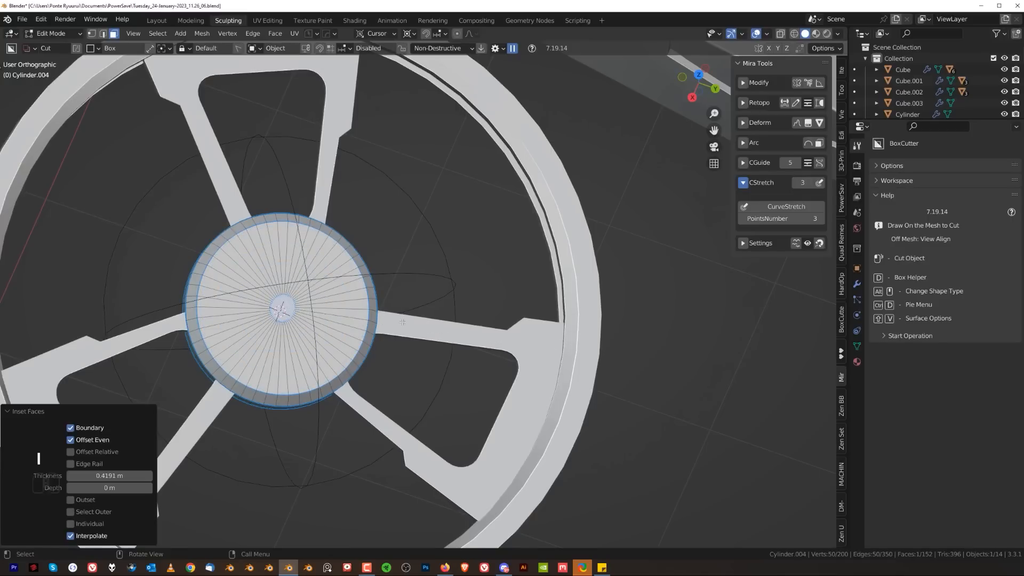
middle_click_drag(532, 347, 468, 308)
left_click(460, 324)
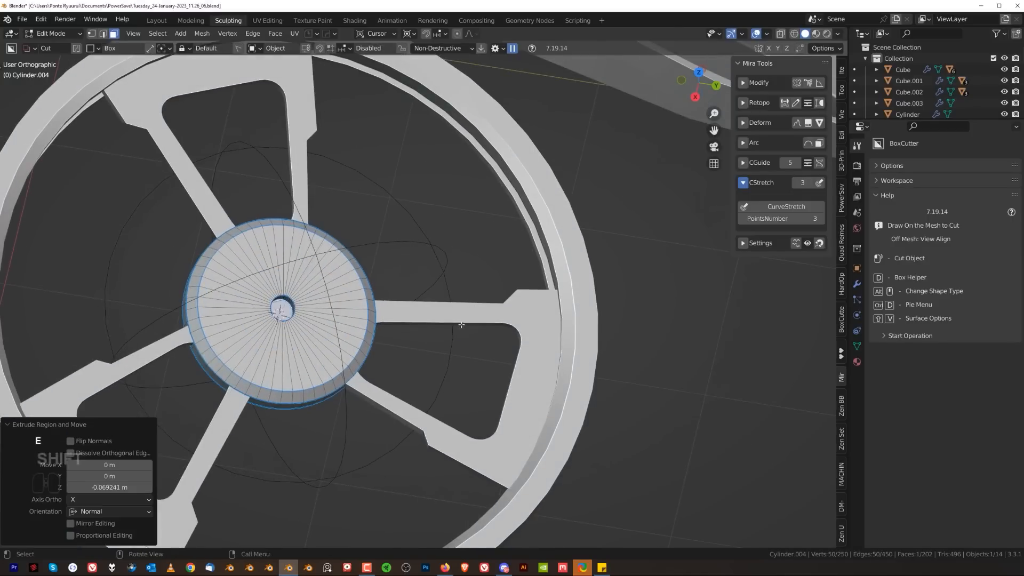
key("Tab")
- Mirror the hub disc and spokes across the main body into the opposite rotor ring with HardOps Mirror
scroll(436, 285, "down", 5)
scroll(422, 296, "down", 2)
middle_click_drag(565, 335, 400, 266)
left_click(444, 258, "shift")
scroll(400, 266, "up", 1)
left_click(306, 303, "shift")
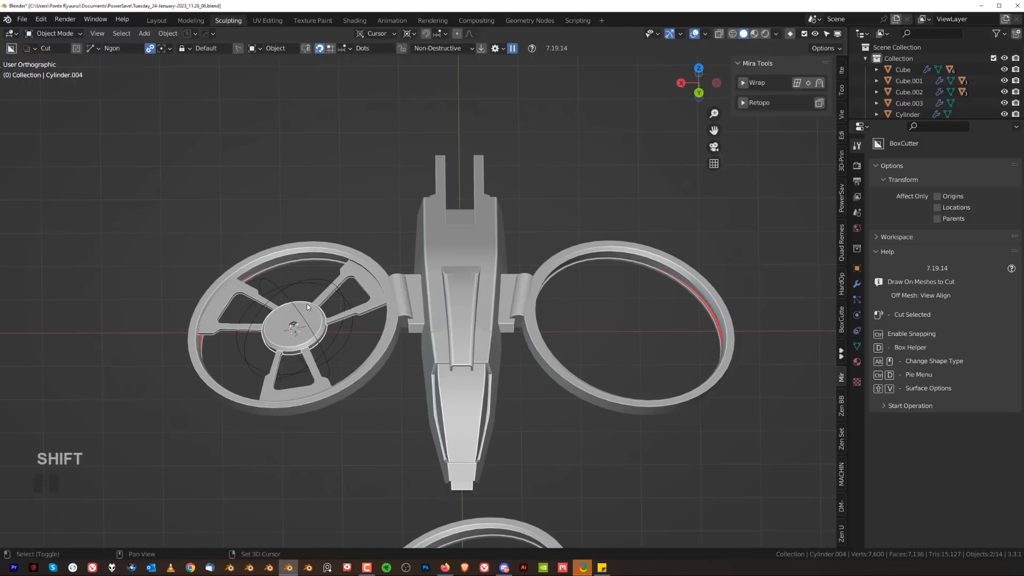
left_click(441, 251, "shift")
key("alt+x")
left_click(381, 239)
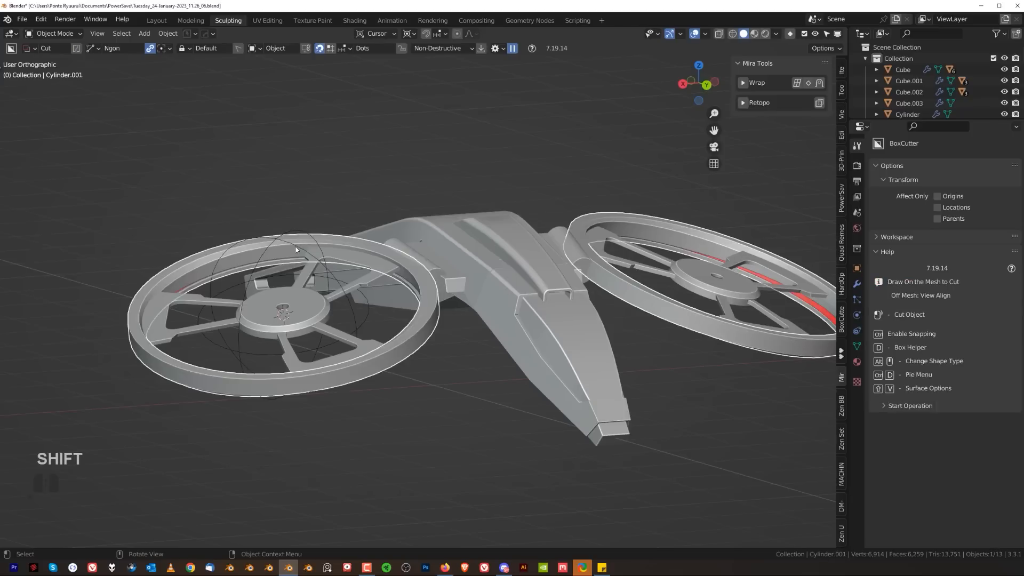
- Hide the radial array's empty around the wheel hub
left_click(297, 243)
key("m")
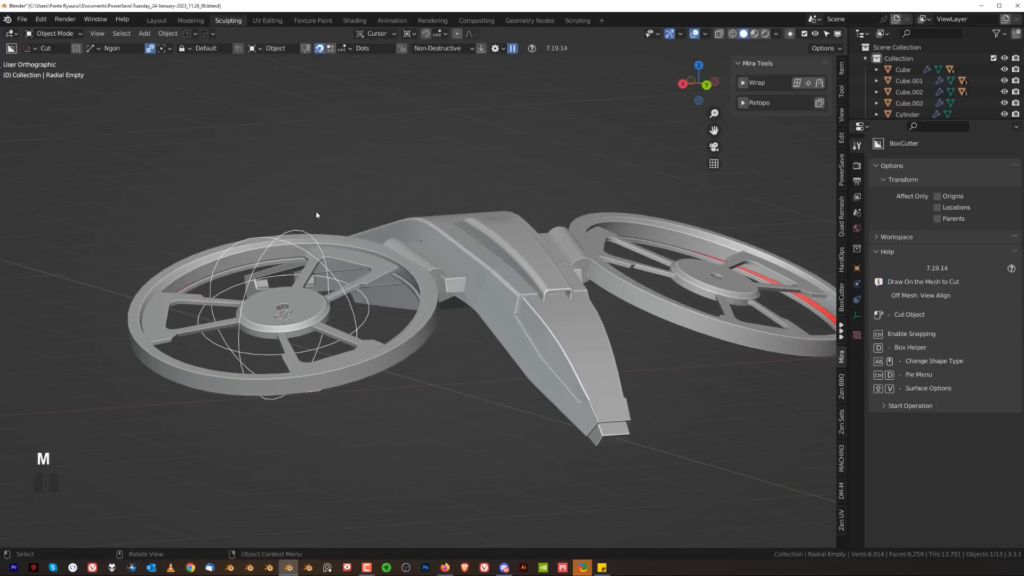
key("h")
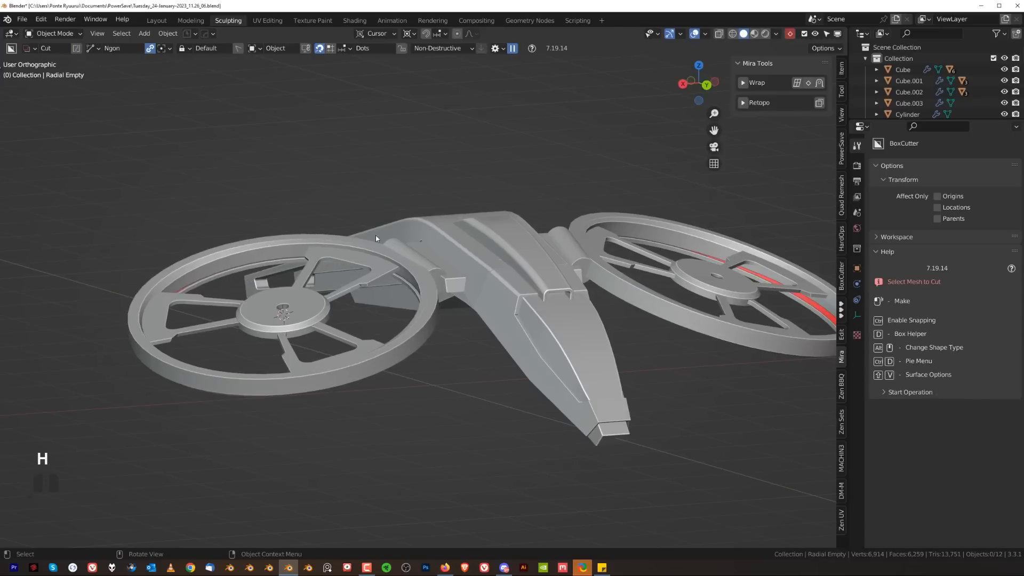
- Trim the lower edge of the block under the fuselage with a BoxCutter Ngon line cut in right view
mouse_move(386, 160)
middle_mouse_down()
mouse_move(354, 286)
mouse_move(411, 207)
mouse_move(526, 241)
mouse_move(484, 206)
mouse_move(355, 313)
mouse_move(389, 290)
middle_mouse_up()
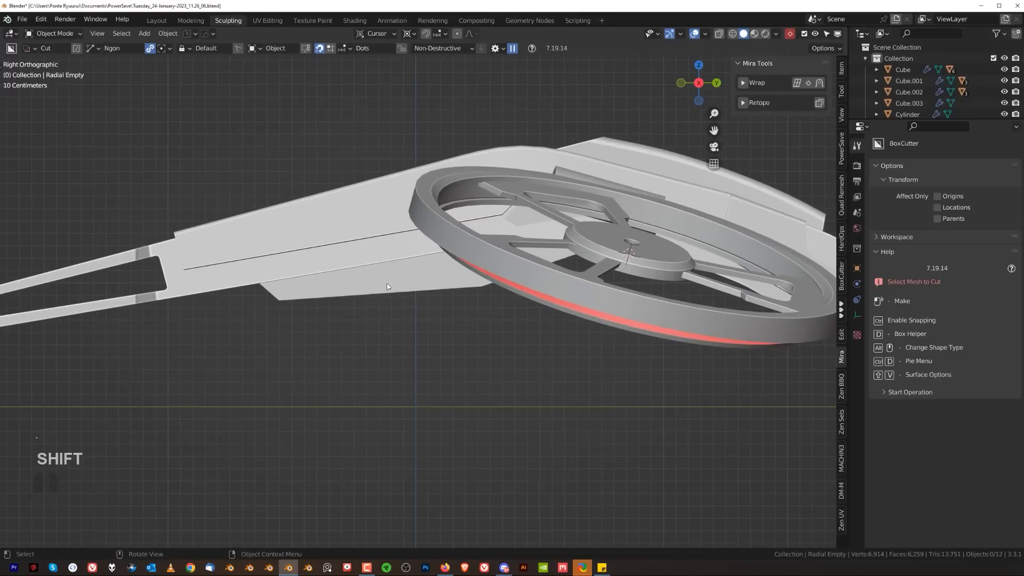
left_click(384, 287)
right_click(458, 307)
left_click(465, 286, "shift")
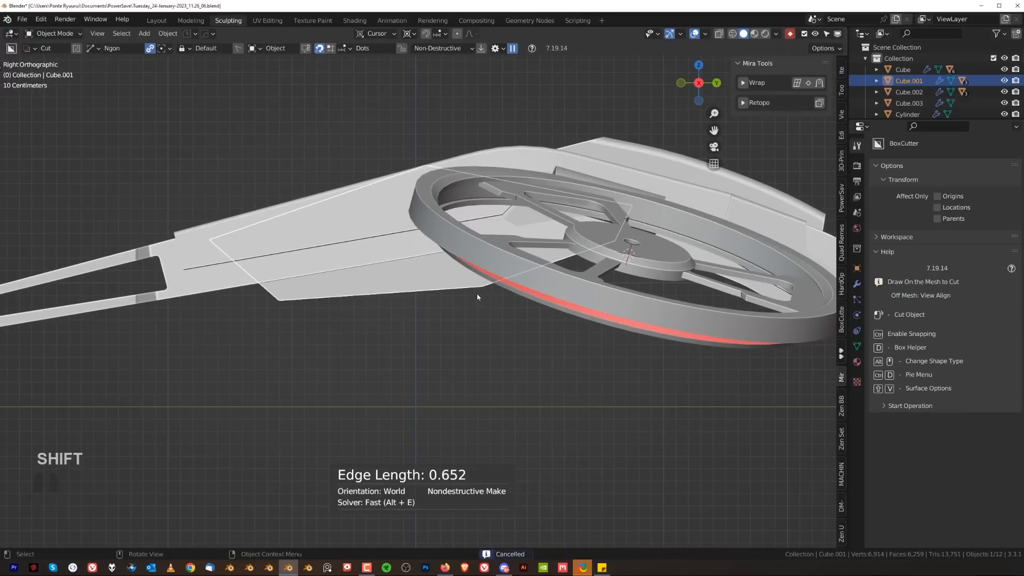
left_click(488, 286)
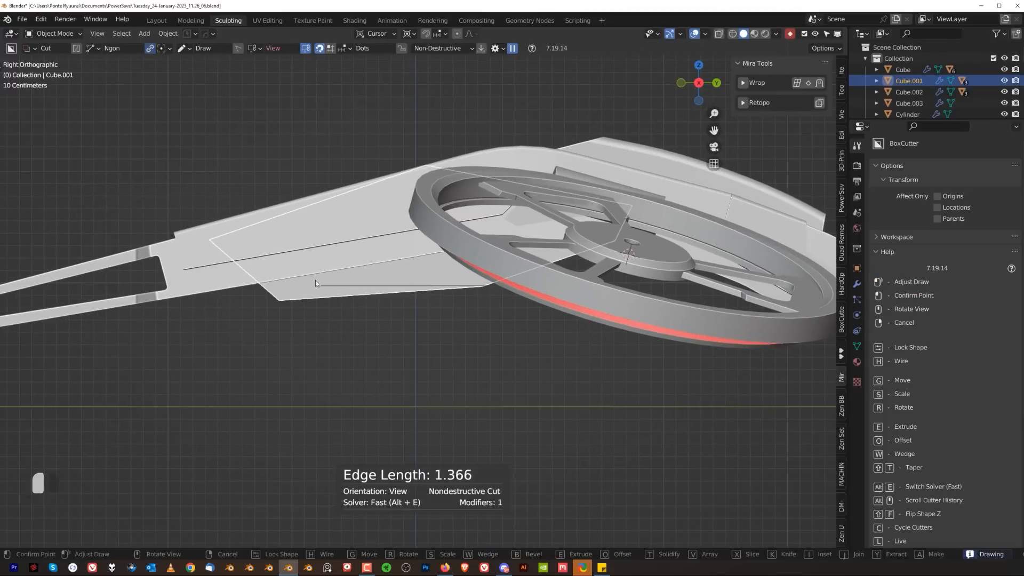
left_click(261, 297)
key("space")
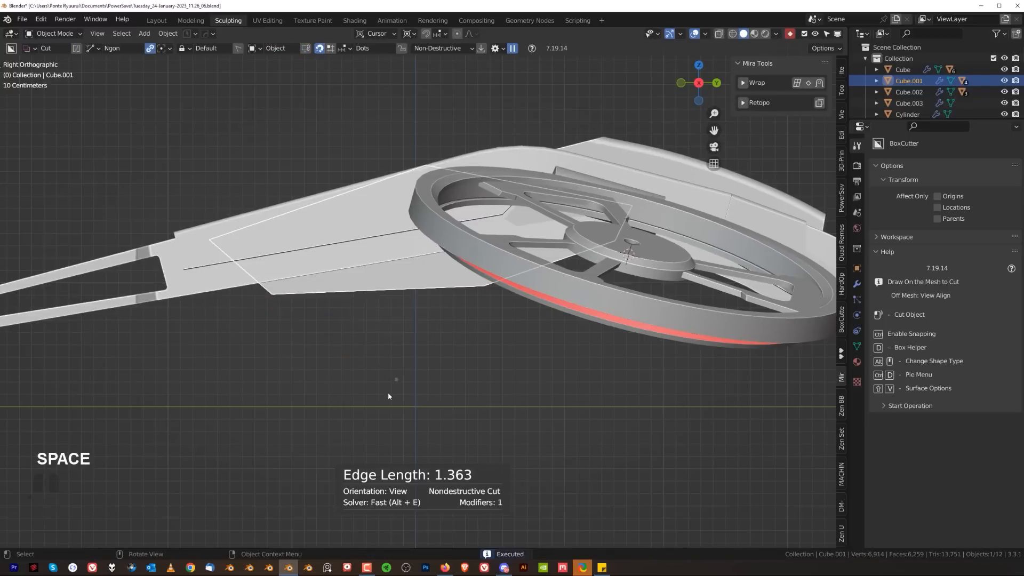
- Set HardOps autosmooth to 35° on the underside block and add a 30° bevel
scroll(424, 343, "down", 2)
middle_click_drag(425, 348, 438, 290)
scroll(437, 290, "up", 3)
scroll(407, 264, "up", 1)
key("q")
left_click(407, 261, "shift")
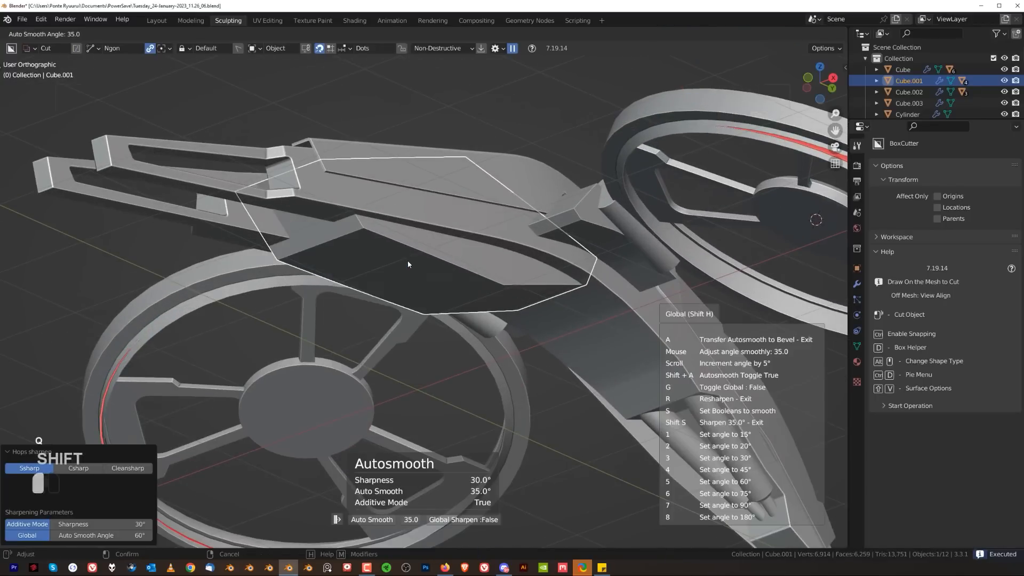
key("q")
left_click(406, 270)
- Cut an angled polygonal recess through the side of the underside block with BoxCutter Ngon in right view
middle_click_drag(469, 273, 553, 294)
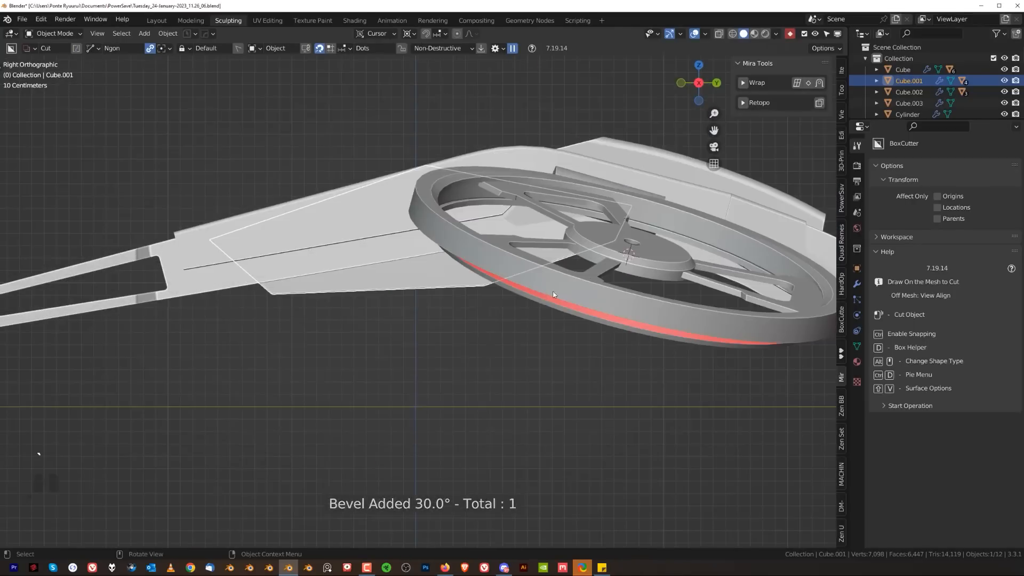
left_click_drag(524, 260, 480, 274)
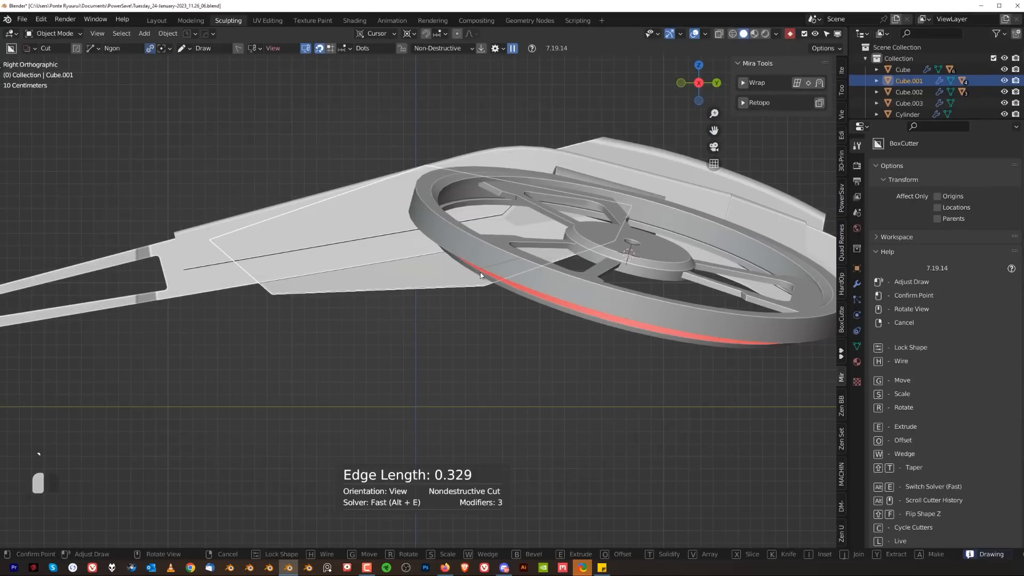
left_click(478, 275)
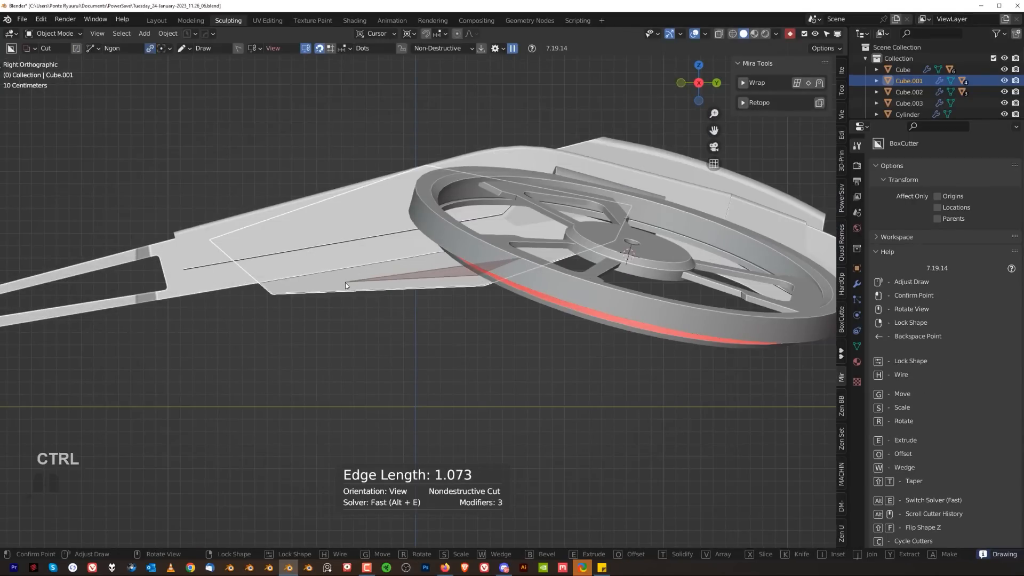
left_click(346, 283)
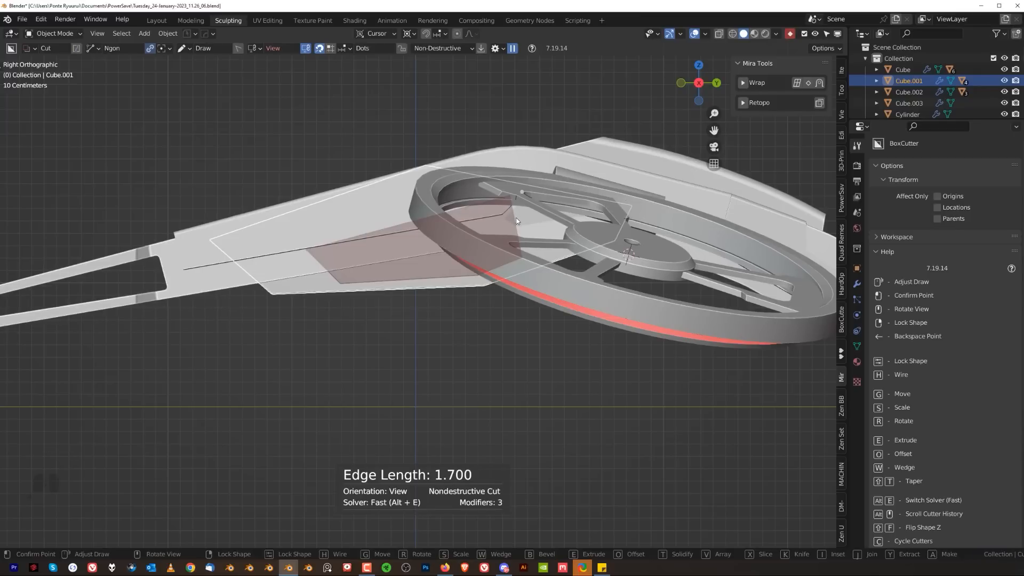
key("space")
- Trim one long side of the underside block with an angled Ngon line cut in bottom view
scroll(362, 329, "down", 5)
middle_click_drag(338, 352, 269, 293)
scroll(269, 294, "up", 2)
middle_click_drag(405, 331, 406, 395)
left_click(457, 177)
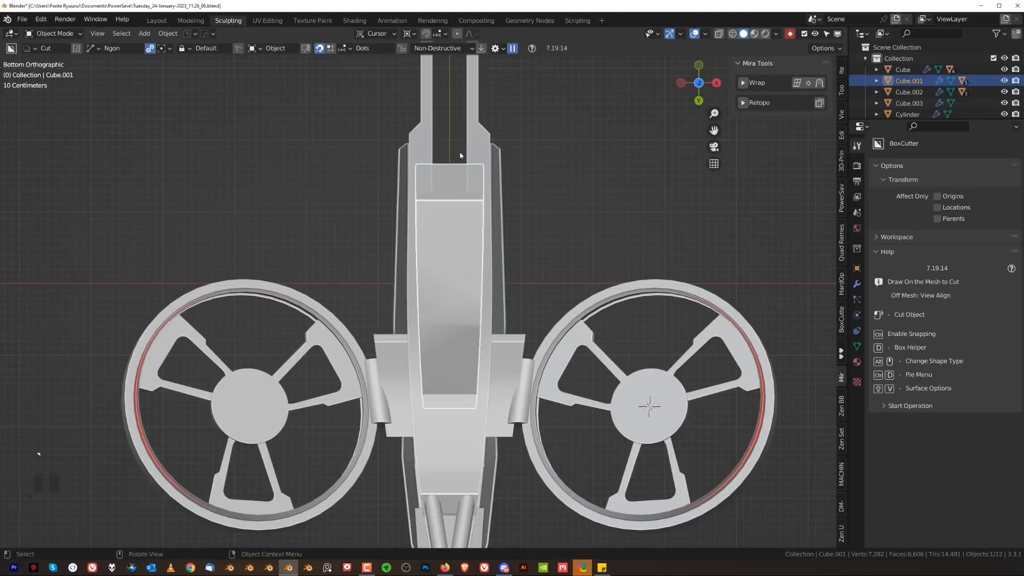
left_click(470, 157)
left_click(485, 280)
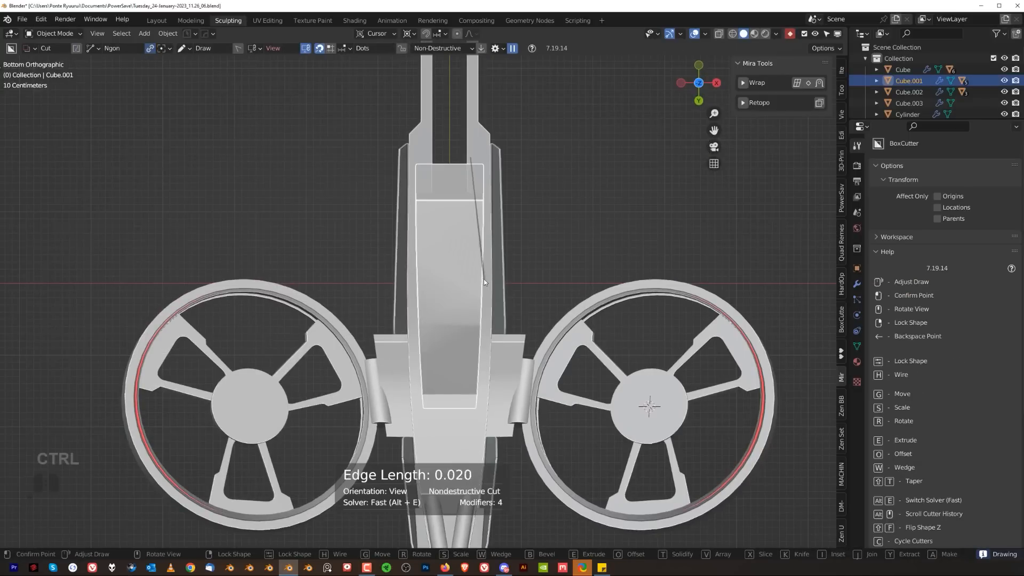
key("space")
- Mirror the trimmed side of the underside block across its local X axis with HardOps Mirror
key("alt+x")
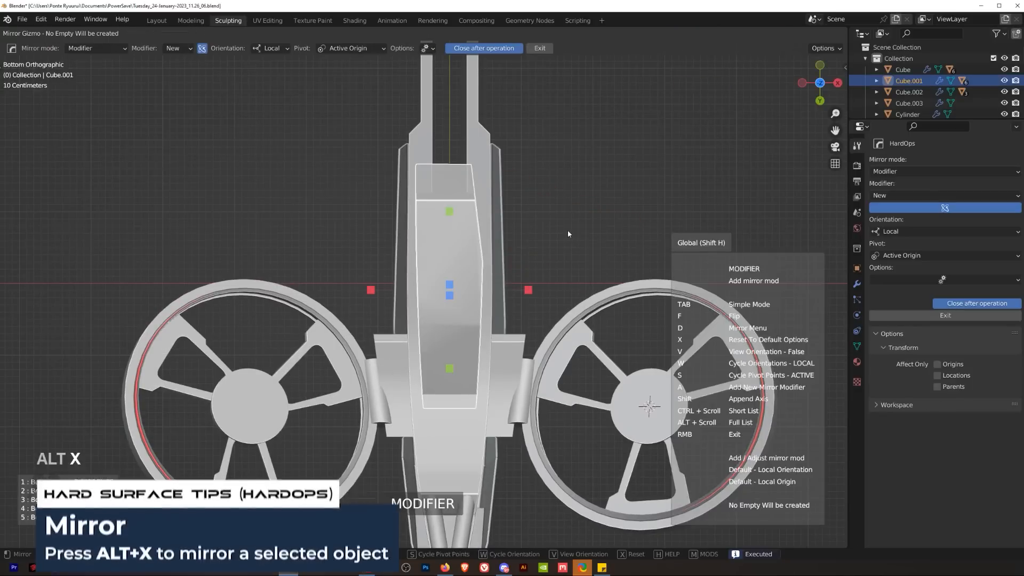
left_click(528, 290)
middle_click_drag(688, 240, 446, 319)
key("alt+a")
- Set the underside block's HardOps autosmooth angle to about 19.2° and add a weighted normal modifier with Keep Sharp
scroll(355, 378, "up", 2)
middle_click_drag(405, 349, 441, 209, "shift")
scroll(423, 294, "up", 3)
left_click(418, 284)
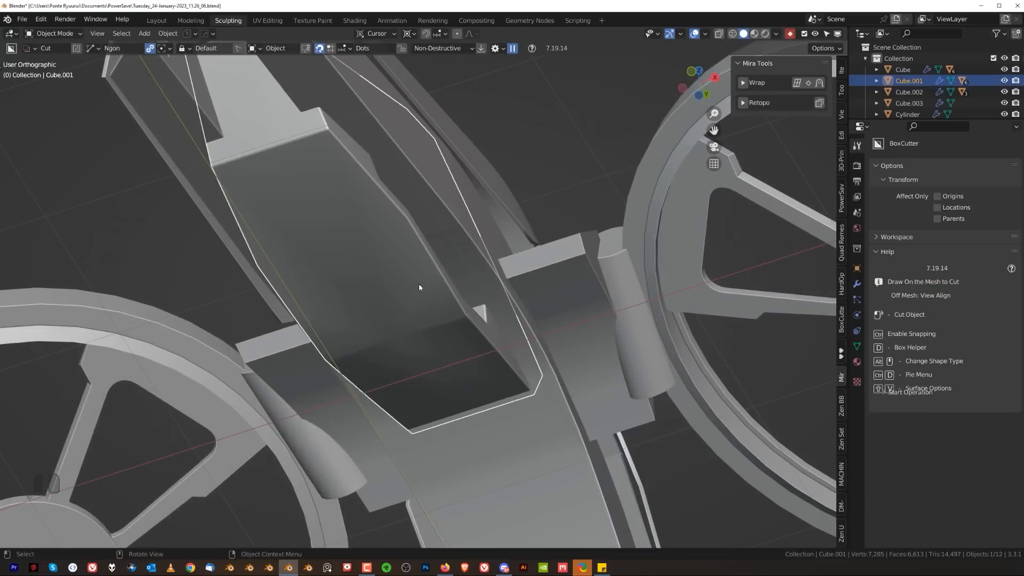
key("q")
left_click(418, 285, "shift")
right_click(418, 286)
key("q")
left_click(435, 260, "shift")
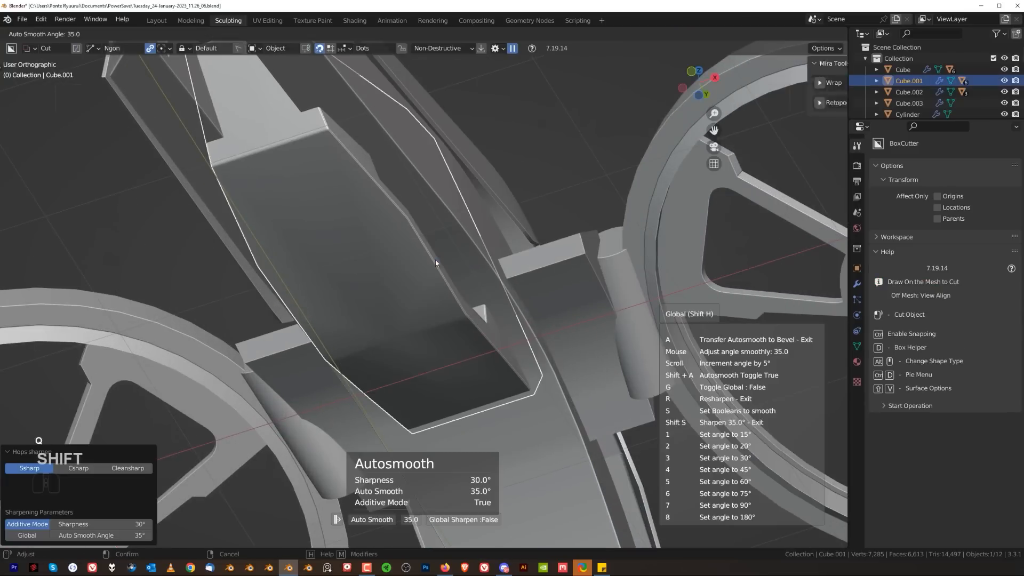
left_click(514, 261)
right_click(475, 239)
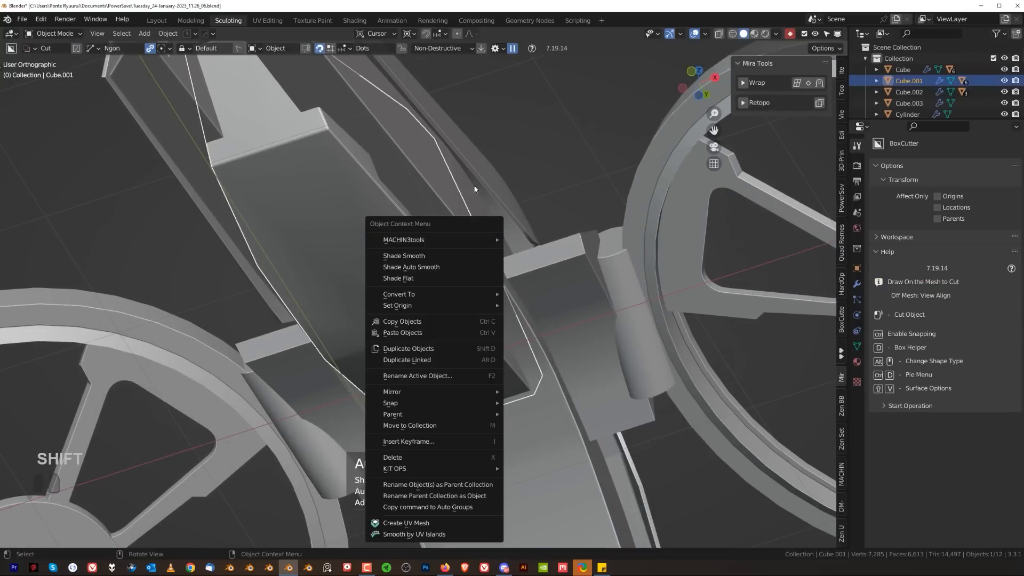
key("q")
left_click(438, 209, "alt")
- Connect two opposite vertices across the underside block's bottom face with an edge
scroll(437, 213, "down", 4)
middle_click_drag(437, 213, 428, 244)
scroll(428, 245, "up", 6)
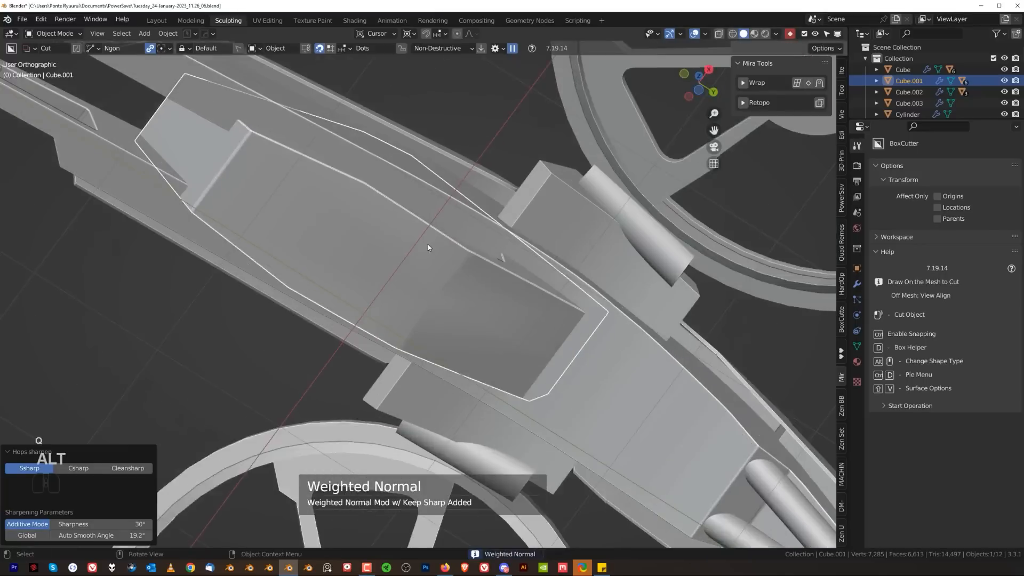
key("Tab")
middle_click_drag(455, 294, 470, 290)
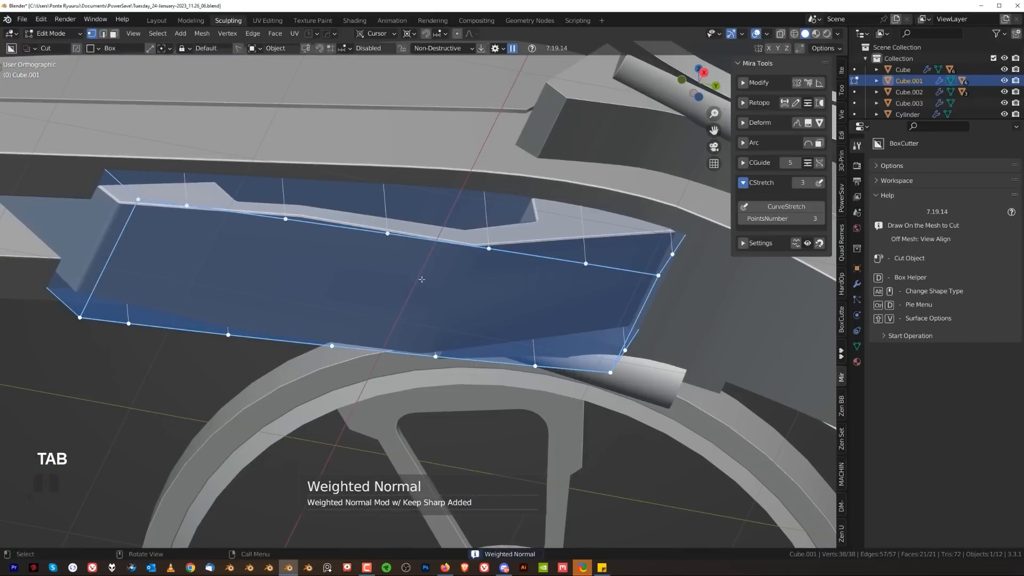
left_click(486, 256)
left_click(436, 355, "shift")
key("j")
key("Tab")
- Adjust the underside block's bevel, using profile 0.5 with 60° autosmooth and harden normals off
key("q")
left_click(496, 226)
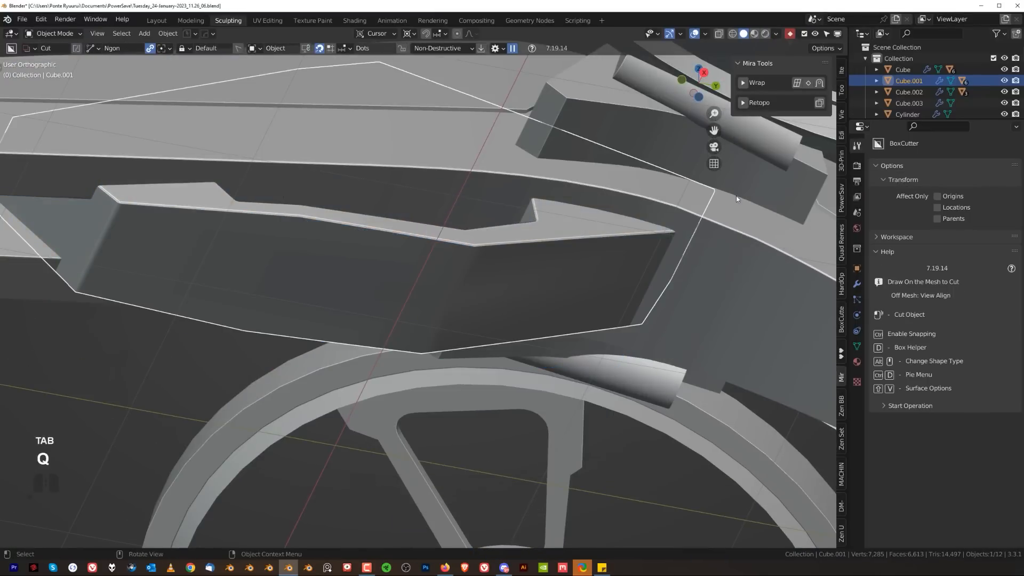
scroll(511, 250, "up", 4)
key("q")
left_click(564, 198)
key("1")
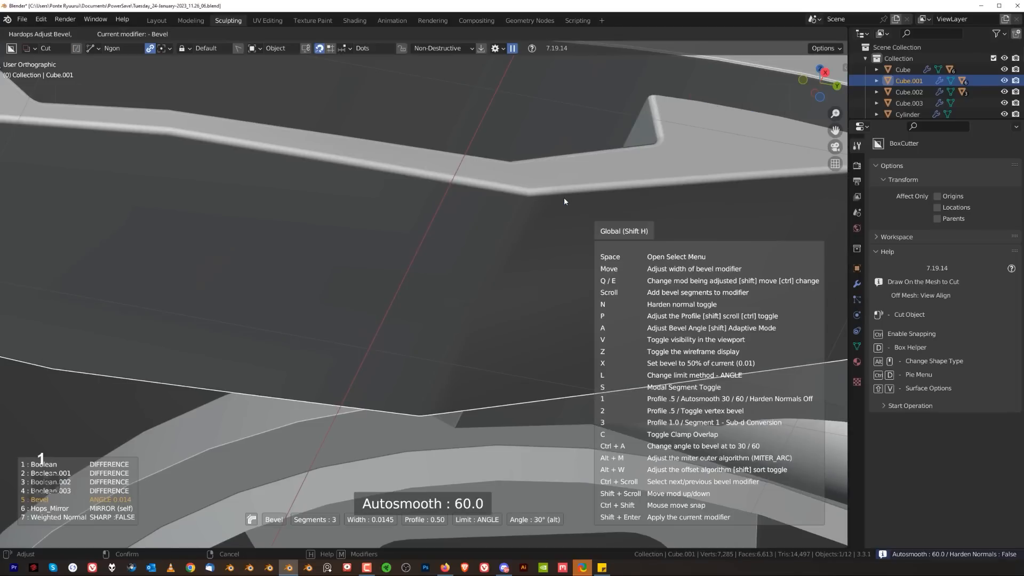
left_click(584, 202)
- Apply the underside block's modifiers except its bevel and weighted normal with HardOps Smart Apply
scroll(553, 227, "down", 3)
key("q")
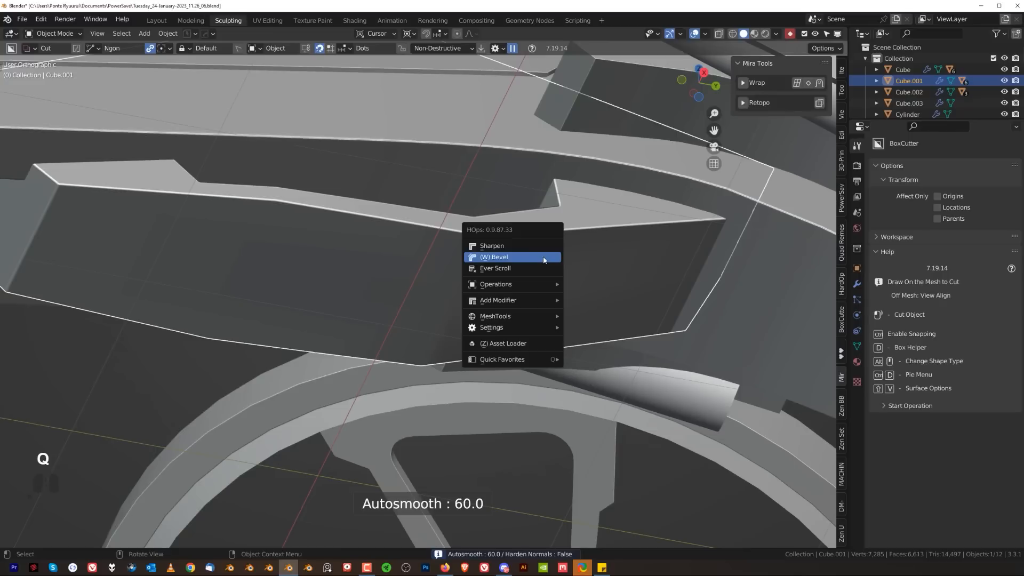
mouse_move(499, 284)
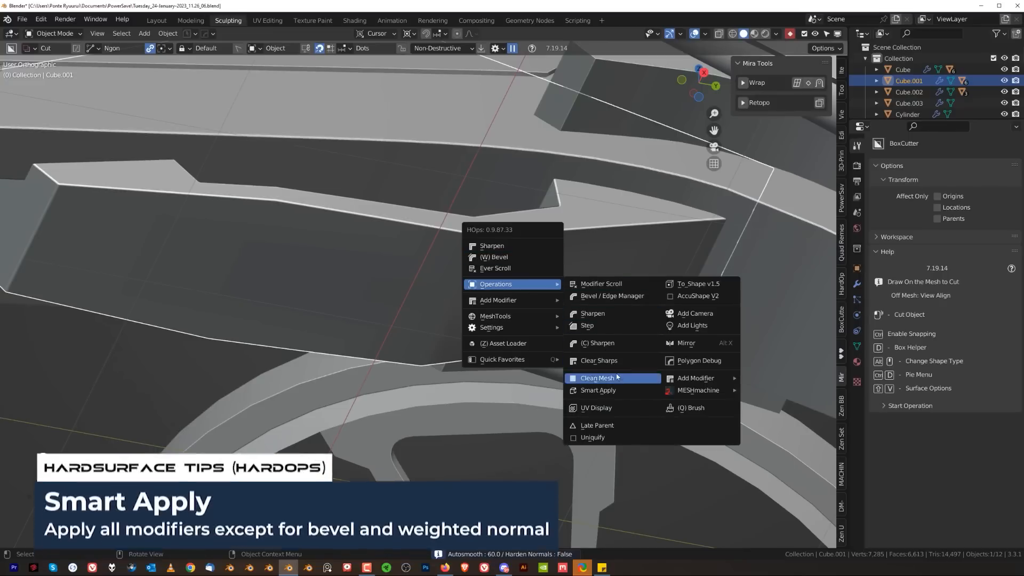
left_click(618, 421)
- Merge the stray vertices of the underside block at the last selected vertex with Smart Vert
key("Tab")
middle_click_drag(471, 290, 482, 268)
left_click(490, 234, "shift")
key("1")
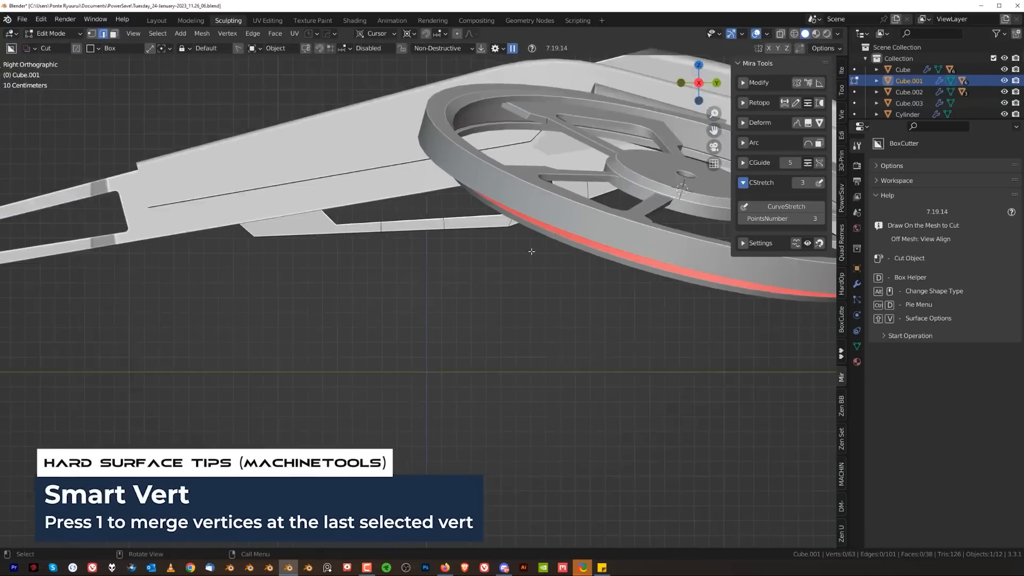
middle_click_drag(530, 251, 535, 284)
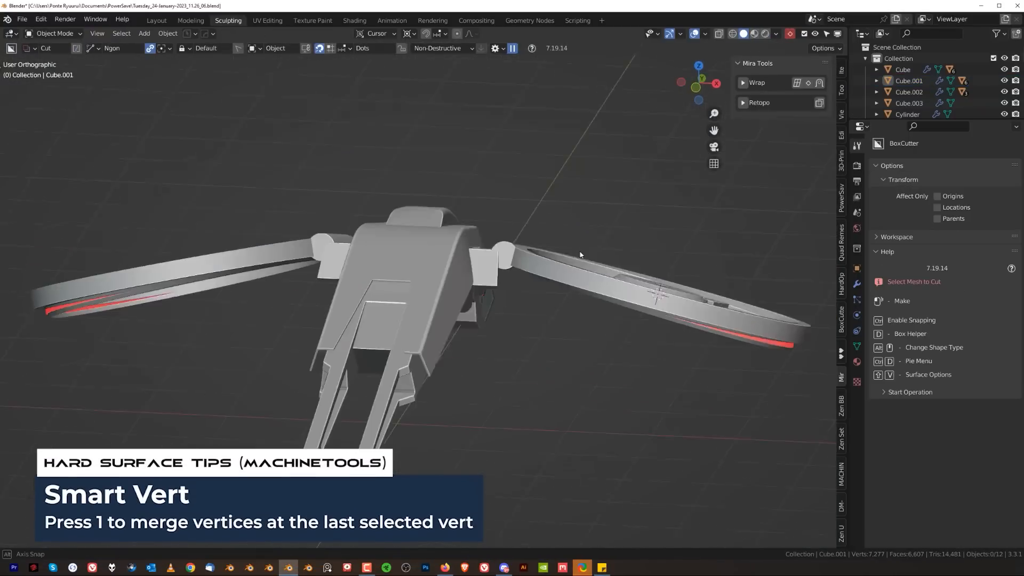
- Cut a narrow lengthwise box slot into the underside block's rear end from the top view and mirror it across local X
middle_click_drag(501, 288, 478, 290)
middle_click_drag(395, 310, 395, 304, "shift")
scroll(394, 311, "up", 1)
left_click(391, 315)
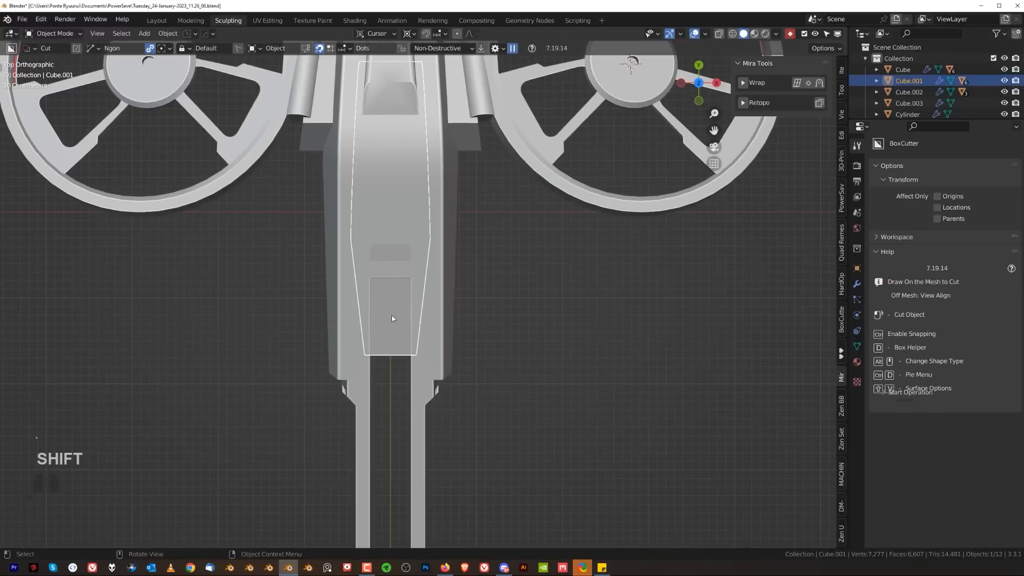
key("d")
left_click(393, 319)
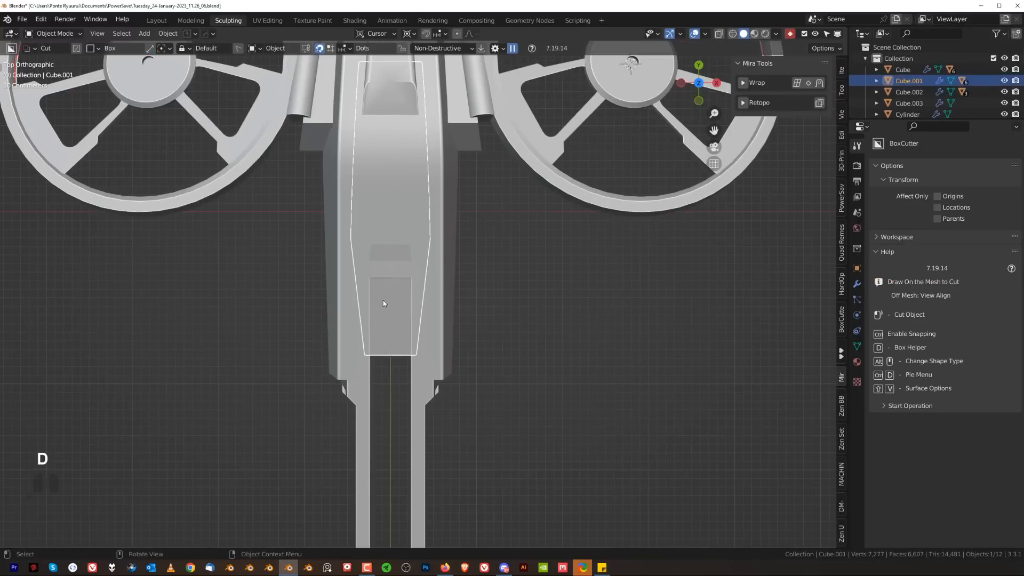
left_click_drag(401, 291, 404, 404)
key("alt+x")
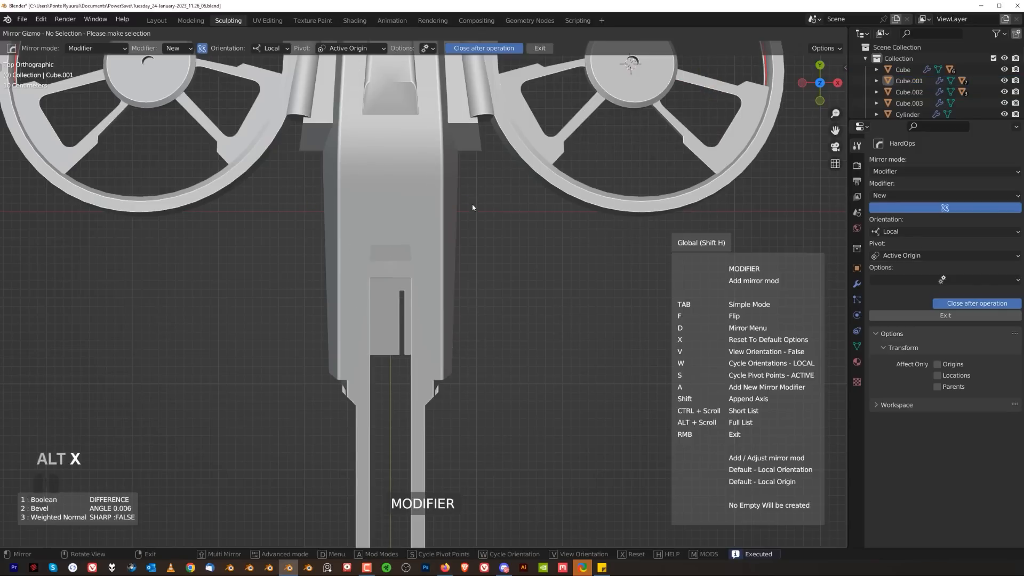
left_click(469, 204)
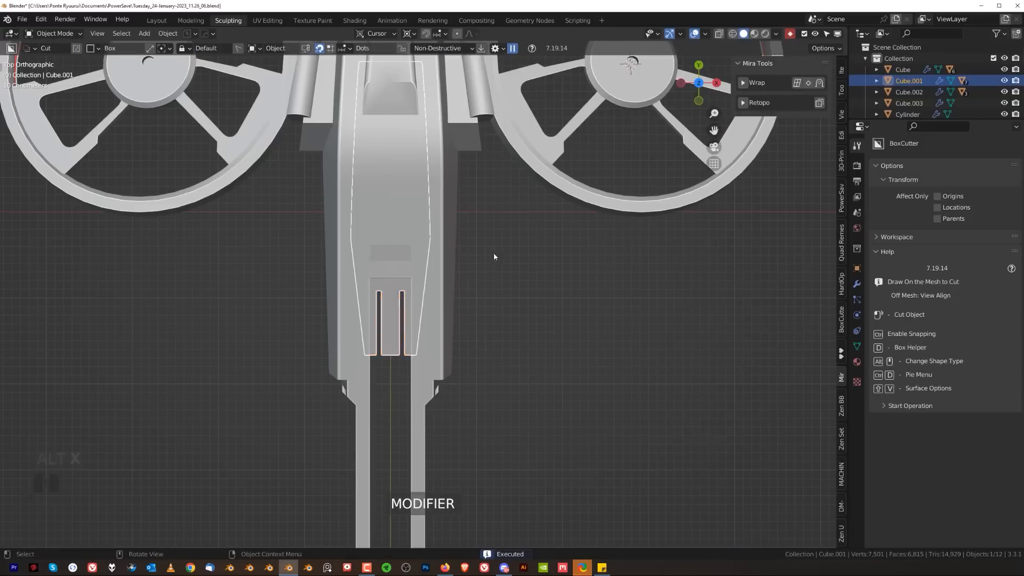
middle_click_drag(493, 251, 332, 237)
scroll(332, 237, "up", 3)
middle_click_drag(367, 201, 422, 272, "shift")
scroll(421, 272, "up", 4)
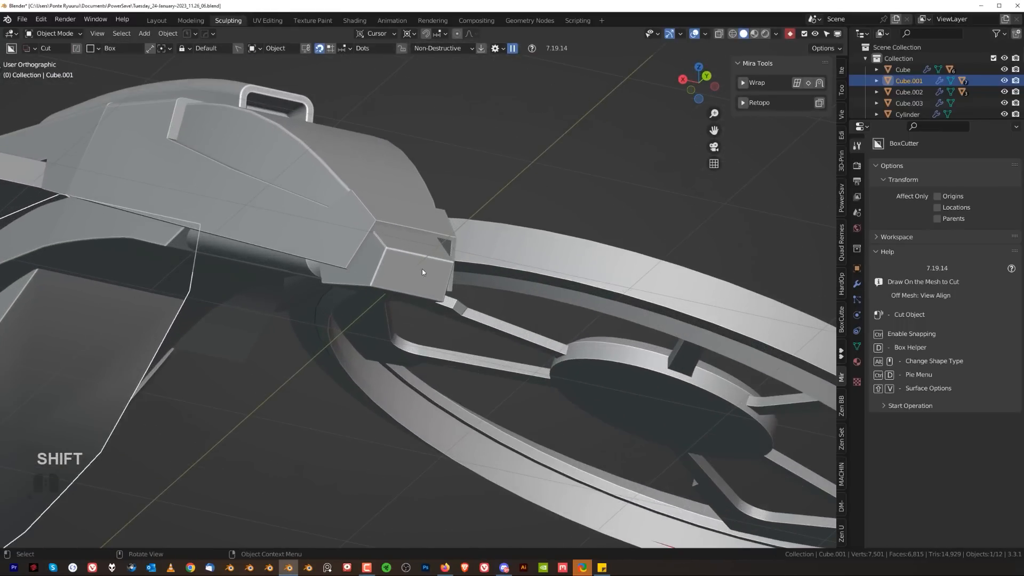
left_click(428, 267)
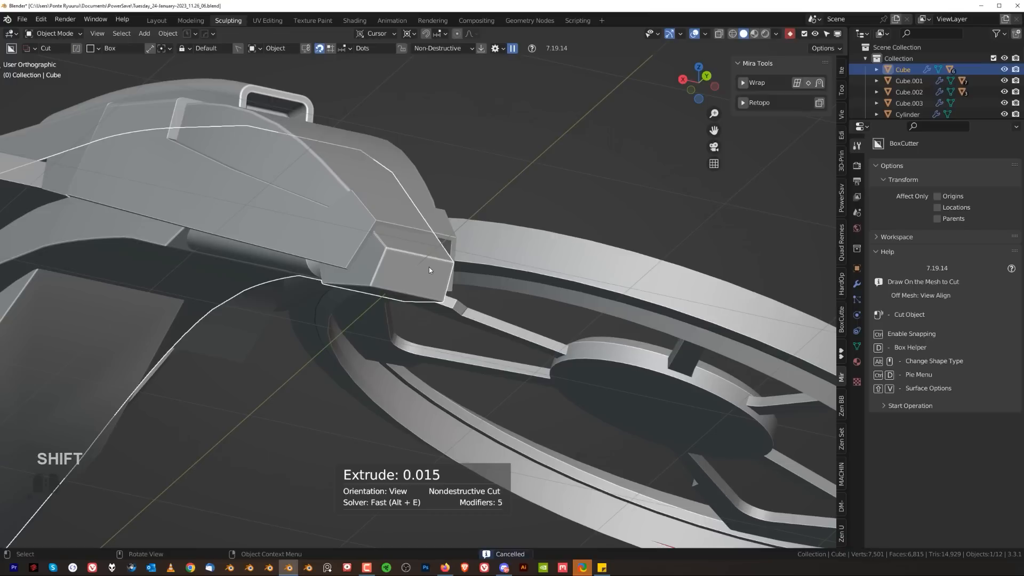
left_click_drag(431, 271, 430, 290)
right_click(464, 235)
key("KP_5")
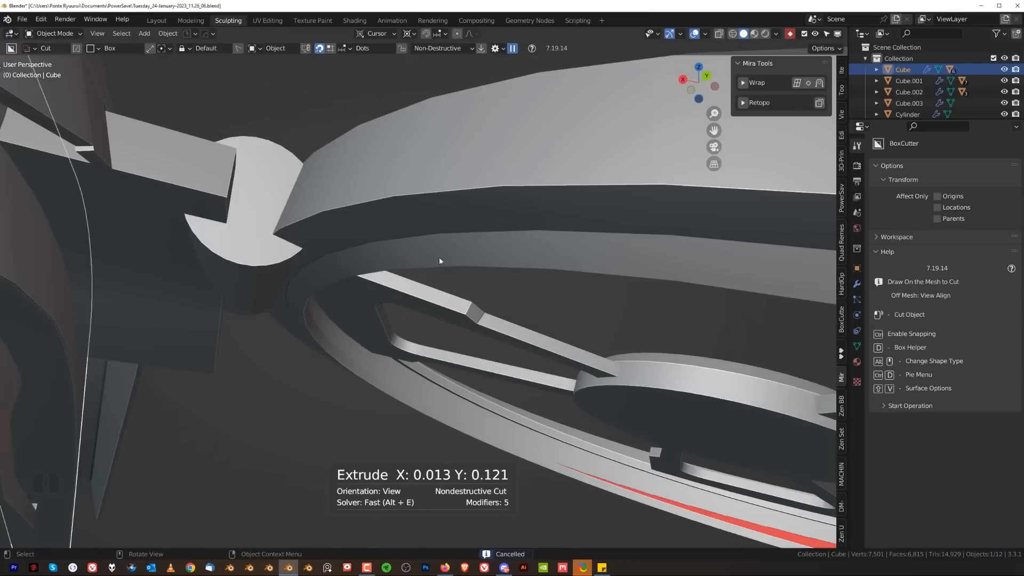
middle_click_drag(434, 252, 773, 248)
middle_click_drag(462, 280, 313, 322)
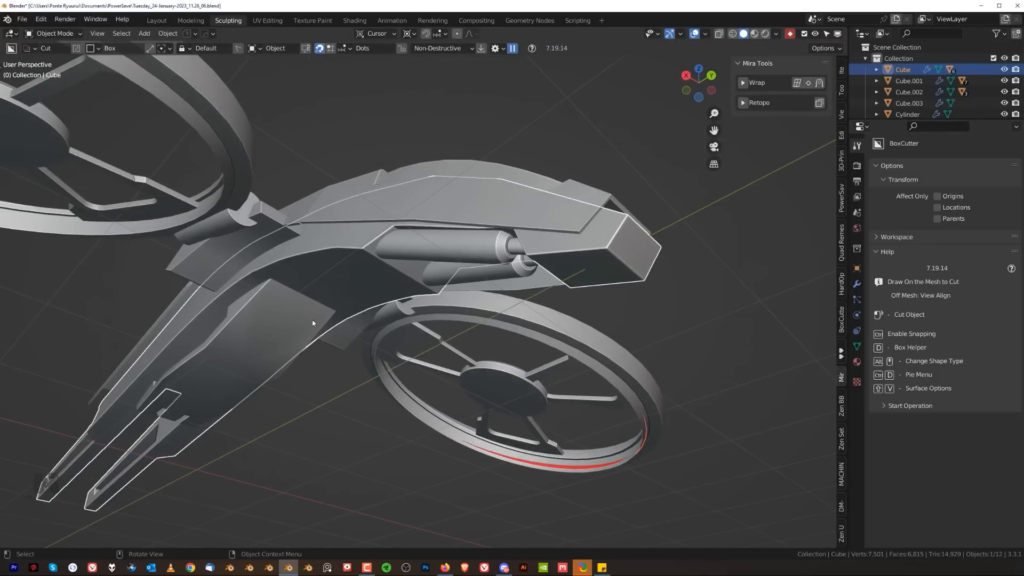
- Adjust the fuselage's bevel, using 3 segments, profile 0.5 and 60° autosmooth with harden normals off
middle_click_drag(538, 325, 400, 338)
scroll(520, 323, "up", 3)
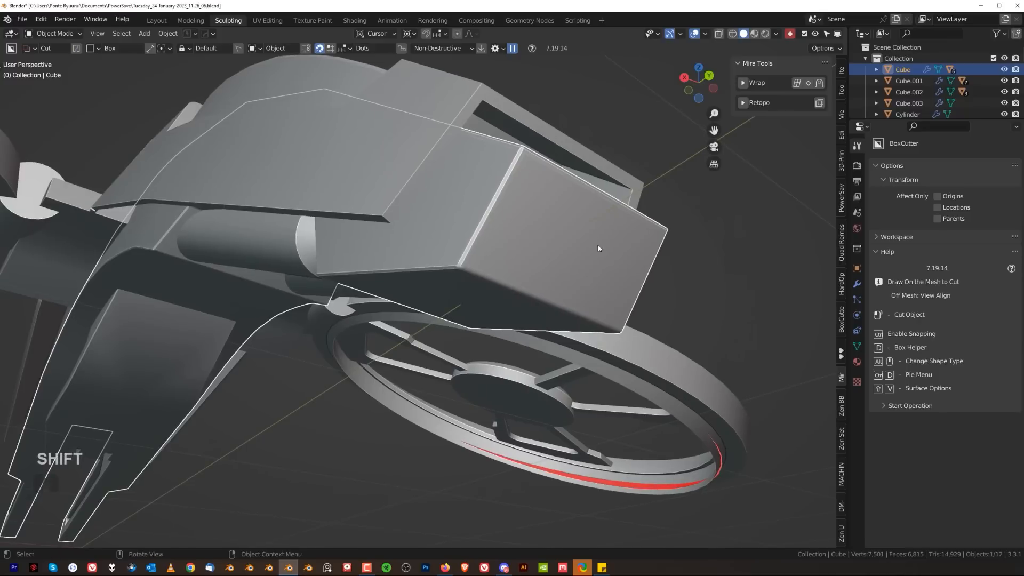
key("q")
left_click(588, 213)
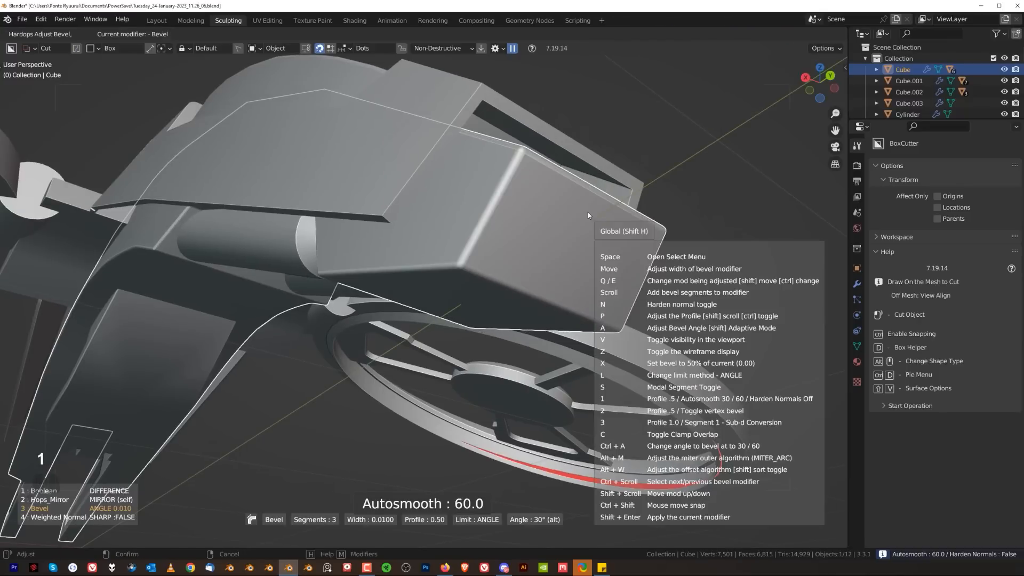
left_click(604, 229)
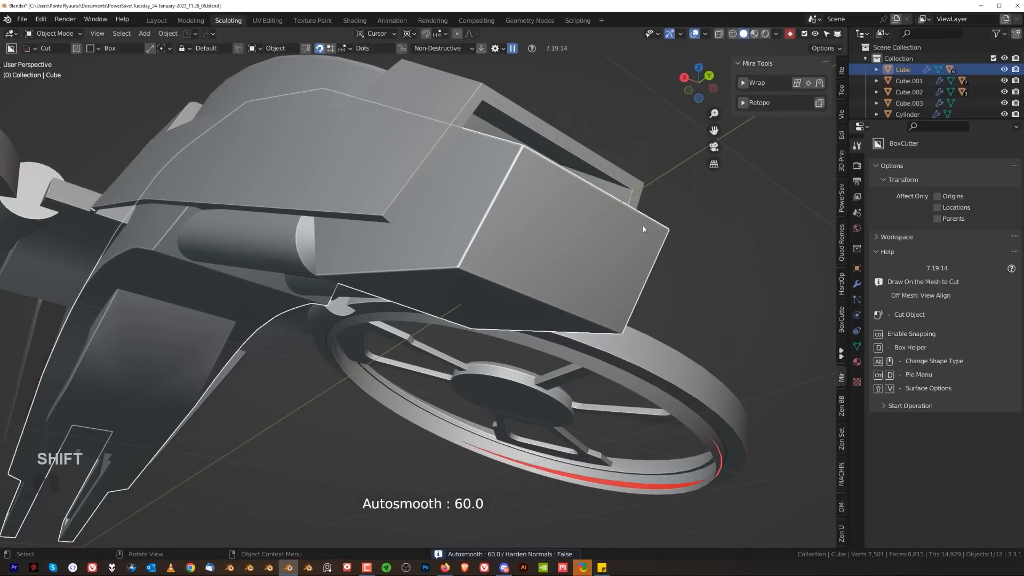
- Try to cut narrow box slots near the side edges of the fuselage nose's front face and undo the cut
left_click_drag(644, 228, 586, 363)
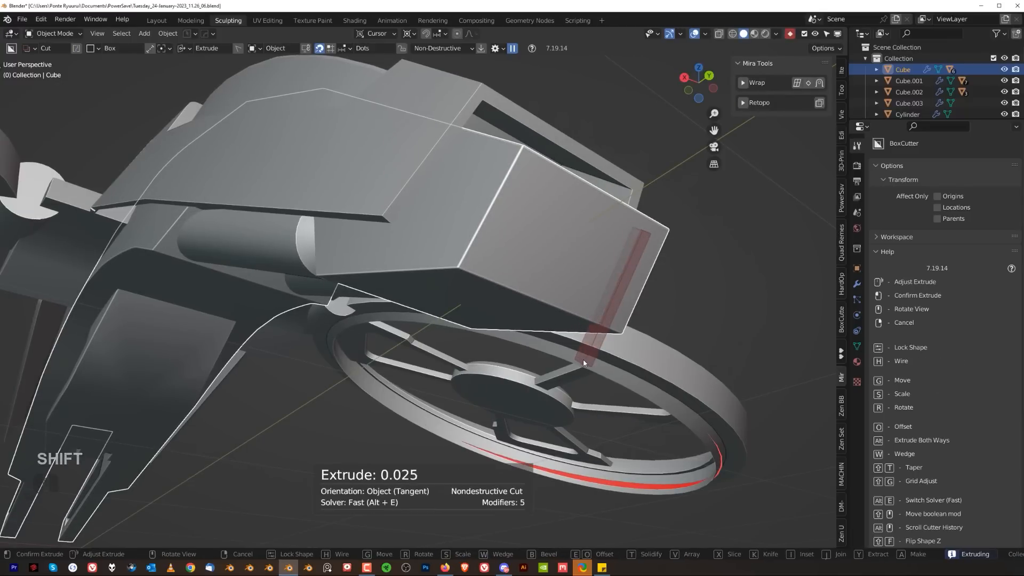
left_click(586, 358)
left_click_drag(529, 182, 480, 306)
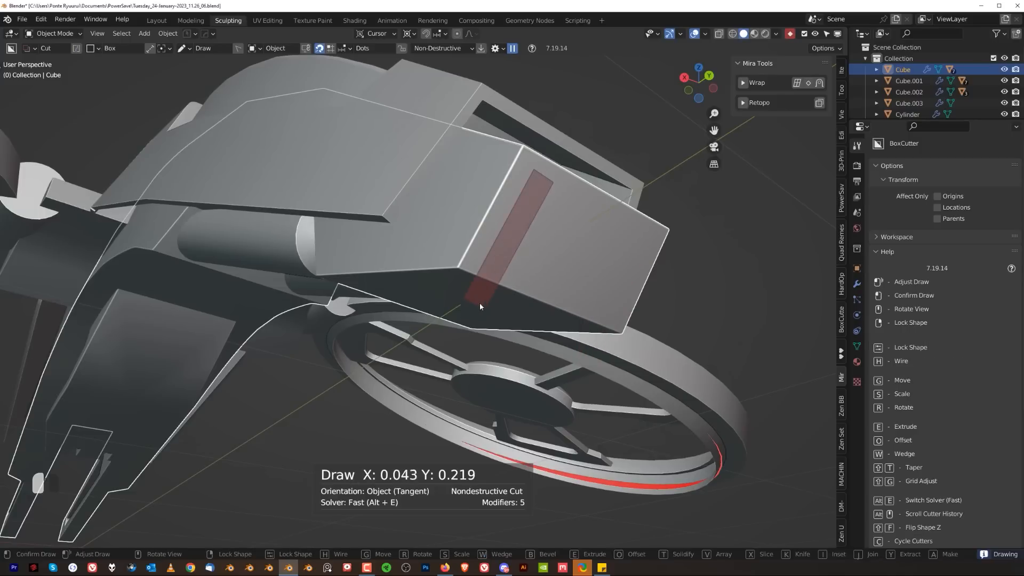
left_click(466, 300)
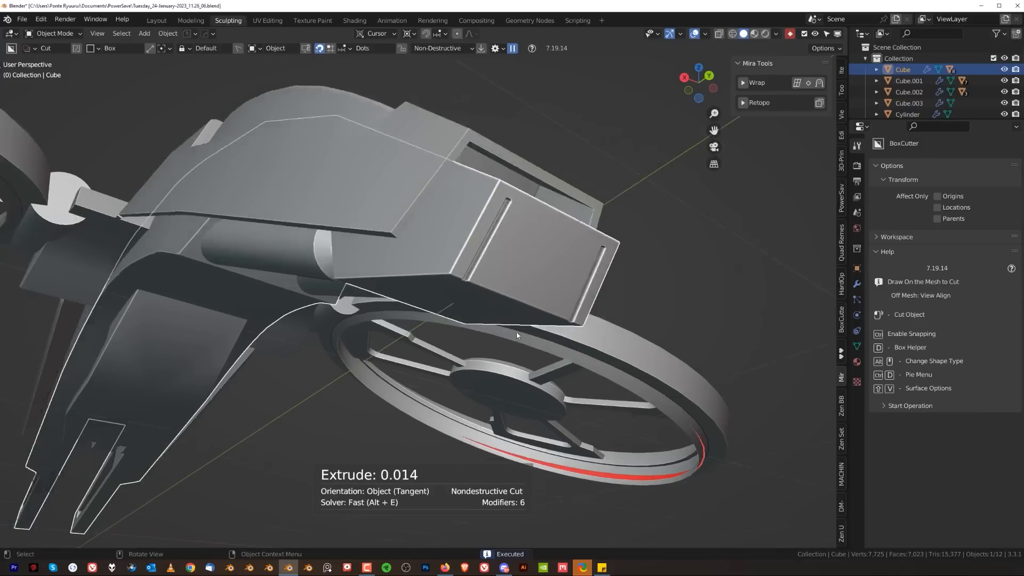
mouse_move(466, 301)
middle_mouse_down()
mouse_move(591, 303)
mouse_move(405, 397)
mouse_move(468, 347)
mouse_move(596, 326)
mouse_move(494, 284)
middle_mouse_up()
left_click(405, 401)
key("ctrl+z")
key("ctrl+z")
- Cut a narrow upright box slot about 0.045 deep into the nose's front face, running through its lower edge
left_click_drag(491, 290, 487, 336)
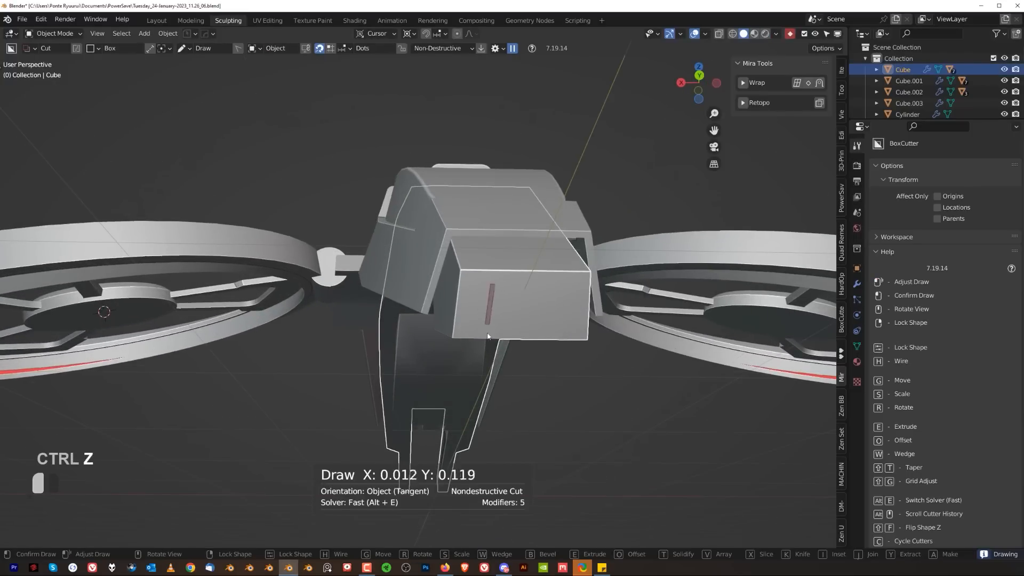
left_click_drag(486, 375, 533, 377)
left_click(548, 376)
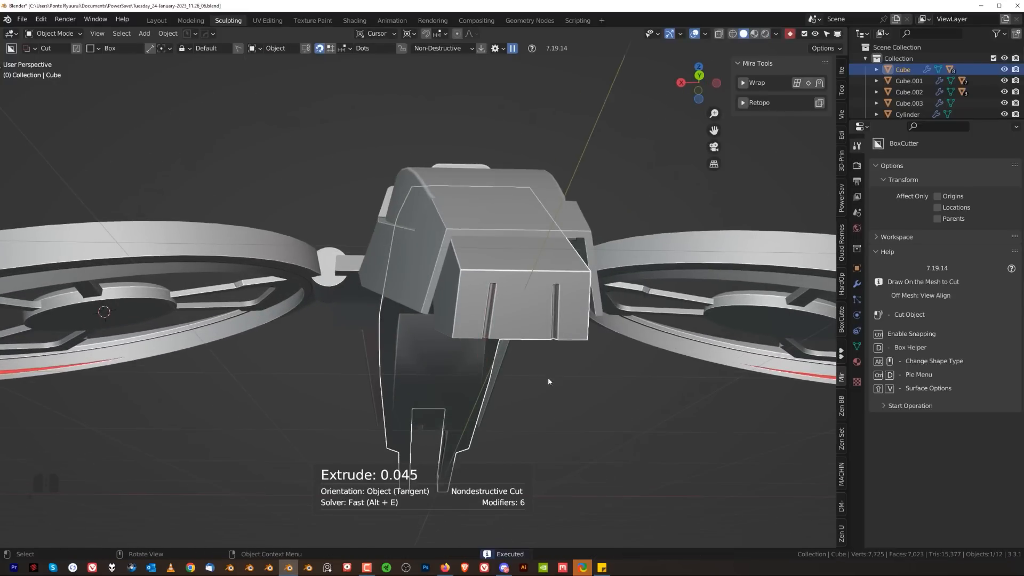
- Align the view to the nose's front face with HardOps Align View, using an orthographic view
mouse_move(548, 376)
middle_mouse_down()
mouse_move(567, 347)
mouse_move(449, 399)
mouse_move(441, 362)
mouse_move(507, 338)
middle_mouse_up()
key("Tab")
key("ctrl+q")
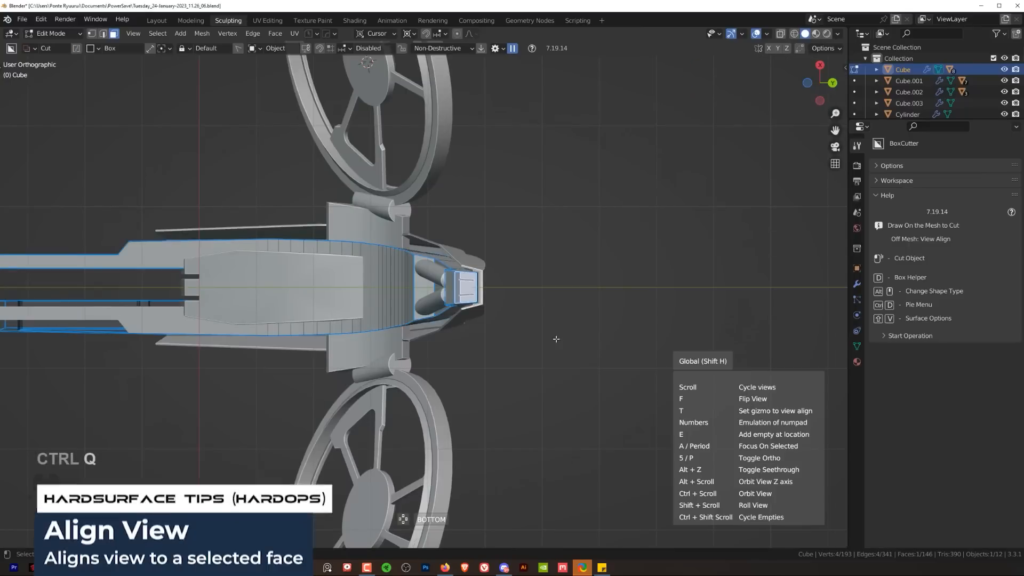
key("Tab")
scroll(480, 240, "up", 4)
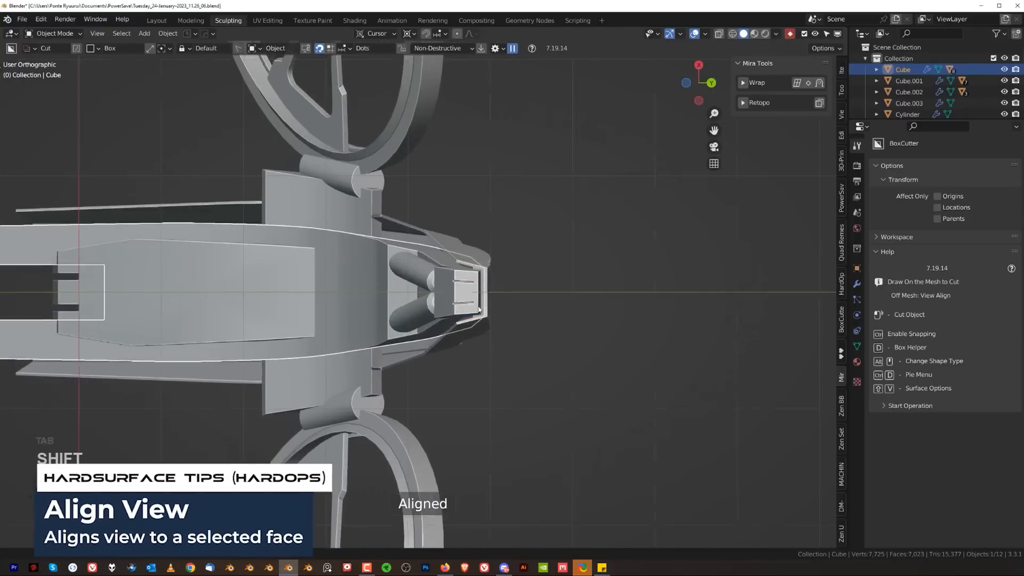
key("shift+q")
key("Tab")
key("shift+q")
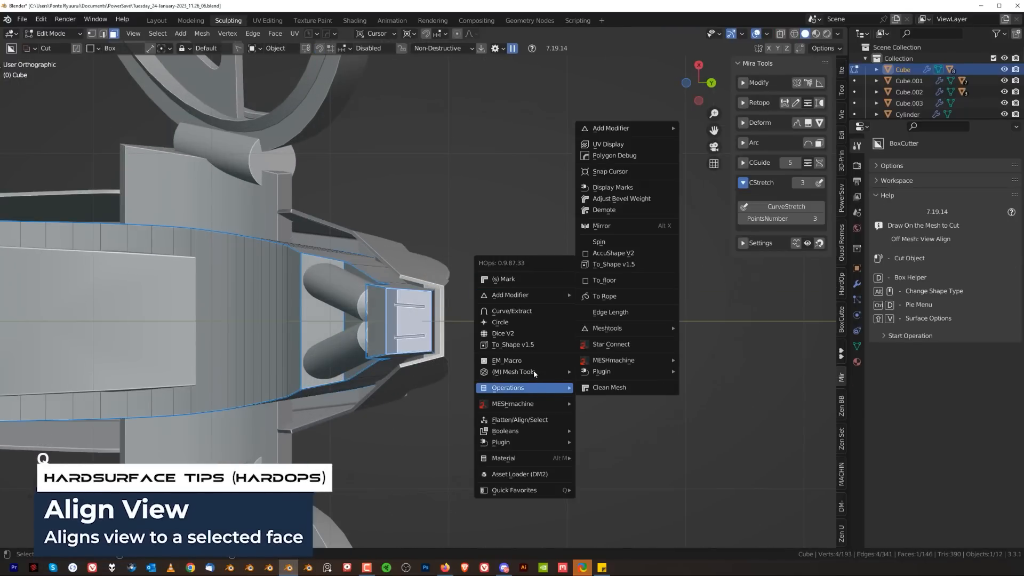
mouse_move(530, 372)
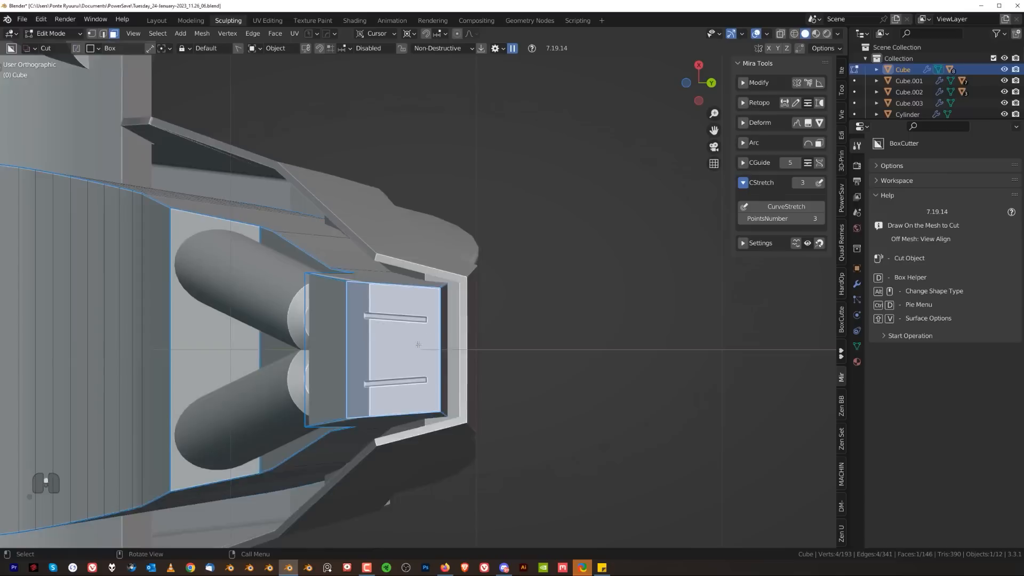
key("Tab")
- Trim the side corner of the fuselage nose with an angled Ngon cut in view orientation
left_click_drag(480, 304, 500, 316)
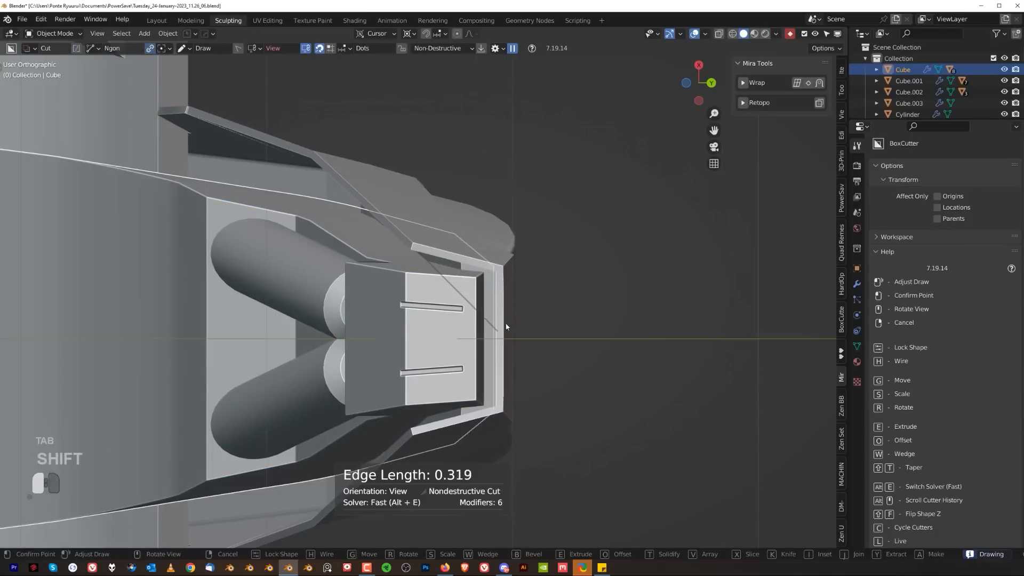
left_click(506, 326)
key("space")
- Bring up the nose corner's boolean cutter for editing through the HardOps boolean scroll
scroll(496, 266, "down", 4)
middle_click_drag(506, 264, 319, 272)
key("grave")
scroll(504, 278, "up", 6)
scroll(504, 278, "down", 3)
scroll(416, 293, "up", 3)
middle_click_drag(502, 276, 421, 293)
scroll(395, 301, "up", 3)
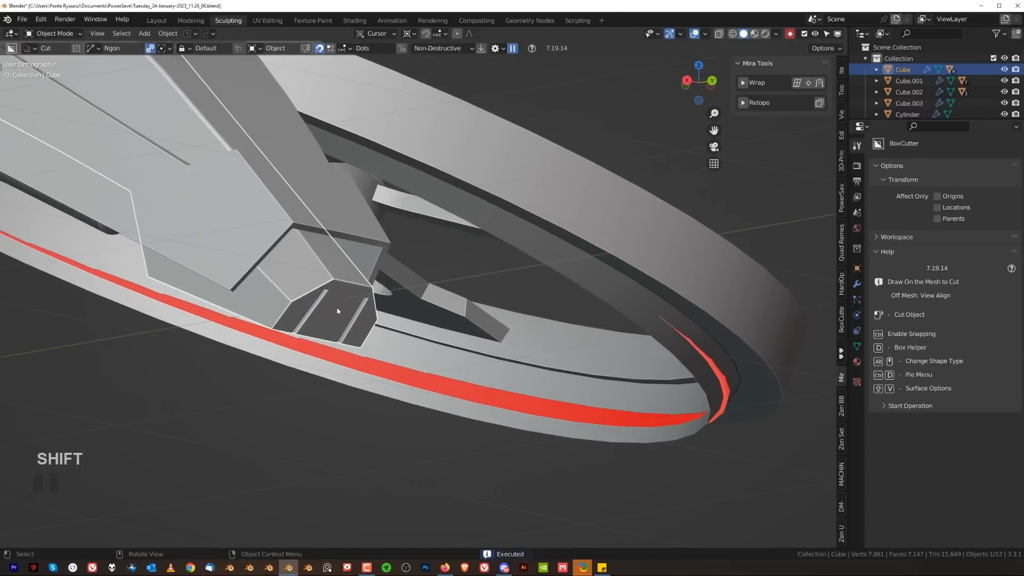
key("q")
left_click(337, 318)
- Move the nose corner cutter slightly along the cursor's X axis and hide it
middle_click_drag(339, 299, 426, 341)
key("g")
key("x")
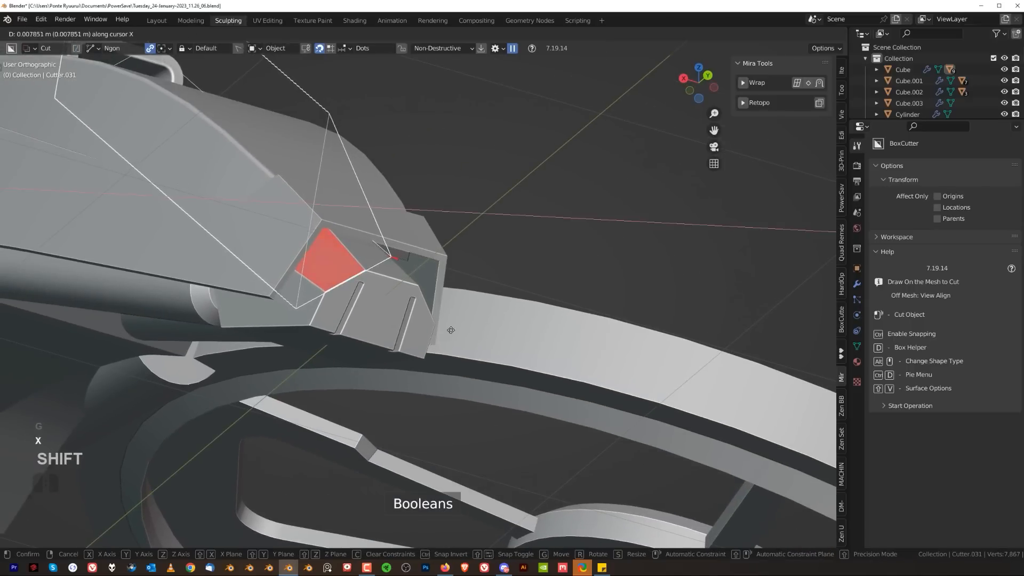
left_click(261, 264)
key("shift+2")
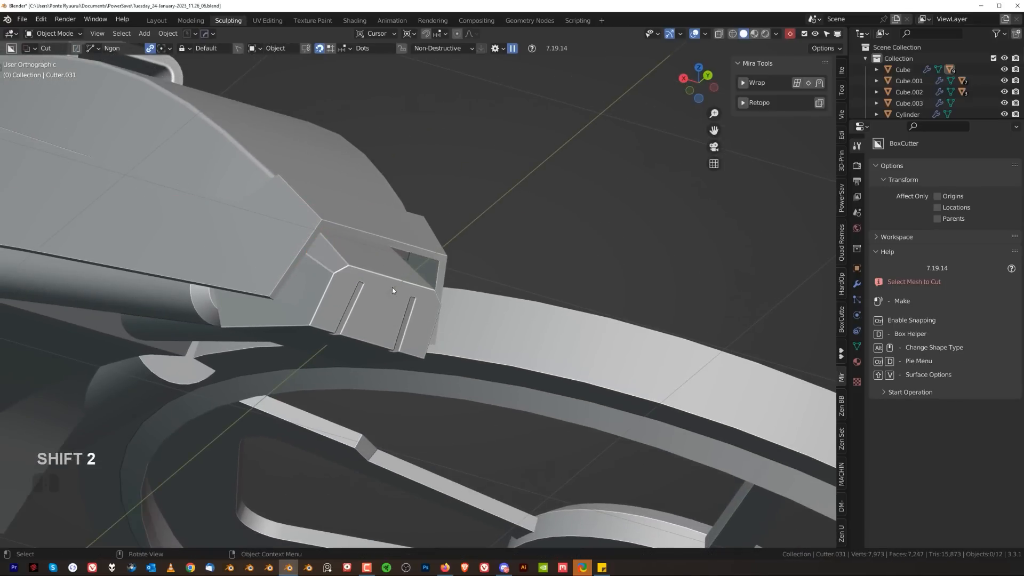
- Inset the fuselage nose's upper face, above the slotted front face, by about 0.1123 m
scroll(392, 287, "down", 4)
middle_click_drag(392, 287, 381, 369)
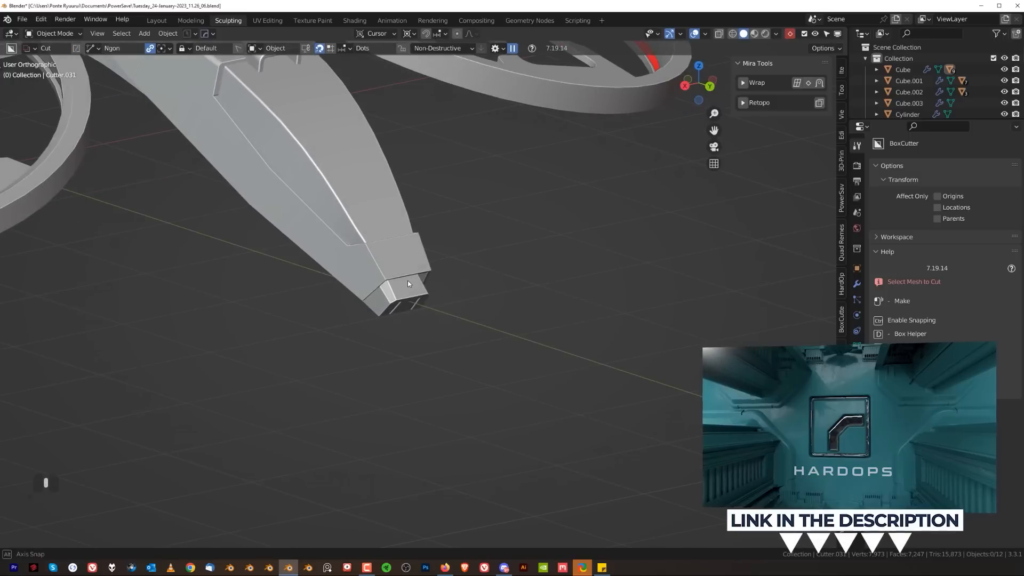
scroll(368, 252, "down", 3)
middle_click_drag(408, 280, 454, 305)
scroll(394, 272, "up", 5)
scroll(370, 271, "up", 2)
left_click(457, 305)
key("Tab")
left_click(561, 294)
left_click(460, 327)
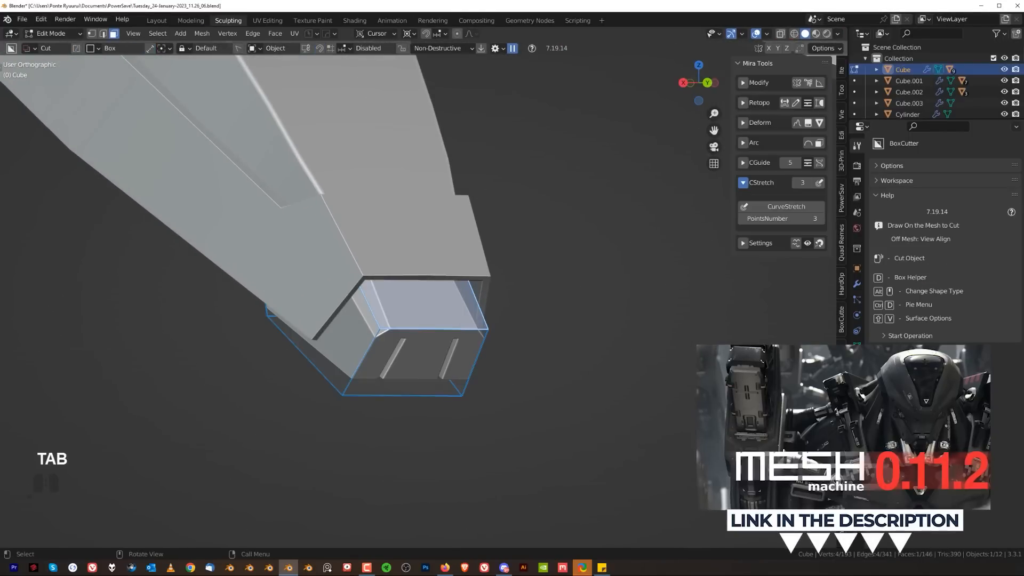
key("i")
left_click(618, 294)
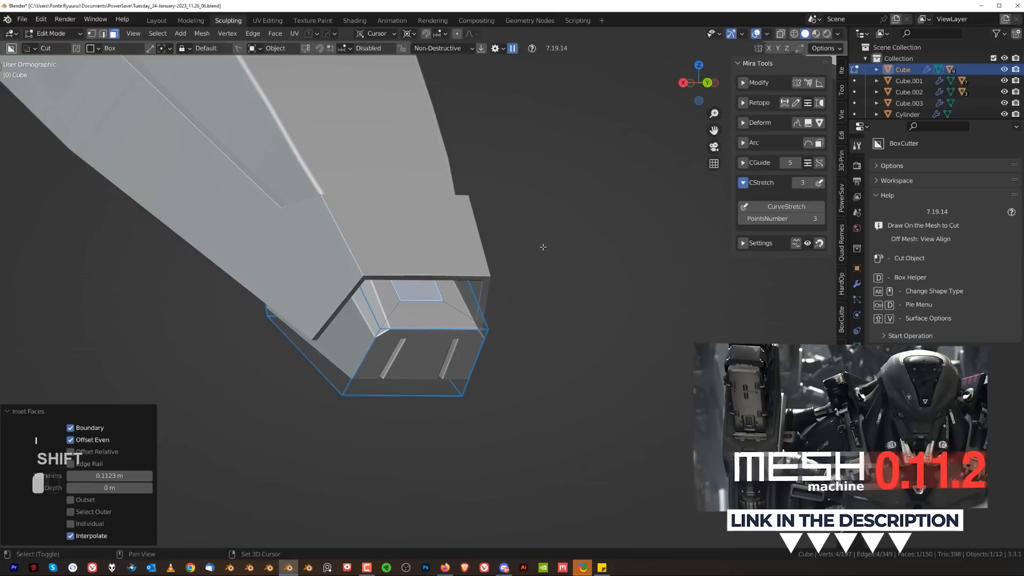
- Extrude the nose's inset face by about 0.0769 m and adjust the extruded face along the cursor's Y axis
key("e")
left_click(655, 125)
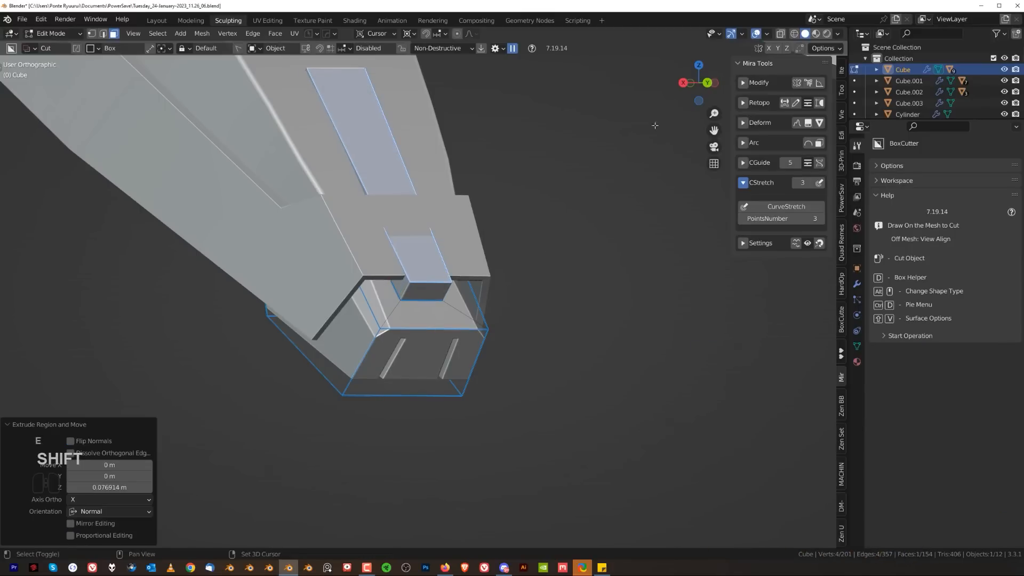
key("z")
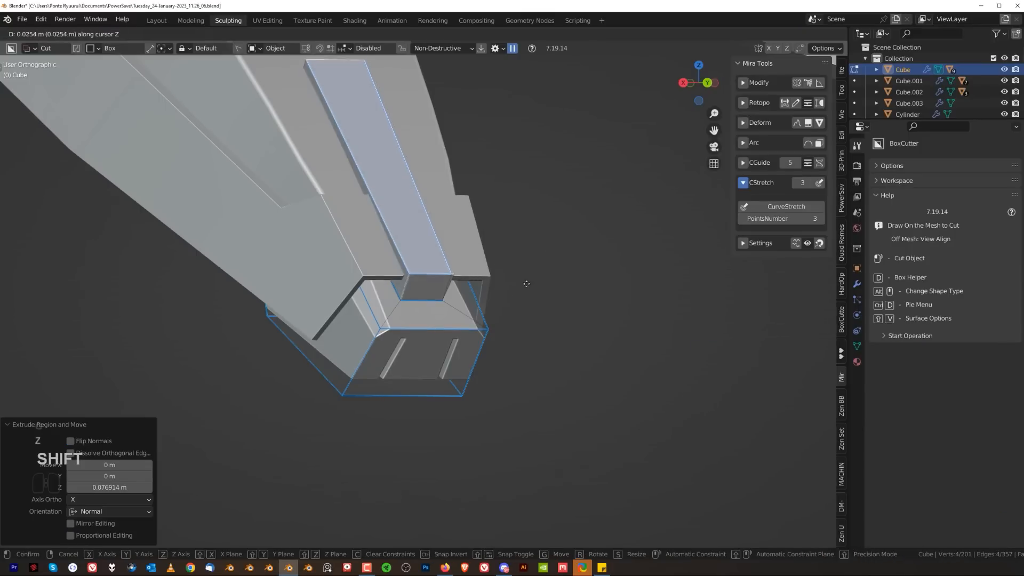
right_click(540, 331)
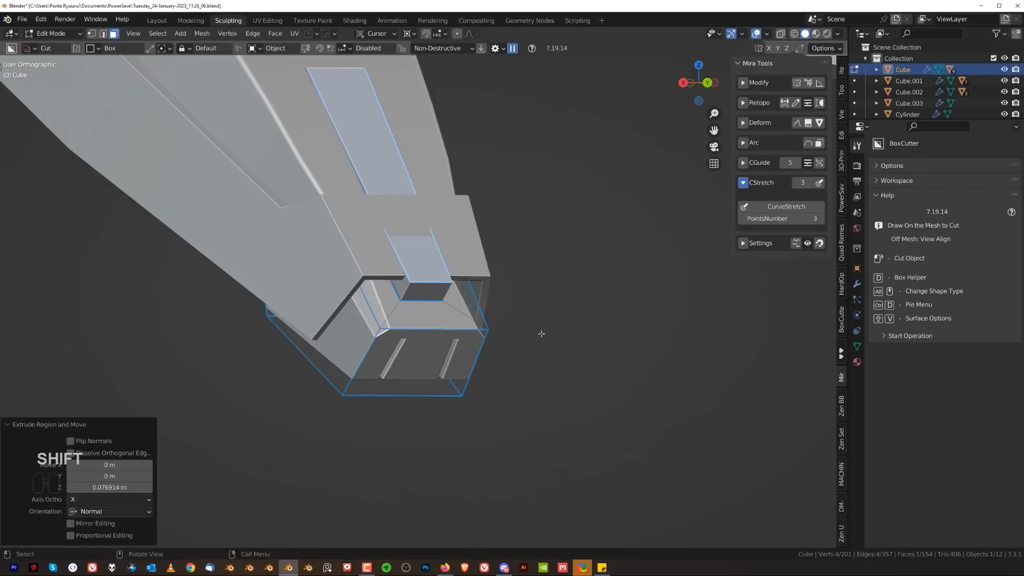
key("g")
key("shift")
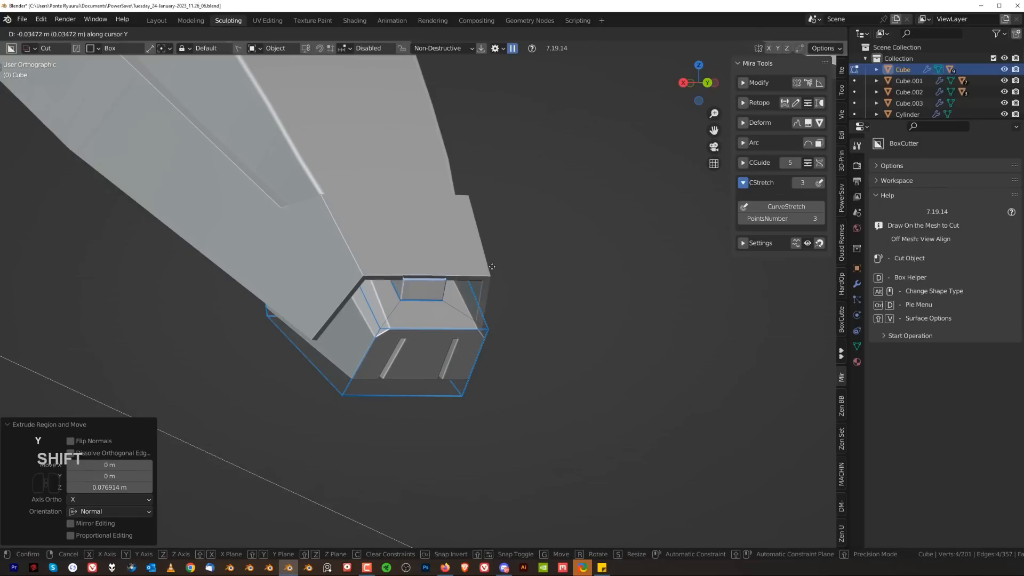
left_click(491, 336)
middle_click_drag(491, 336, 480, 308)
scroll(429, 270, "up", 1)
key("Tab")
scroll(450, 301, "down", 4)
left_click(655, 393)
- Examine the whole drone from behind and around its forked front prongs
scroll(489, 343, "down", 3)
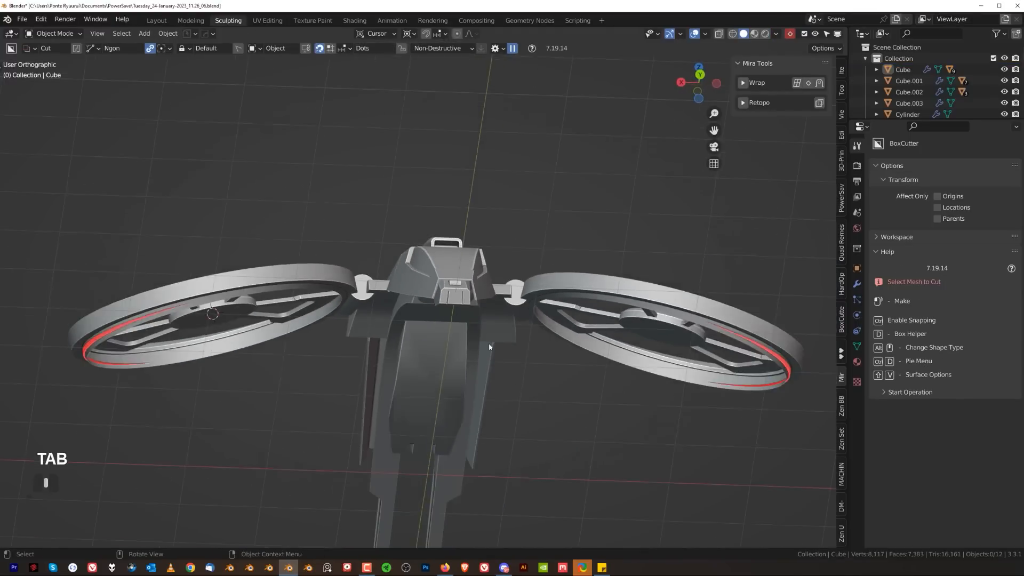
middle_click_drag(488, 344, 533, 341)
key("grave")
key("grave")
scroll(427, 368, "up", 1)
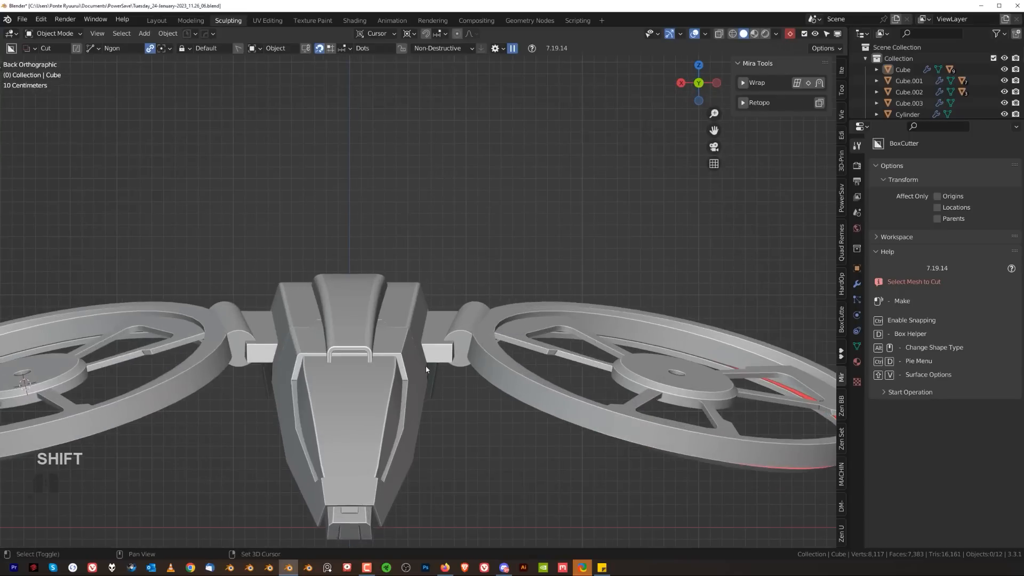
middle_click_drag(427, 368, 513, 262, "shift")
scroll(446, 394, "down", 3)
middle_click_drag(464, 359, 478, 380)
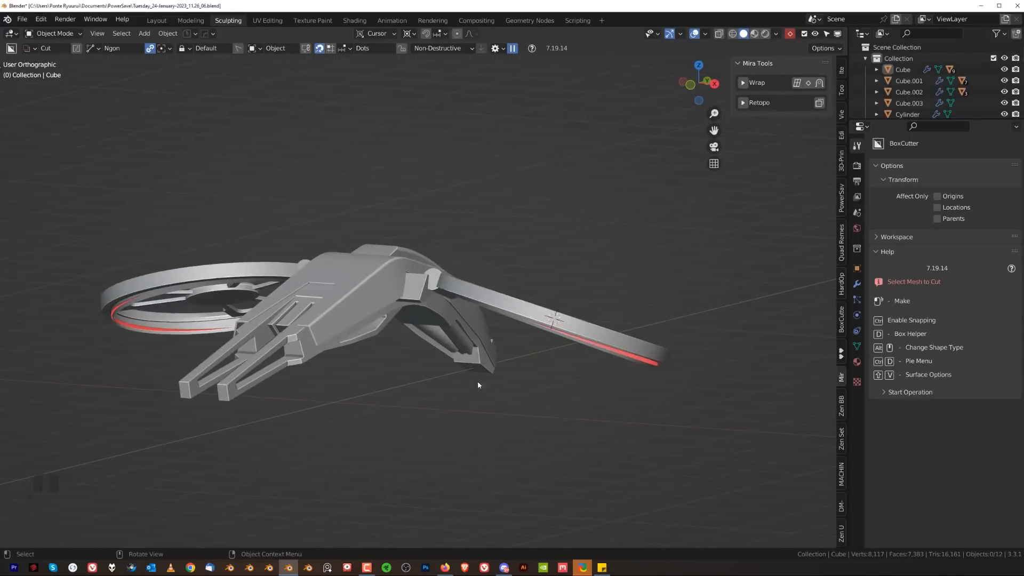
scroll(515, 347, "up", 4)
middle_click_drag(498, 340, 448, 325)
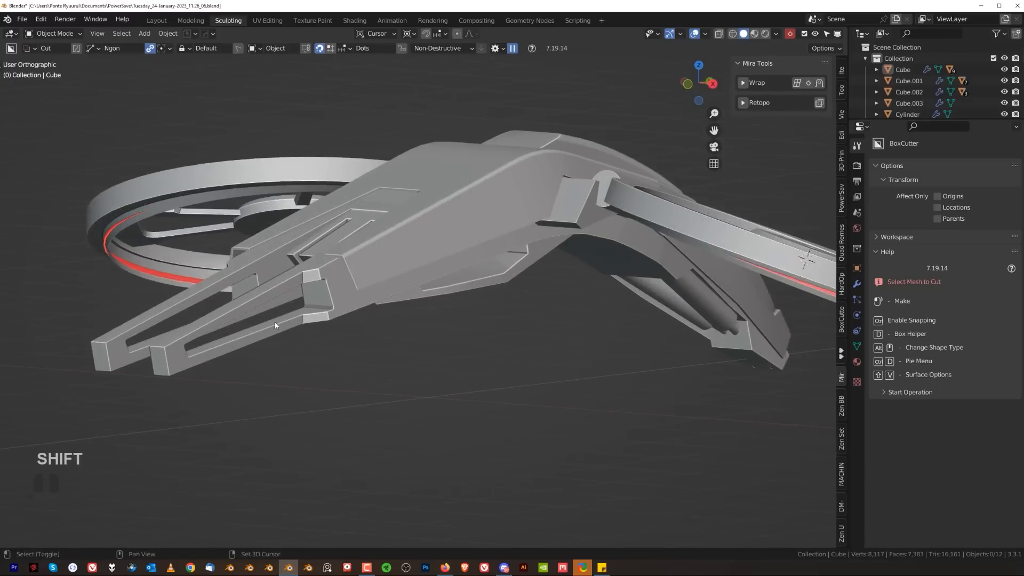
middle_click_drag(282, 320, 367, 331, "shift")
scroll(416, 334, "down", 2)
- Add a mesh cylinder in the right side view and move it about -4.316 m in Y and -0.485 m in Z over the prongs
key("grave")
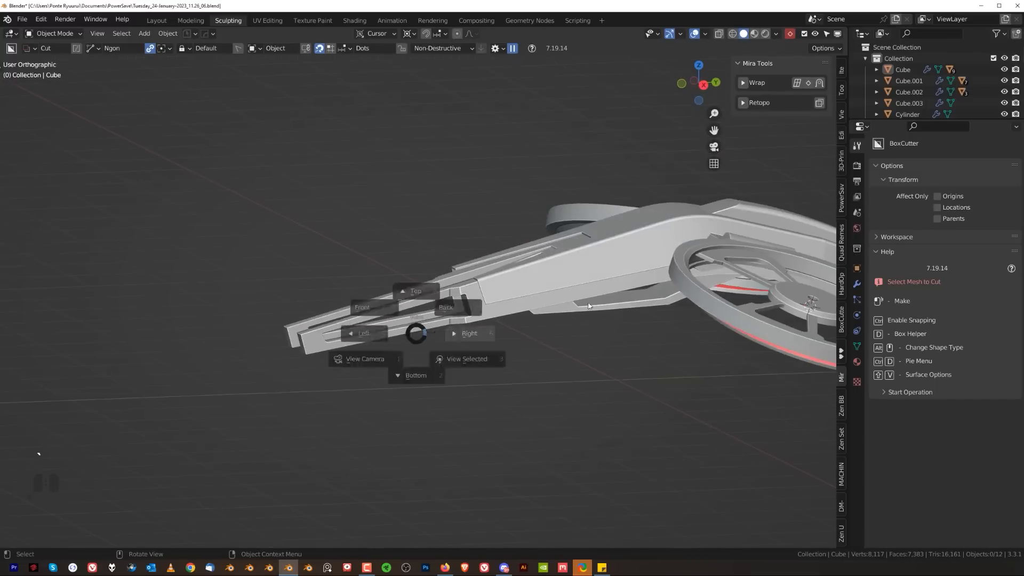
left_click(468, 334)
middle_click_drag(424, 288, 499, 227, "shift")
key("KP_5")
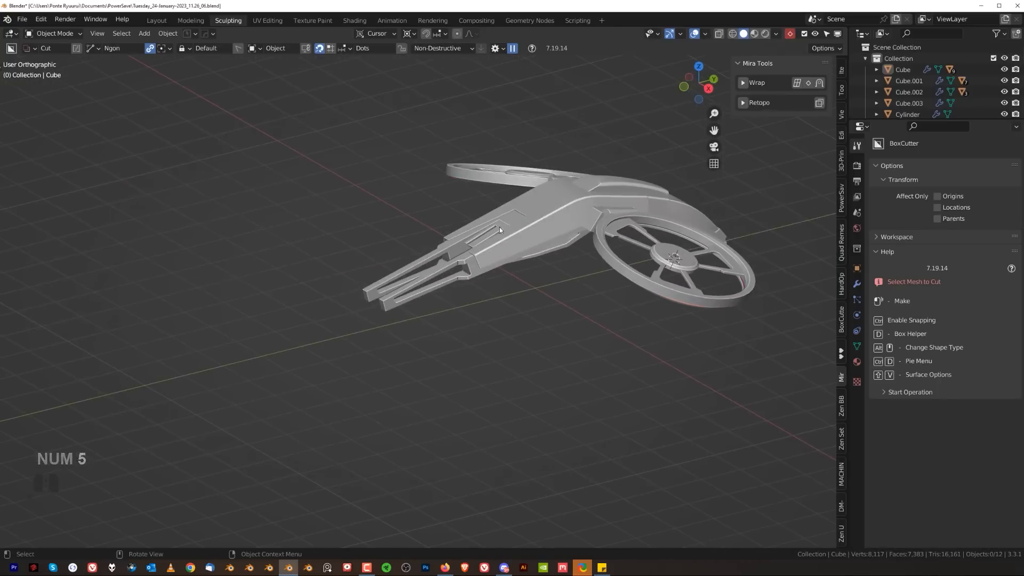
key("KP_3")
scroll(498, 308, "up", 2)
key("shift+a")
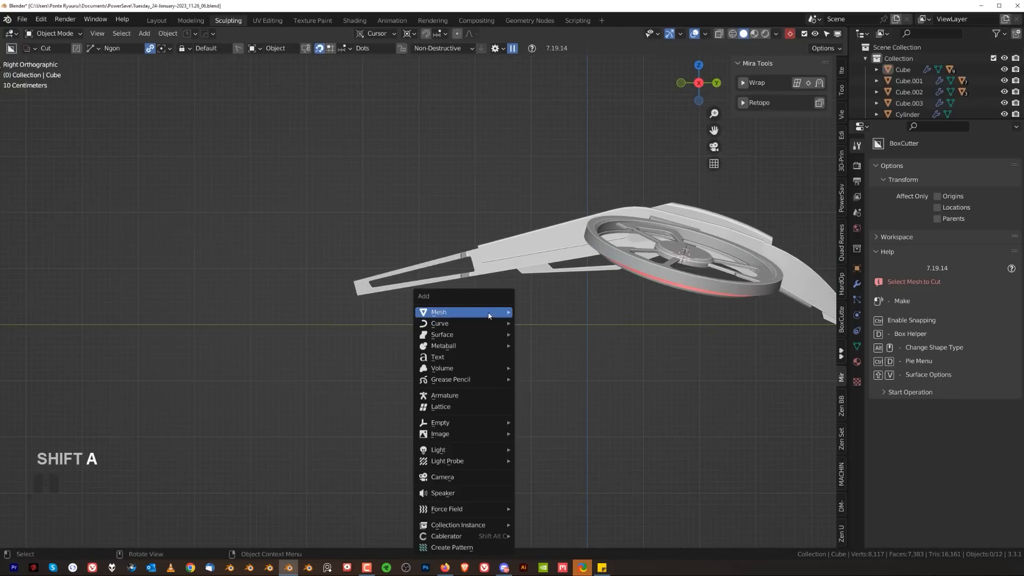
mouse_move(496, 312)
left_click(544, 395)
scroll(641, 359, "up", 1)
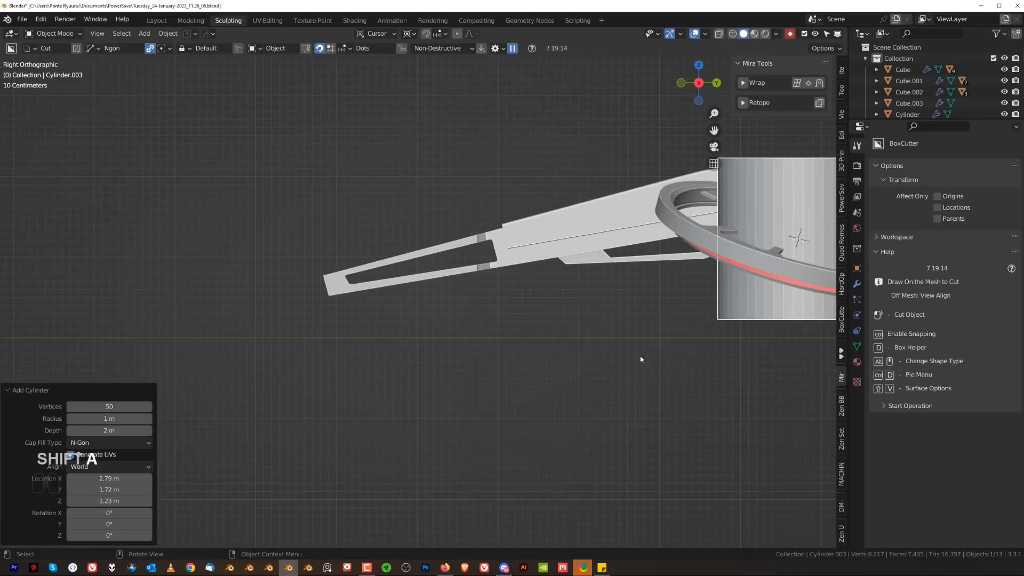
key("g")
left_click(359, 384)
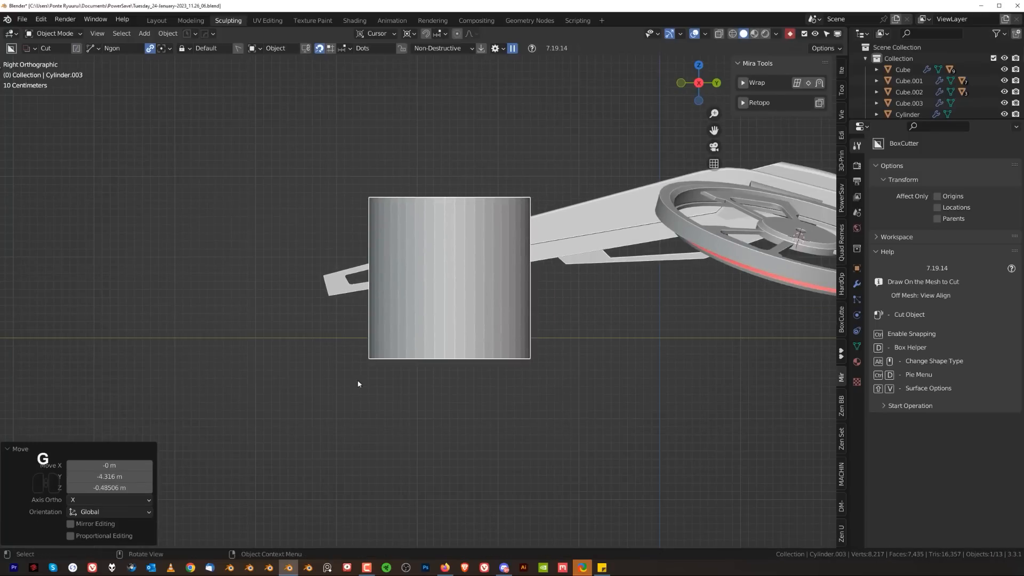
- Set the transform orientation to Global and the transform pivot point to Individual Origins
key("r")
key("Escape")
left_click(373, 33)
left_click(379, 73)
key("r")
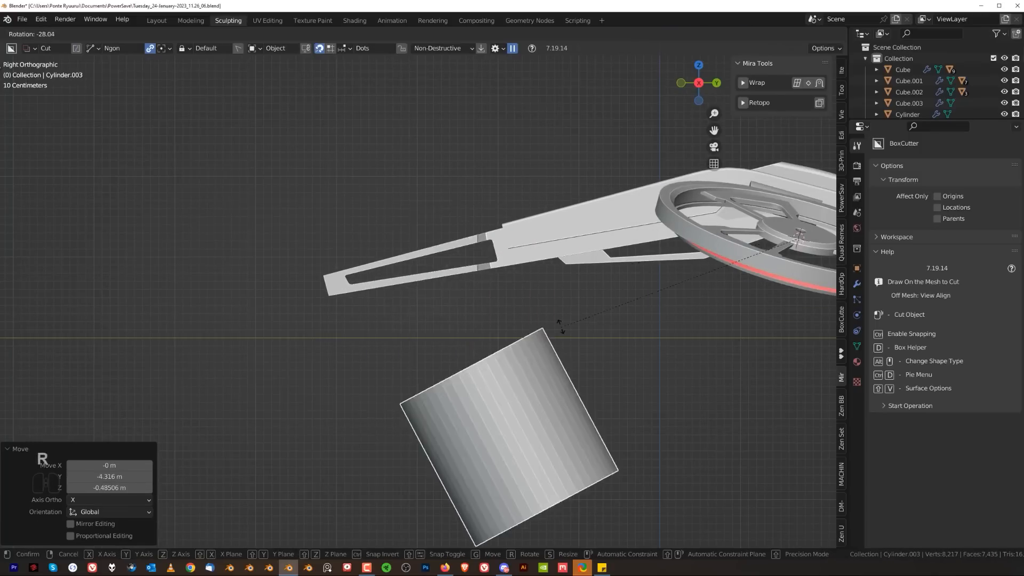
key("Escape")
left_click(409, 35)
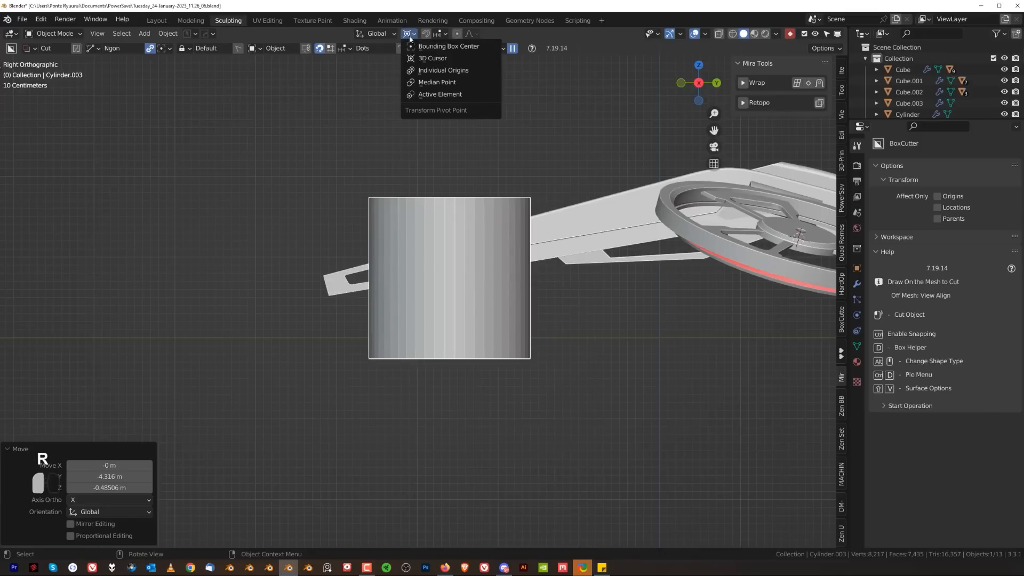
left_click(440, 62)
- Rotate the cylinder 75° in side view and place it over the fuselage nose, scaled to 0.068
key("r")
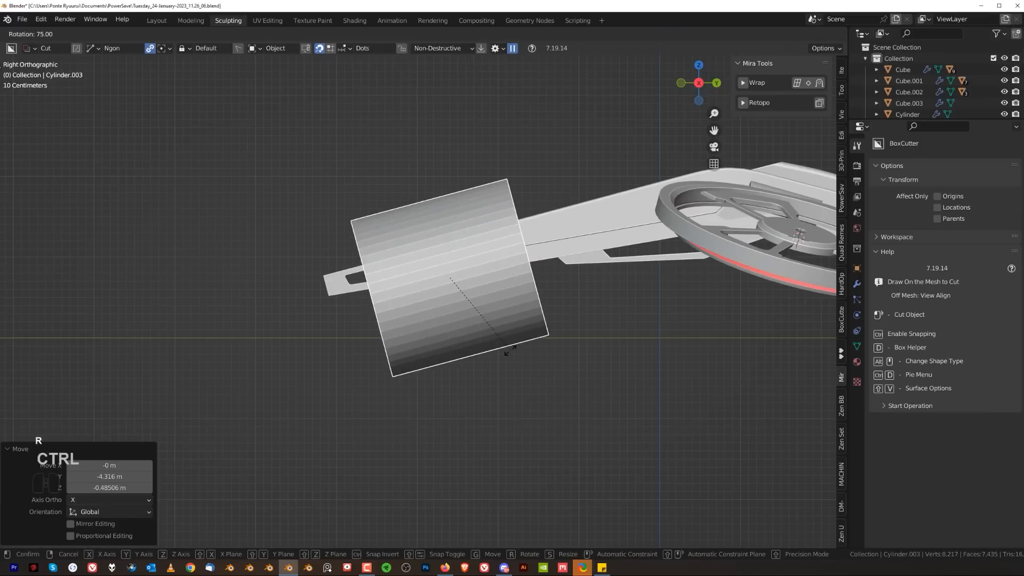
left_click(509, 350)
scroll(659, 328, "up", 2)
key("s")
left_click(475, 276)
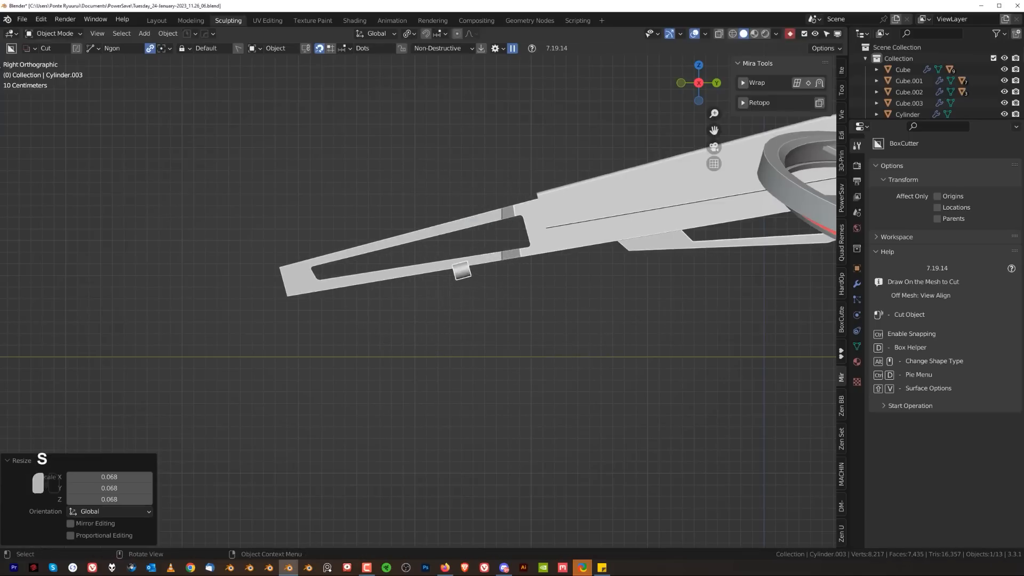
key("g")
left_click(569, 226)
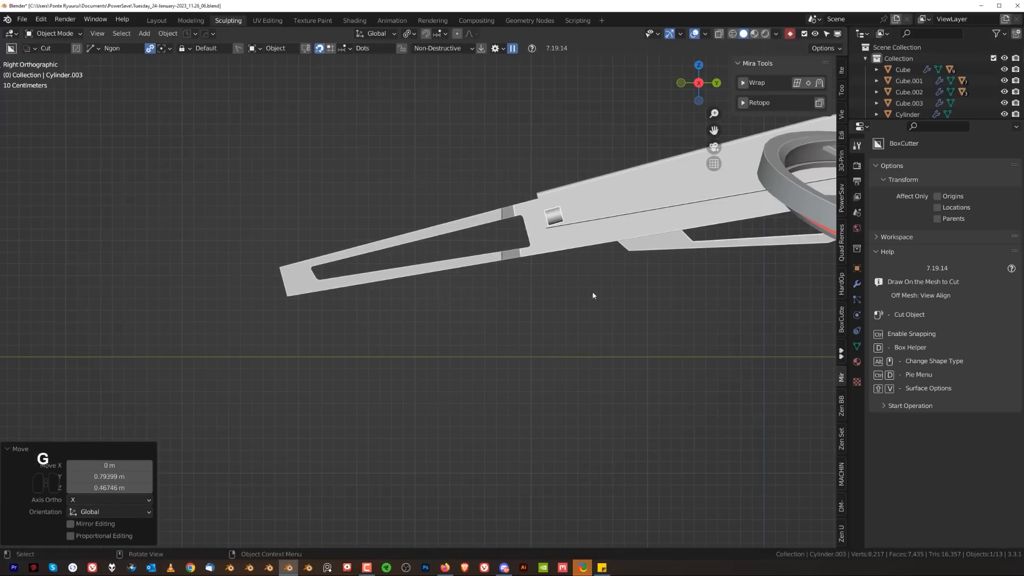
- Reset the 3D cursor to the world origin and bring the small cylinder onto the drone's centreline
key("KP_7")
scroll(544, 245, "down", 2)
middle_click_drag(581, 248, 736, 293, "shift")
scroll(731, 295, "down", 3)
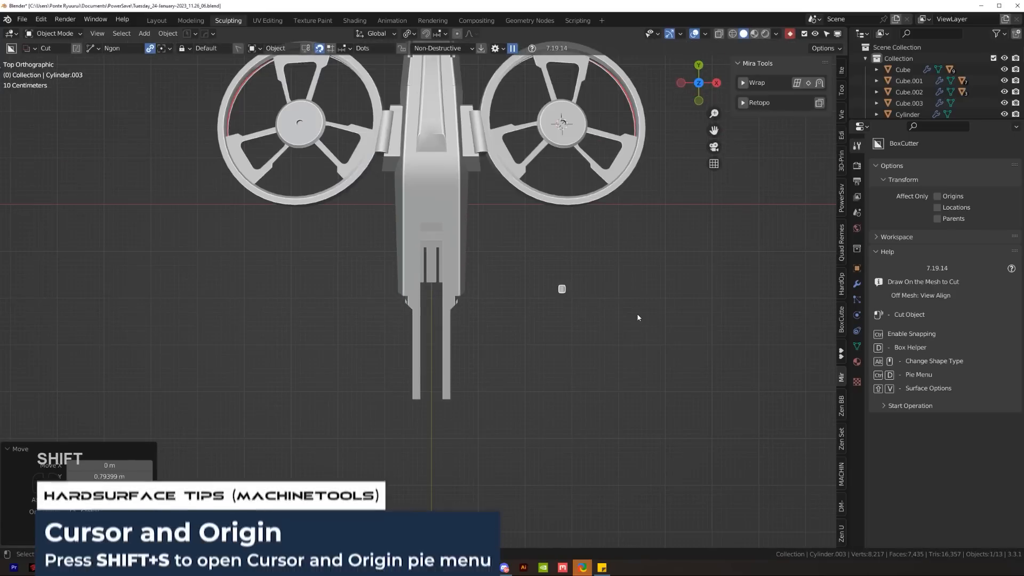
key("shift+s")
left_click(687, 318)
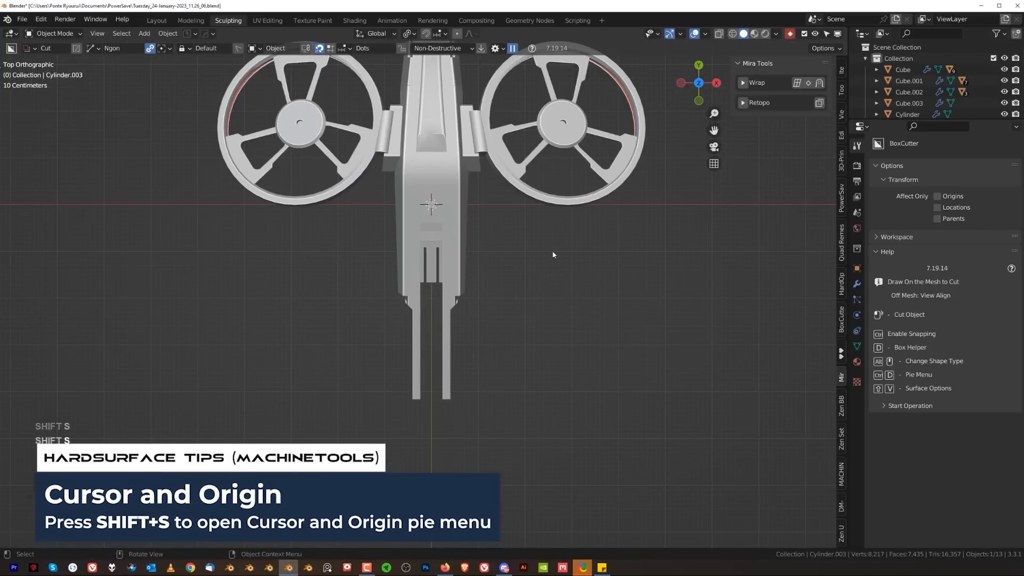
- Rotate the small cylinder 80° in side view and move it about -0.144 m in Y and 1.225 m in Z
key("KP_3")
scroll(486, 351, "up", 2)
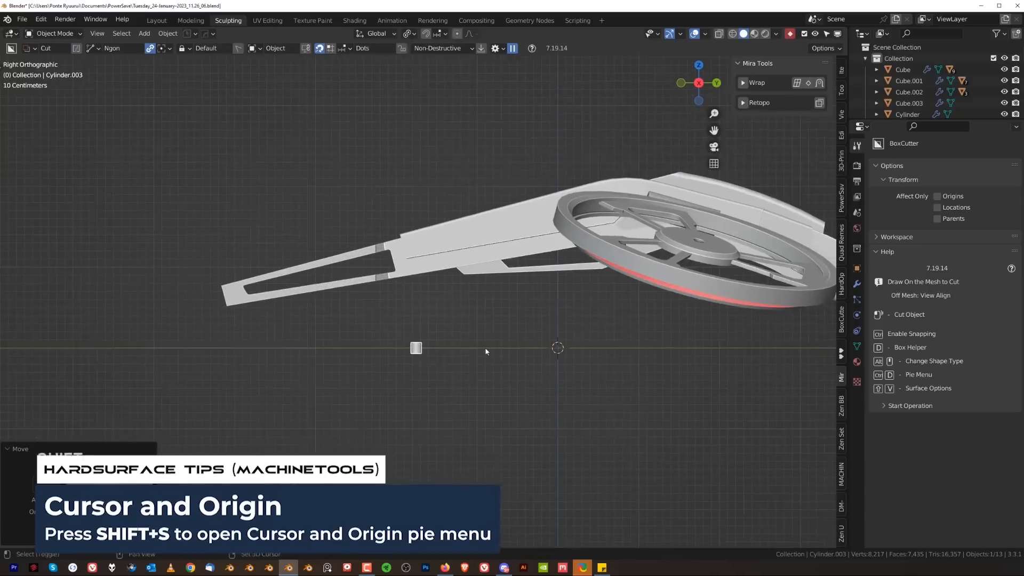
scroll(486, 350, "up", 1)
key("r")
left_click(475, 458)
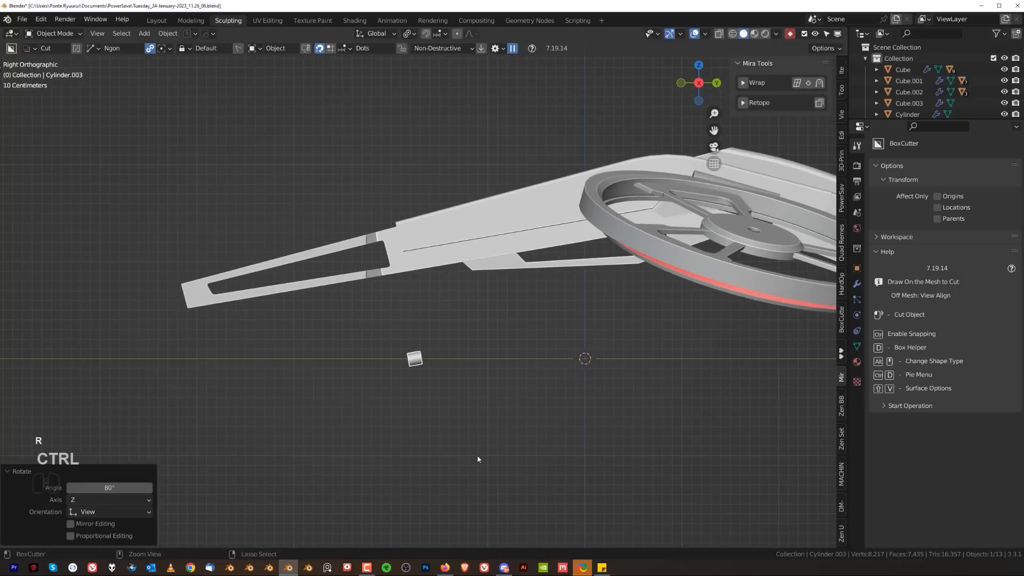
key("g")
left_click(475, 300)
scroll(533, 288, "up", 4)
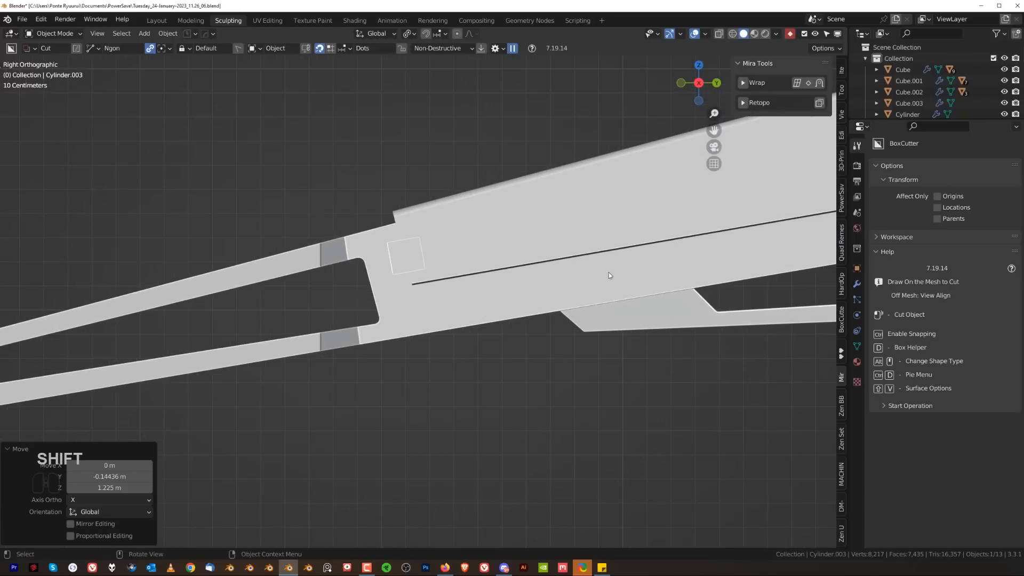
- Stretch the cylinder about 26.5 times along its local Z axis and rotate it by -5° to follow the nose's slope
key("s")
key("z")
key("z")
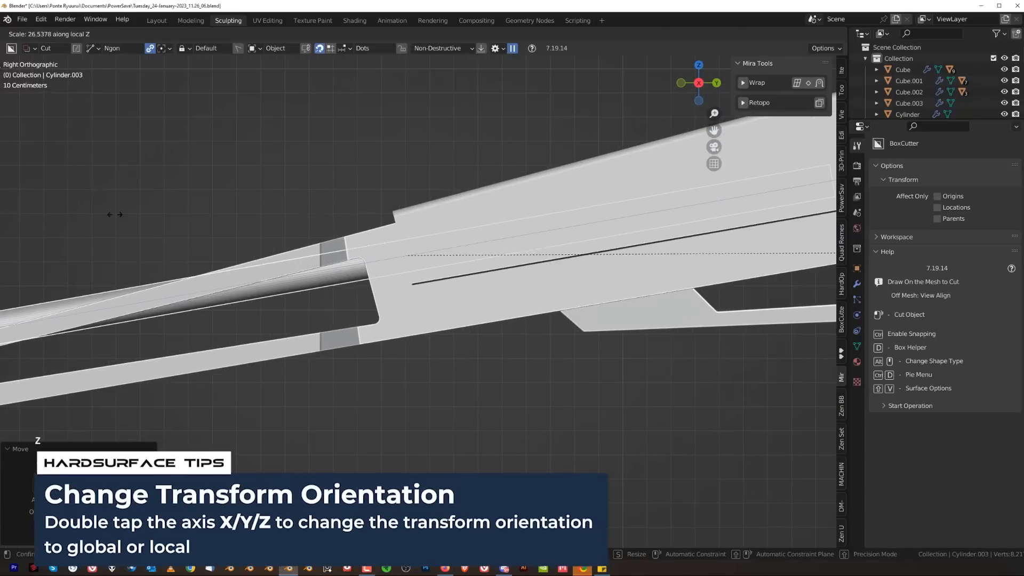
key("r")
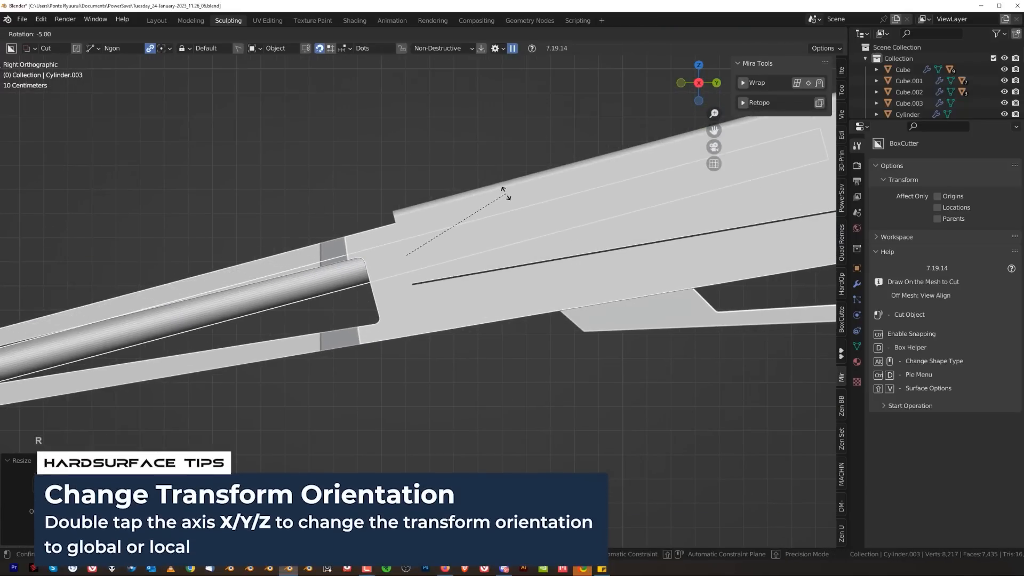
left_click(505, 198)
- Move the rod about -1.713 m in Y and -0.416 m in Z, and lengthen it by 2.114 along local Z
scroll(506, 198, "down", 5)
key("g")
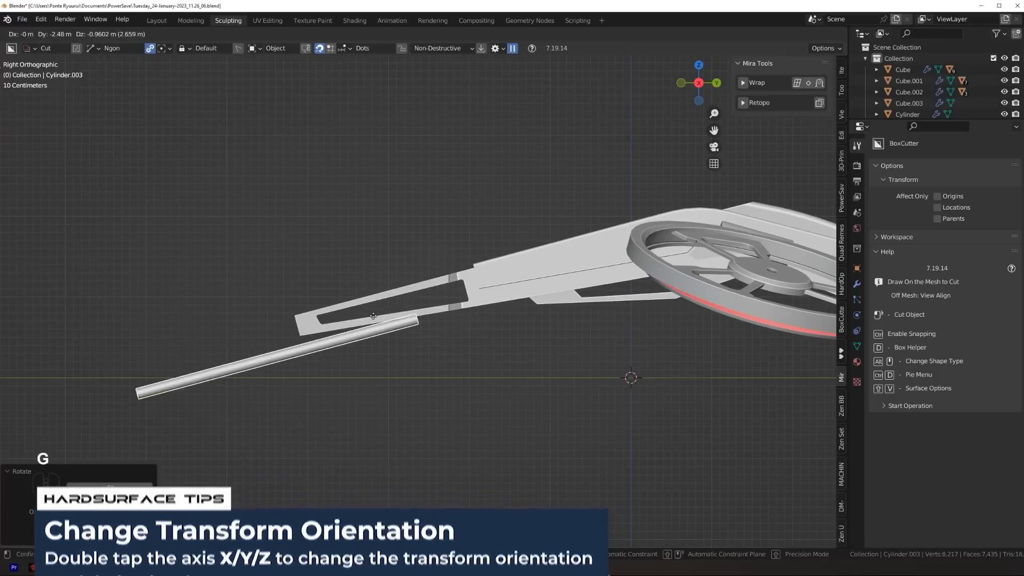
left_click(437, 269)
key("s")
key("z")
key("z")
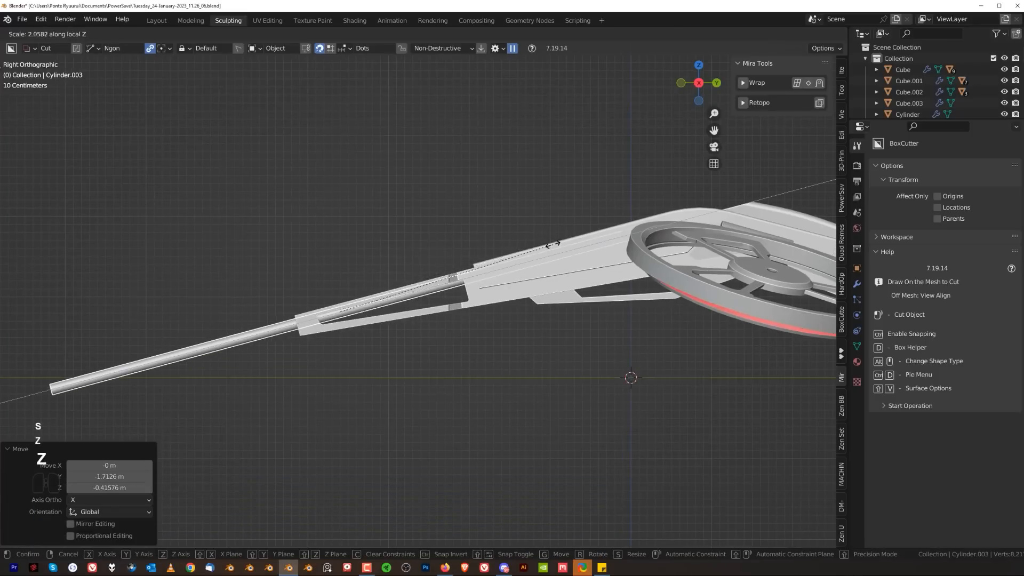
left_click(558, 243)
- Thin the rod to 0.362 of its thickness, excluding its local Z axis from the scaling
scroll(318, 290, "down", 3)
middle_click_drag(318, 290, 537, 332)
key("s")
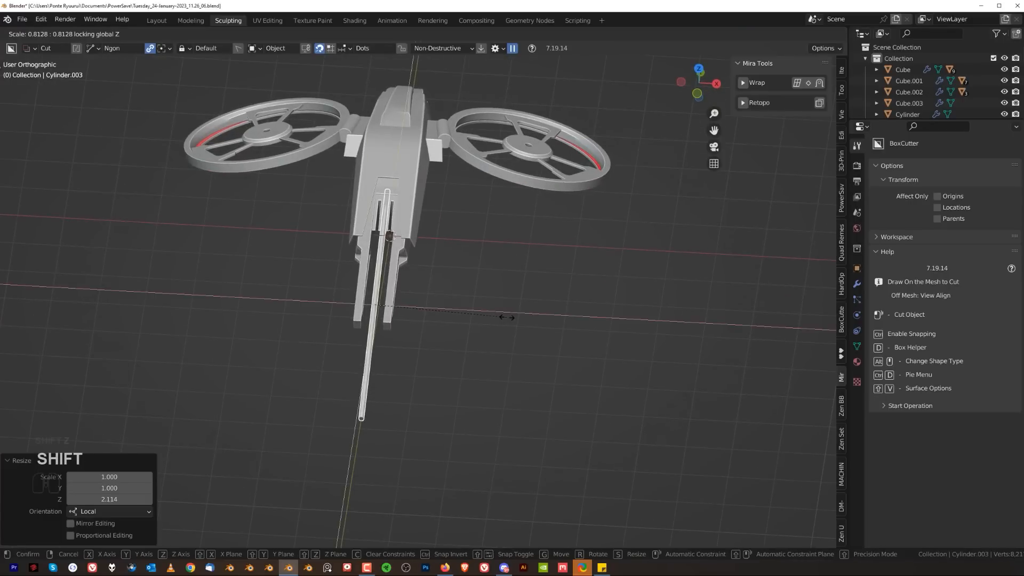
left_click(433, 305)
scroll(408, 305, "up", 1)
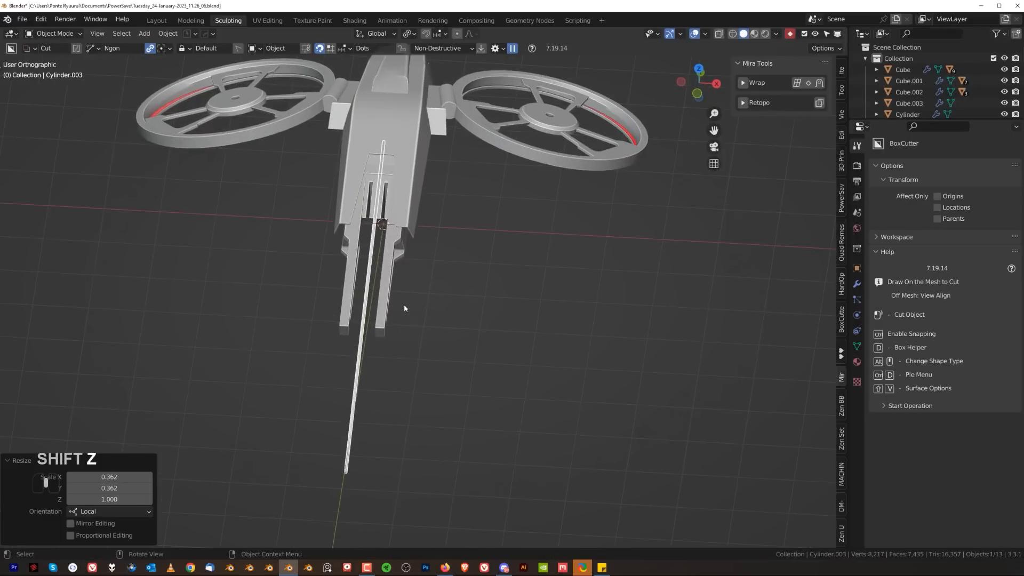
- Isolate the rod and scale up its fuselage-side end face so it tapers towards the front tip, and leave isolation and mesh editing
middle_click_drag(404, 306, 350, 326)
key("slash")
middle_click_drag(449, 305, 359, 286)
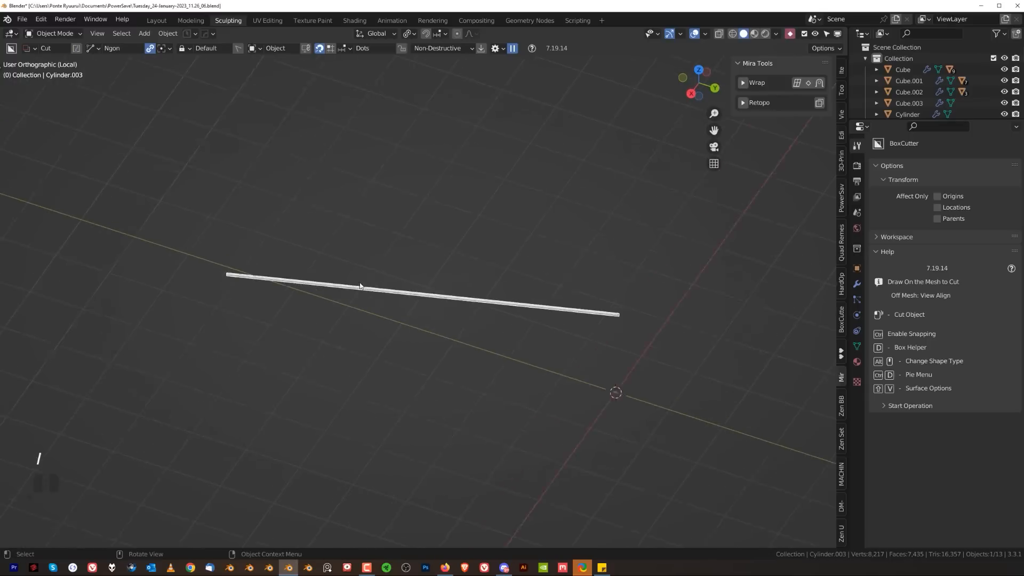
key("Tab")
middle_click_drag(647, 354, 327, 295, "shift")
scroll(318, 237, "up", 2)
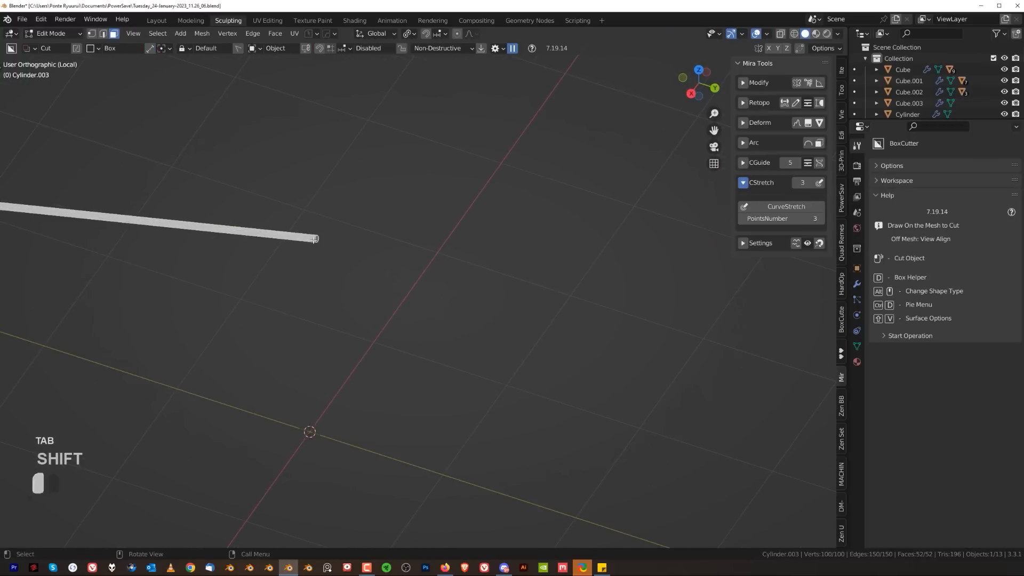
scroll(363, 275, "down", 2)
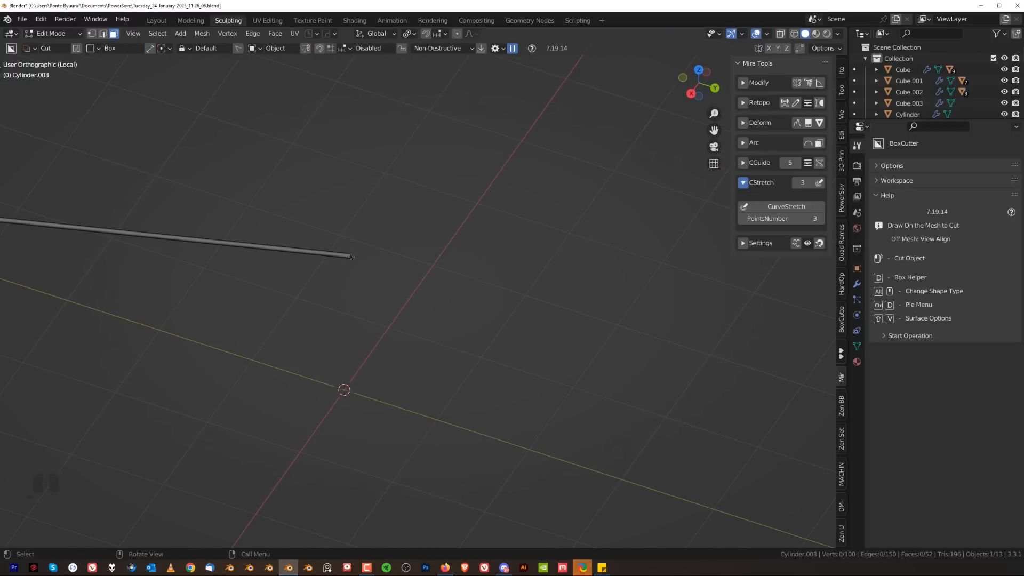
left_click(351, 257)
scroll(350, 257, "up", 3)
key("s")
left_click(642, 265)
scroll(466, 237, "down", 6)
key("slash")
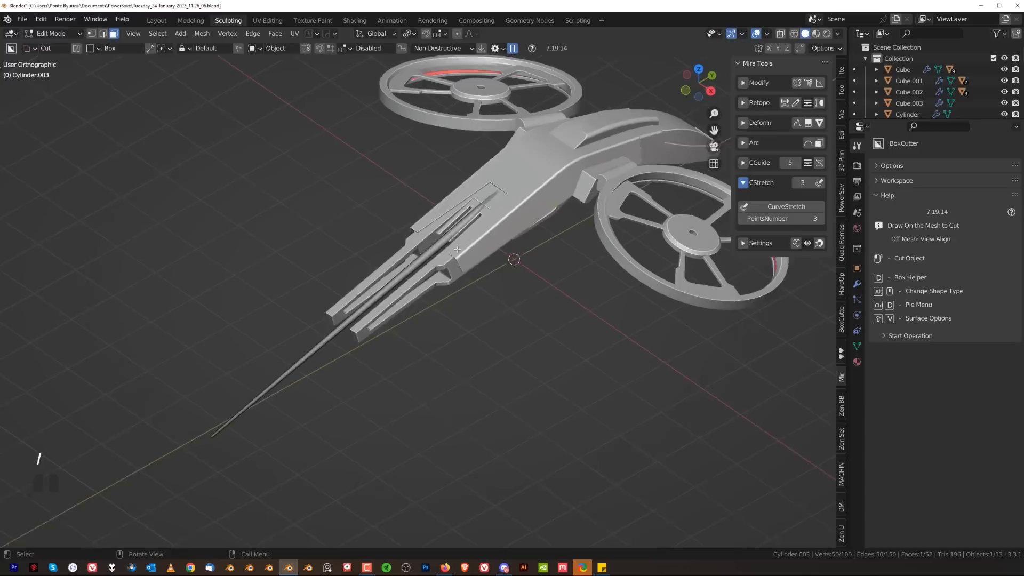
key("Tab")
- Cut away the underside of the rod's front tip with a non-destructive BoxCutter ngon drawn in the right side view
scroll(455, 383, "down", 4)
middle_click_drag(407, 349, 464, 391)
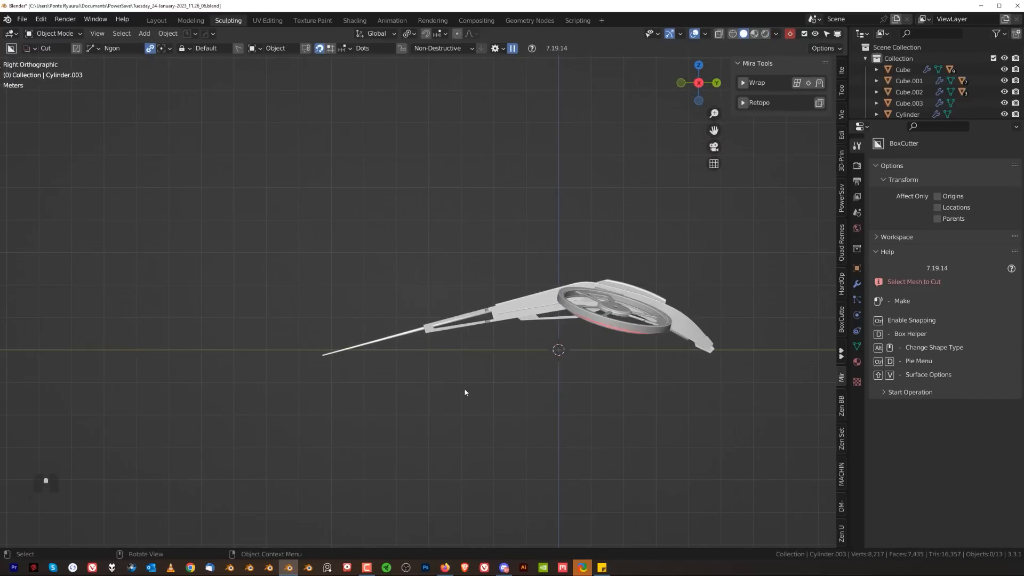
scroll(465, 391, "up", 2)
middle_click_drag(368, 411, 435, 322, "shift")
scroll(364, 293, "up", 5)
middle_click_drag(316, 302, 448, 316, "shift")
scroll(405, 323, "up", 2)
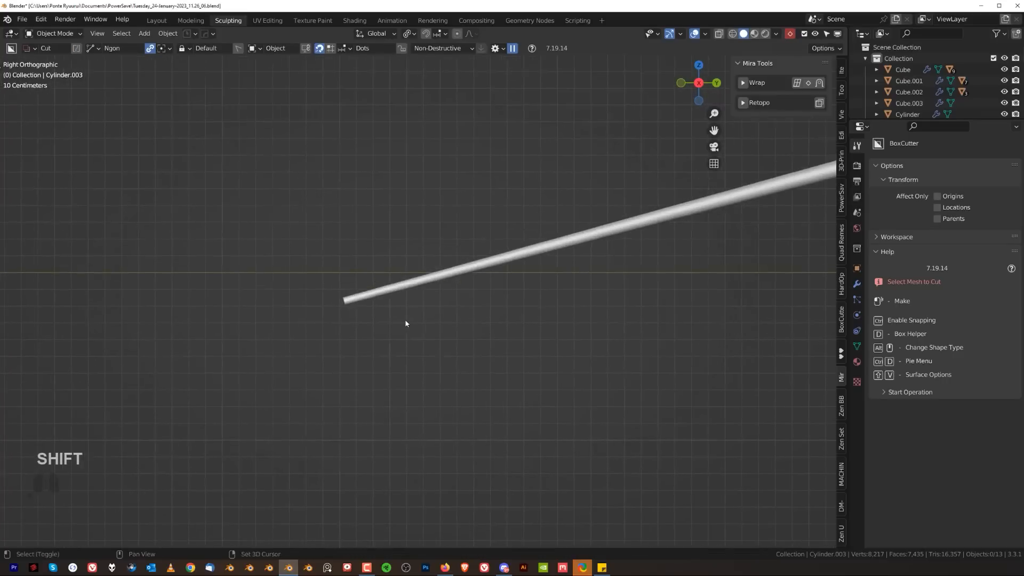
scroll(405, 323, "up", 2)
scroll(499, 282, "up", 1)
left_click_drag(586, 278, 535, 248)
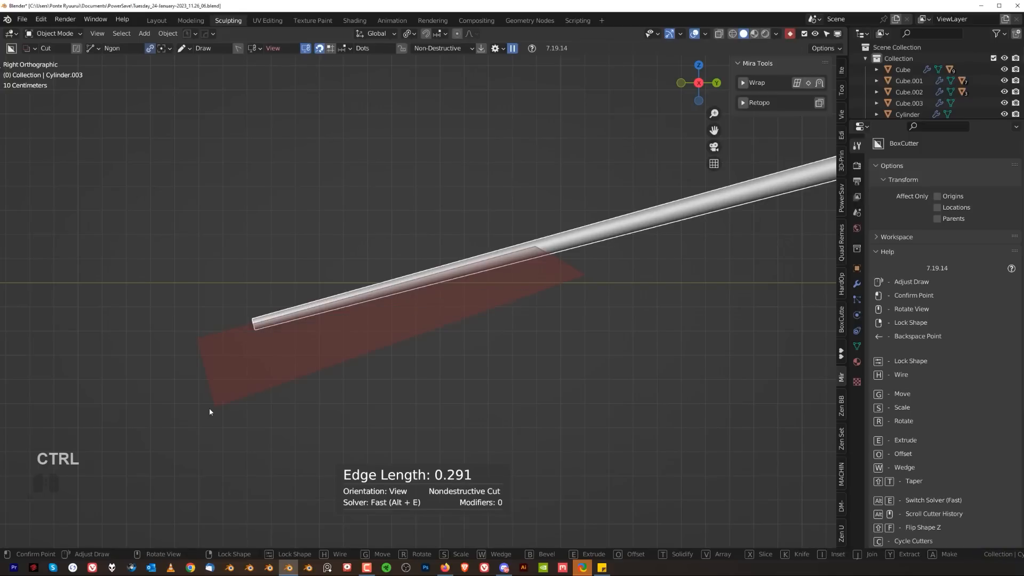
key("space")
- Add a loop cut to the rod where the underside cut begins and a series of evenly spaced loop cuts along the tip section
key("Tab")
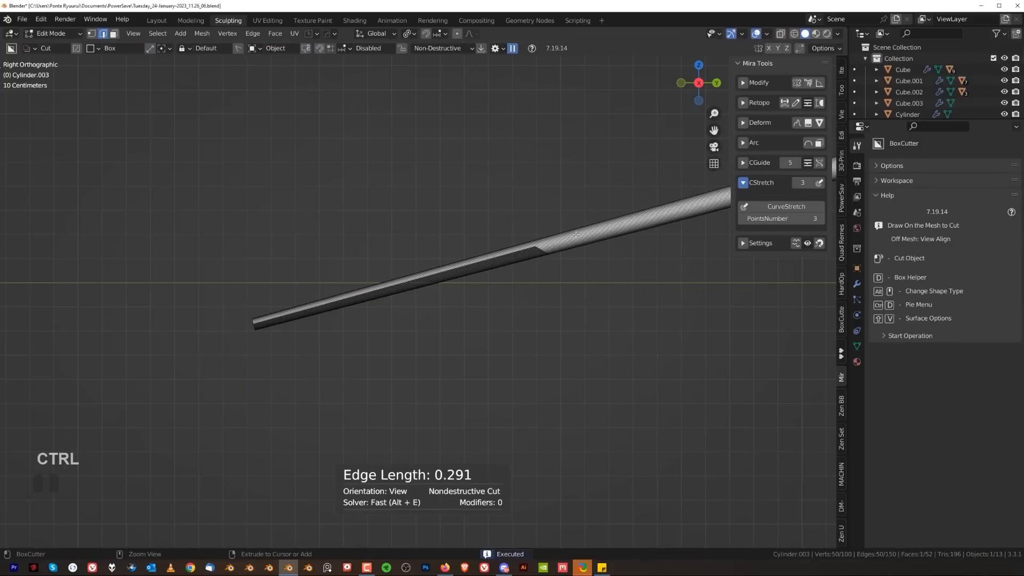
key("ctrl+r")
left_click(576, 234)
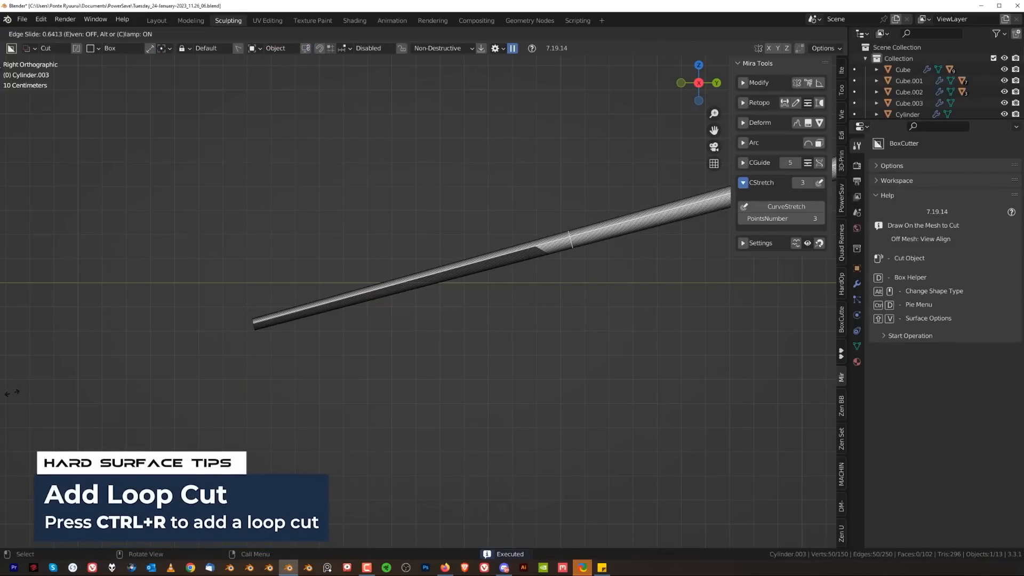
left_click(216, 328)
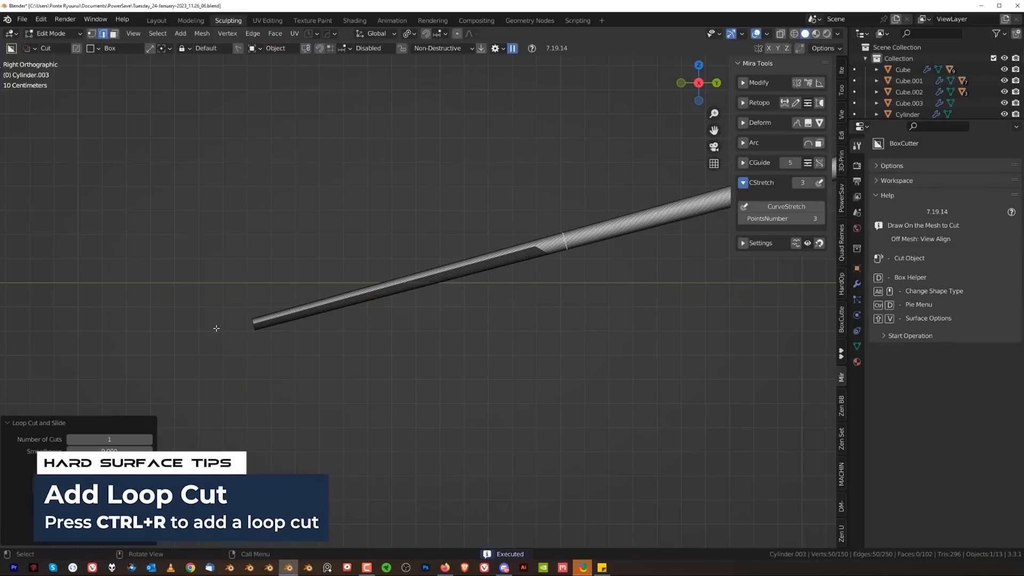
left_click(433, 277)
left_click(491, 363)
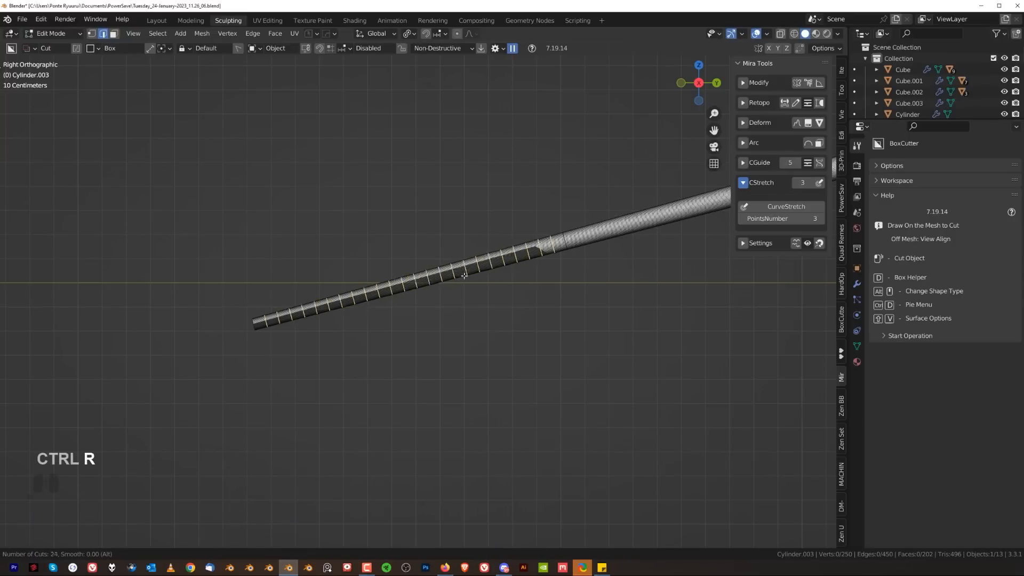
left_click(477, 264)
key("Tab")
- Bevel the tail-side end edge of the hinge cylinder between arm and rotor ring with 6 segments and a width of about 0.076 m
middle_click_drag(441, 256, 542, 241)
middle_click_drag(600, 369, 496, 375, "shift")
scroll(507, 352, "up", 2)
middle_click_drag(591, 311, 464, 343, "shift")
key("grave")
scroll(454, 281, "down", 2)
left_click(532, 320)
middle_click_drag(651, 275, 501, 330)
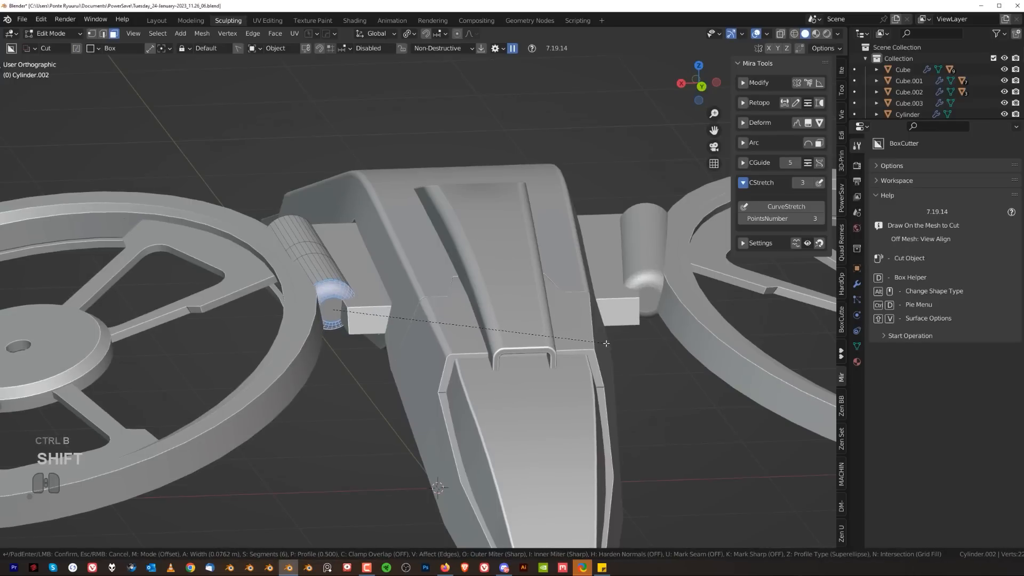
left_click(606, 343)
- Inset the hinge cylinder's end face by about 0.031 m and extrude it inward into a recess, and leave mesh editing
key("Tab")
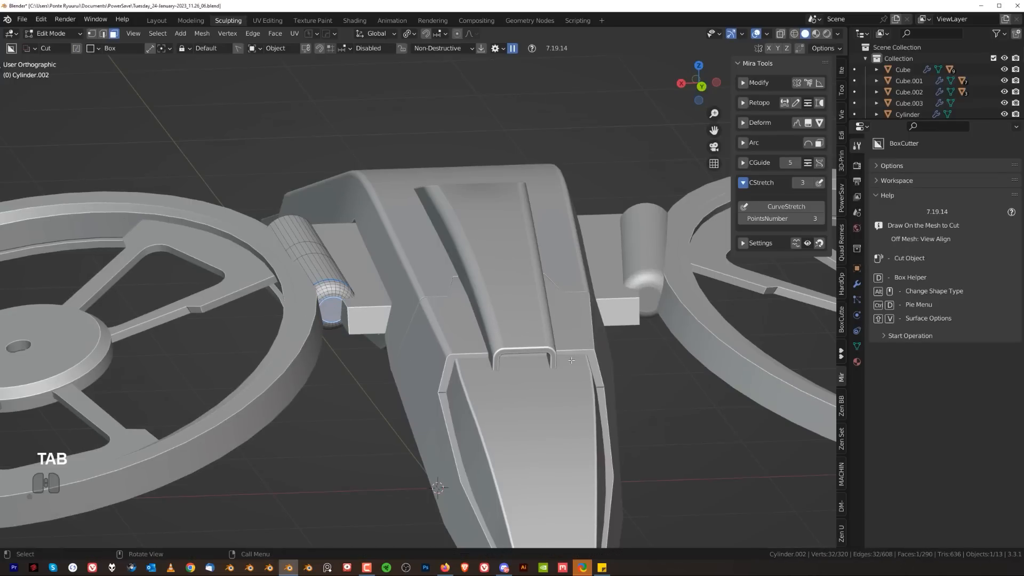
left_click(538, 347)
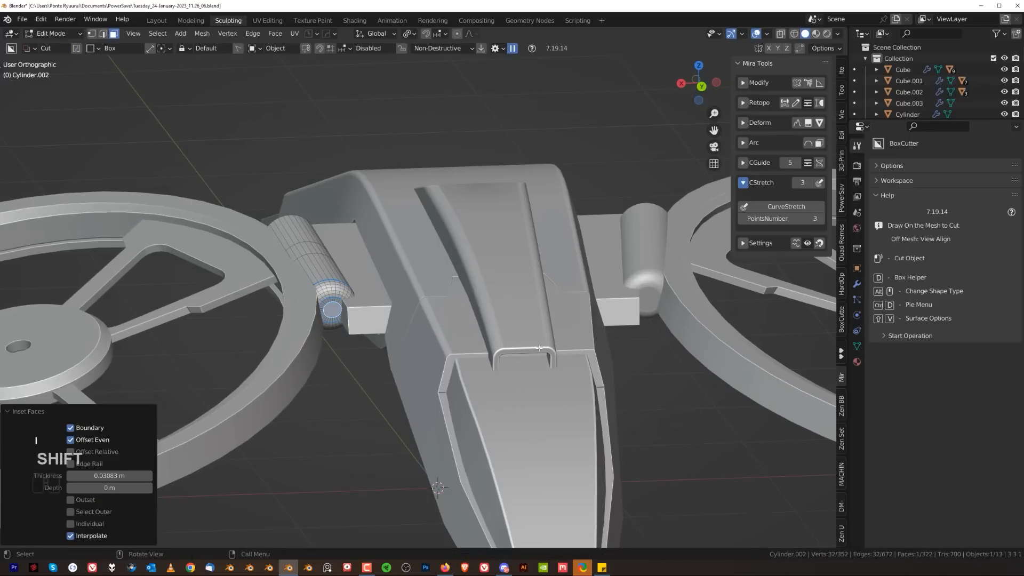
left_click(538, 343)
key("Tab")
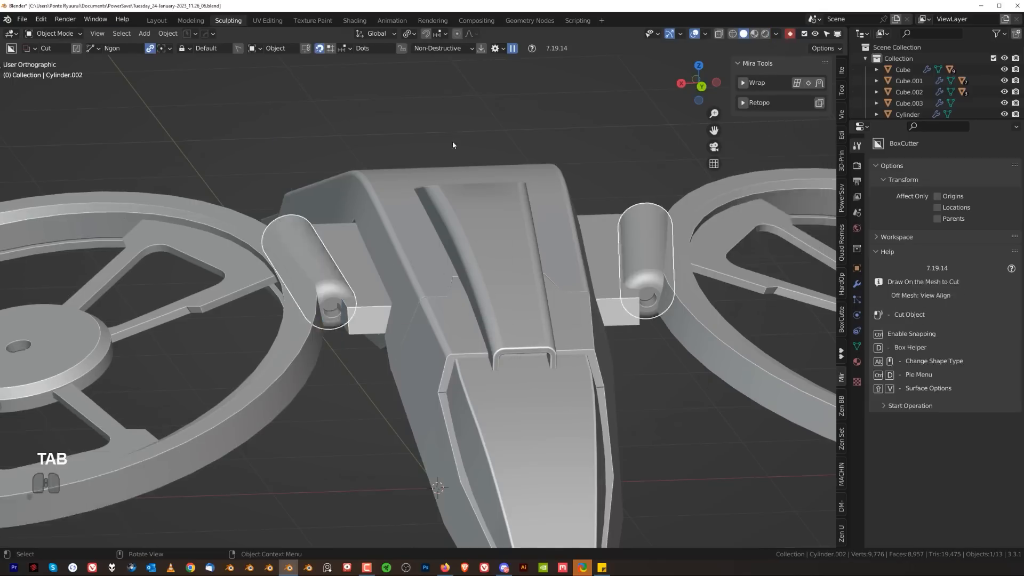
left_click(452, 140)
- Bevel the outer vertical edge at the tail side of the arm block with 6 segments
scroll(452, 140, "down", 1)
middle_click_drag(358, 320, 388, 323)
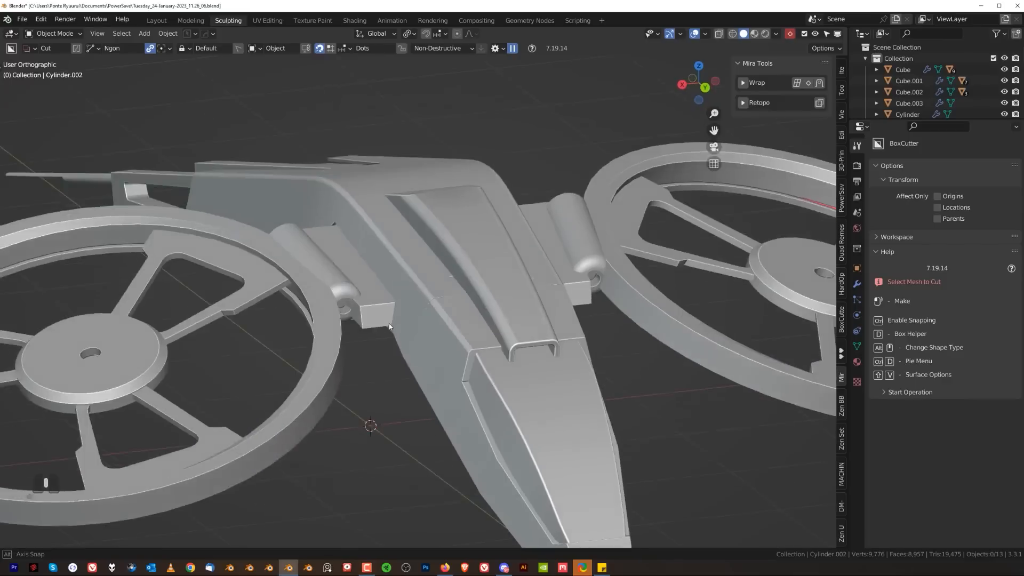
scroll(350, 318, "up", 3)
left_click(351, 318)
key("Tab")
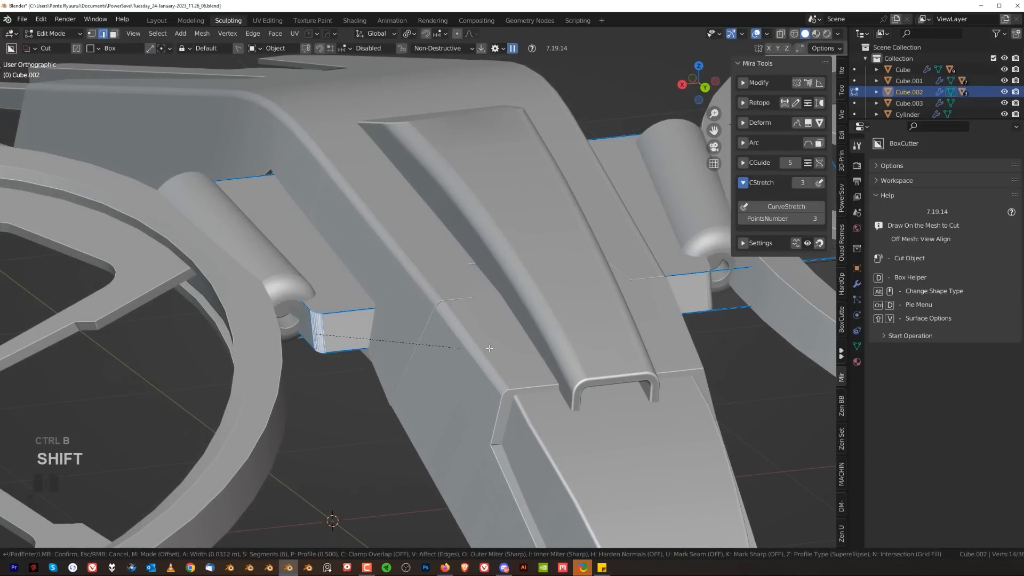
left_click(734, 350)
key("Tab")
scroll(384, 411, "down", 4)
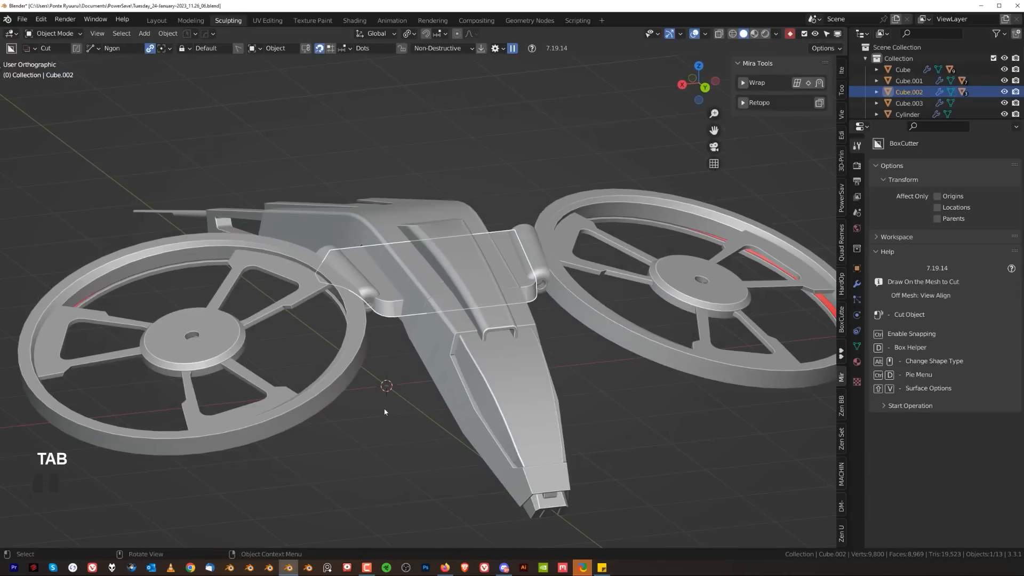
left_click(384, 411)
- Bevel the outer vertical edge at the nose side of the arm block with 6 segments
middle_click_drag(421, 384, 619, 400)
scroll(518, 429, "up", 2)
key("Tab")
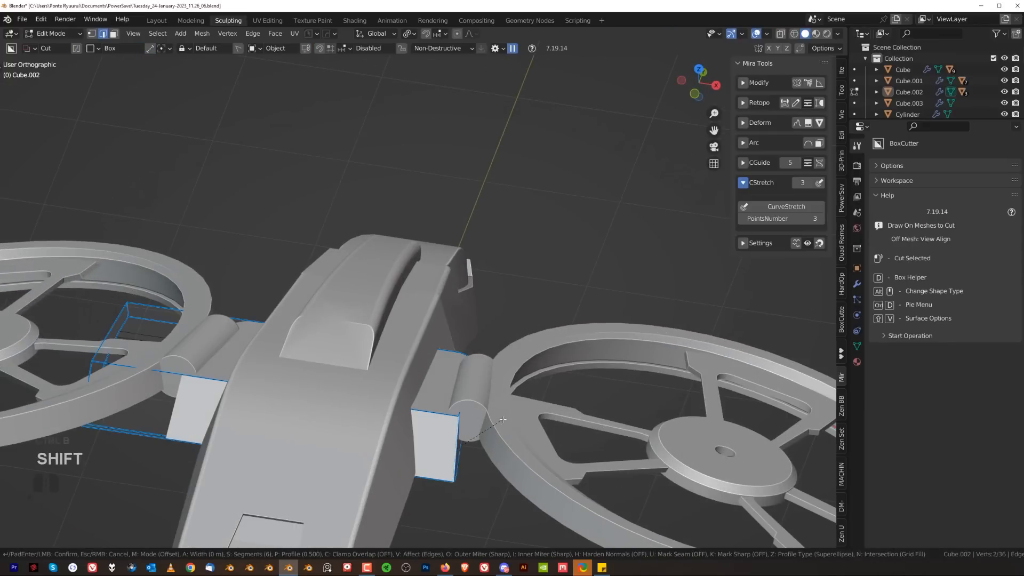
left_click(703, 411)
key("Tab")
- Resharpen the arm block's shading with HardOps Sharpen, using 30° sharpness and a 60° auto smooth angle
scroll(500, 291, "down", 4)
middle_click_drag(501, 290, 296, 296)
scroll(600, 338, "up", 4)
left_click(597, 338)
key("q")
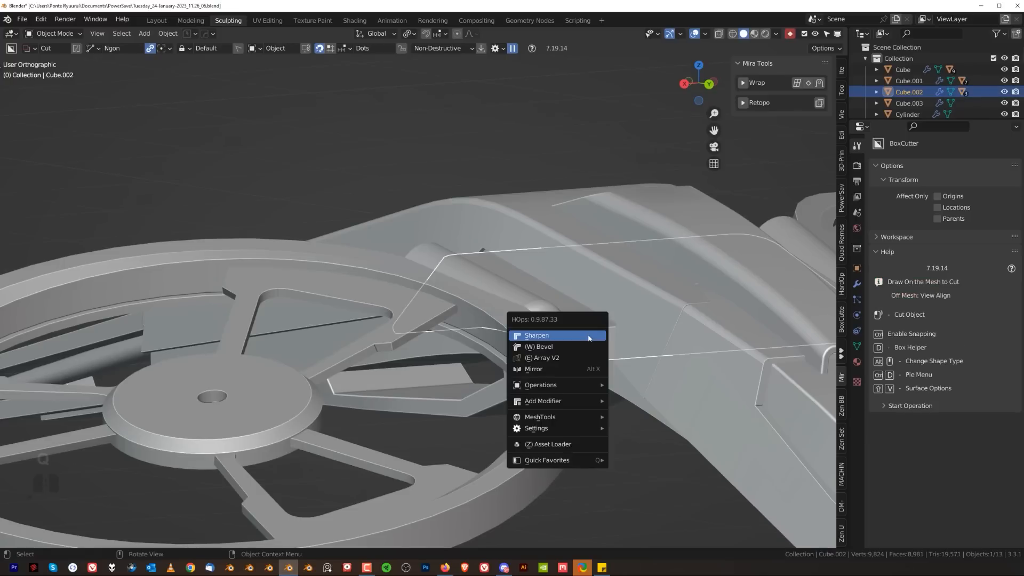
left_click(588, 338, "ctrl+shift")
scroll(588, 338, "down", 3)
middle_click_drag(562, 368, 605, 346, "alt")
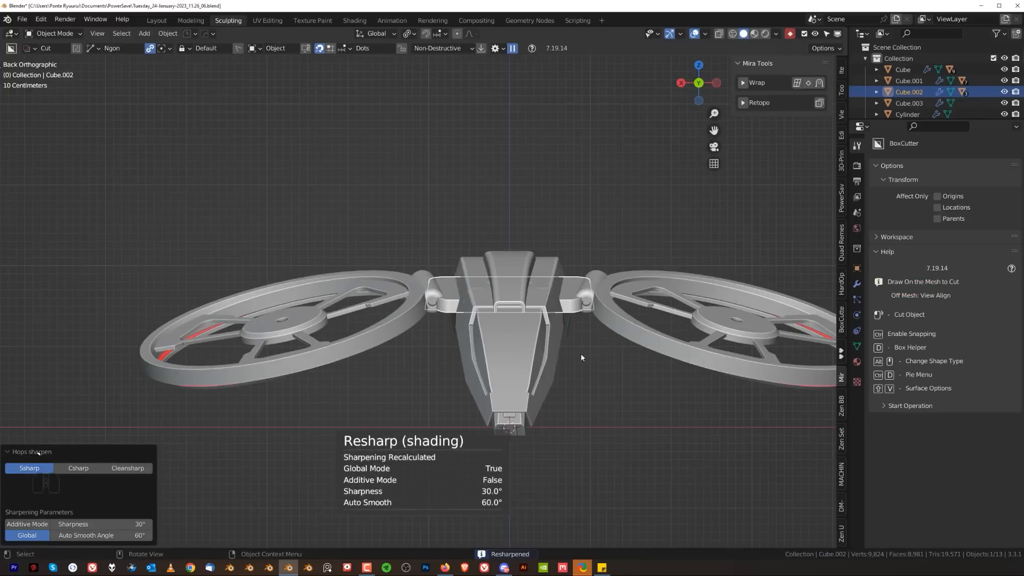
- Examine the drone's tail and the underside of the fuselage for remaining shading and edge problems
key("KP_5")
key("KP_5")
left_click(590, 393)
middle_click_drag(580, 395, 543, 293, "shift")
scroll(457, 336, "up", 4)
scroll(457, 336, "down", 3)
scroll(525, 286, "up", 2)
middle_click_drag(497, 268, 533, 312, "shift")
scroll(533, 312, "up", 1)
middle_click_drag(480, 344, 406, 326, "shift")
scroll(407, 327, "up", 1)
middle_click_drag(381, 384, 416, 288, "shift")
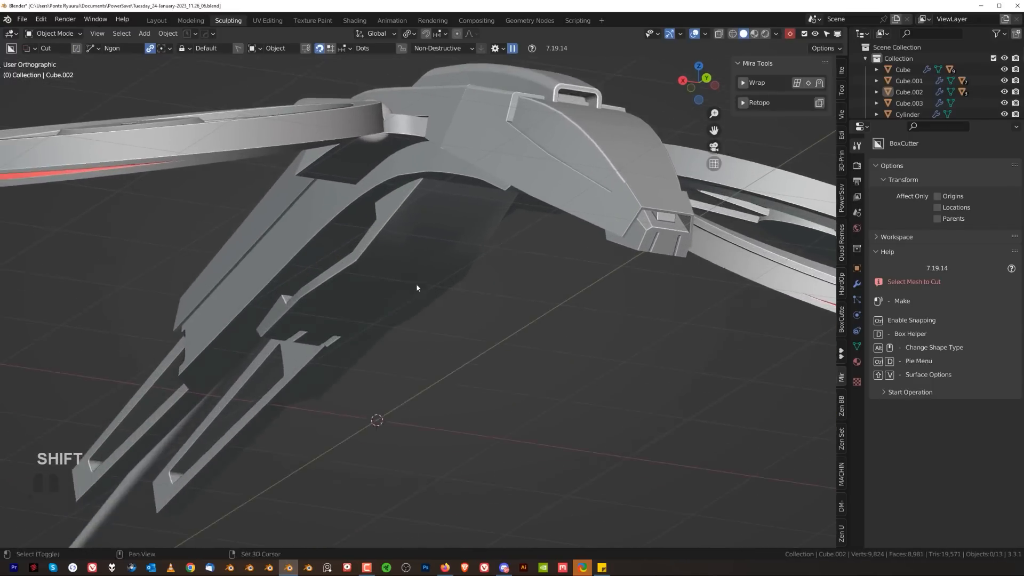
- Touch up the mesh of the fuselage's lower side panel and enable auto smooth on it with HardOps Sharpen
scroll(416, 288, "up", 3)
left_click(413, 238)
key("Tab")
middle_click_drag(402, 338, 400, 266)
key("Tab")
scroll(350, 294, "up", 2)
key("q")
left_click(390, 289)
key("Tab")
left_click(314, 313)
key("Tab")
key("q")
key("q")
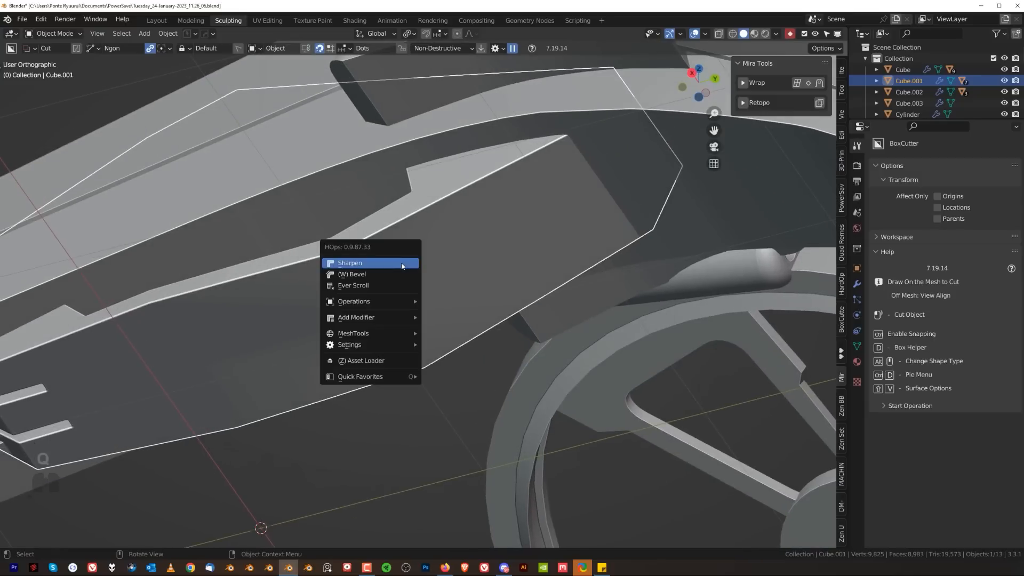
left_click(402, 262, "shift")
- Readjust the auto smooth angle of the fuselage's lower side panel with HardOps Sharpen
middle_click_drag(229, 229, 257, 244)
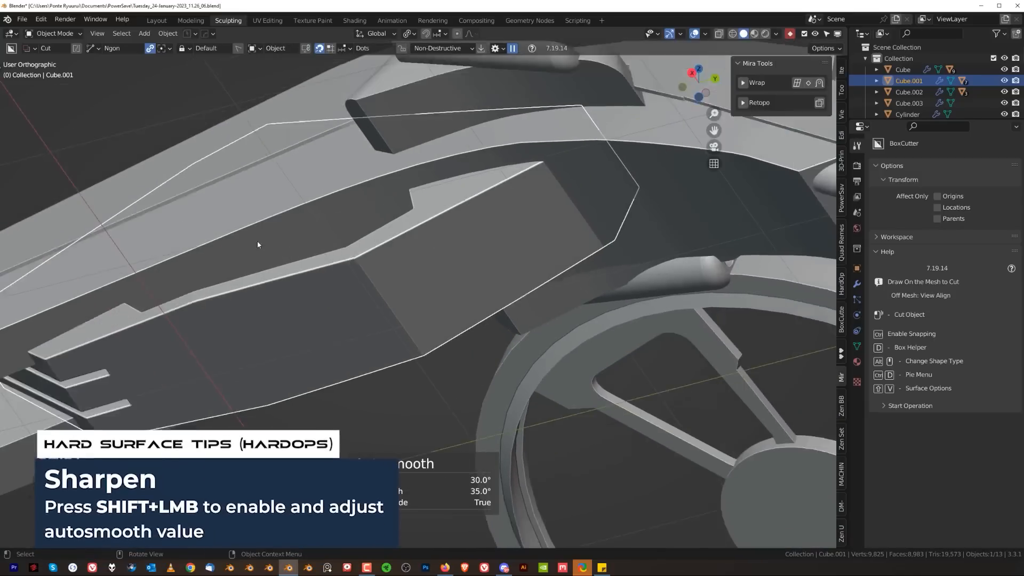
scroll(417, 280, "down", 4)
mouse_move(417, 280)
middle_mouse_down()
mouse_move(523, 361)
mouse_move(427, 312)
mouse_move(398, 275)
middle_mouse_up()
scroll(433, 298, "up", 2)
scroll(398, 276, "up", 2)
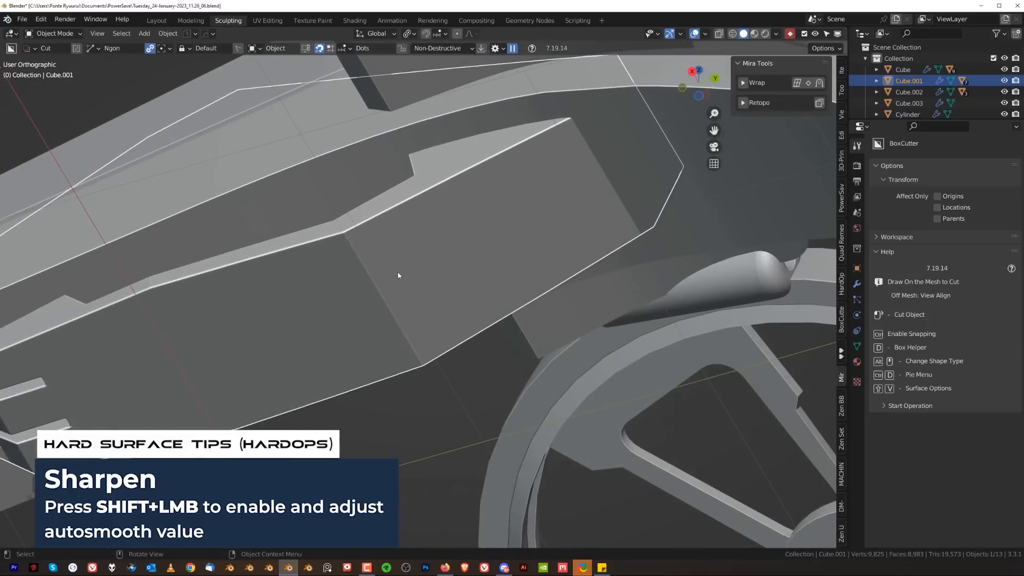
key("q")
left_click(397, 275, "shift")
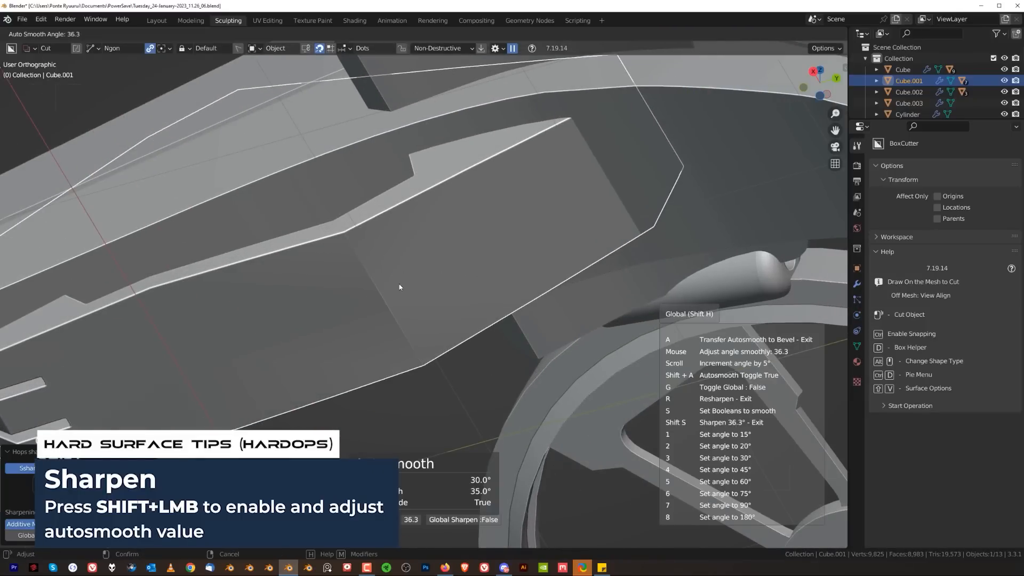
left_click(492, 244)
- Select the rod and add two loop cuts to it around the place where it enters the fuselage
middle_click_drag(122, 315, 266, 432)
middle_click_drag(338, 377, 591, 384, "shift")
scroll(456, 309, "up", 1)
left_click(477, 331)
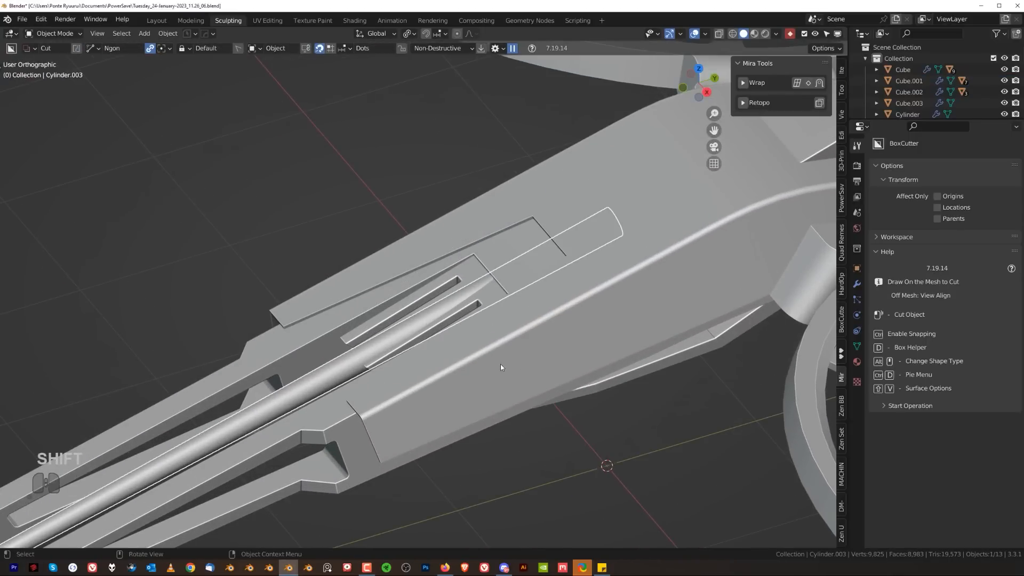
key("shift")
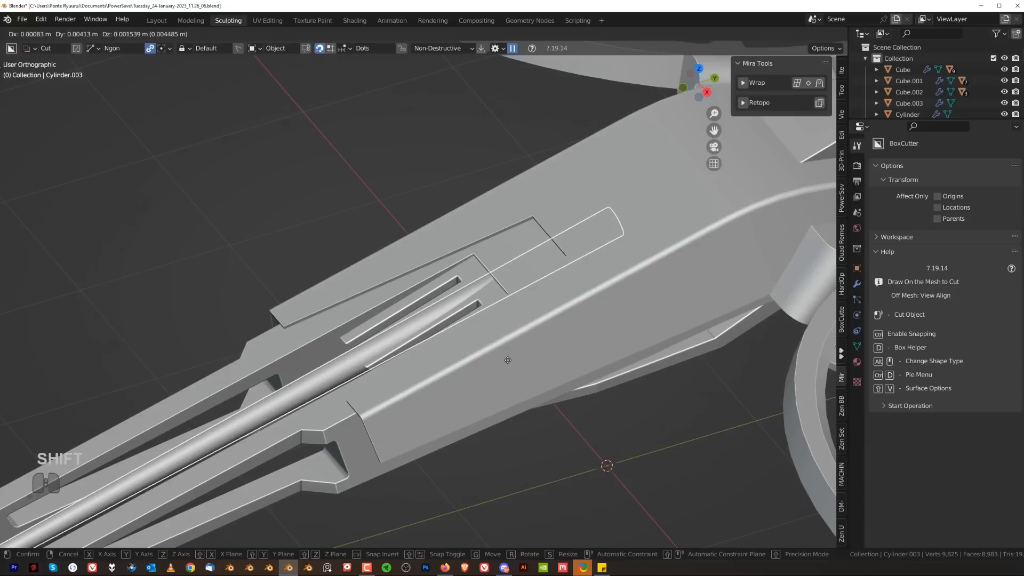
left_click(533, 306)
key("Tab")
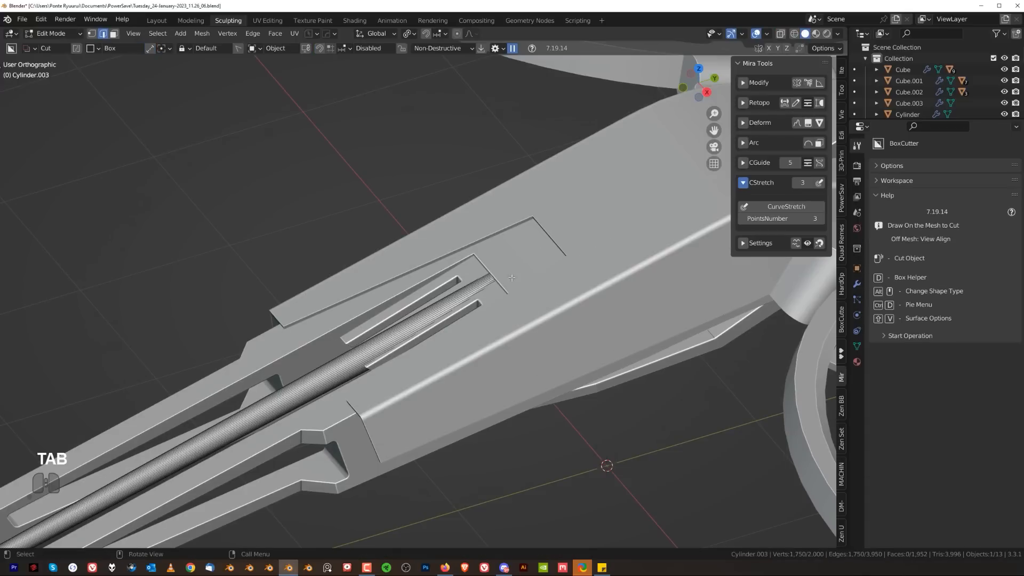
left_click(470, 288)
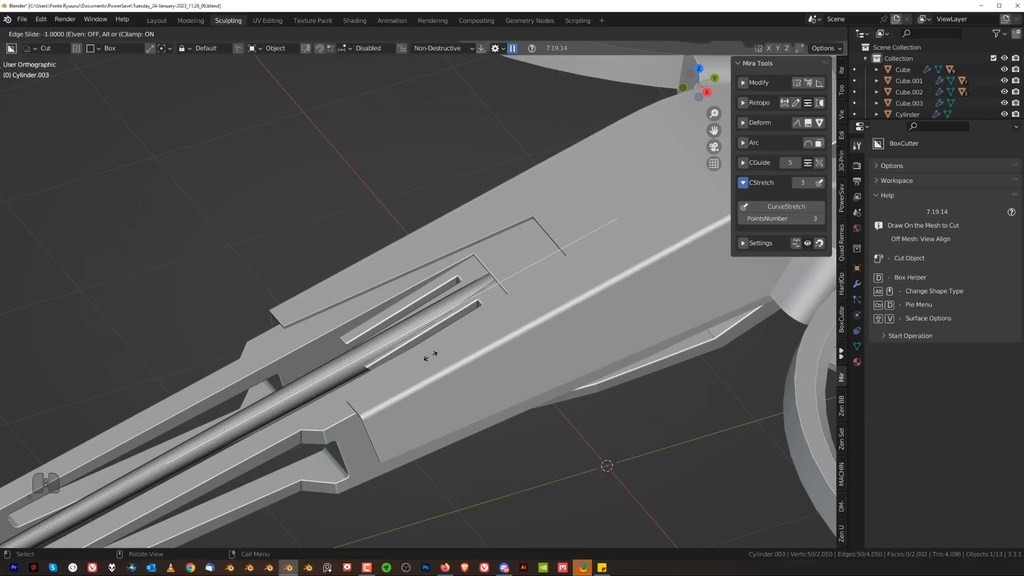
right_click(394, 311)
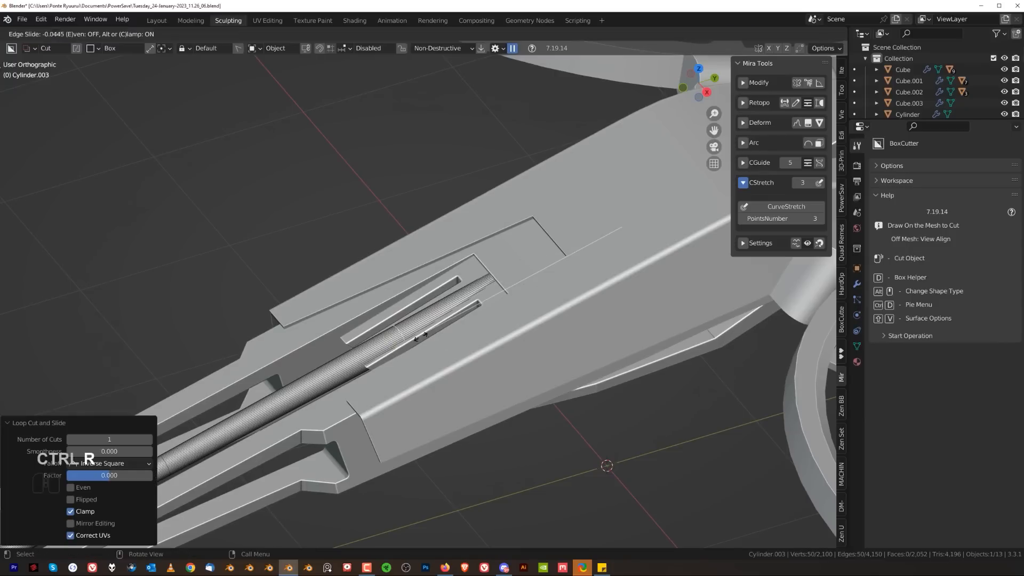
scroll(468, 265, "up", 2)
- Extrude the rod's face loop at the fuselage outward along its normals with HardOps EM_Macro to form a raised collar
key("Tab")
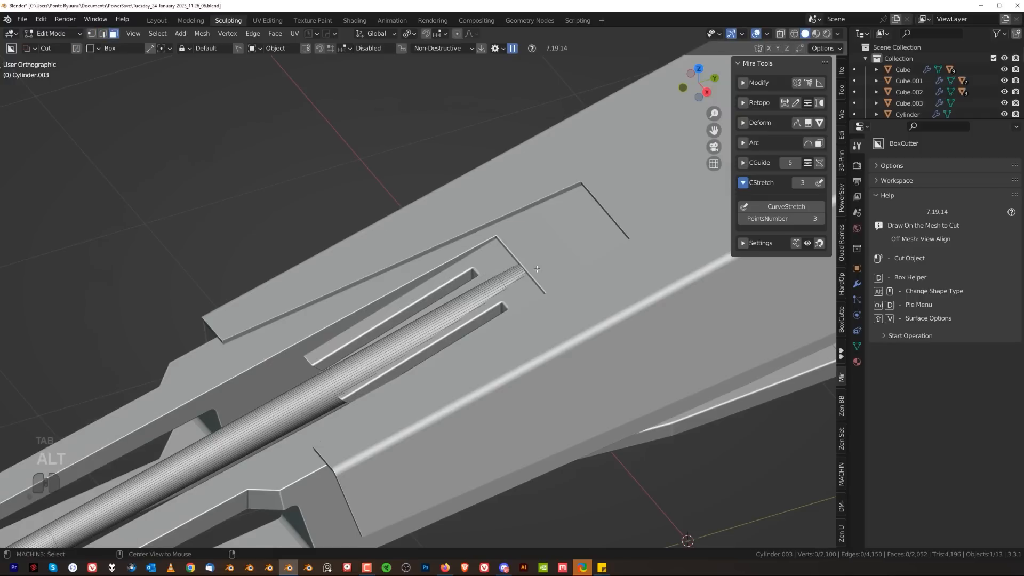
left_click(510, 279, "alt")
key("q")
left_click(498, 356)
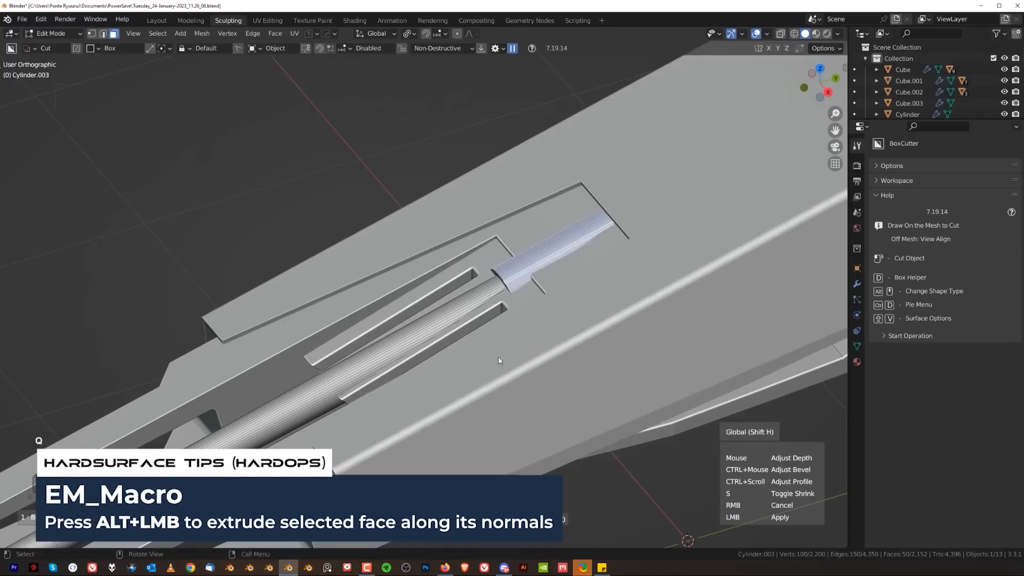
left_click(511, 364)
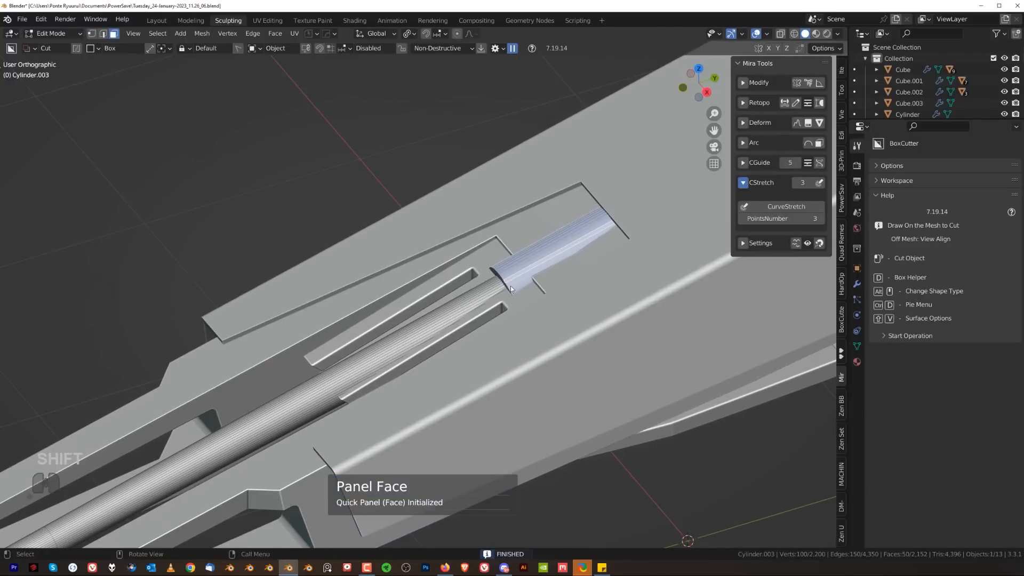
key("Tab")
scroll(503, 423, "down", 3)
left_click(498, 422)
- Select the fuselage in top view and set BoxCutter's cutting shape to a box
scroll(490, 421, "down", 3)
middle_click_drag(490, 420, 545, 348)
middle_click_drag(504, 357, 494, 247)
left_click(699, 69)
scroll(532, 347, "up", 3)
scroll(494, 248, "up", 2)
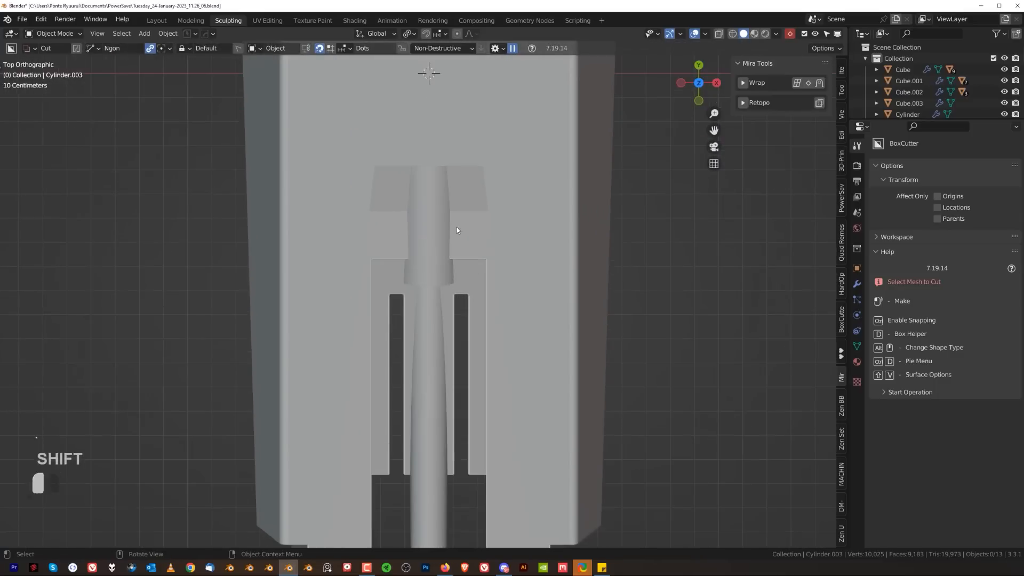
left_click(465, 318)
middle_click_drag(465, 318, 496, 234, "shift")
scroll(496, 234, "down", 4)
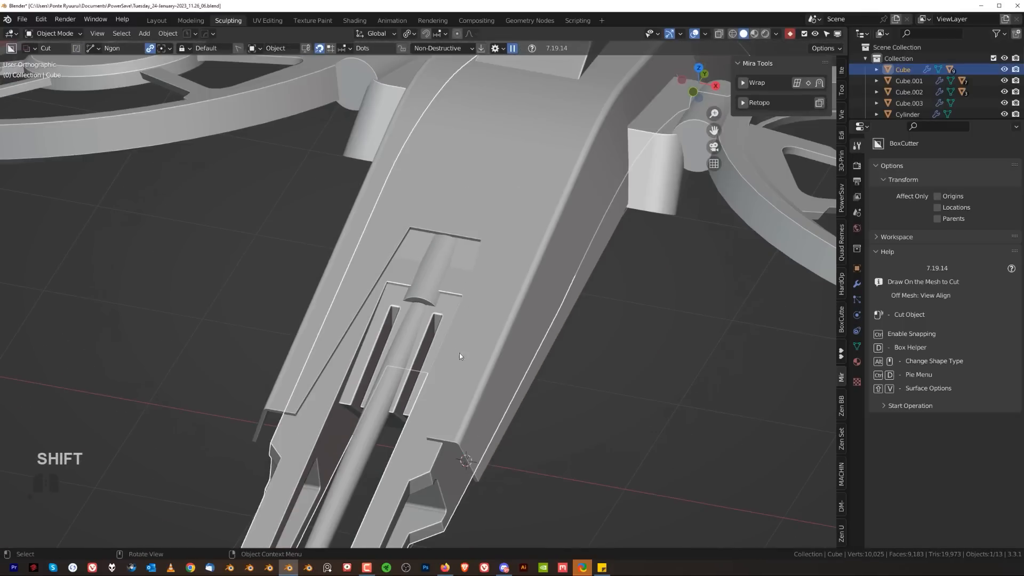
key("grave")
left_click(460, 304)
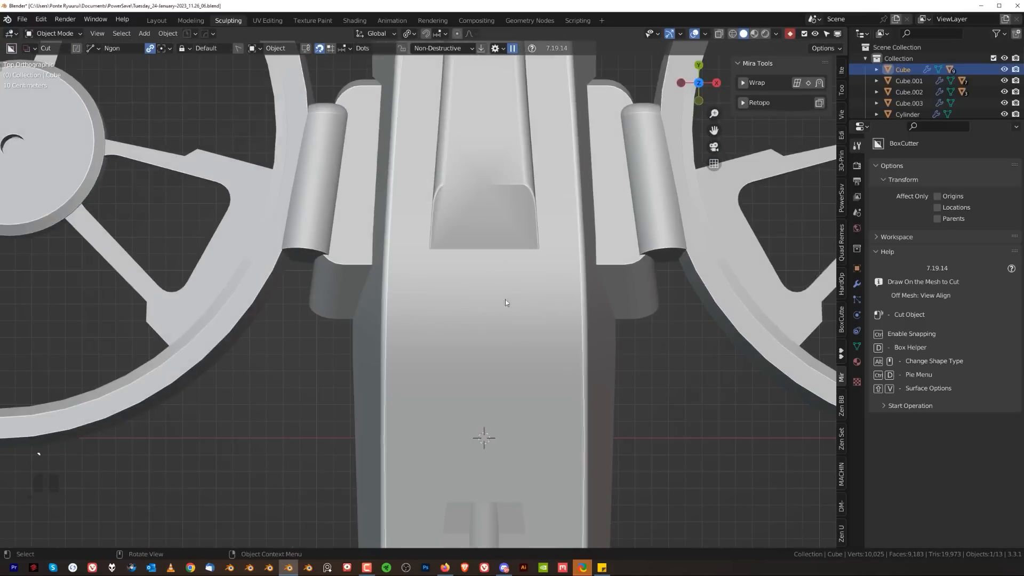
middle_click_drag(517, 521, 480, 336, "shift")
middle_click_drag(473, 408, 466, 338, "shift")
scroll(466, 337, "up", 3)
key("d")
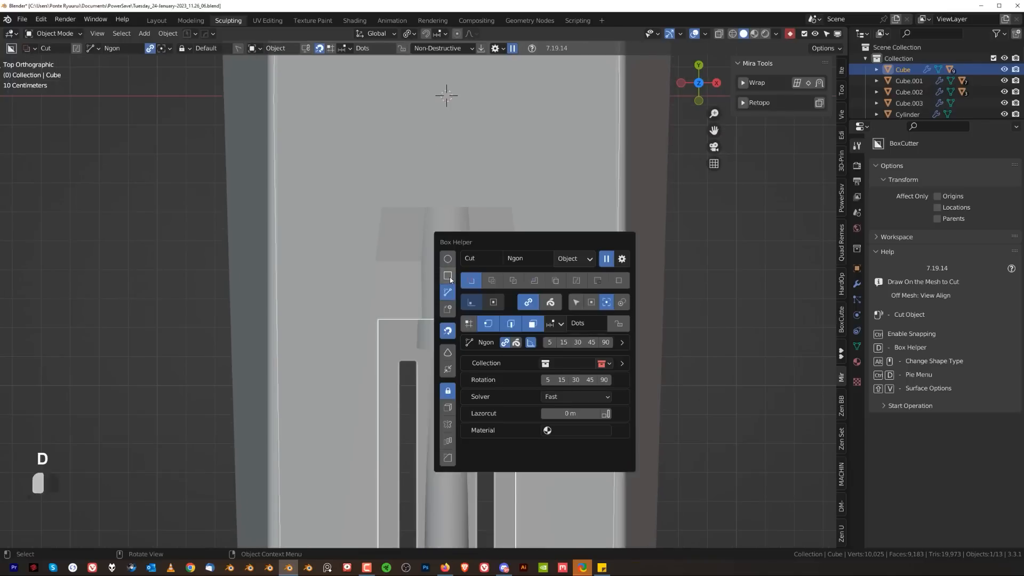
left_click(448, 277)
- Draw a box cut over the rod's collar from above, about 0.24 by 0.86 m, and extrude it about 0.48 m
left_click_drag(411, 168, 444, 345)
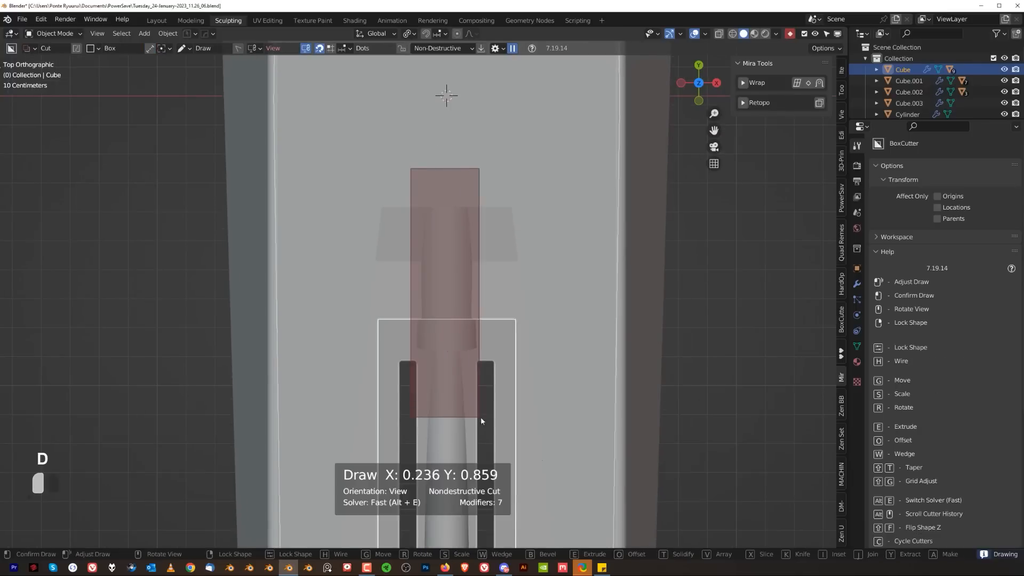
left_click_drag(480, 421, 482, 419)
mouse_move(475, 405)
middle_mouse_down()
mouse_move(426, 336)
mouse_move(369, 283)
middle_mouse_up()
middle_click_drag(355, 245, 478, 385, "shift")
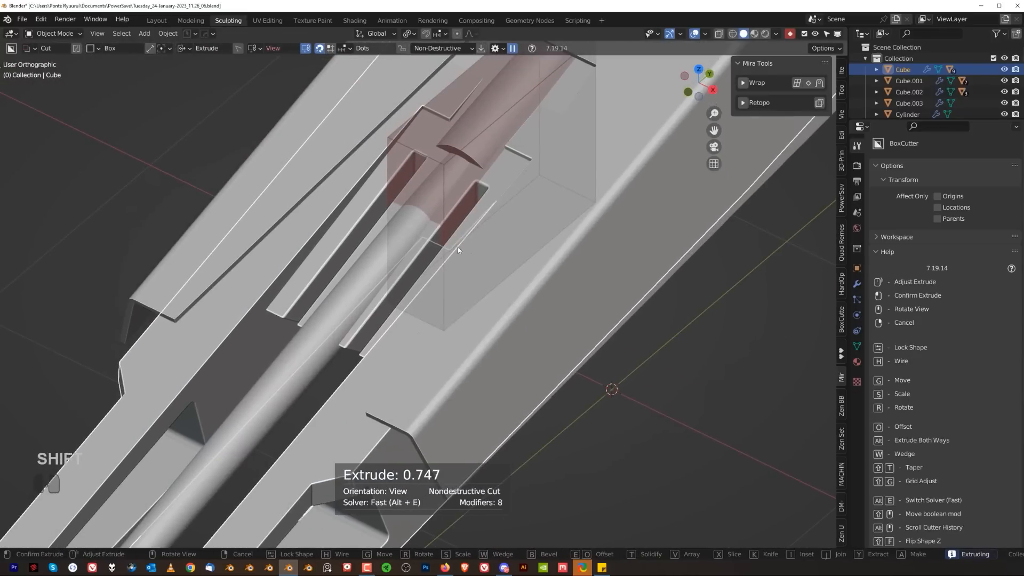
left_click(482, 196)
- Raise the collar's box cutter about 0.16 m along Z and subtract it from the outer fuselage panel with HardOps Difference
scroll(503, 342, "up", 3)
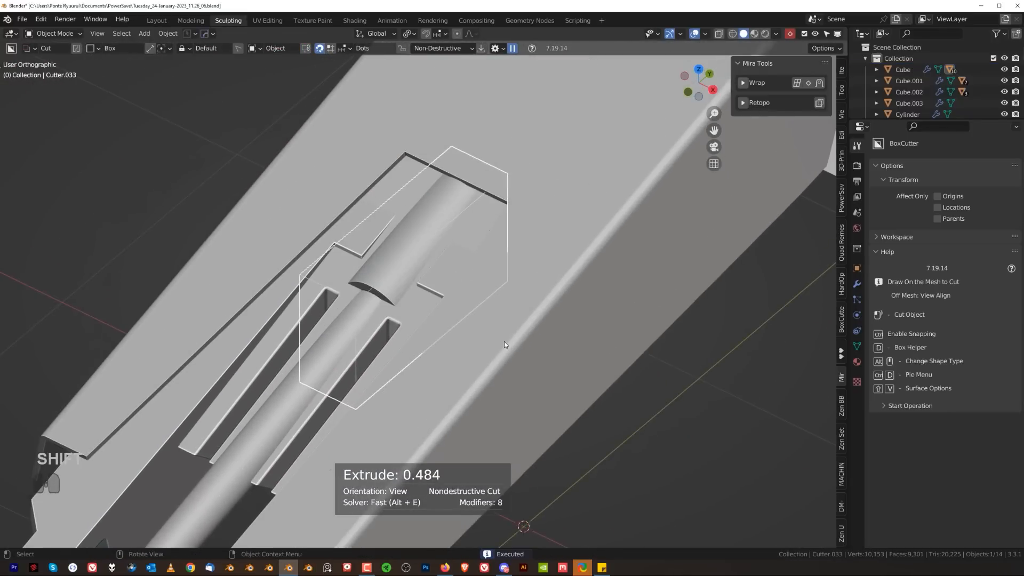
key("g")
key("z")
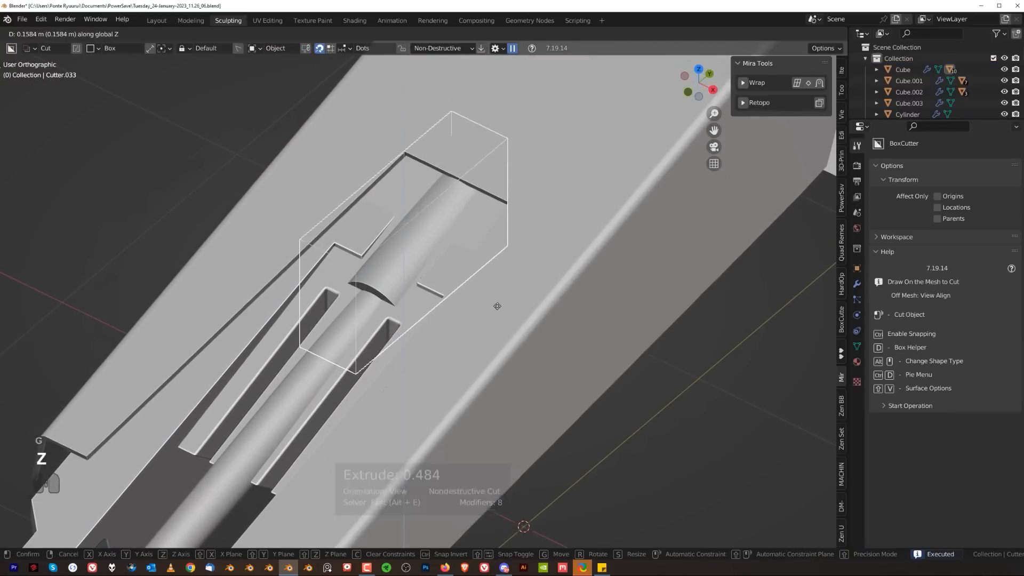
left_click(497, 308)
left_click(426, 312, "shift")
key("q")
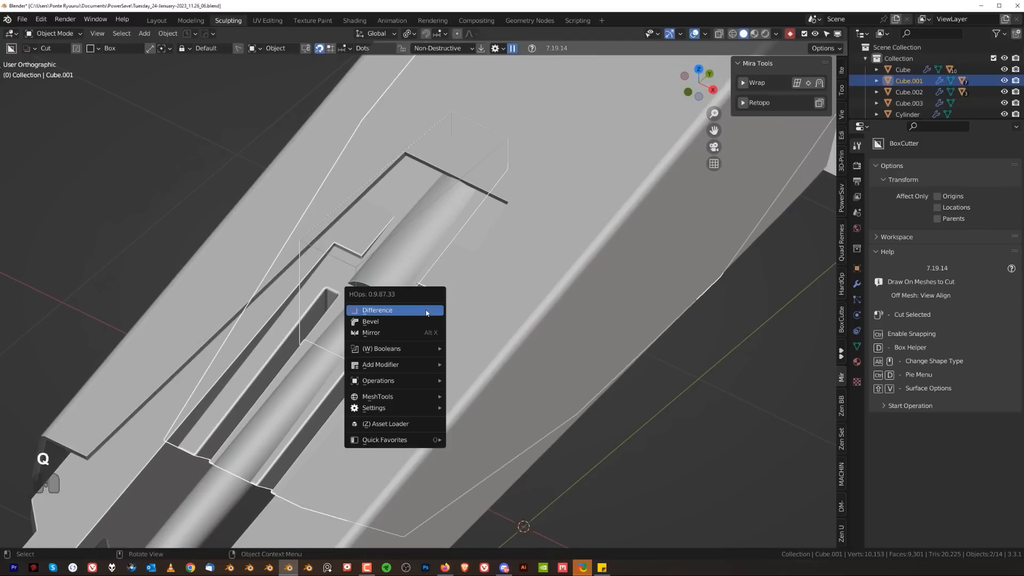
left_click(426, 310)
- Move the box cutter's front face about -0.41 m in Y and -0.19 m in Z, and scale it to 0.527 along X
key("Tab")
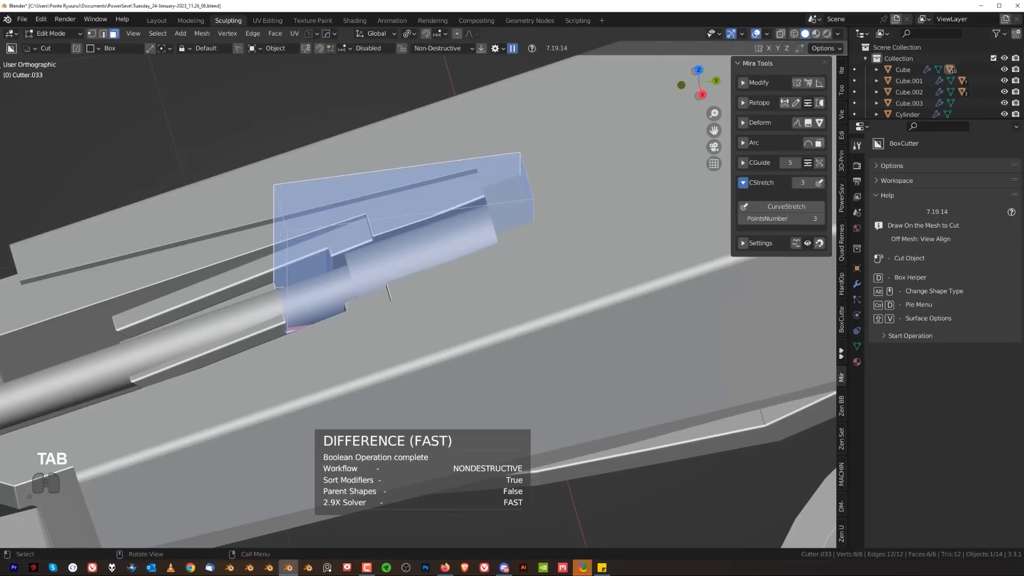
key("KP_3")
key("g")
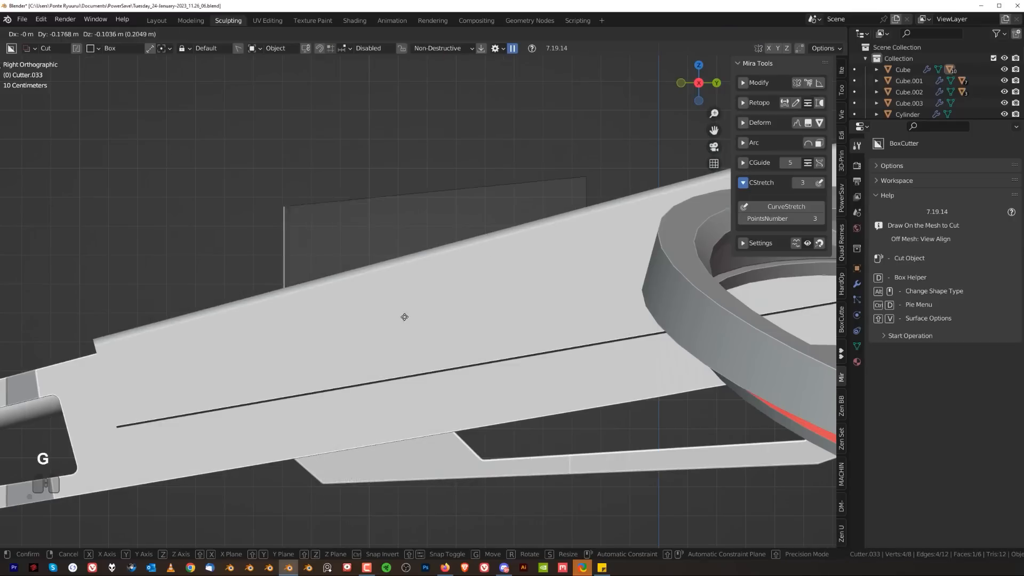
left_click(358, 336)
middle_click_drag(358, 336, 469, 359)
key("s")
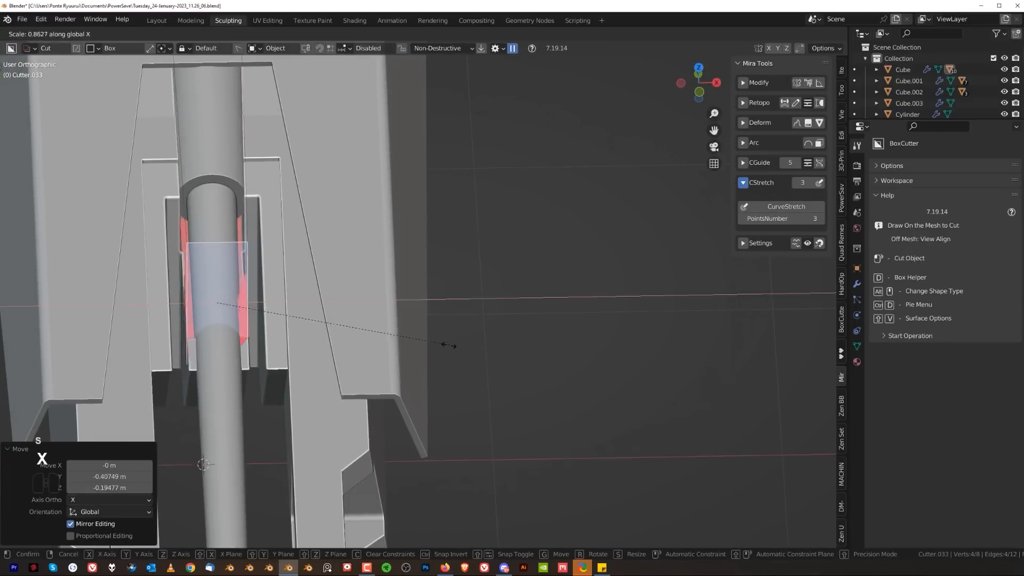
left_click(358, 338)
- Move the cutter's front face another -0.41 m in Y and -0.17 m in Z, and scale it by 1.748
key("KP_3")
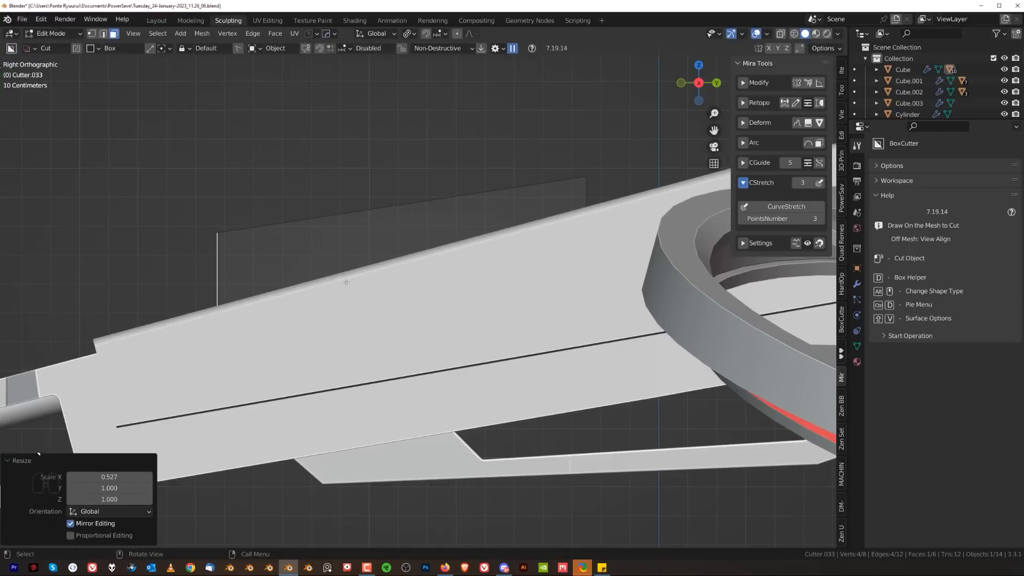
key("g")
left_click(229, 332)
middle_click_drag(229, 332, 496, 336)
key("s")
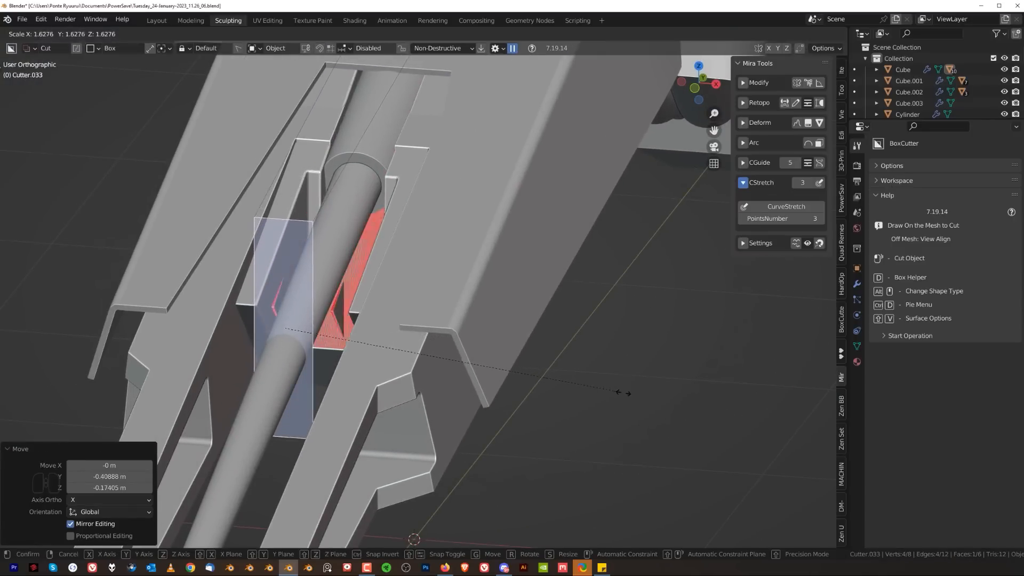
left_click(652, 385)
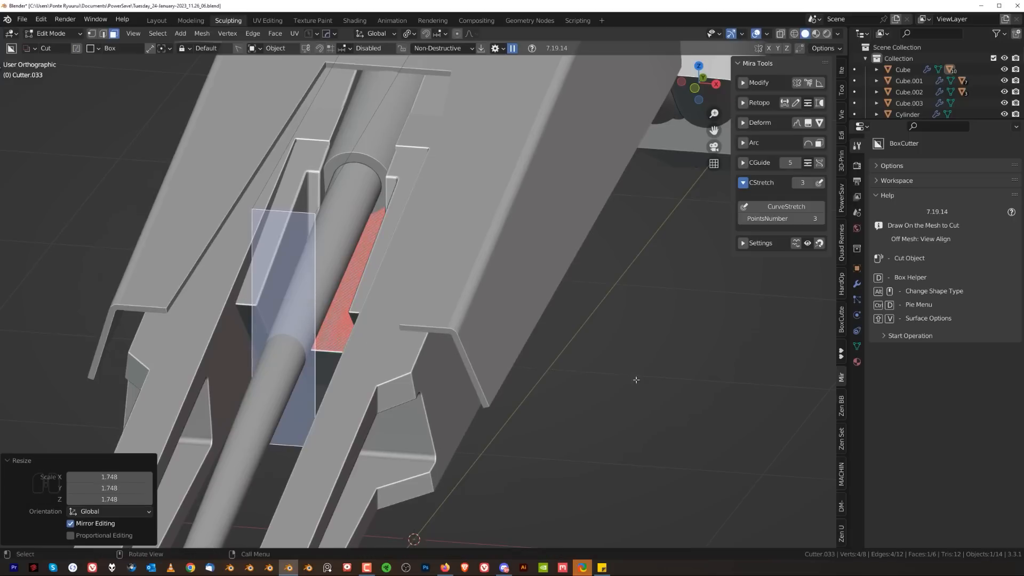
- Finish editing the box cutter's mesh and hide the cutter
middle_click_drag(635, 377, 450, 177)
key("Tab")
key("shift+2")
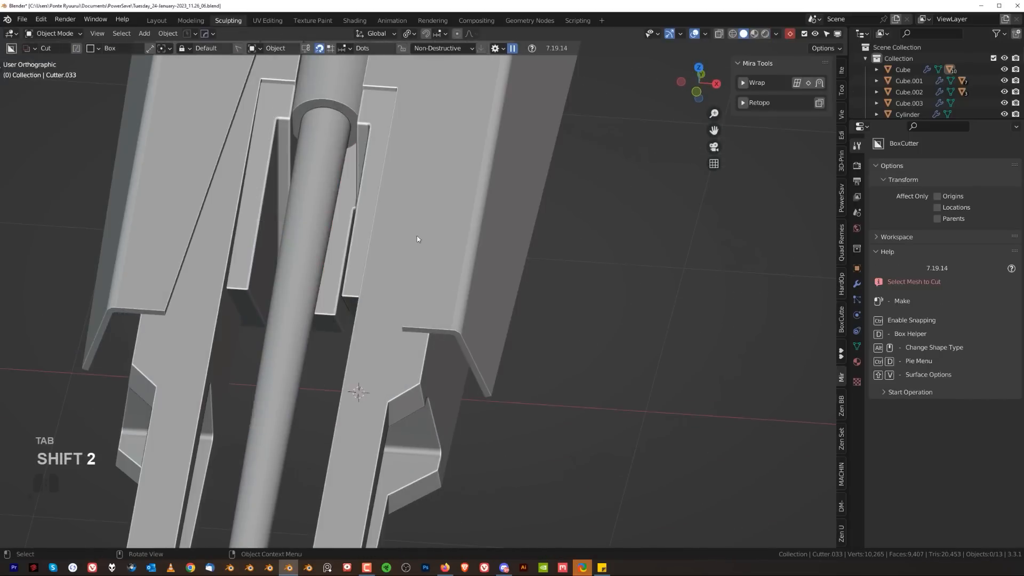
- Bring back the recess's box cutter and switch from BoxCutter to the Tweak tool
middle_click_drag(414, 235, 357, 368)
scroll(383, 248, "up", 1)
left_click(358, 277, "shift")
key("q")
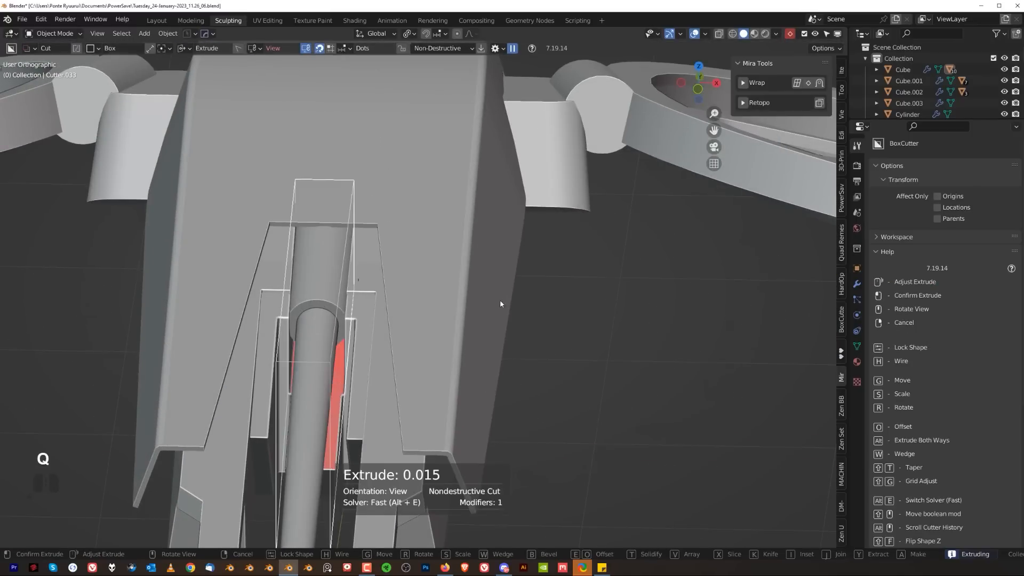
key("s")
key("x")
left_click(482, 328)
key("w")
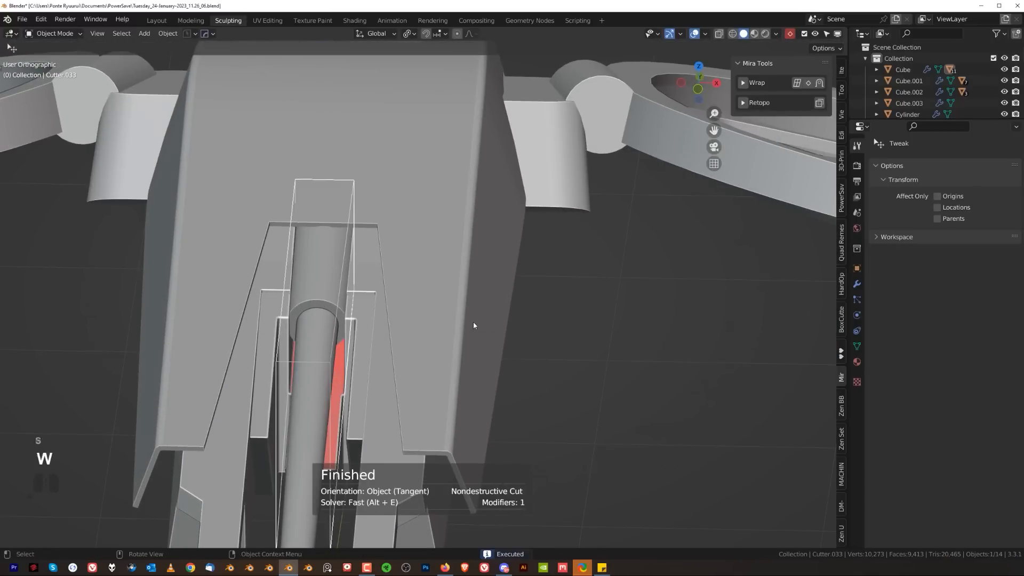
- Widen the recess's box cutter by about 1.14 along X and hide it
key("s")
key("x")
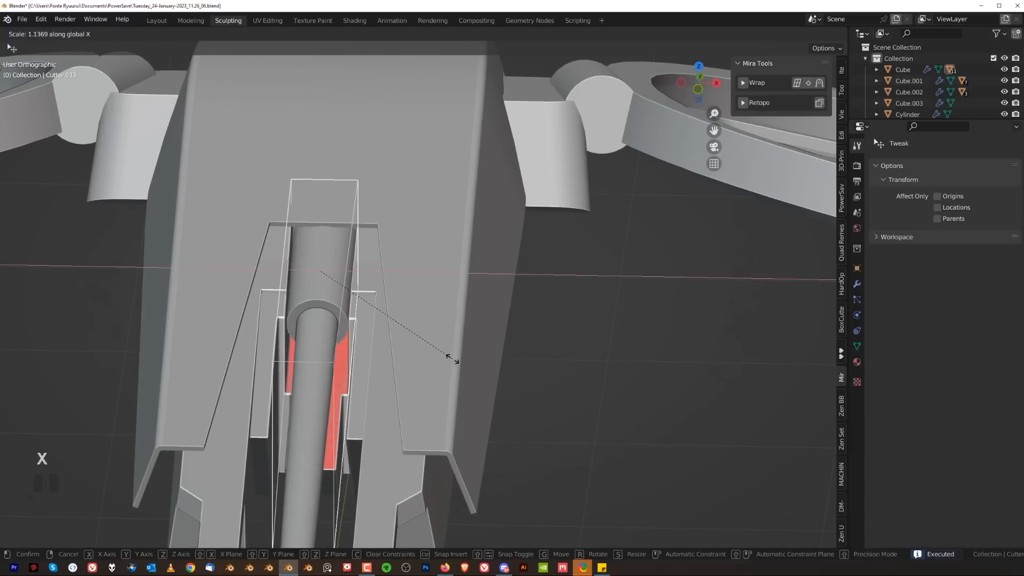
left_click(453, 359)
key("shift+2")
- Bevel the upper outer edge loop of the rotor ring with one segment, about 0.022 m wide
scroll(416, 356, "down", 3)
middle_click_drag(416, 356, 372, 260)
middle_click_drag(373, 261, 378, 283)
scroll(375, 366, "up", 3)
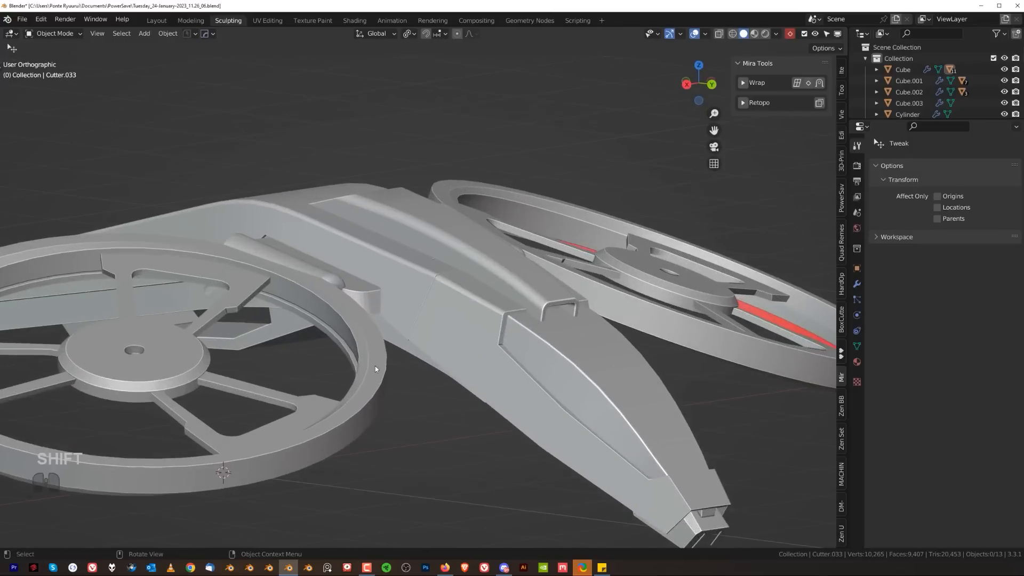
middle_click_drag(320, 447, 442, 366, "shift")
left_click(442, 366)
key("Tab")
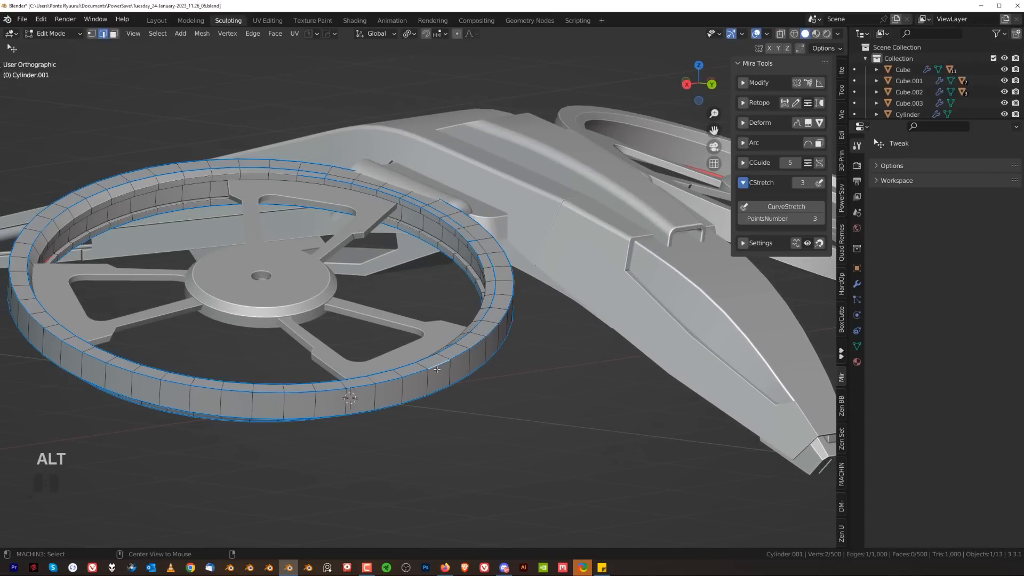
scroll(559, 301, "up", 2)
key("ctrl+b")
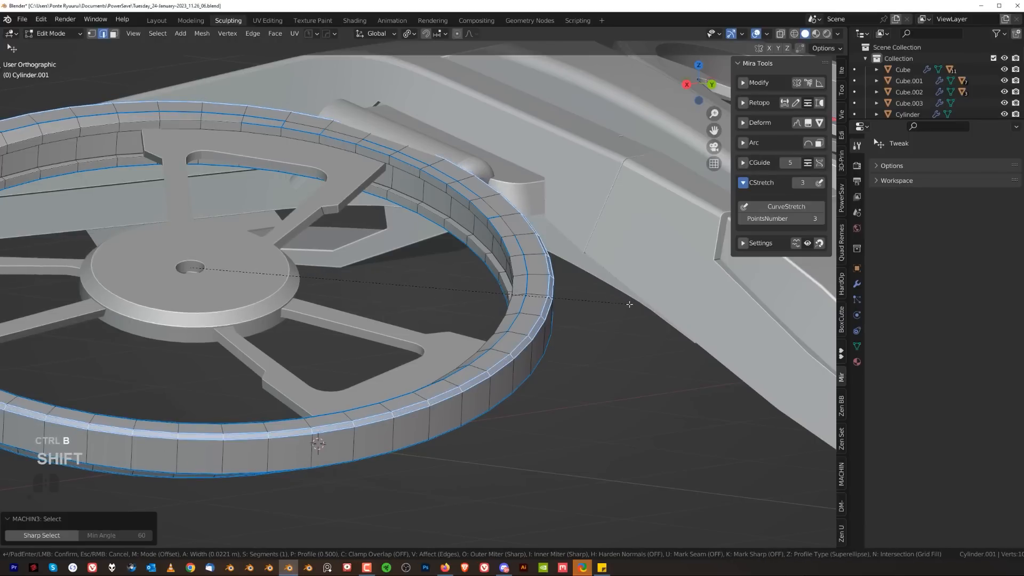
left_click(629, 304)
key("Tab")
- Add a three-segment, 30° HardOps bevel to the fuselage panel just behind the nose
scroll(474, 381, "down", 5)
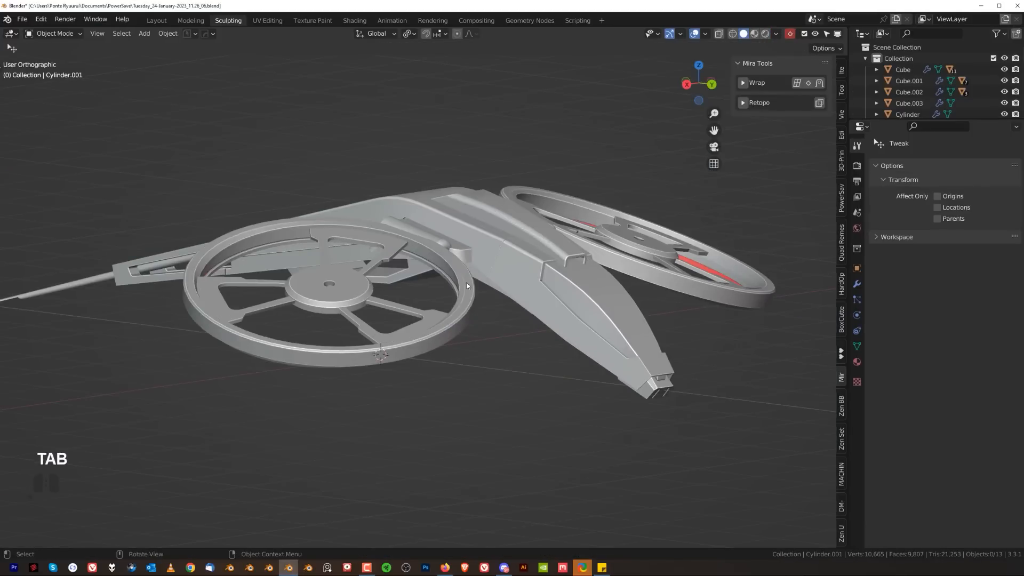
middle_click_drag(553, 246, 425, 242)
scroll(360, 289, "up", 5)
scroll(334, 336, "up", 2)
middle_click_drag(360, 291, 348, 320, "shift")
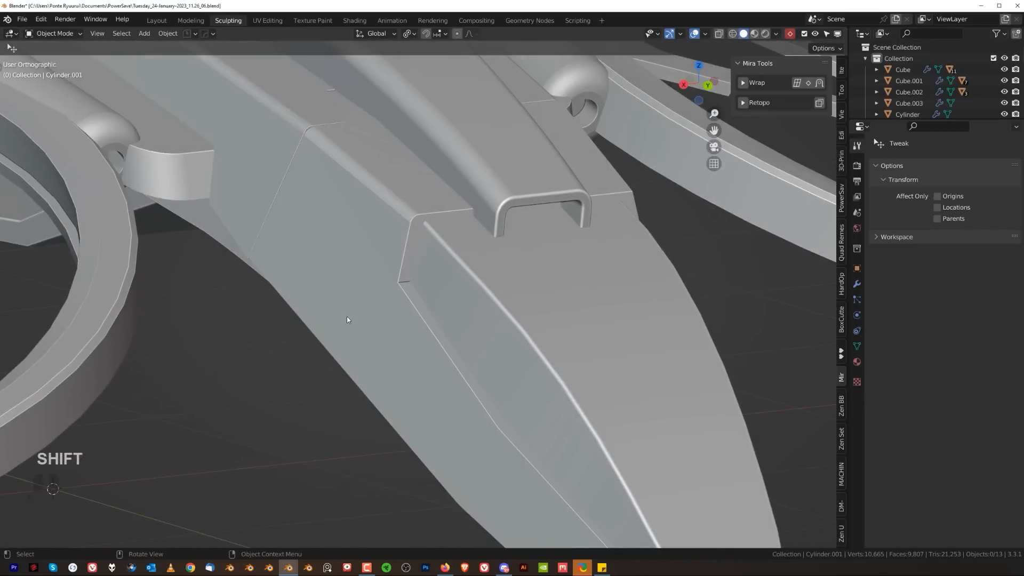
scroll(399, 277, "up", 5)
left_click(394, 281)
key("q")
left_click(395, 281)
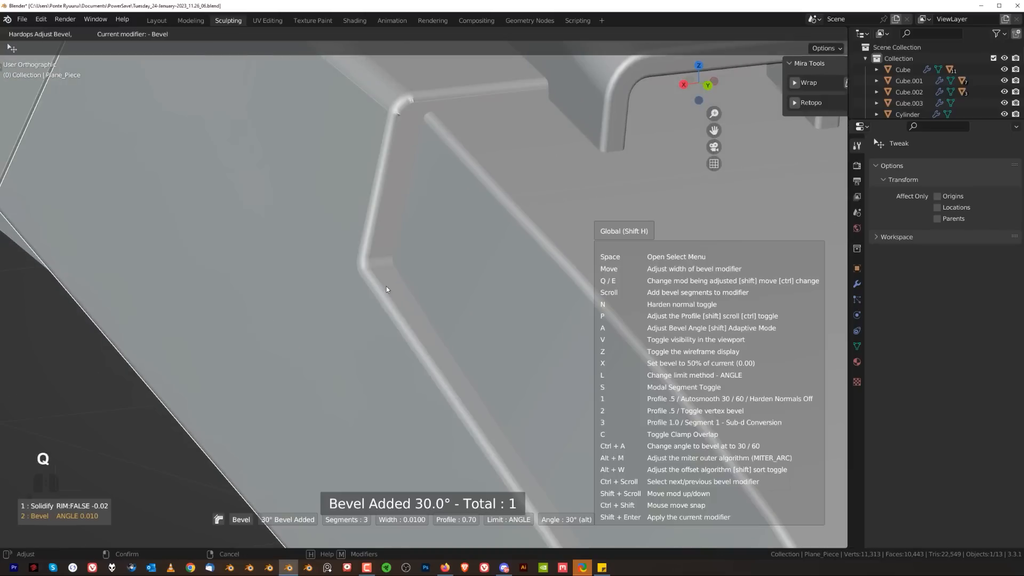
left_click(402, 292)
- Add Weighted Normal modifiers with Keep Sharp to the beveled fuselage panel and the adjoining main fuselage shell
scroll(400, 267, "down", 2)
key("q")
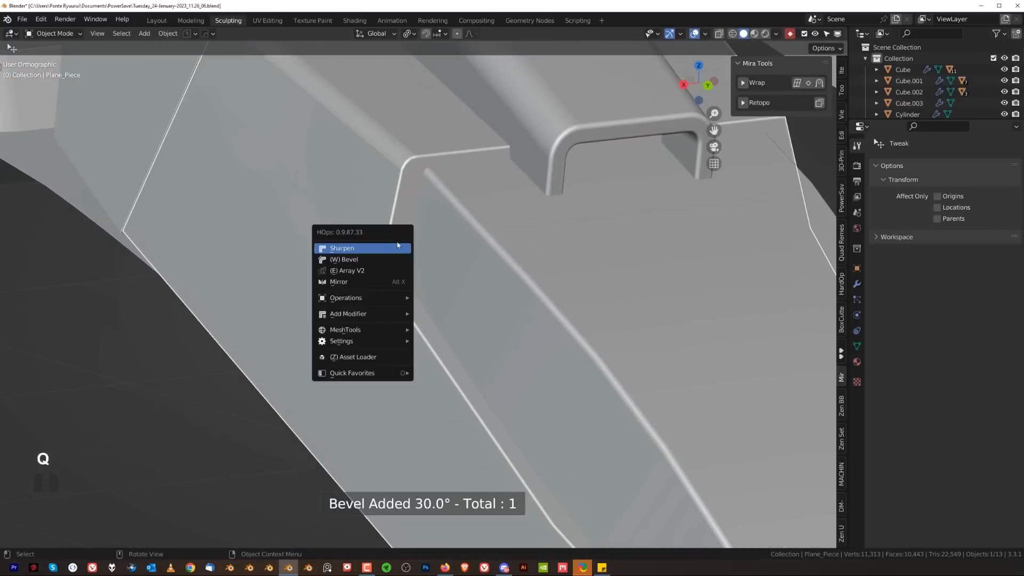
left_click(398, 246, "alt")
scroll(363, 238, "down", 6)
middle_click_drag(327, 230, 403, 308, "shift")
scroll(403, 309, "up", 2)
left_click(403, 309)
key("q")
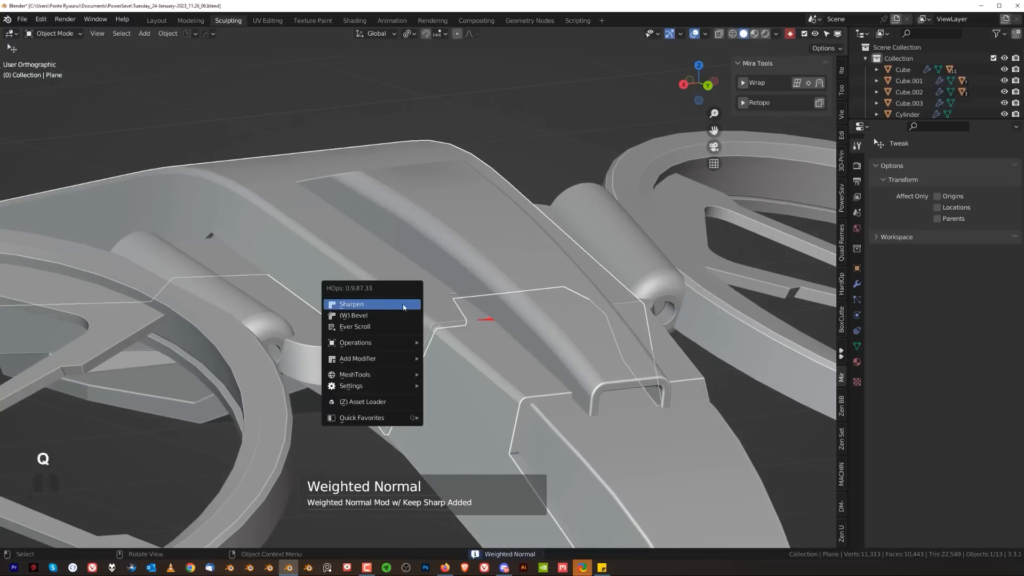
left_click(403, 306, "alt")
- Isolate the beveled fuselage panel in local view and open its mesh for editing
scroll(403, 309, "up", 3)
middle_click_drag(520, 468, 406, 296)
left_click(424, 389)
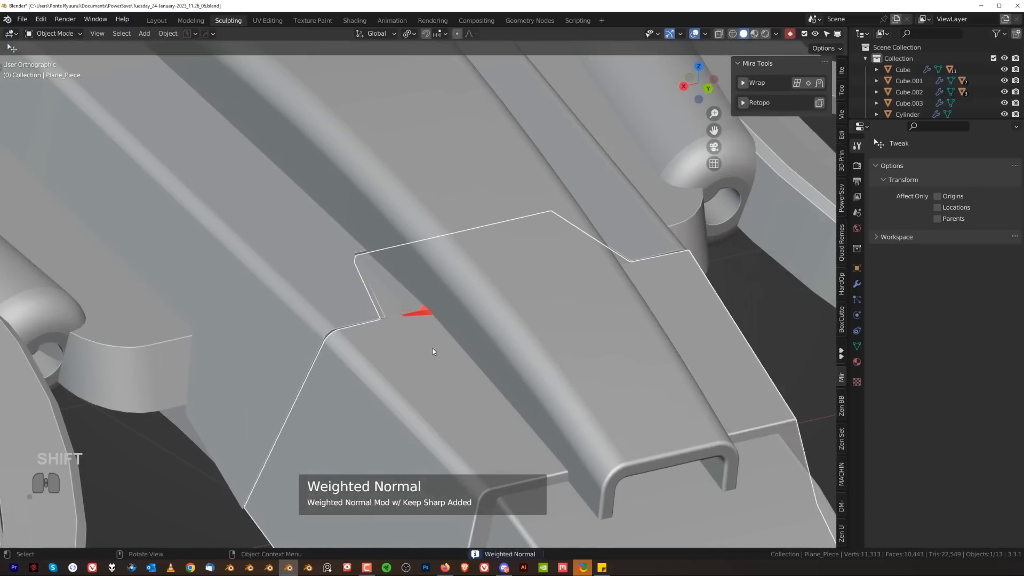
key("slash")
scroll(384, 245, "up", 3)
scroll(387, 348, "up", 3)
middle_click_drag(346, 102, 385, 337, "shift")
key("Tab")
- Join the two top faces on one side of the panel into one face and symmetrize the mesh across X
scroll(384, 334, "up", 2)
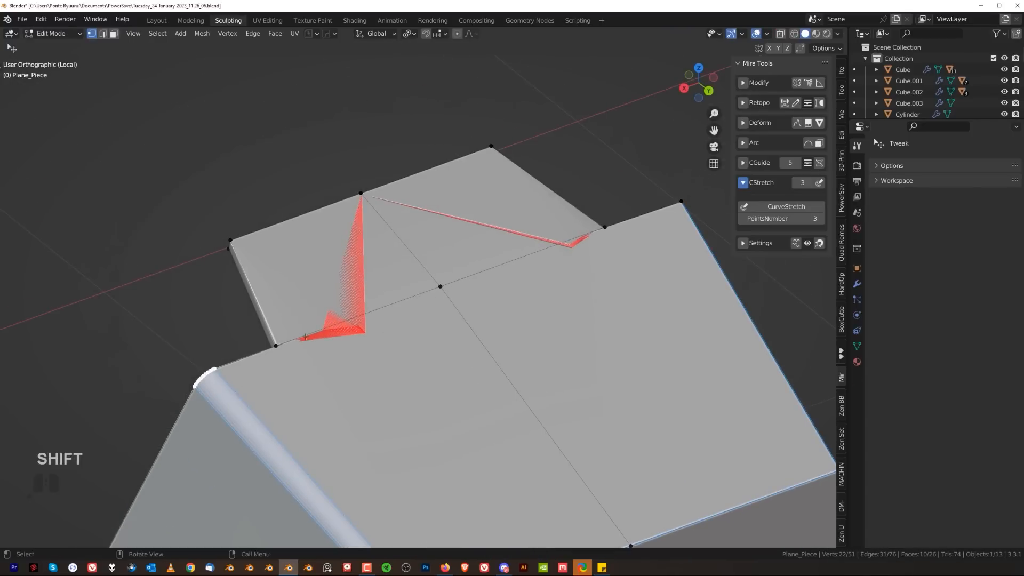
middle_click_drag(275, 348, 352, 306, "shift")
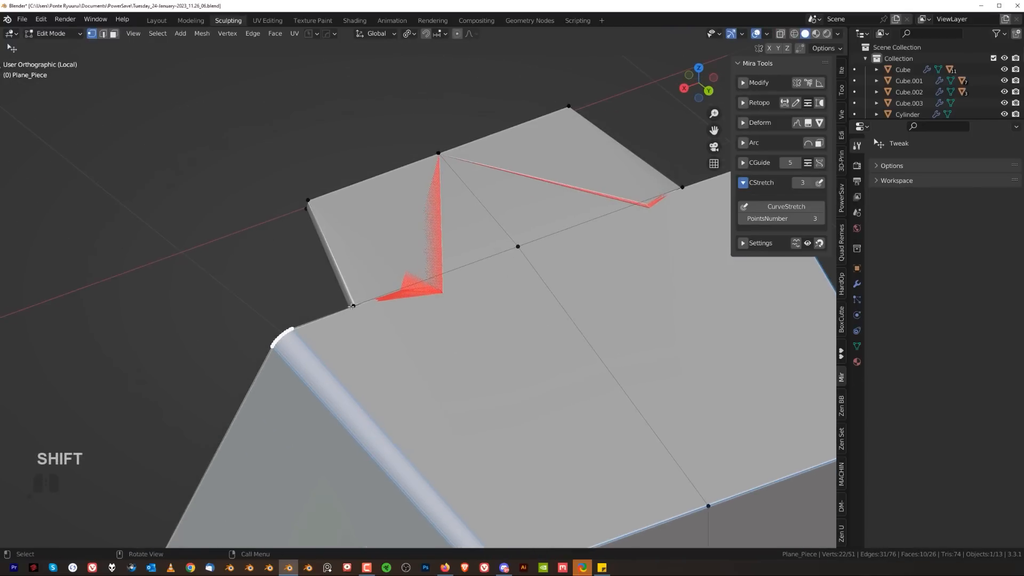
left_click(491, 326, "shift")
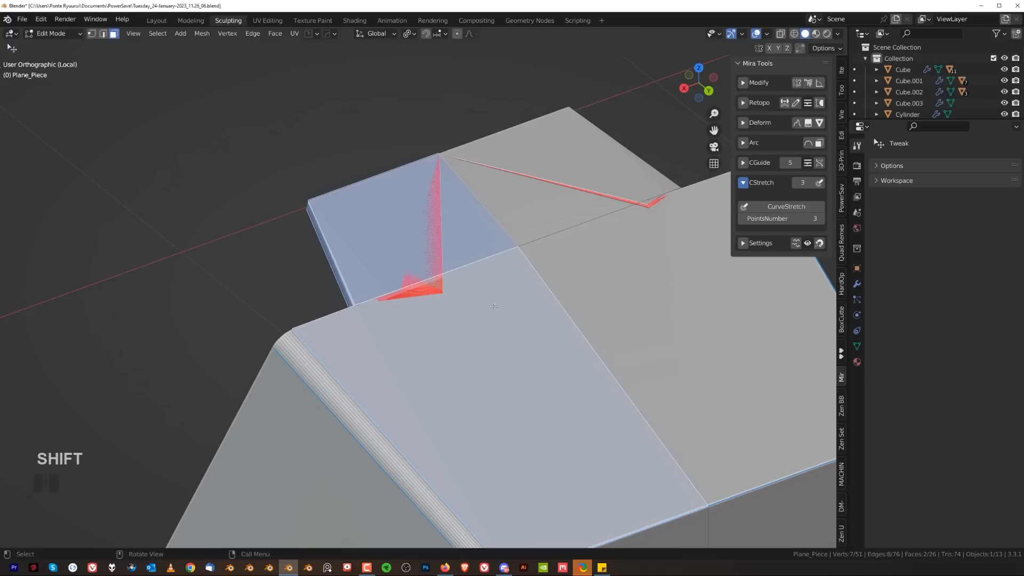
key("f")
key("alt+x")
key("Tab")
key("Tab")
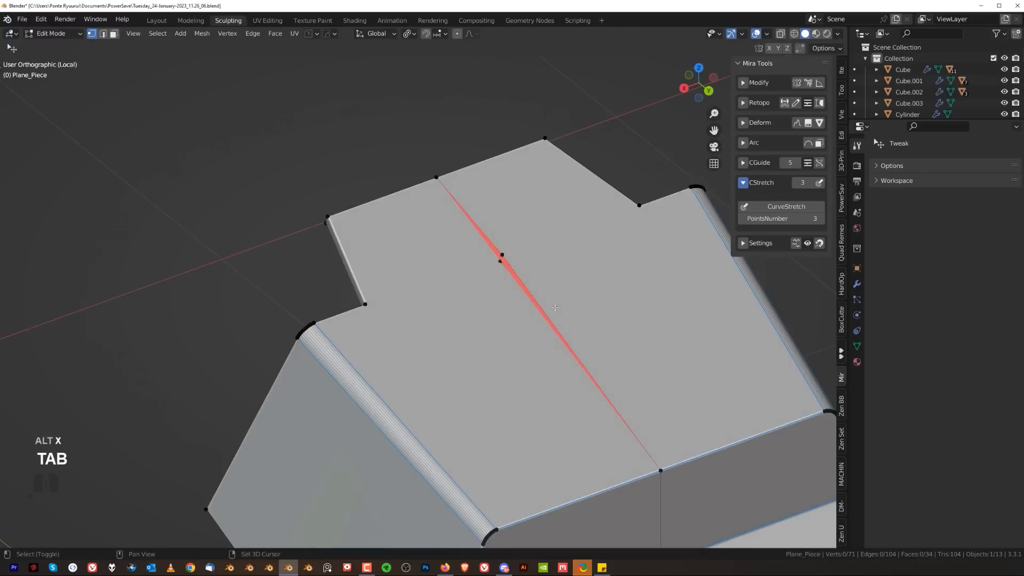
- Merge the leftover centre-line vertex into the midpoint vertex of the panel's notched edge with Smart Vert, and return to the full model
middle_click_drag(555, 307, 472, 314, "shift")
left_click(419, 260)
middle_click_drag(397, 300, 518, 278)
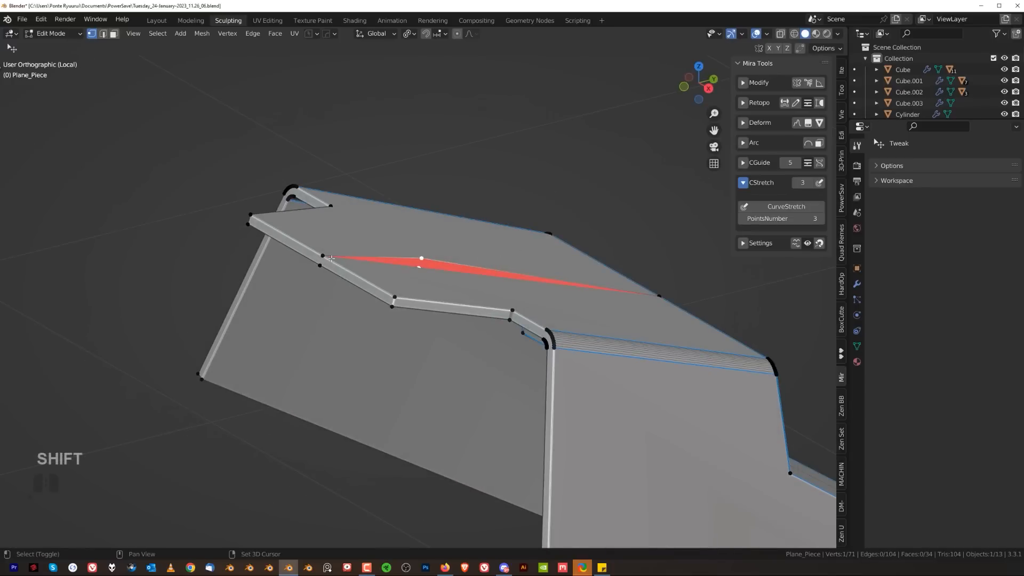
key("1")
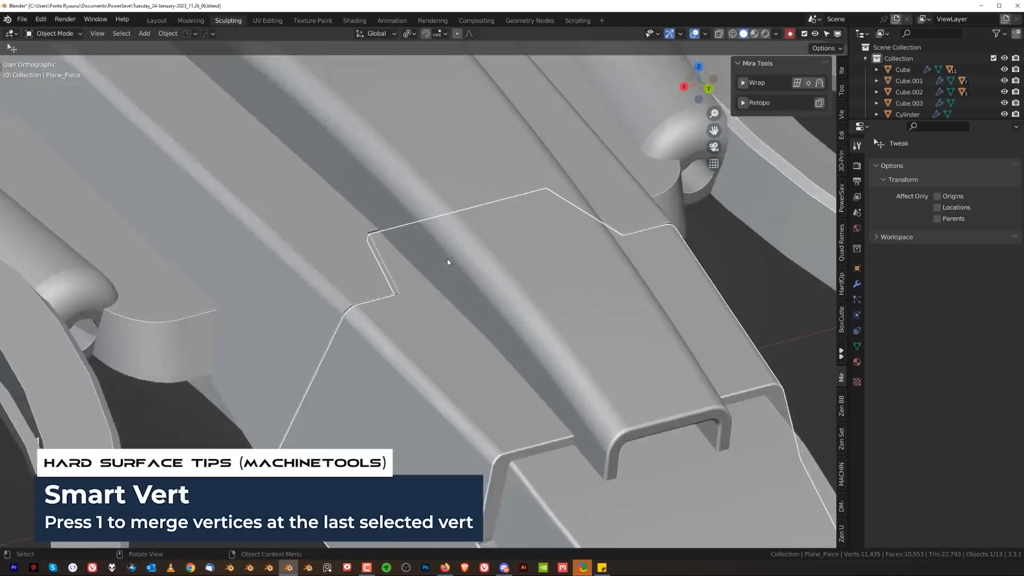
scroll(447, 262, "down", 6)
scroll(613, 438, "down", 3)
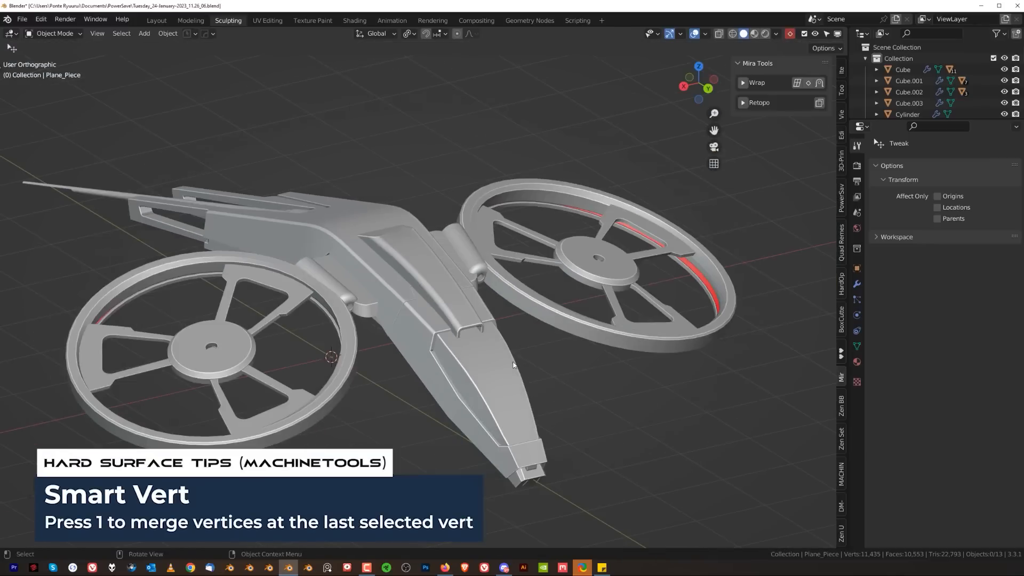
- Select the nose panel, activate the BoxCutter tool and apply the panel's scale
middle_click_drag(613, 438, 480, 421)
middle_click_drag(480, 421, 564, 384, "shift")
scroll(564, 384, "up", 3)
scroll(564, 383, "up", 2)
middle_click_drag(487, 346, 314, 209, "shift")
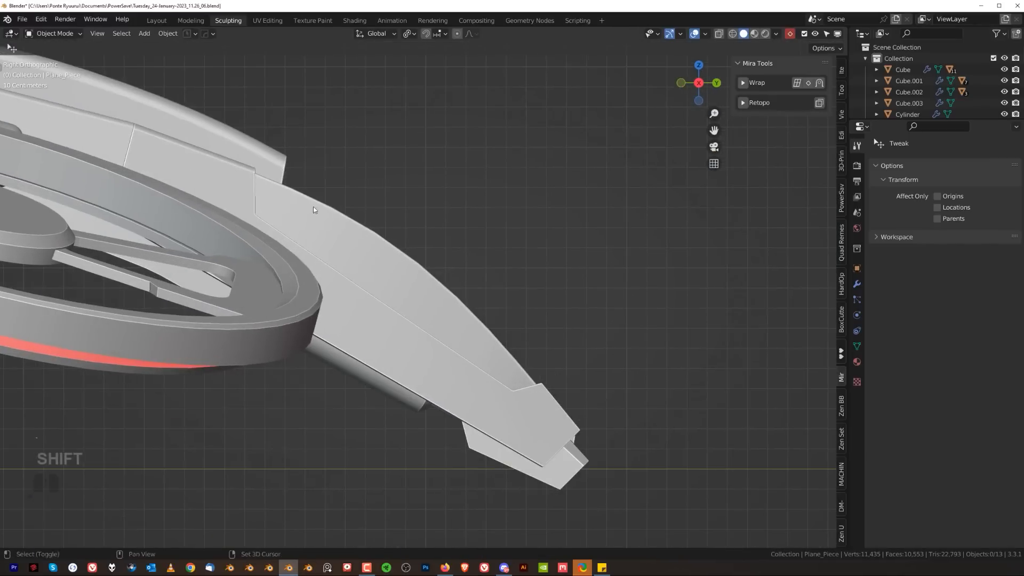
middle_click_drag(439, 284, 401, 255, "shift")
scroll(388, 295, "up", 1)
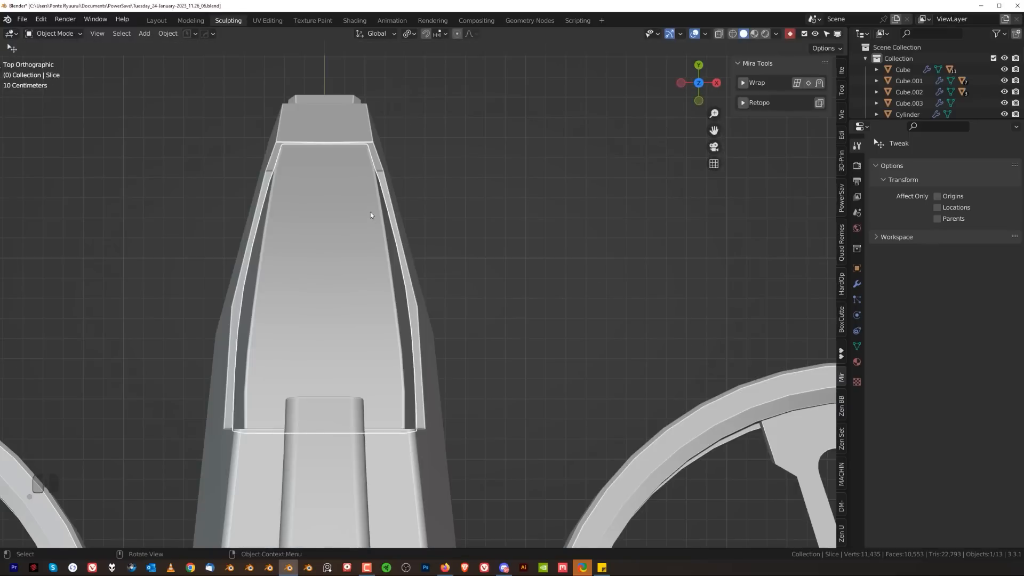
left_click(196, 34)
left_click(189, 75)
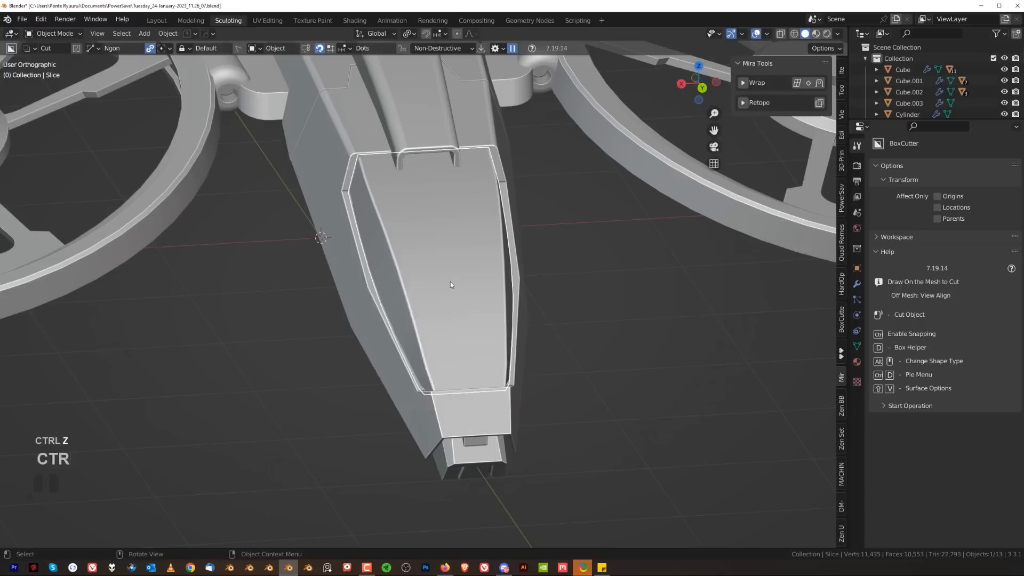
key("q")
key("ctrl+a")
left_click(504, 296)
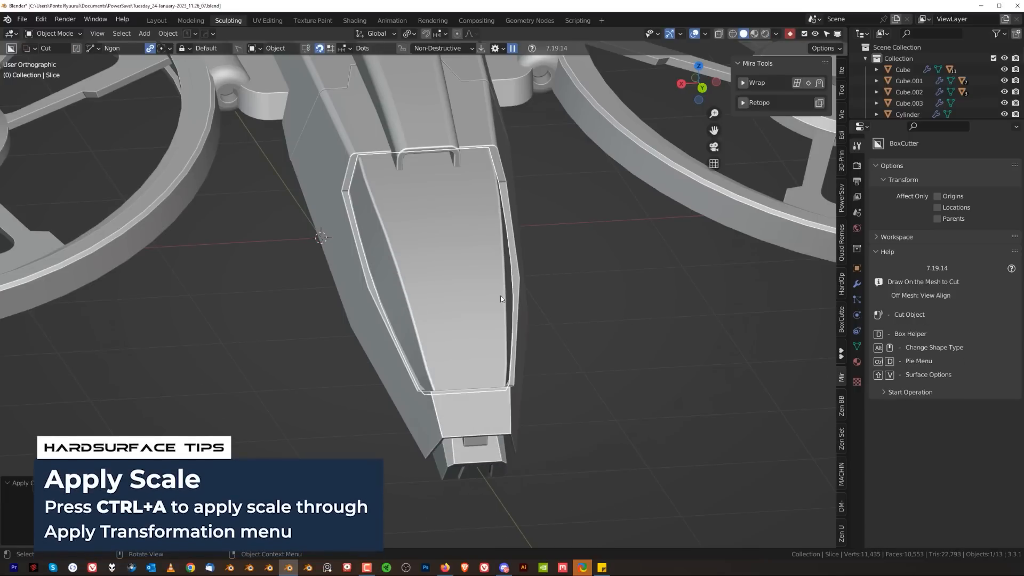
- Thicken the nose panel with a Solidify modifier at offset -1 and align the view to the top
scroll(500, 296, "up", 3)
key("q")
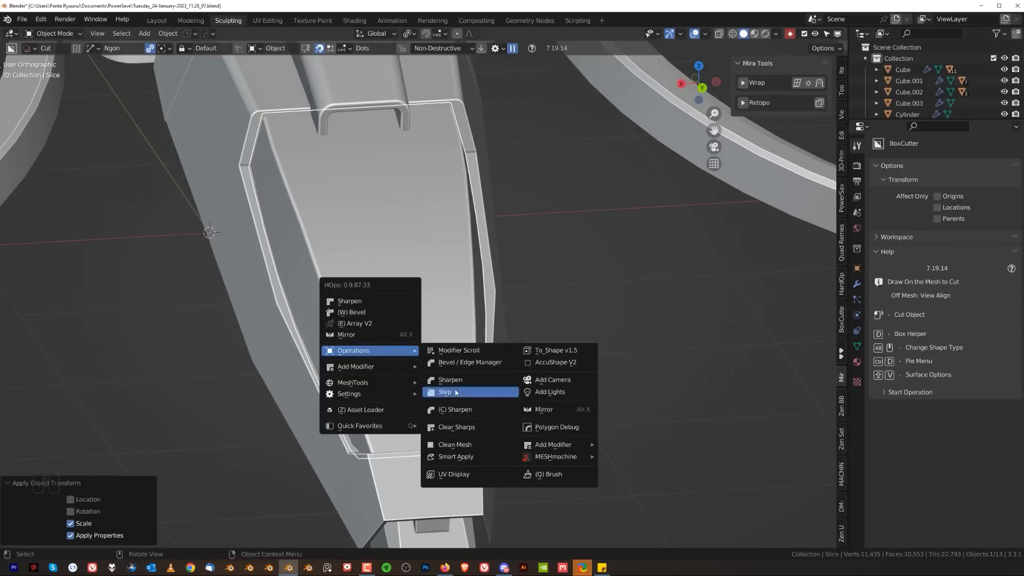
mouse_move(405, 366)
left_click(463, 377)
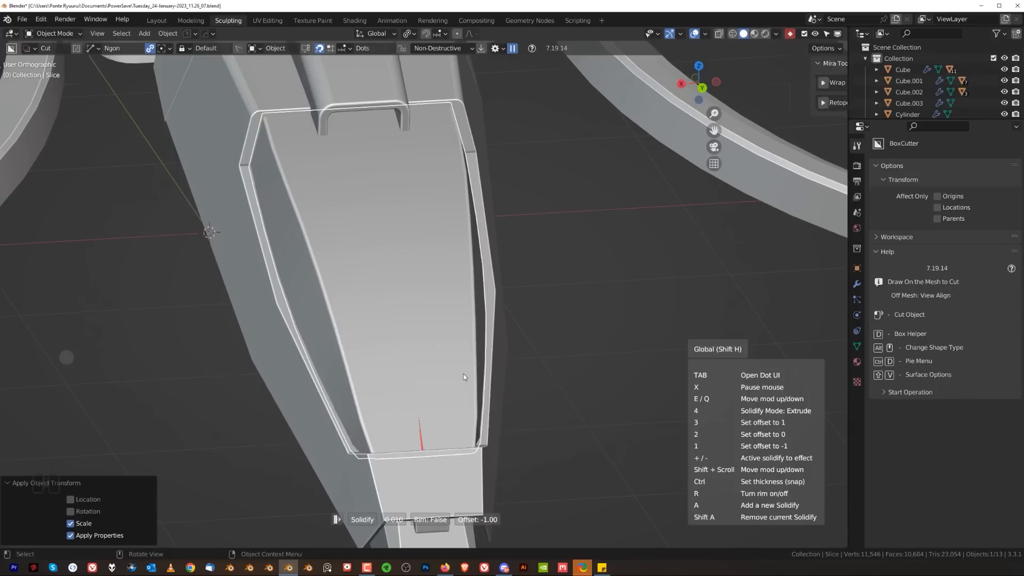
left_click(475, 385)
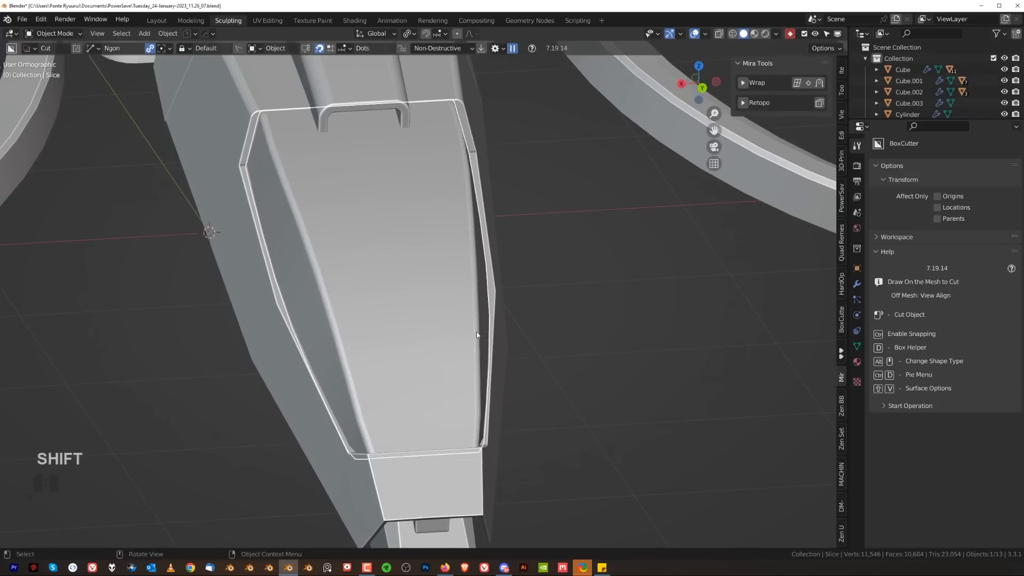
middle_click_drag(476, 335, 461, 228, "alt")
key("KP_5")
key("KP_5")
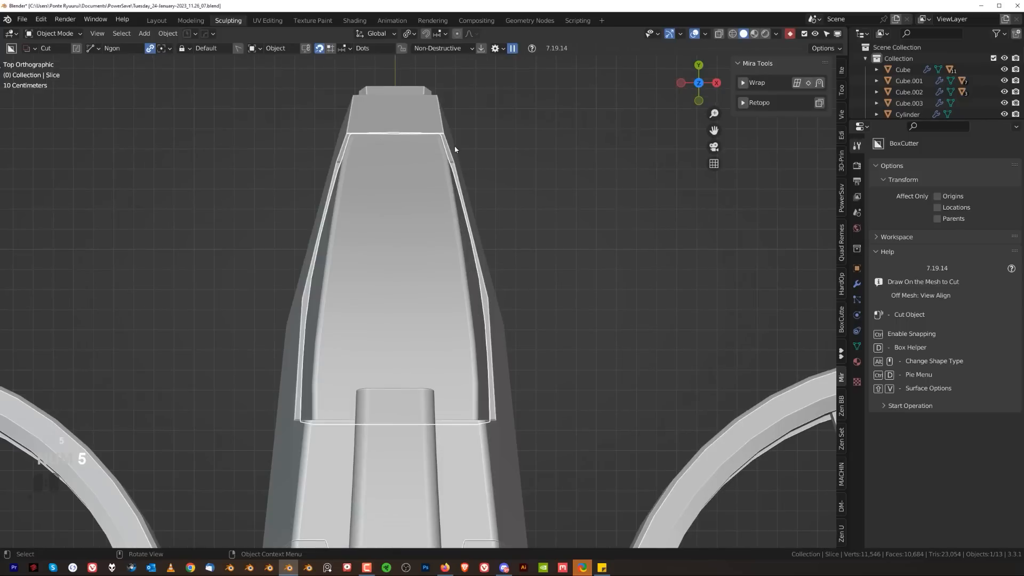
left_click(424, 123)
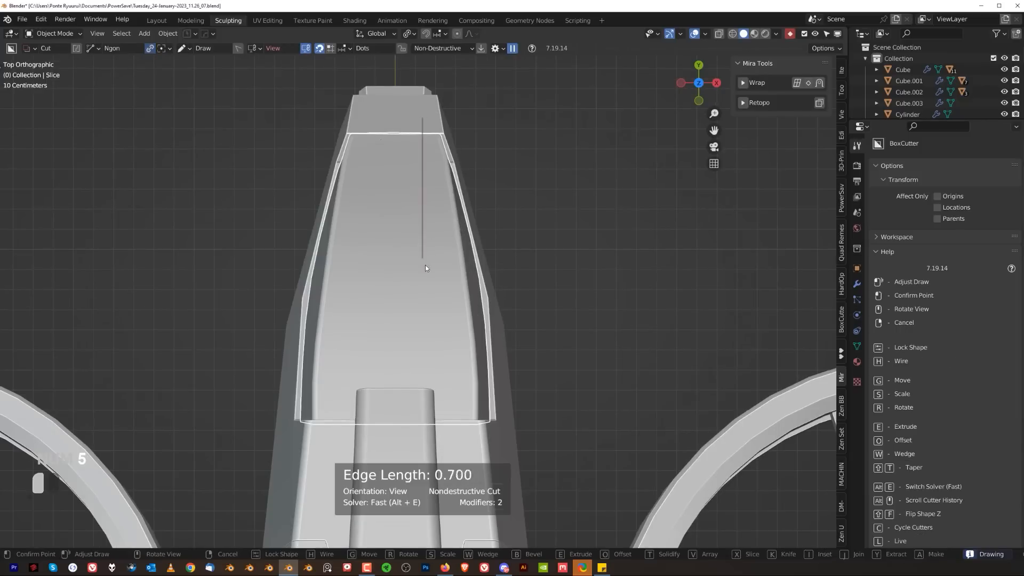
left_click_drag(424, 308, 423, 305)
right_click(423, 294)
- Slice the nose panel beside its centre line with an angled BoxCutter ngon, switching the cutter to slice mode
left_click_drag(483, 150, 430, 203)
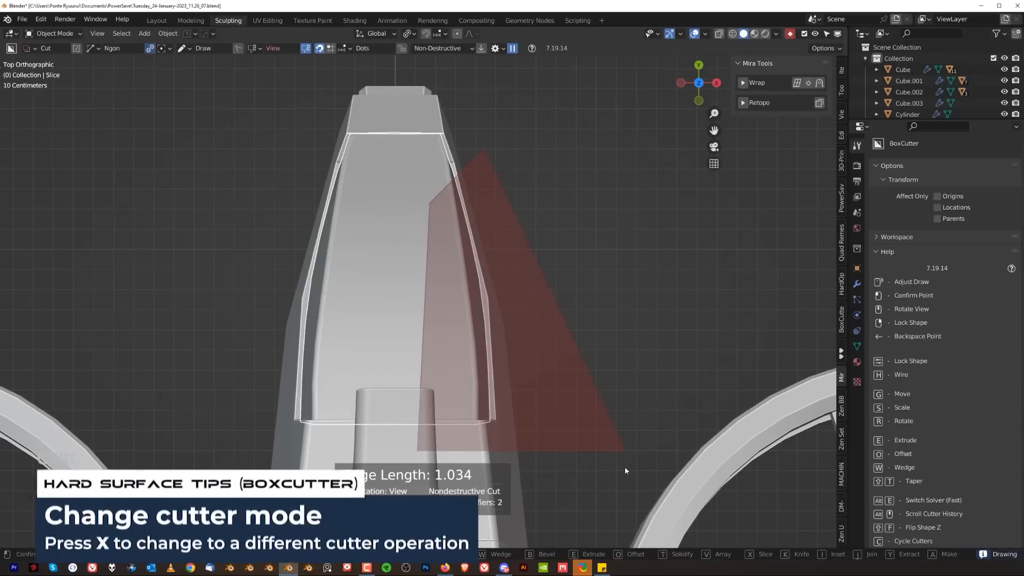
key("x")
key("space")
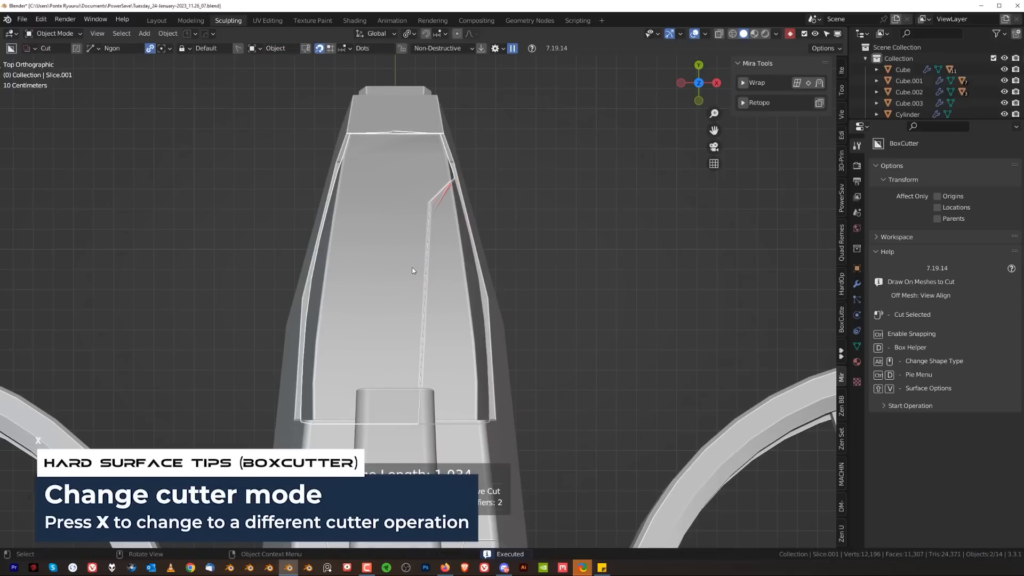
- Sharpen the sliced centre piece of the nose panel with HardOps and mirror it across X
key("alt+x")
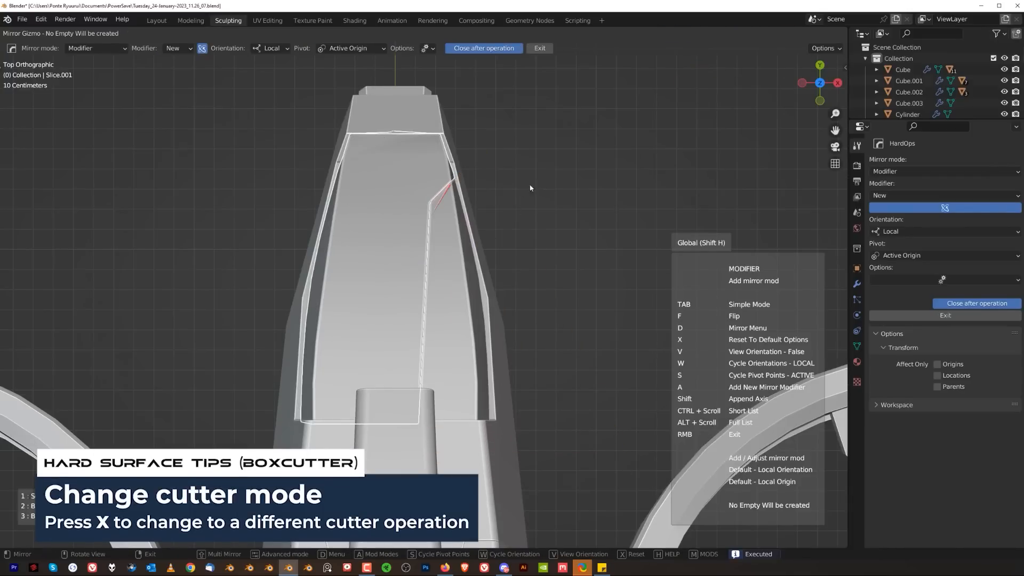
key("q")
left_click(512, 114)
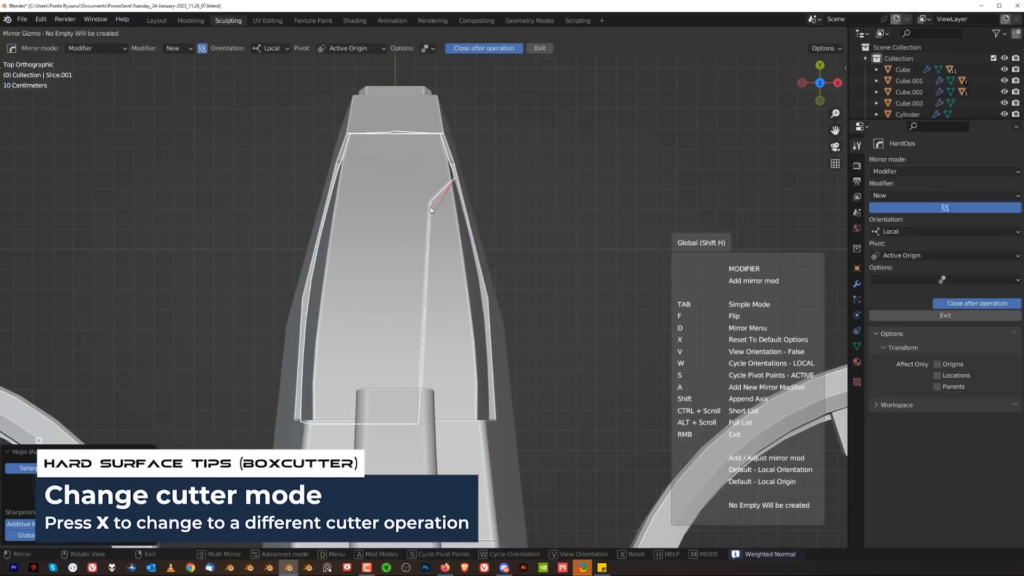
scroll(430, 211, "down", 7)
right_click(498, 444)
scroll(431, 314, "up", 5)
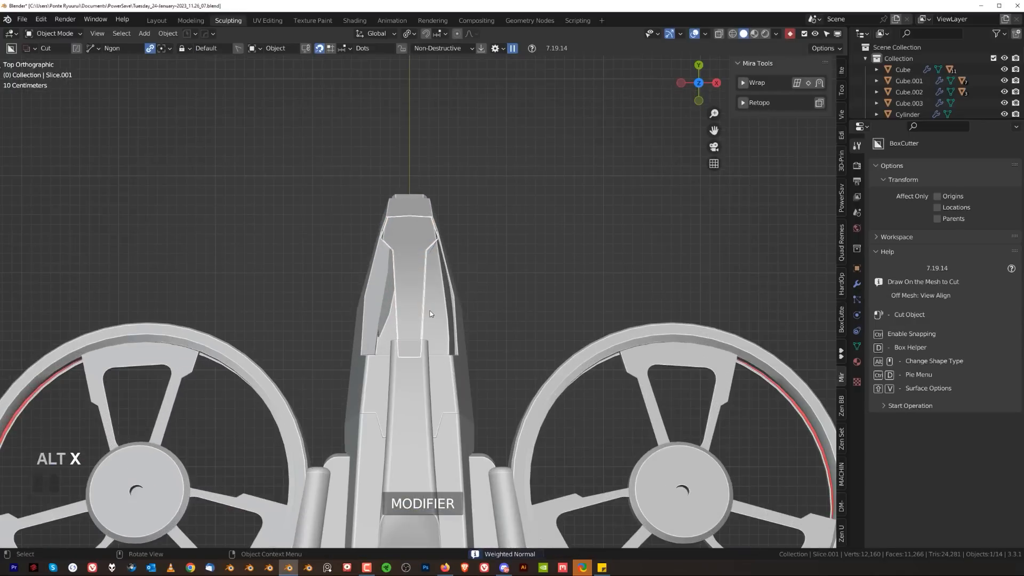
- Sharpen the remaining side piece of the nose panel and mirror it to the opposite side of the fuselage
key("q")
left_click(432, 315)
key("alt+x")
scroll(465, 323, "down", 5)
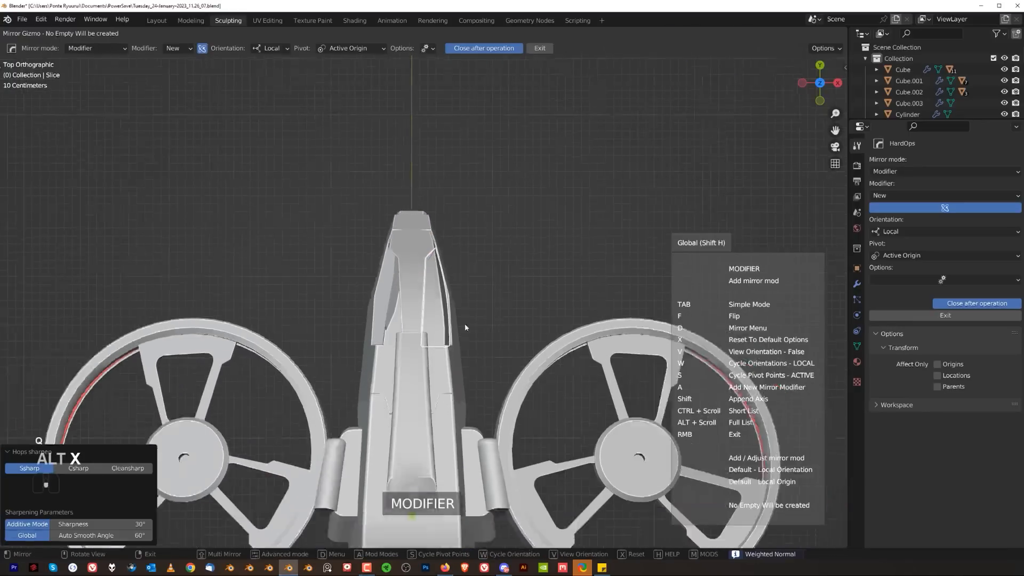
right_click(443, 305)
left_click(419, 314, "shift")
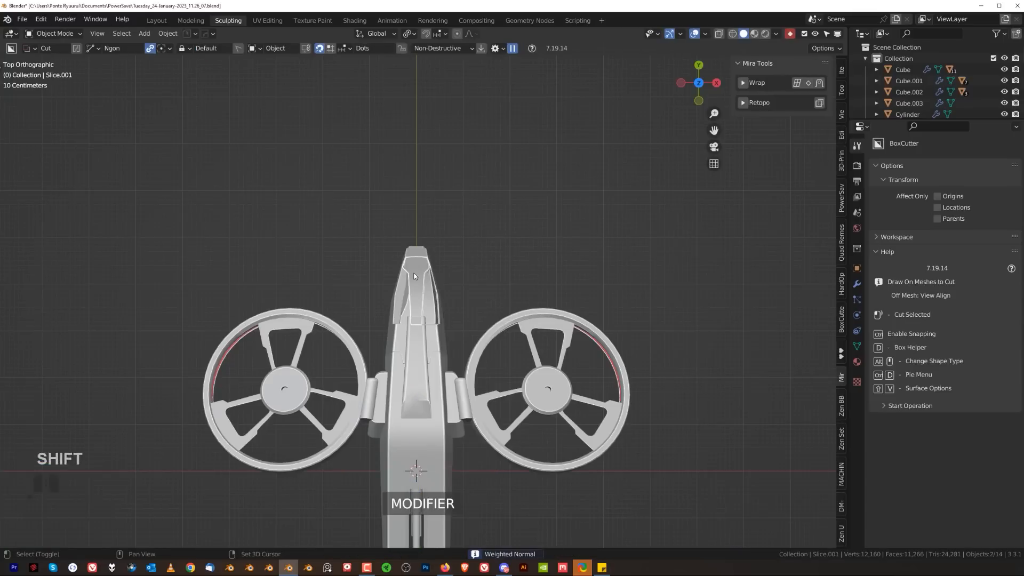
key("alt+x")
left_click(495, 467)
left_click(491, 302)
- Select the mirrored side panels and reveal their boolean cutter from a close view of the angled seam corners
key("grave")
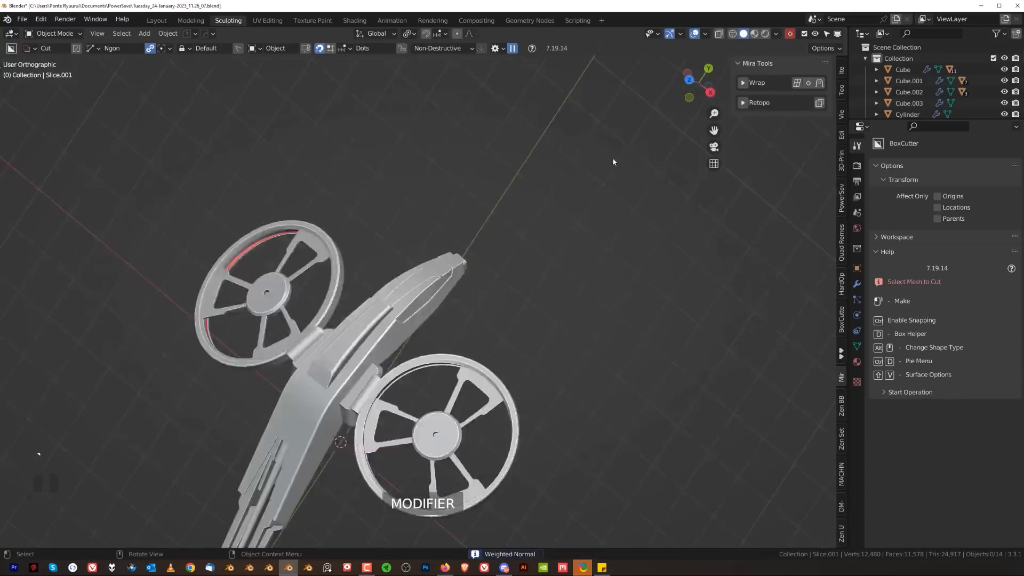
scroll(516, 245, "up", 8)
scroll(526, 319, "up", 3)
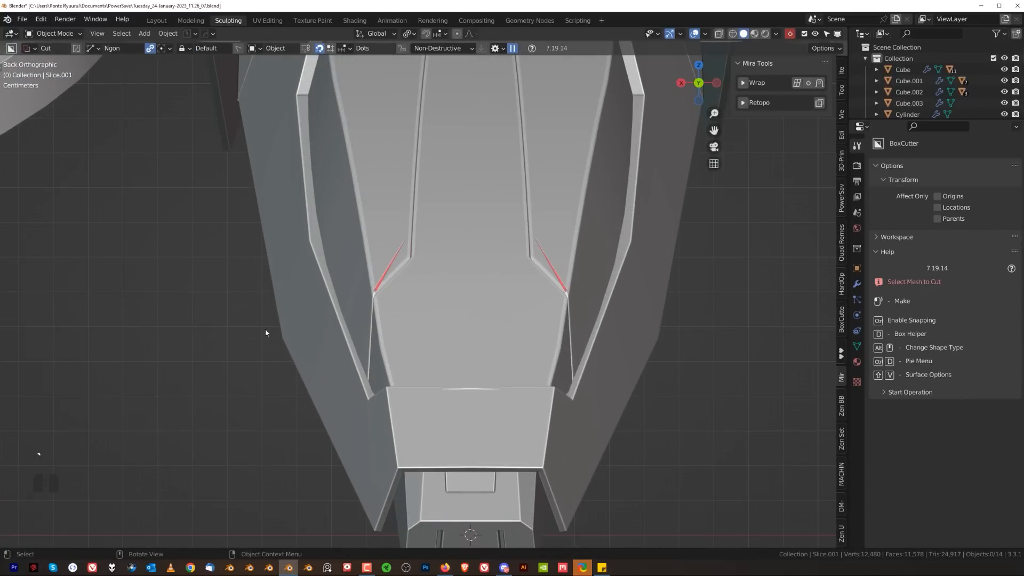
scroll(265, 331, "up", 3)
middle_click_drag(359, 318, 399, 321)
middle_click_drag(399, 321, 395, 356, "shift")
left_click(385, 308)
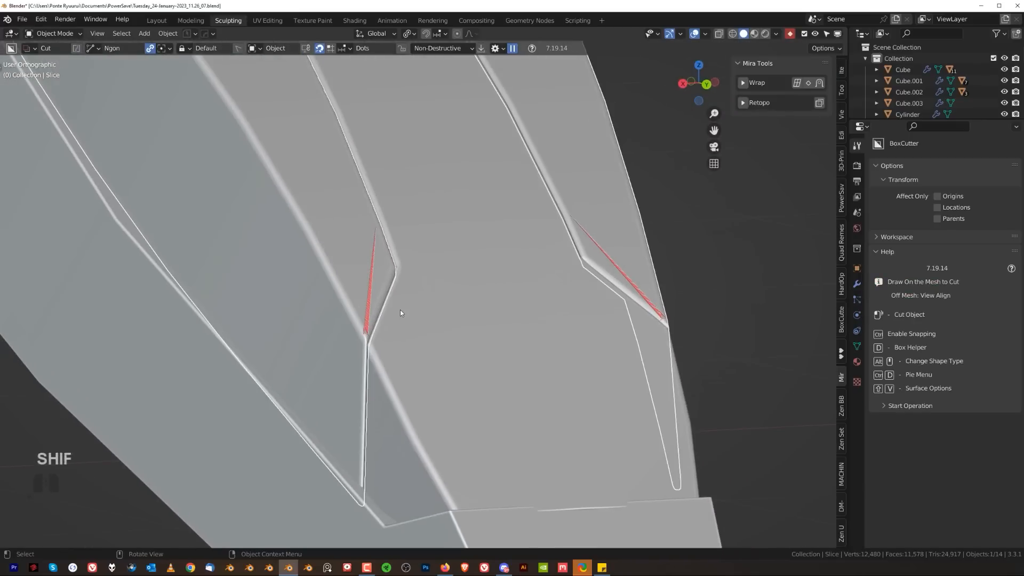
key("q")
left_click(382, 333)
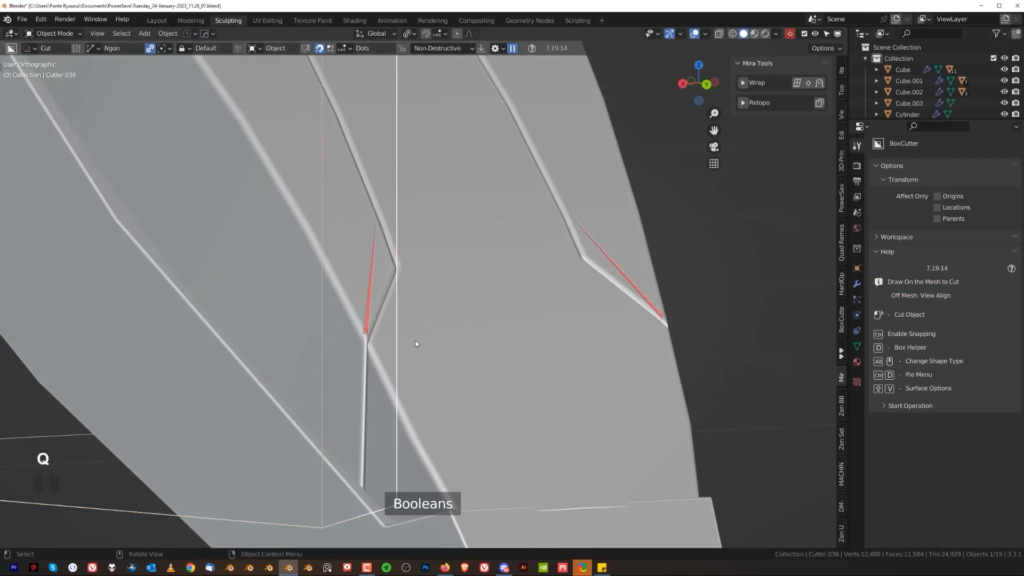
- Move the cutter slightly to clear the overlap at the angled seam corners, and hide it again
key("g")
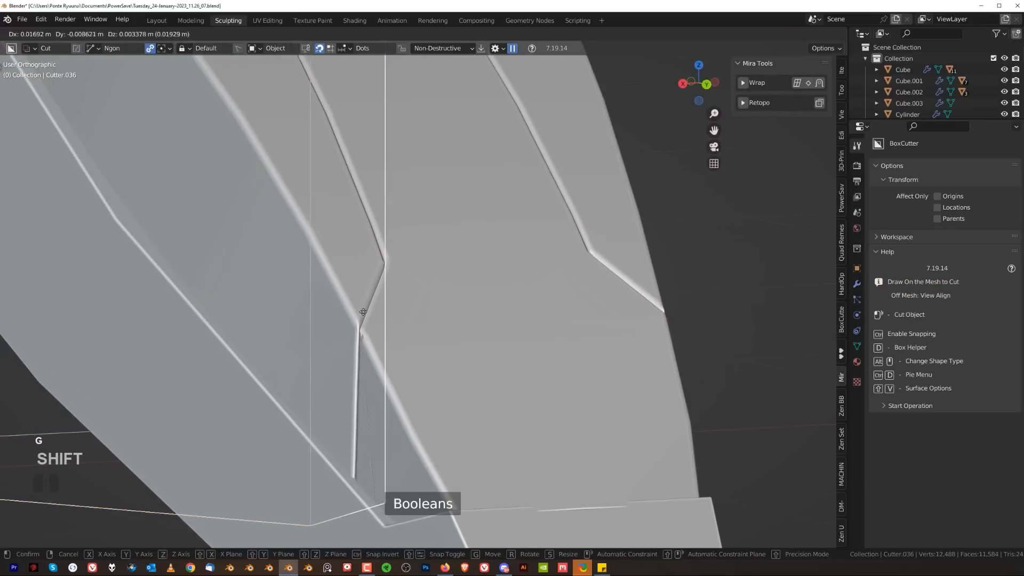
left_click(283, 281)
scroll(450, 280, "down", 4)
key("shift+2")
scroll(475, 249, "down", 1)
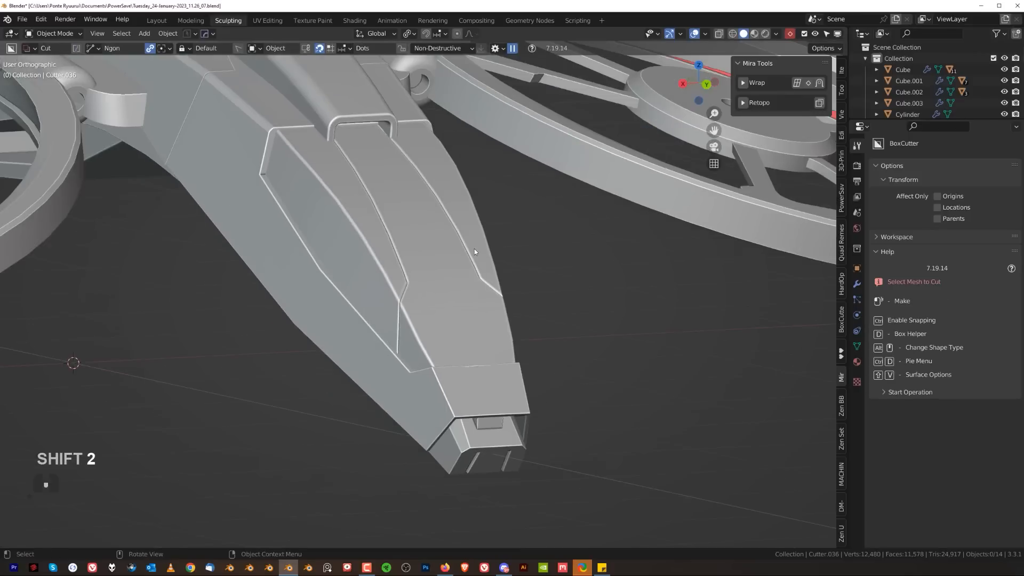
- Examine the centre panel's mesh topology where its rear edge meets the raised hood
middle_click_drag(474, 248, 365, 214)
scroll(360, 224, "down", 1)
scroll(366, 214, "up", 1)
mouse_move(373, 261)
middle_mouse_down("shift")
mouse_move(382, 295)
mouse_move(366, 302)
mouse_move(381, 292)
middle_mouse_up("shift")
scroll(382, 295, "up", 2)
scroll(381, 292, "up", 2)
left_click(359, 255)
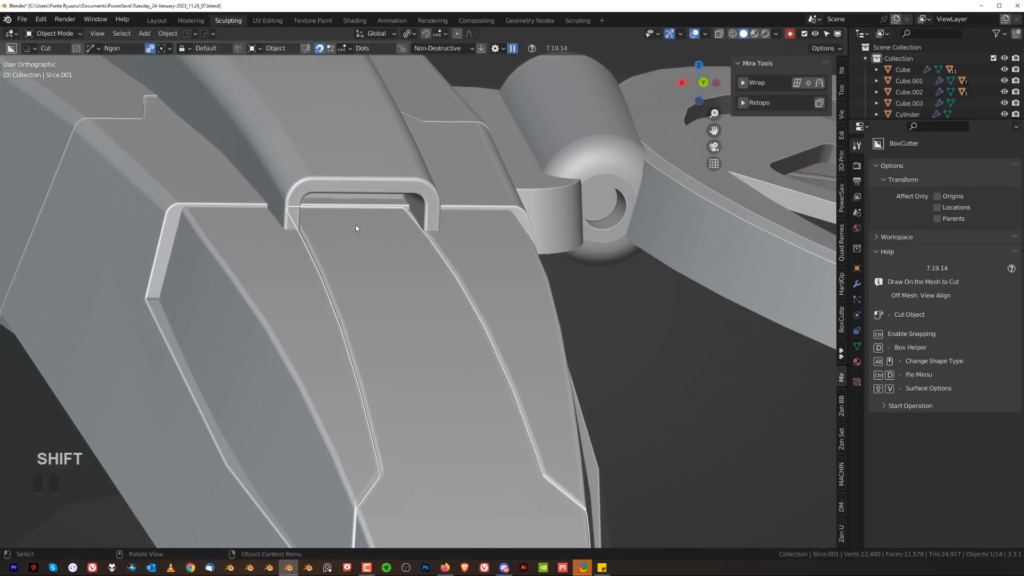
key("Tab")
left_click(357, 247)
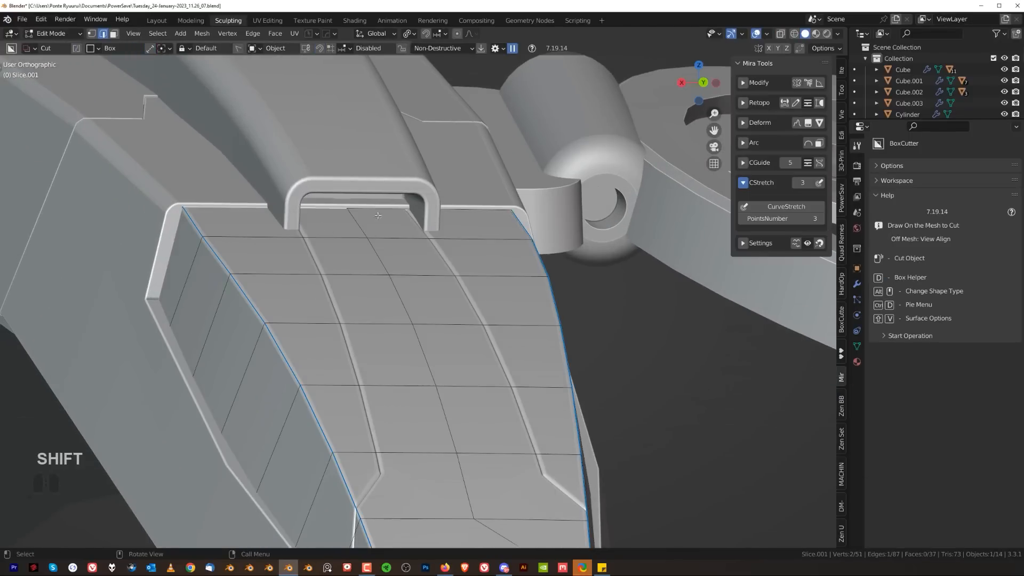
scroll(394, 360, "down", 3)
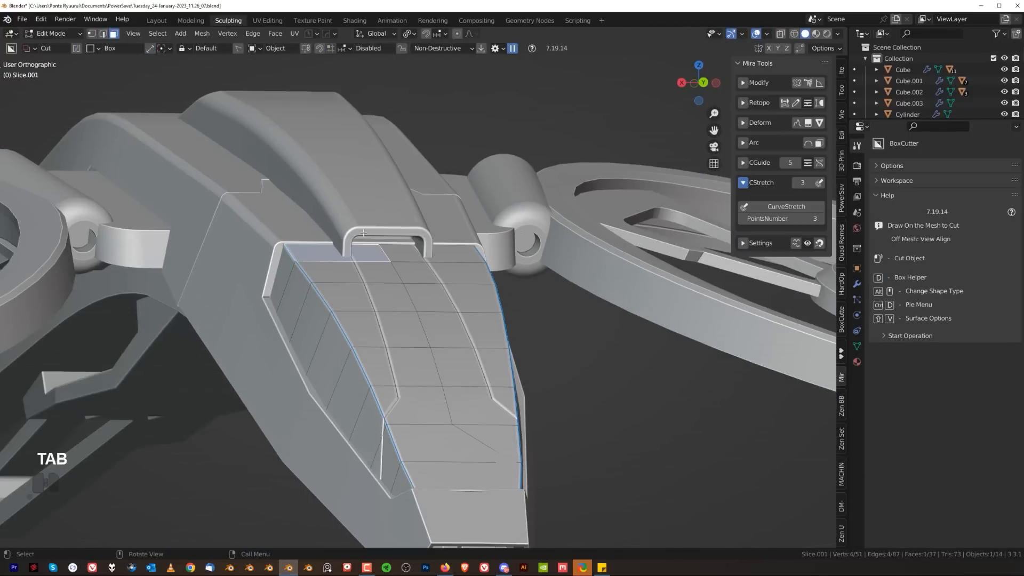
key("Tab")
- Try to scale the nose side panels down slightly, and undo the scaling
middle_click_drag(407, 299, 392, 370)
key("g")
right_click(339, 299)
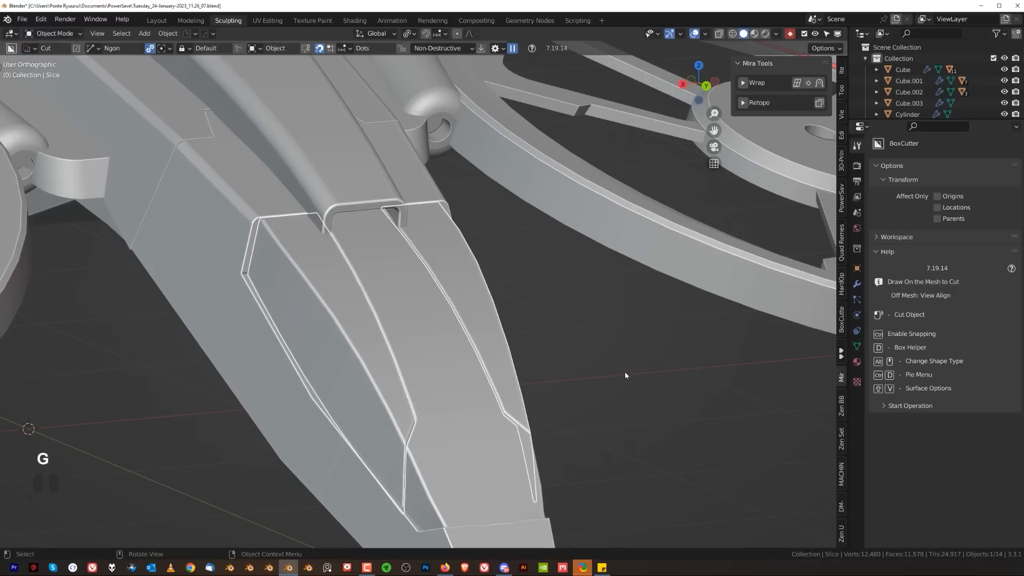
key("s")
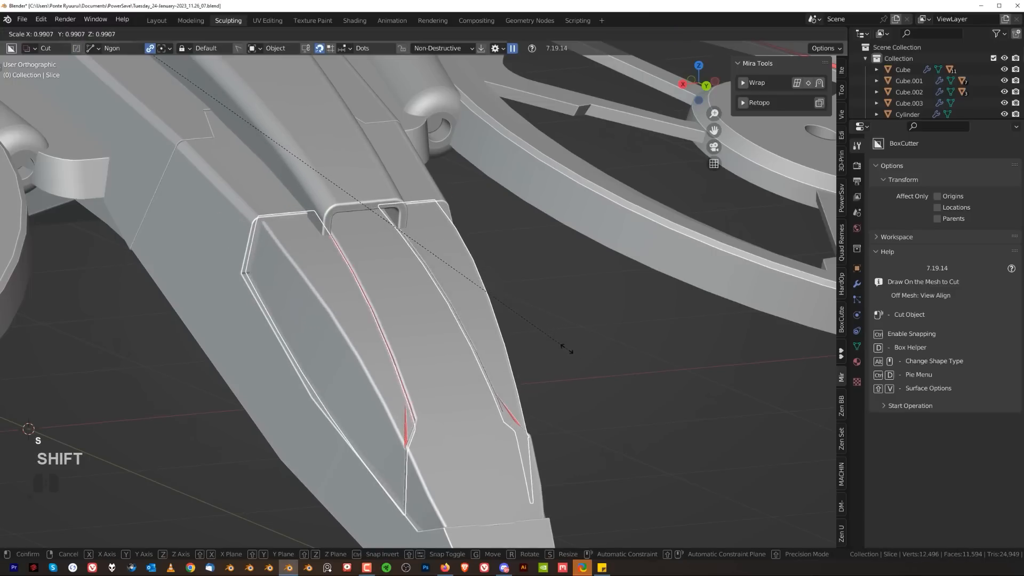
left_click(587, 360)
left_click(613, 373)
scroll(454, 373, "down", 3)
middle_click_drag(453, 373, 535, 364)
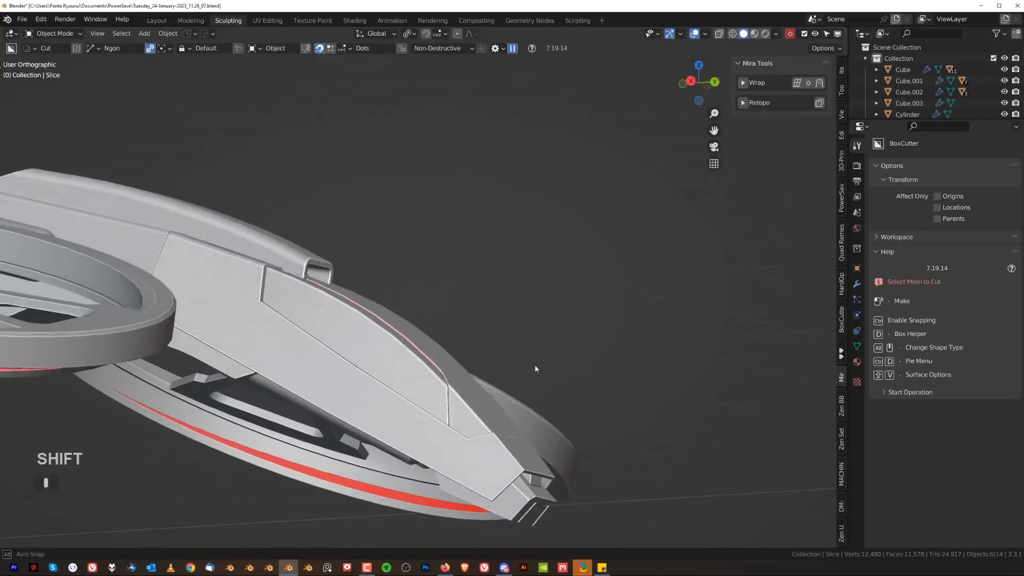
scroll(422, 361, "up", 3)
middle_click_drag(383, 326, 424, 303, "shift")
scroll(425, 302, "up", 3)
middle_click_drag(425, 302, 407, 297)
key("ctrl+z")
key("ctrl+z")
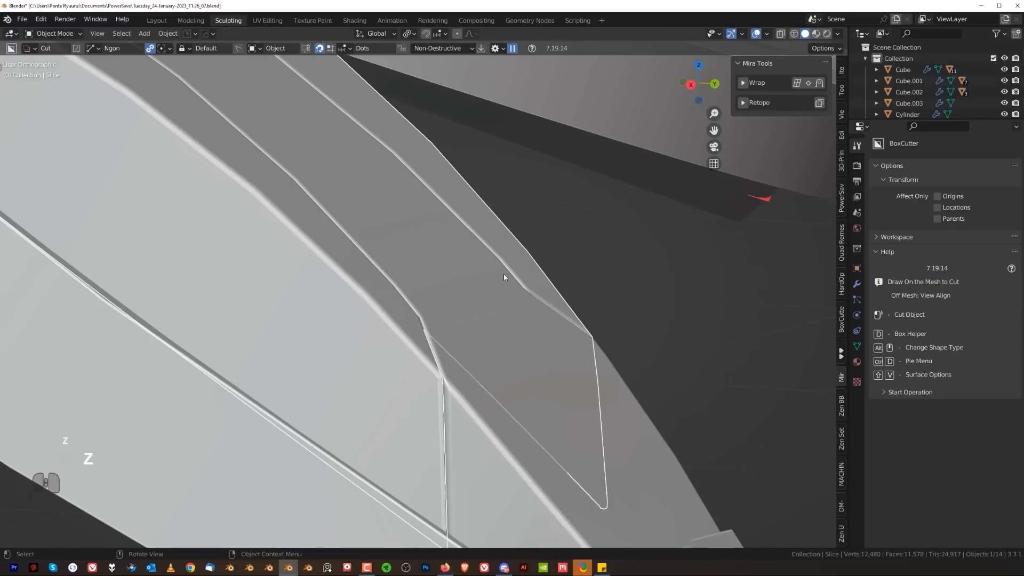
- Run HardOps Smart Apply on the nose side panels and scale them to 0.997
key("q")
mouse_move(446, 248)
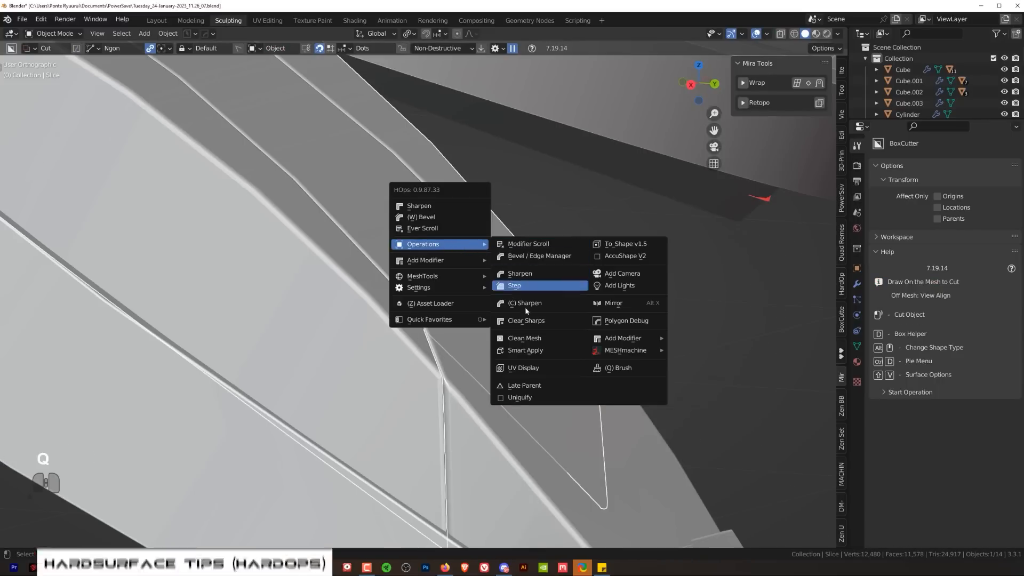
left_click(536, 350)
key("s")
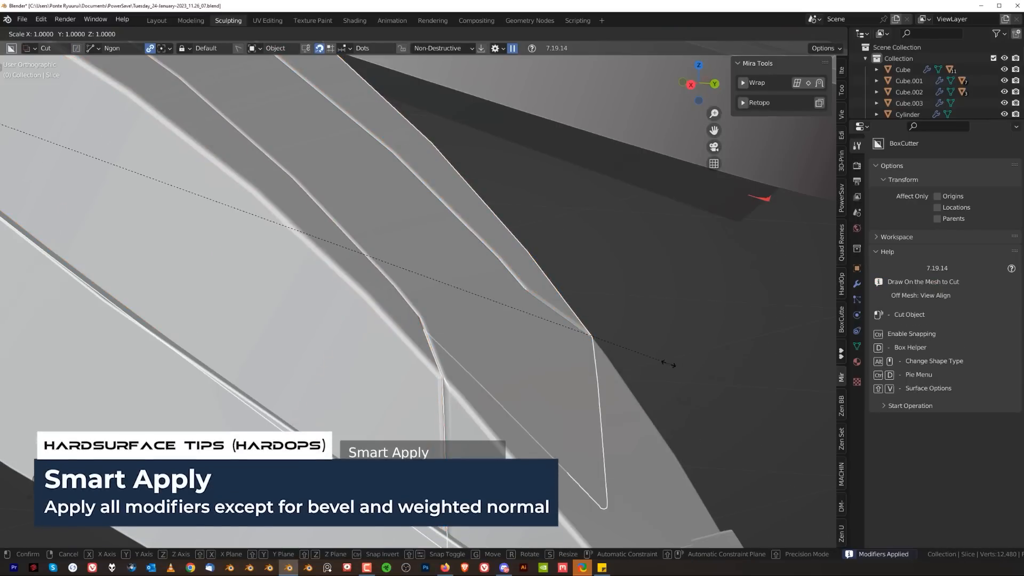
left_click(596, 348)
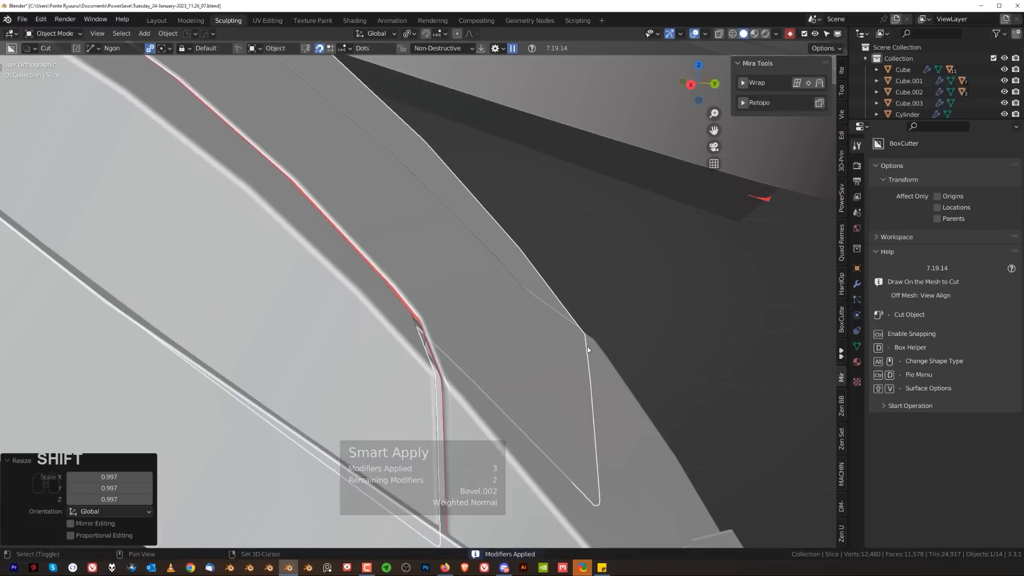
- Move the side panels about -0.0095 m along the global X axis
middle_click_drag(590, 348, 443, 343)
key("g")
key("x")
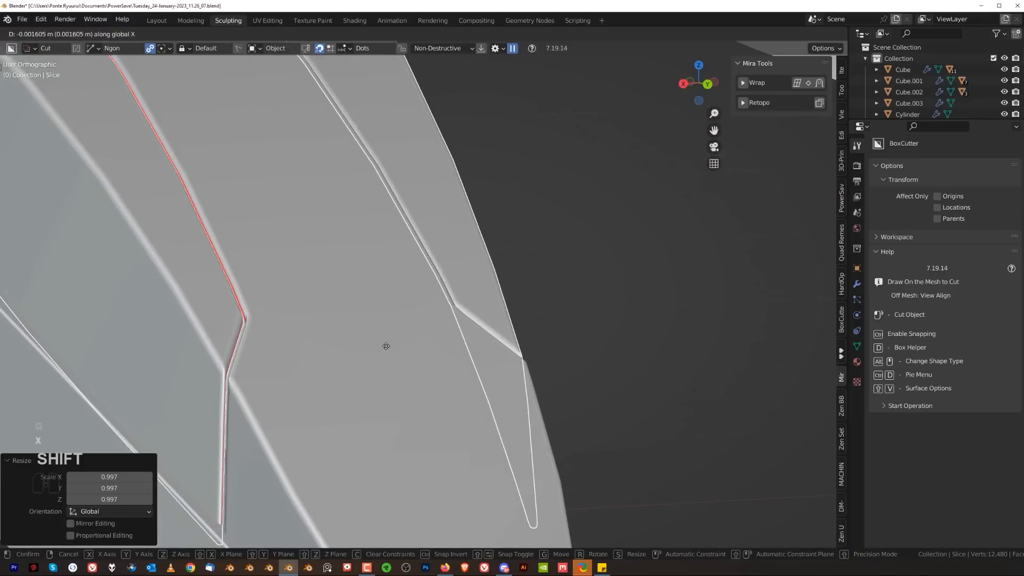
left_click(423, 350)
- Adjust the HardOps bevel on the nose side panels to a width of 0.0036 with 3 segments
key("q")
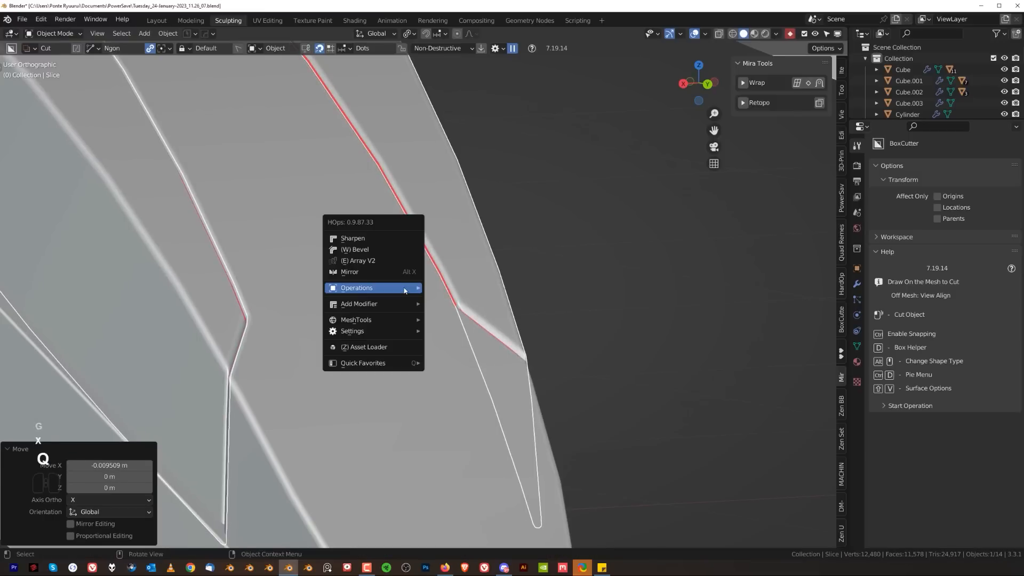
left_click(387, 249)
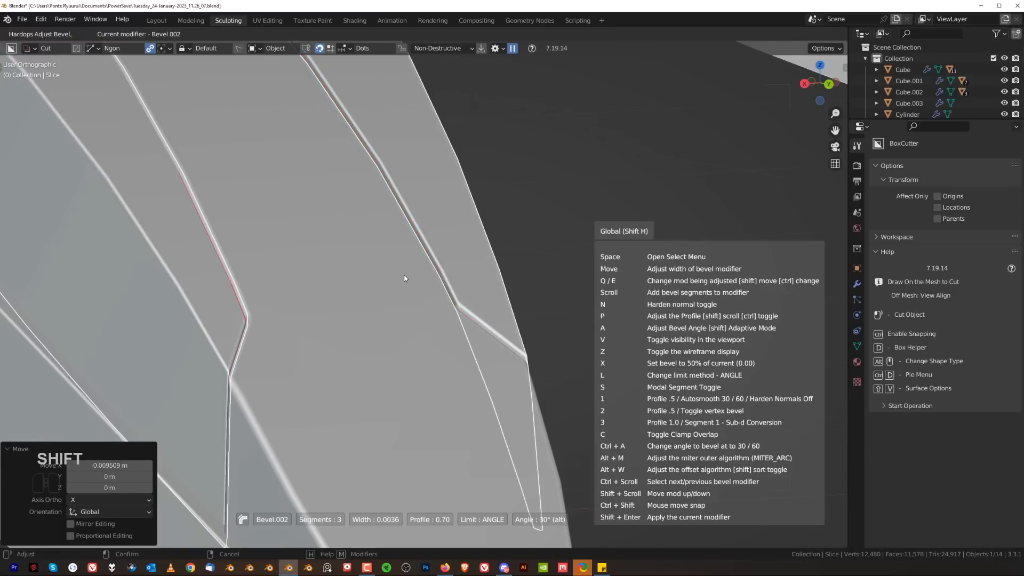
left_click(404, 278)
- Mirror the nose side panel across the centre panel along the X axis with HardOps Mirror
scroll(401, 276, "down", 8)
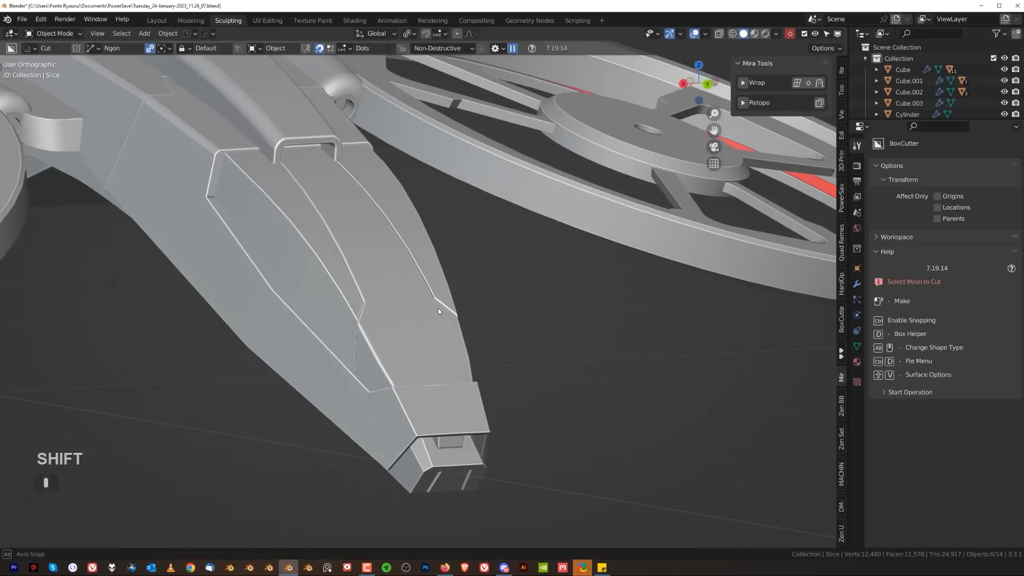
middle_click_drag(494, 293, 437, 246)
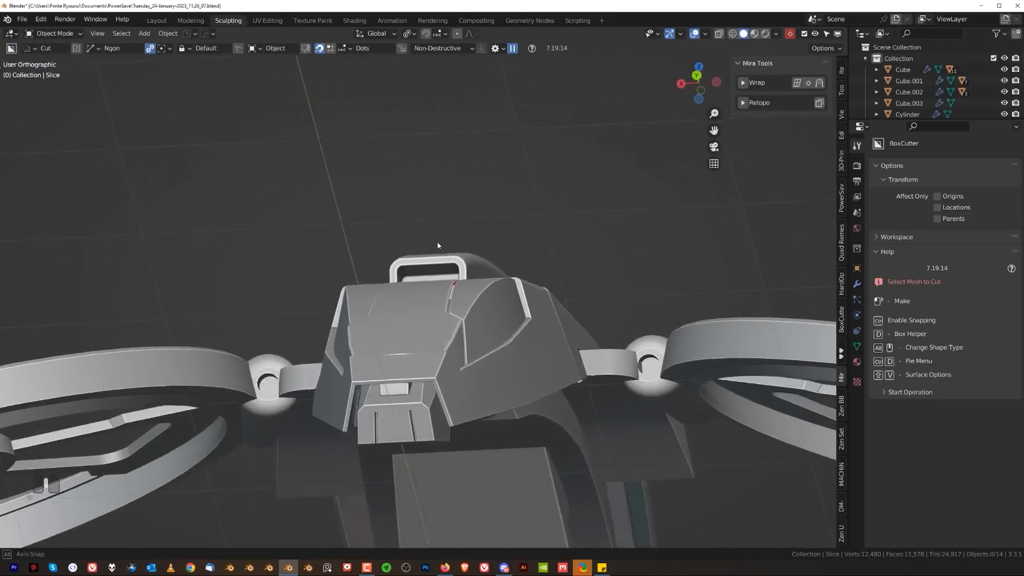
scroll(444, 257, "up", 8)
left_click(345, 213, "shift")
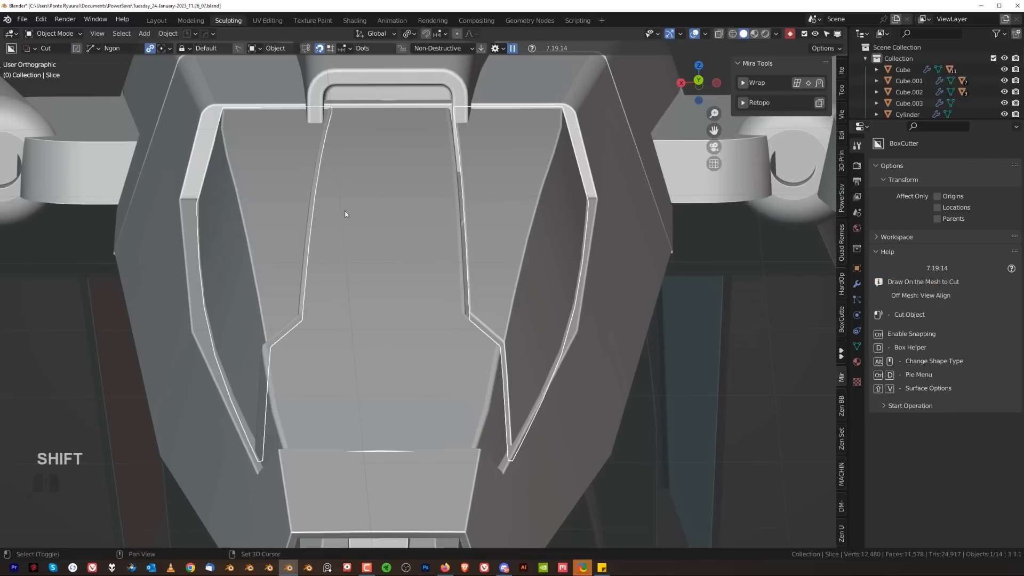
left_click(330, 129)
scroll(522, 306, "down", 5)
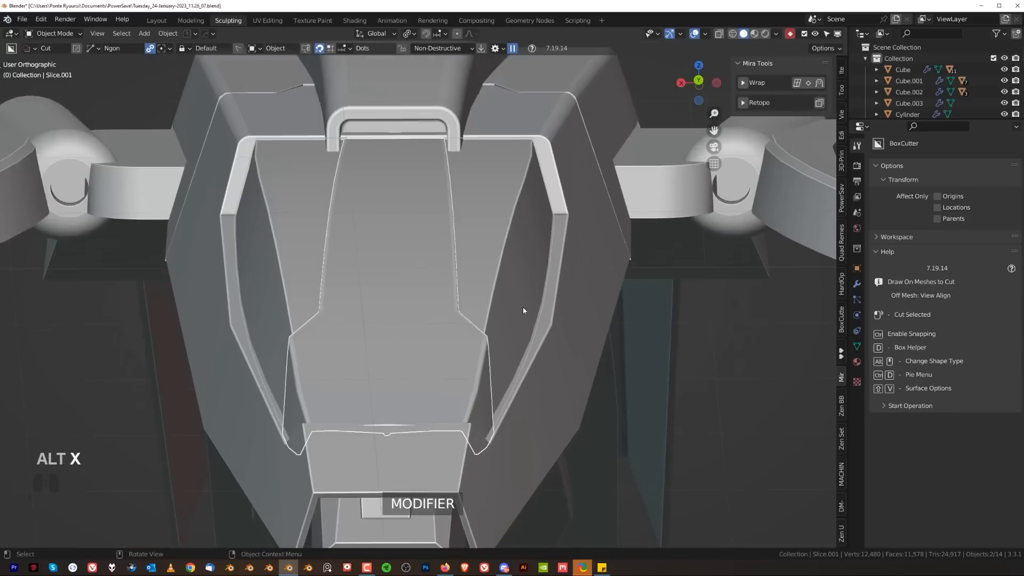
left_click(623, 377)
- Isolate the side panels and try to select the inner shell faces with shortest-path selections
scroll(473, 373, "up", 2)
middle_click_drag(462, 327, 456, 313)
scroll(455, 327, "up", 1)
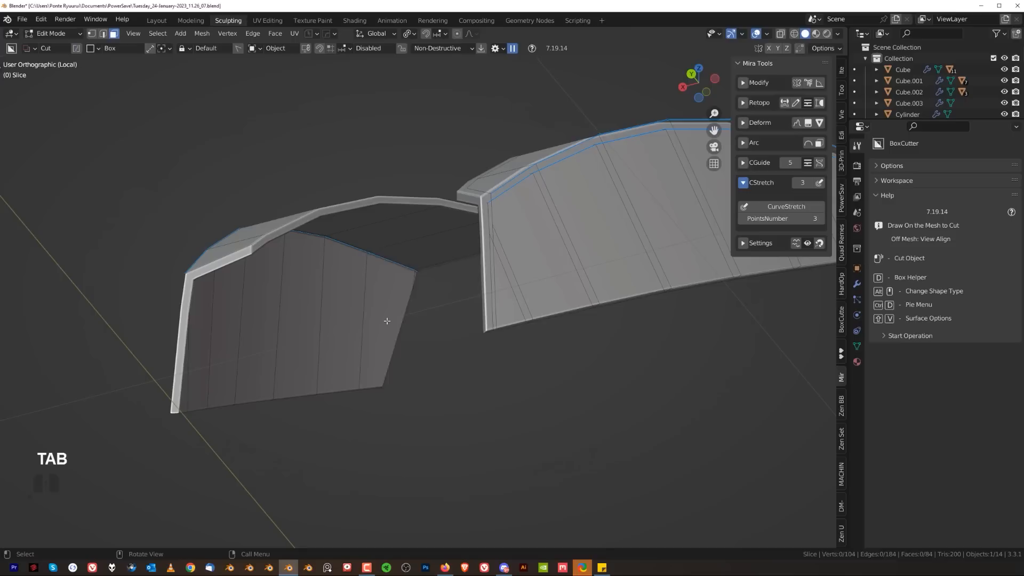
left_click(386, 321)
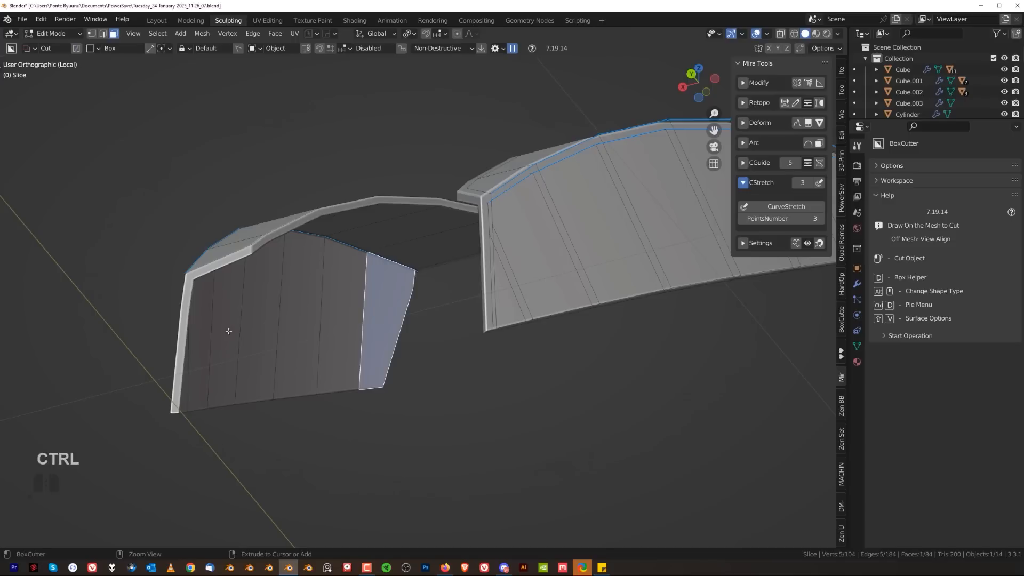
left_click(196, 322, "ctrl")
middle_click_drag(314, 329, 266, 278)
left_click(22, 295, "shift")
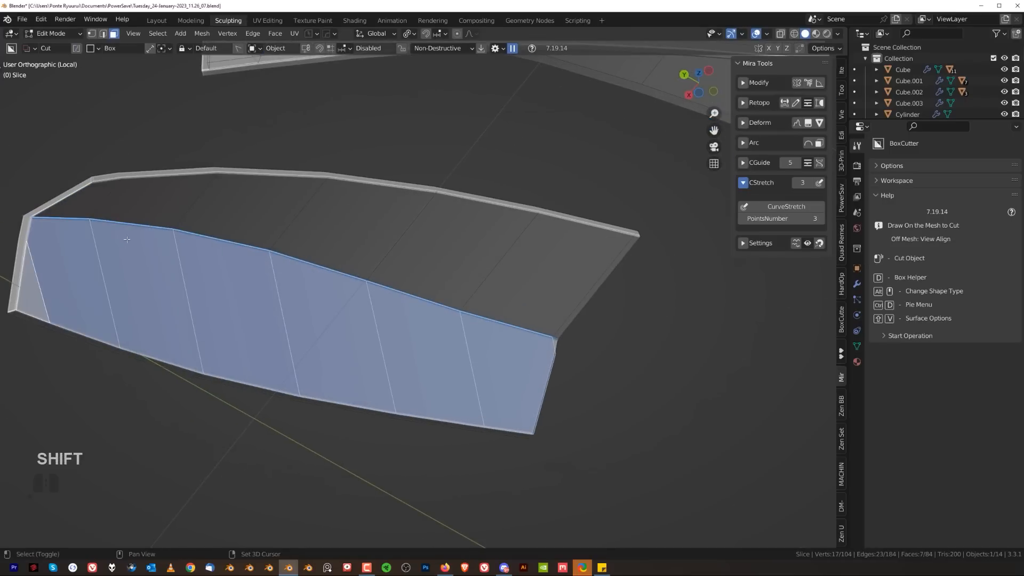
left_click(95, 197, "ctrl")
left_click(558, 273, "ctrl")
middle_click_drag(557, 273, 469, 350)
key("Tab")
- Check the side panels' modifiers in the HOps Helper and recalculate all their sharp edges with HardOps Sharpen
key("ctrl+grave")
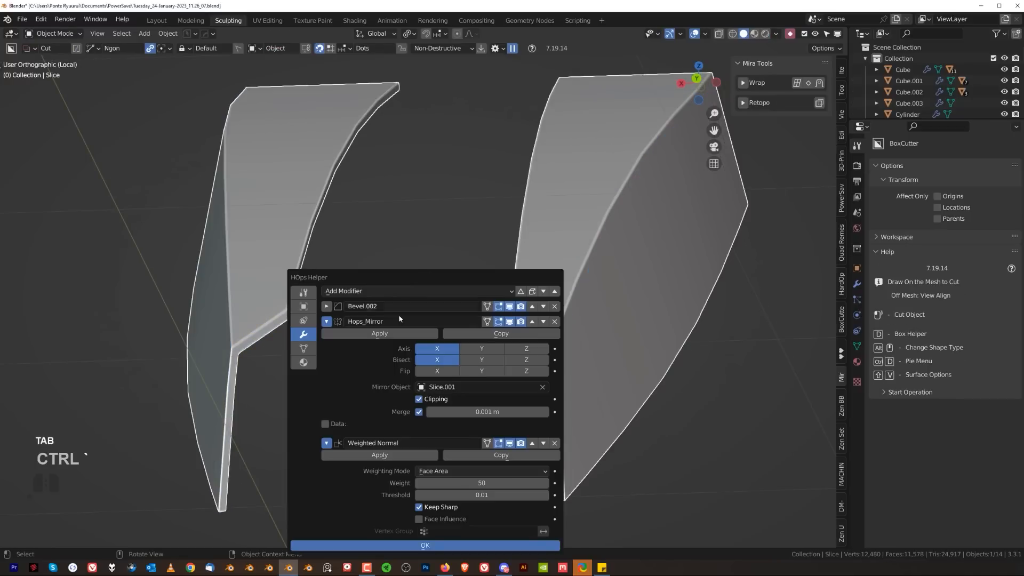
left_click(386, 217)
scroll(431, 293, "down", 2)
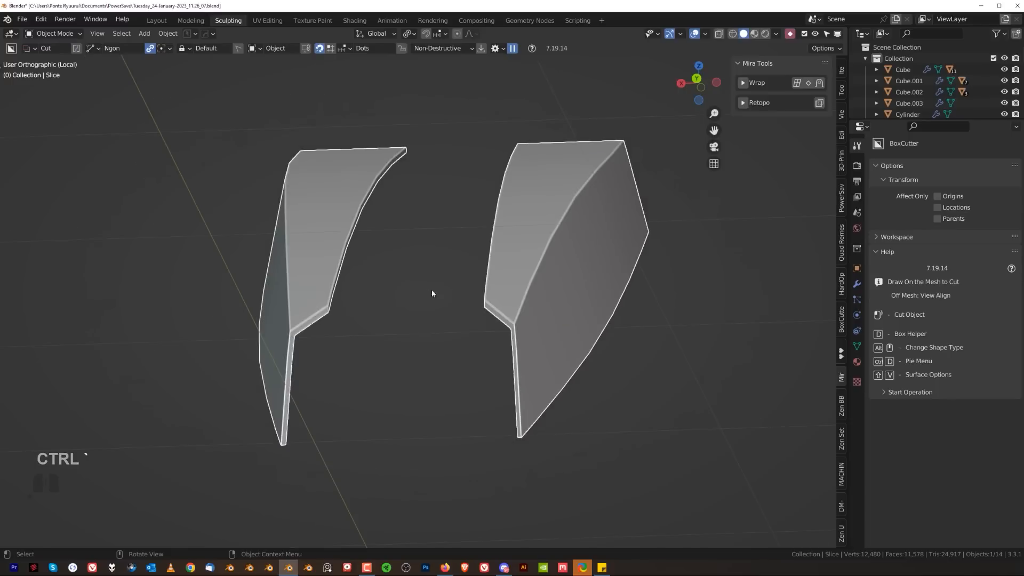
key("ctrl+grave")
left_click(330, 297)
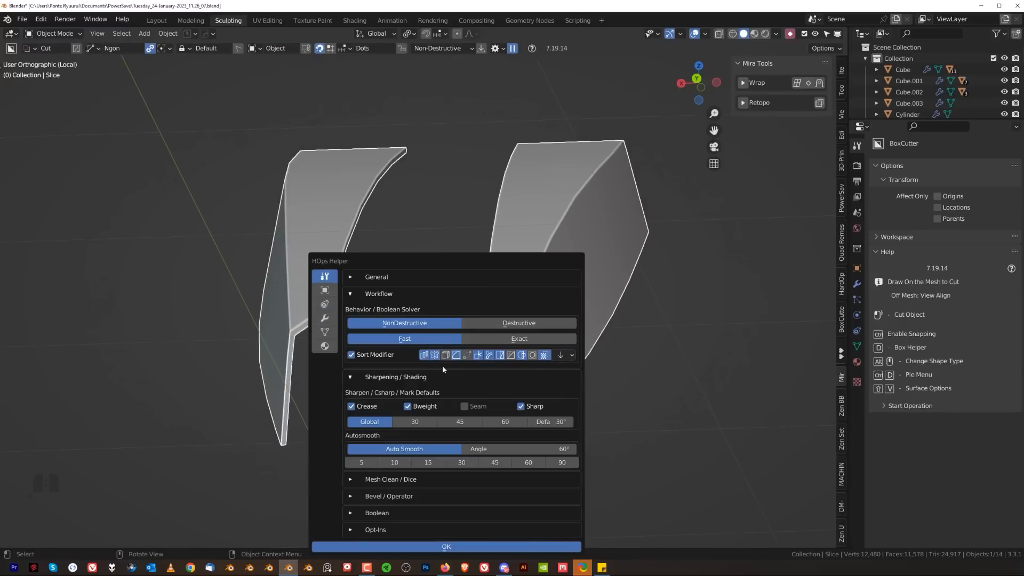
key("q")
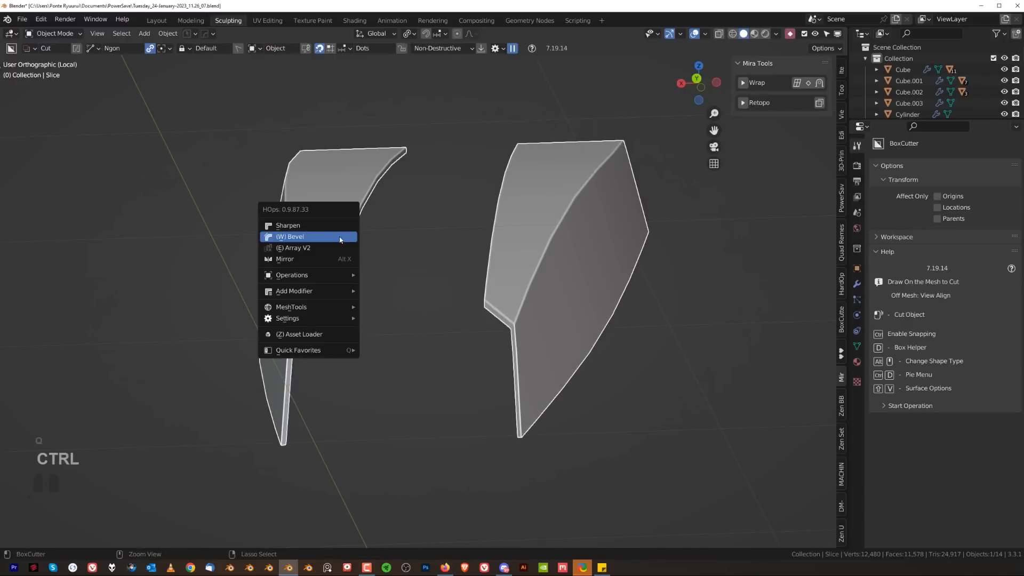
left_click(329, 227, "ctrl+shift")
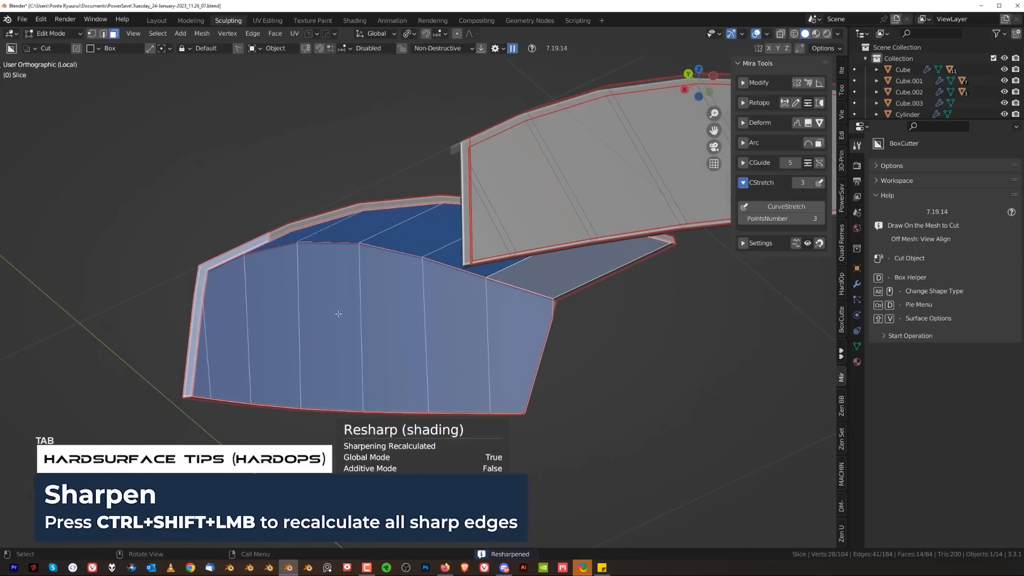
- Select the side panel's inner side and top faces as linked regions delimited by sharp edges, and delete them
left_click(328, 320)
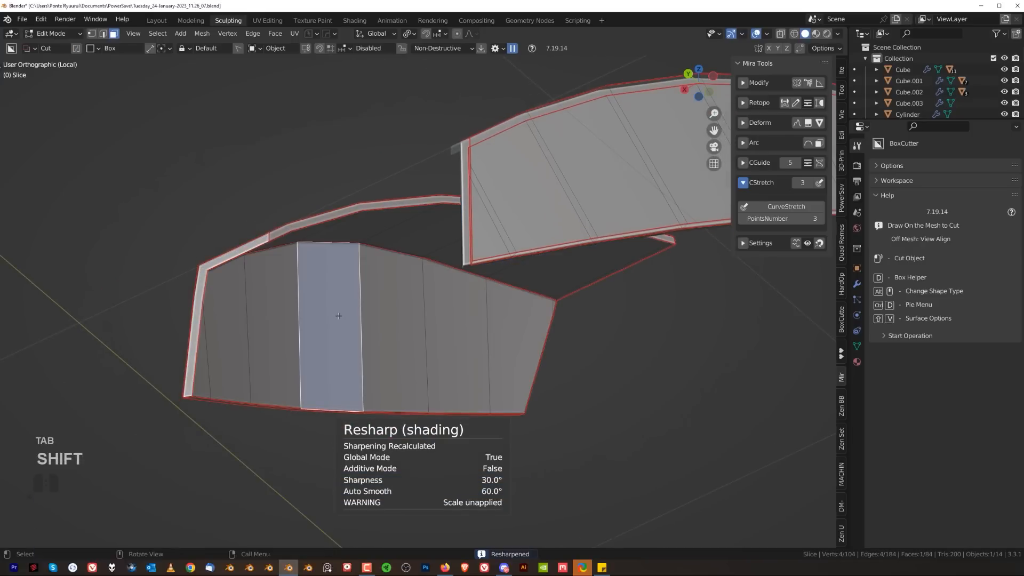
key("l")
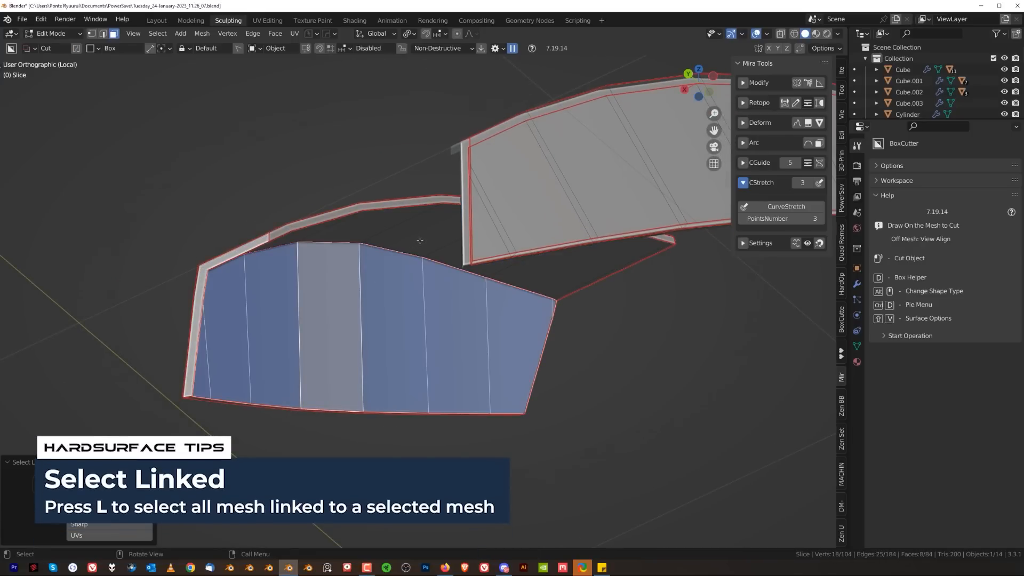
key("l")
key("x")
left_click(398, 243)
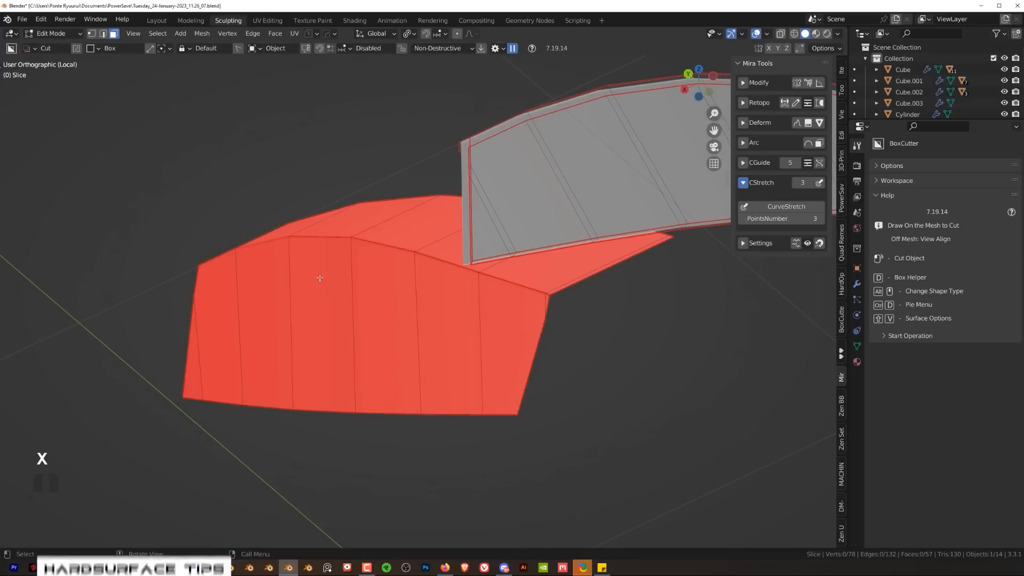
- Bevel the long corner edge between the side panel's top and side faces, and return to the full drone view
middle_click_drag(397, 251, 345, 389)
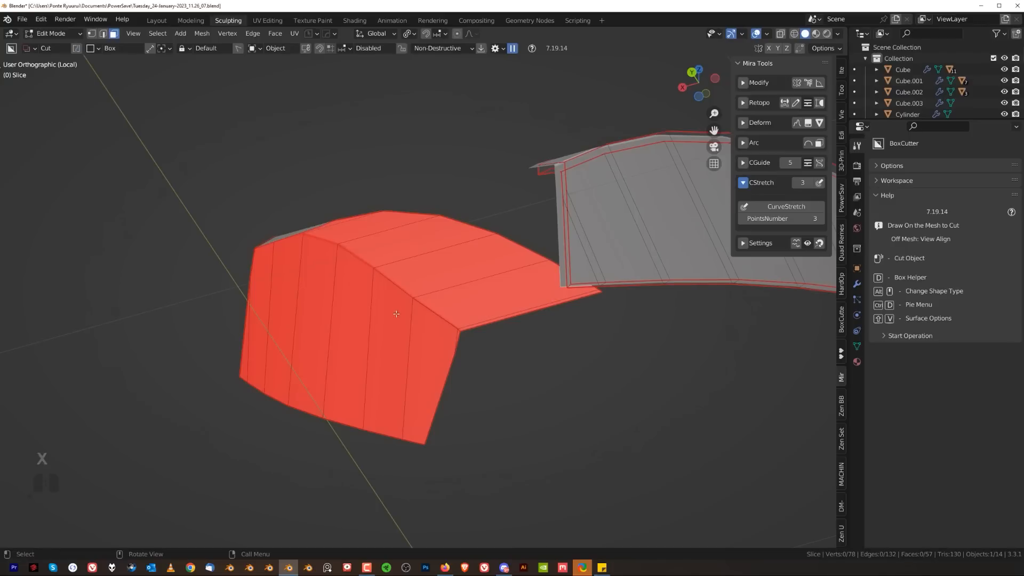
middle_click_drag(396, 314, 370, 320)
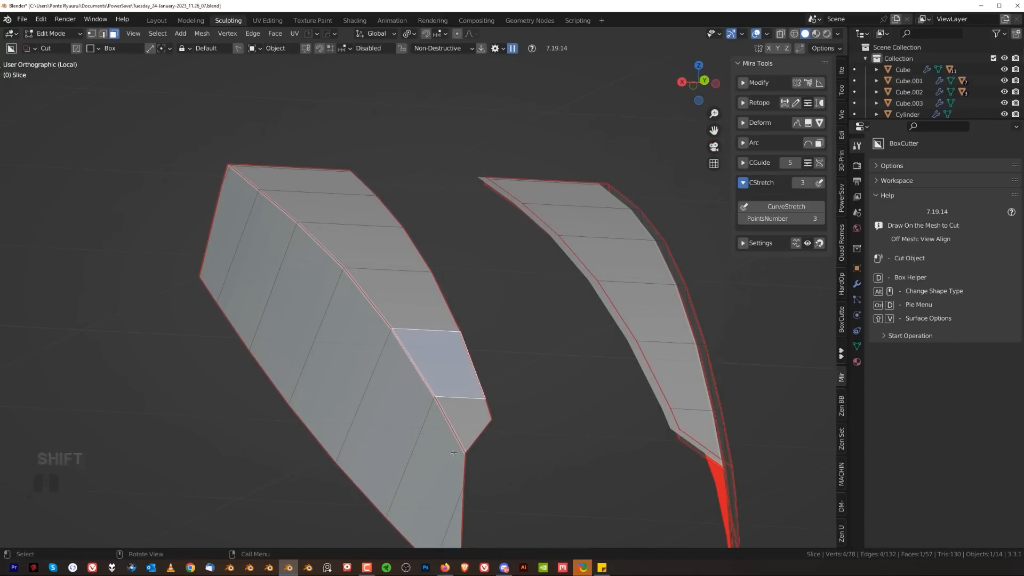
scroll(413, 304, "down", 2)
key("Tab")
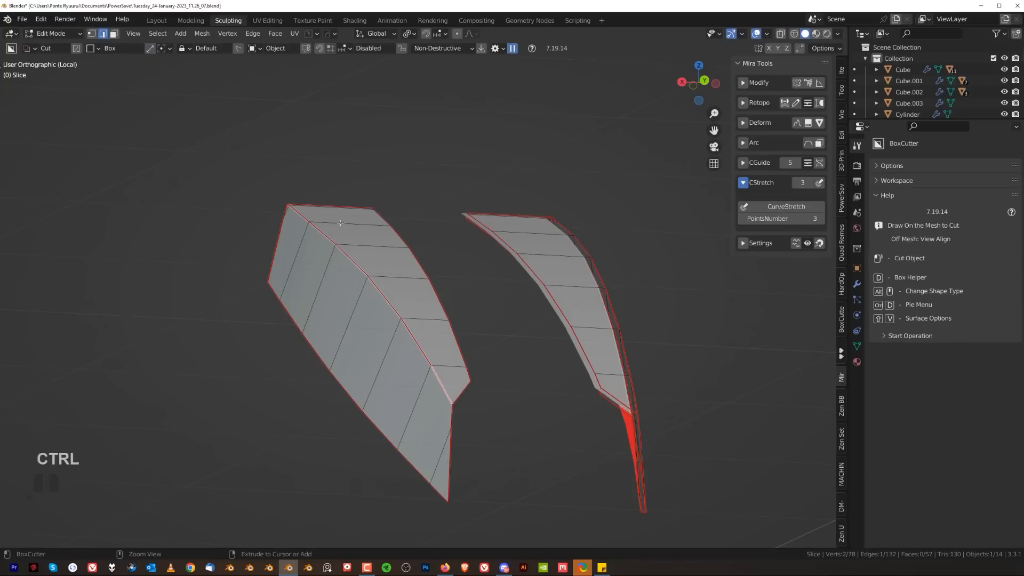
left_click(302, 213, "ctrl")
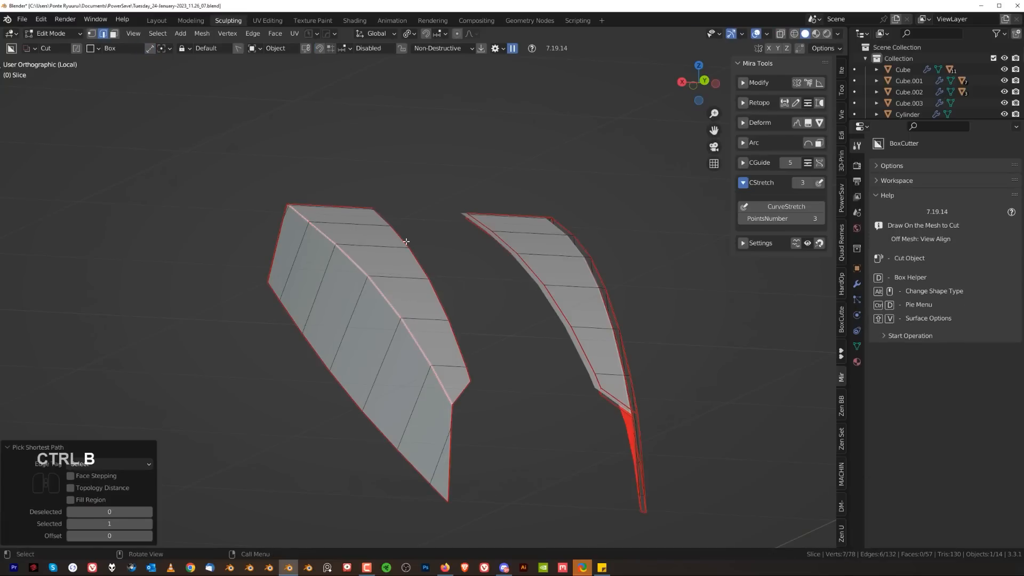
left_click(594, 260)
key("ctrl+Tab")
key("Tab")
key("slash")
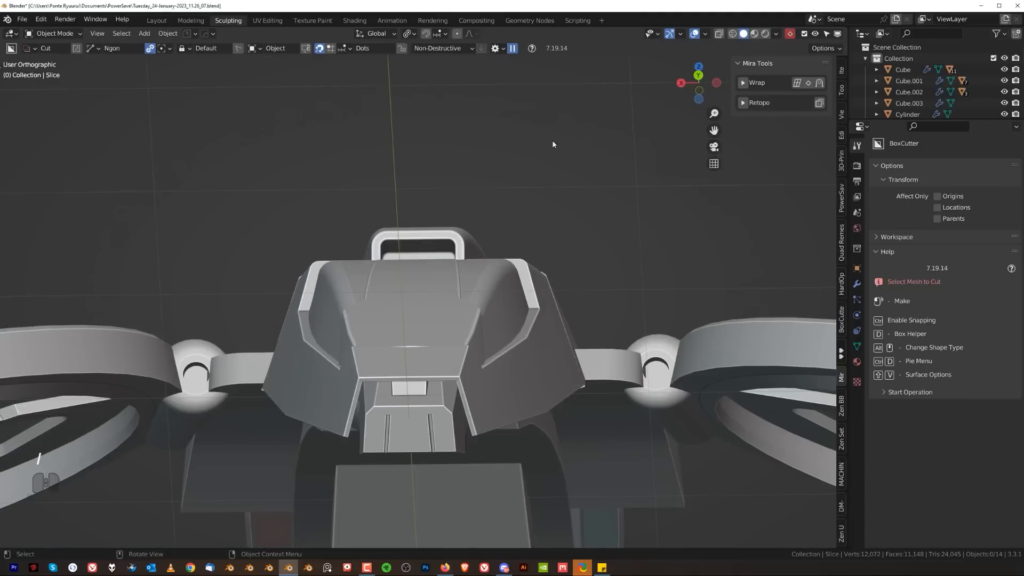
- Cut a four-sided BoxCutter Ngon into the upper corner of the body shell's raised rim in back view
middle_click_drag(553, 144, 207, 252)
scroll(430, 306, "up", 3)
scroll(207, 252, "up", 2)
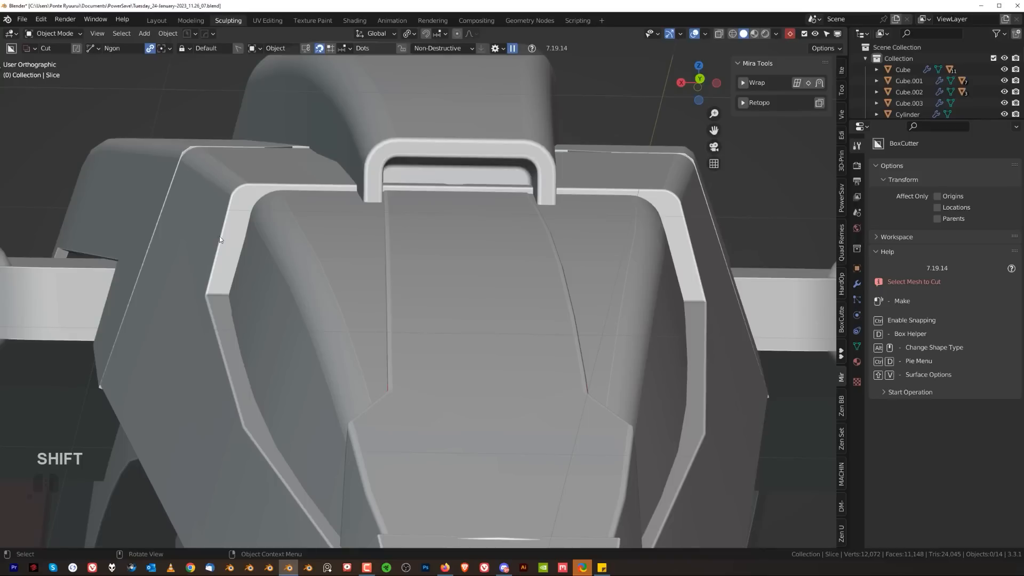
scroll(320, 302, "up", 3)
middle_click_drag(258, 221, 370, 242, "shift")
scroll(370, 242, "up", 2)
left_click(318, 214)
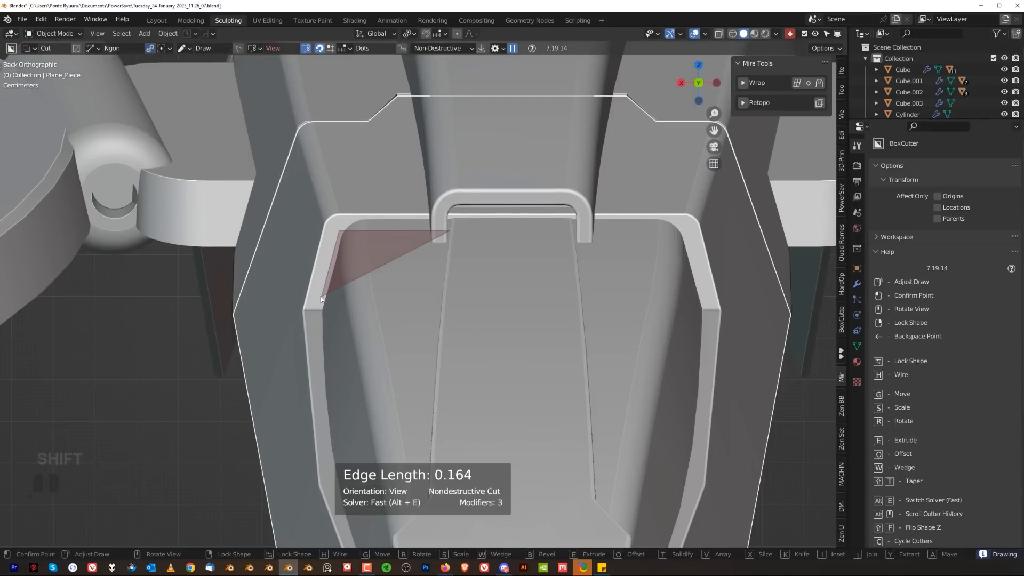
left_click(321, 296)
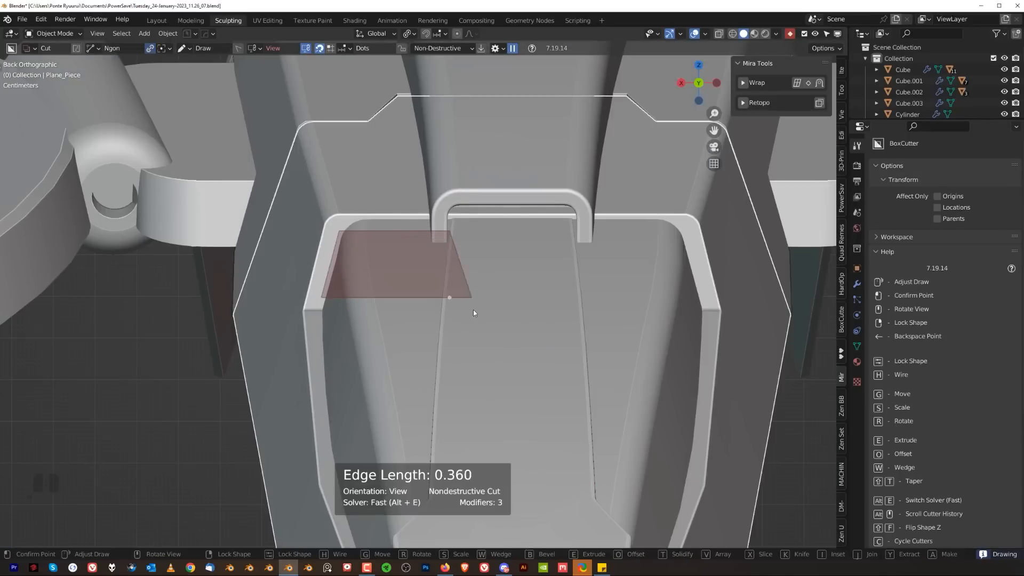
key("space")
- Reveal the rim cut's boolean cutter with HardOps and move it about 0.024 m along the global X axis
middle_click_drag(355, 284, 386, 304)
key("q")
left_click(373, 322)
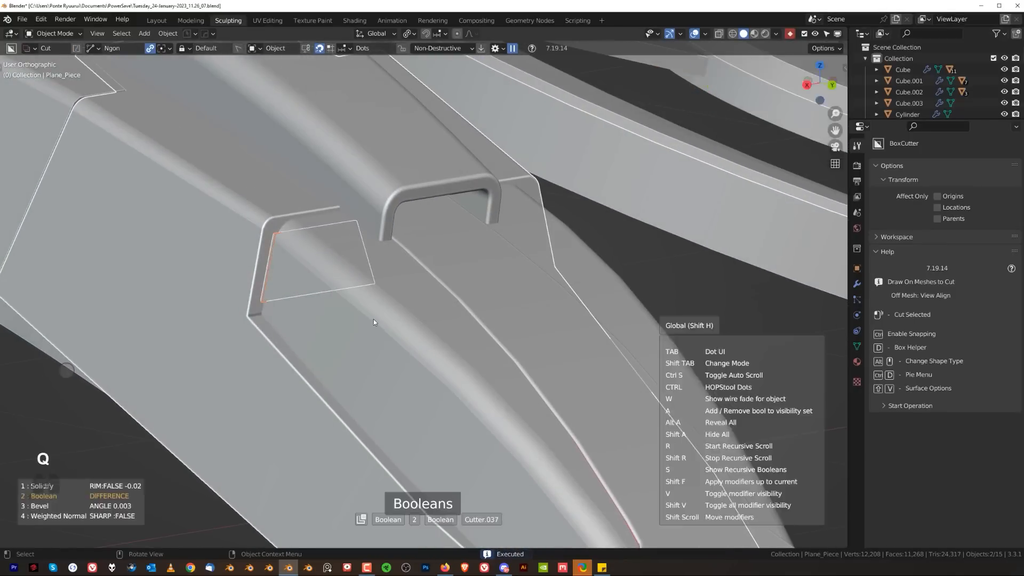
left_click(374, 319)
key("g")
key("x")
left_click(303, 329)
- Move the cutter freely by about -0.011 m in X, -0.001 m in Y and -0.004 m in Z
middle_click_drag(302, 329, 357, 304)
scroll(264, 260, "up", 2)
scroll(395, 317, "up", 2)
key("g")
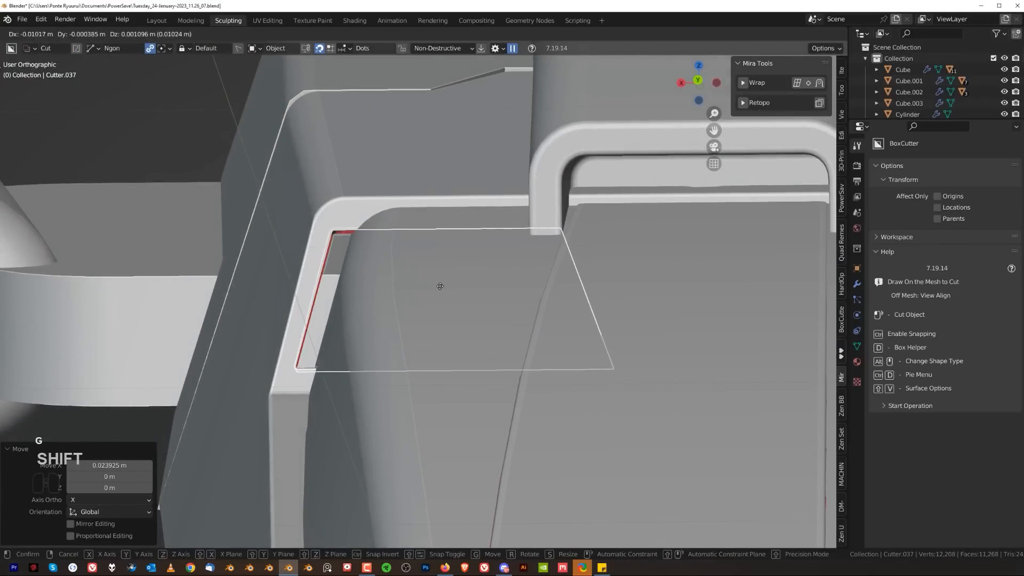
left_click(447, 326)
- Shift the cutter along the global Y axis to adjust the depth of the rim cut, and hide the cutter
middle_click_drag(448, 327, 492, 350)
key("g")
key("x")
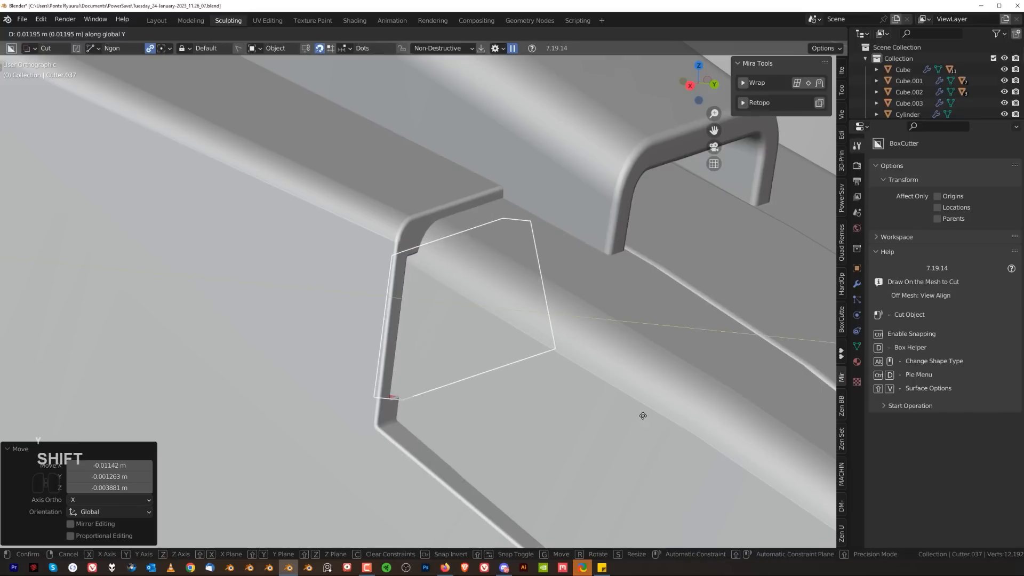
middle_click_drag(634, 418, 393, 304)
key("g")
key("y")
key("shift+2")
- Mirror the body shell's rim cut to the opposite side with HardOps Mirror in back view
scroll(501, 363, "down", 3)
scroll(536, 331, "down", 5)
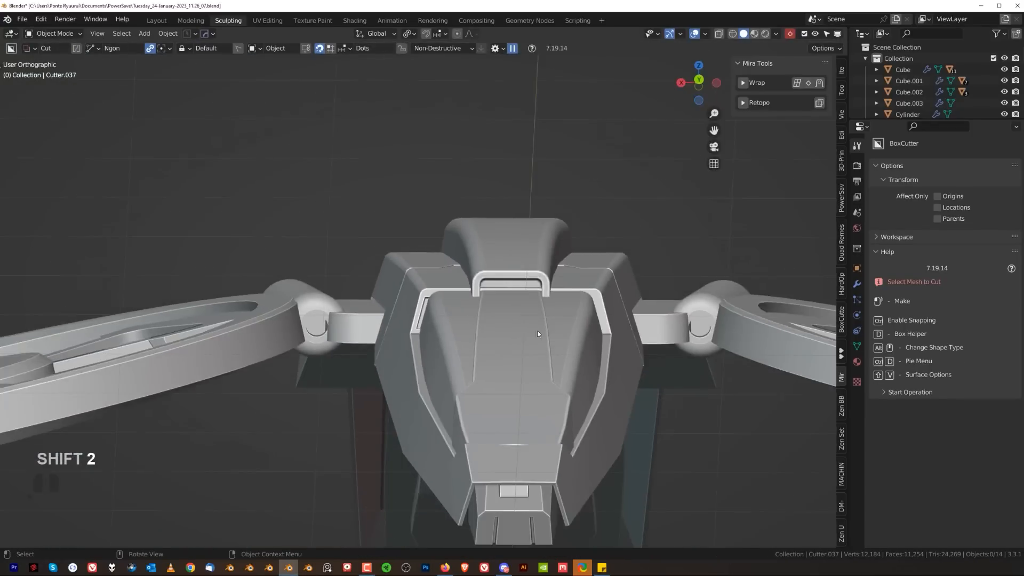
key("grave")
key("grave")
middle_click_drag(555, 246, 507, 224, "shift")
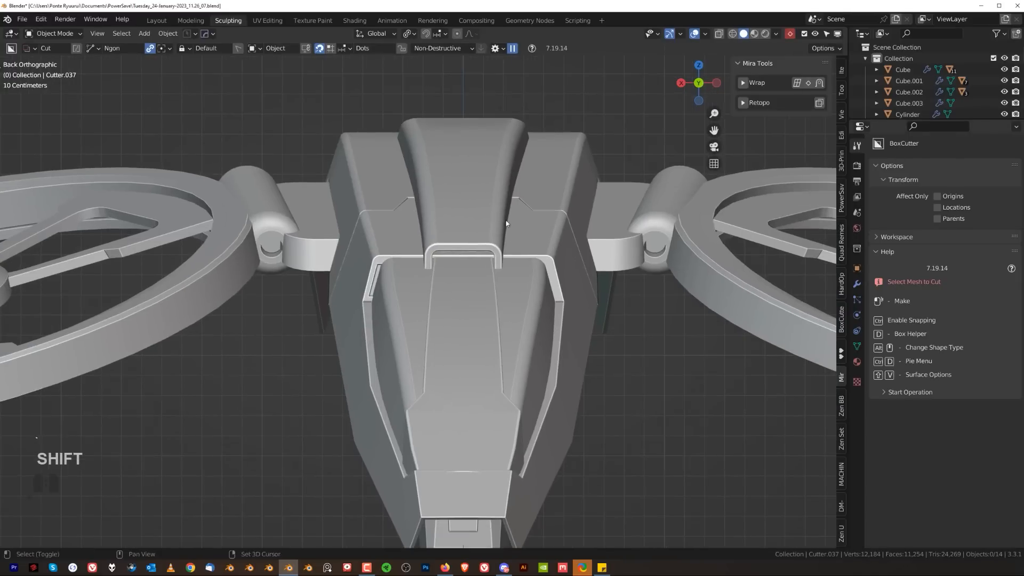
left_click(388, 226)
key("alt+x")
left_click(385, 169)
left_click(315, 86)
scroll(401, 287, "down", 2)
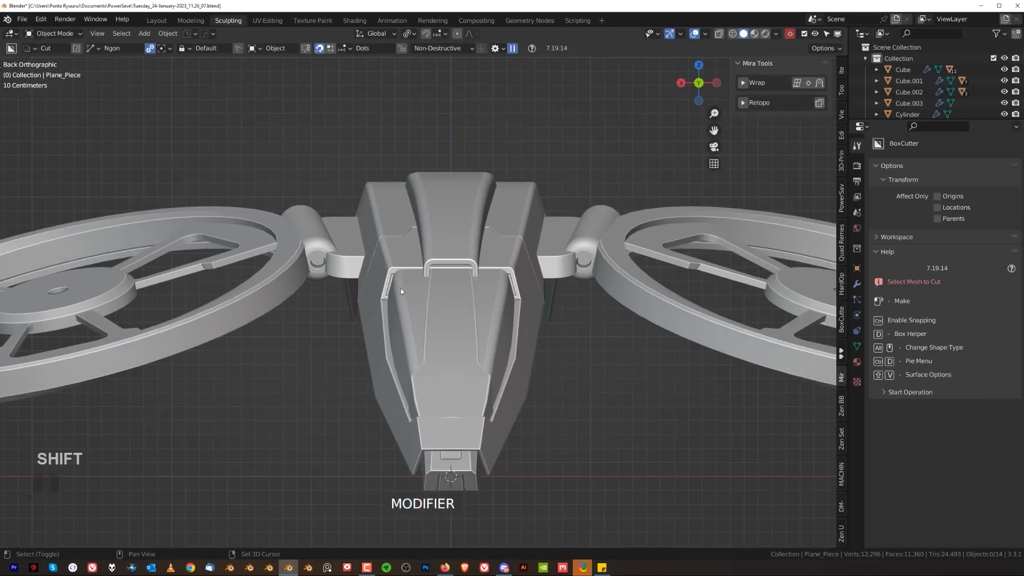
- Examine the mirrored rim cuts and the nose of the drone in back view
middle_click_drag(401, 288, 364, 234, "shift")
scroll(312, 185, "up", 3)
scroll(273, 349, "down", 3)
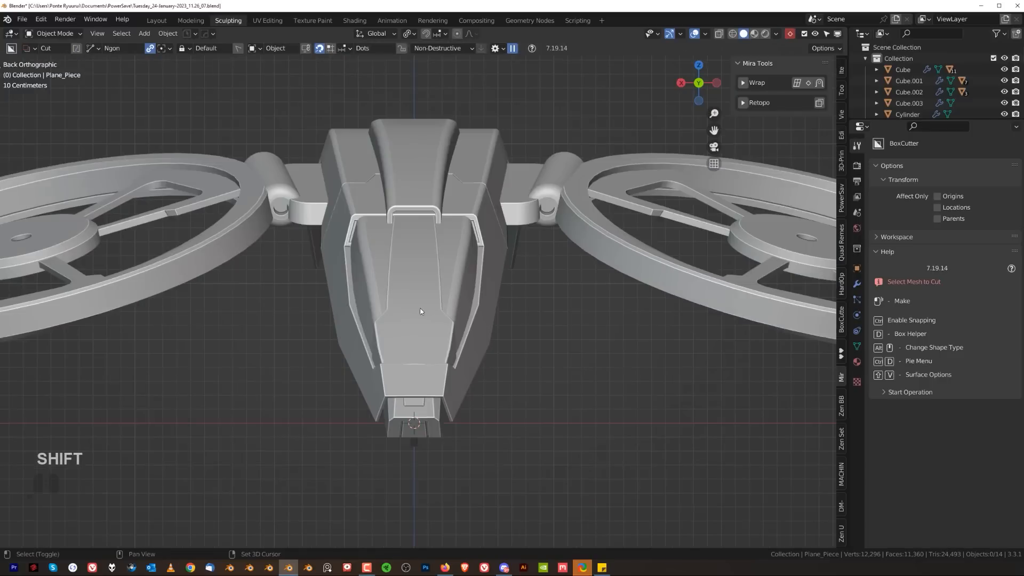
middle_click_drag(423, 311, 427, 226, "shift")
scroll(433, 263, "up", 4)
scroll(426, 326, "down", 4)
middle_click_drag(425, 333, 539, 280, "shift")
scroll(440, 336, "up", 2)
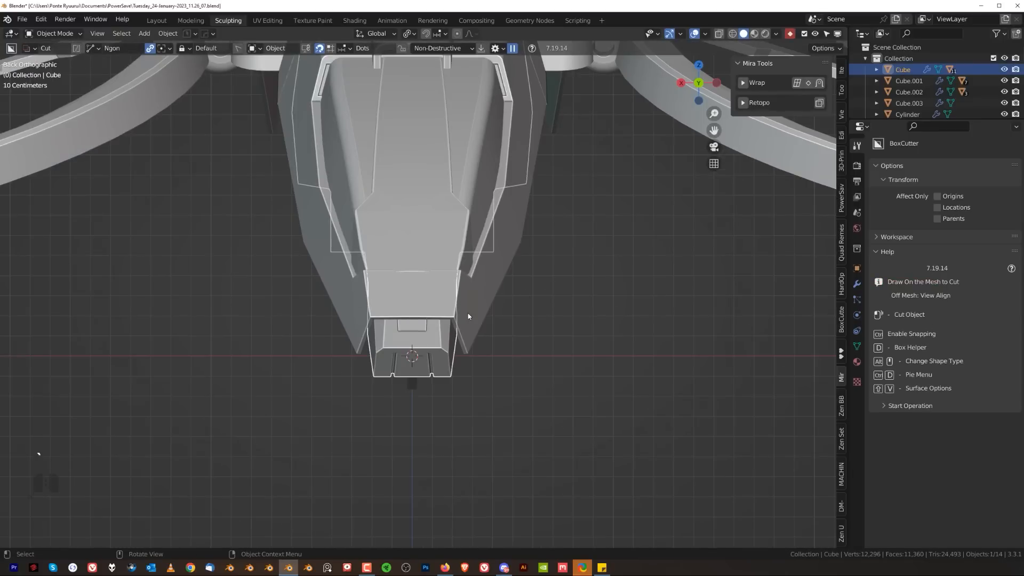
- Try to trim one side of the nose block with a view-aligned BoxCutter ngon cut
middle_click_drag(503, 226, 504, 282)
scroll(480, 283, "down", 1)
scroll(469, 282, "up", 1)
middle_click_drag(465, 533, 485, 238, "shift")
scroll(485, 237, "up", 3)
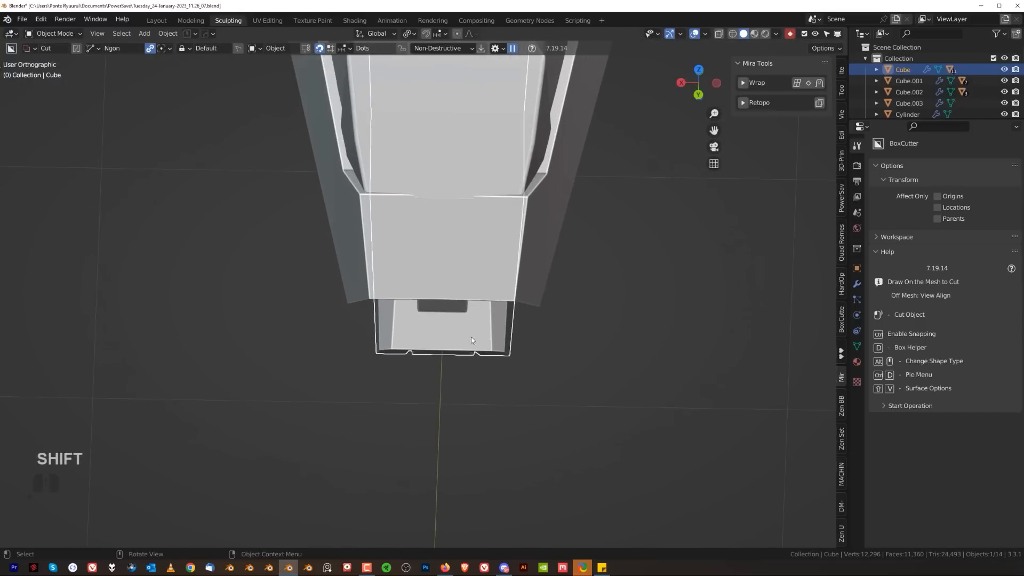
left_click(549, 284)
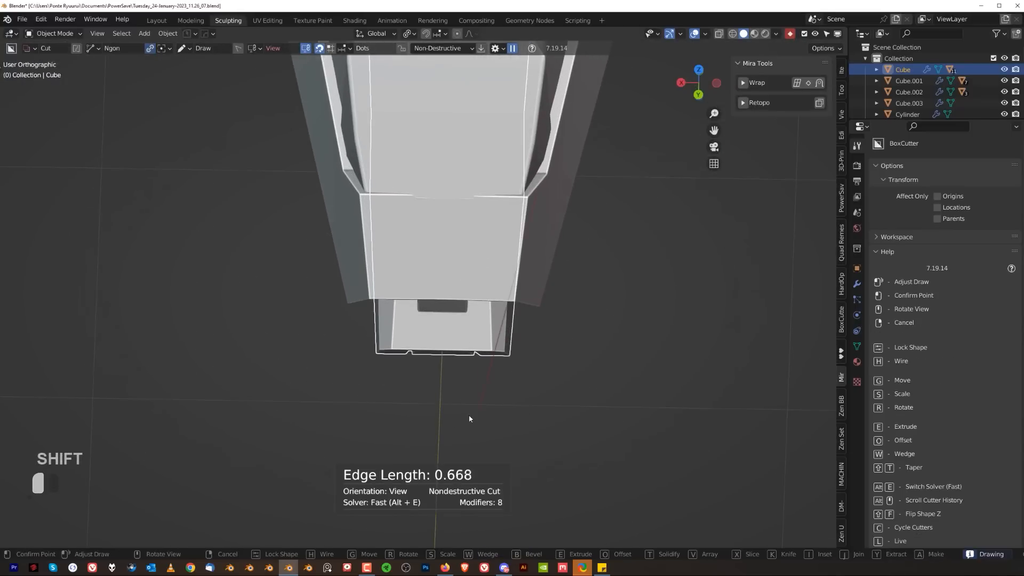
left_click(456, 435)
key("space")
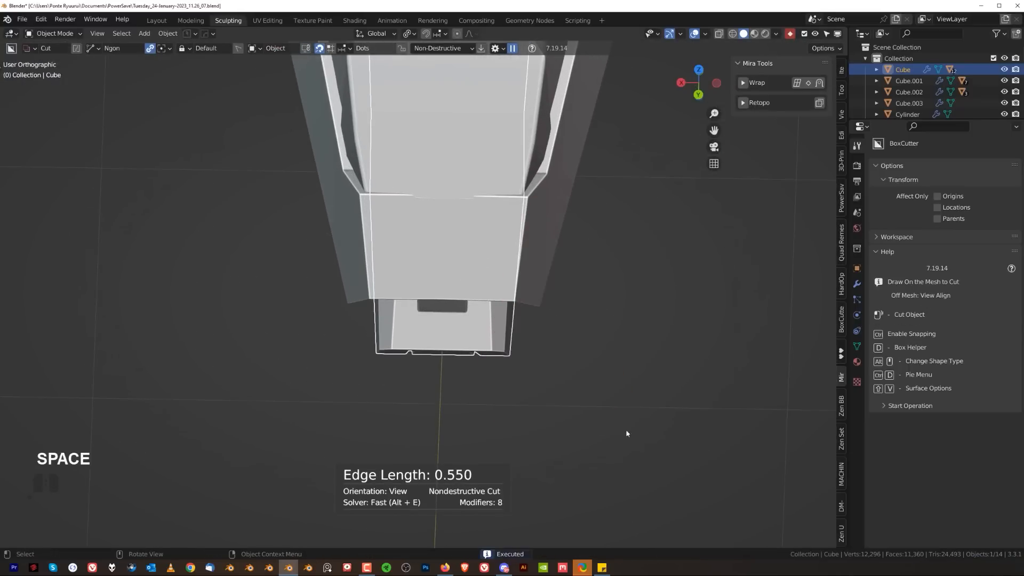
- Cut the opposite side of the nose block with a narrow, view-aligned BoxCutter ngon running past its lower edge
left_click(360, 244)
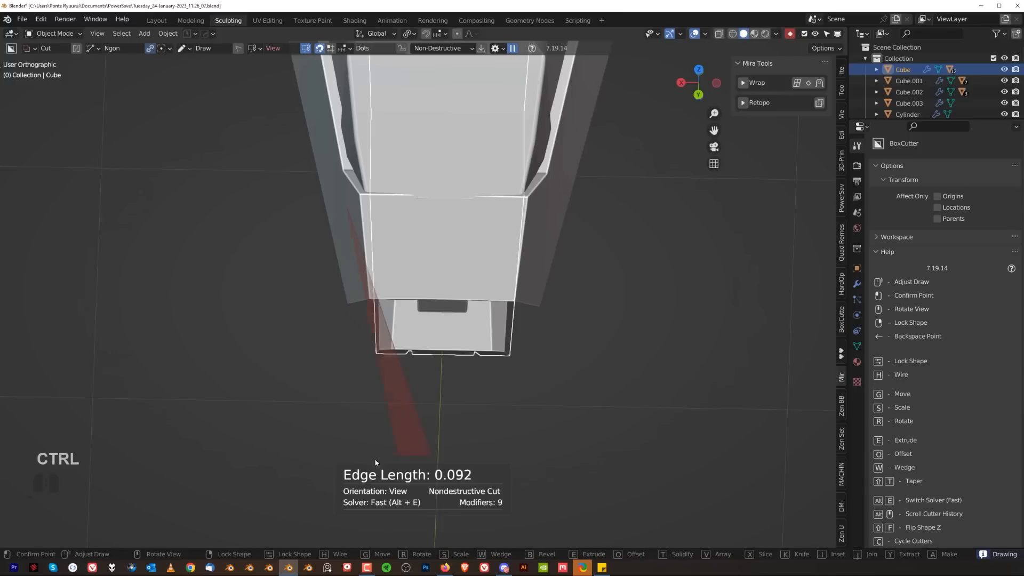
key("space")
middle_click_drag(224, 475, 411, 286)
scroll(411, 286, "up", 5)
middle_click_drag(467, 249, 475, 334, "shift")
scroll(475, 334, "up", 2)
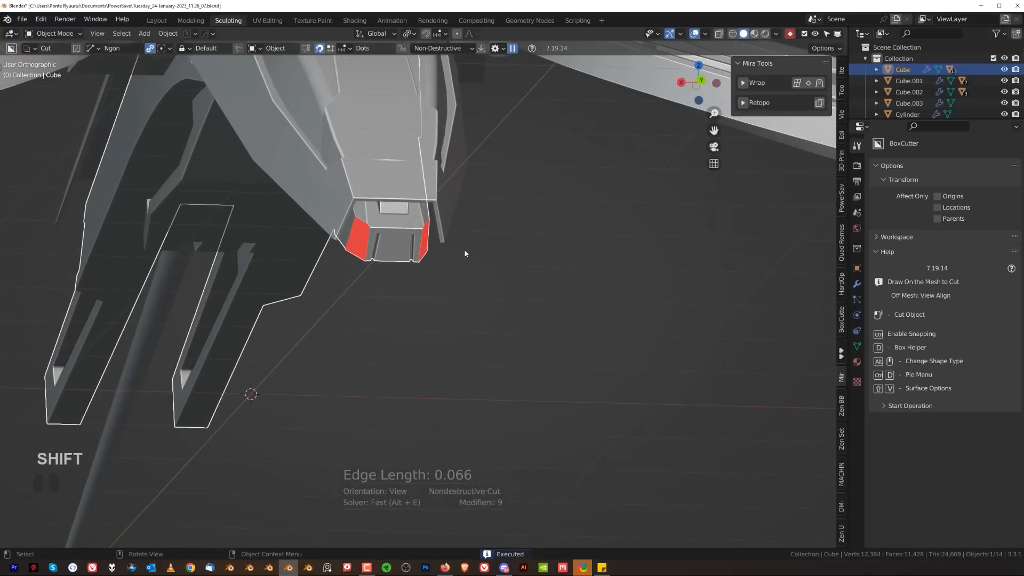
- Bring up the nose block's newest ngon cutter for editing with HardOps Ever Scroll
middle_click_drag(488, 279, 427, 340)
scroll(543, 321, "up", 2)
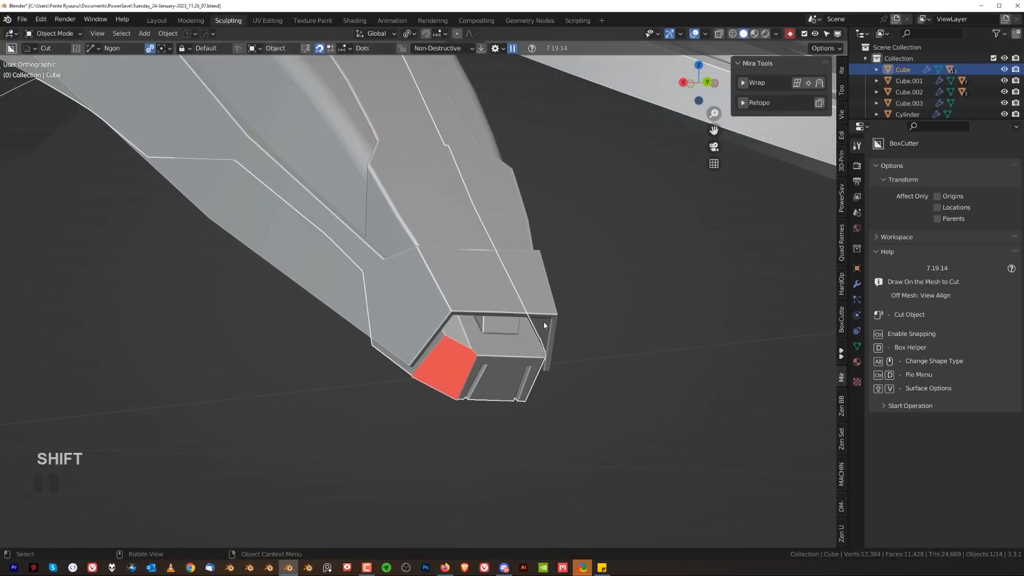
middle_click_drag(499, 377, 427, 342, "shift")
scroll(418, 308, "up", 4)
key("q")
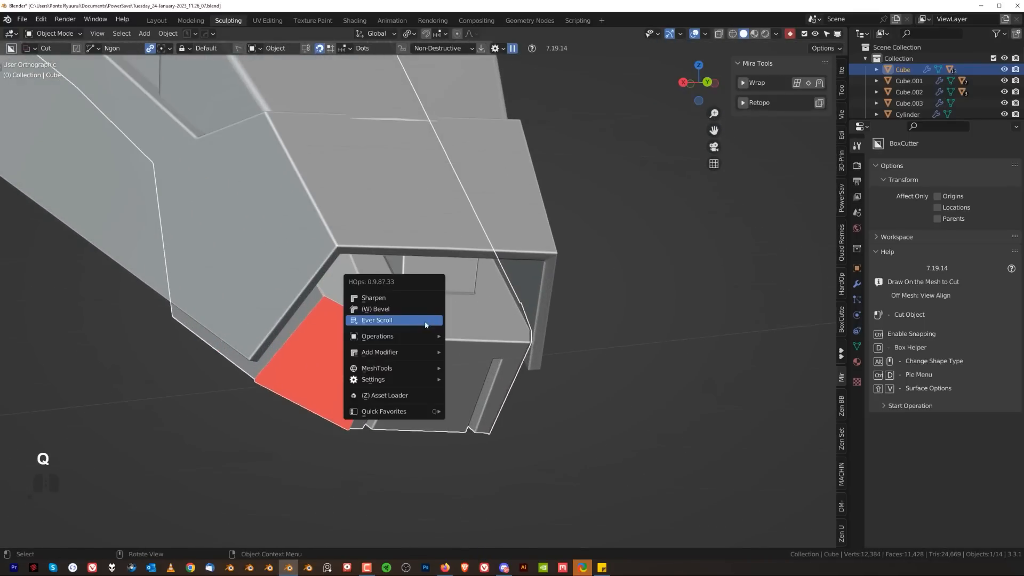
left_click(425, 322)
left_click(427, 330)
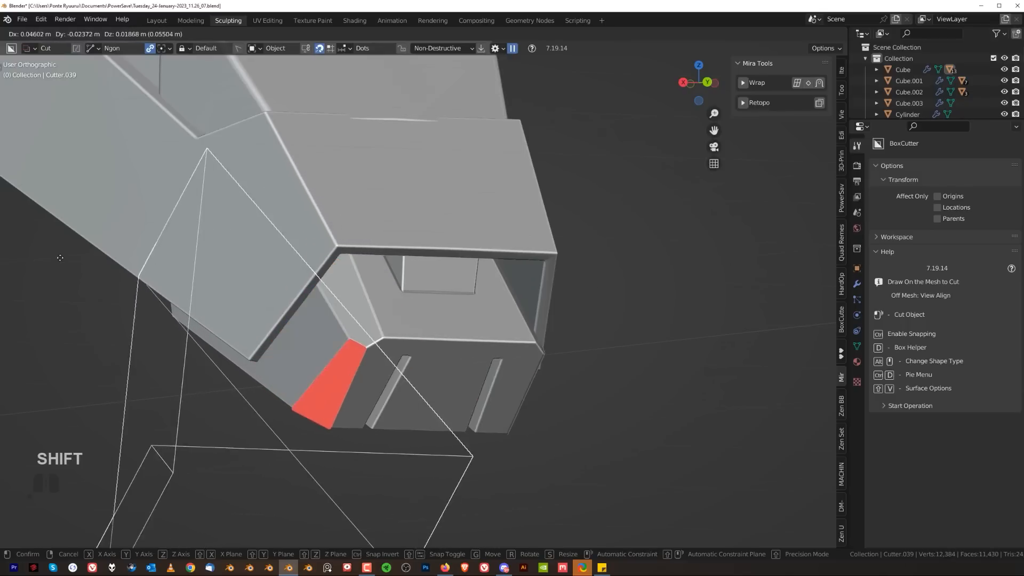
- Reposition the side cutter freely, and shift it by about -0.083 m along the global X axis
left_click(421, 252)
key("g")
key("x")
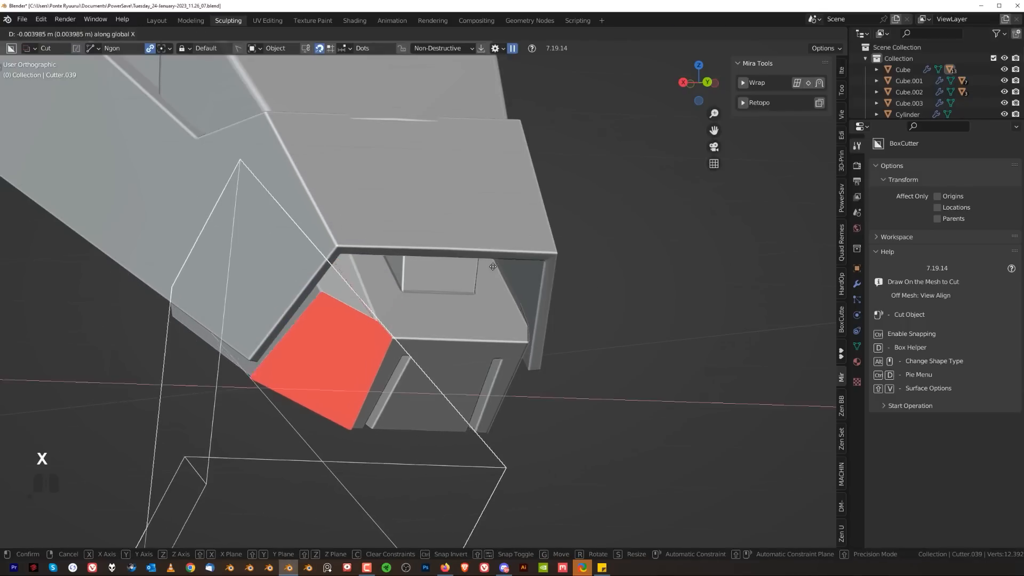
left_click(534, 270)
- Move the side cutter freely by about 0.104 m in X, -0.005 m in Y and 0.005 m in Z
middle_click_drag(534, 269, 395, 299)
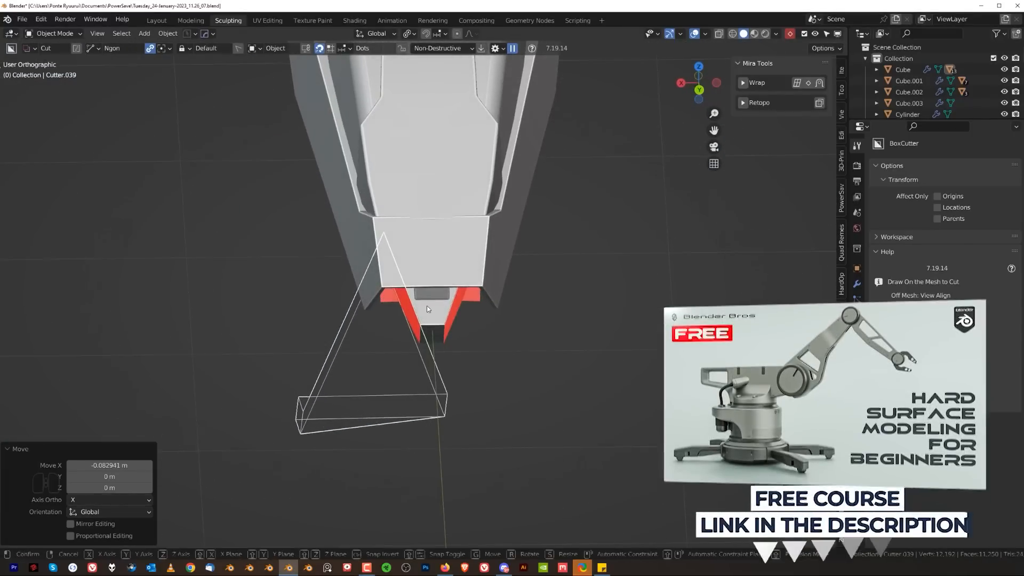
key("g")
left_click(402, 277)
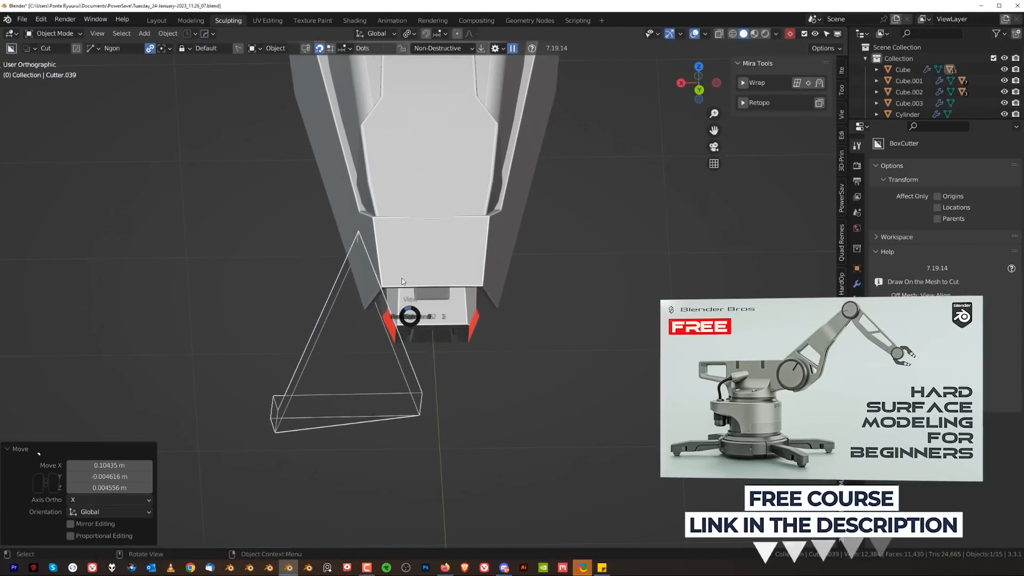
- Rotate the cutter by about 15.6° in back view and scale it by about 2.614 along its local Z axis
middle_click_drag(401, 277, 606, 226)
scroll(606, 226, "up", 2)
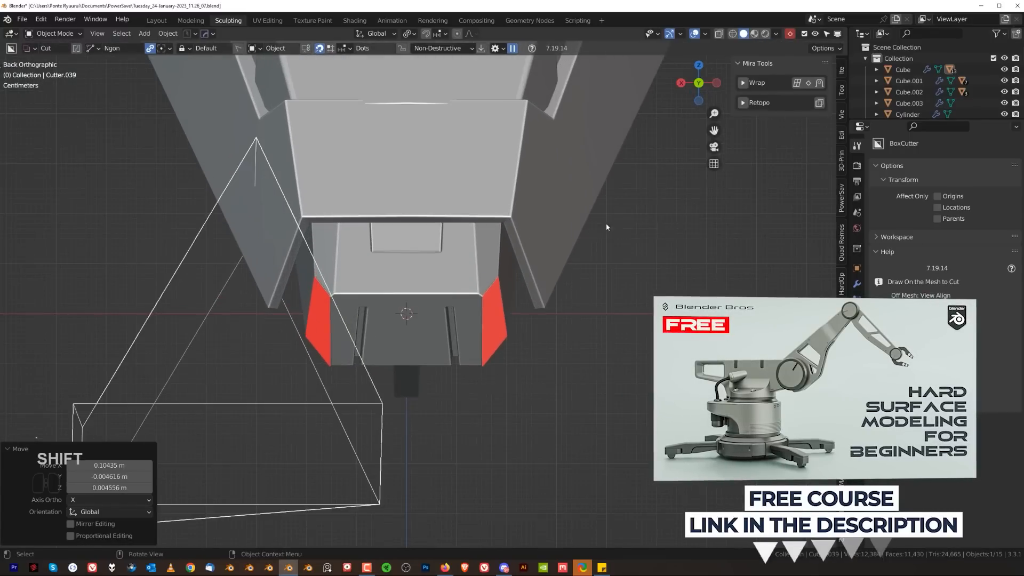
key("r")
left_click(593, 332)
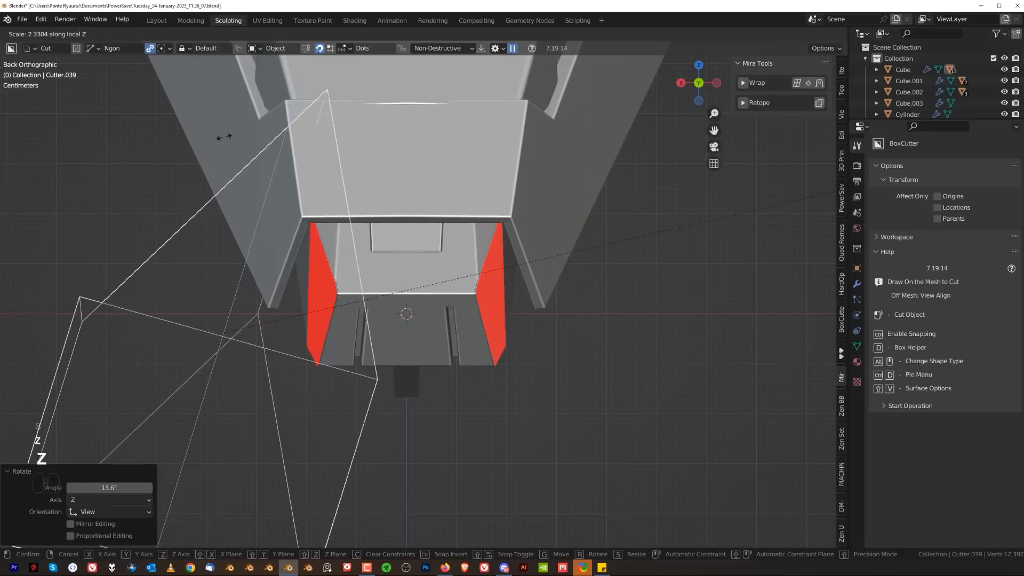
left_click(316, 143)
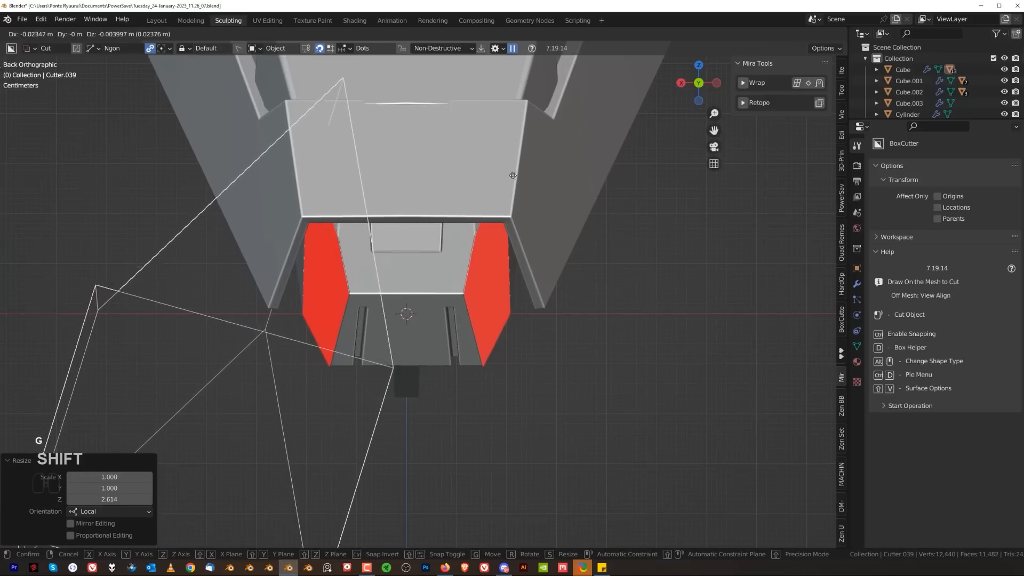
- Move the cutter by about -0.029 m in X and -0.006 m in Z, and hide it
left_click(538, 186)
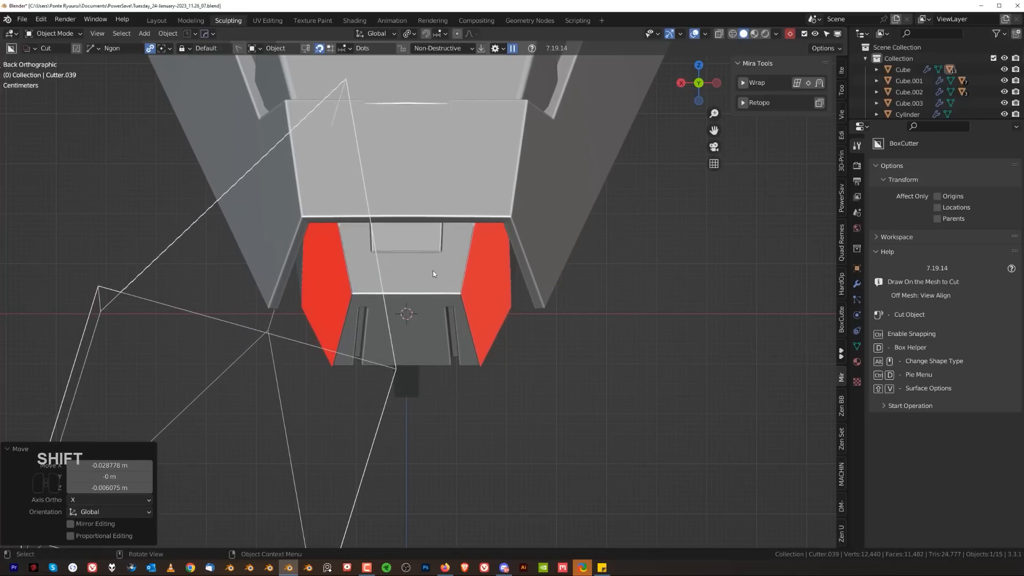
key("shift+2")
scroll(407, 272, "down", 6)
- Select the main body with the nose block and apply its boolean cuts with HardOps Csharp
middle_click_drag(383, 286, 474, 259)
scroll(416, 297, "up", 3)
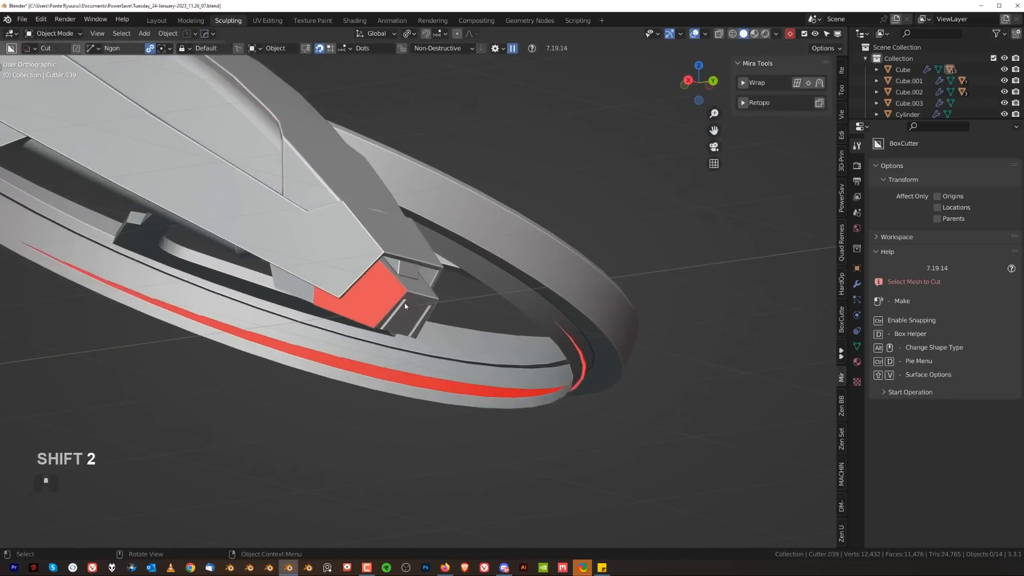
left_click(404, 301)
scroll(401, 300, "up", 2)
key("q")
left_click(369, 283, "ctrl")
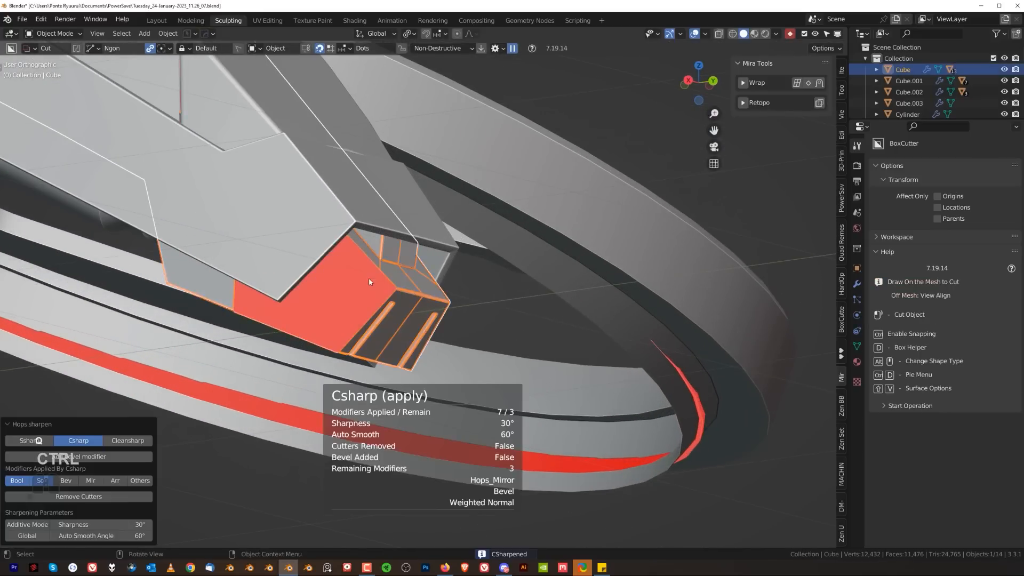
- Recalculate the normals of the whole body mesh in Edit Mode to fix the flipped side faces
key("Tab")
key("a")
key("alt+n")
left_click(448, 285)
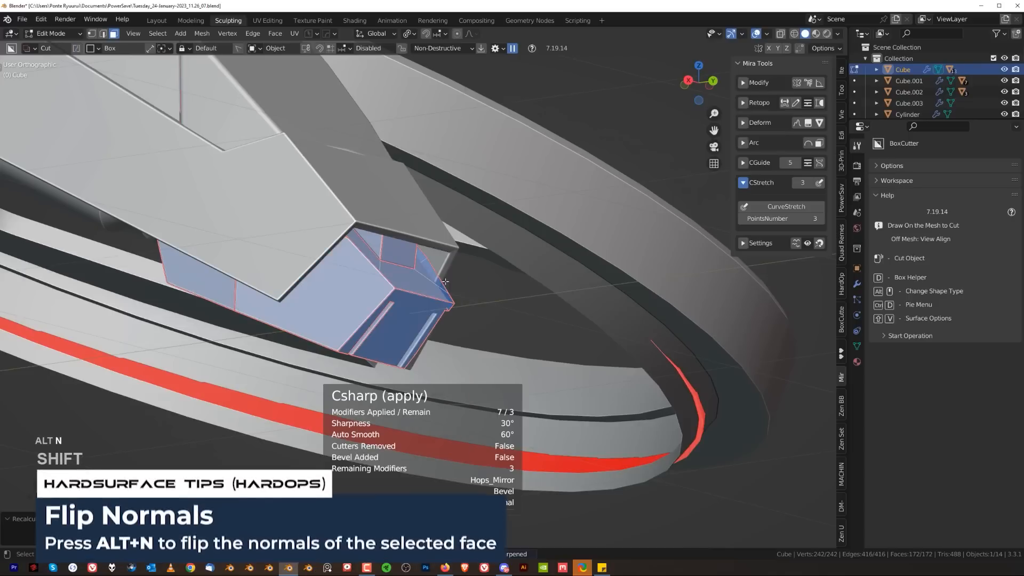
key("Tab")
- Examine the face orientation and shading on the nose block's newly cut sides
scroll(391, 239, "down", 3)
middle_click_drag(425, 238, 416, 258)
scroll(329, 261, "down", 5)
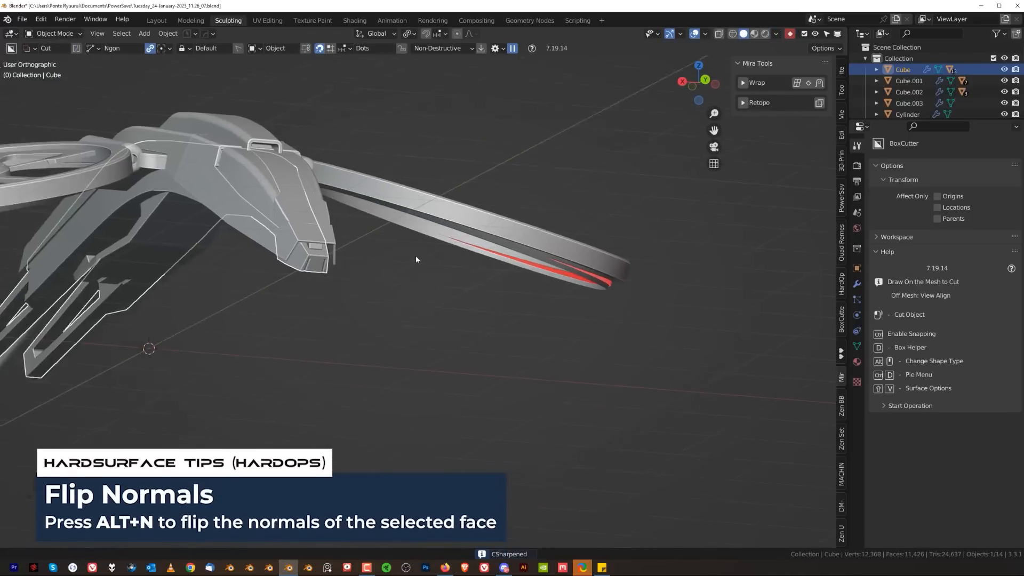
scroll(316, 270, "up", 2)
middle_click_drag(315, 270, 416, 249)
middle_click_drag(480, 234, 251, 319, "shift")
scroll(251, 319, "up", 5)
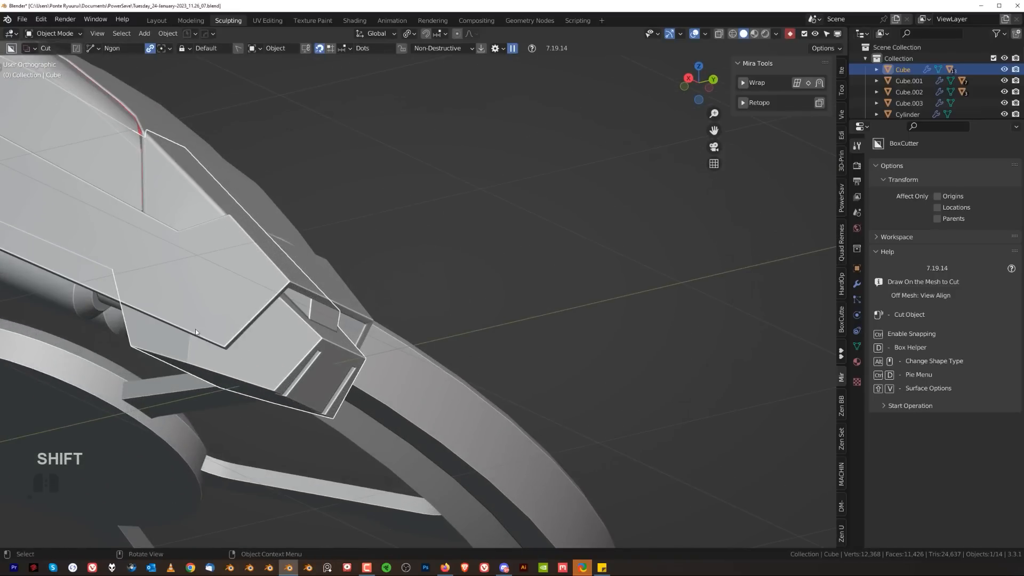
- Trim the underside tip of the nose block with a flat BoxCutter ngon cut in right view
scroll(259, 350, "down", 4)
middle_click_drag(354, 320, 568, 353, "alt")
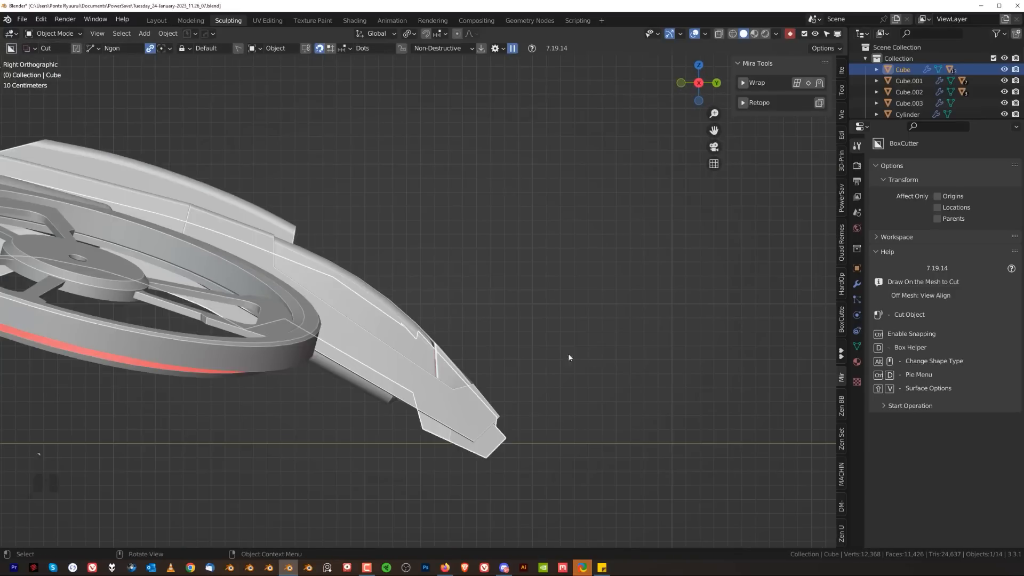
middle_click_drag(496, 408, 444, 303, "shift")
scroll(444, 303, "up", 1)
scroll(444, 303, "up", 1)
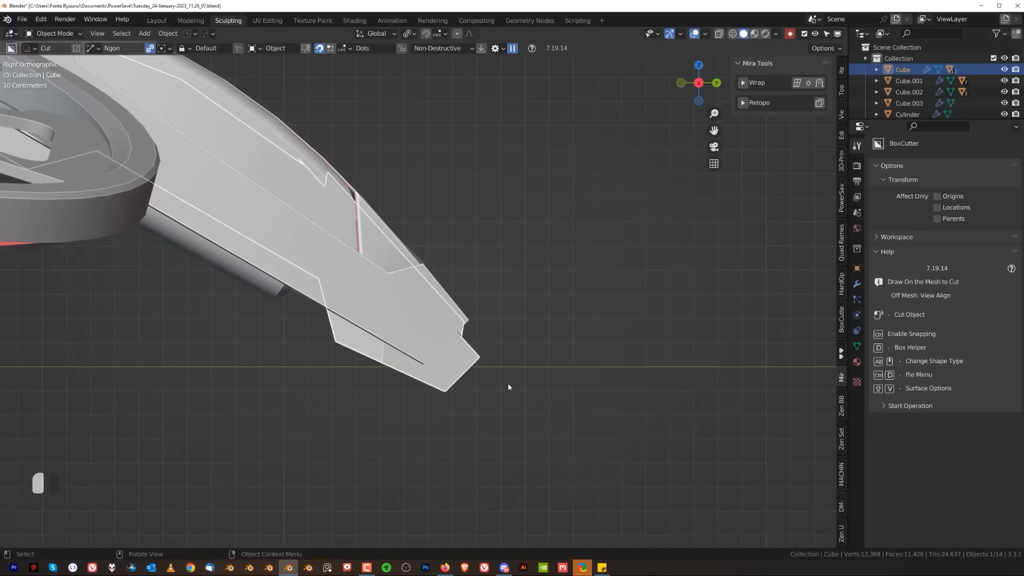
left_click_drag(508, 384, 356, 398)
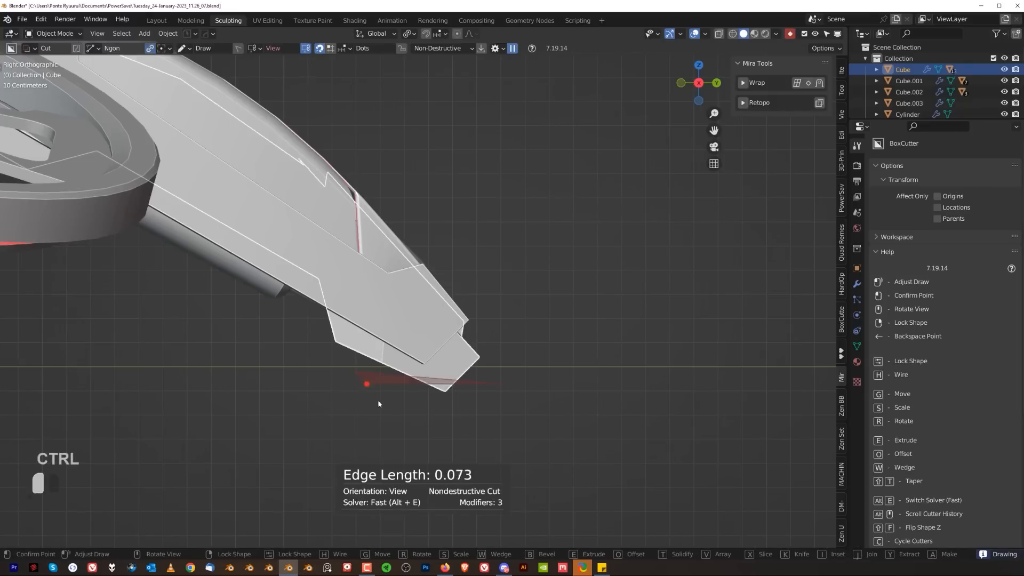
key("space")
- Select the main body and enable autosmooth on it through the HardOps Sharpen option
middle_click_drag(428, 452, 410, 241)
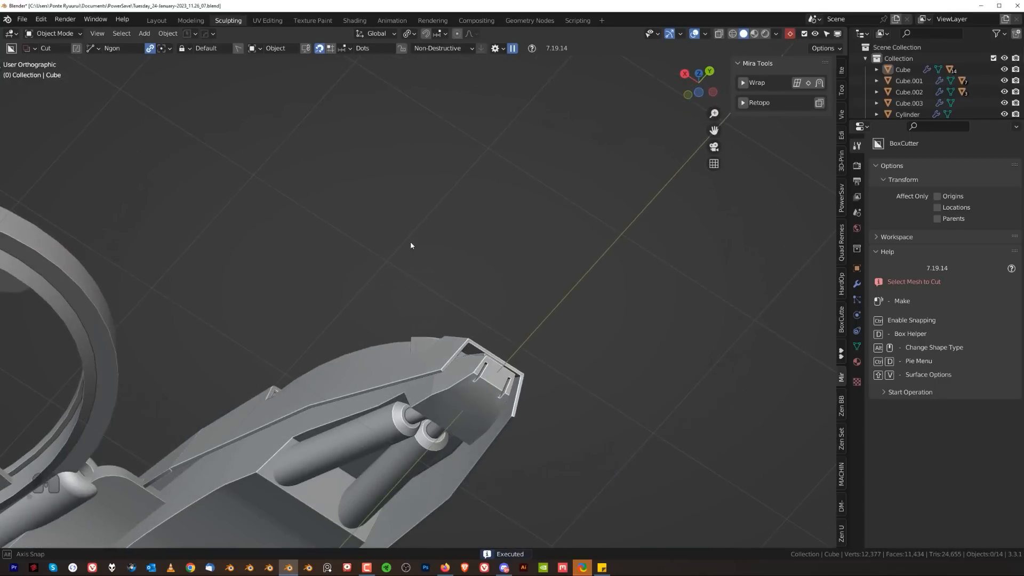
scroll(487, 448, "up", 2)
middle_click_drag(487, 448, 434, 260, "shift")
scroll(434, 260, "up", 1)
left_click(426, 242)
key("q")
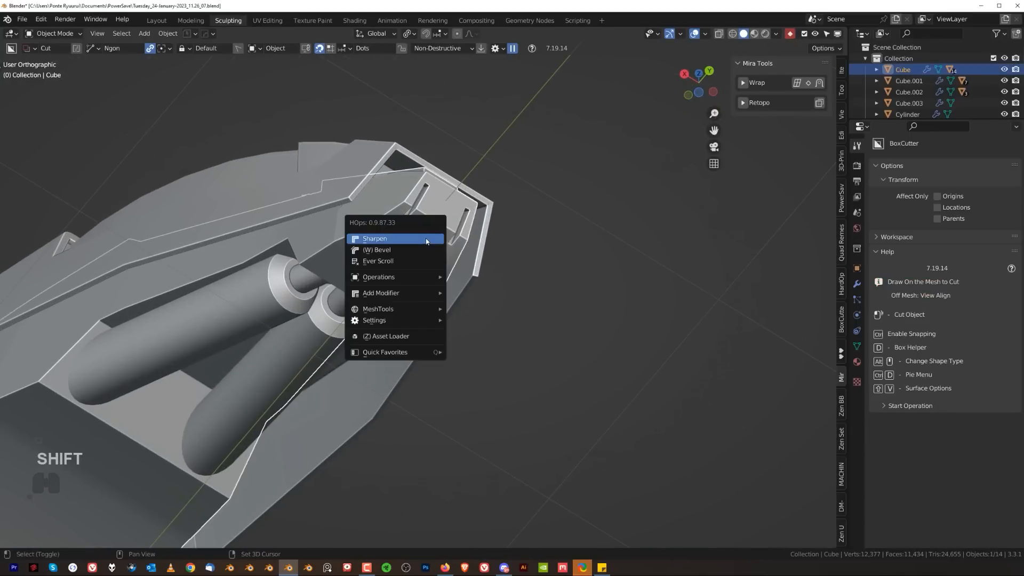
left_click(426, 237, "shift")
left_click(788, 243)
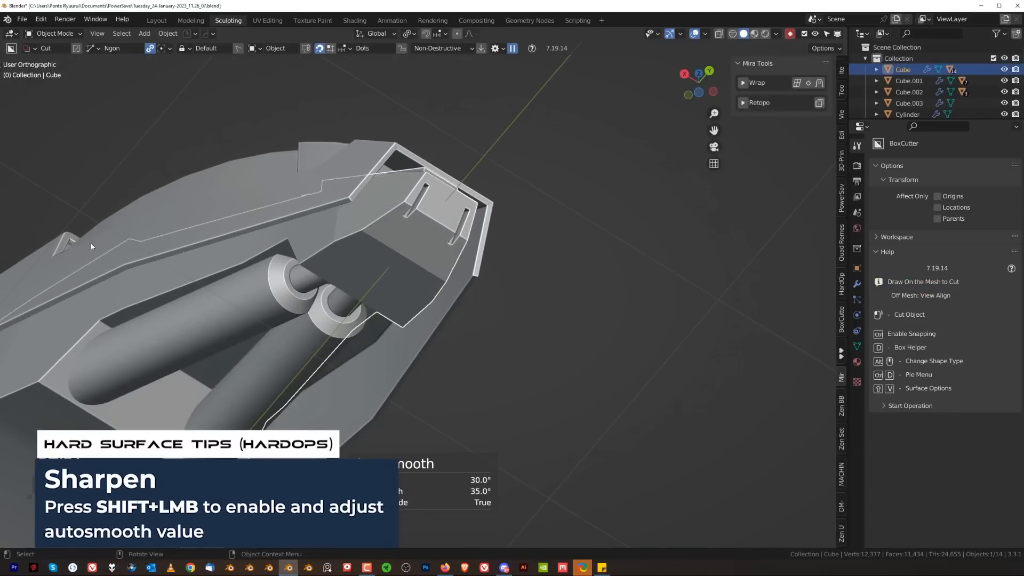
- Examine the trimmed nose and the drone's overall shape in top and back views
middle_click_drag(788, 243, 446, 249)
middle_click_drag(450, 345, 405, 330)
key("grave")
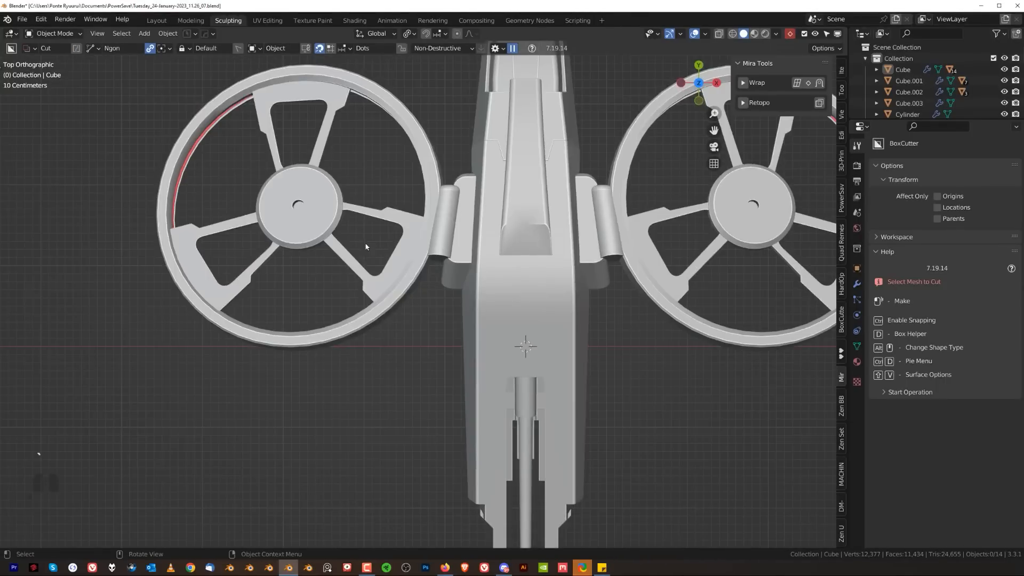
key("grave")
key("KP_5")
key("KP_5")
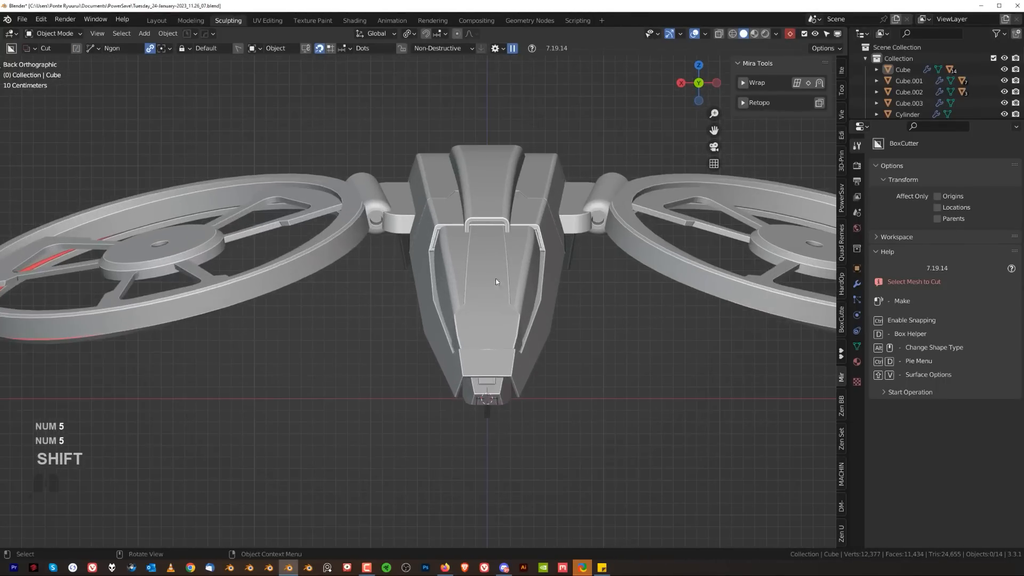